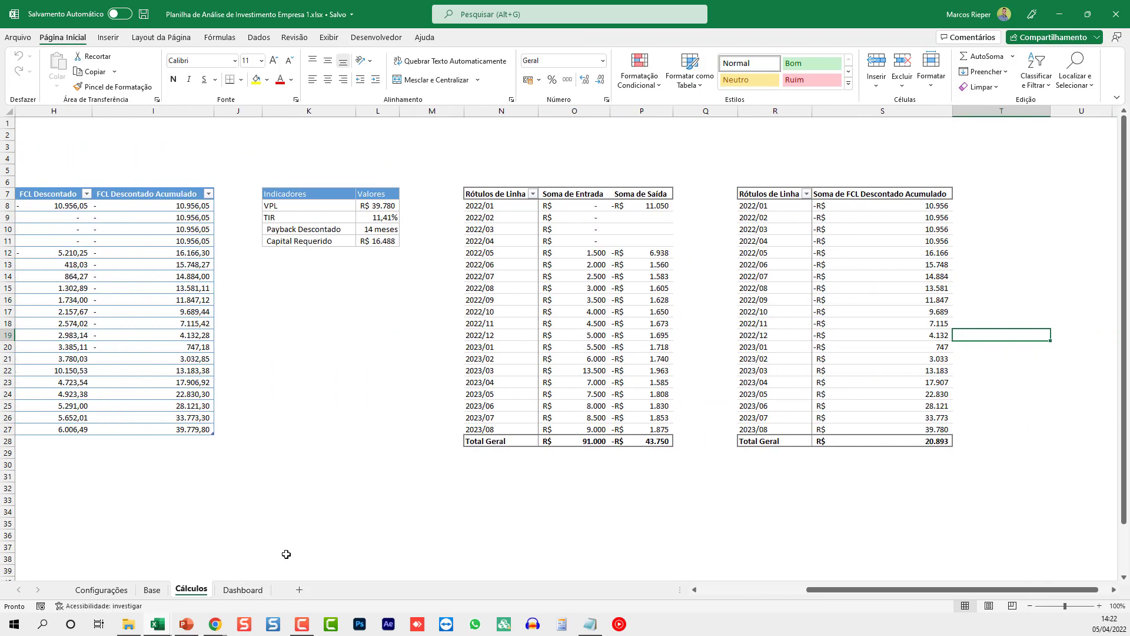
# - Filter the Dashboard sheet's AnoMes slicer to 2022/02 through 2022/12 and clear that filter
pyautogui.press('Home')
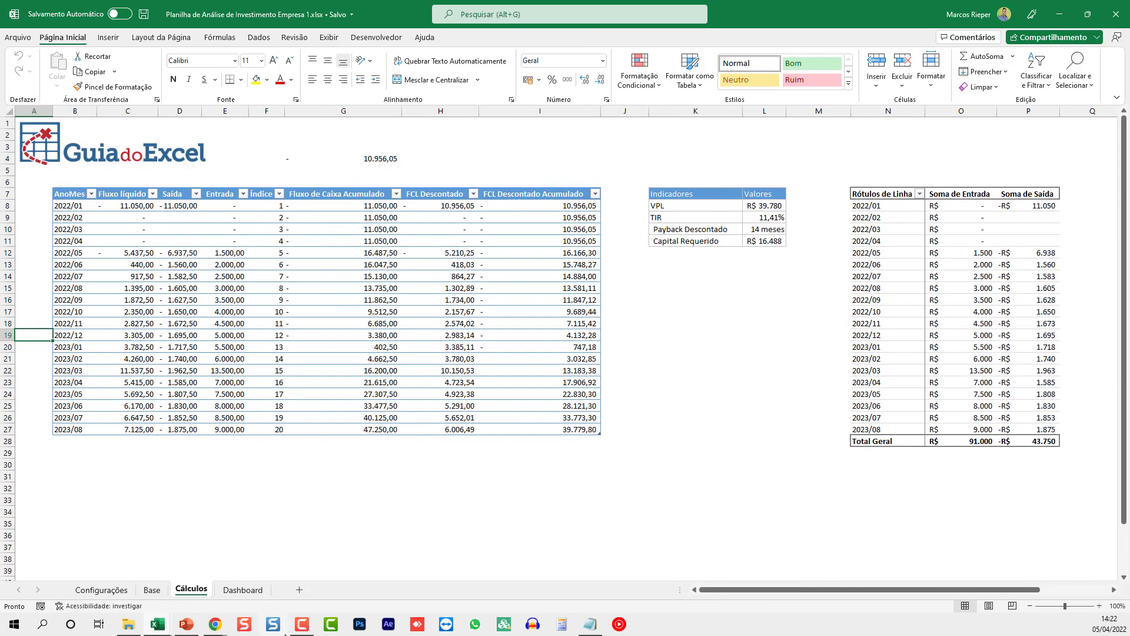
pyautogui.click(243, 590)
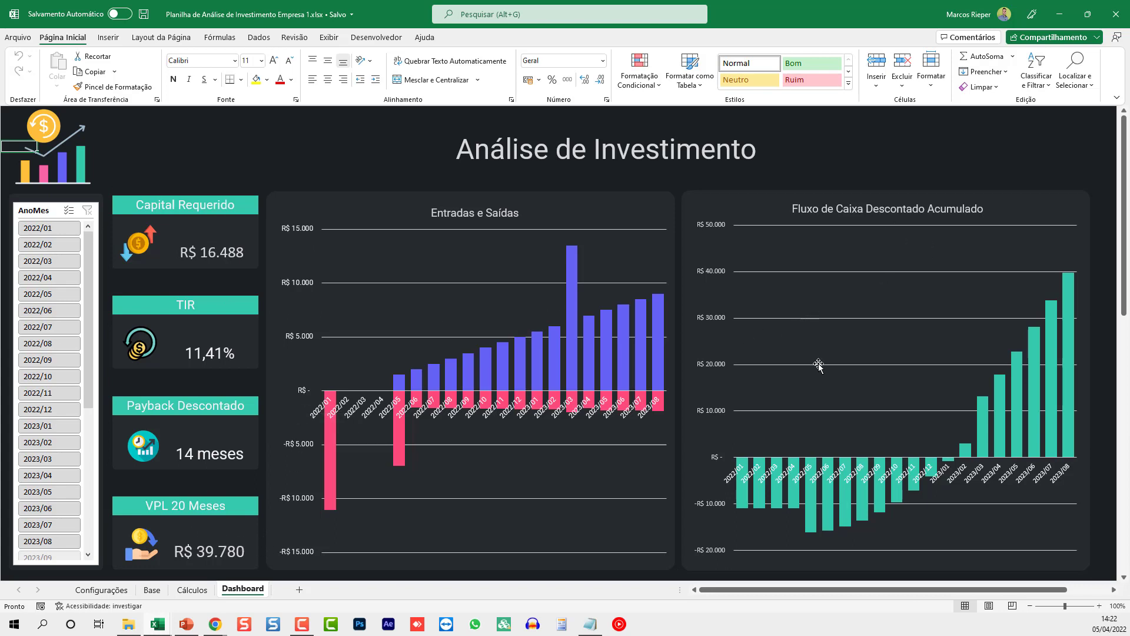
pyautogui.moveTo(49, 249); pyautogui.dragTo(55, 410)
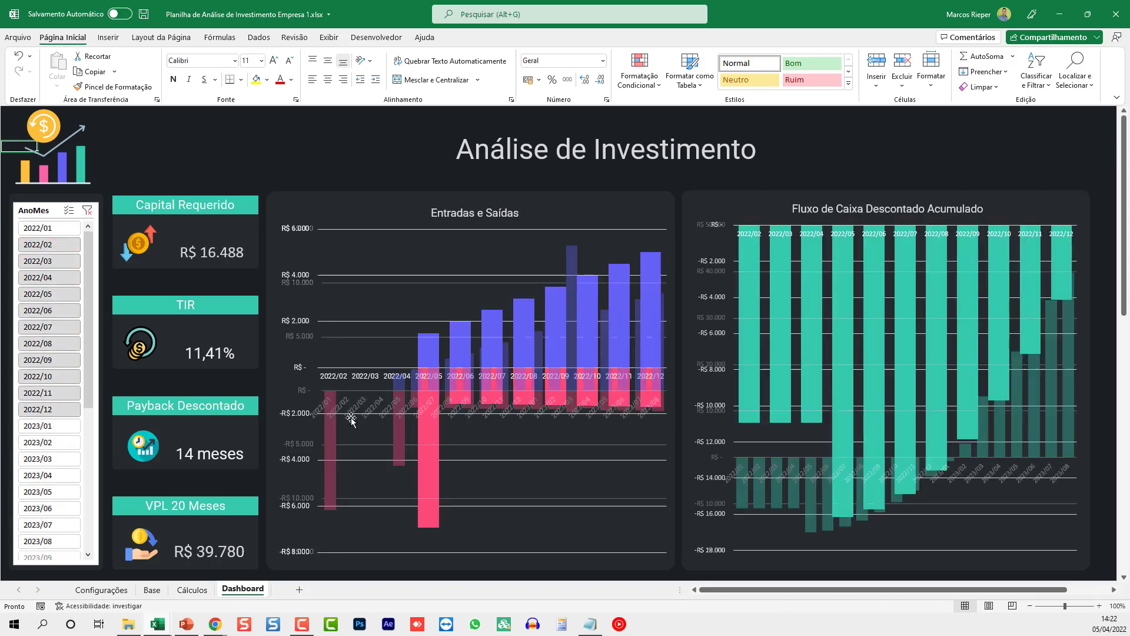
pyautogui.click(87, 211)
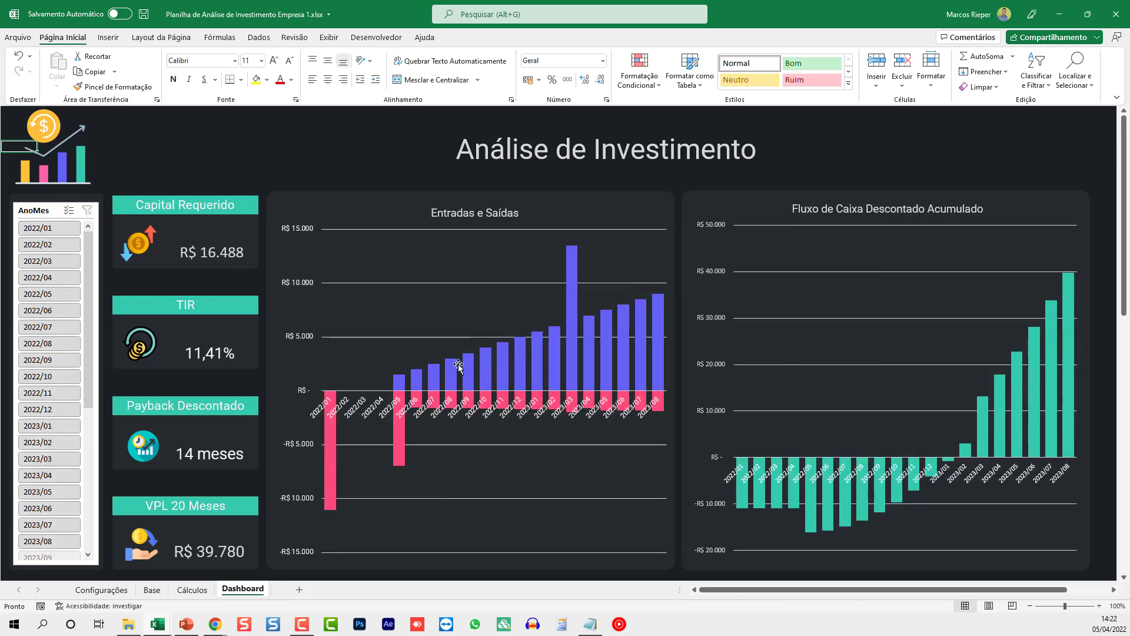
# - On the Configurações sheet of the Aula workbook, enter the headers Descrição, Tipo and Entrada/Saída in B7:D7
pyautogui.click(102, 590)
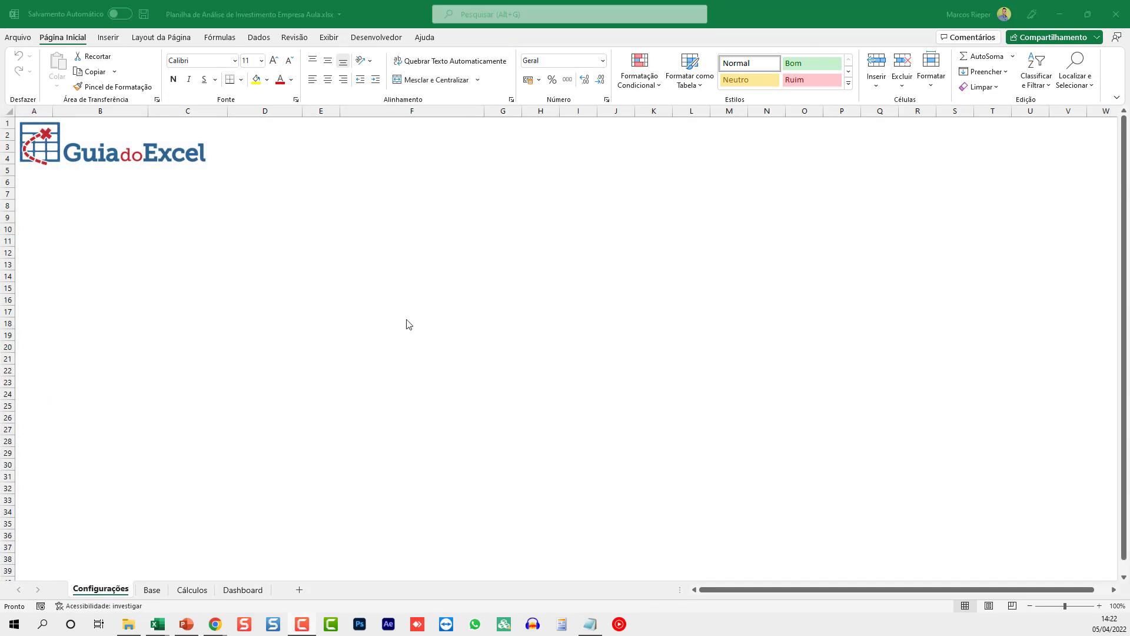
pyautogui.click(217, 240)
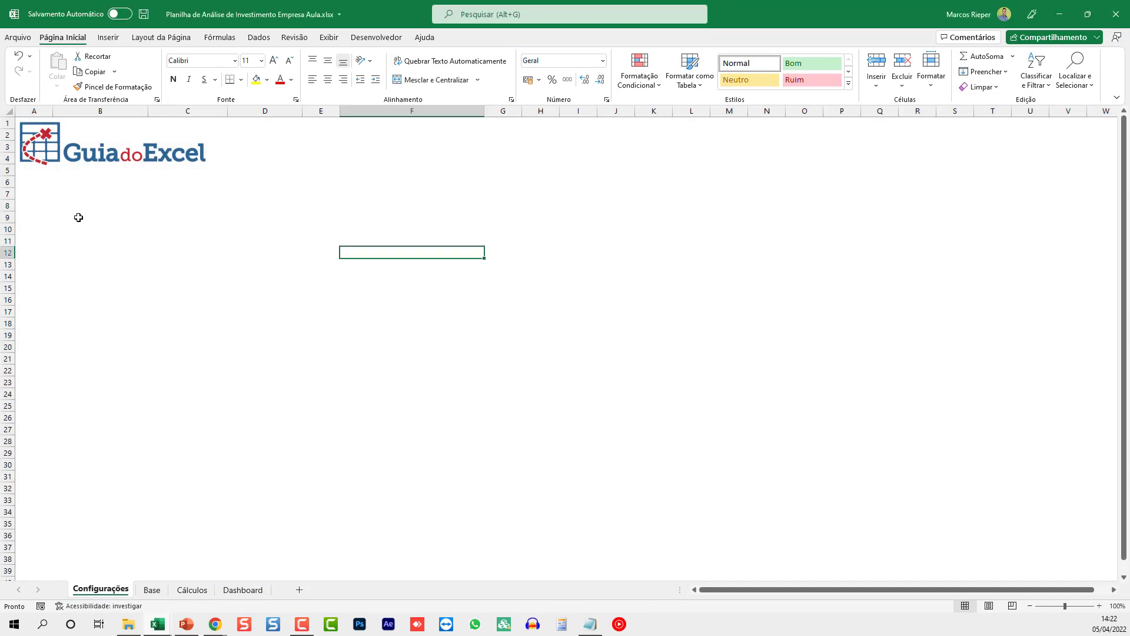
pyautogui.click(72, 190)
pyautogui.scroll(6, 210, 245)
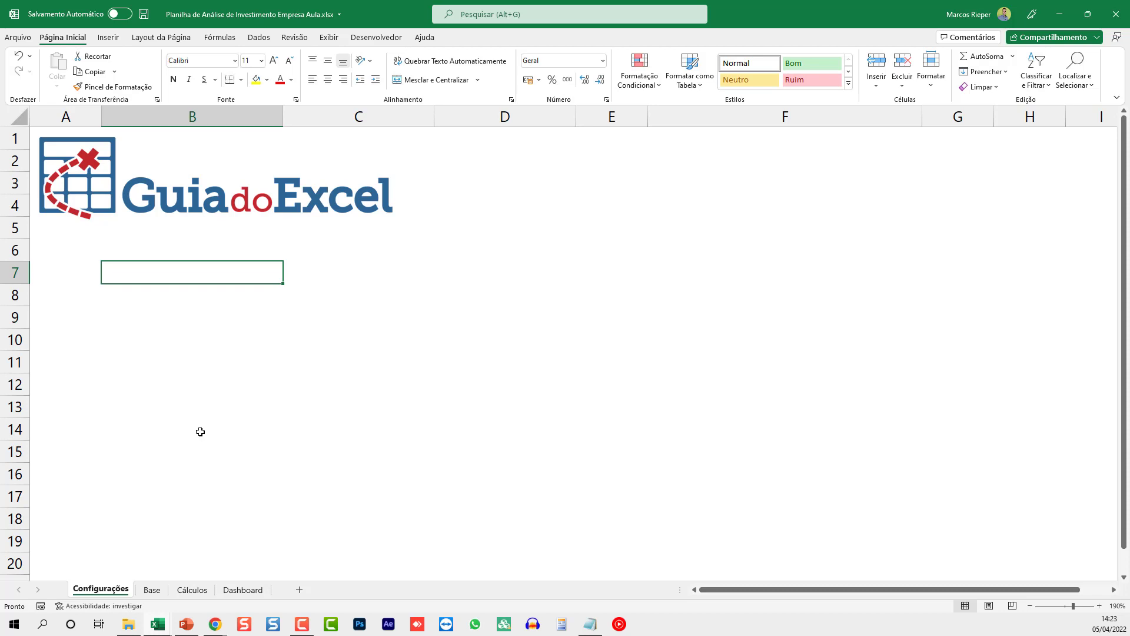
pyautogui.write('Descrição')
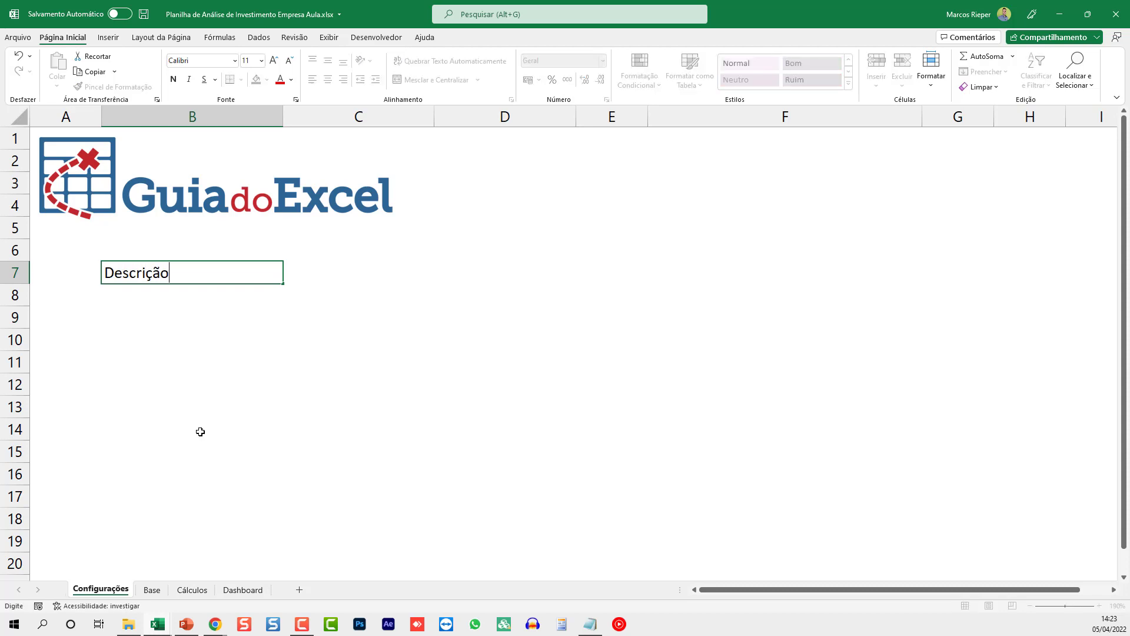
pyautogui.press('Tab')
pyautogui.write('Tipo')
pyautogui.press('Tab')
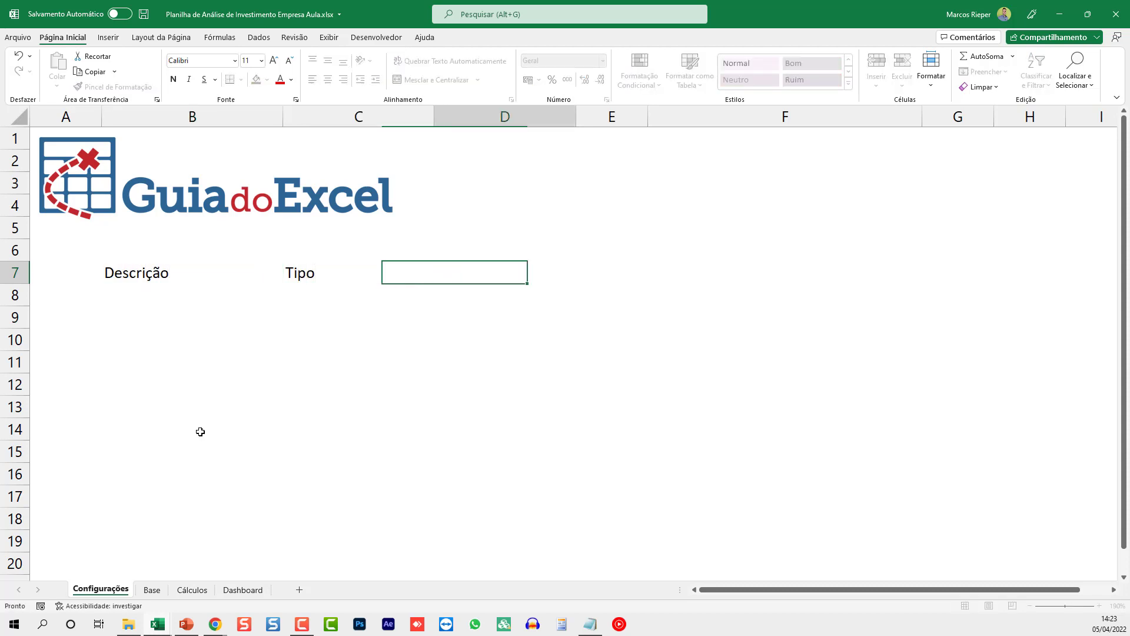
pyautogui.write('Entrada/')
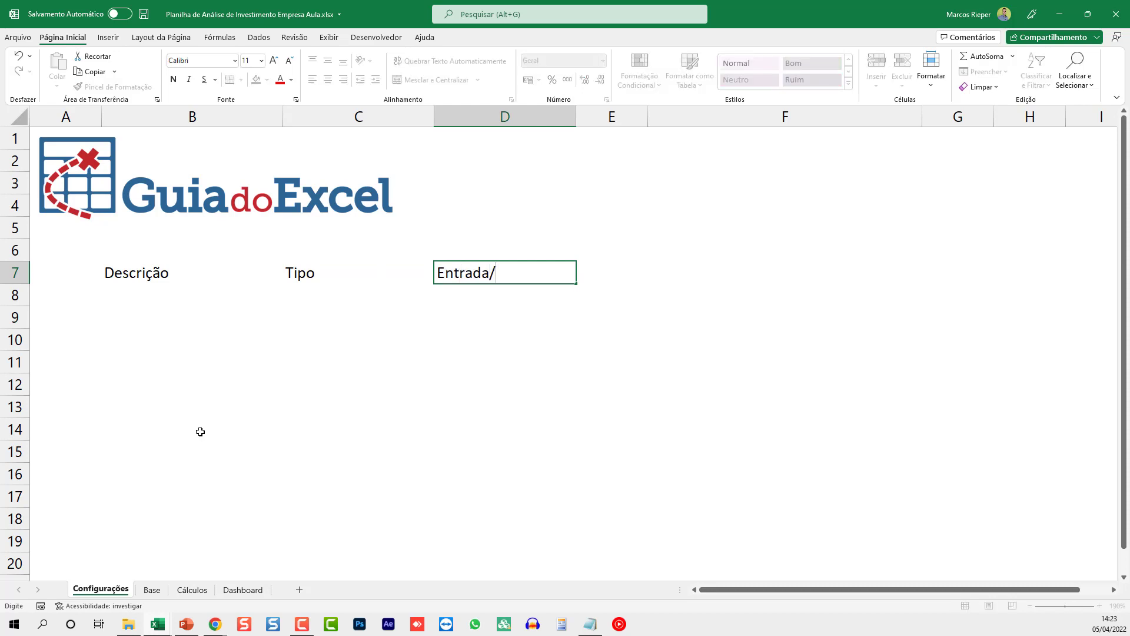
pyautogui.write('Saída')
pyautogui.press('Return')
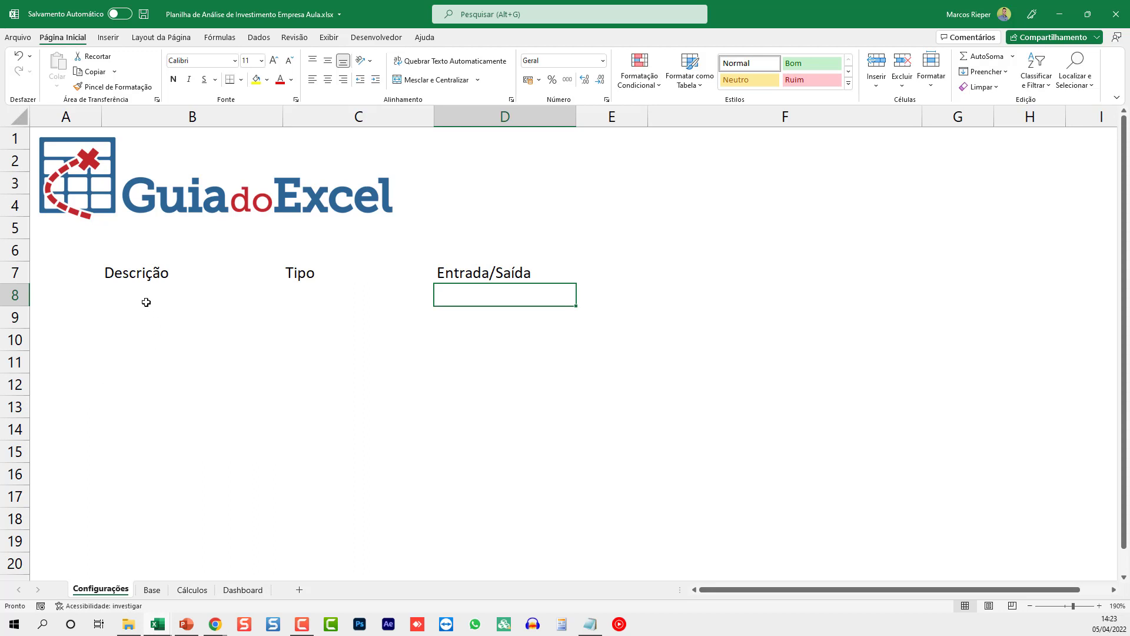
pyautogui.moveTo(141, 288); pyautogui.dragTo(167, 470)
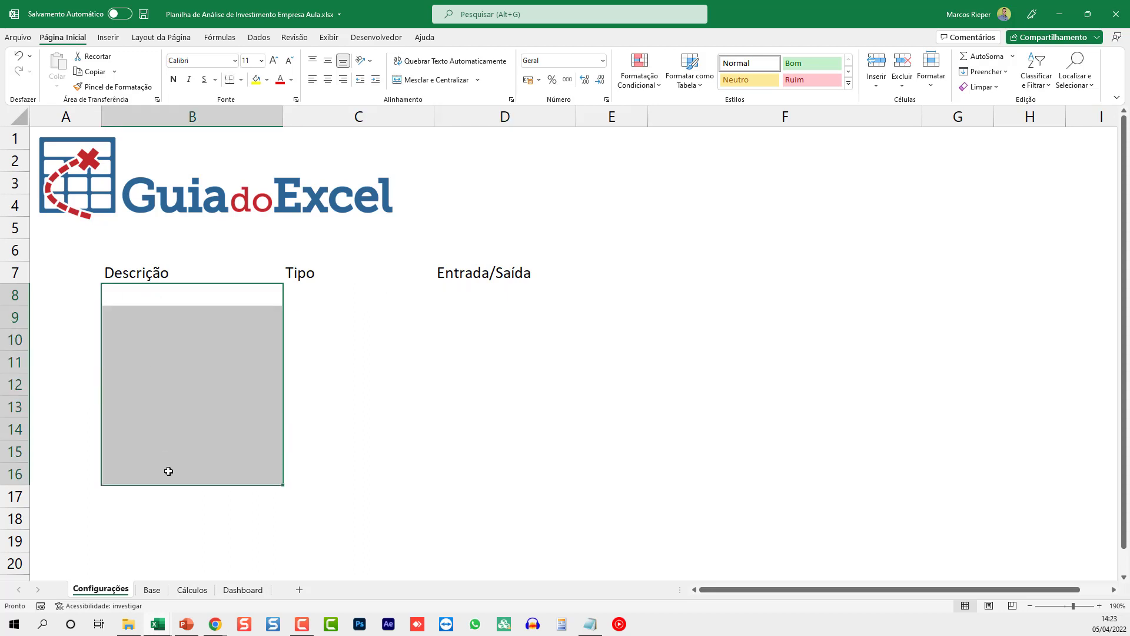
pyautogui.moveTo(333, 293); pyautogui.dragTo(339, 476)
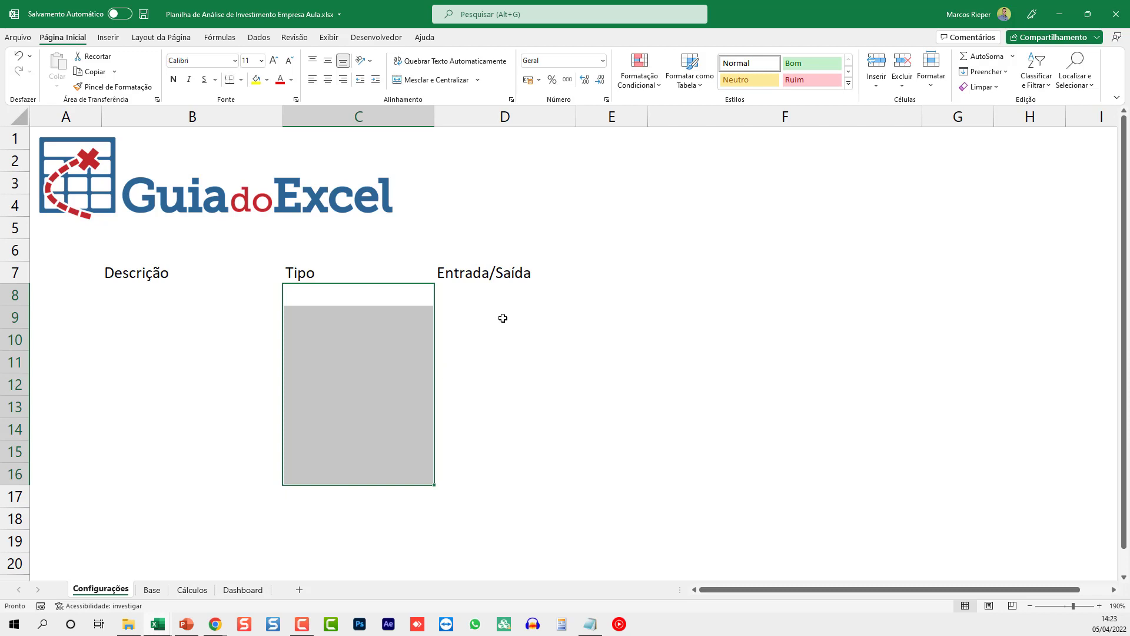
pyautogui.moveTo(474, 292); pyautogui.dragTo(475, 464)
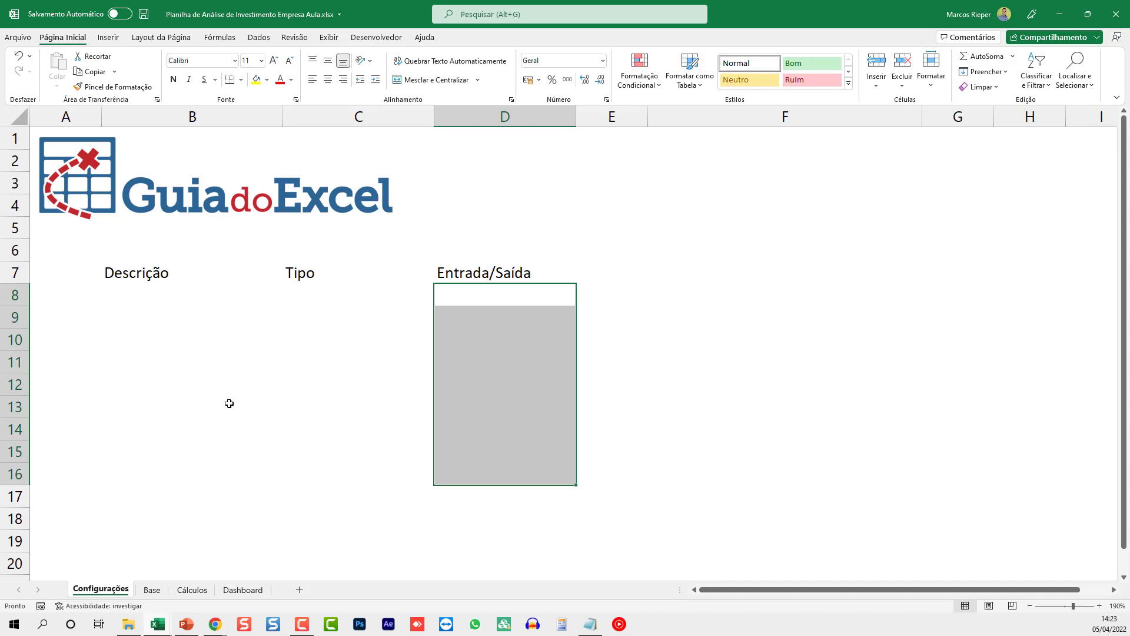
pyautogui.moveTo(138, 287); pyautogui.dragTo(159, 453)
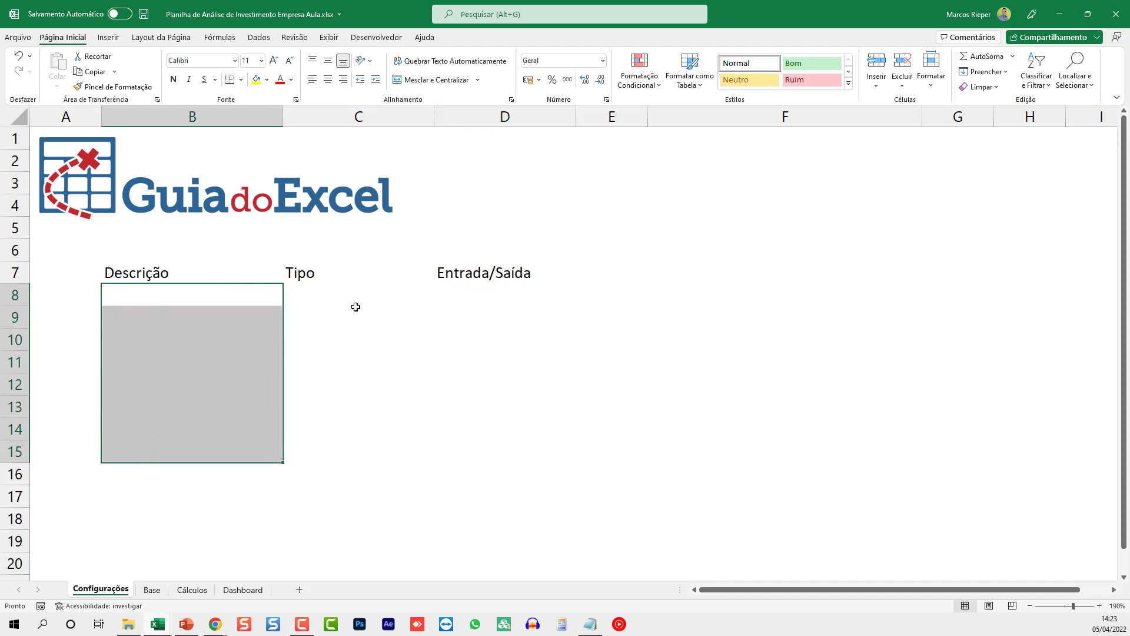
pyautogui.moveTo(357, 305); pyautogui.dragTo(346, 429)
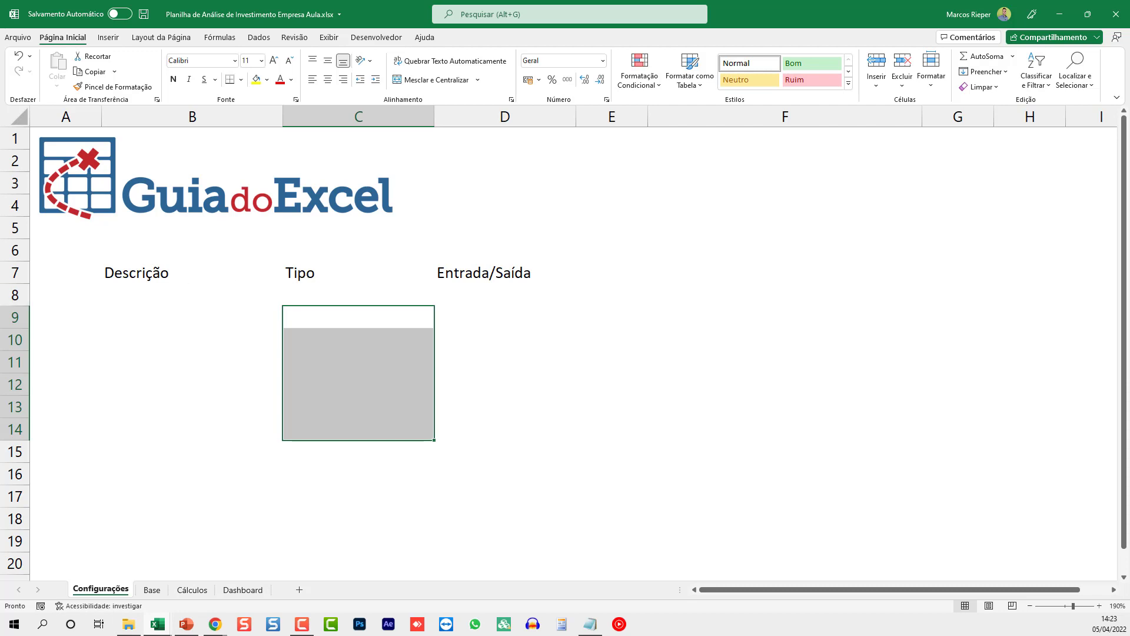
# - Paste the copied list of descriptions, types and Entrada/Saída entries as values only, starting at cell B8
pyautogui.hotkey('alt', 'Tab')
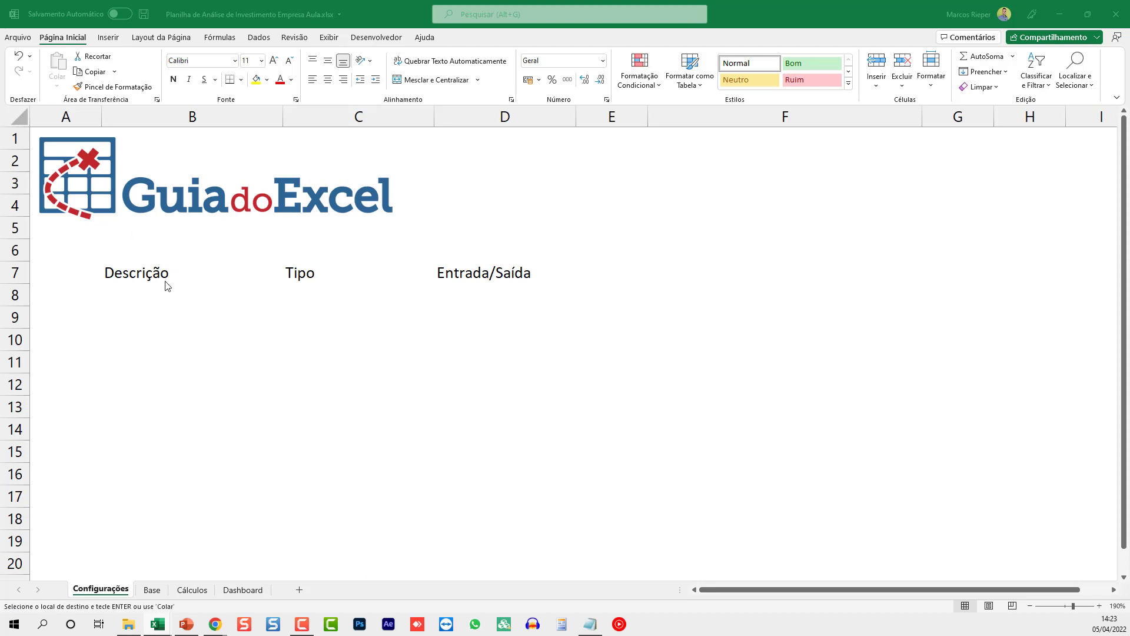
pyautogui.click(160, 297)
pyautogui.rightClick(160, 301)
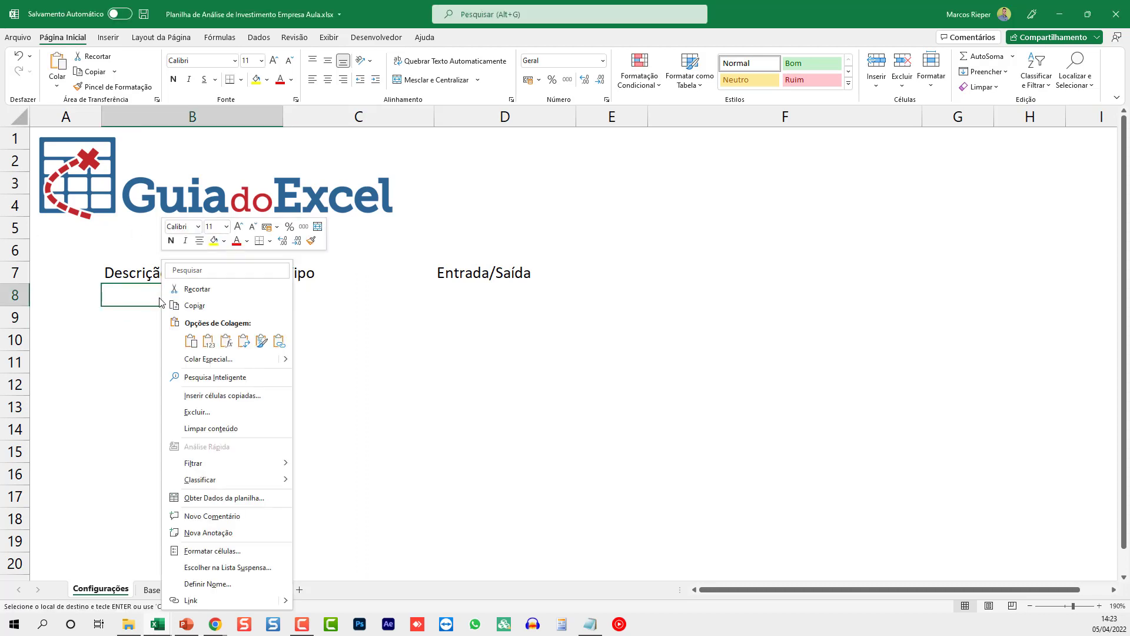
pyautogui.click(209, 341)
pyautogui.click(233, 318)
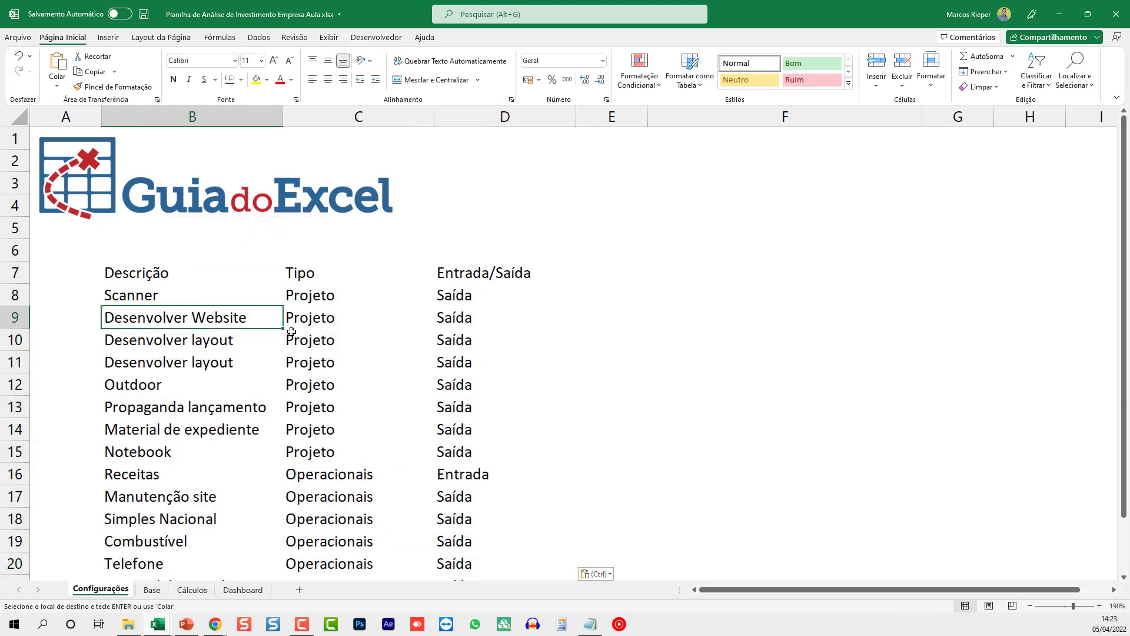
pyautogui.scroll(-3, 291, 331)
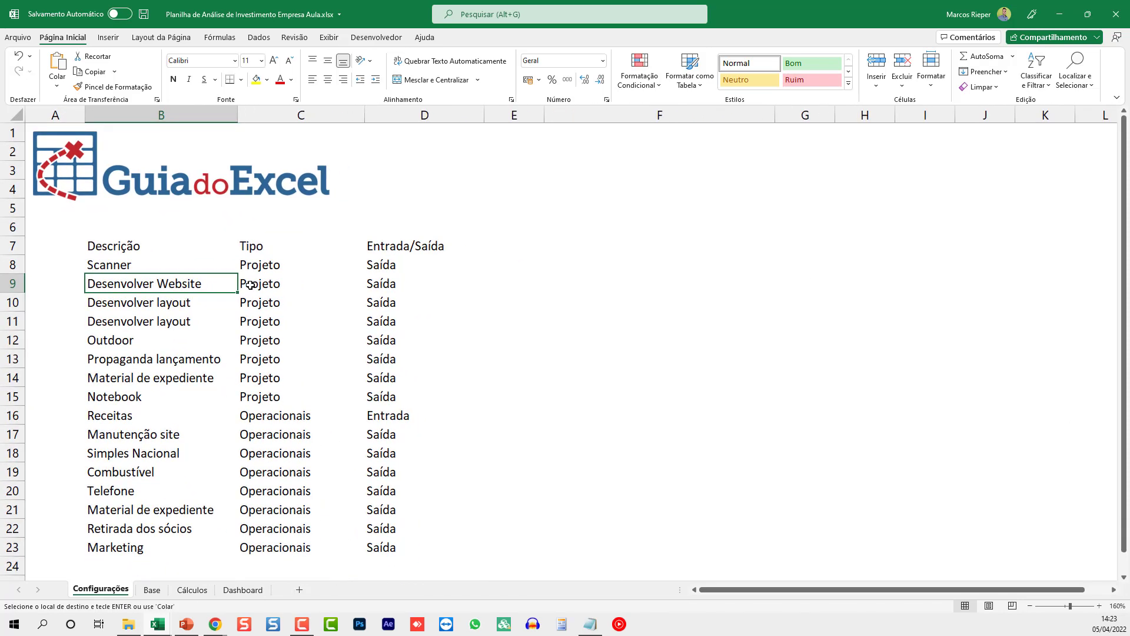
# - Delete row 11, which holds the duplicate Desenvolver layout entry
pyautogui.click(250, 285)
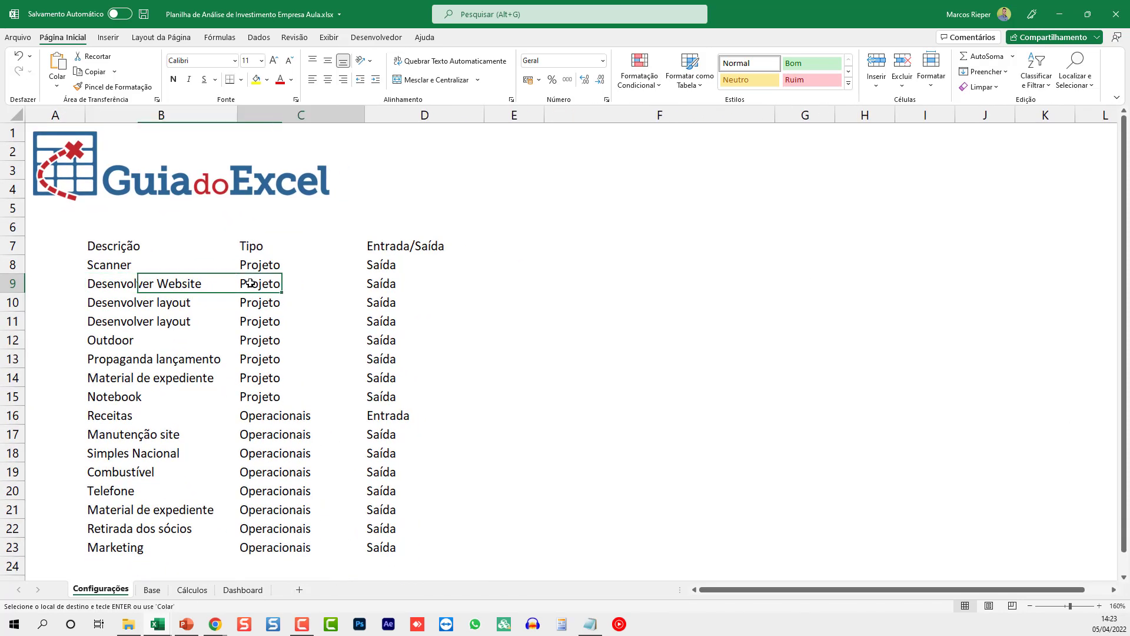
pyautogui.click(158, 269)
pyautogui.click(139, 287)
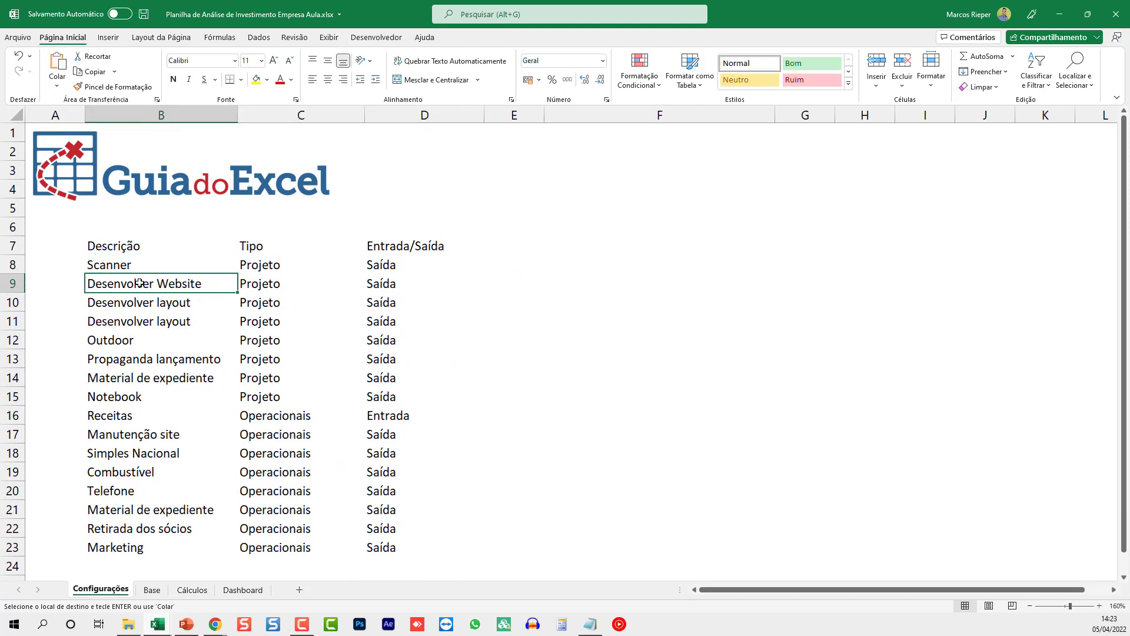
pyautogui.click(130, 304)
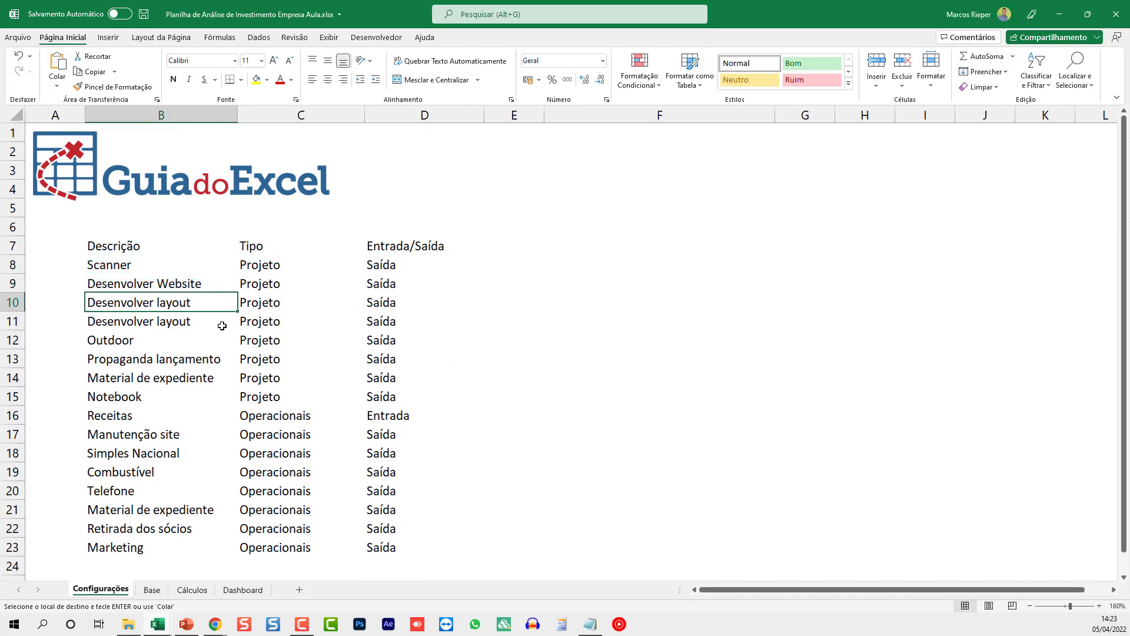
pyautogui.click(159, 321)
pyautogui.hotkey('shift', 'space')
pyautogui.hotkey('ctrl', '-')
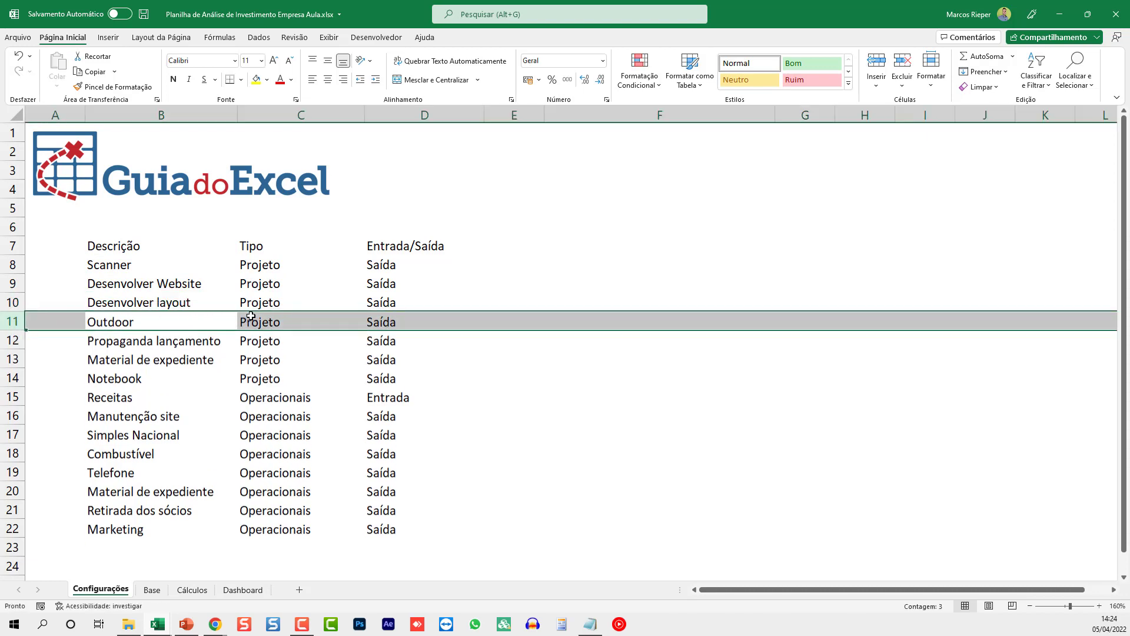
pyautogui.click(223, 307)
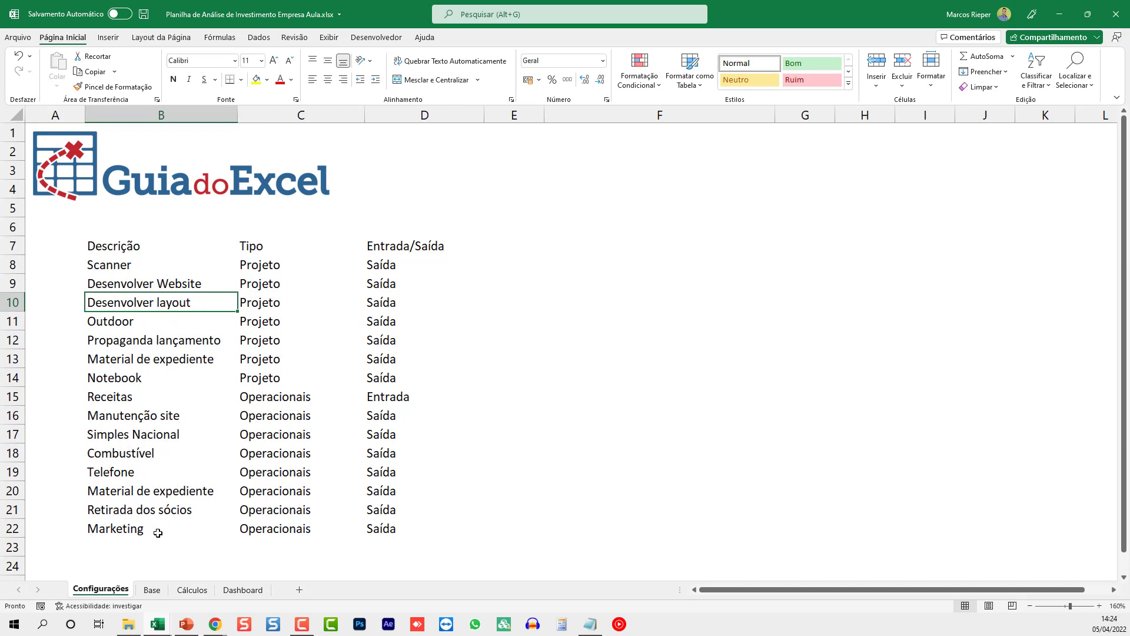
pyautogui.click(273, 399)
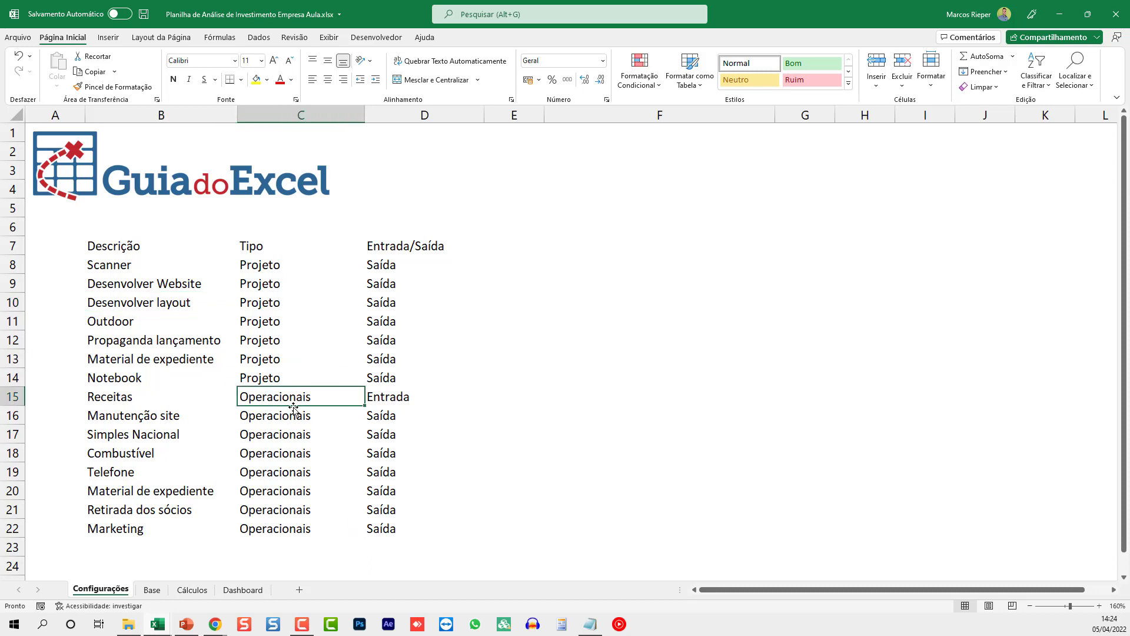
pyautogui.moveTo(274, 397)
pyautogui.mouseDown()
pyautogui.moveTo(287, 509)
pyautogui.moveTo(278, 527)
pyautogui.mouseUp()
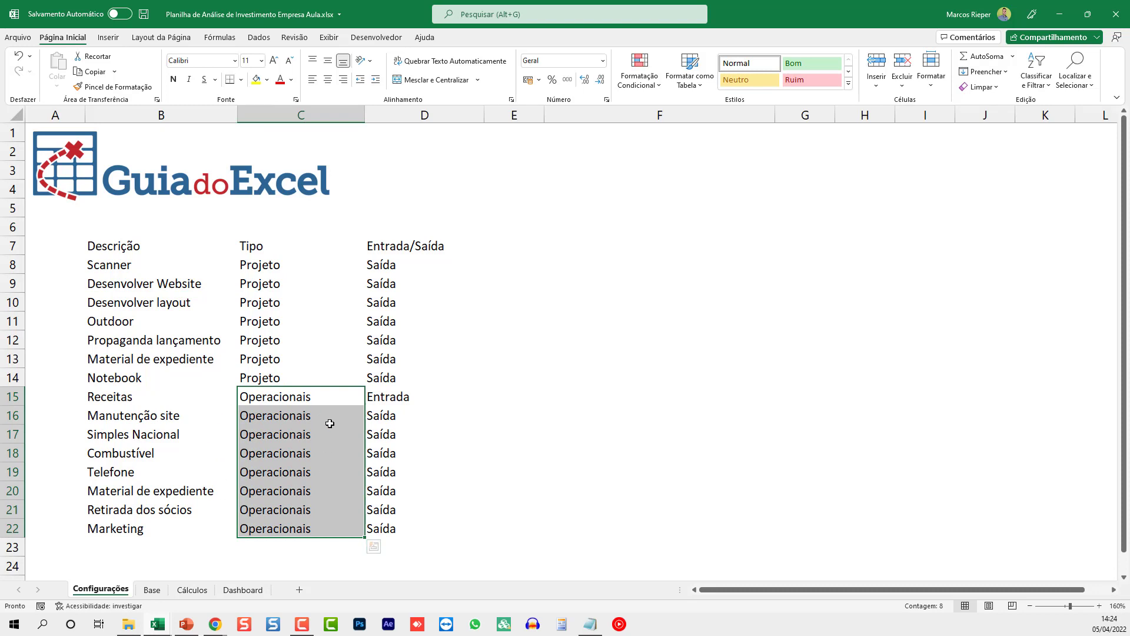
pyautogui.click(277, 377)
pyautogui.moveTo(277, 377); pyautogui.dragTo(273, 277)
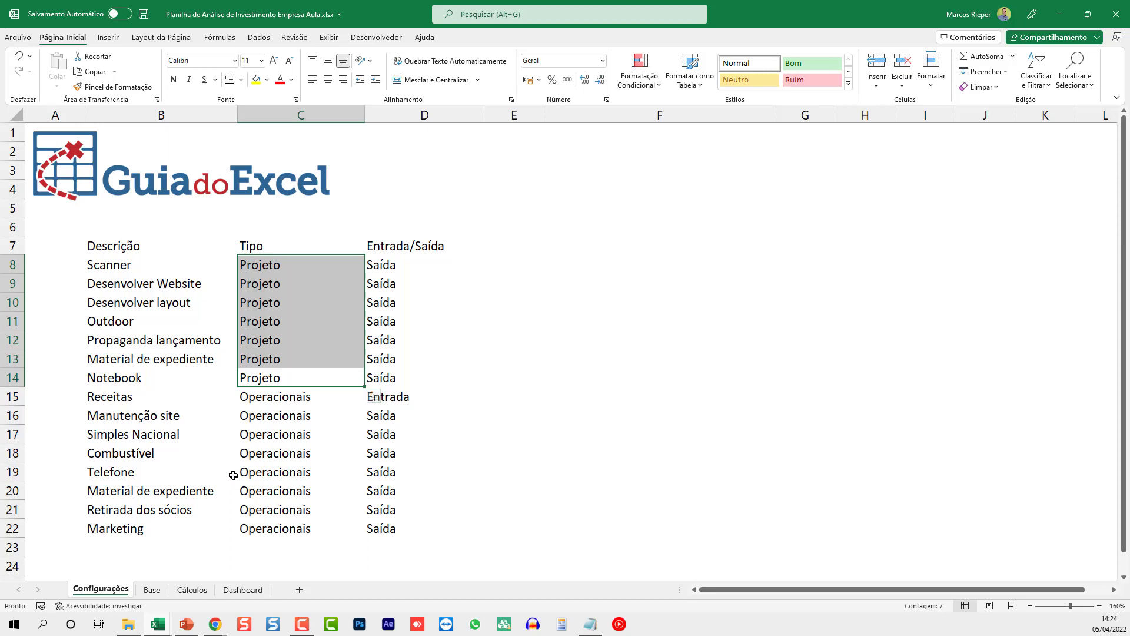
pyautogui.moveTo(141, 400); pyautogui.dragTo(385, 396)
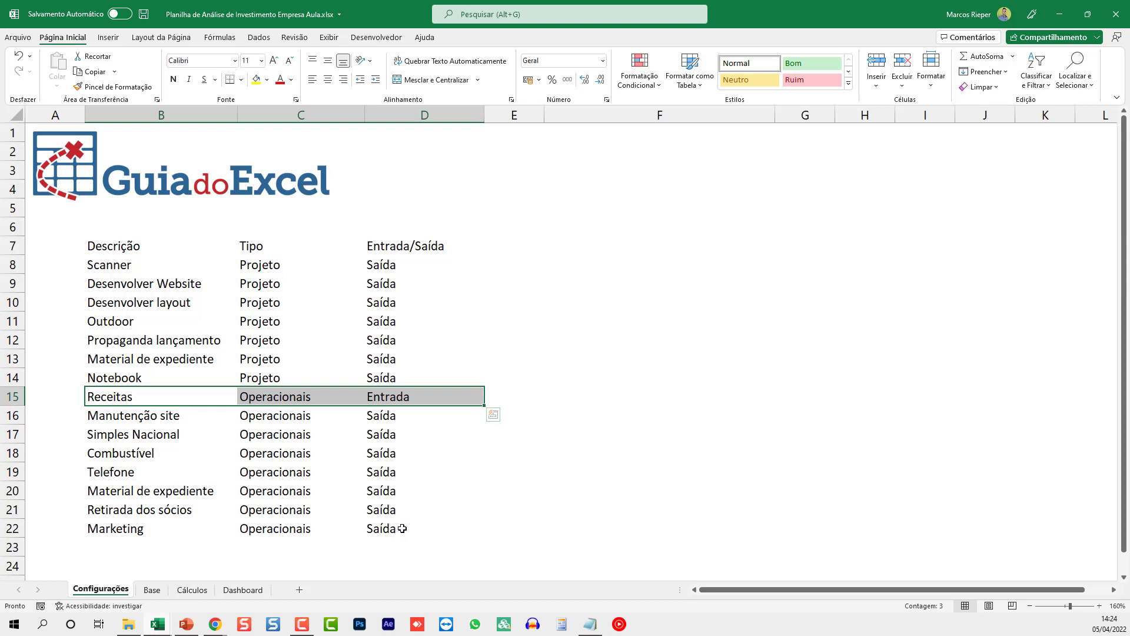
pyautogui.click(402, 528)
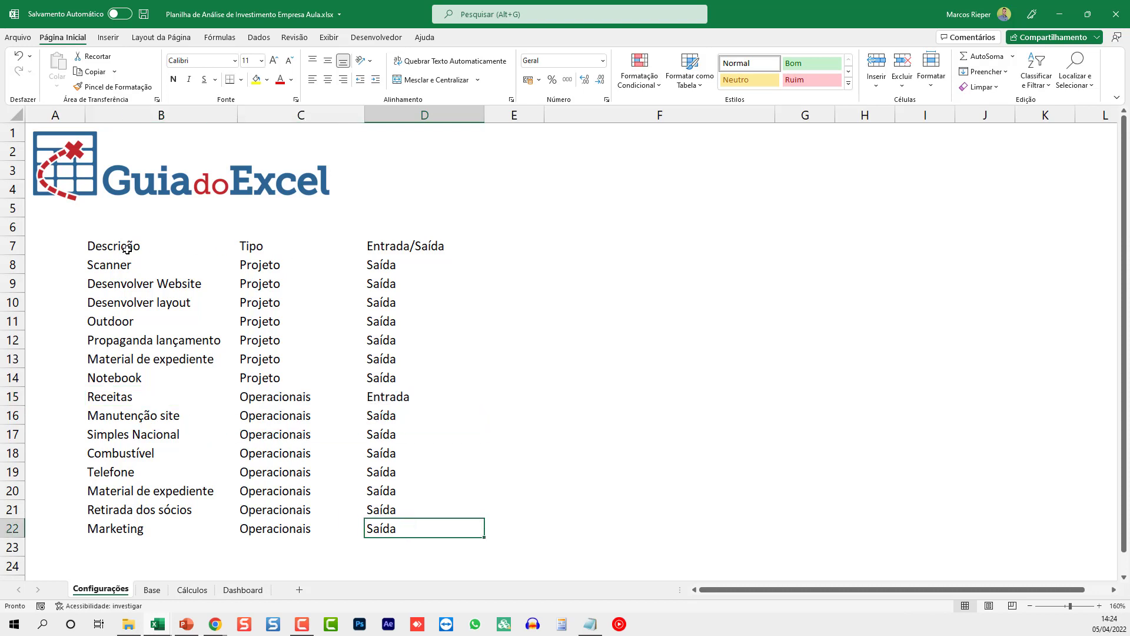
pyautogui.moveTo(126, 248); pyautogui.dragTo(400, 243)
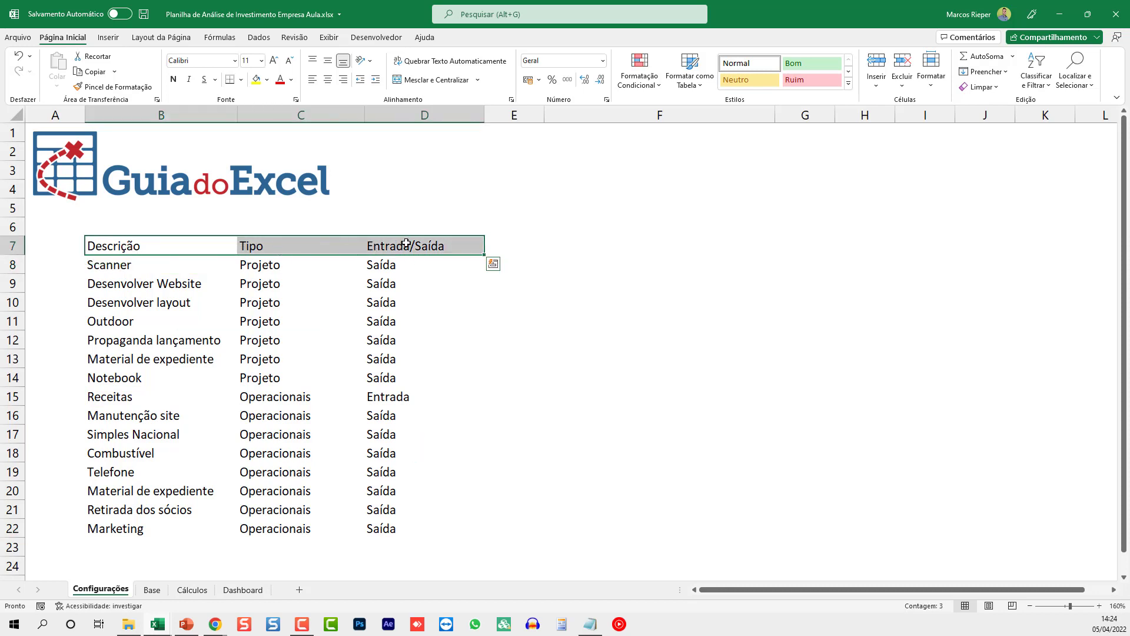
# - Convert the range B7:D22 on the Configurações sheet into a table, using its first row as headers
pyautogui.moveTo(145, 246); pyautogui.dragTo(404, 524)
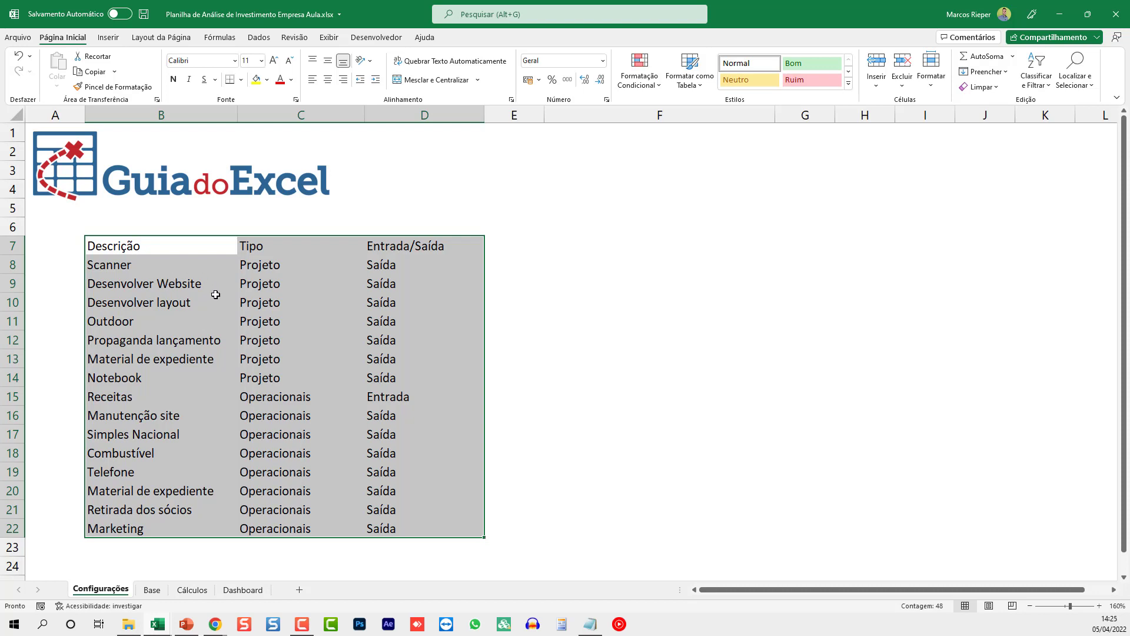
pyautogui.hotkey('alt', 't')
pyautogui.press('t')
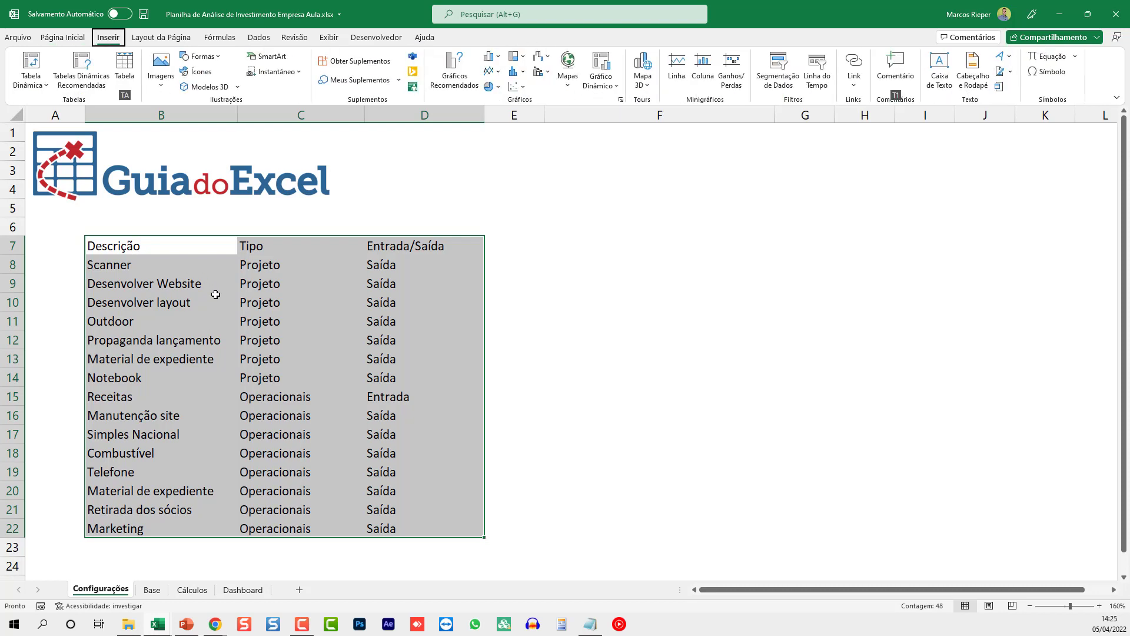
pyautogui.press('a')
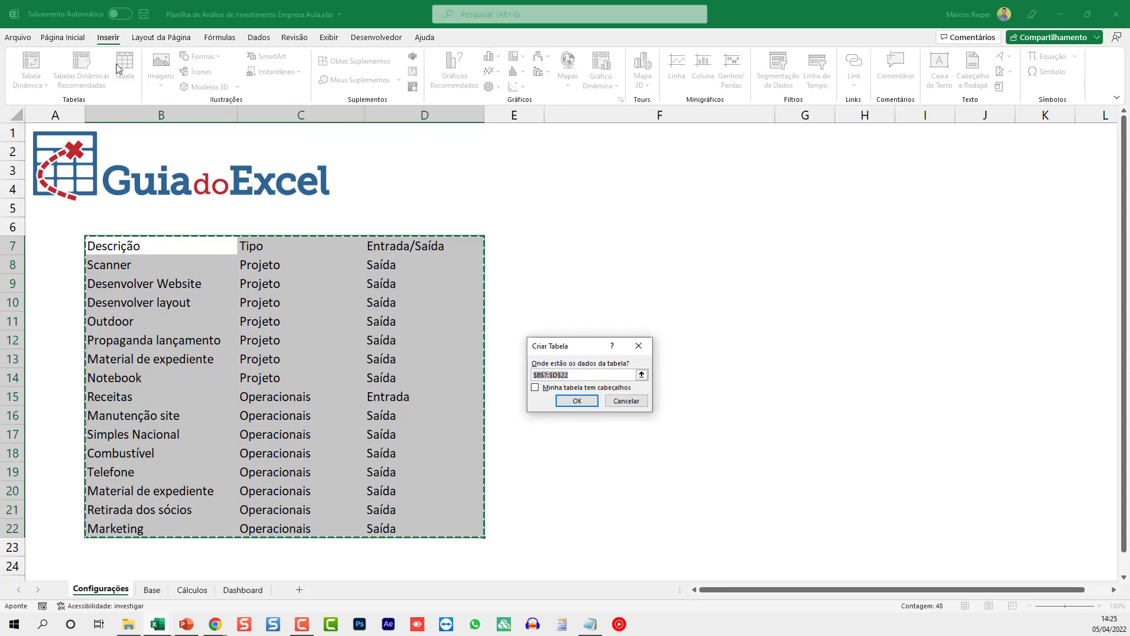
pyautogui.click(546, 391)
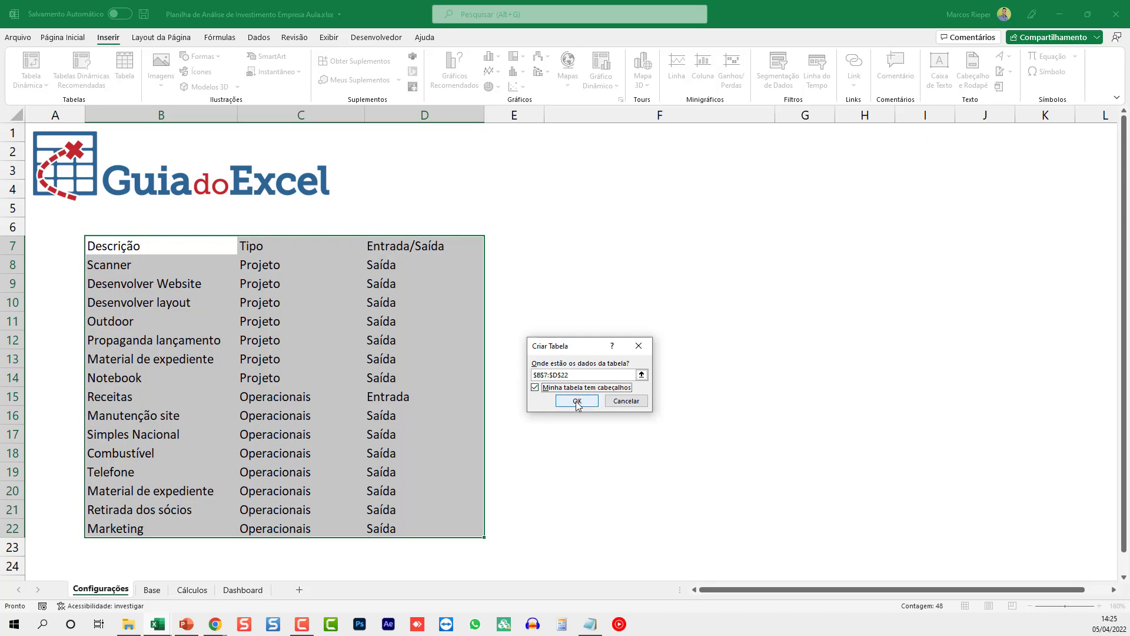
pyautogui.click(576, 400)
pyautogui.click(221, 300)
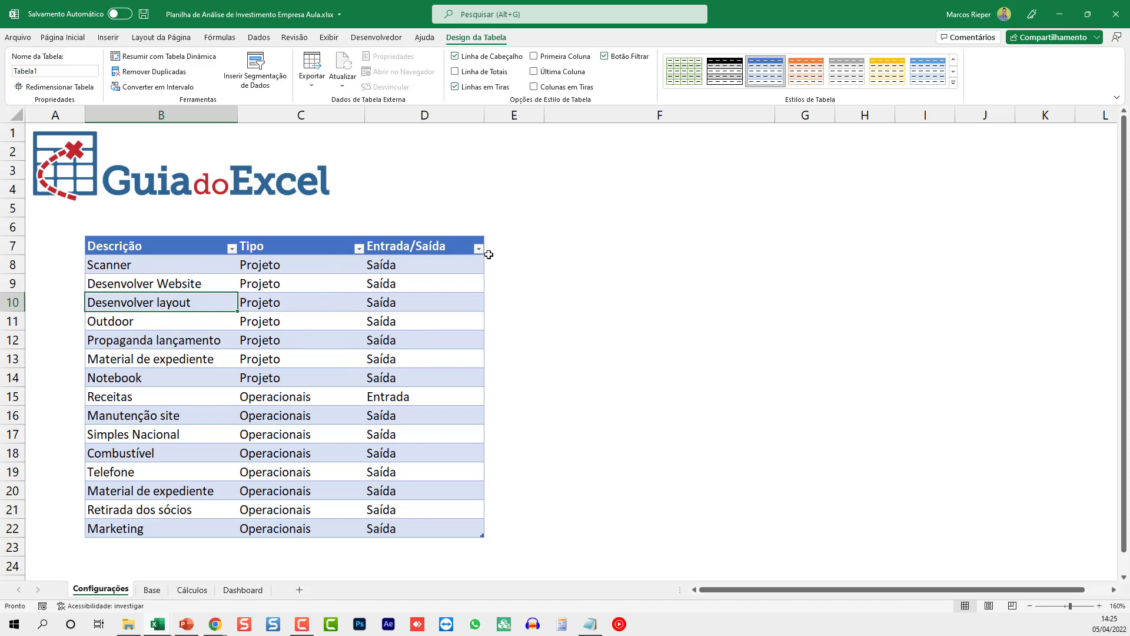
# - Apply the Azul, Estilo de Tabela Clara 13 style to the descriptions table
pyautogui.click(953, 86)
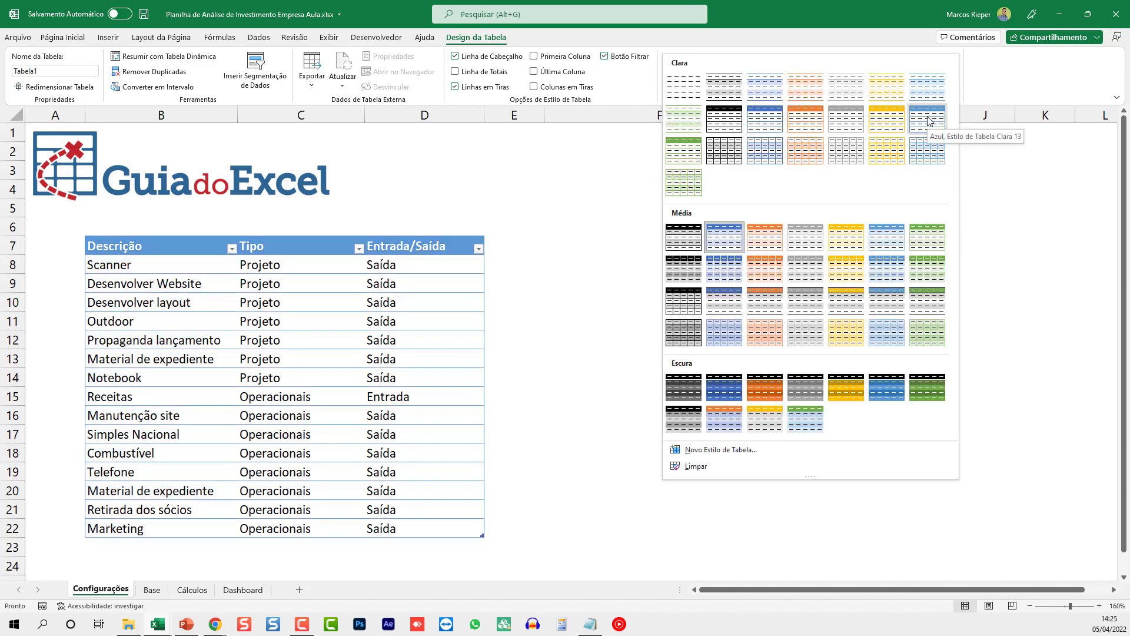
pyautogui.click(929, 120)
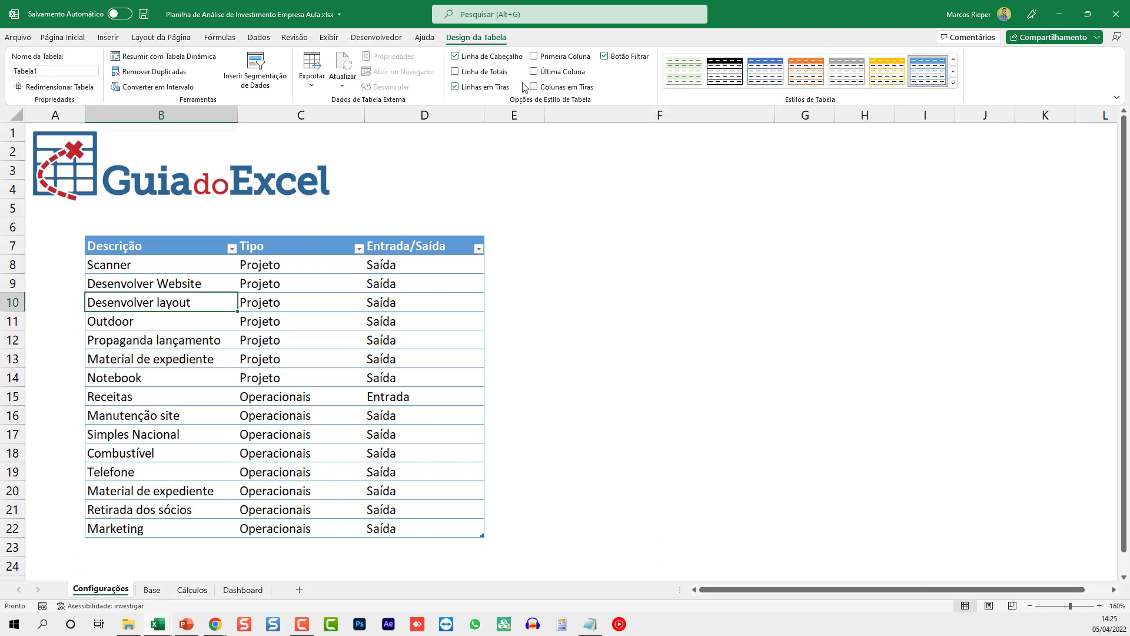
pyautogui.click(278, 270)
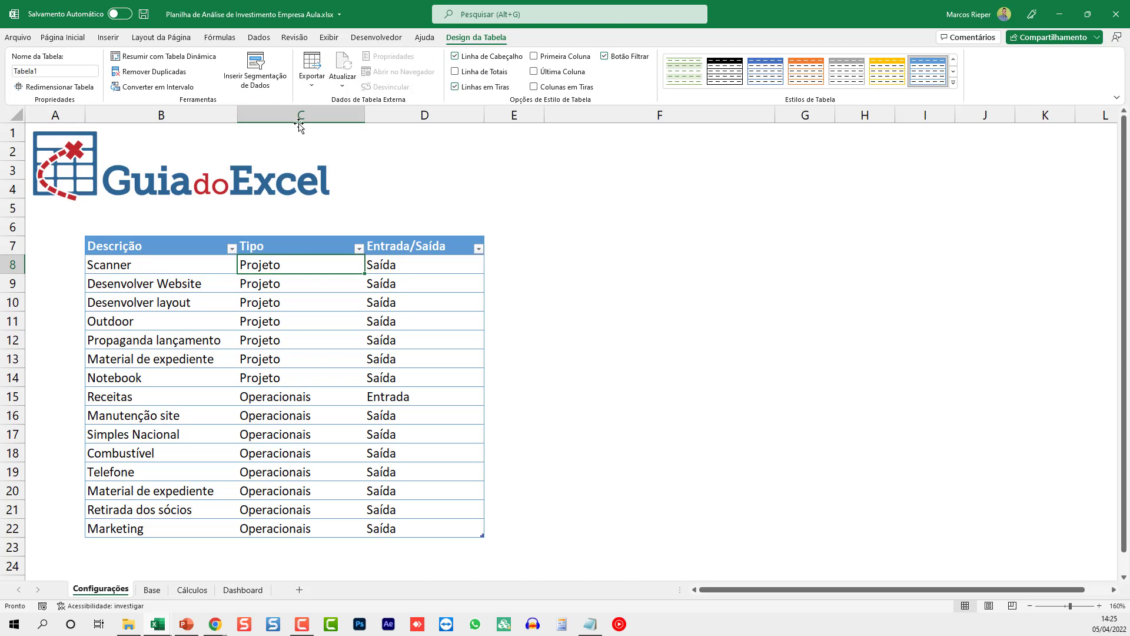
# - Rename the descriptions table as tCadastro
pyautogui.click(44, 72)
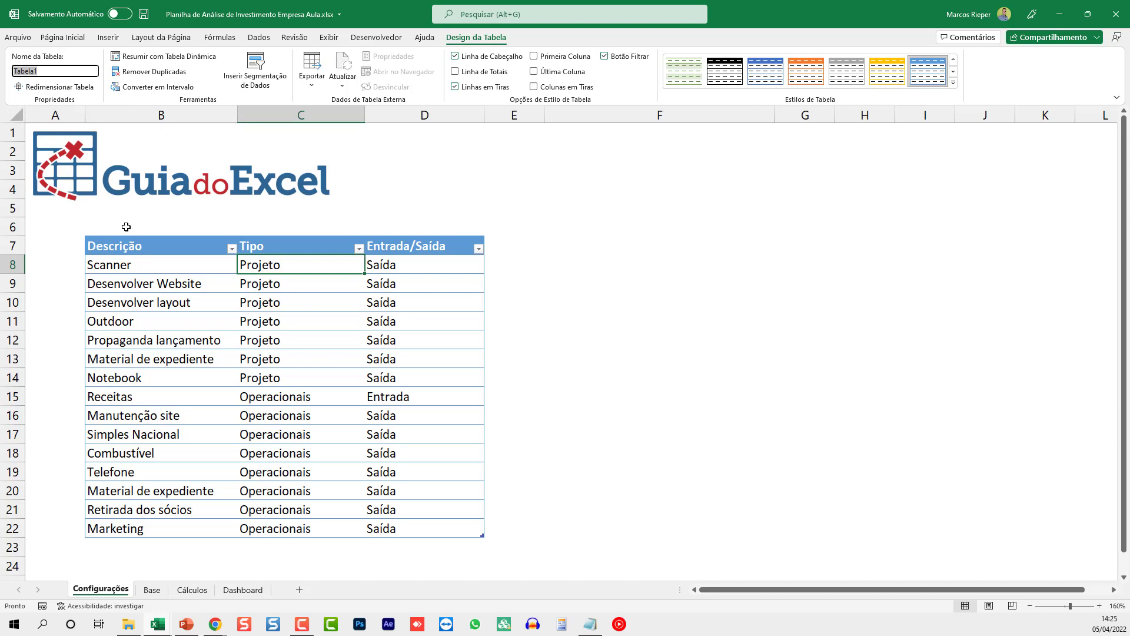
pyautogui.write('tCadastr')
pyautogui.write('o')
pyautogui.press('Return')
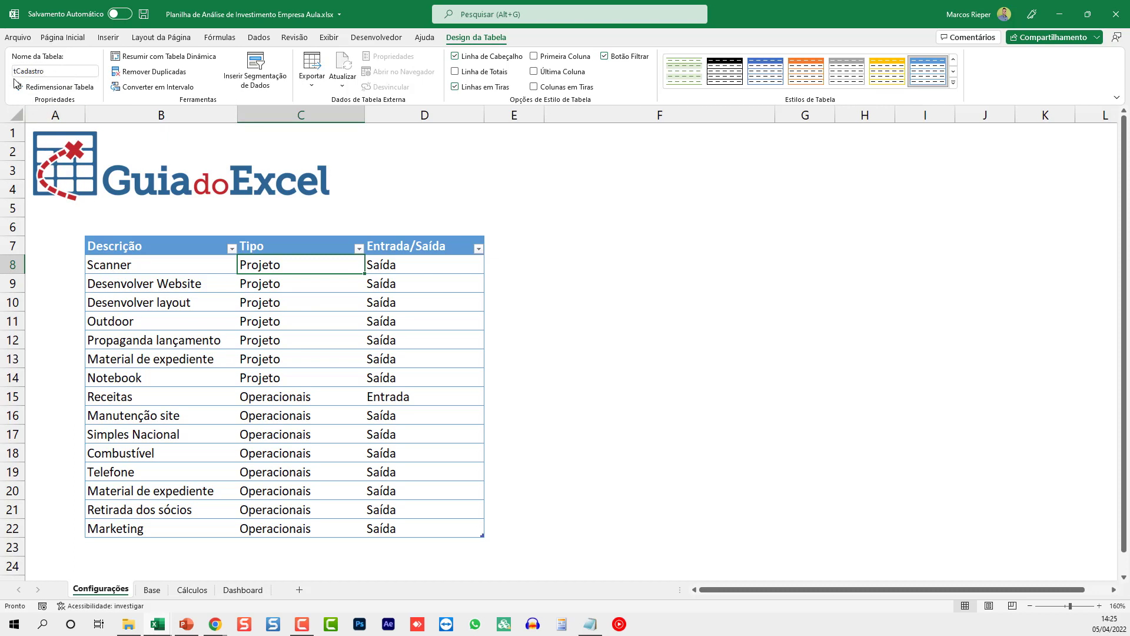
pyautogui.click(190, 292)
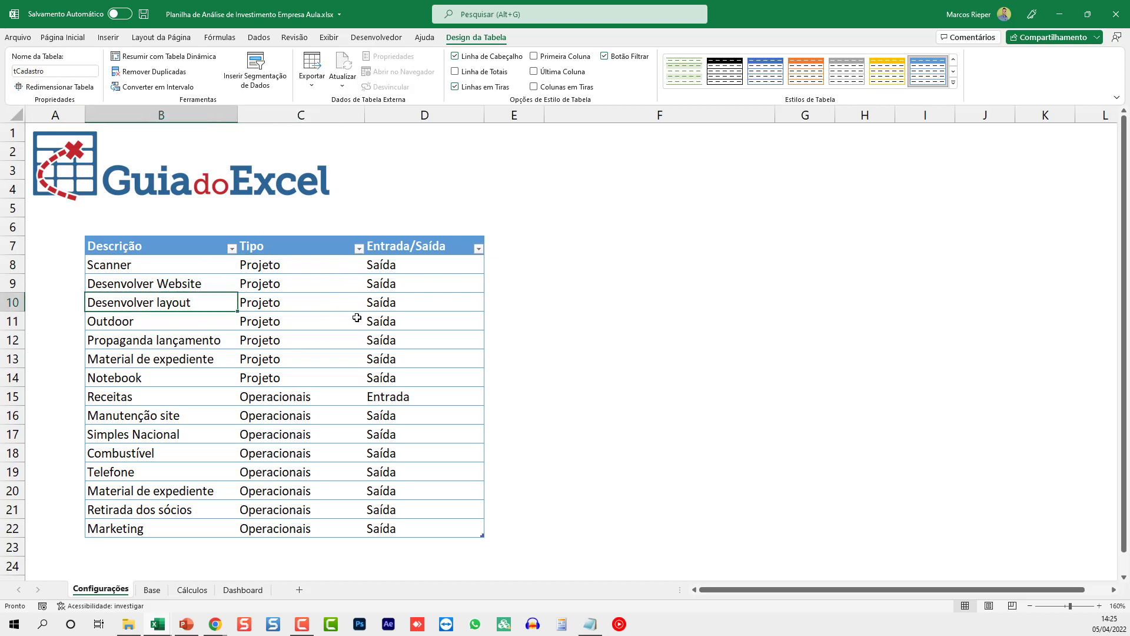
# - Try starting a structured reference formula to the tCadastro table in cell F11 and discard the entry
pyautogui.click(673, 318)
pyautogui.write('=tcad')
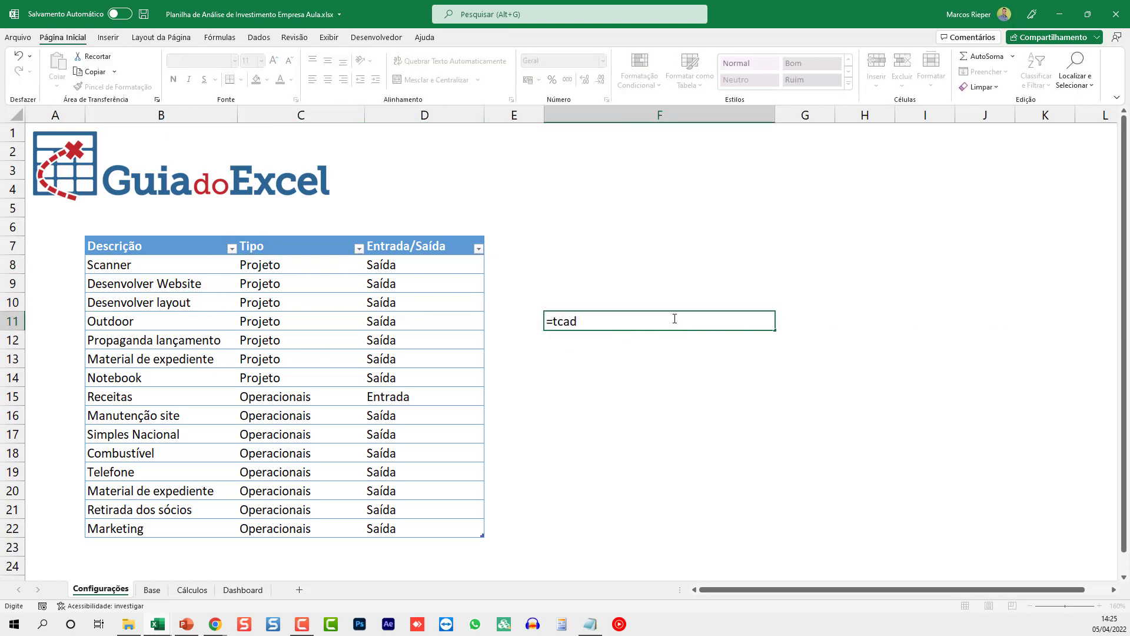
pyautogui.press('Tab')
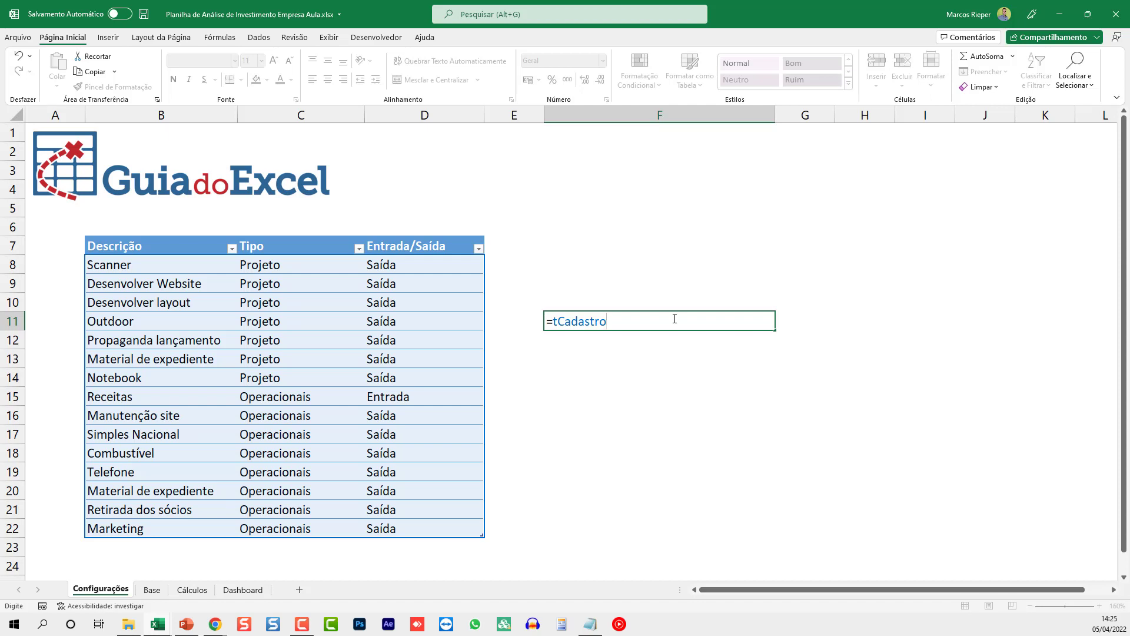
pyautogui.write('[')
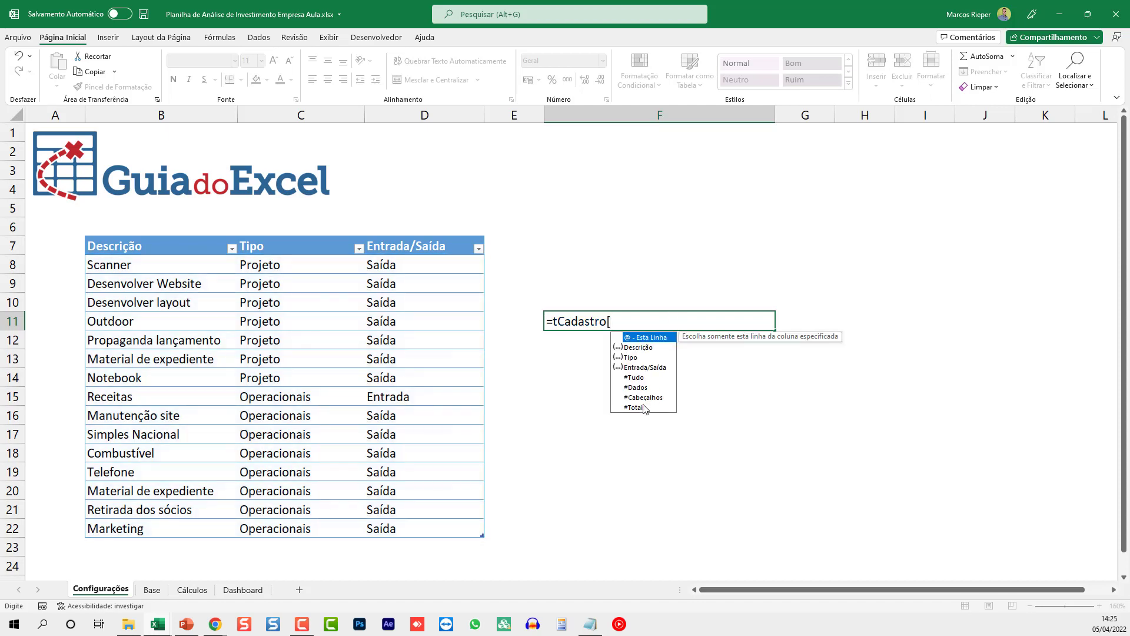
pyautogui.press('BackSpace')
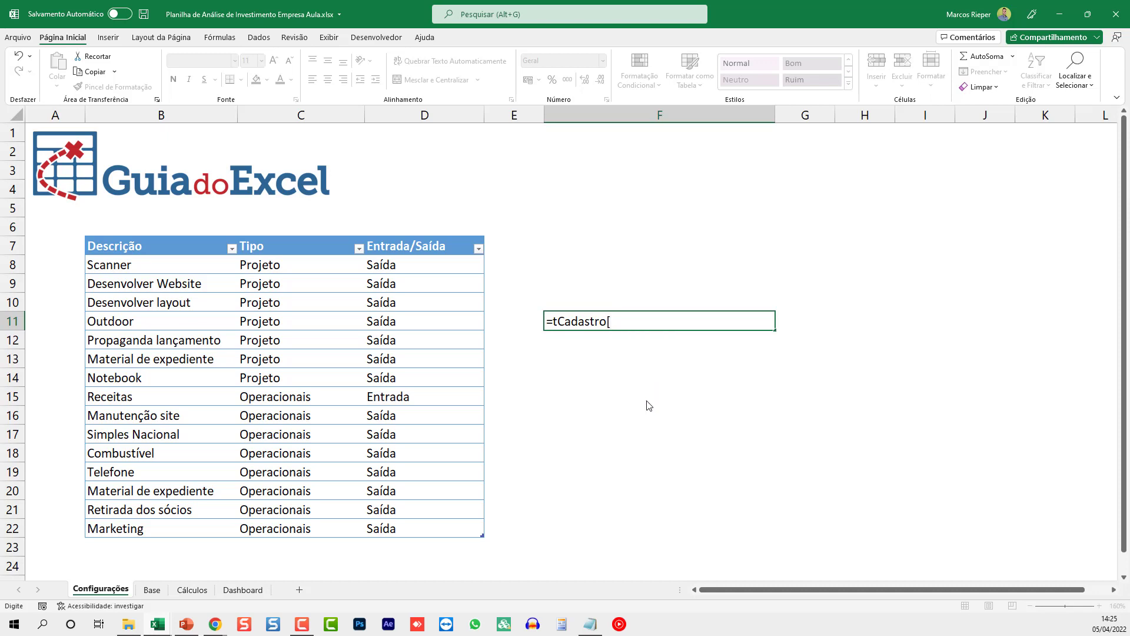
pyautogui.press('Escape')
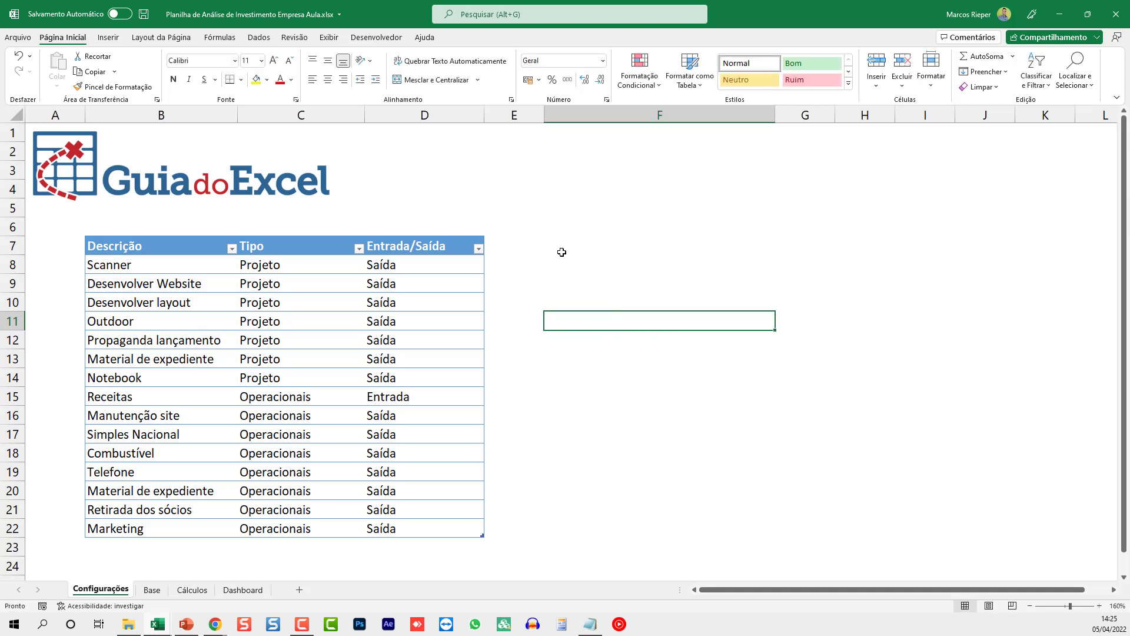
# - Enter the headers Configurações in F7 and Taxa in G7
pyautogui.click(561, 241)
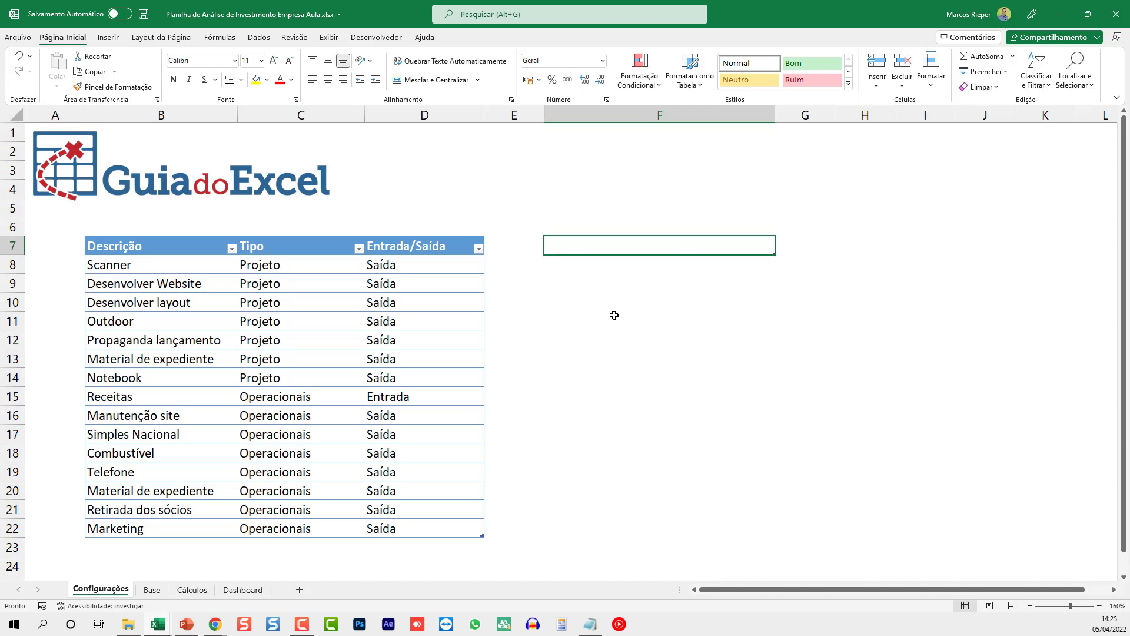
pyautogui.write('Config')
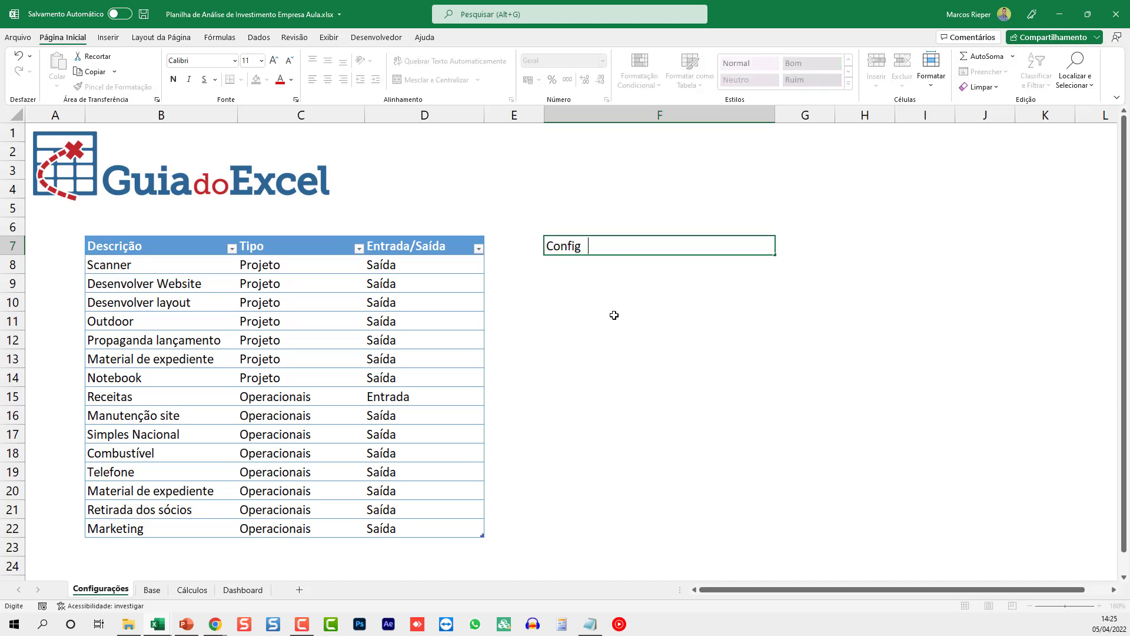
pyautogui.write('urações')
pyautogui.press('Tab')
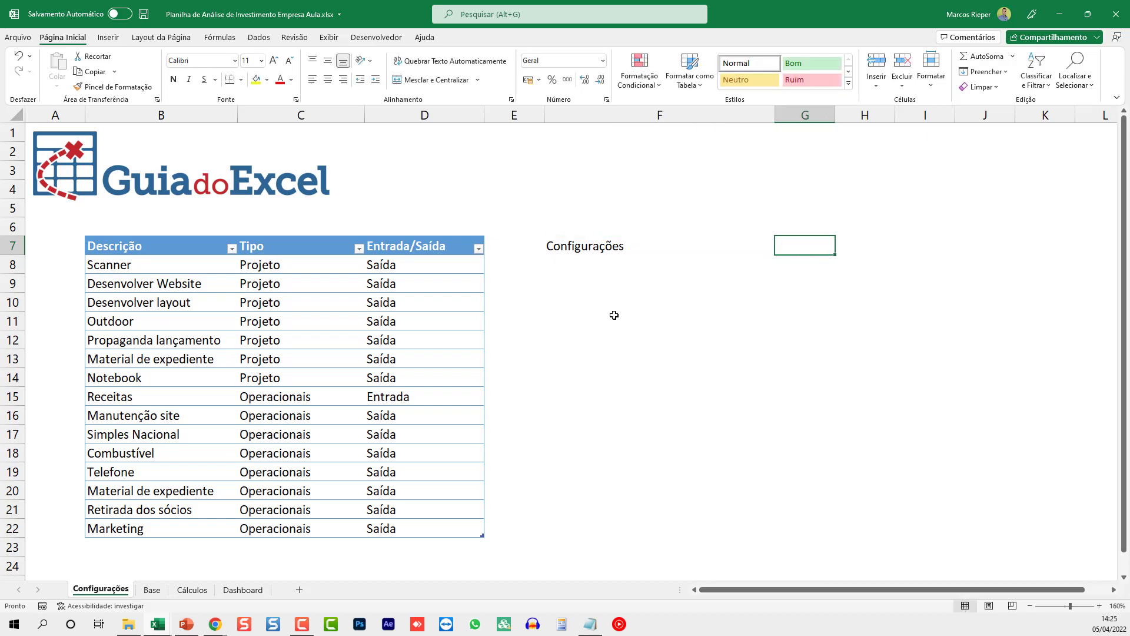
pyautogui.hotkey('ctrl', 'o')
pyautogui.press('Escape')
pyautogui.write('Taxa')
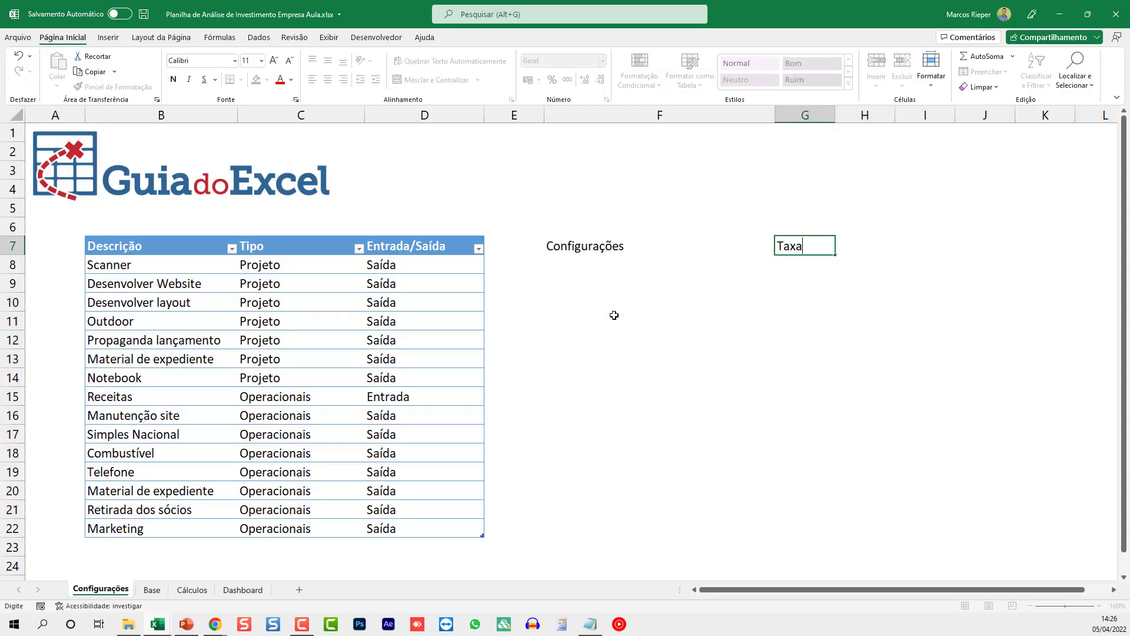
pyautogui.press('Return')
# - Enter the label Taxa mínima de retorno de investimento in cell F8
pyautogui.write('T')
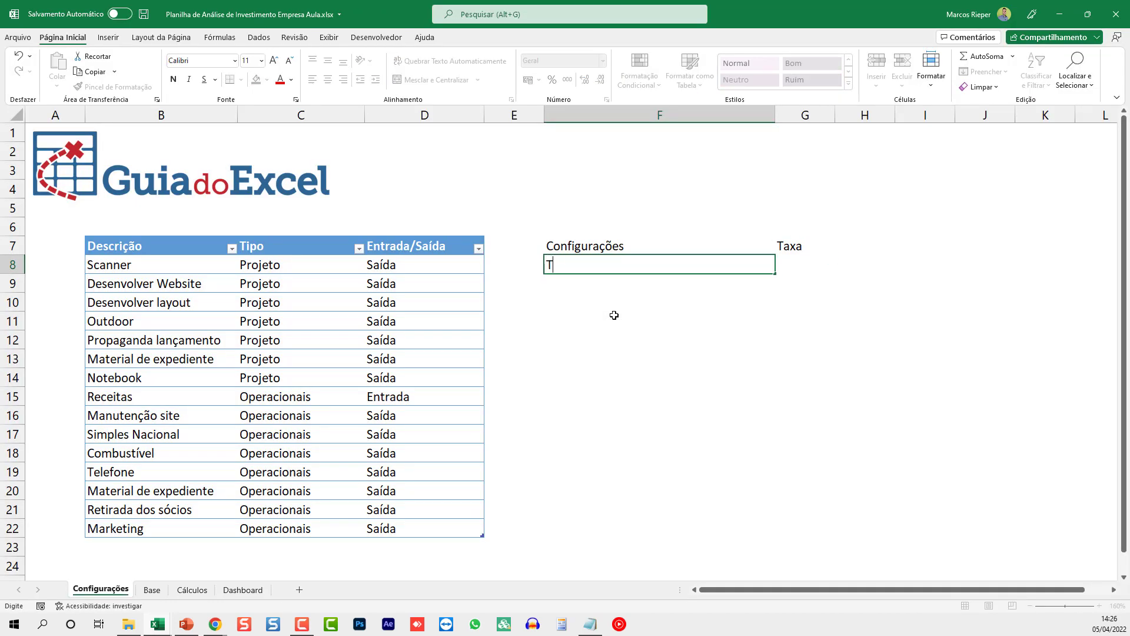
pyautogui.write('axa mínima de retorno de ')
pyautogui.write('investimento')
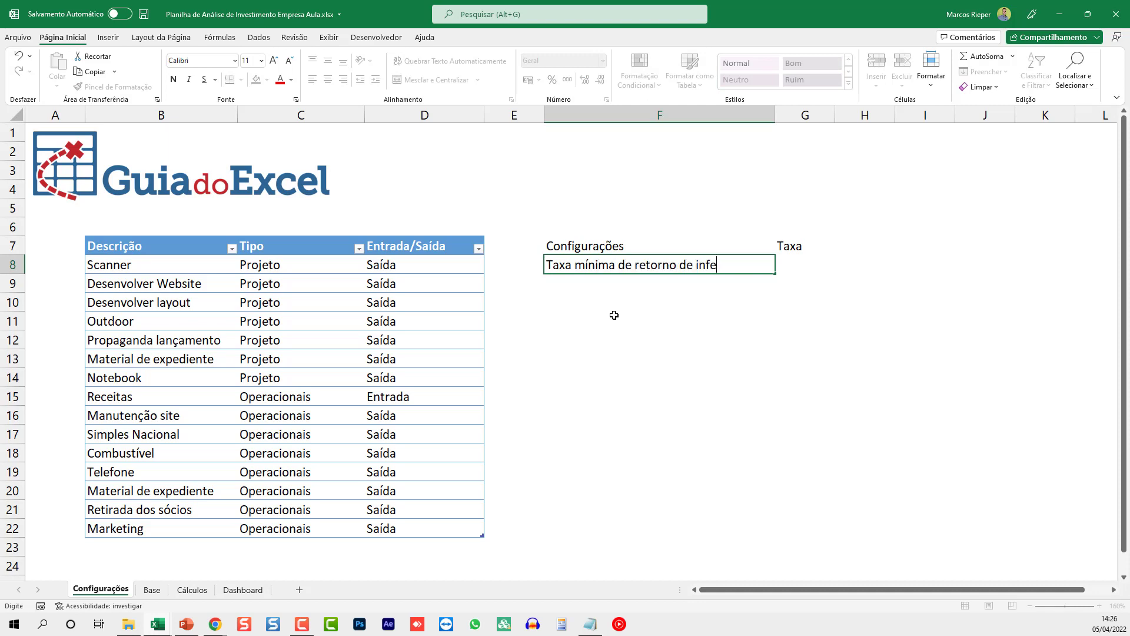
pyautogui.press('Return')
pyautogui.press('Up')
pyautogui.press('Right')
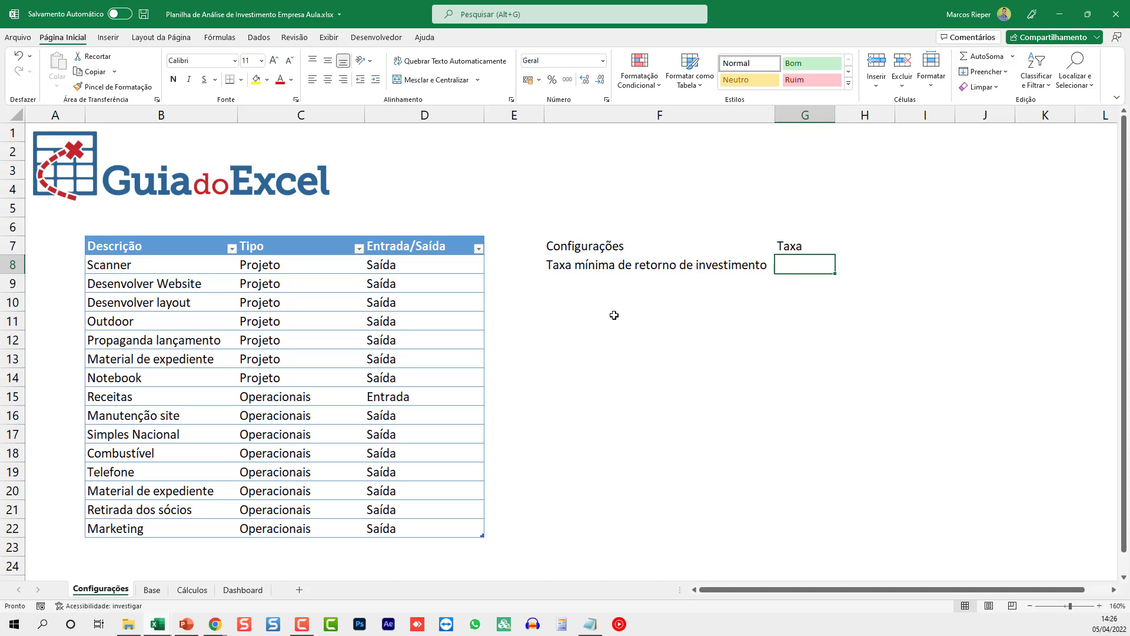
# - Set the minimum return rate in cell G8 to 10,29%
pyautogui.write('10,29')
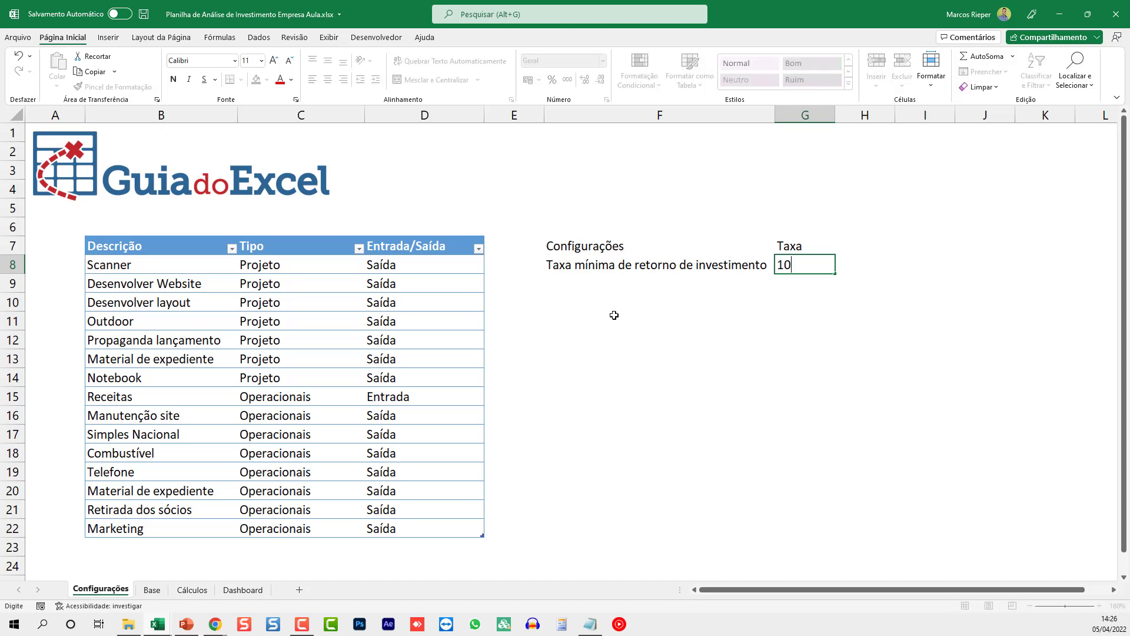
pyautogui.press('Return')
pyautogui.press('Up')
pyautogui.press('F2')
pyautogui.write('%')
pyautogui.press('Return')
pyautogui.press('Up')
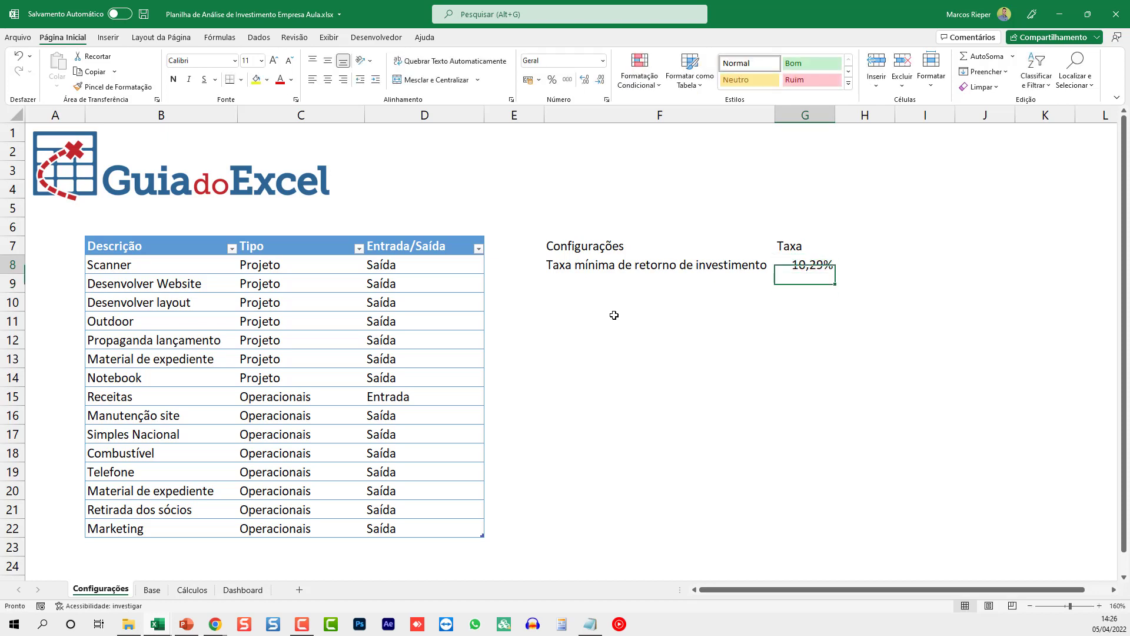
# - Convert F7:G8 into a table with headers and give it a light blue table style
pyautogui.press('Left')
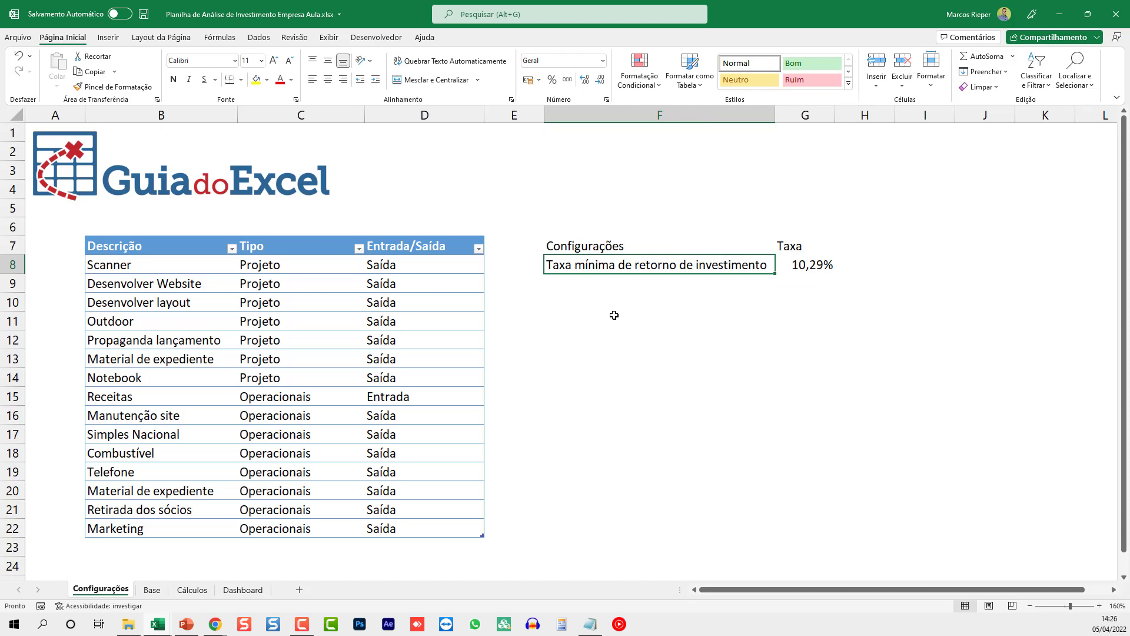
pyautogui.hotkey('shift', 'Up')
pyautogui.hotkey('shift', 'Right')
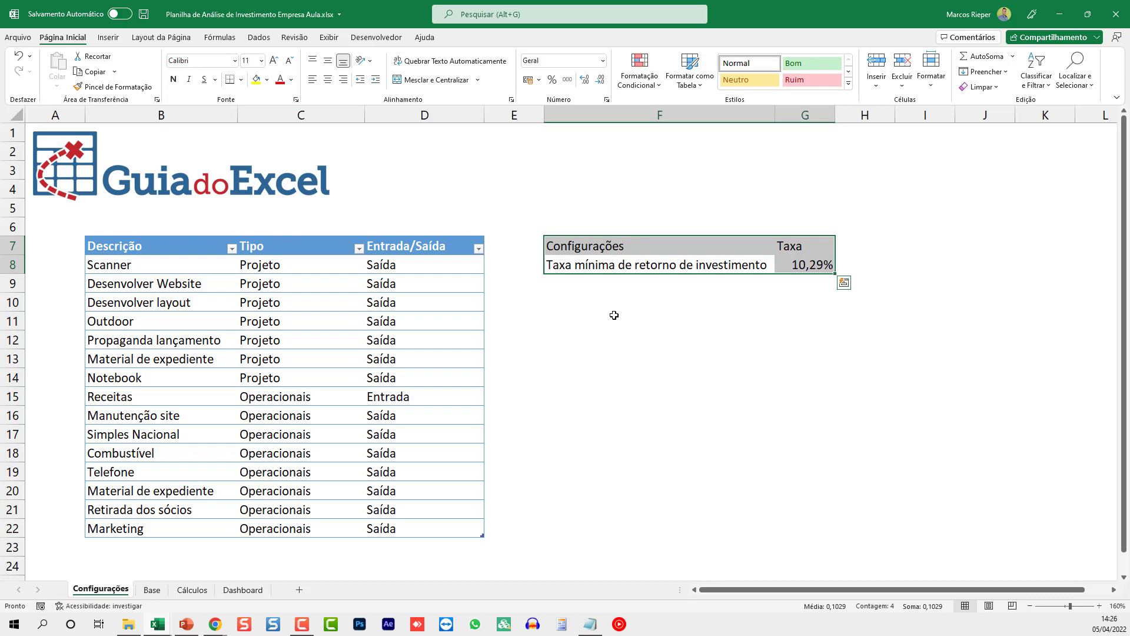
pyautogui.hotkey('alt', 't')
pyautogui.press('t')
pyautogui.press('a')
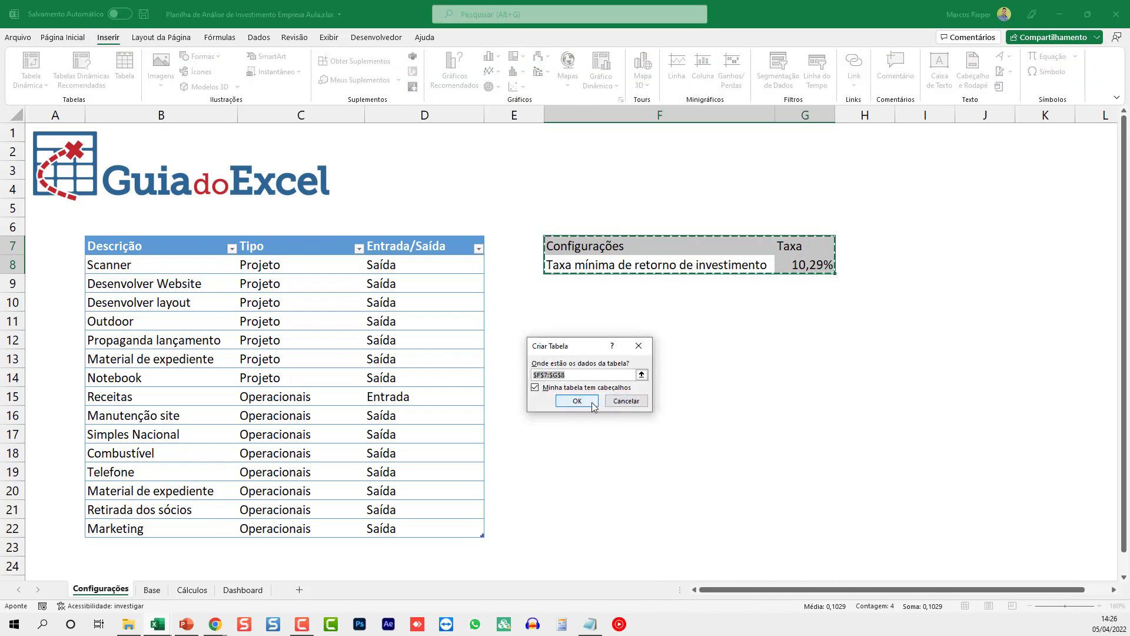
pyautogui.click(592, 403)
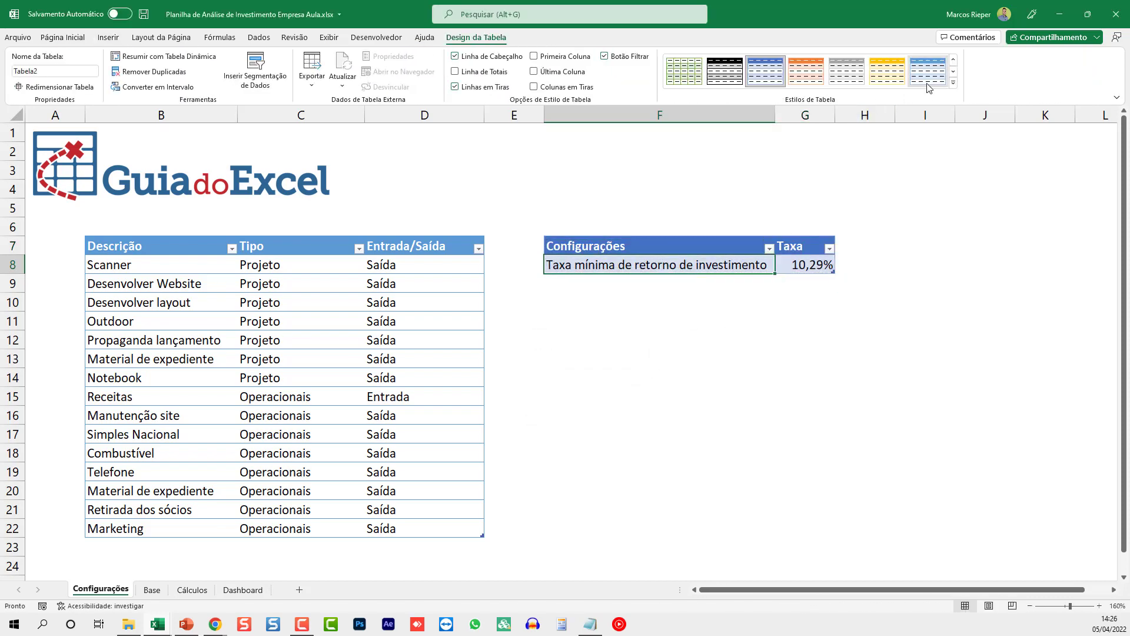
pyautogui.click(929, 71)
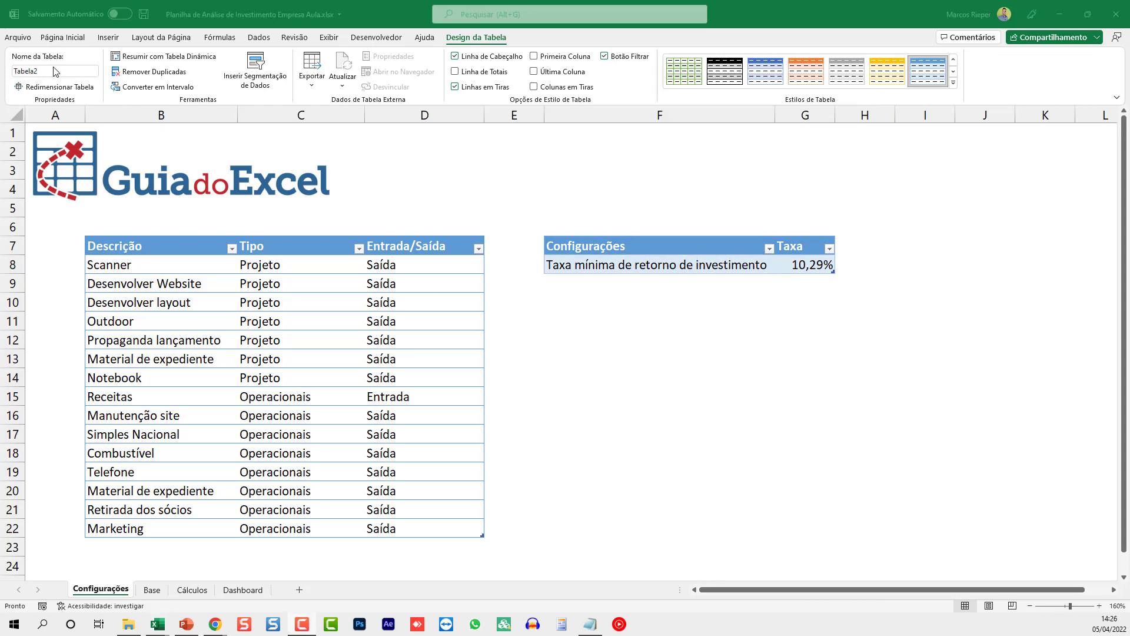
# - Open the name of the Configurações and Taxa table for editing
pyautogui.click(74, 74)
pyautogui.click(67, 71)
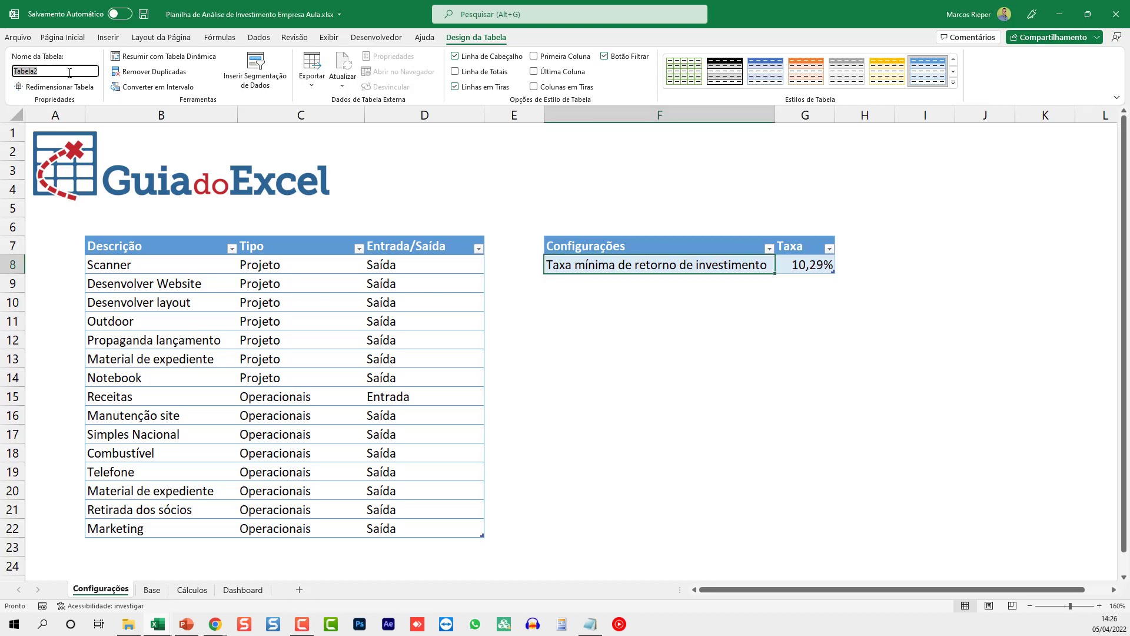
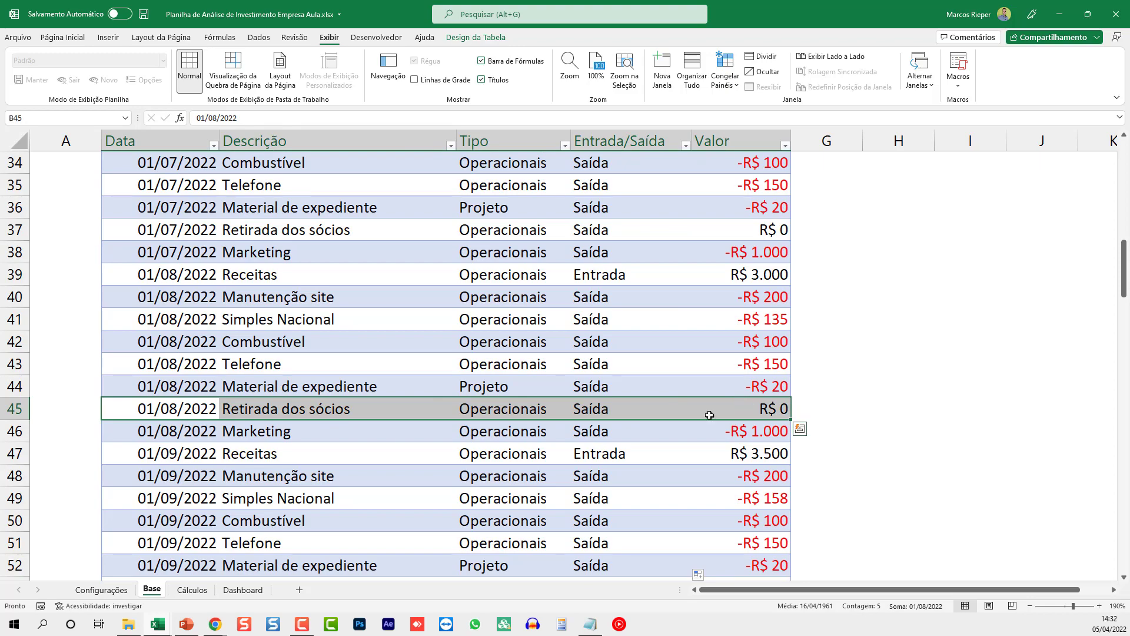
# - Review the Base sheet's monthly entries from August 2022 to January 2023, selecting the October 2022 Retirada dos sócios row along the way
pyautogui.scroll(-5, 668, 428)
pyautogui.scroll(-2, 668, 428)
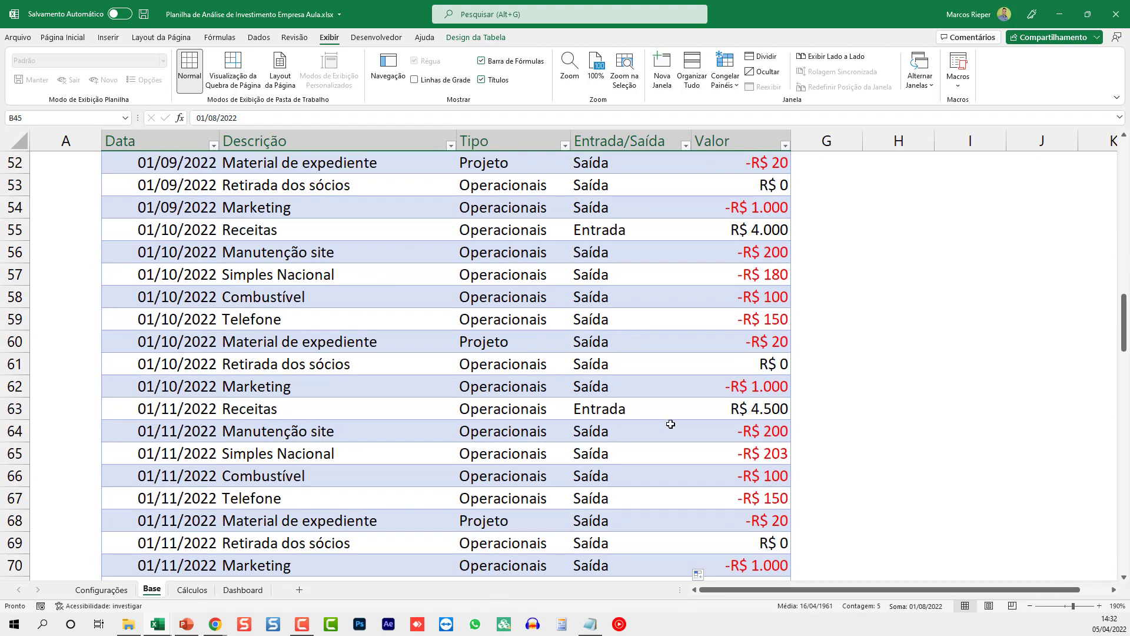
pyautogui.moveTo(734, 362); pyautogui.dragTo(201, 370)
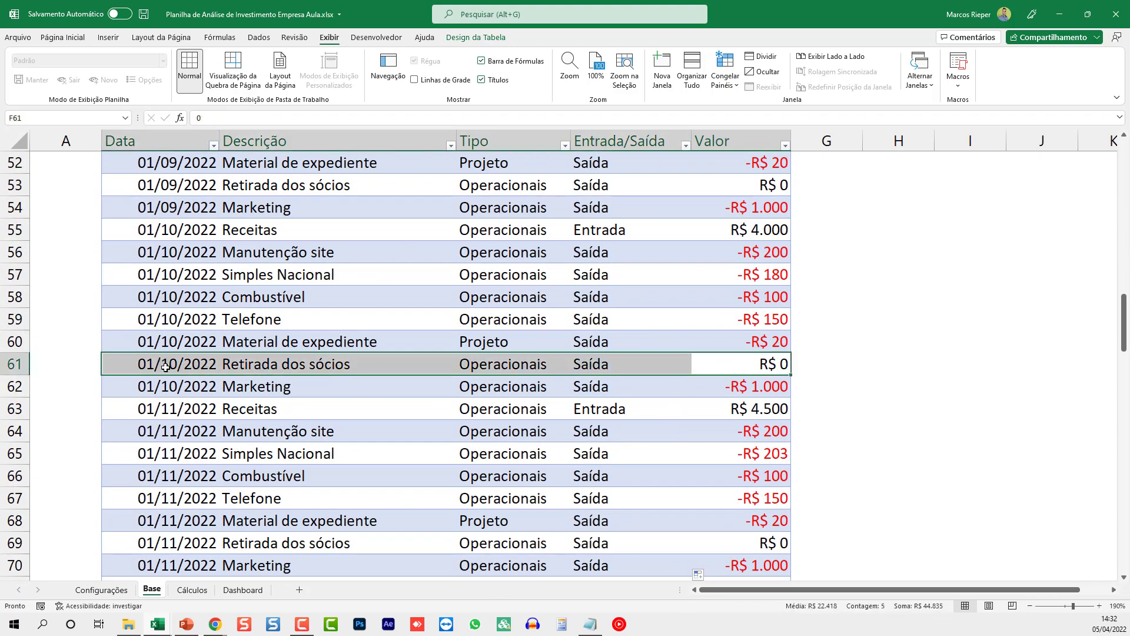
pyautogui.scroll(-3, 571, 412)
pyautogui.scroll(-7, 571, 413)
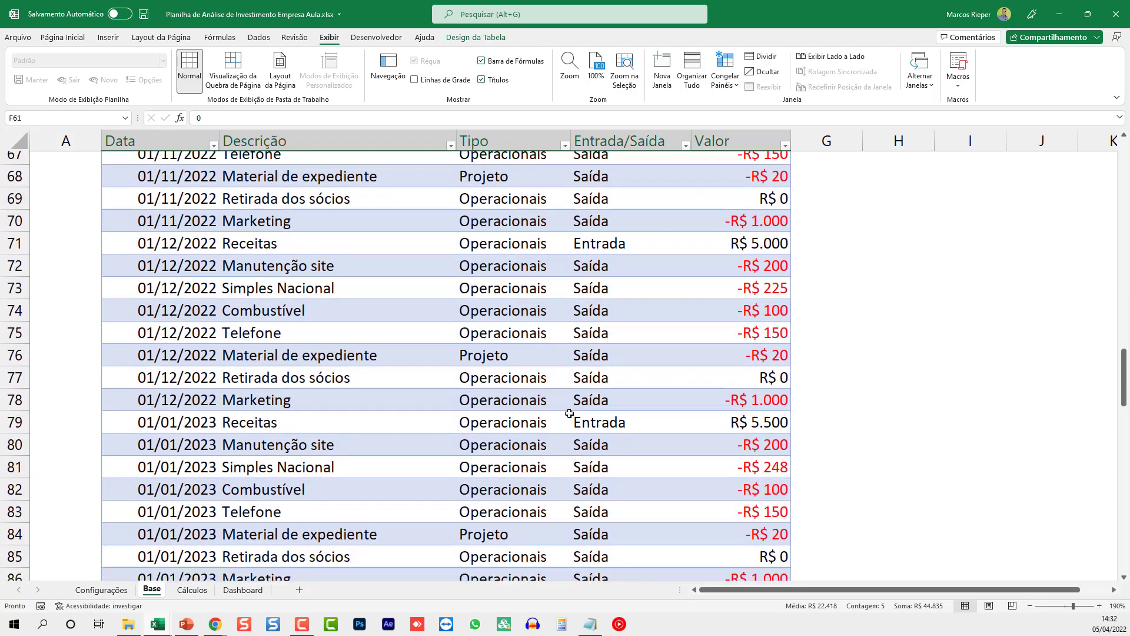
# - Review the descriptions and values of the initial project entries on the Base sheet, from Scanner to Propaganda lançamento
pyautogui.scroll(20, 570, 410)
pyautogui.scroll(6, 569, 407)
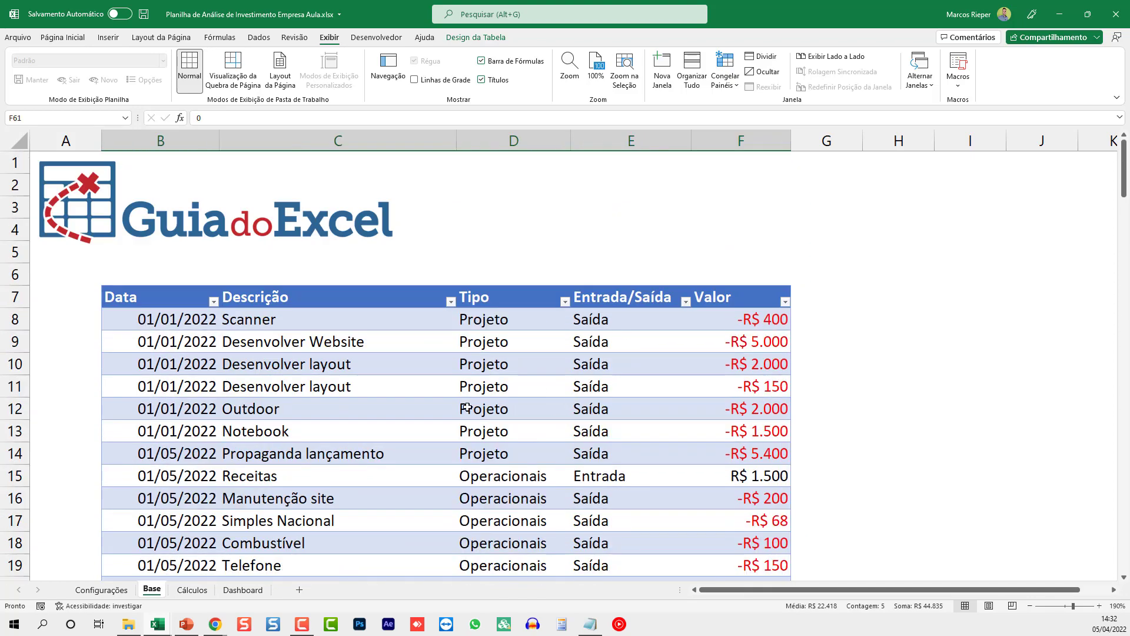
pyautogui.click(270, 324)
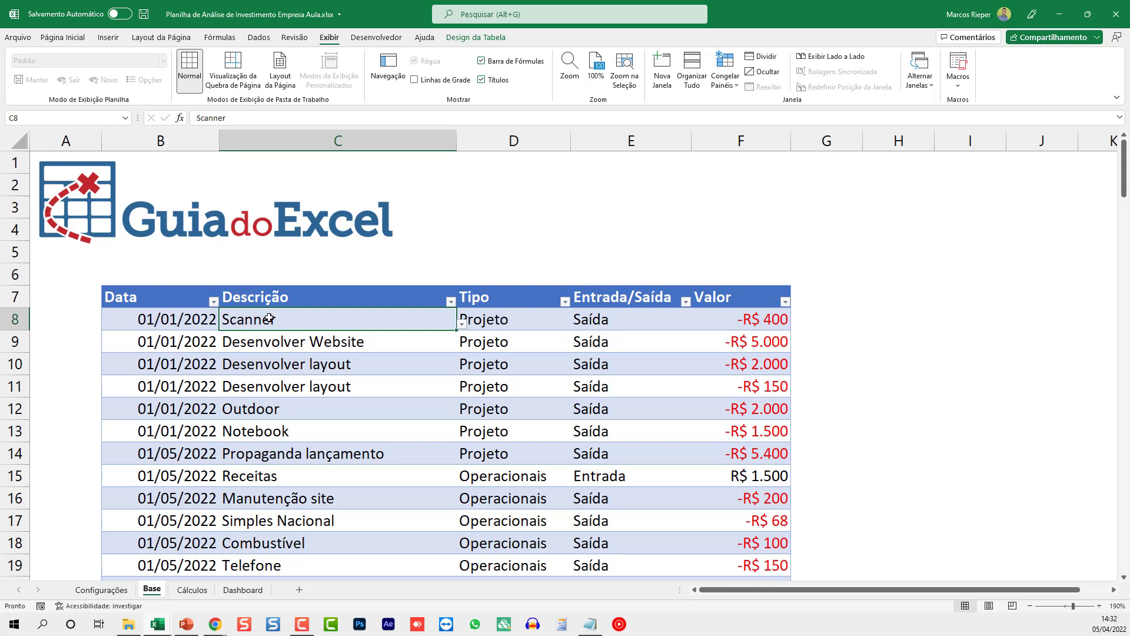
pyautogui.click(282, 343)
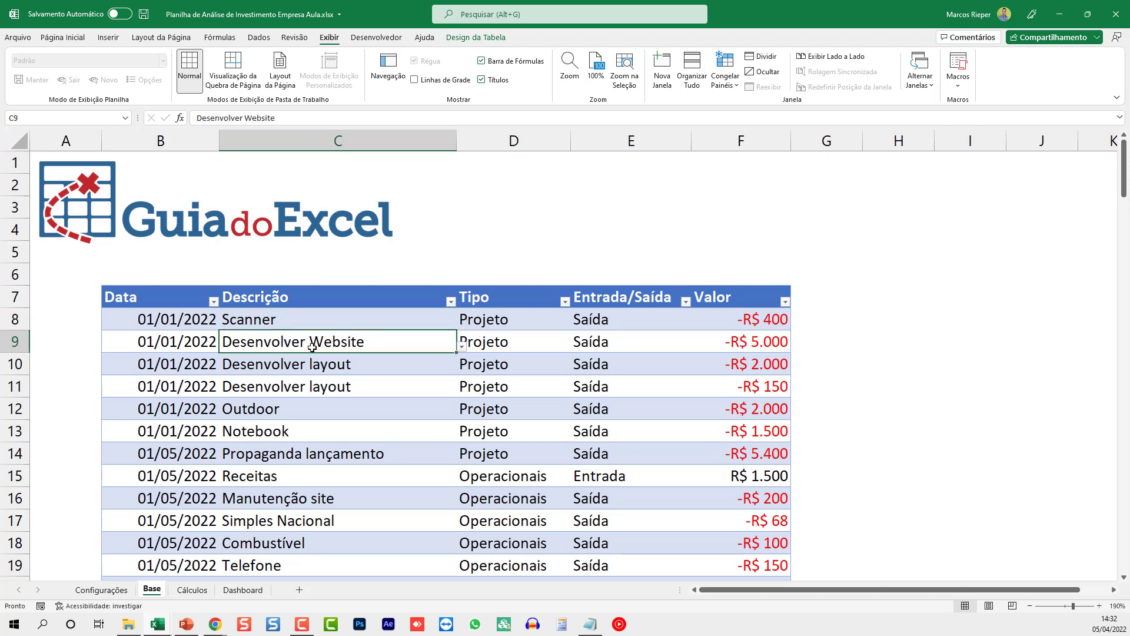
pyautogui.click(749, 340)
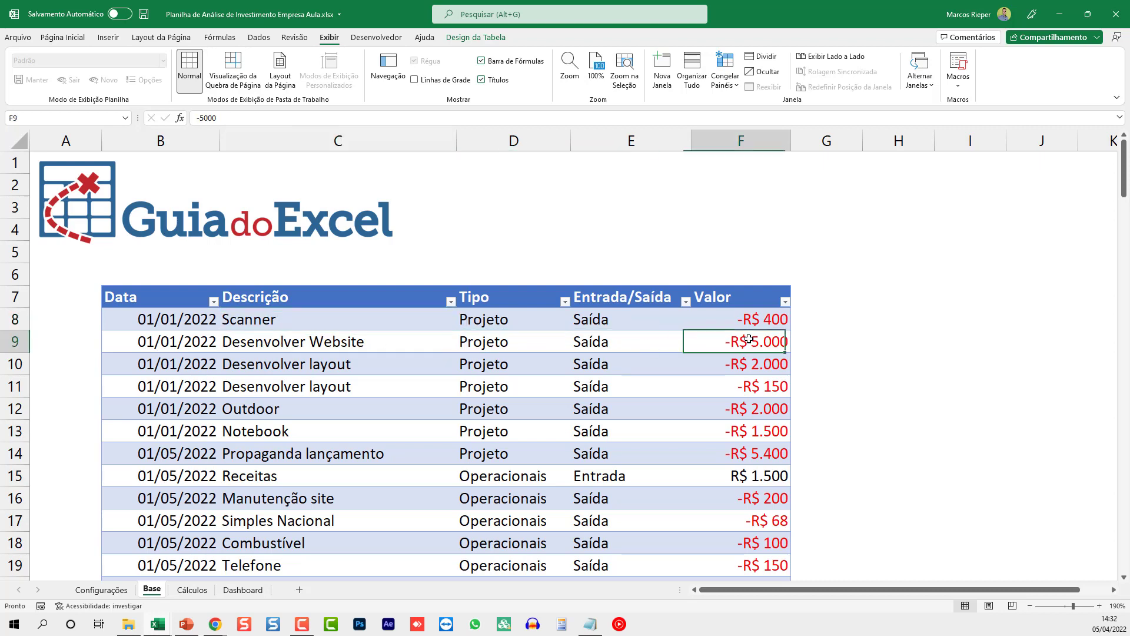
pyautogui.click(318, 371)
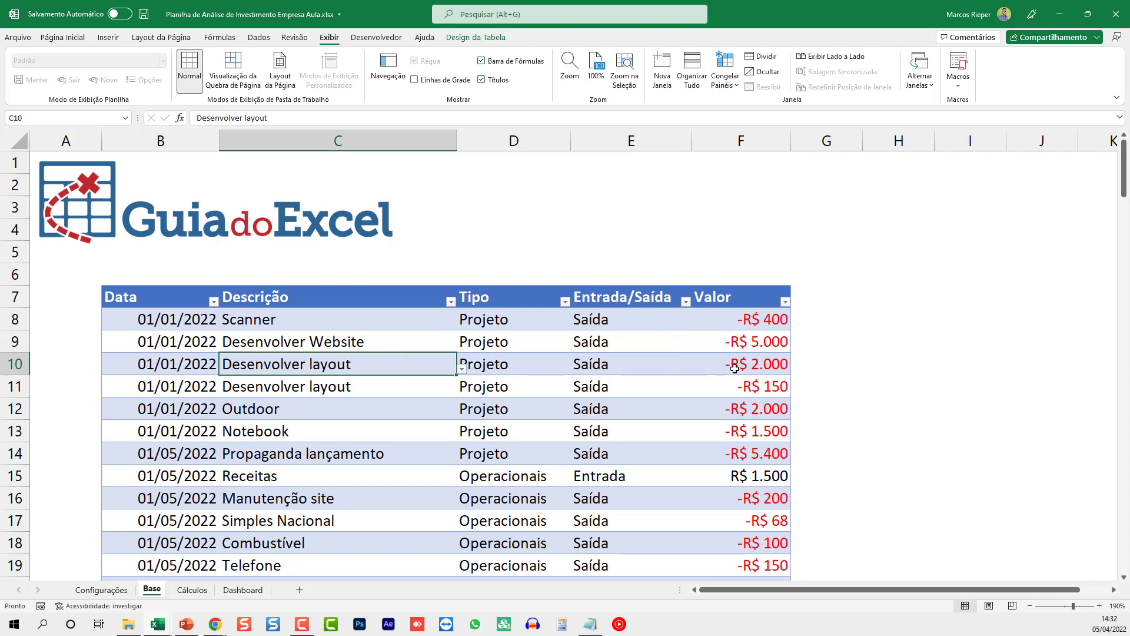
pyautogui.click(759, 363)
pyautogui.click(323, 387)
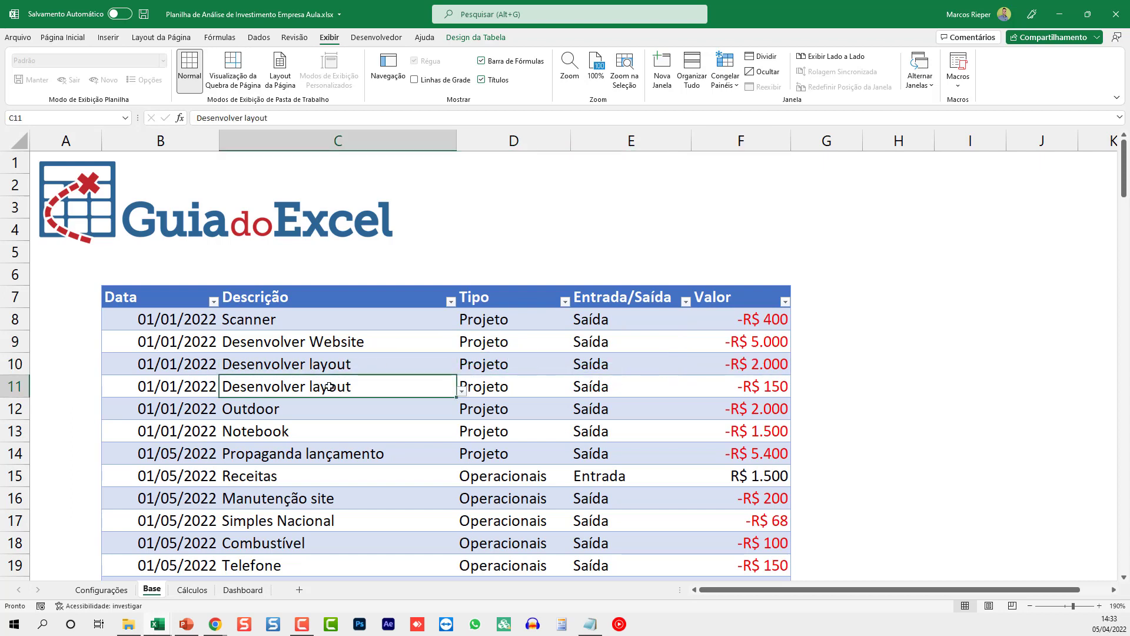
pyautogui.click(772, 387)
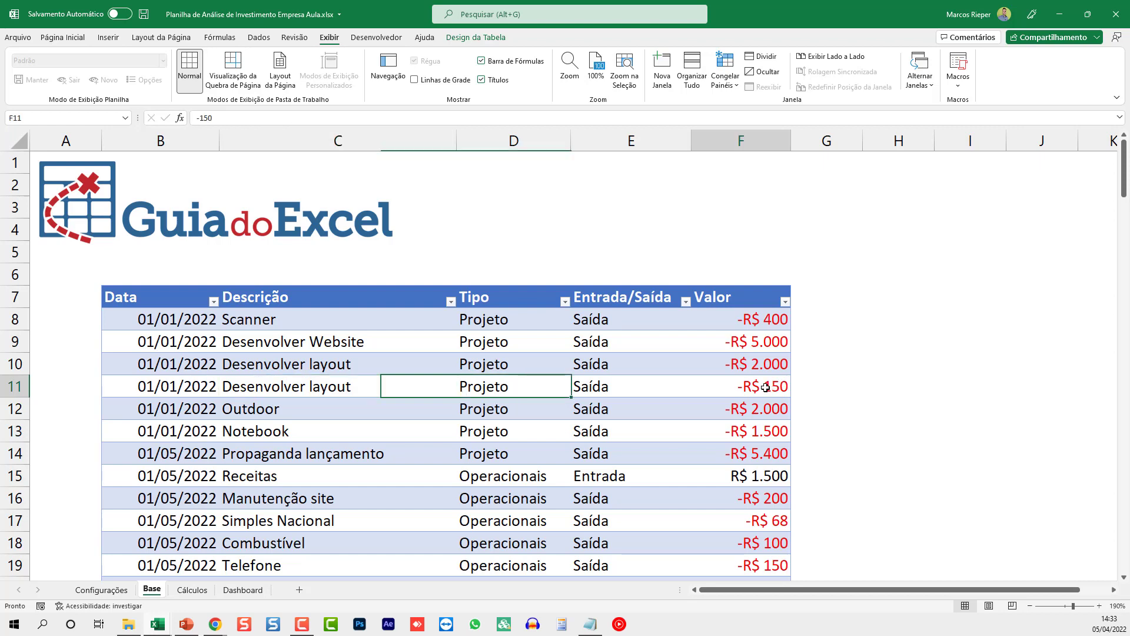
pyautogui.click(297, 409)
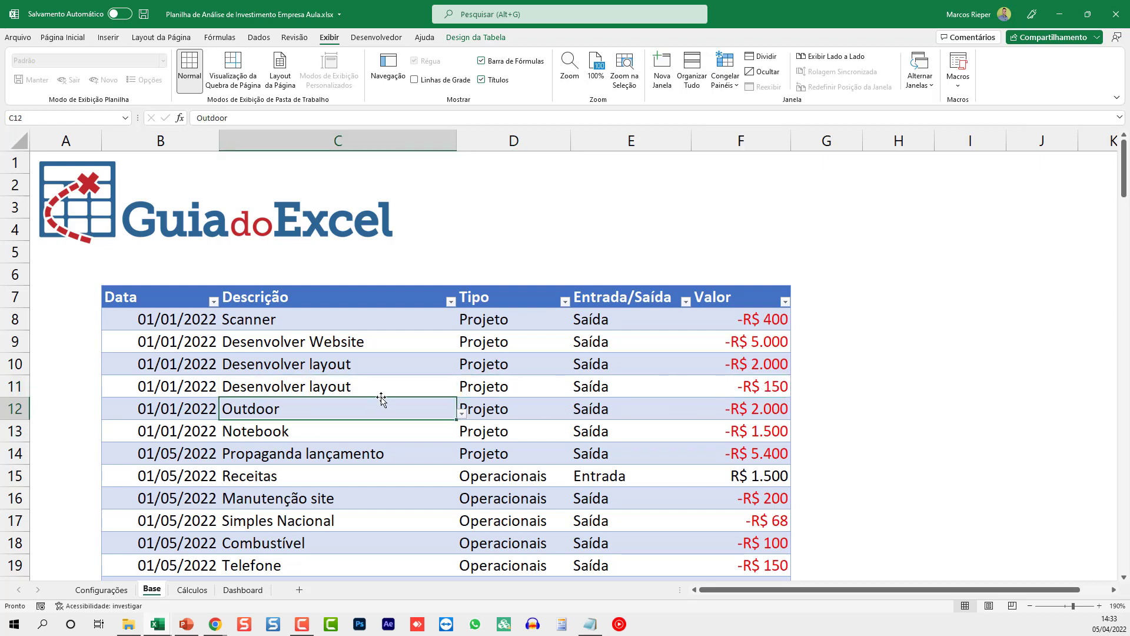
pyautogui.click(764, 411)
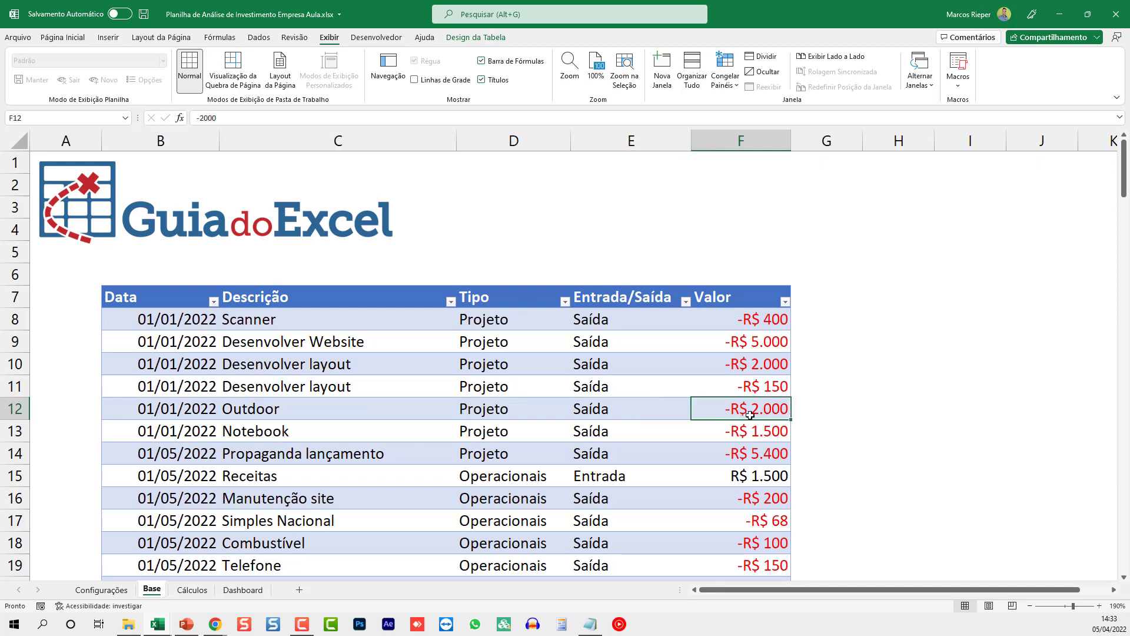
pyautogui.click(327, 436)
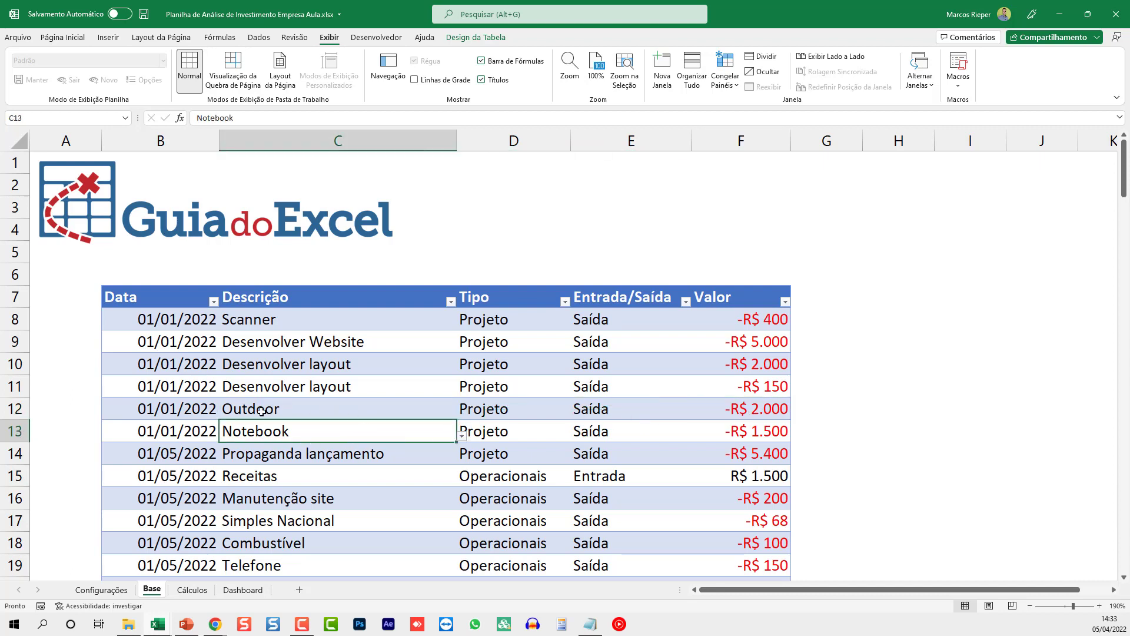
pyautogui.click(767, 434)
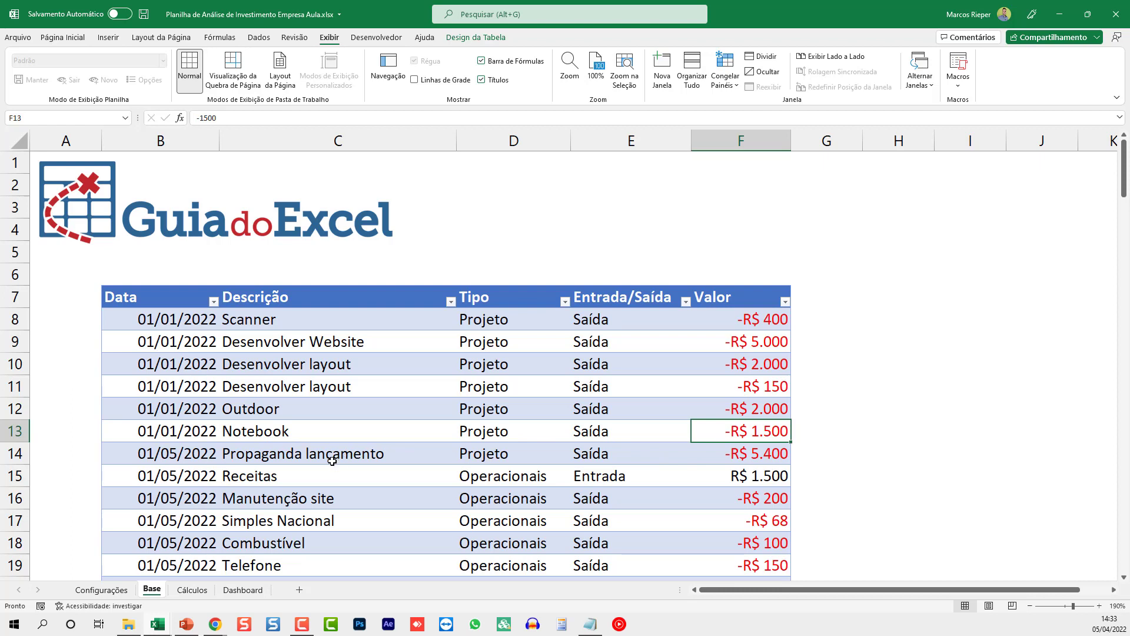
pyautogui.click(270, 454)
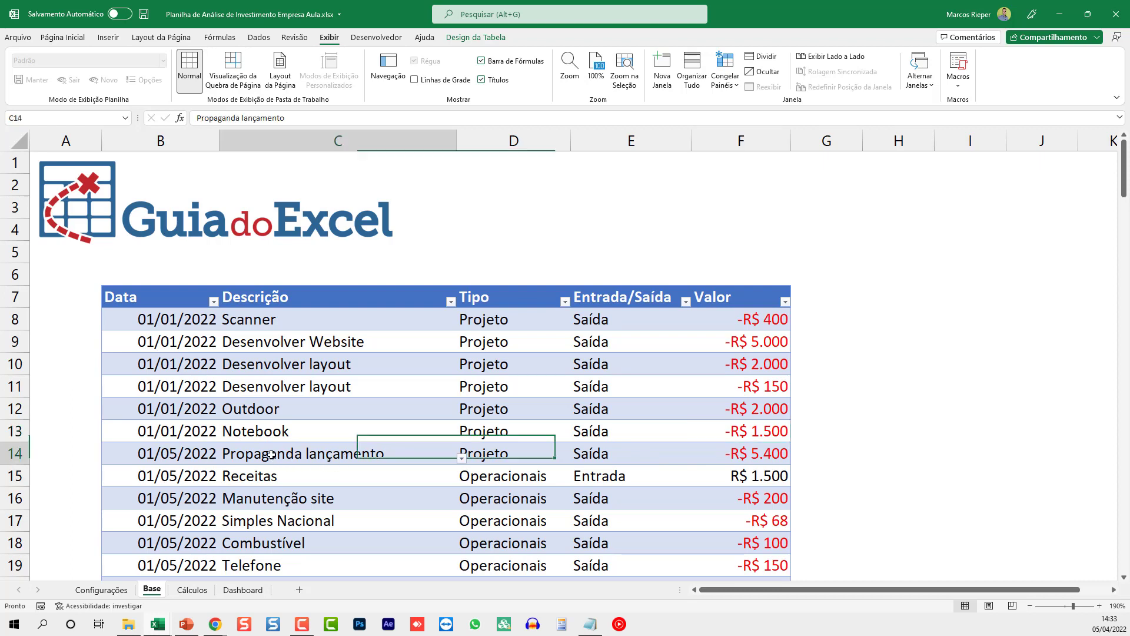
pyautogui.click(764, 452)
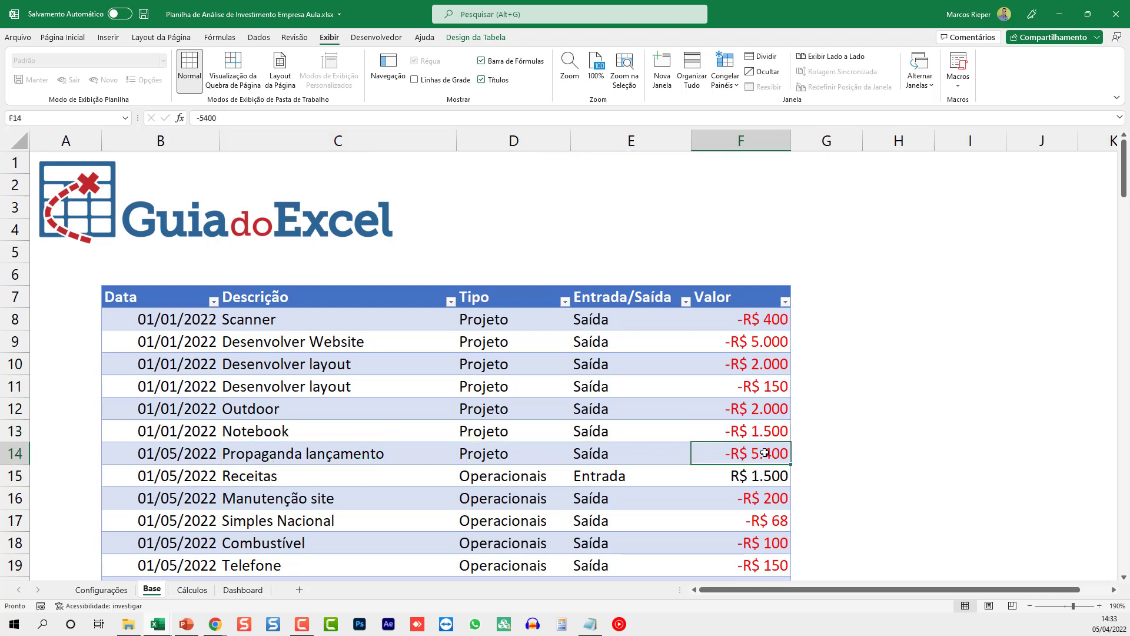
# - Examine the Tipo and Data columns of the project entries in rows 8 to 14, comparing Propaganda lançamento with the January 2022 items
pyautogui.moveTo(497, 458); pyautogui.dragTo(508, 320)
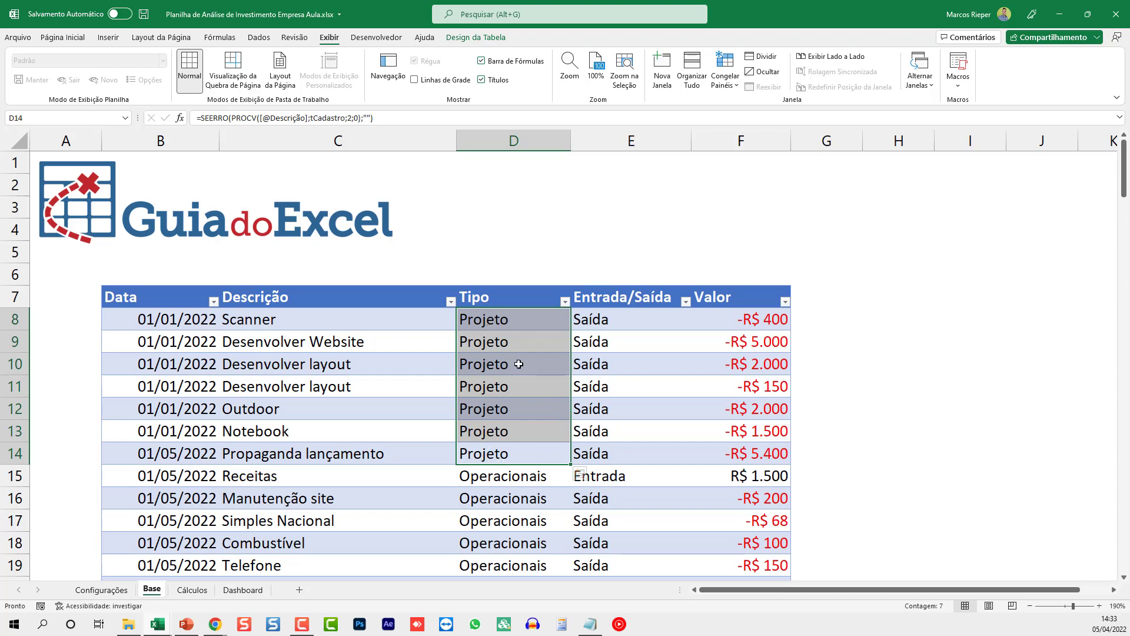
pyautogui.scroll(-2, 522, 374)
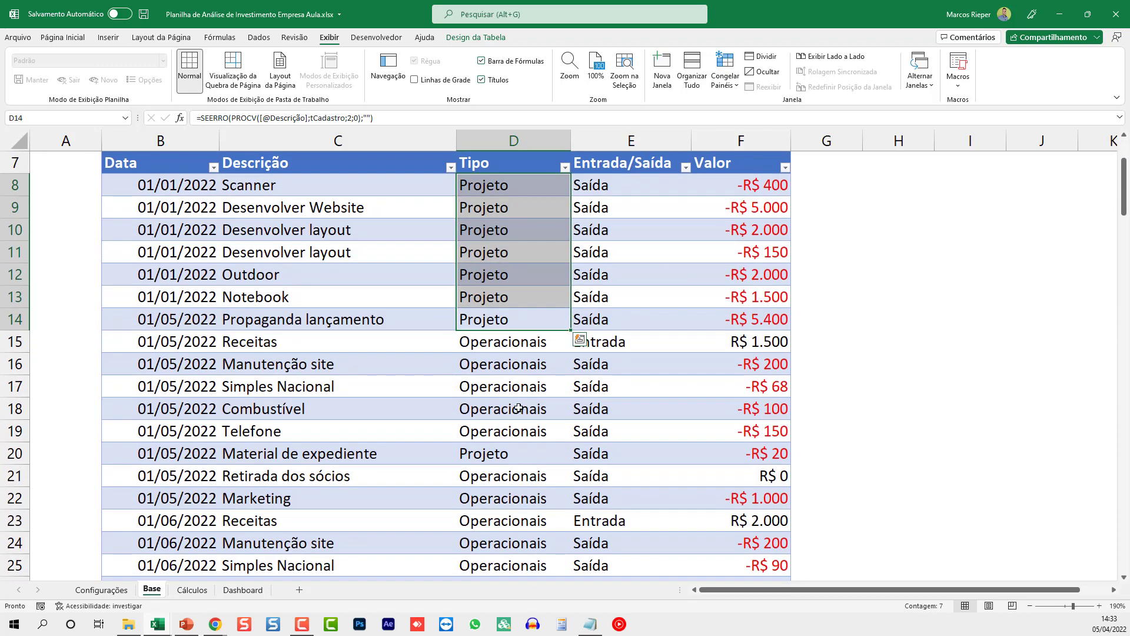
pyautogui.click(494, 345)
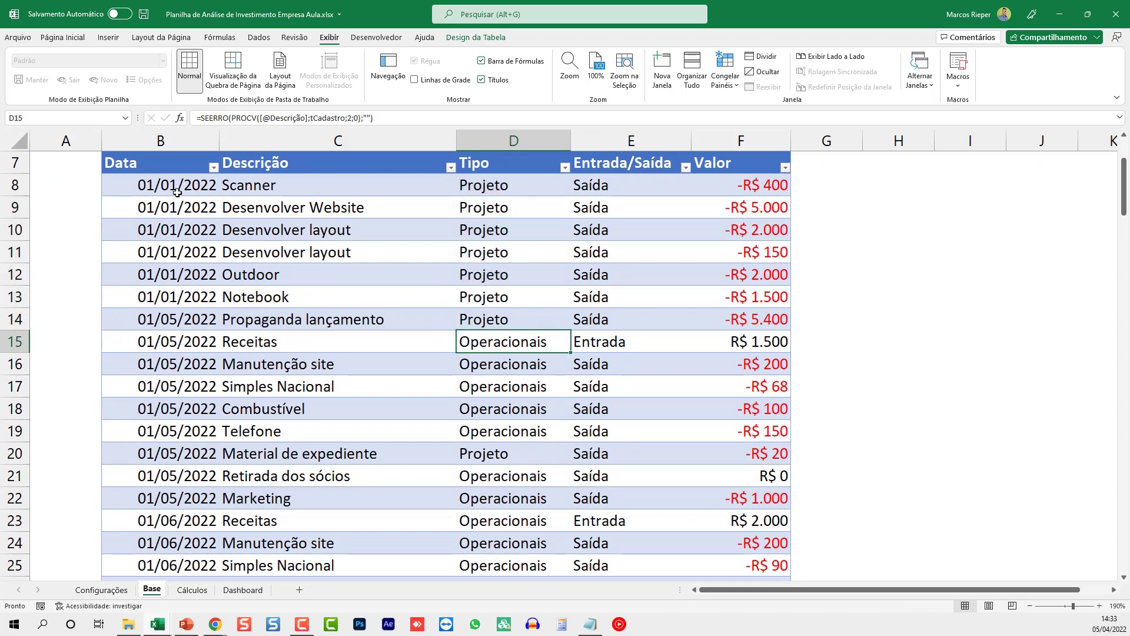
pyautogui.moveTo(186, 296); pyautogui.dragTo(198, 190)
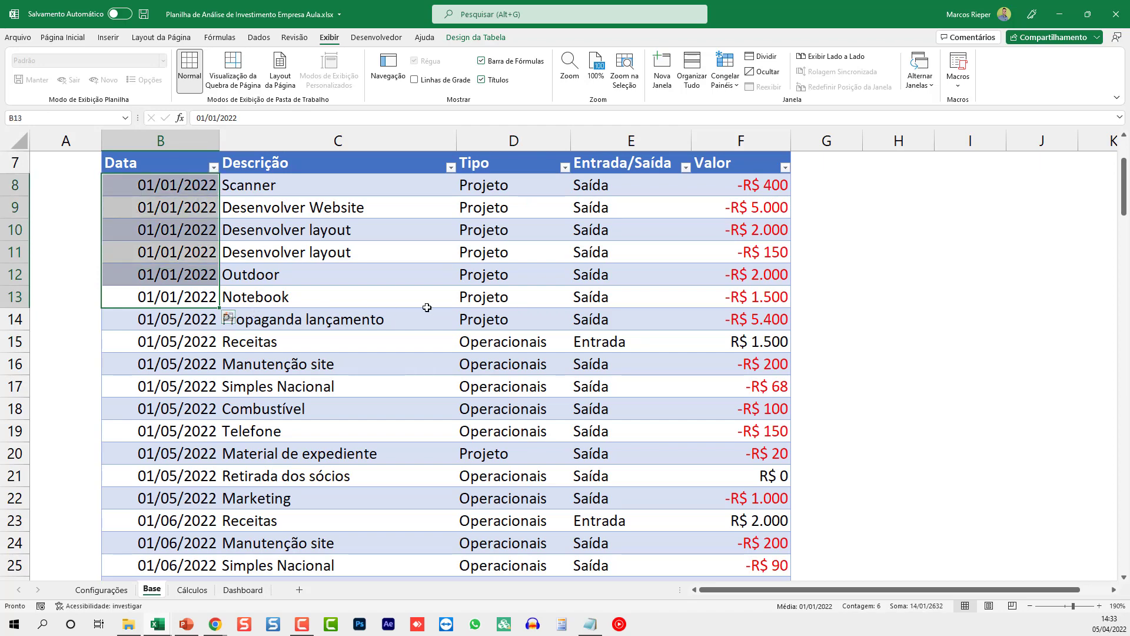
pyautogui.click(284, 321)
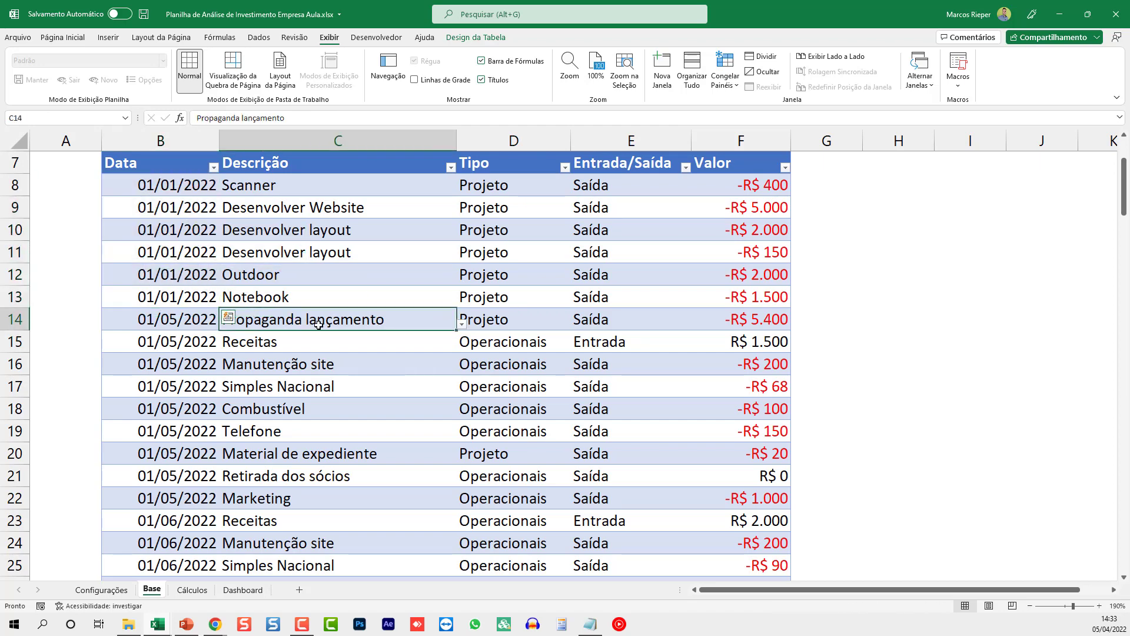
pyautogui.click(514, 320)
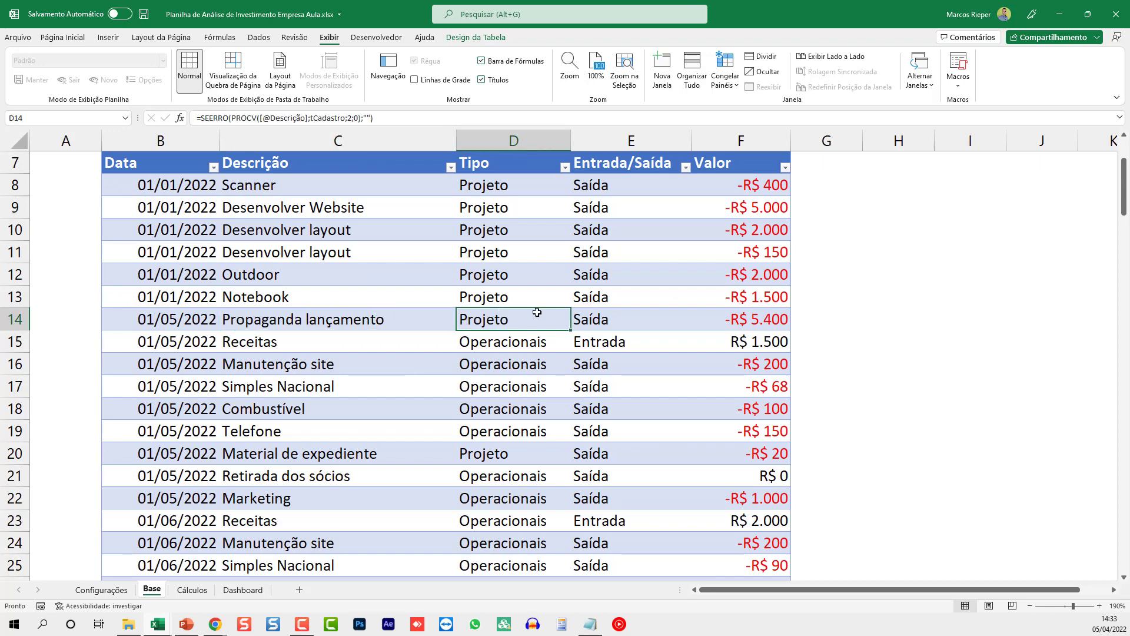
pyautogui.click(187, 317)
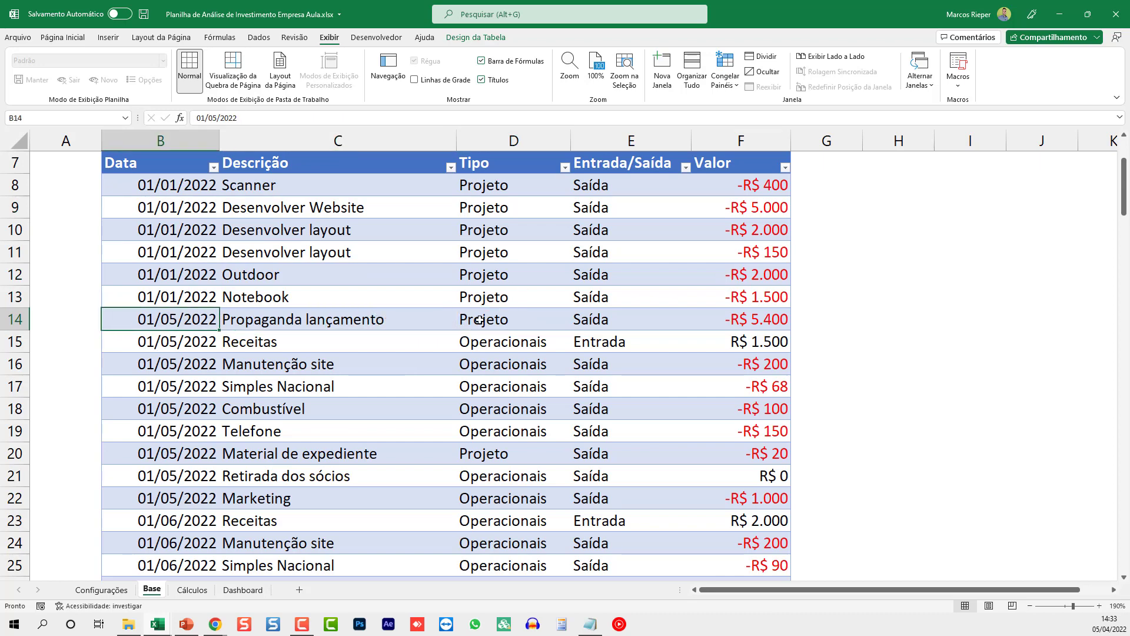
pyautogui.click(497, 318)
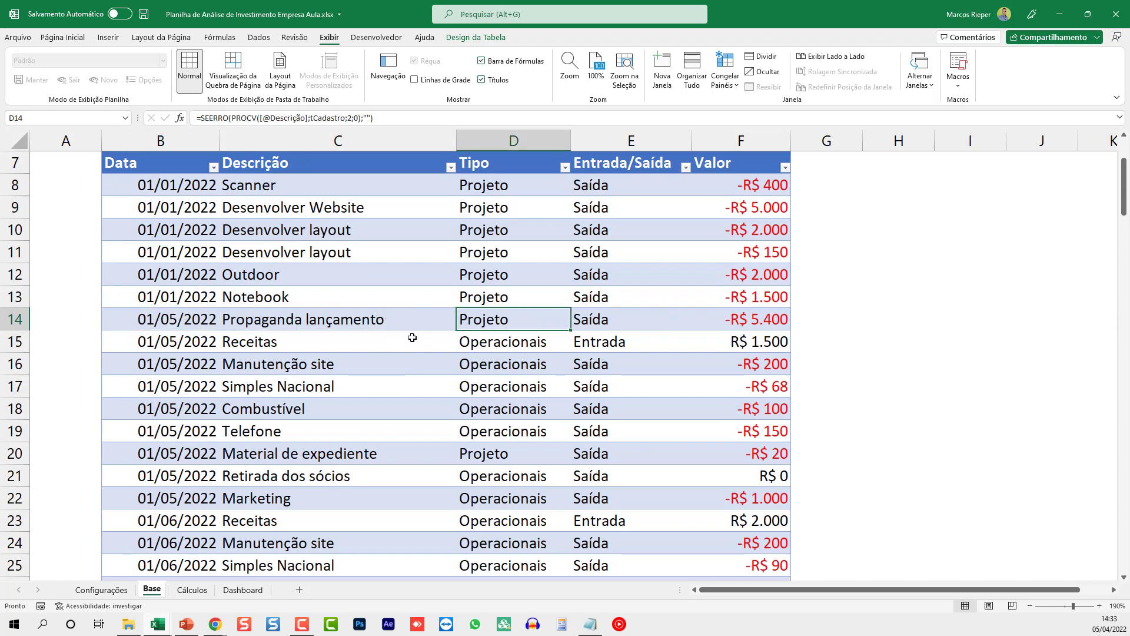
# - Check the types and values of the May 2022 entries from Receitas through Material de expediente
pyautogui.click(493, 344)
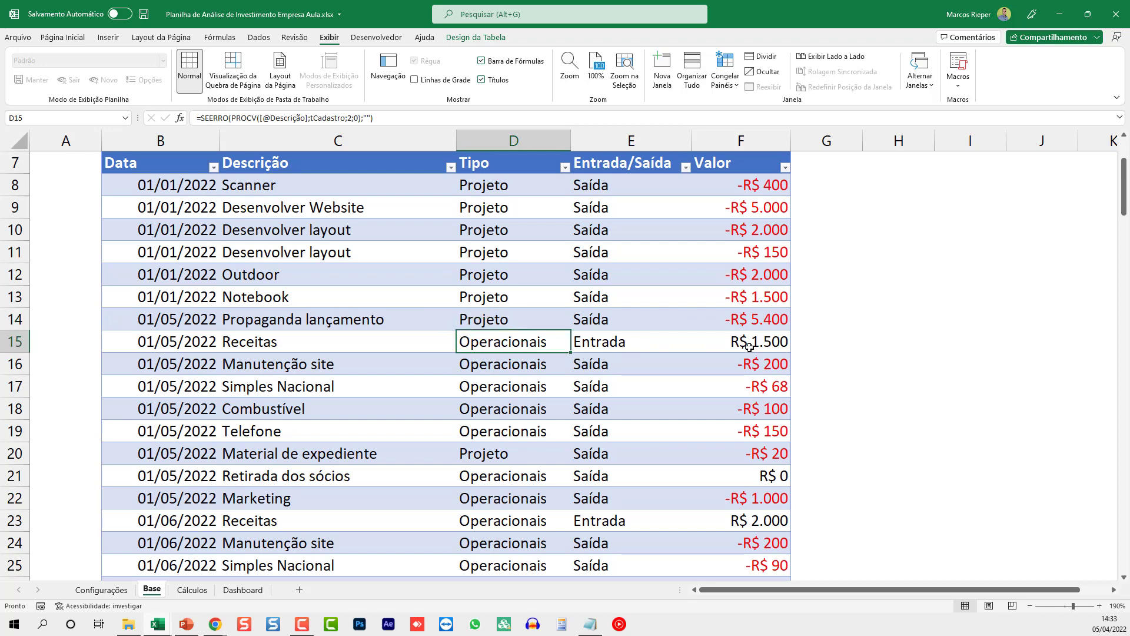
pyautogui.click(768, 343)
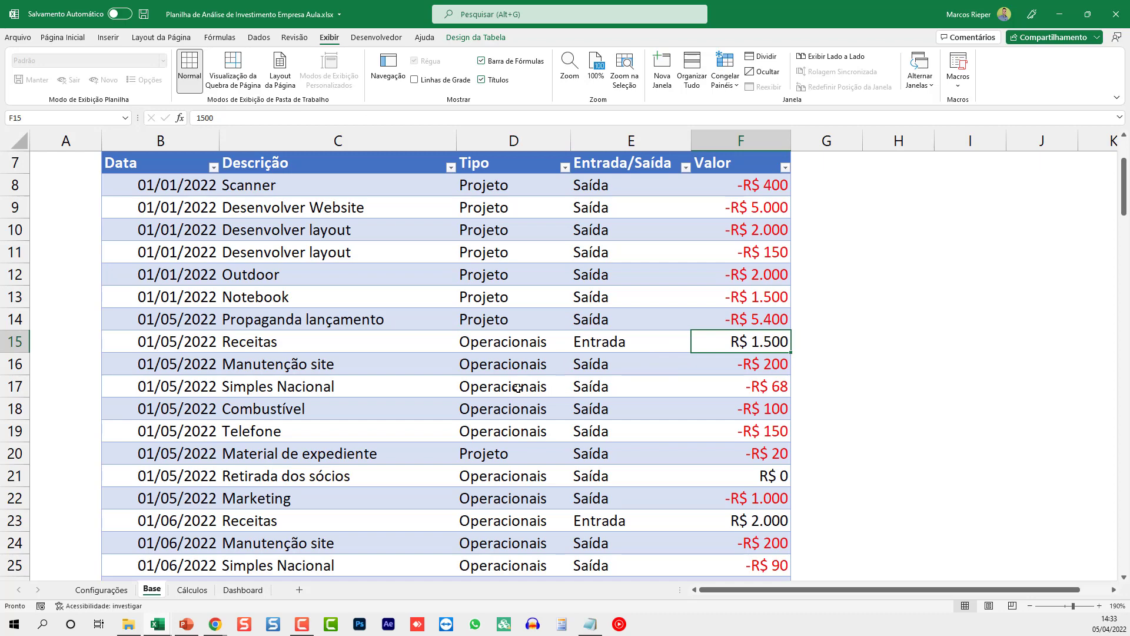
pyautogui.click(500, 365)
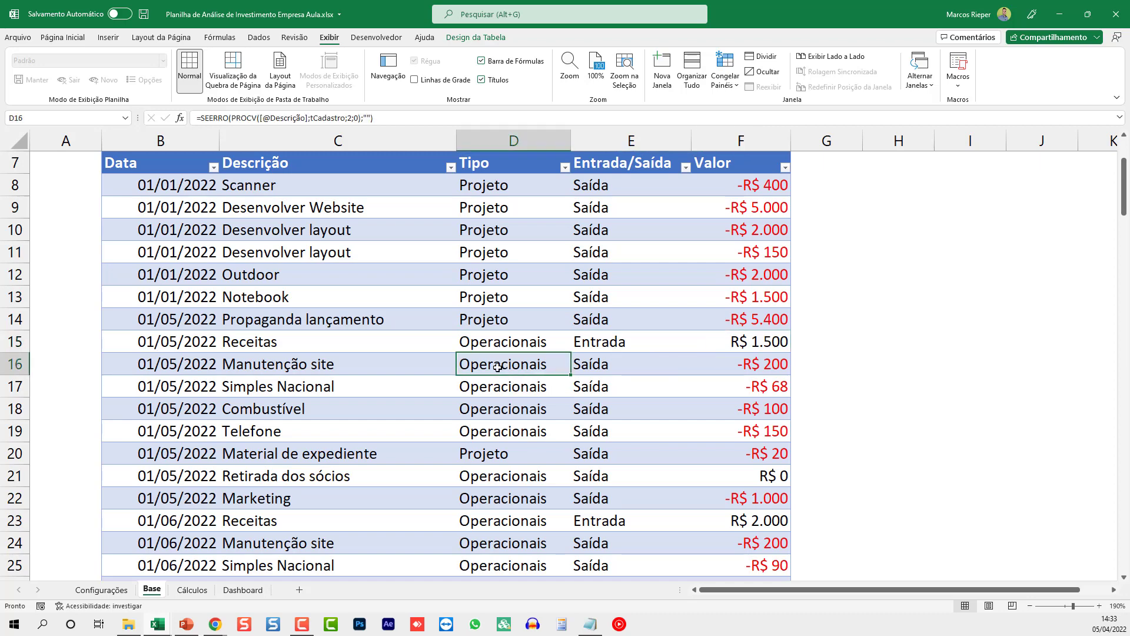
pyautogui.click(747, 364)
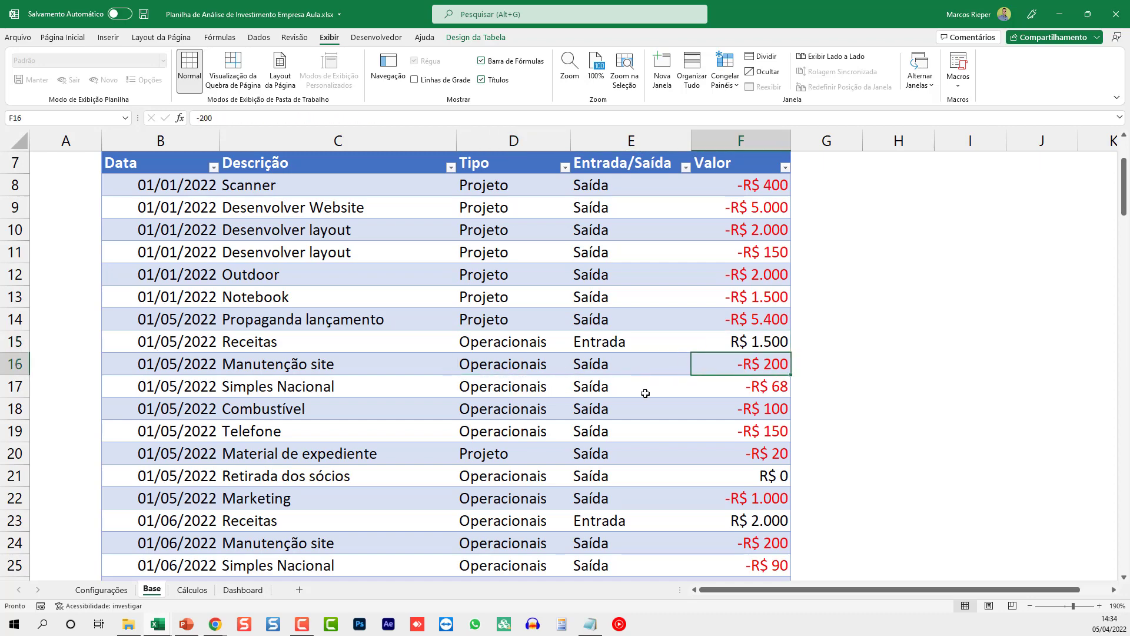
pyautogui.press('Down')
pyautogui.press('Down')
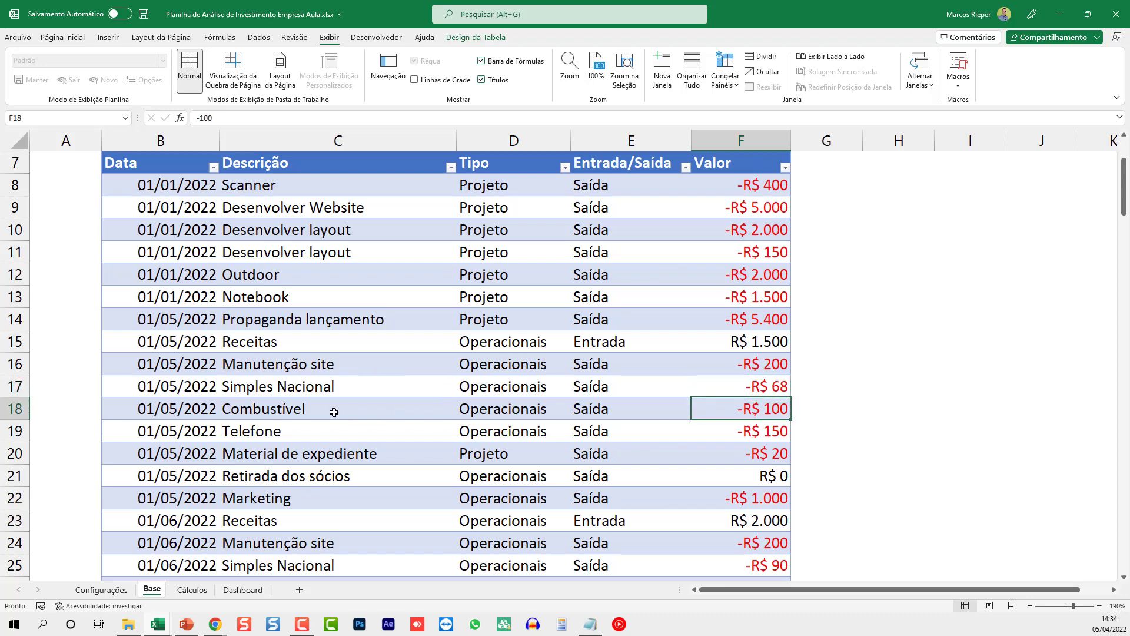
pyautogui.press('Down')
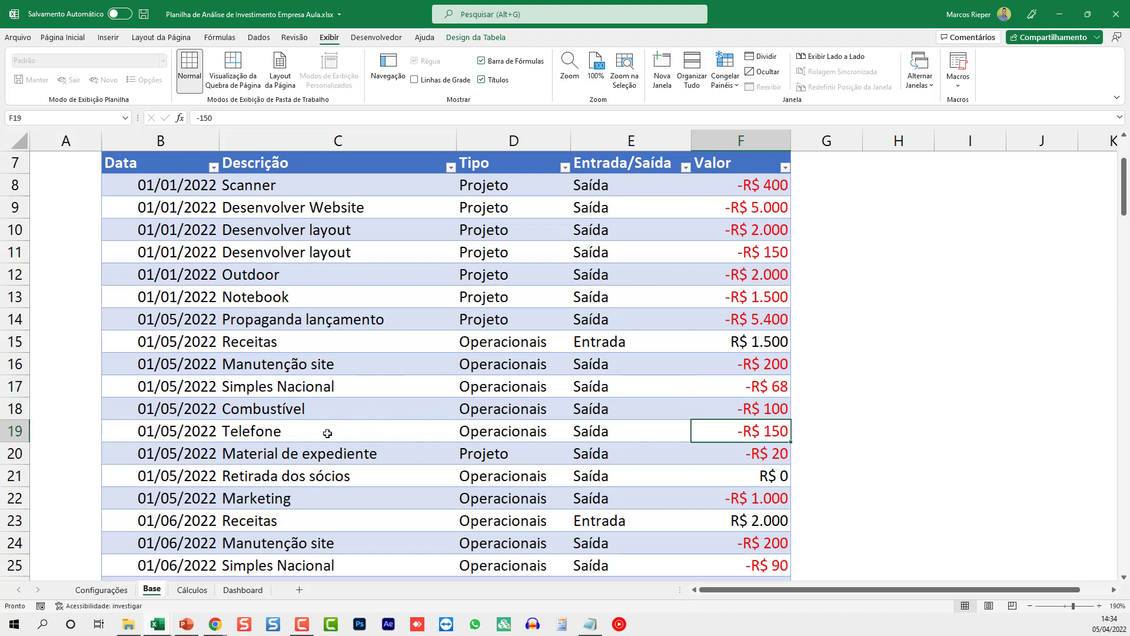
pyautogui.press('Down')
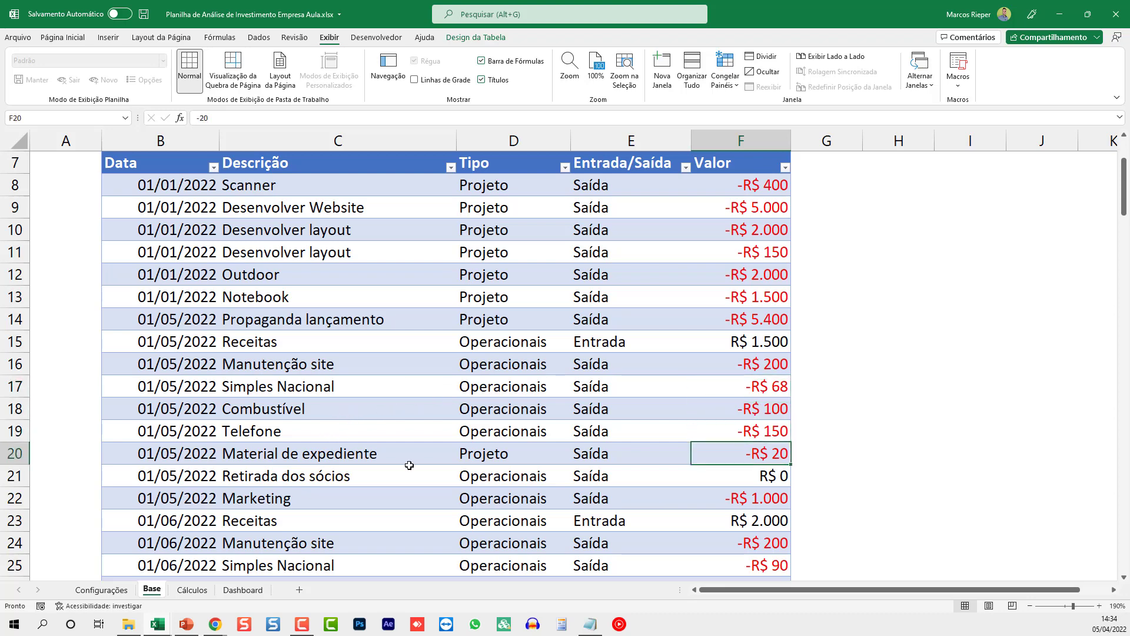
# - Inspect the May 2022 Material de expediente, Retirada dos sócios and Marketing rows, and select the Desenvolver layout description in C10
pyautogui.press('Left')
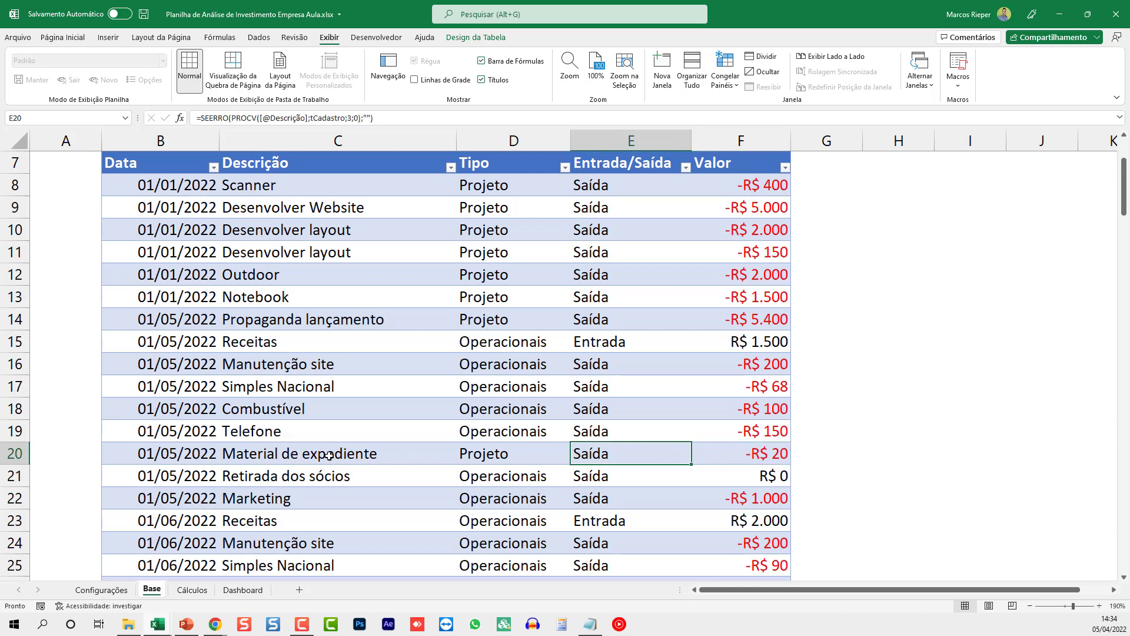
pyautogui.press('Down')
pyautogui.press('Left')
pyautogui.press('Up')
pyautogui.press('Left')
pyautogui.press('Left')
pyautogui.press('Right')
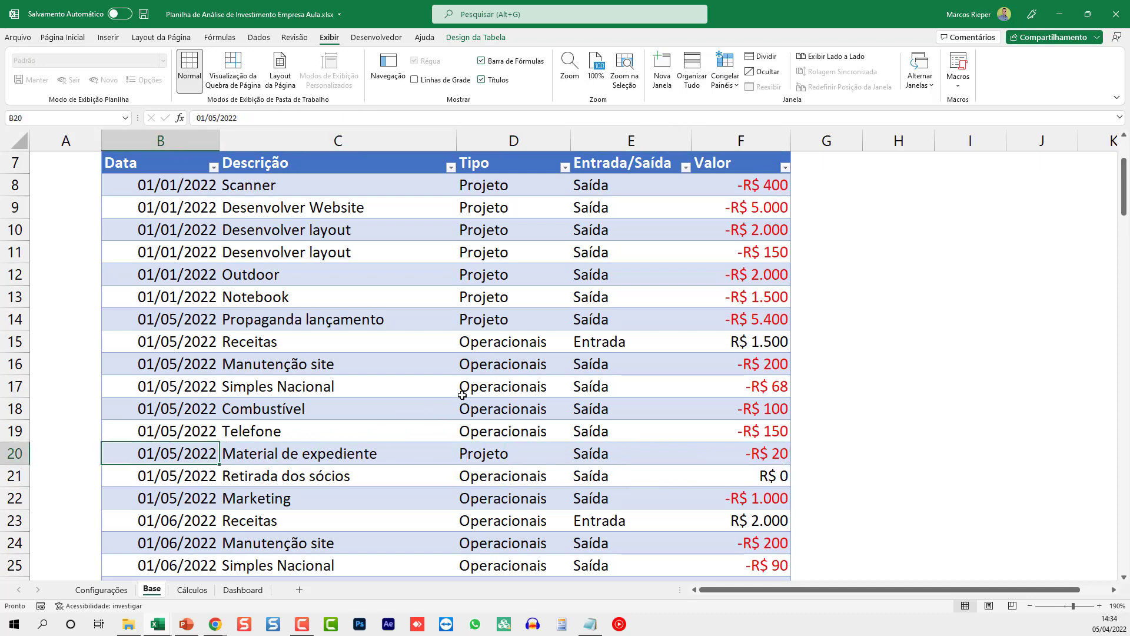
pyautogui.scroll(-2, 591, 412)
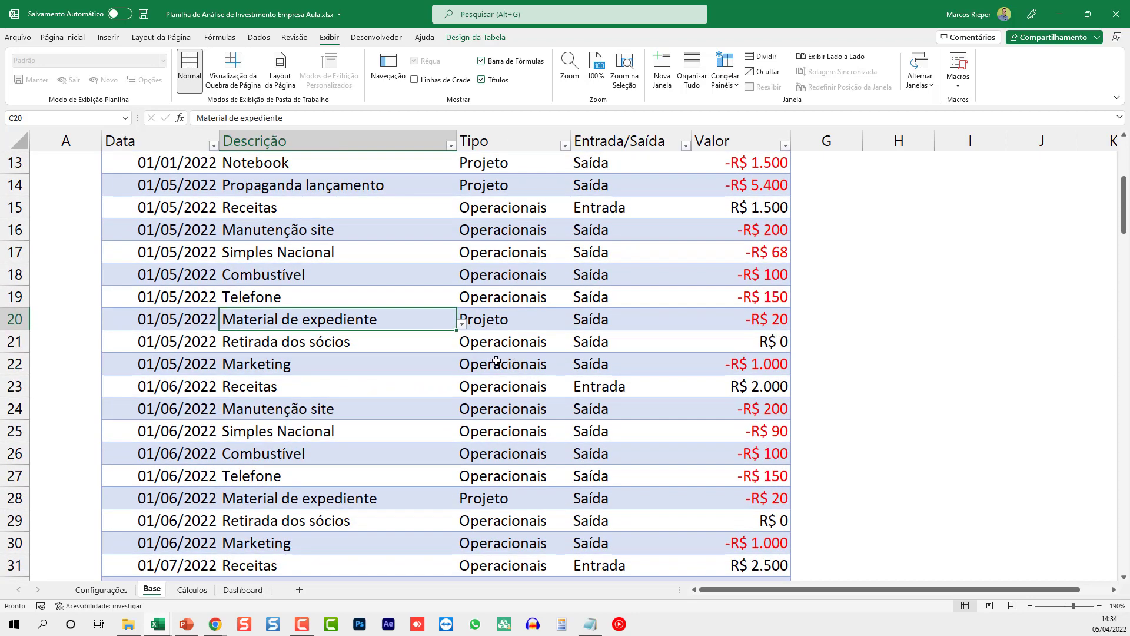
pyautogui.click(481, 342)
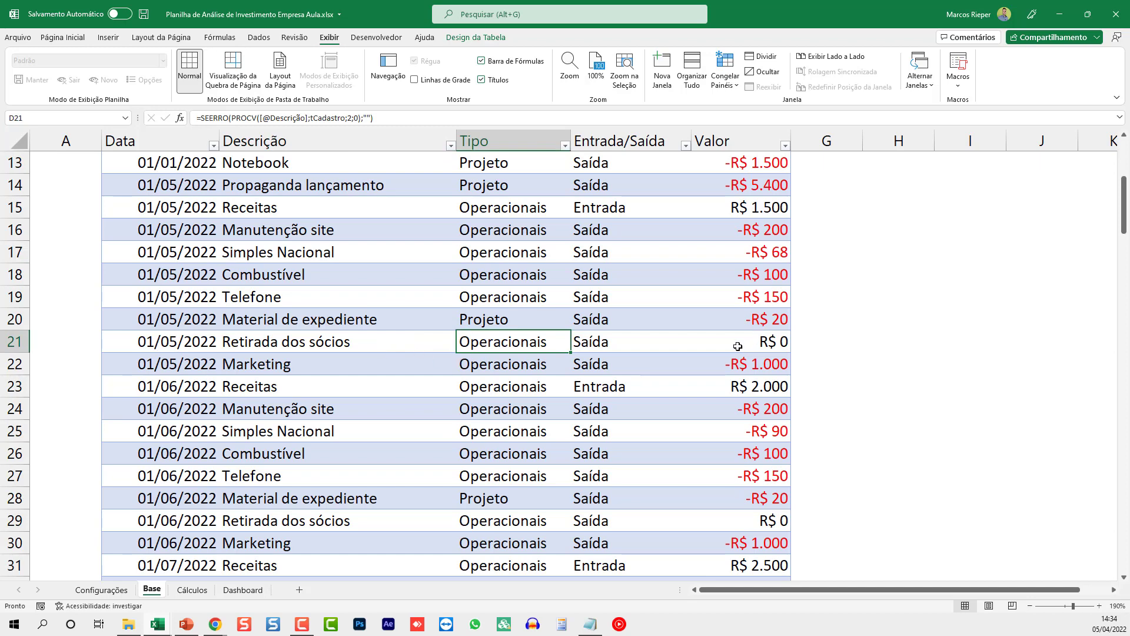
pyautogui.press('Down')
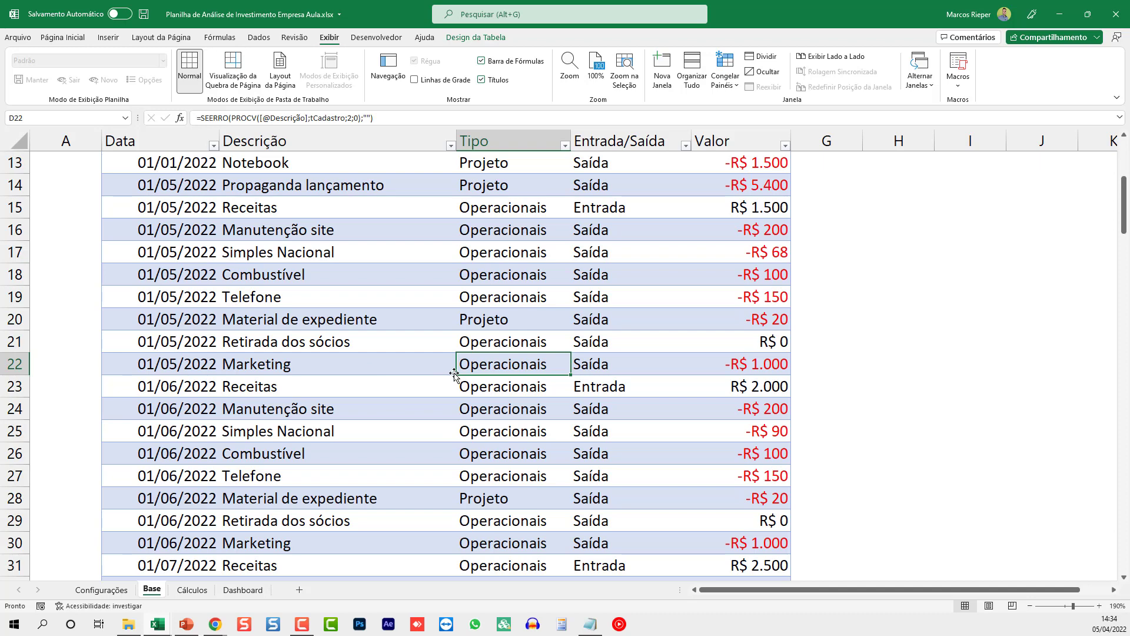
pyautogui.scroll(4, 455, 372)
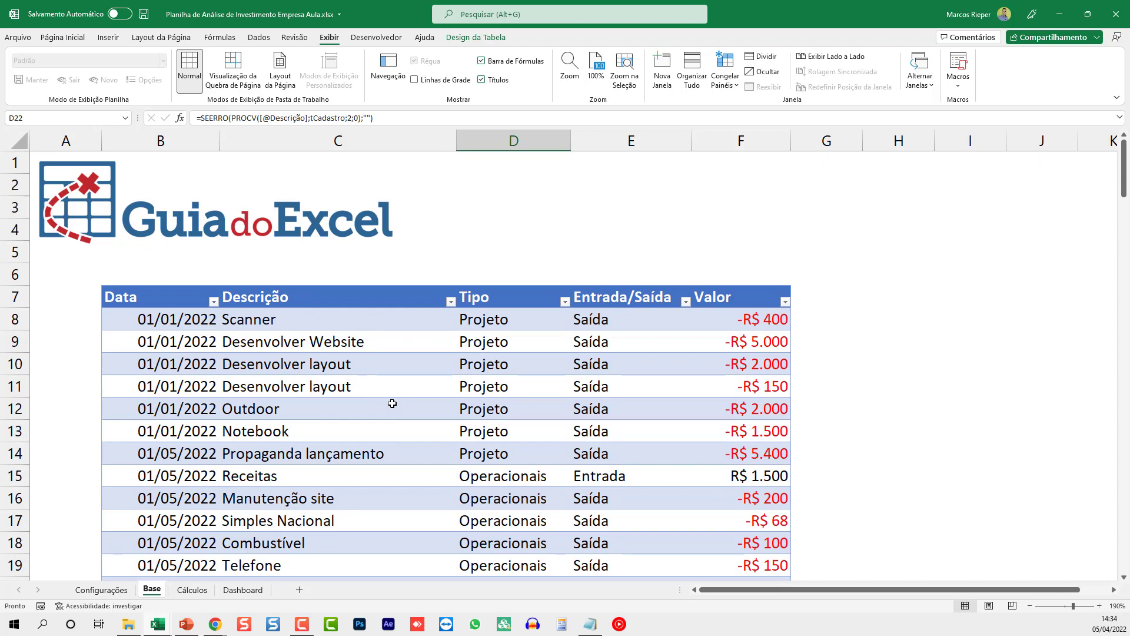
pyautogui.click(446, 369)
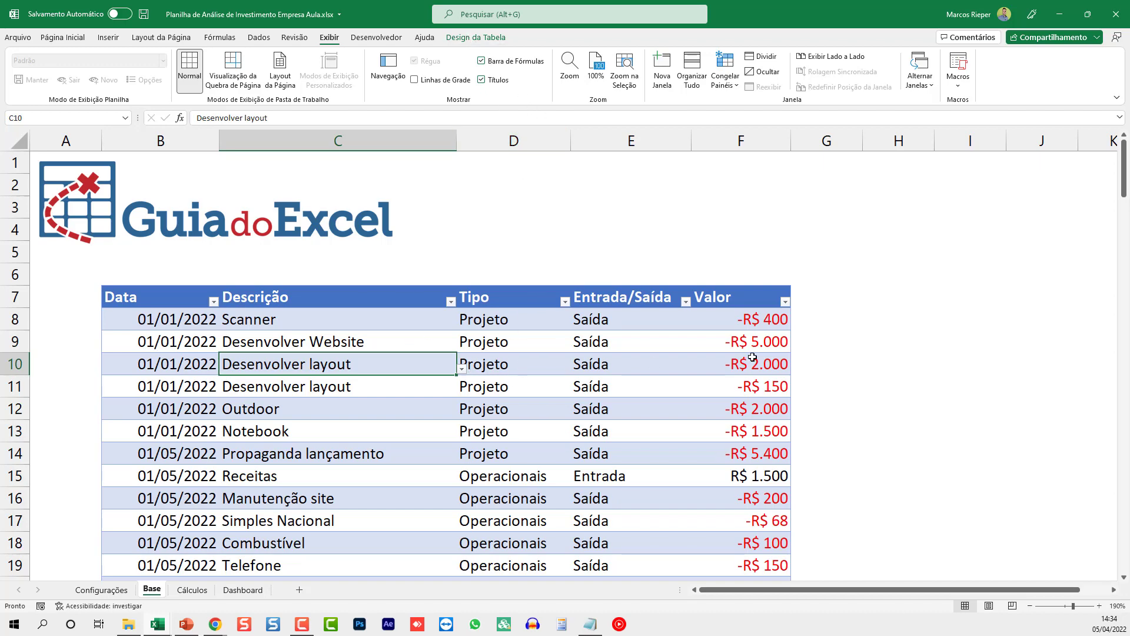
# - Apply the light-blue banded table style to the entries table on the Base sheet
pyautogui.scroll(-7, 743, 326)
pyautogui.scroll(6, 751, 344)
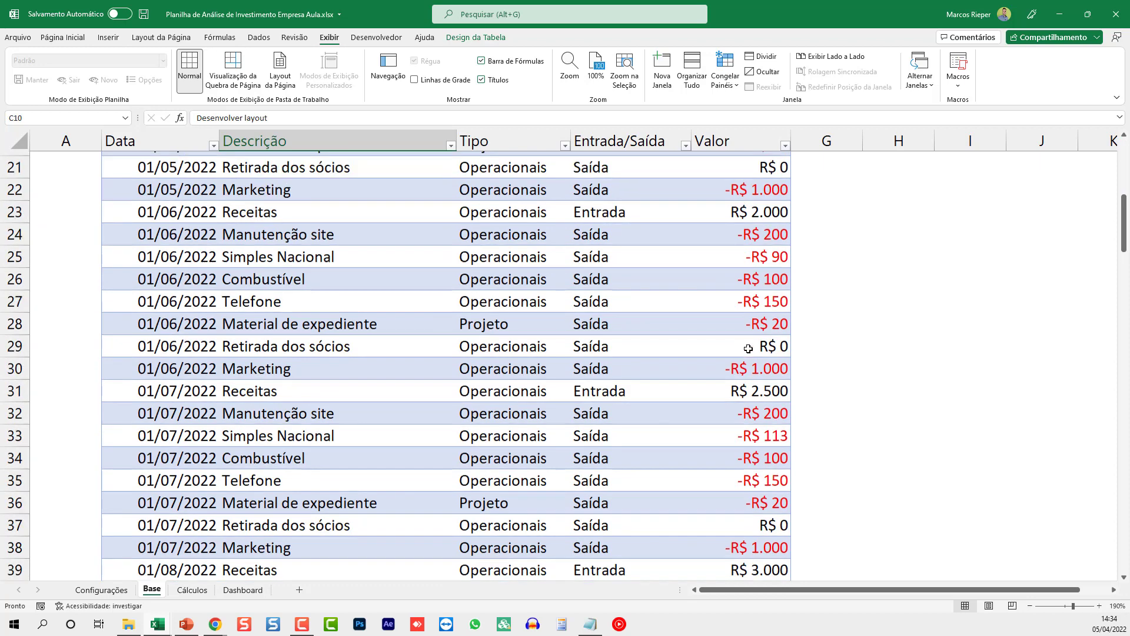
pyautogui.scroll(1, 751, 343)
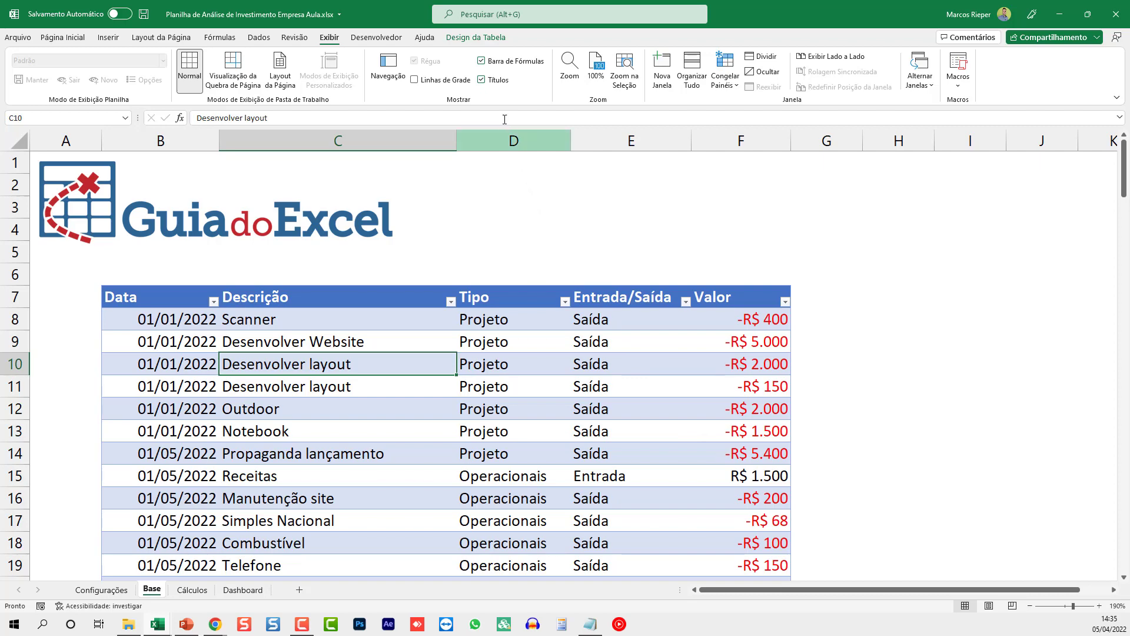
pyautogui.click(470, 39)
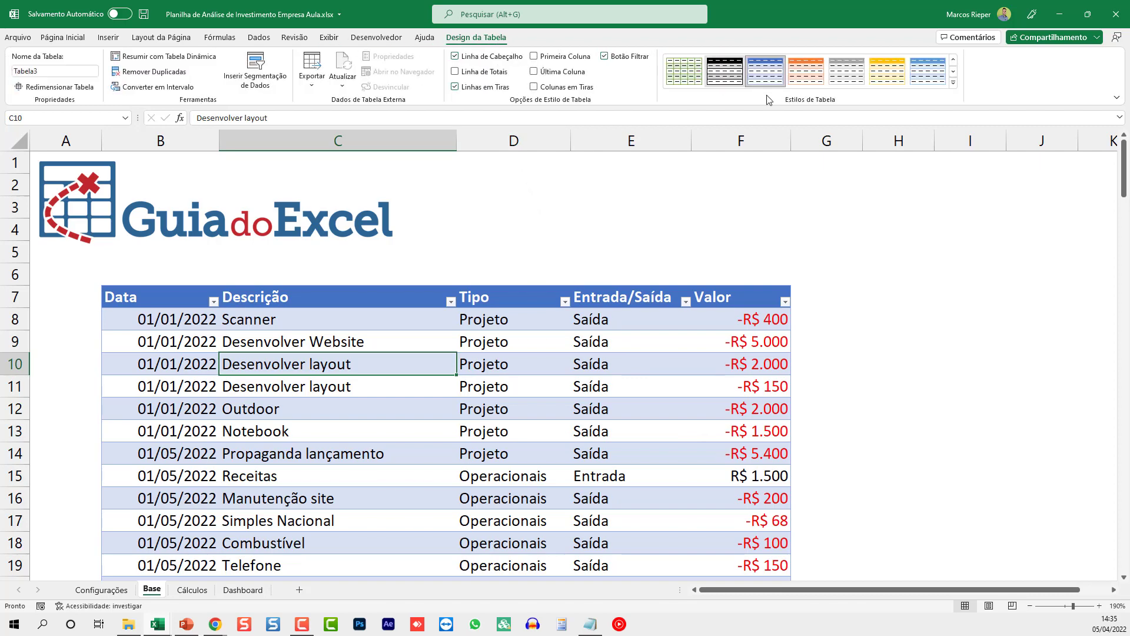
pyautogui.click(927, 70)
# - Examine the Data column in rows 8 to 15, comparing the dates of Notebook and Propaganda lançamento
pyautogui.click(239, 321)
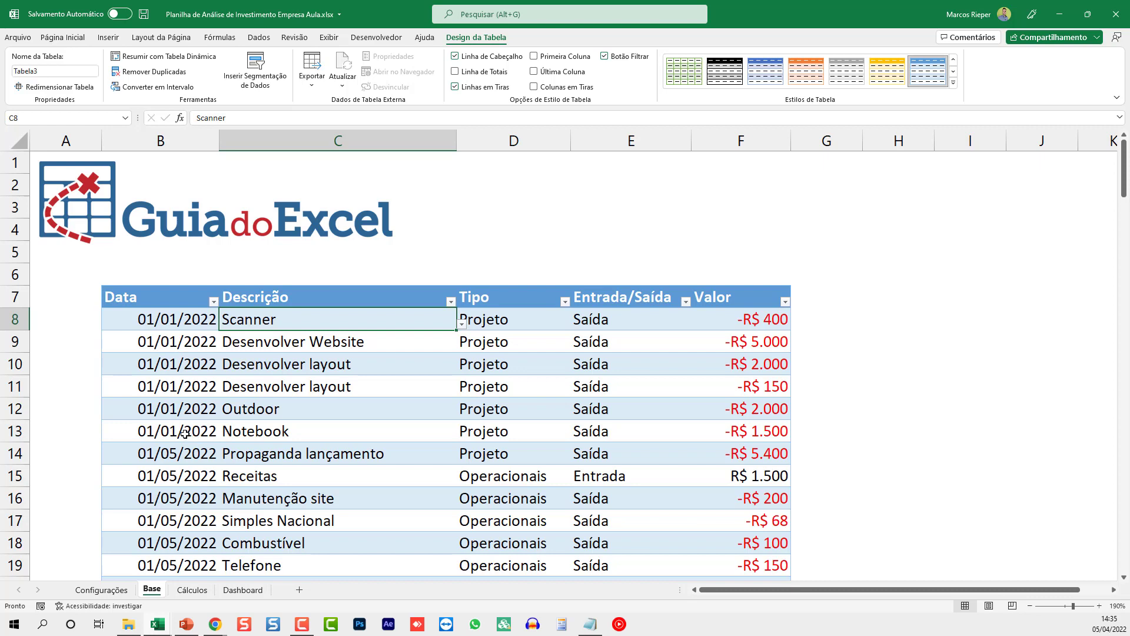
pyautogui.moveTo(184, 433); pyautogui.dragTo(174, 453)
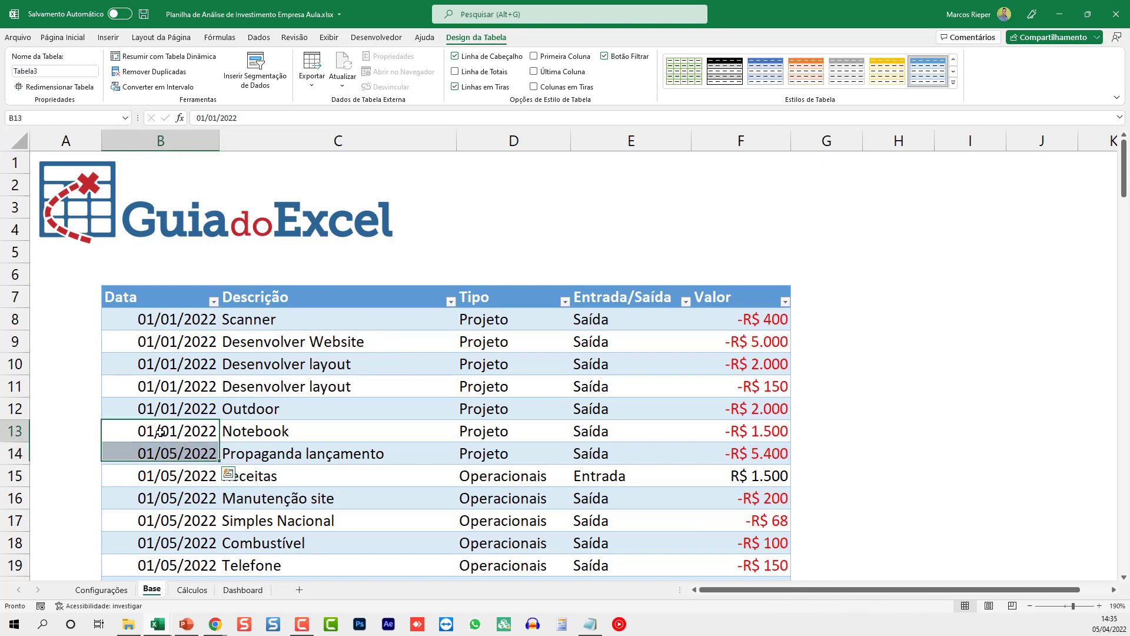
pyautogui.click(160, 432)
pyautogui.click(171, 450)
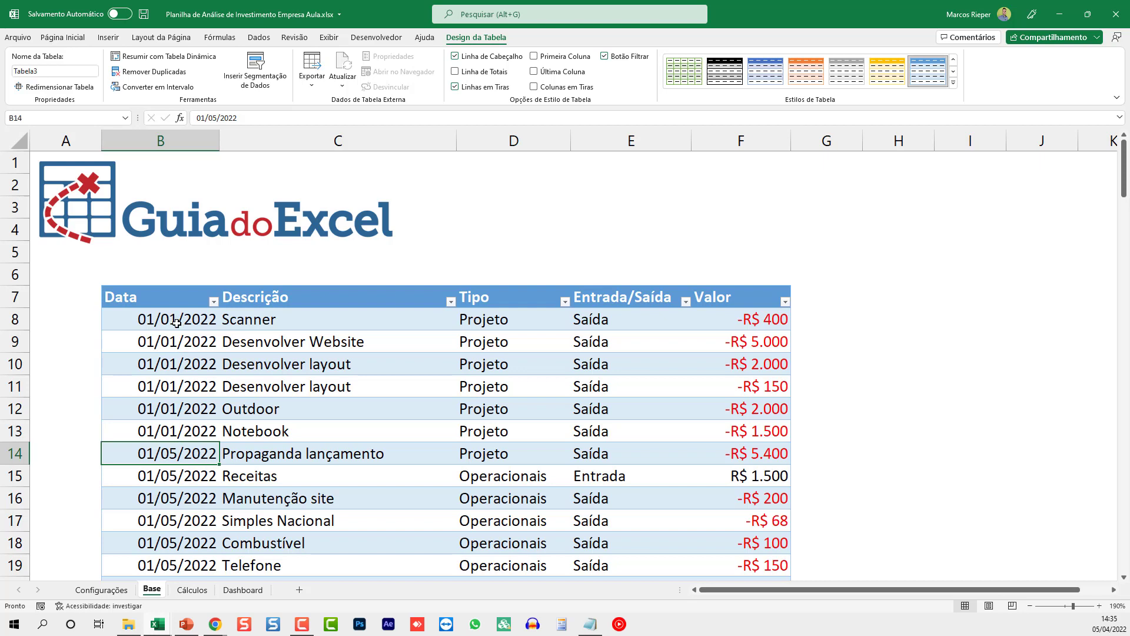
pyautogui.moveTo(176, 323); pyautogui.dragTo(173, 487)
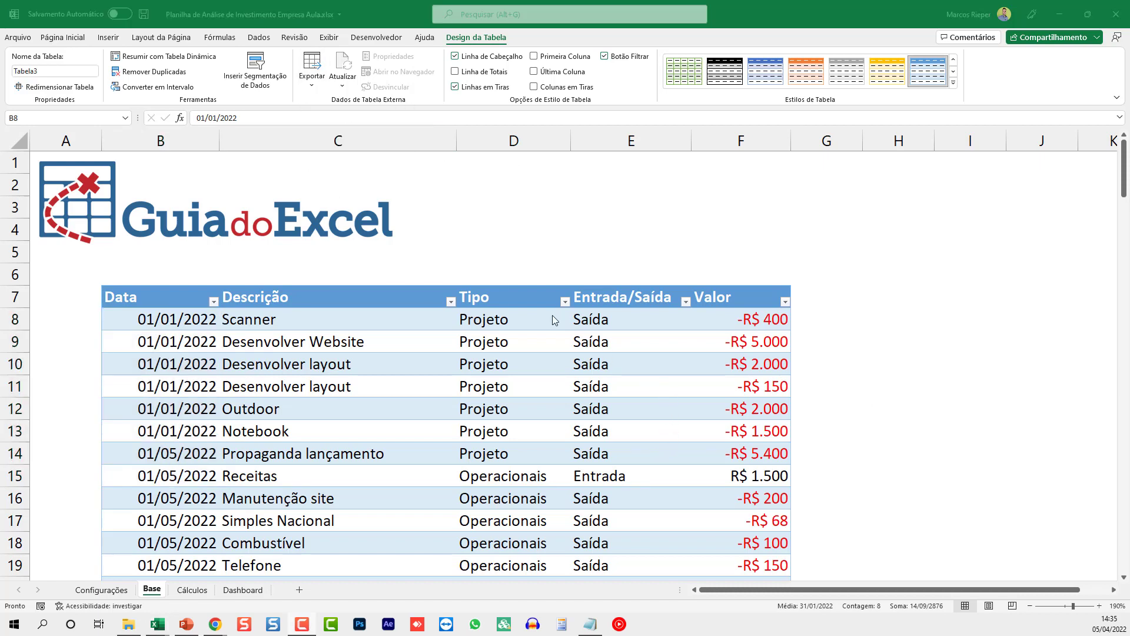
# - Load the Base entries table into the Power Query Editor as a new query
pyautogui.click(259, 38)
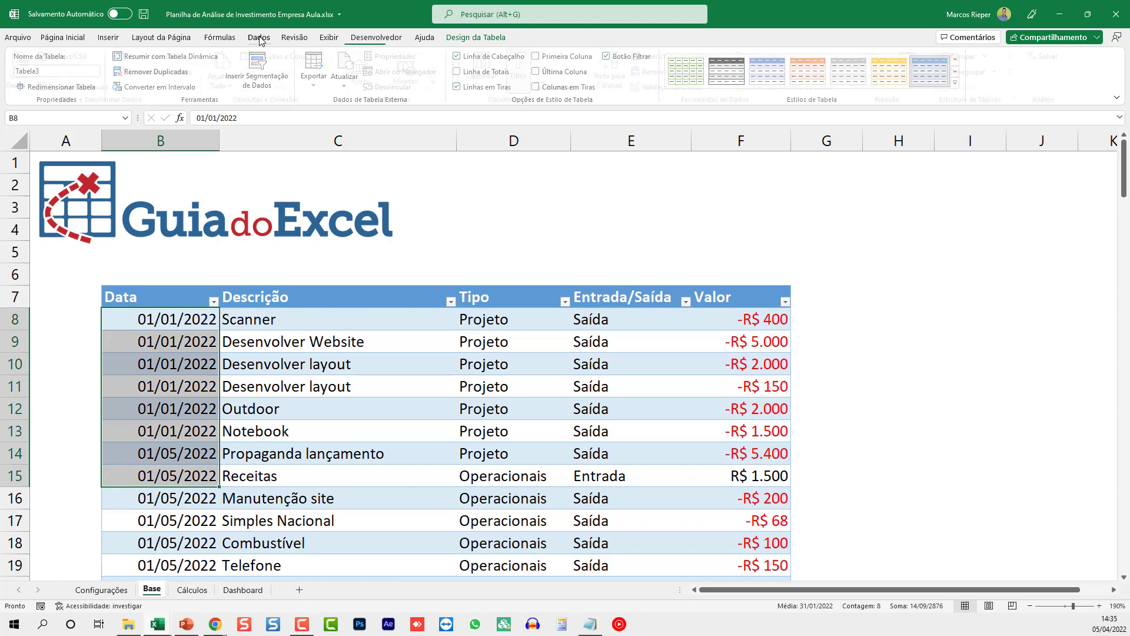
pyautogui.click(299, 408)
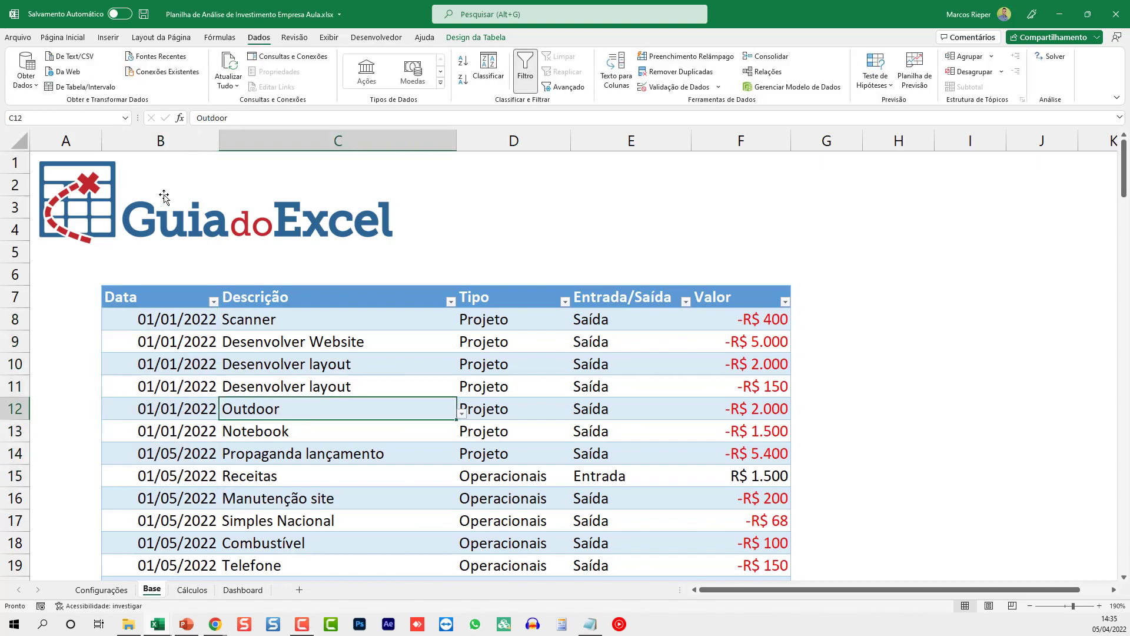
pyautogui.click(86, 88)
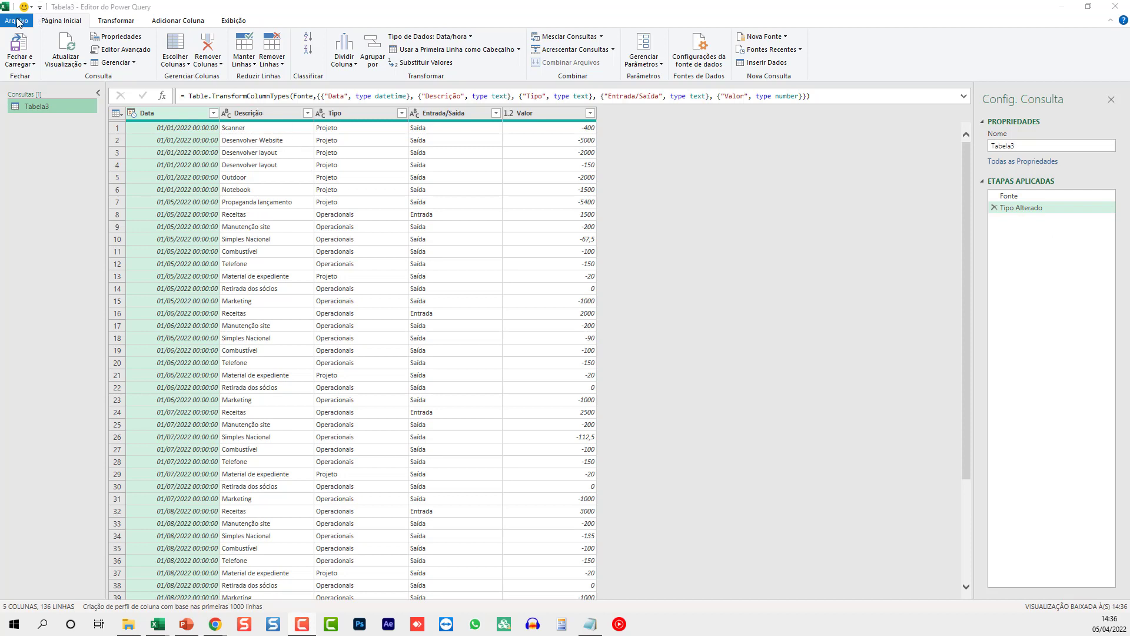
# - Turn off background downloading of data previews in the current workbook's data load query options
pyautogui.click(17, 21)
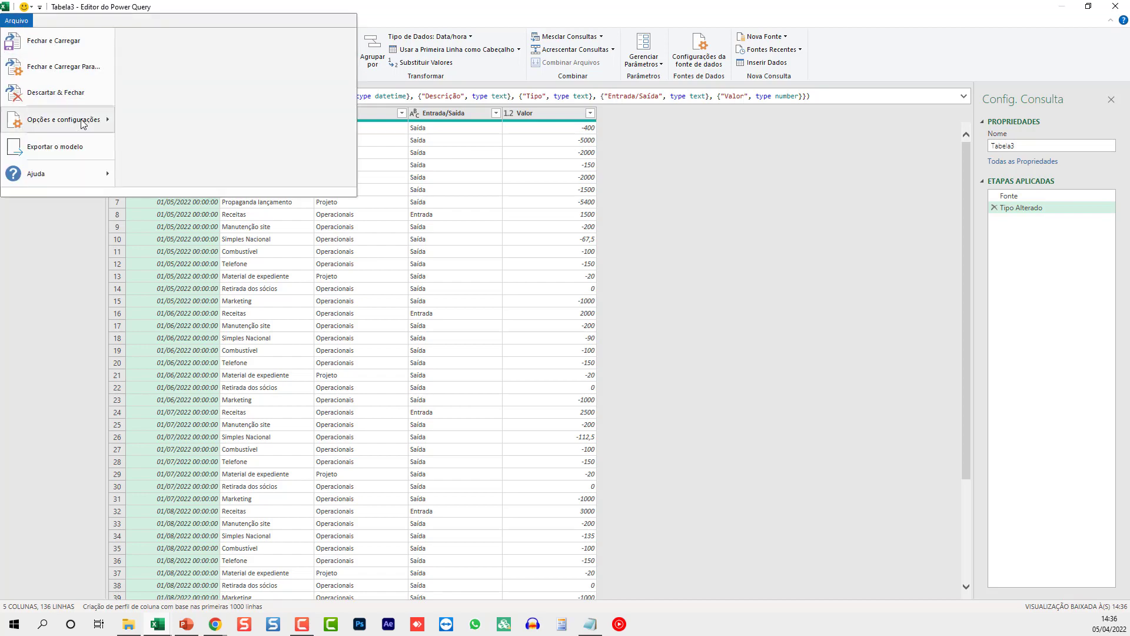
pyautogui.moveTo(75, 126)
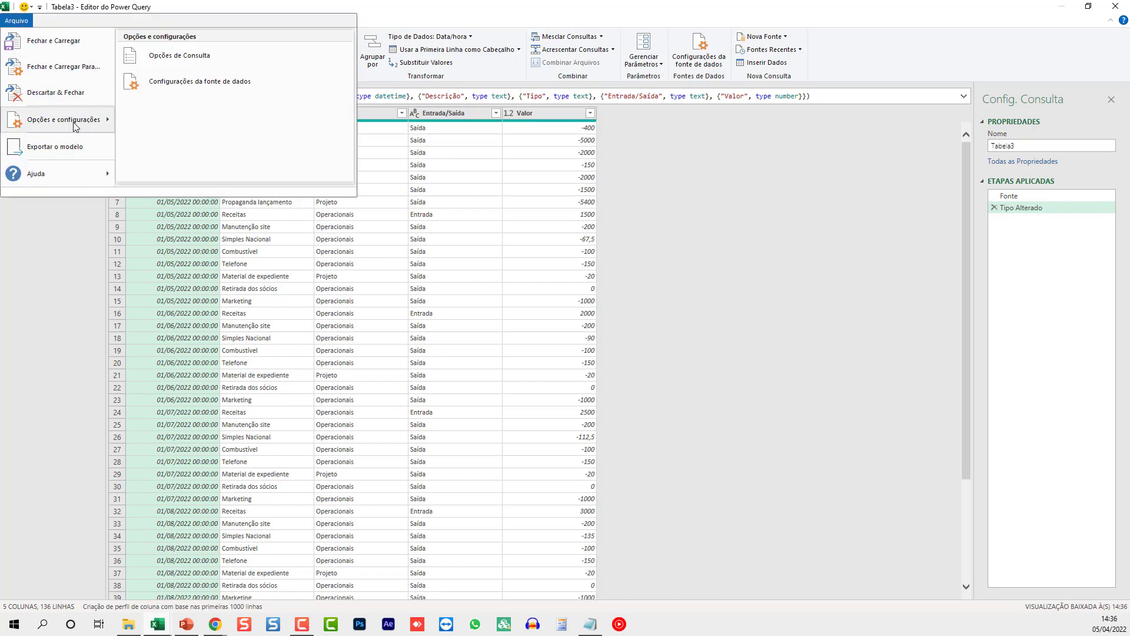
pyautogui.click(170, 59)
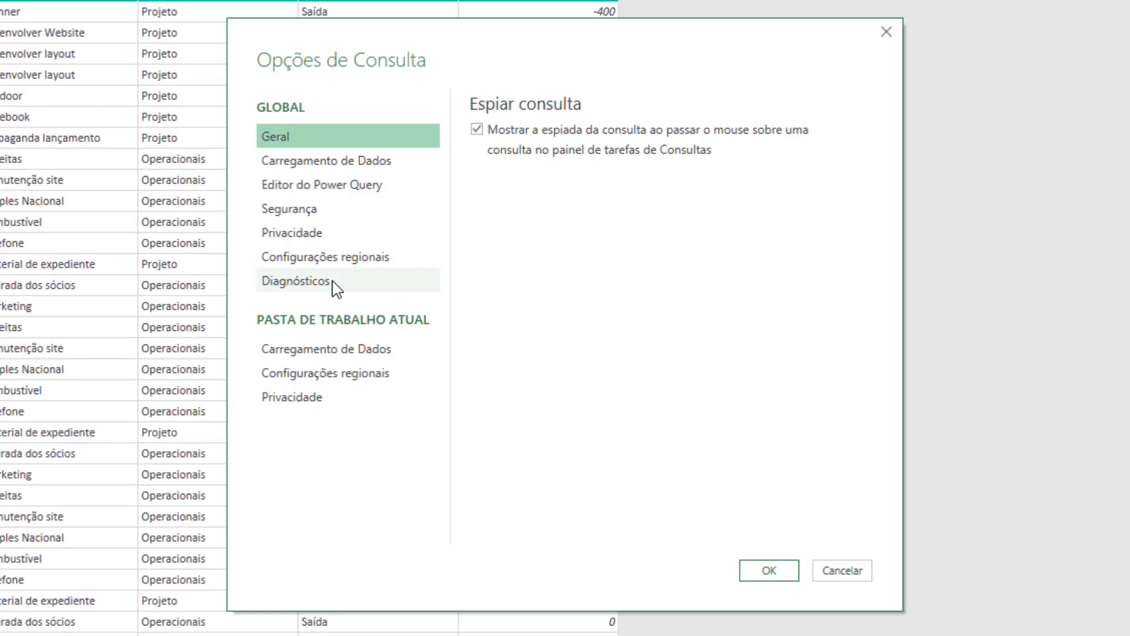
pyautogui.click(325, 353)
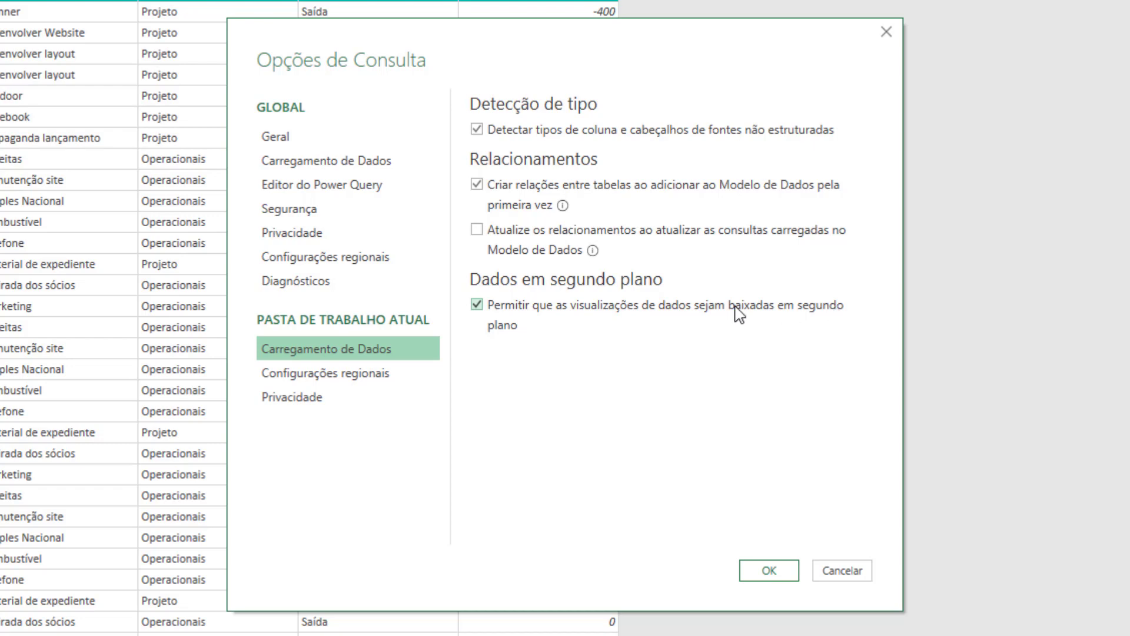
pyautogui.click(478, 305)
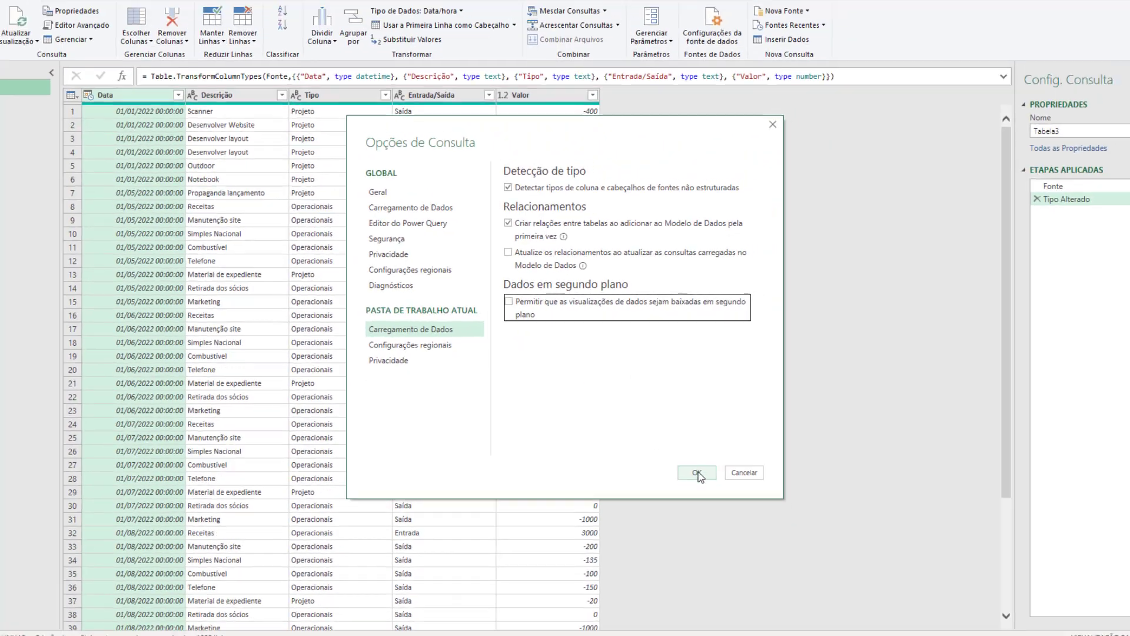
pyautogui.click(697, 474)
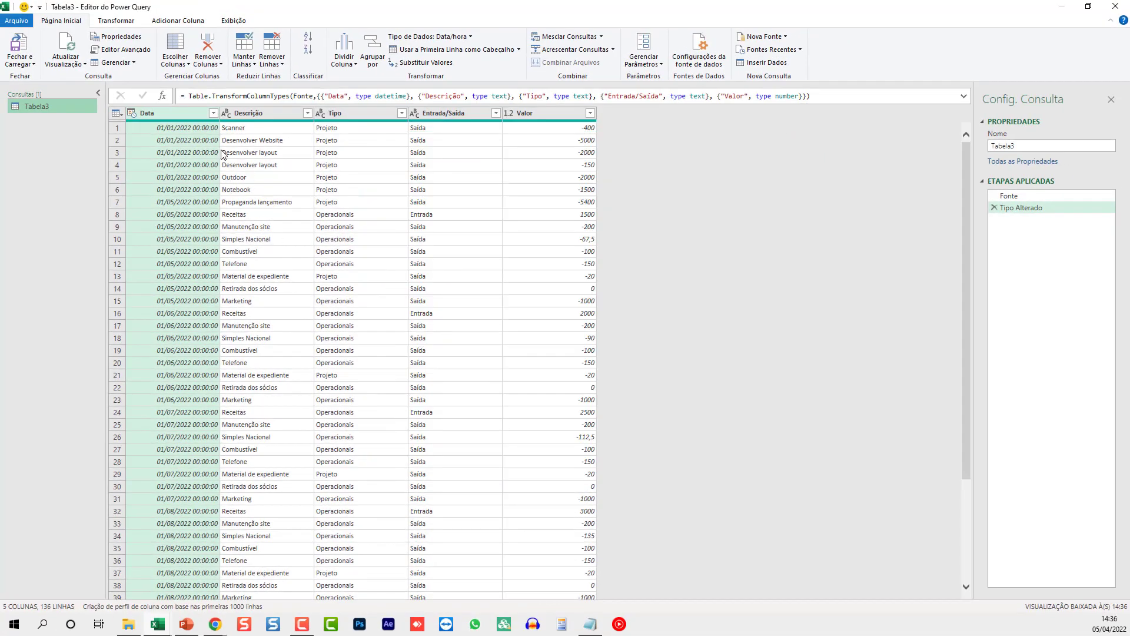
# - Wrap the Tipo Alterado step's Table.TransformColumnTypes formula in Table.Buffer()
pyautogui.click(1014, 197)
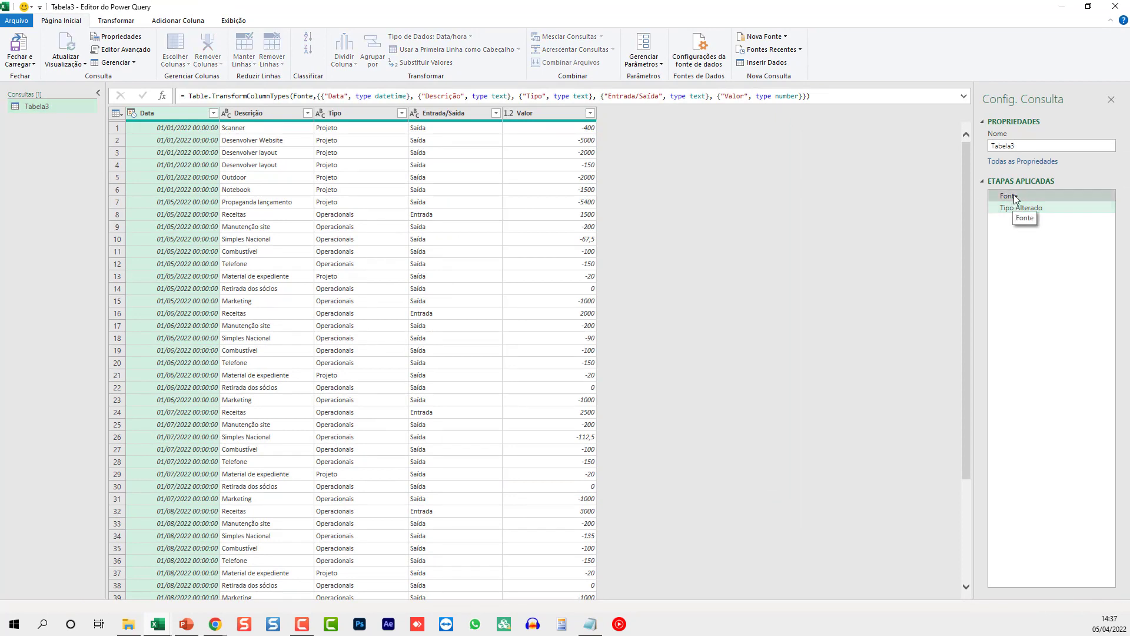
pyautogui.click(1013, 208)
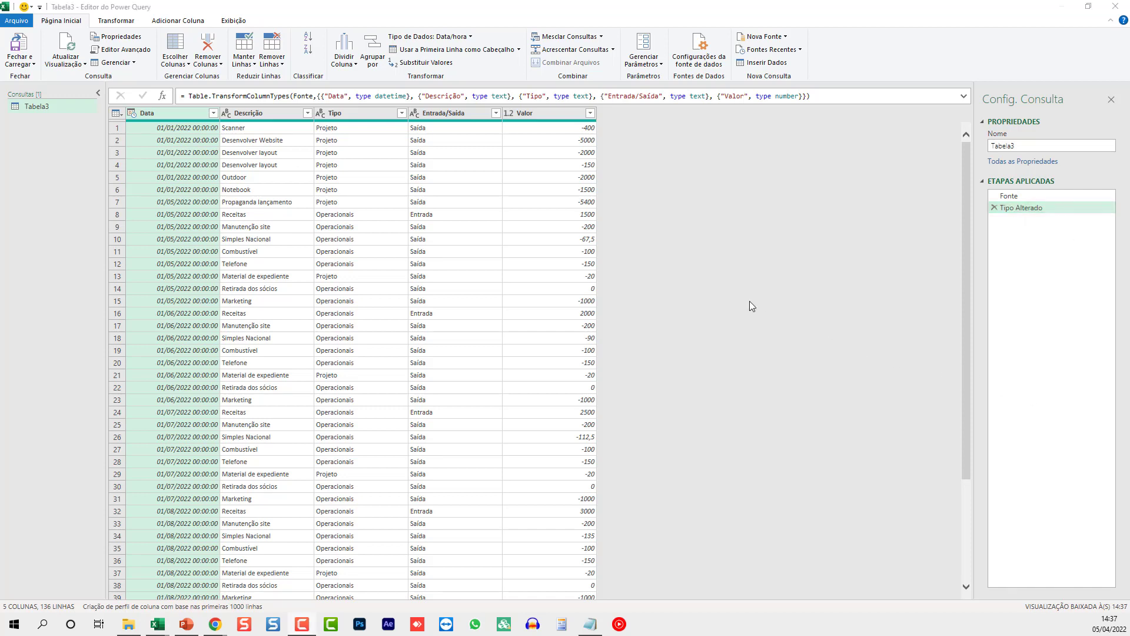
pyautogui.click(195, 97)
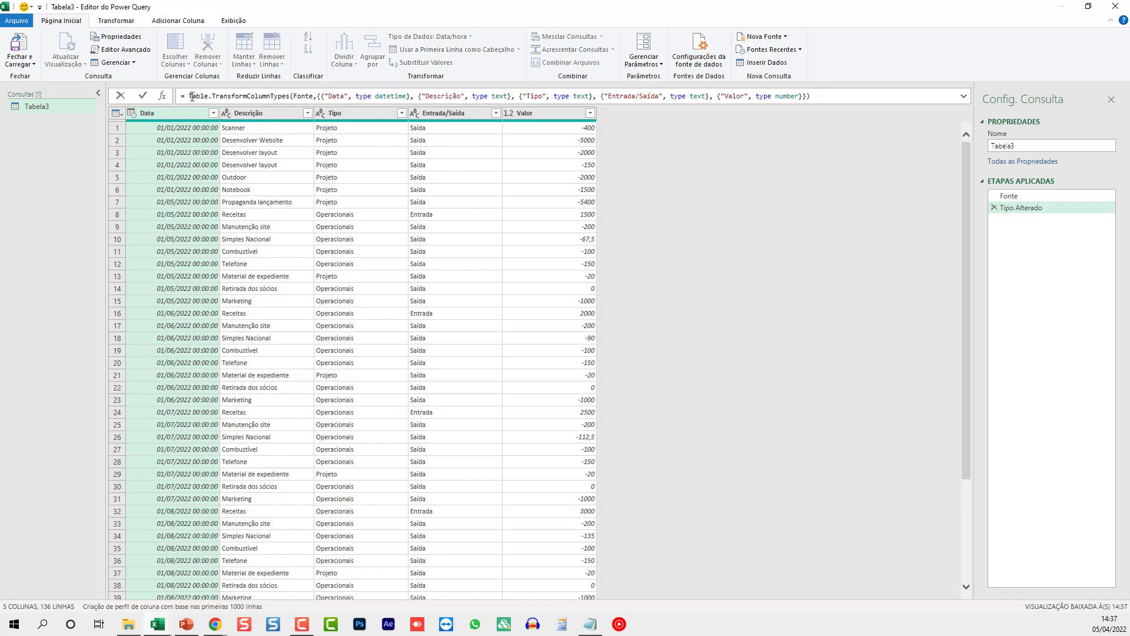
pyautogui.write('Table.')
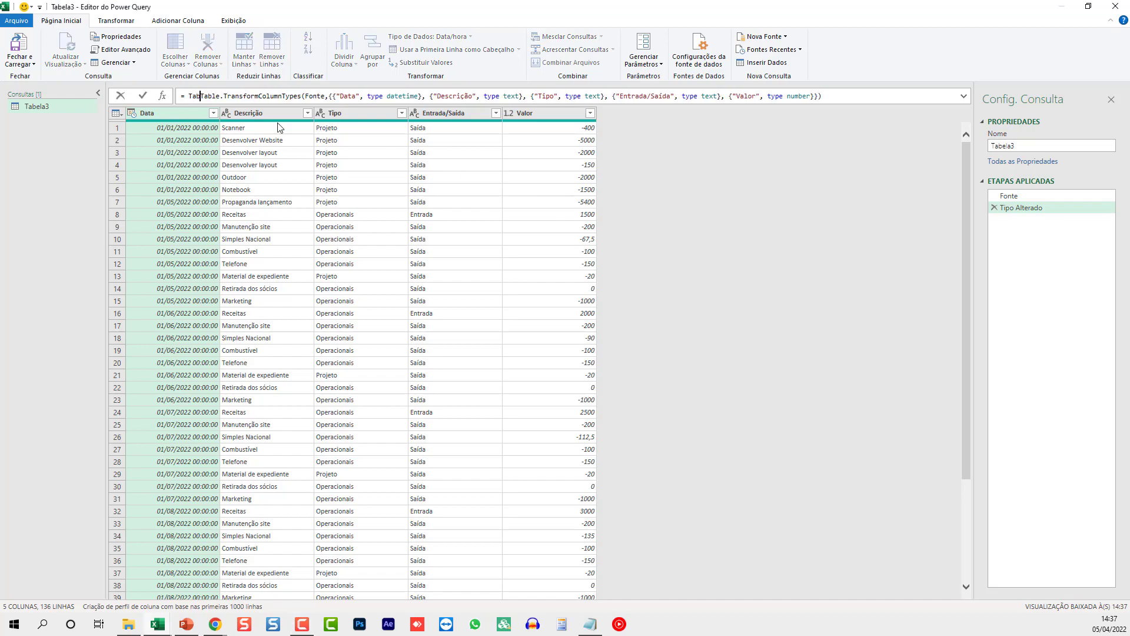
pyautogui.write('Buffer')
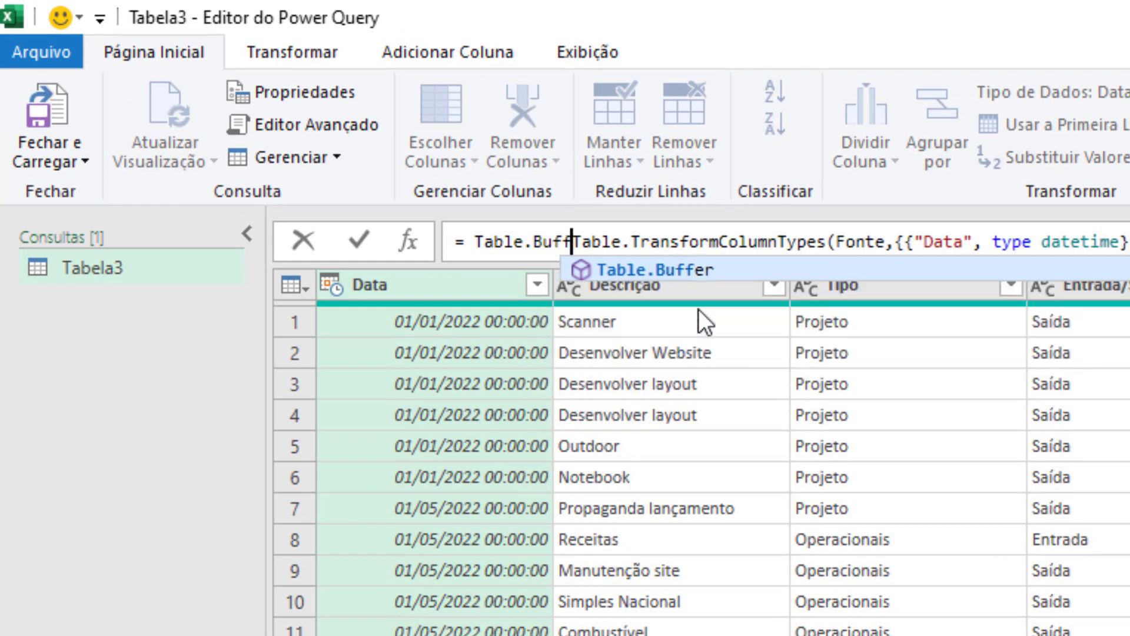
pyautogui.write('(')
pyautogui.press('End')
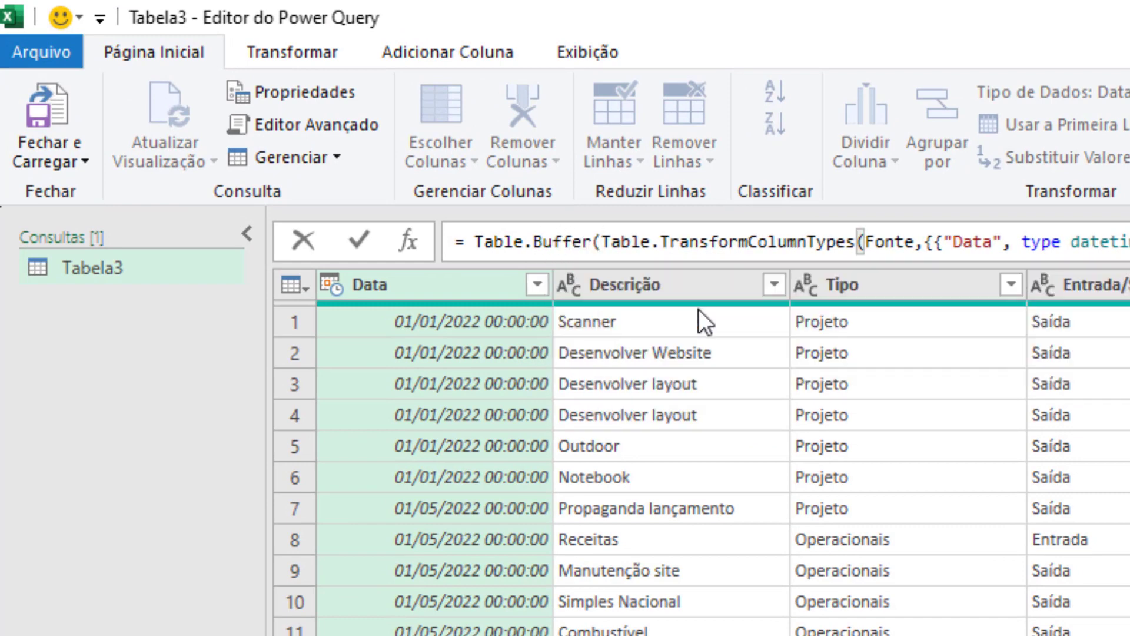
pyautogui.write(')')
pyautogui.press('Return')
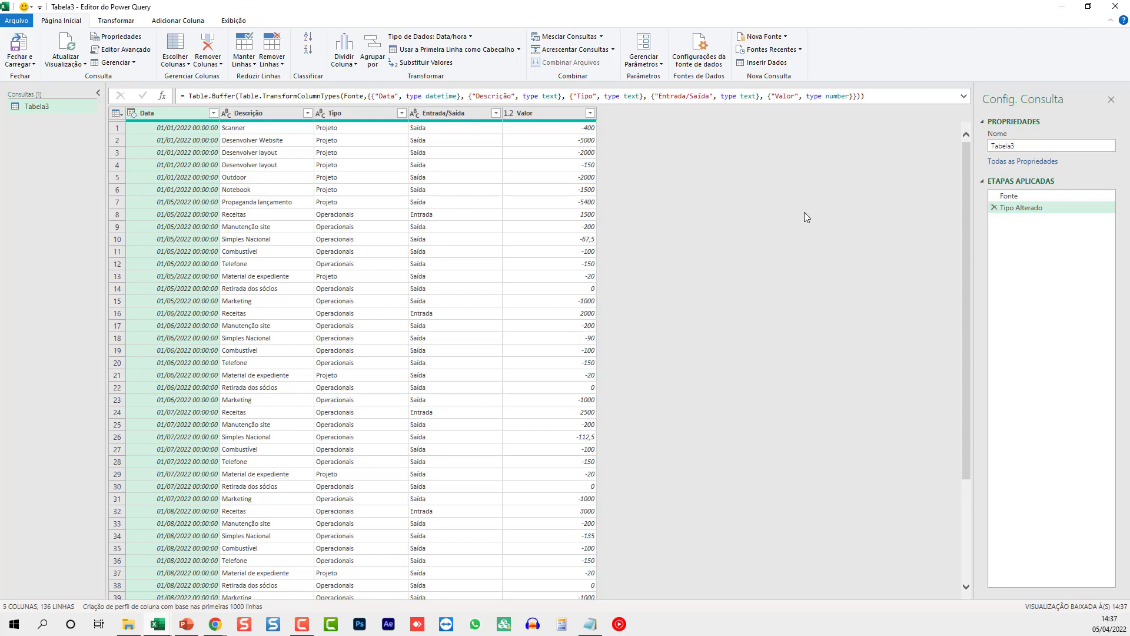
pyautogui.click(132, 117)
pyautogui.click(150, 191)
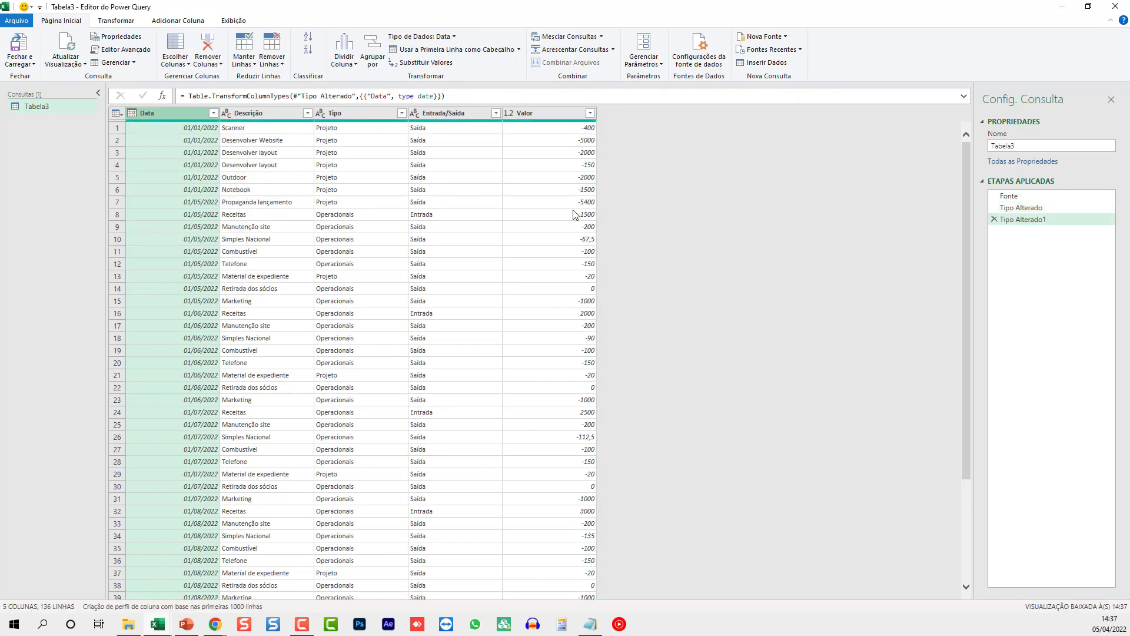
pyautogui.click(994, 220)
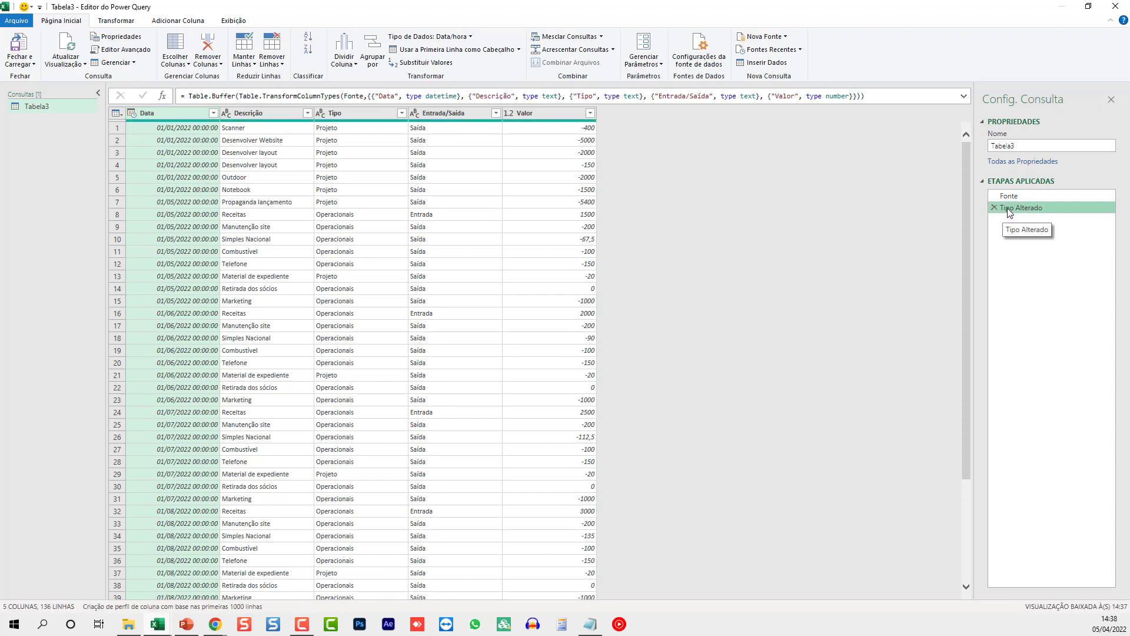
# - Set the query's Data column to the Data (date only) type and the Valor column to Moeda
pyautogui.click(132, 114)
pyautogui.click(154, 194)
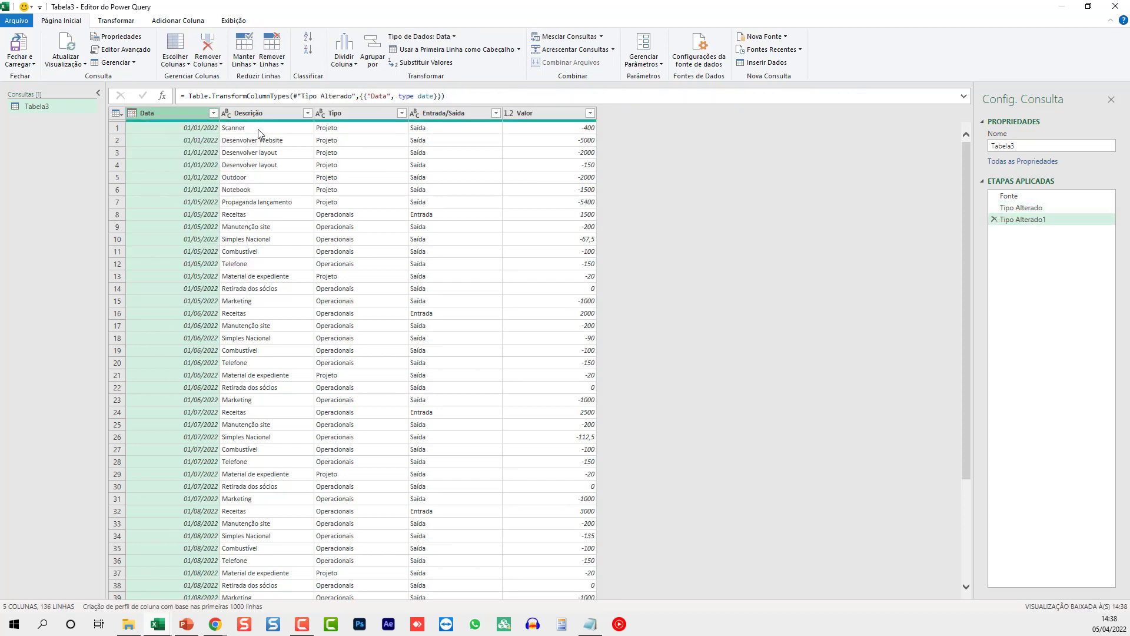
pyautogui.click(279, 113)
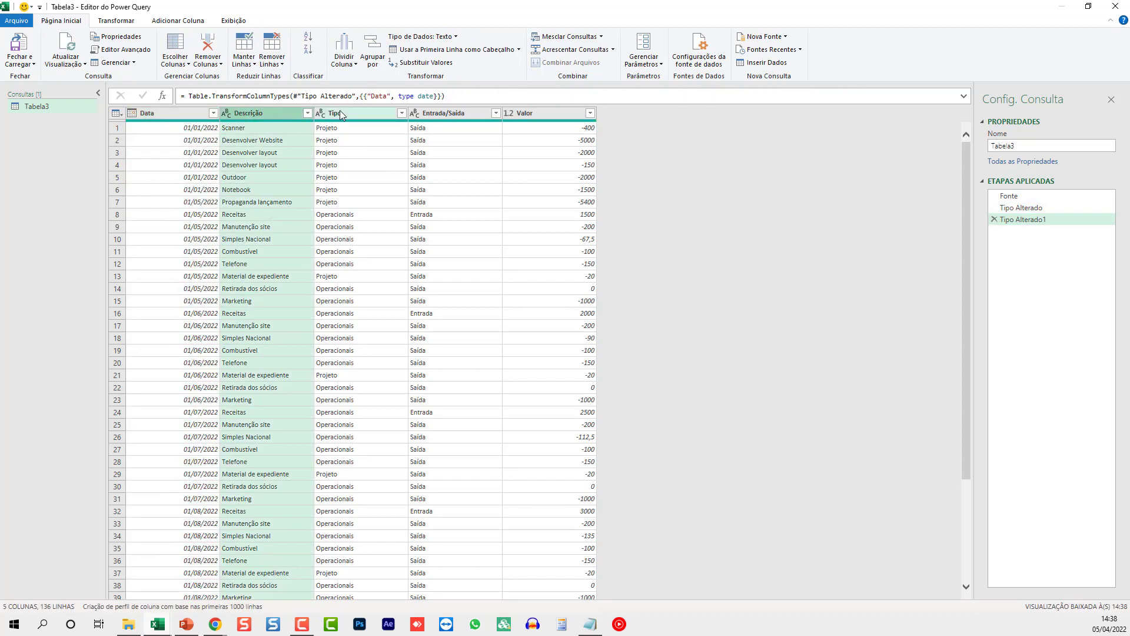
pyautogui.click(353, 113)
pyautogui.click(437, 114)
pyautogui.click(530, 115)
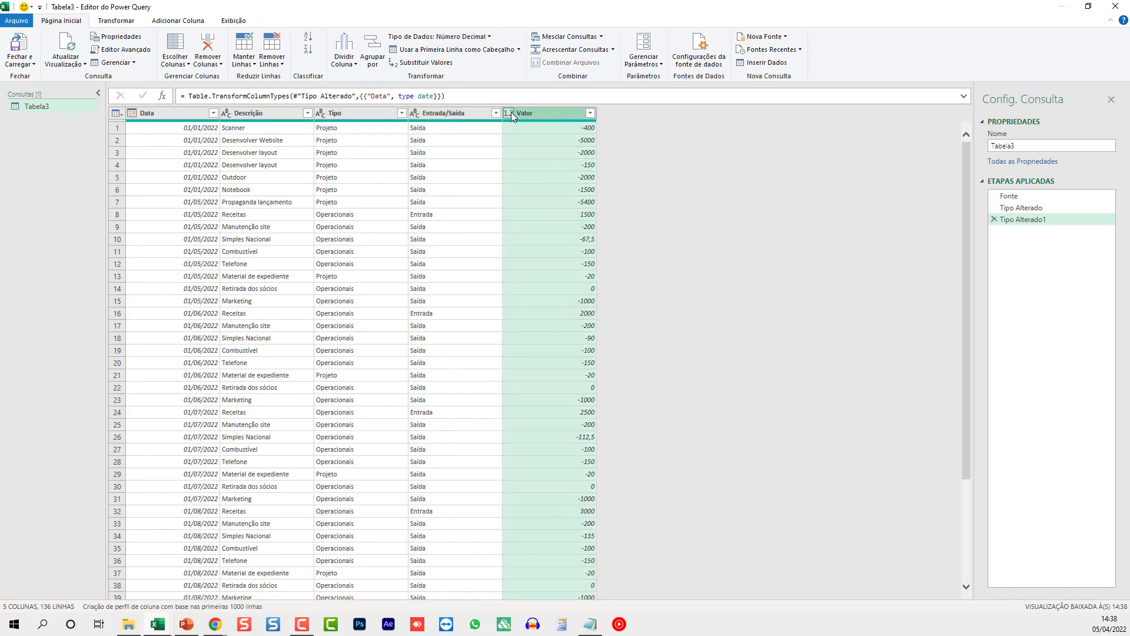
pyautogui.click(510, 113)
pyautogui.click(533, 139)
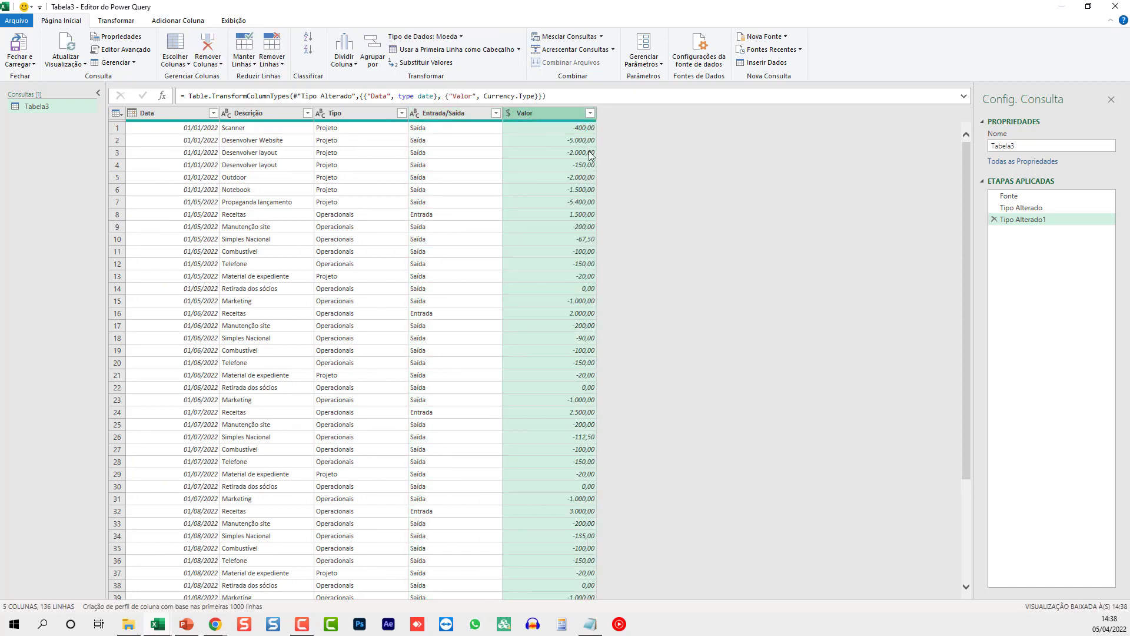
# - Rename the Tabela3 query as tFluxoCaixa
pyautogui.doubleClick(37, 107)
pyautogui.write('t')
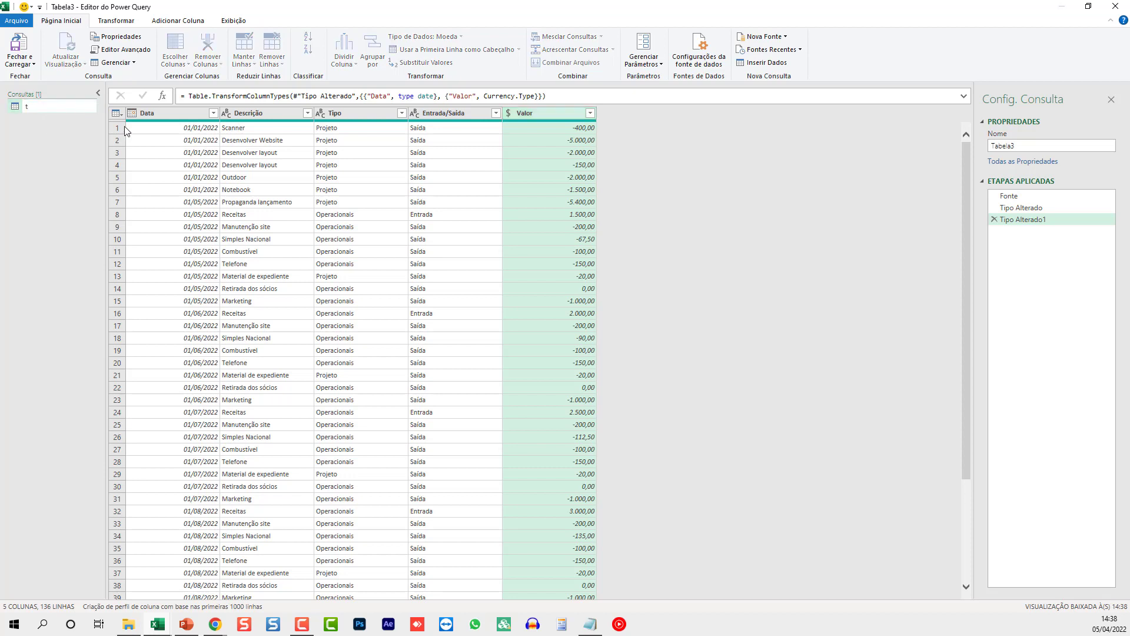
pyautogui.write('FluxoCaixa')
pyautogui.press('Return')
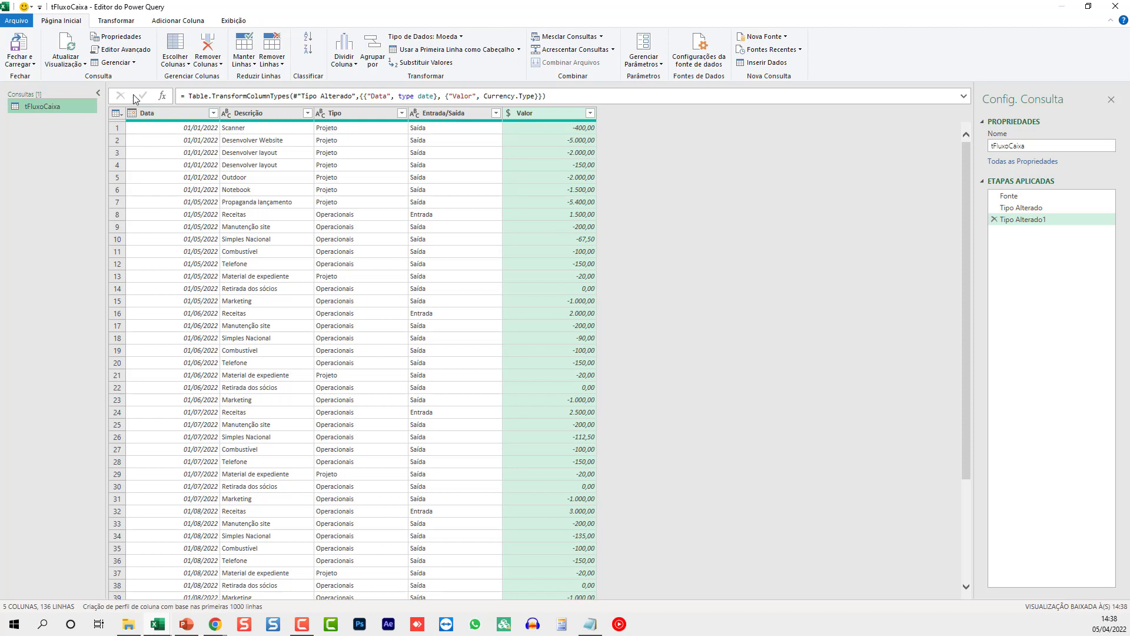
# - Close the query editor and load tFluxoCaixa as a connection only, without adding it to the data model
pyautogui.click(30, 62)
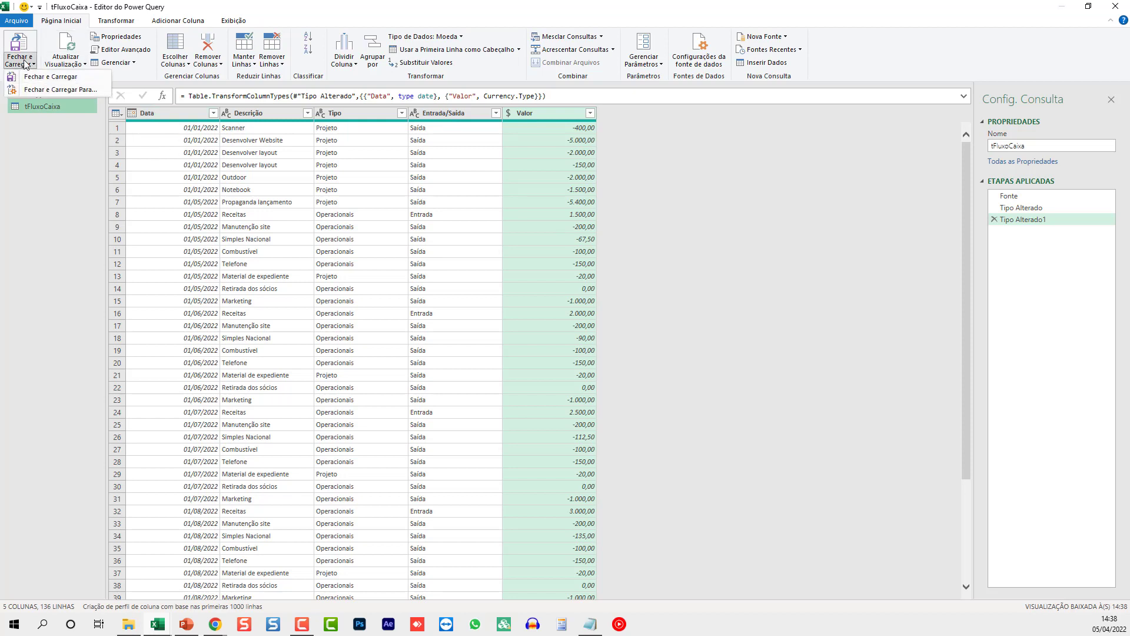
pyautogui.click(46, 92)
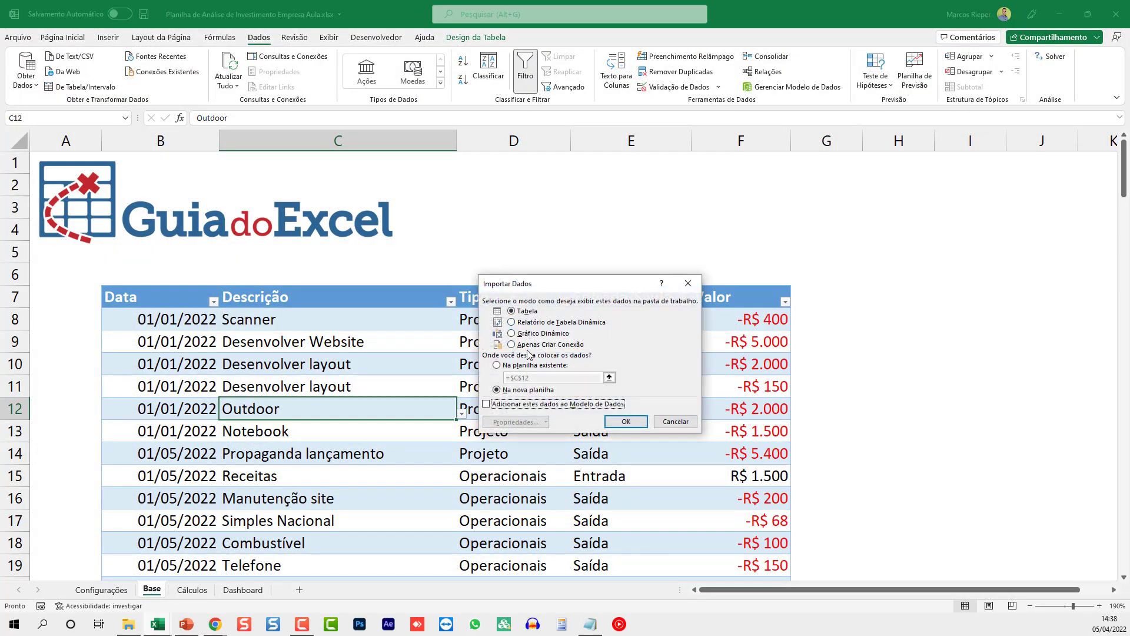
pyautogui.click(522, 347)
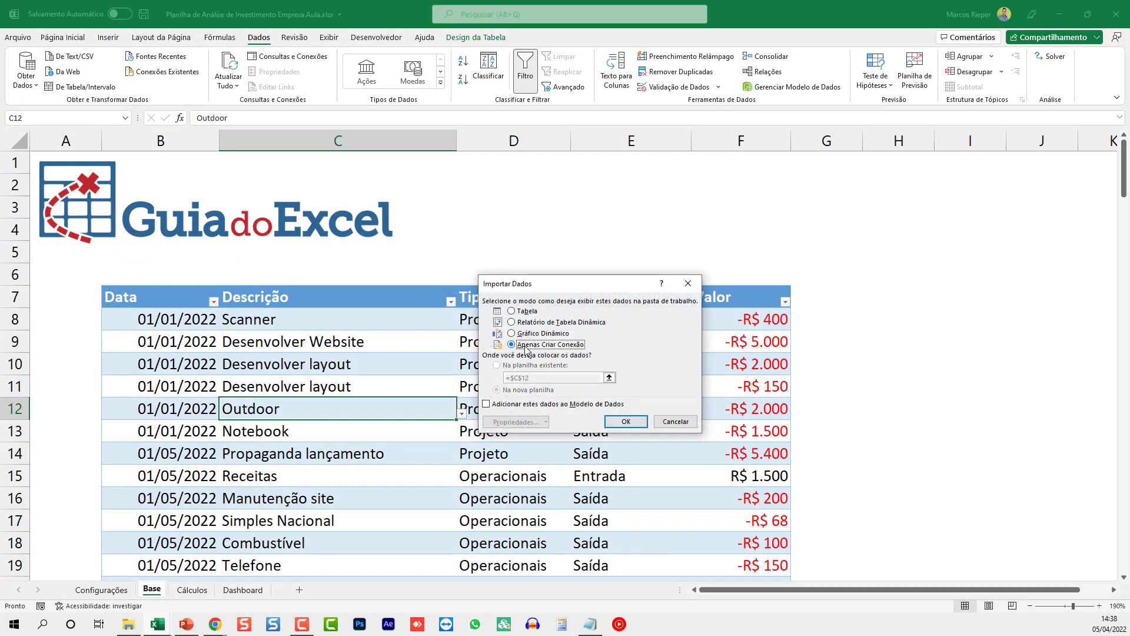
pyautogui.click(624, 421)
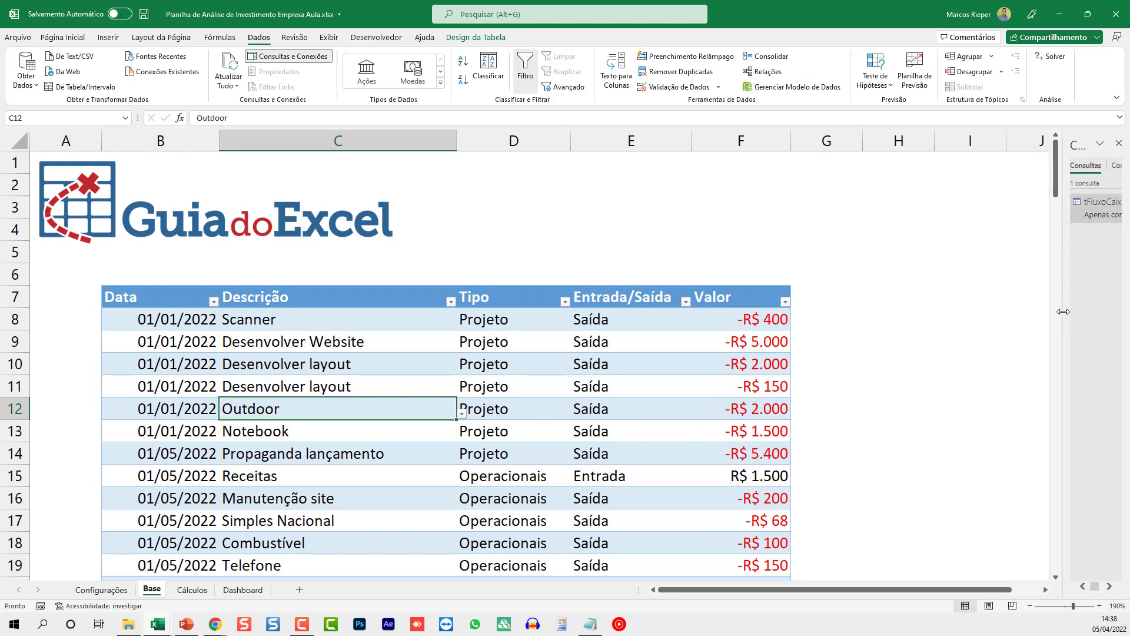
# - Create a Power Query query from the minimum return rate table on the Configurações sheet
pyautogui.moveTo(1063, 311); pyautogui.dragTo(906, 306)
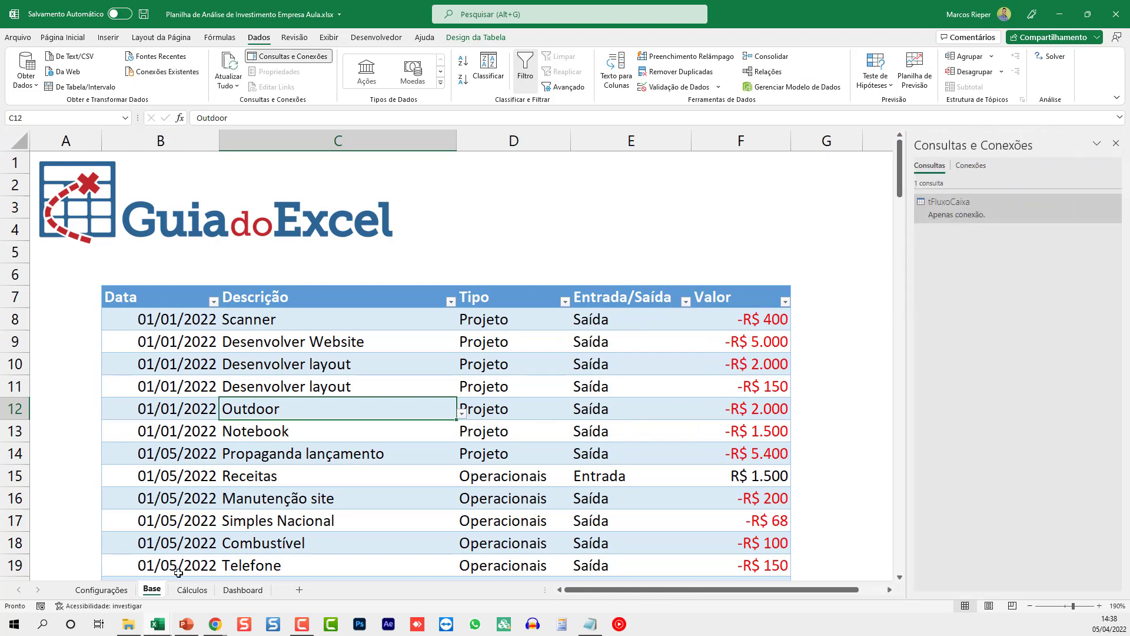
pyautogui.click(101, 589)
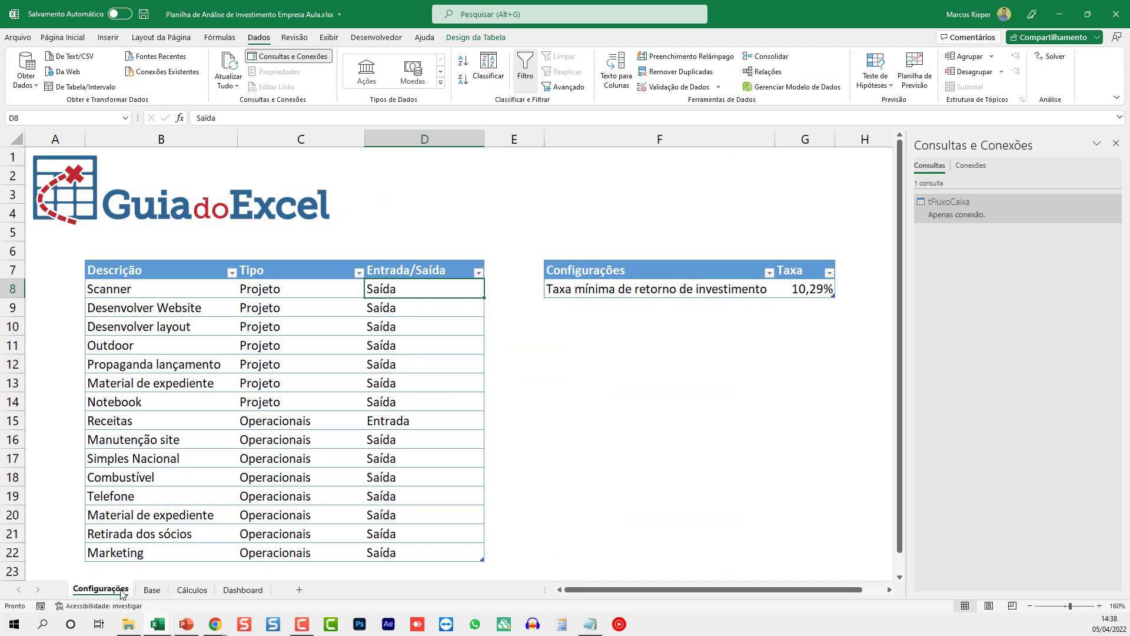
pyautogui.click(819, 291)
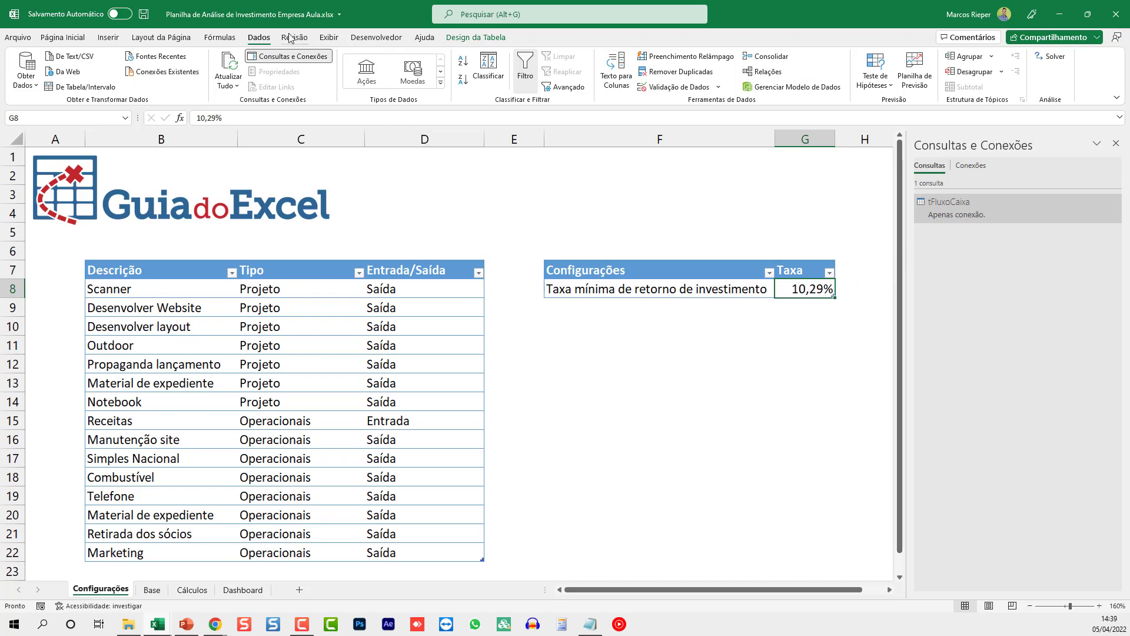
pyautogui.click(68, 92)
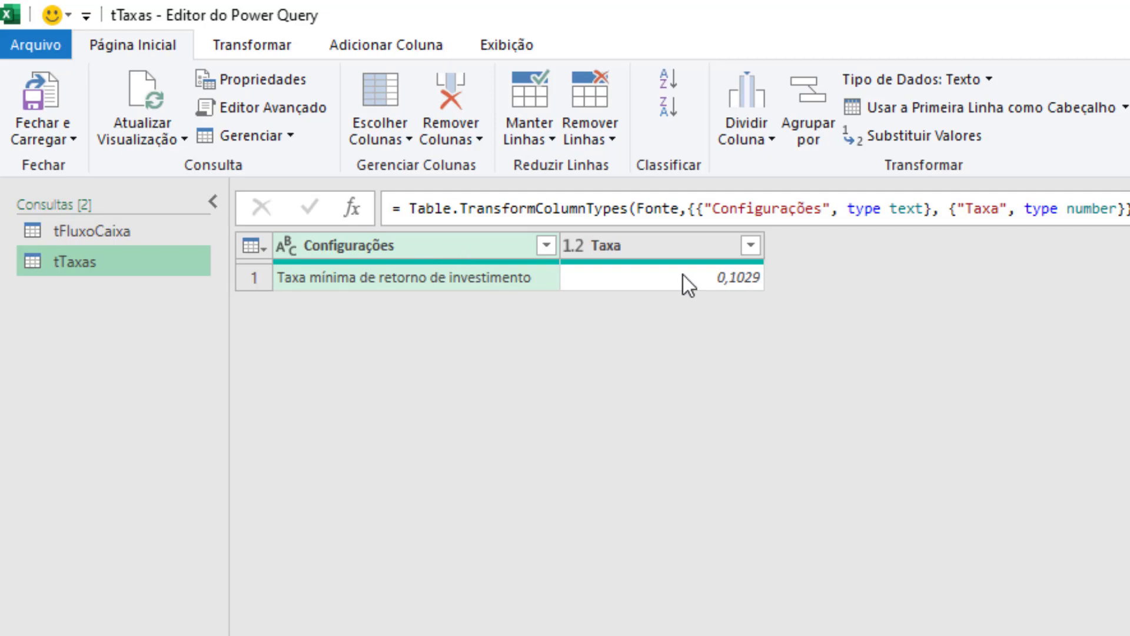
# - Drill down into the Taxa value of the tTaxas query's only row
pyautogui.click(641, 276)
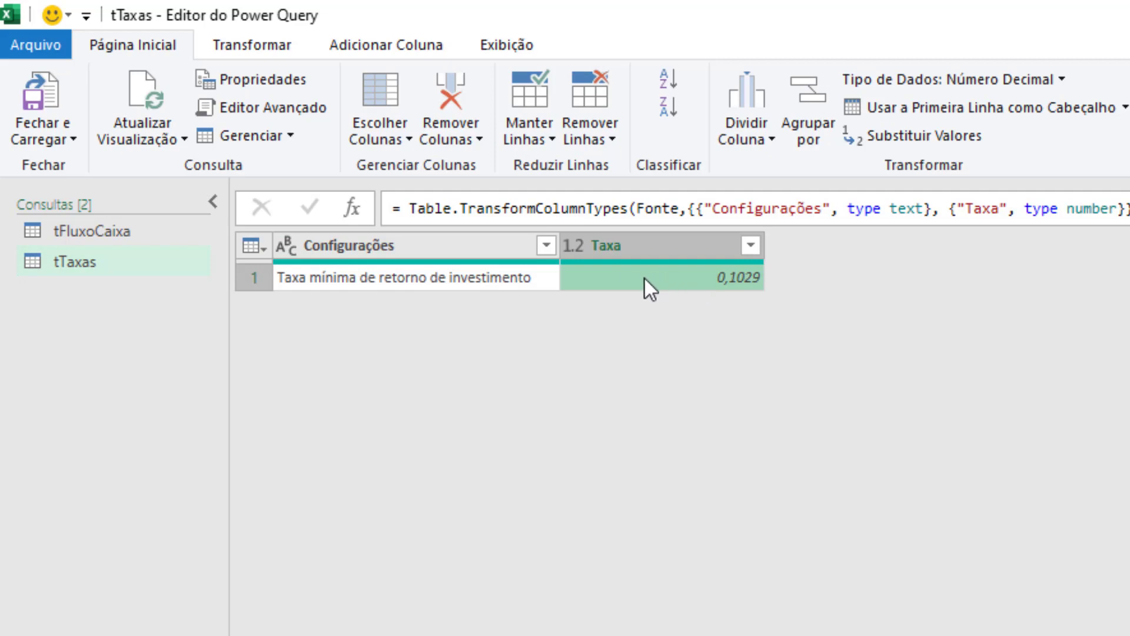
pyautogui.rightClick(644, 277)
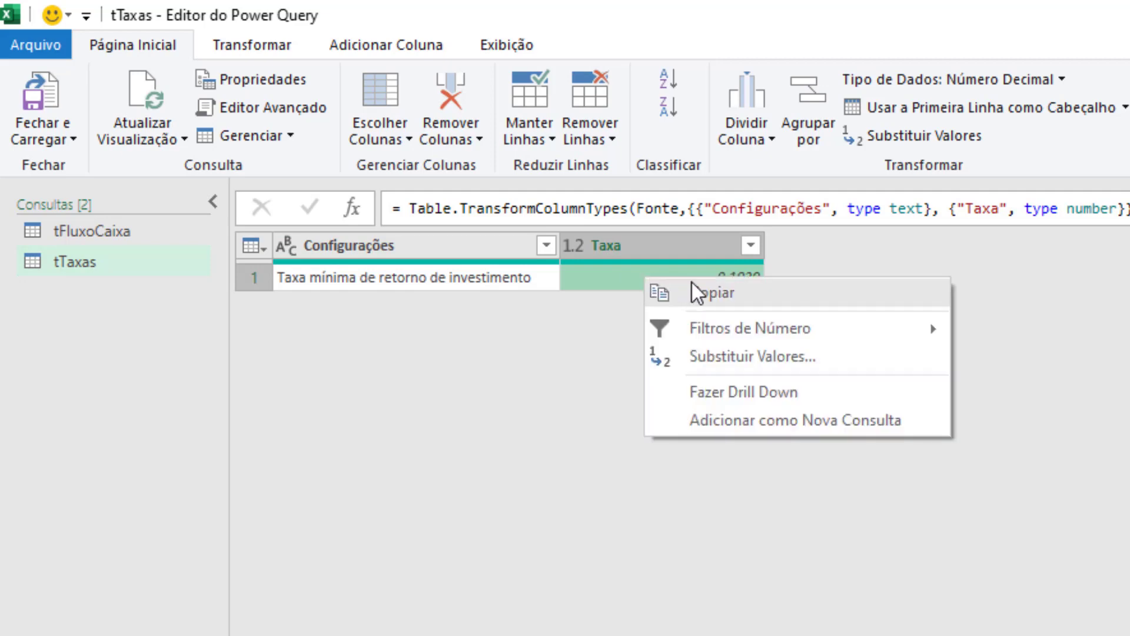
pyautogui.click(791, 393)
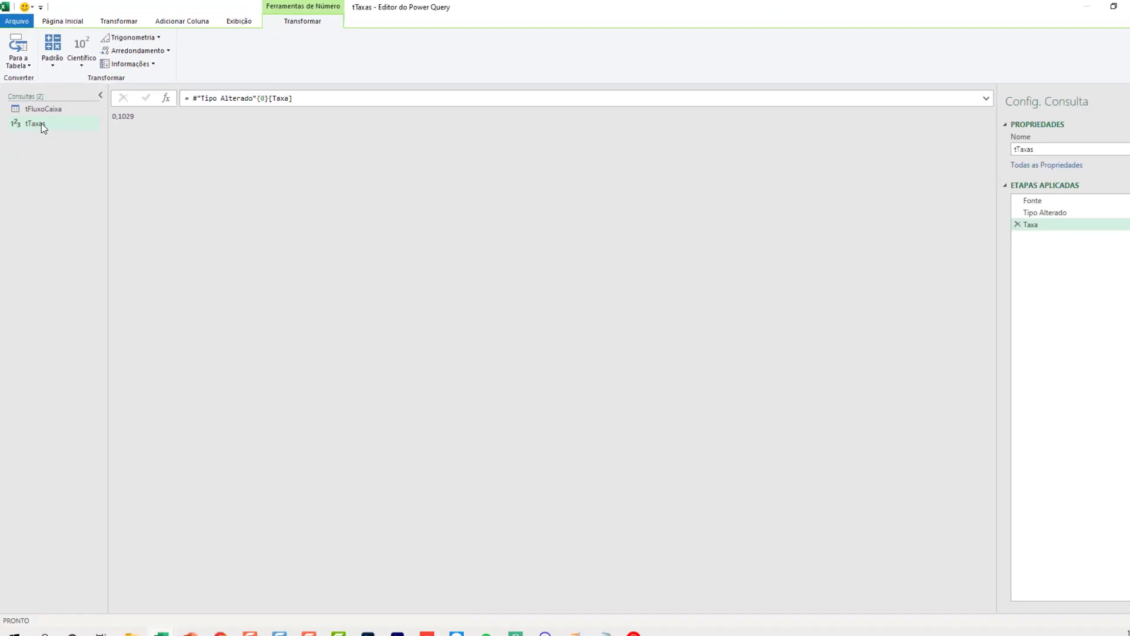
# - Rename the tTaxas query as TaxaMinimaRetornoInvestimento and widen the query list to fit the full name
pyautogui.doubleClick(48, 121)
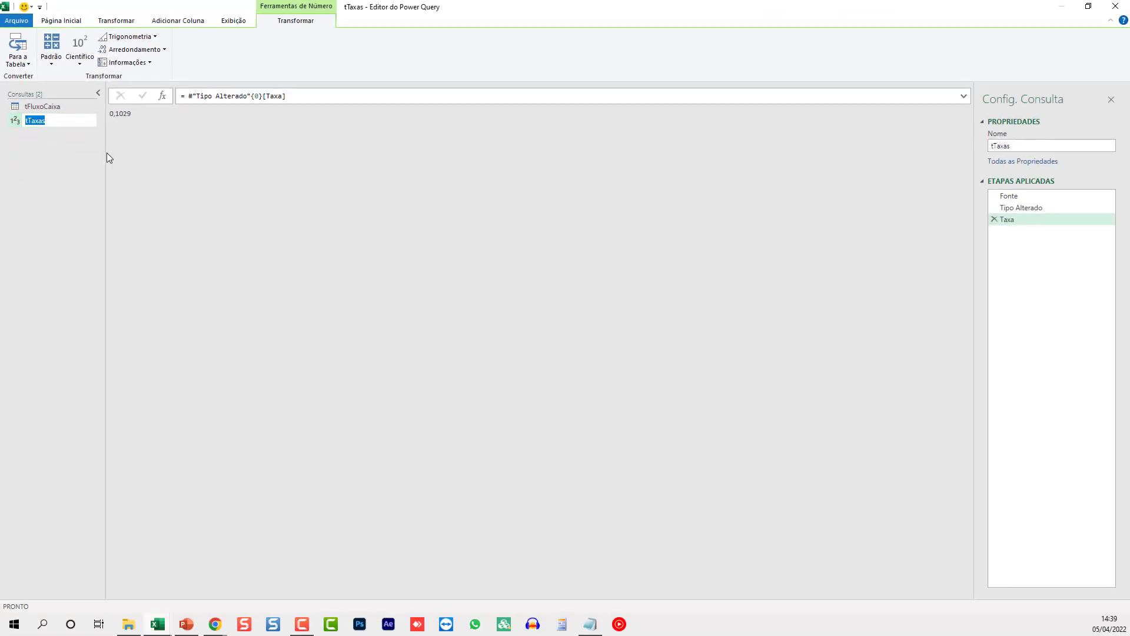
pyautogui.write('Taxa')
pyautogui.write('Minima')
pyautogui.write('RetornoInvestimento')
pyautogui.press('Return')
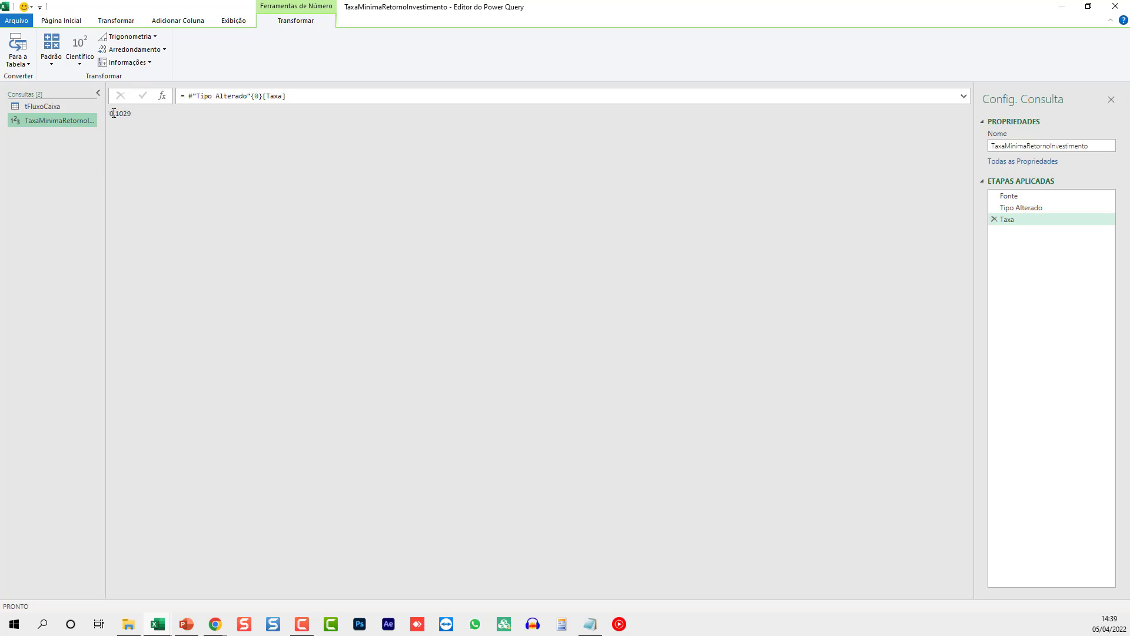
pyautogui.moveTo(113, 113); pyautogui.dragTo(134, 115)
pyautogui.click(36, 120)
pyautogui.moveTo(103, 165); pyautogui.dragTo(151, 175)
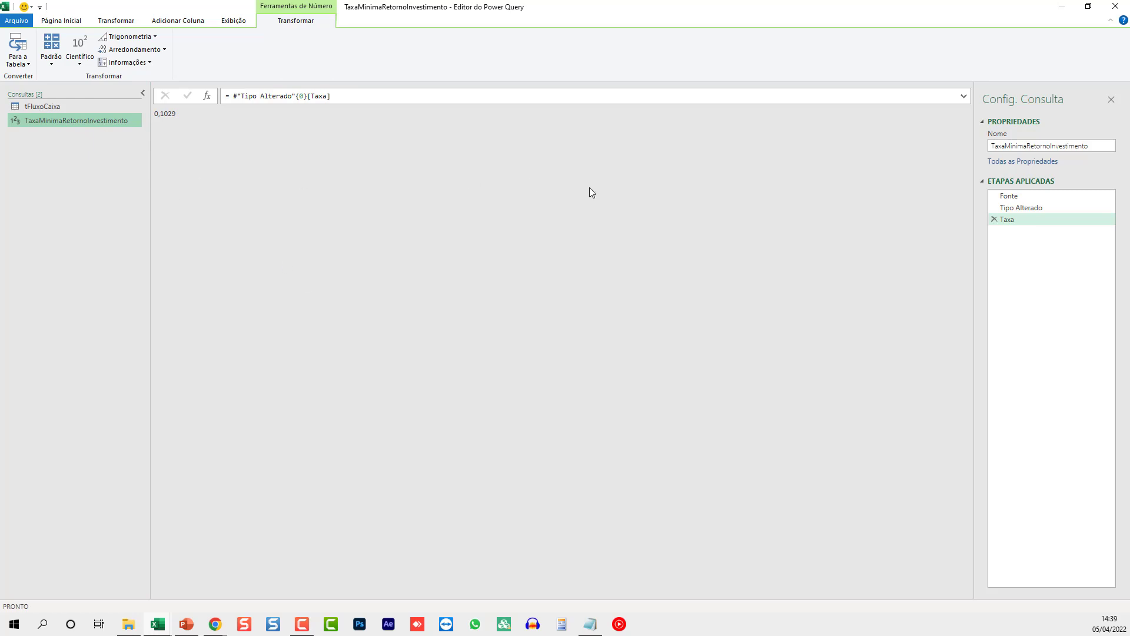
# - Close the query editor, load TaxaMinimaRetornoInvestimento as a connection only, and save the workbook
pyautogui.click(18, 60)
pyautogui.click(61, 21)
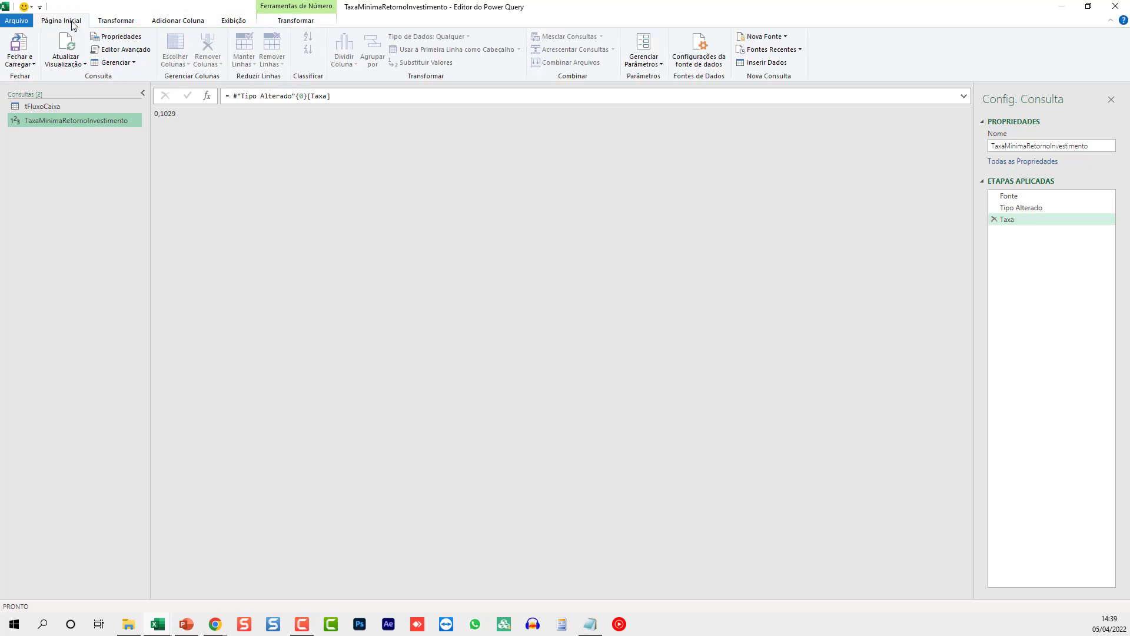
pyautogui.click(19, 62)
pyautogui.click(47, 90)
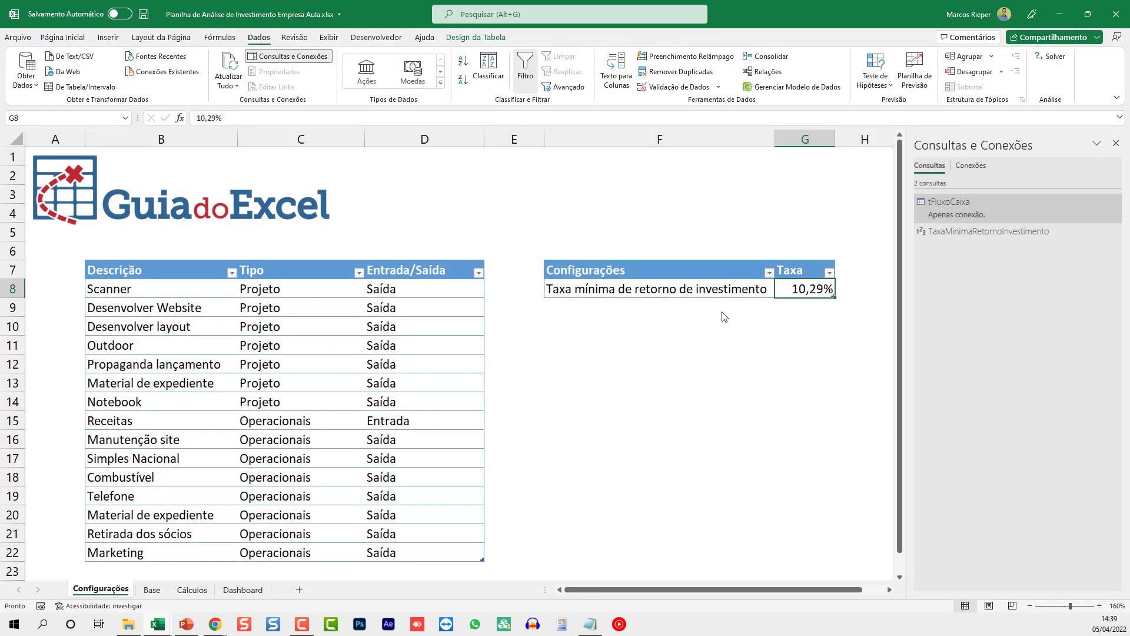
pyautogui.click(518, 345)
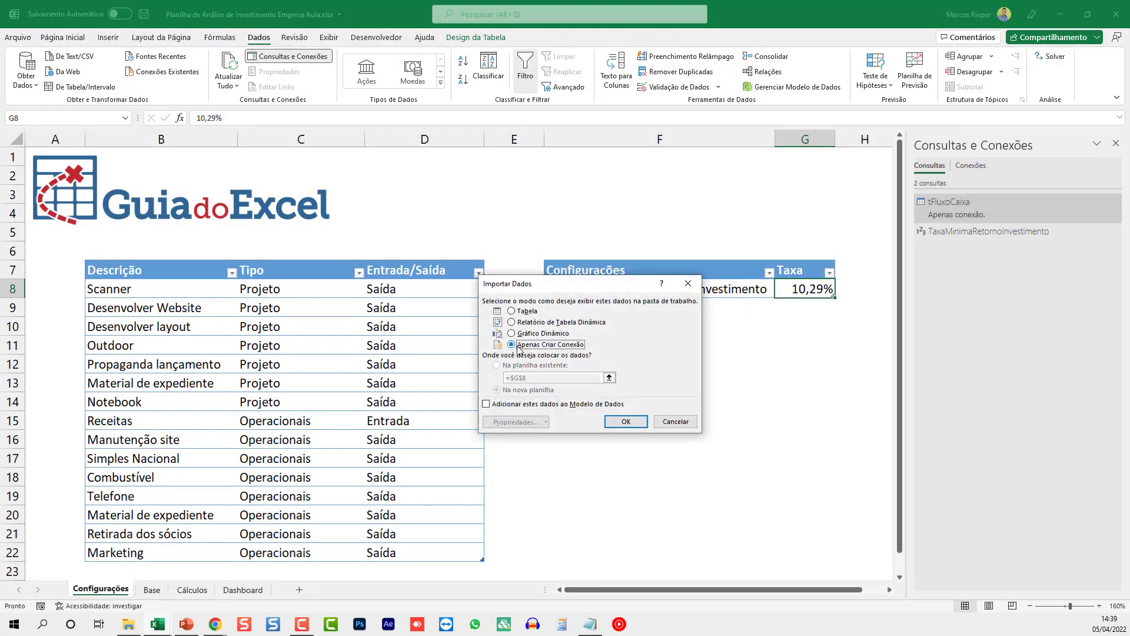
pyautogui.click(627, 421)
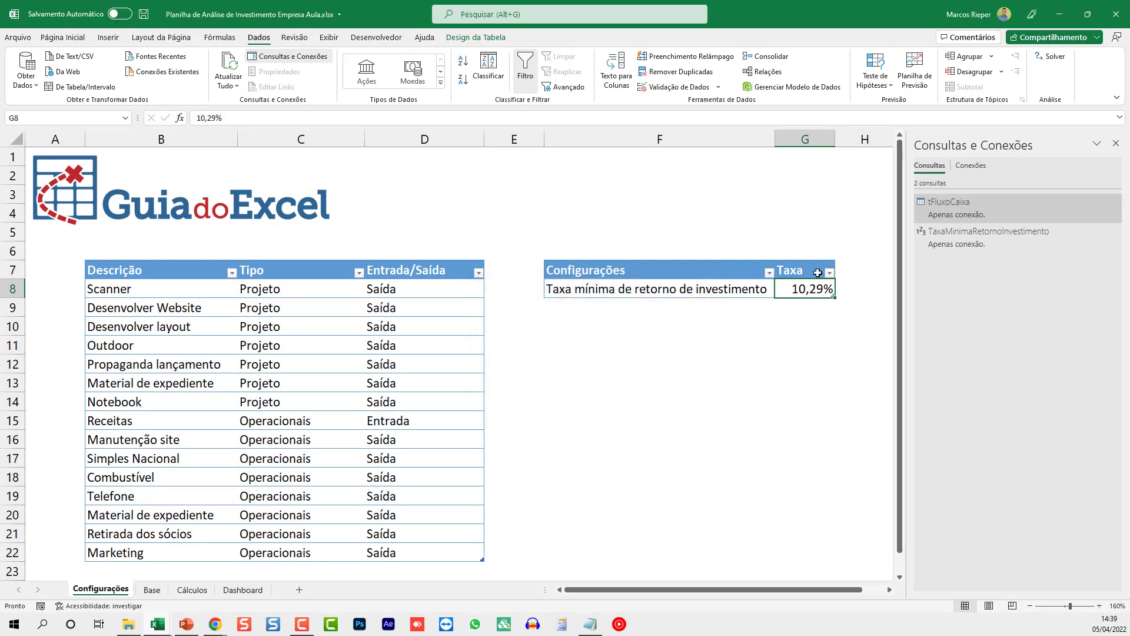
pyautogui.click(590, 368)
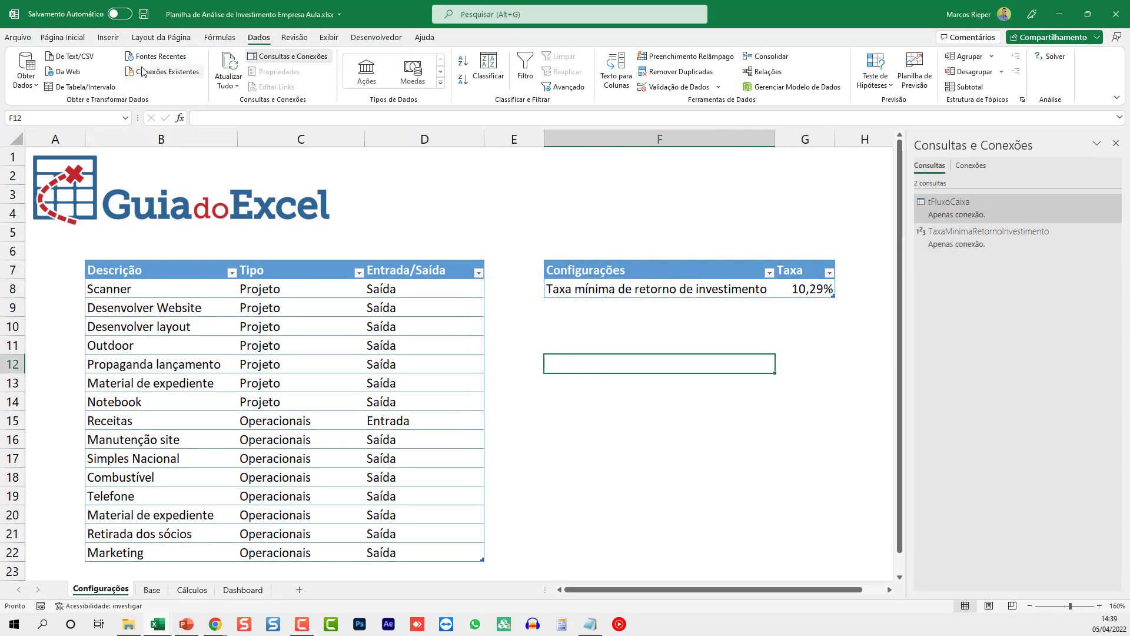
pyautogui.click(141, 15)
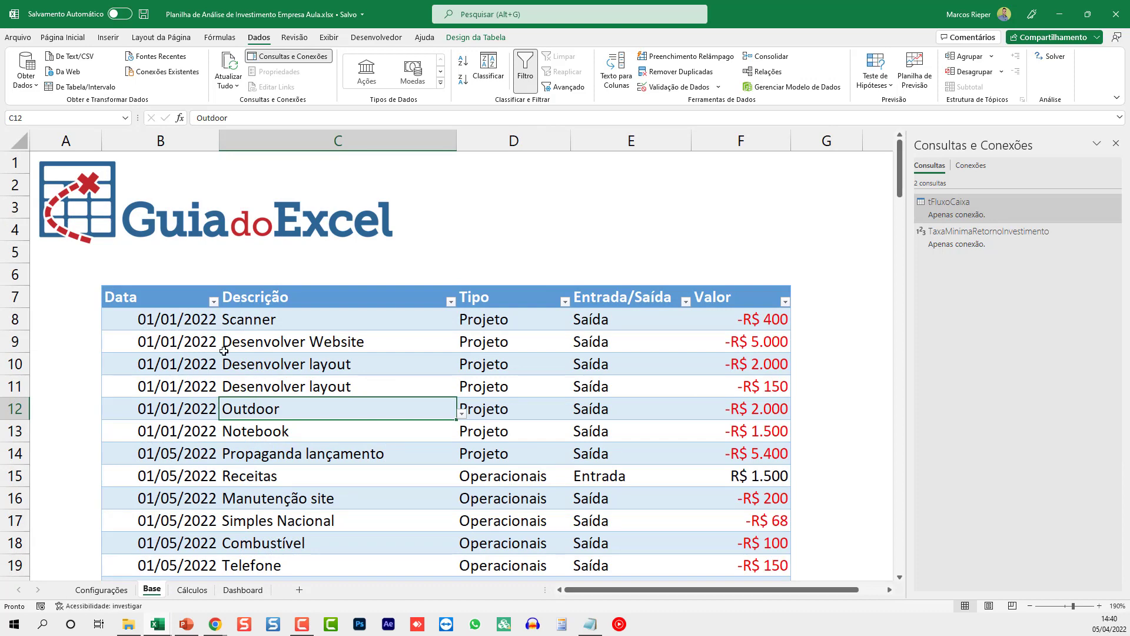
# - Rename the table on the Base sheet as tFluxoCaixa
pyautogui.press('Up')
pyautogui.press('Up')
pyautogui.press('Up')
pyautogui.click(468, 37)
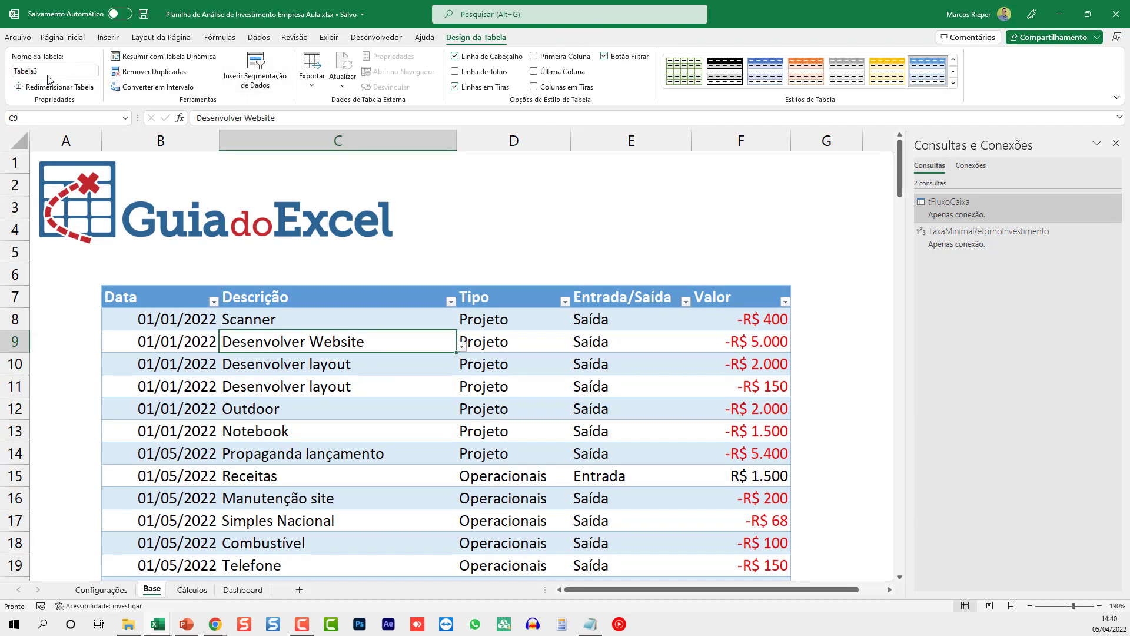
pyautogui.click(83, 71)
pyautogui.write('tFluxoCaixa')
pyautogui.press('Return')
# - Examine the date range covered by the Base table's entries, from the first row to the last
pyautogui.scroll(-1, 181, 433)
pyautogui.scroll(-6, 182, 434)
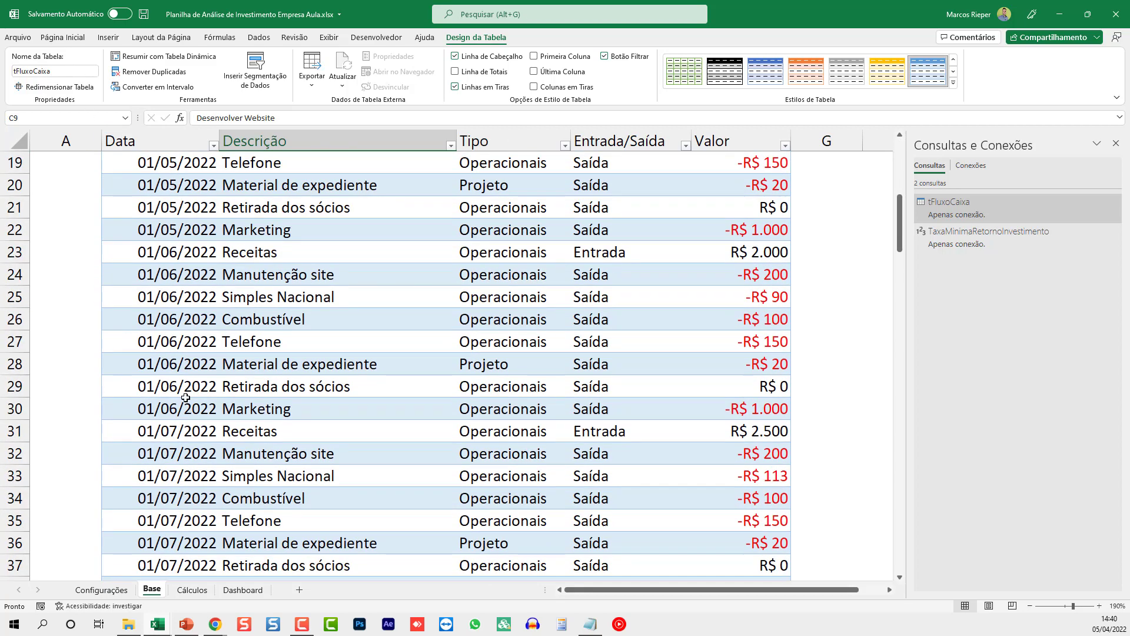
pyautogui.scroll(-4, 183, 398)
pyautogui.scroll(10, 184, 398)
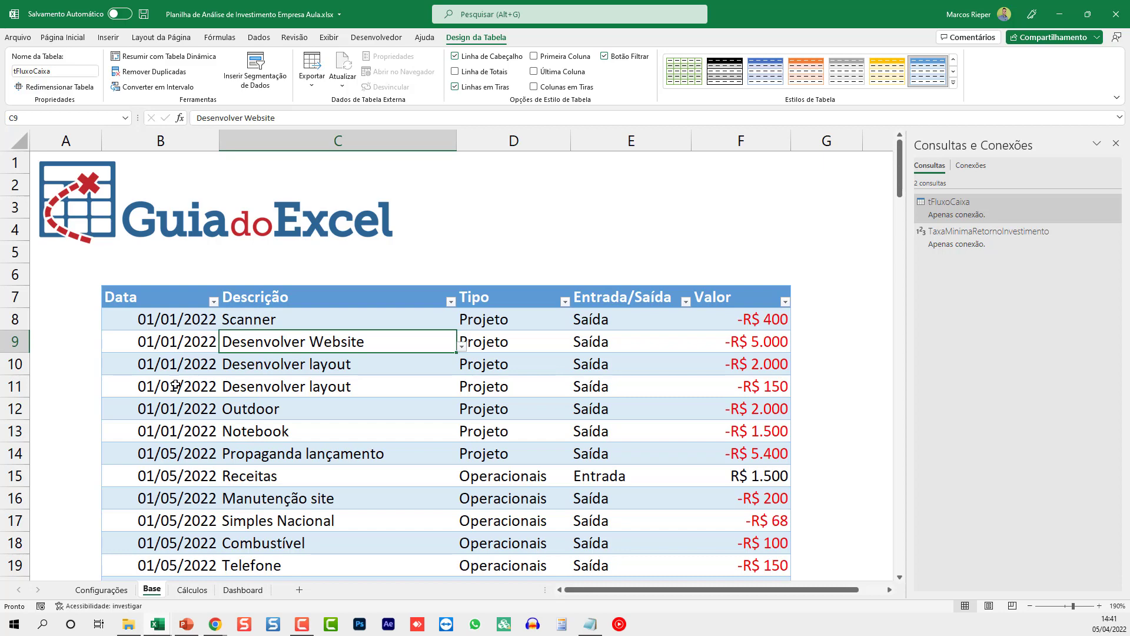
pyautogui.click(177, 320)
pyautogui.hotkey('ctrl', 'Down')
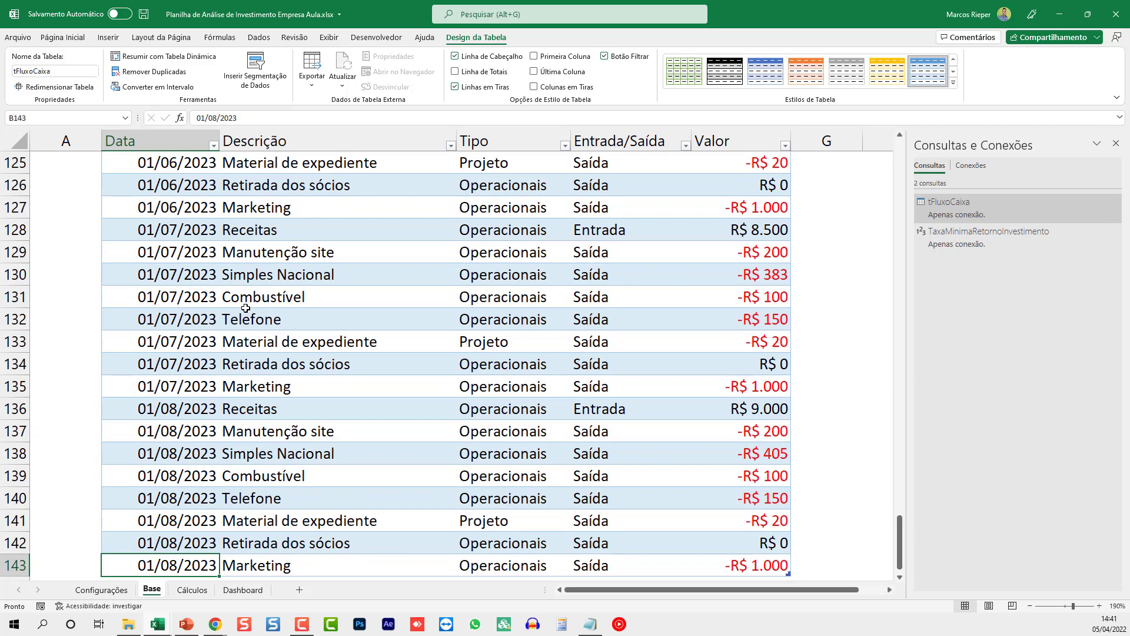
pyautogui.hotkey('ctrl', 'Up')
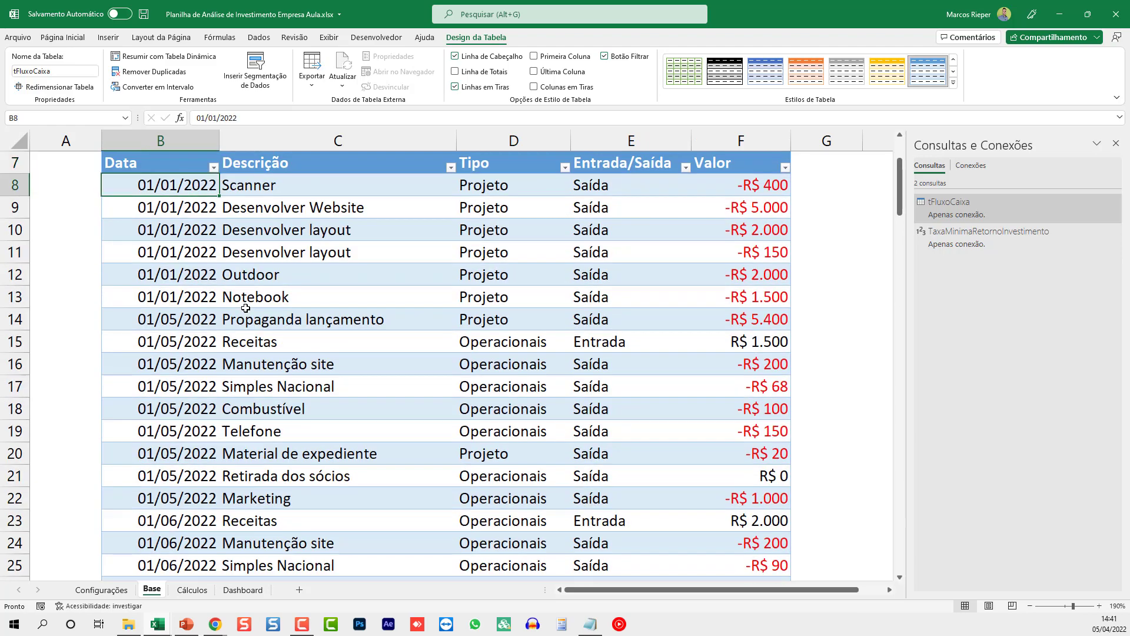
pyautogui.scroll(2, 417, 292)
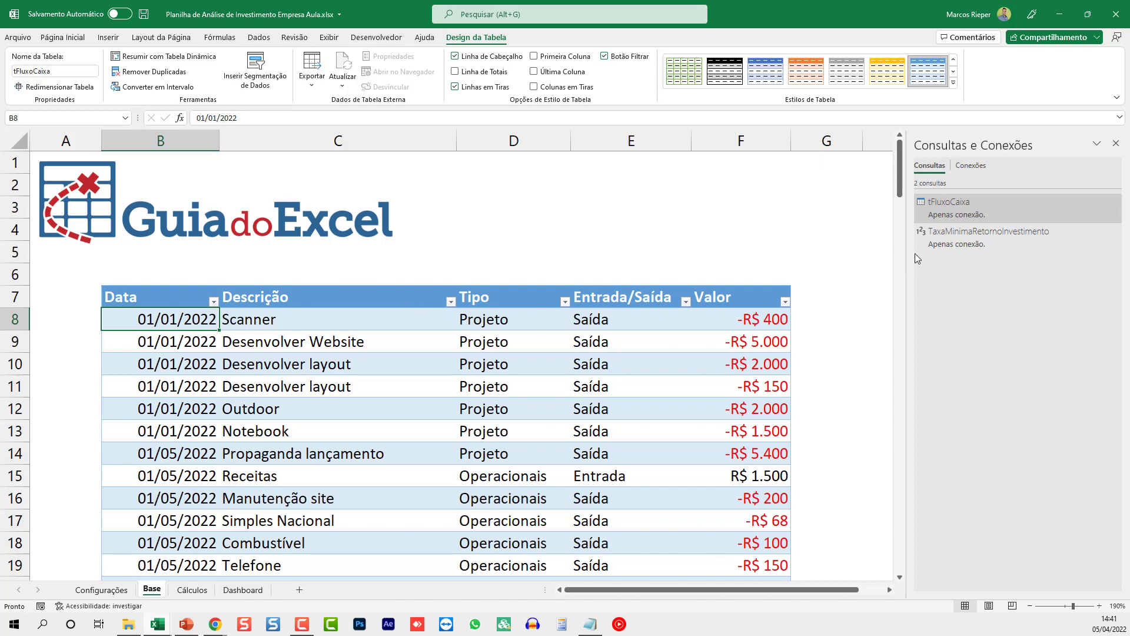
# - Try to refresh the tFluxoCaixa query from the workbook's query list
pyautogui.moveTo(962, 207)
pyautogui.click(1117, 201)
pyautogui.click(1117, 201)
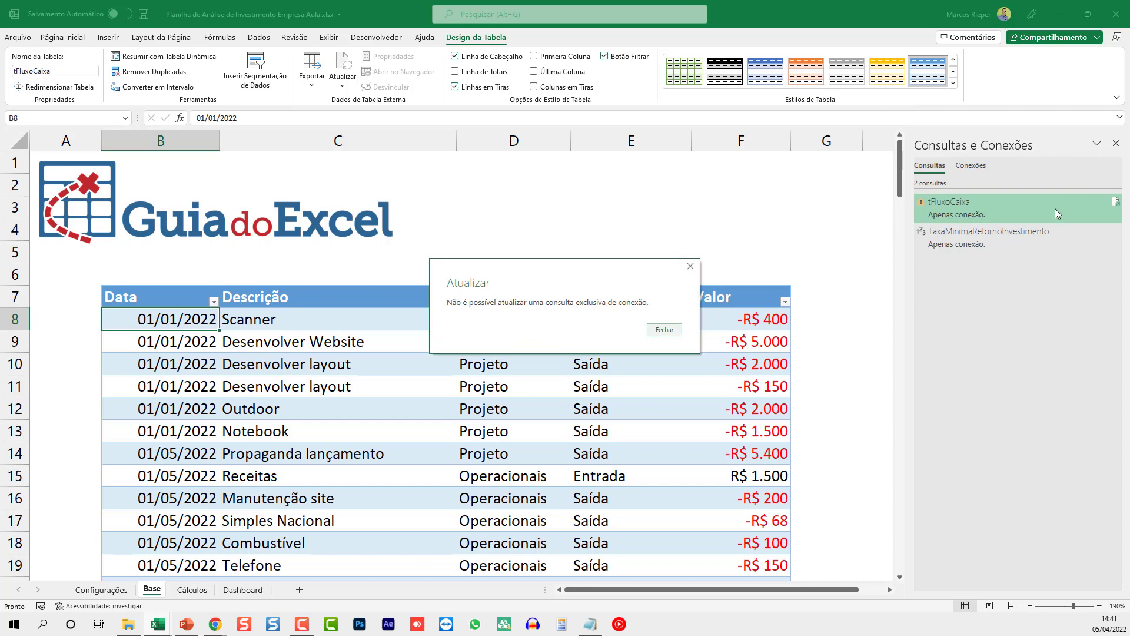
pyautogui.click(665, 330)
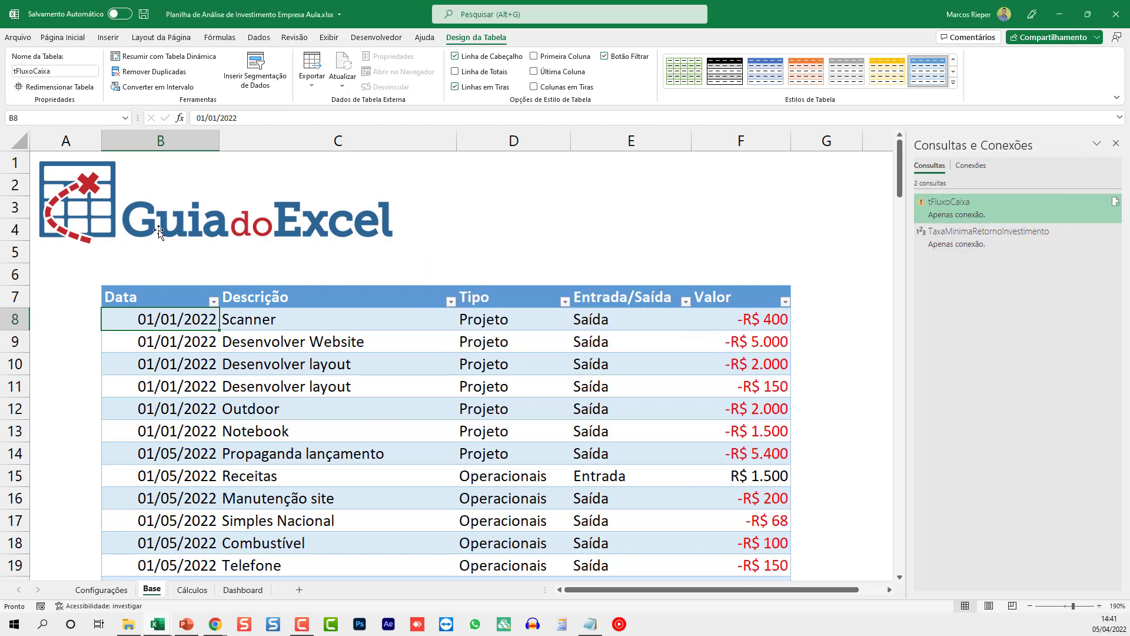
# - Edit the tFluxoCaixa query so its Fonte step reads the table named tFluxoCaixa, and check the Tipo Alterado1 step
pyautogui.rightClick(977, 209)
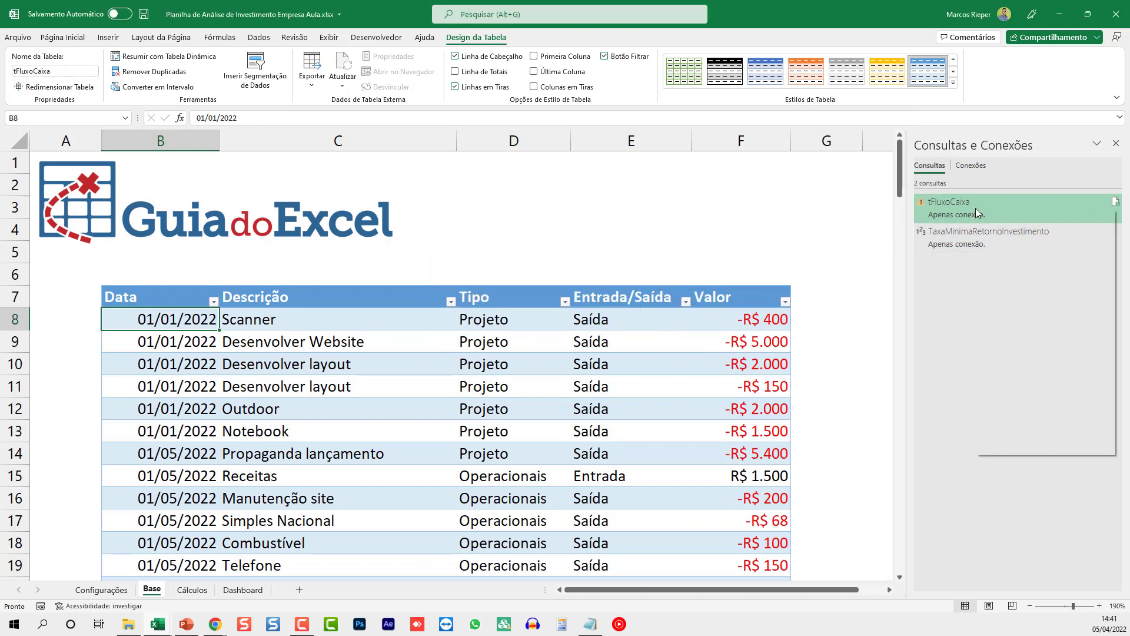
pyautogui.click(1006, 245)
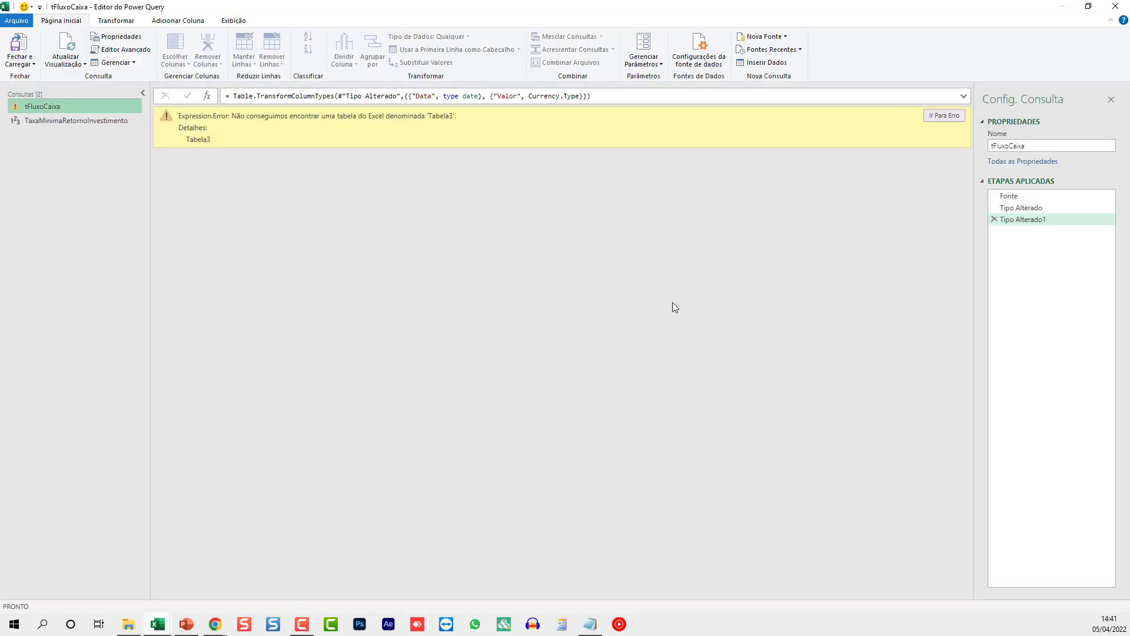
pyautogui.click(1017, 196)
pyautogui.doubleClick(373, 96)
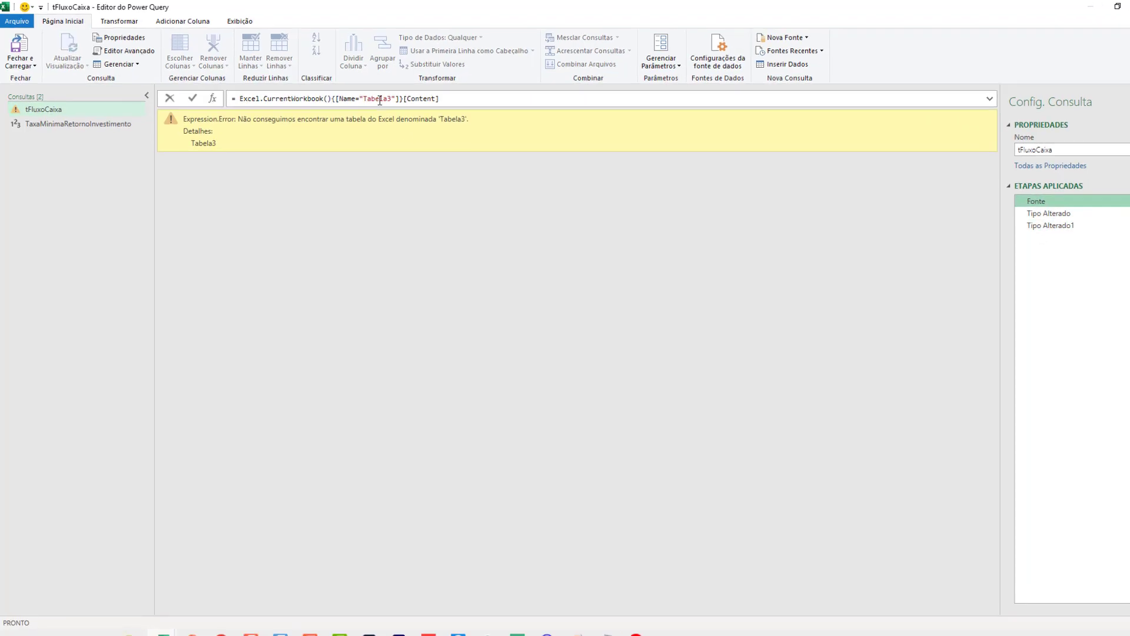
pyautogui.write('tFluxoCaixa')
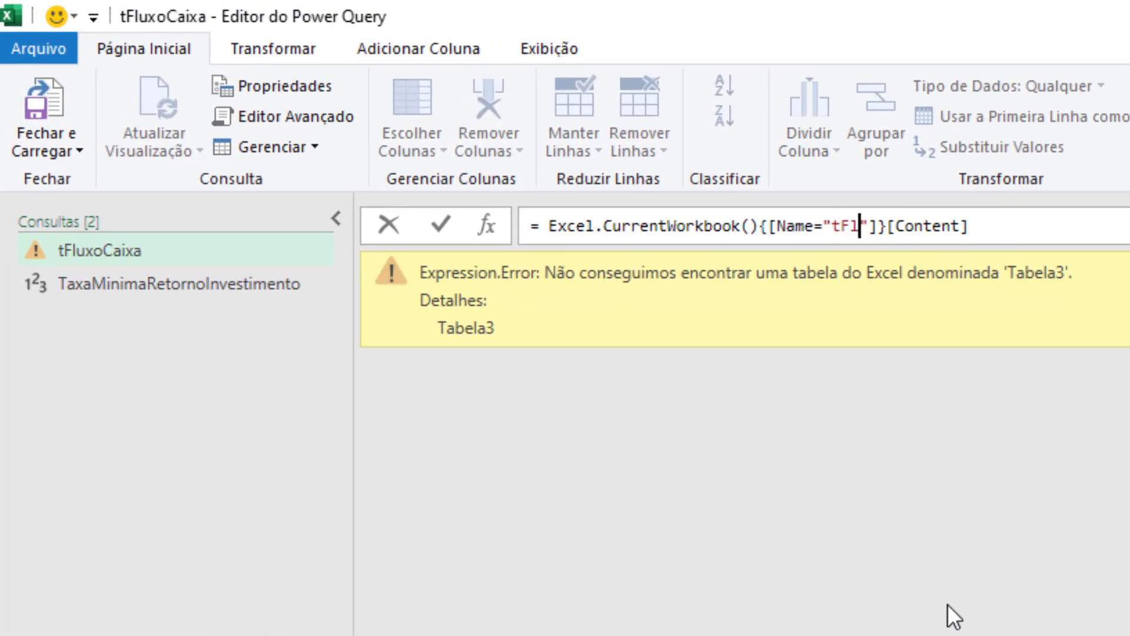
pyautogui.press('End')
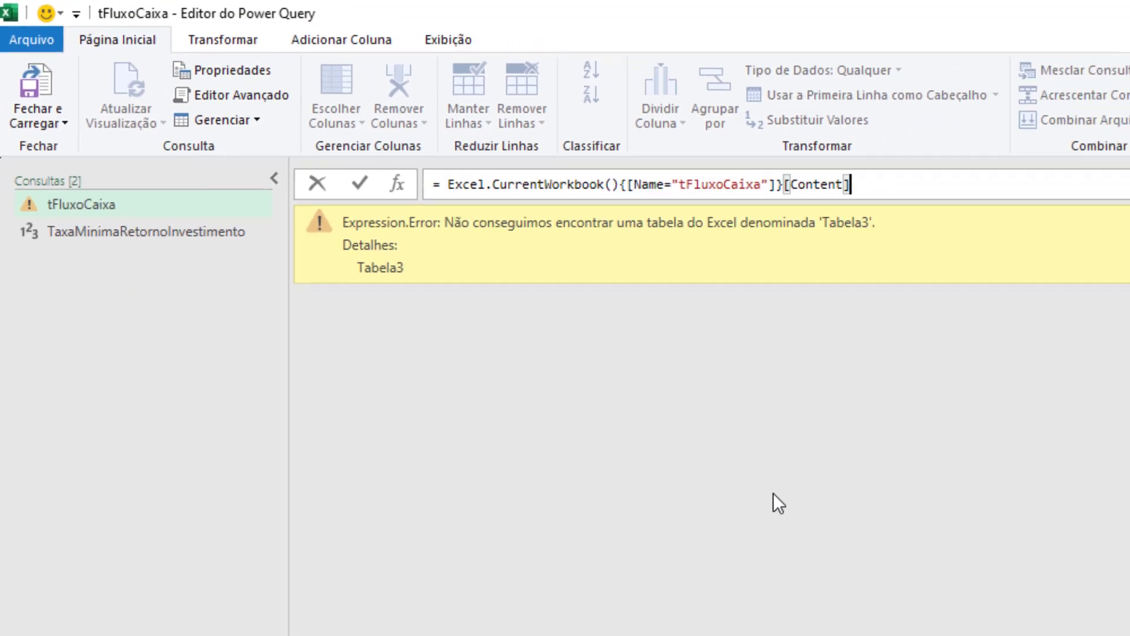
pyautogui.press('Return')
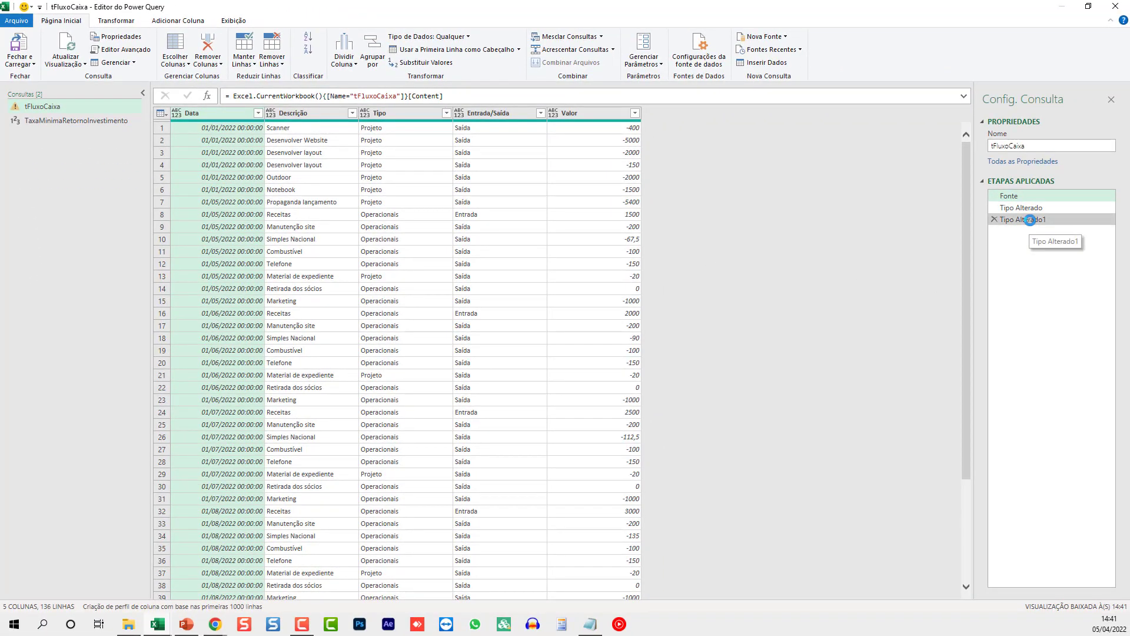
pyautogui.click(1029, 220)
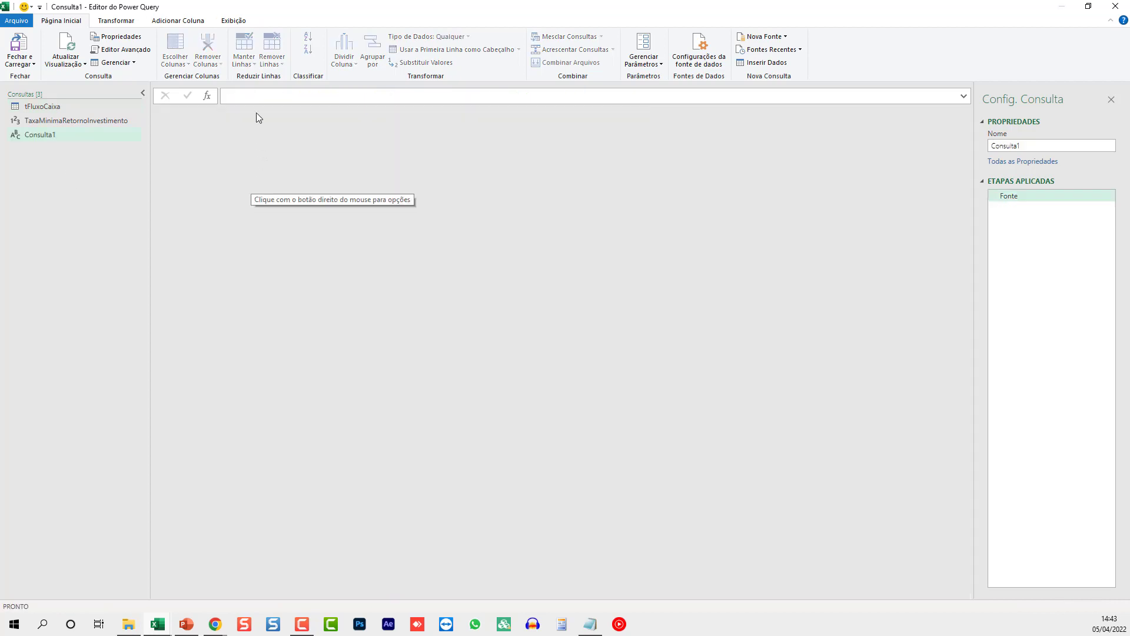
# - Begin the blank query's source formula with the List.Dates function, leaving its argument list open
pyautogui.click(241, 97)
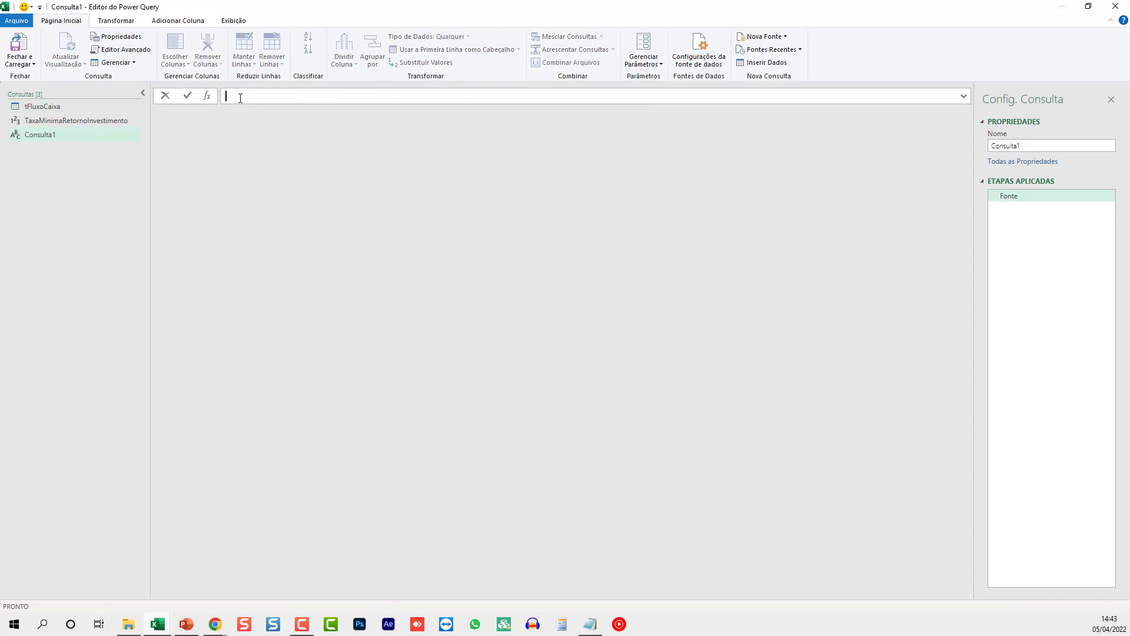
pyautogui.write('=Li')
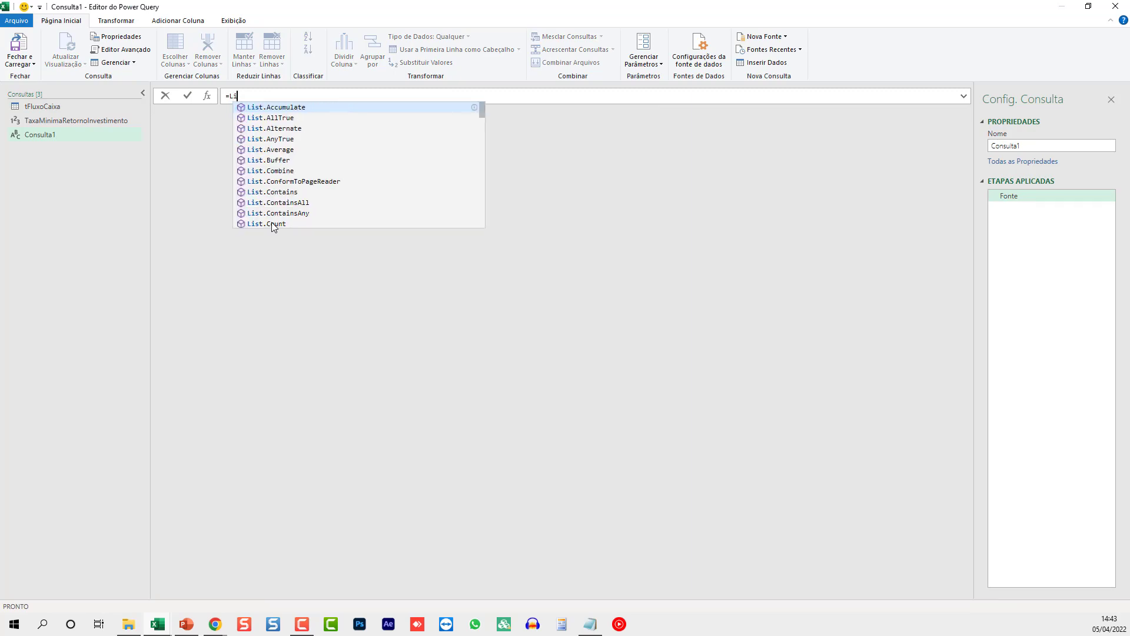
pyautogui.write('st.Da')
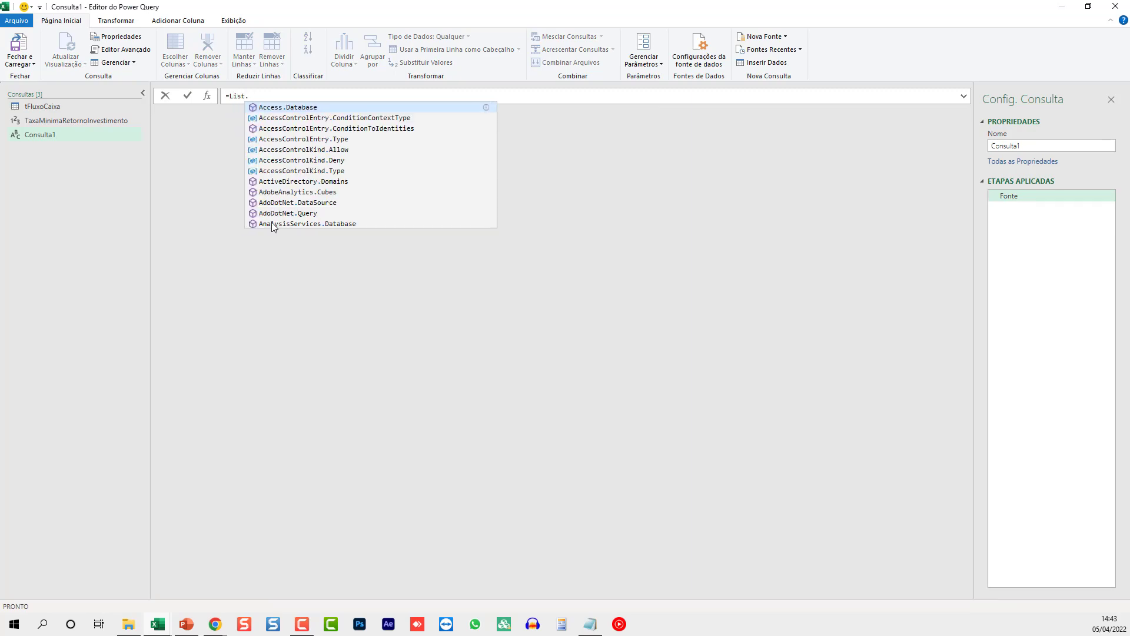
pyautogui.write('tes')
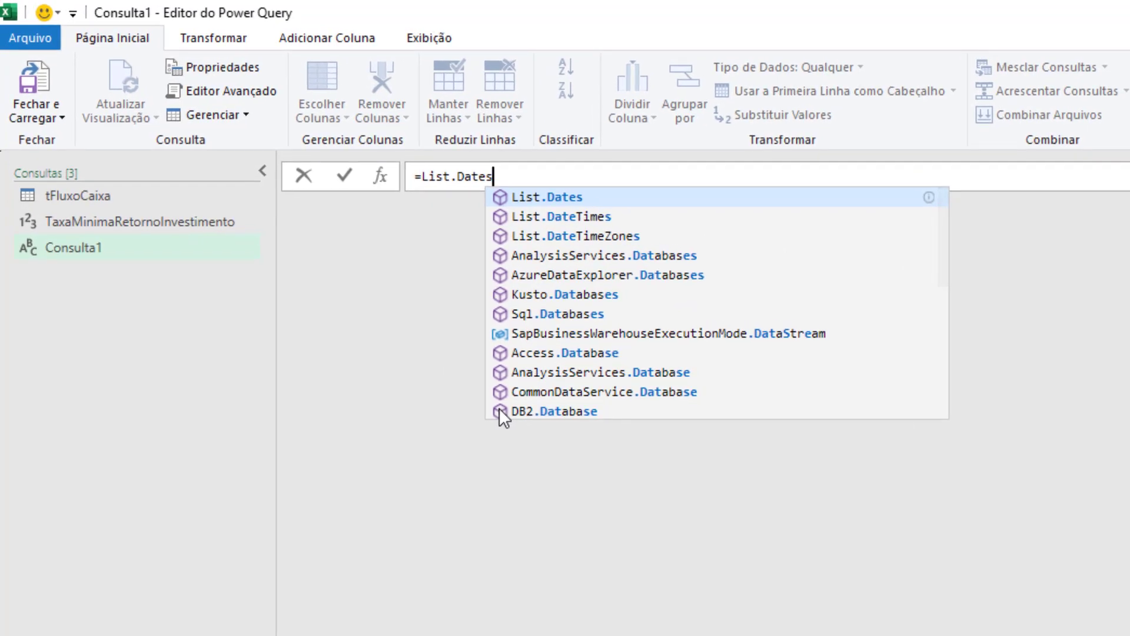
pyautogui.write('(')
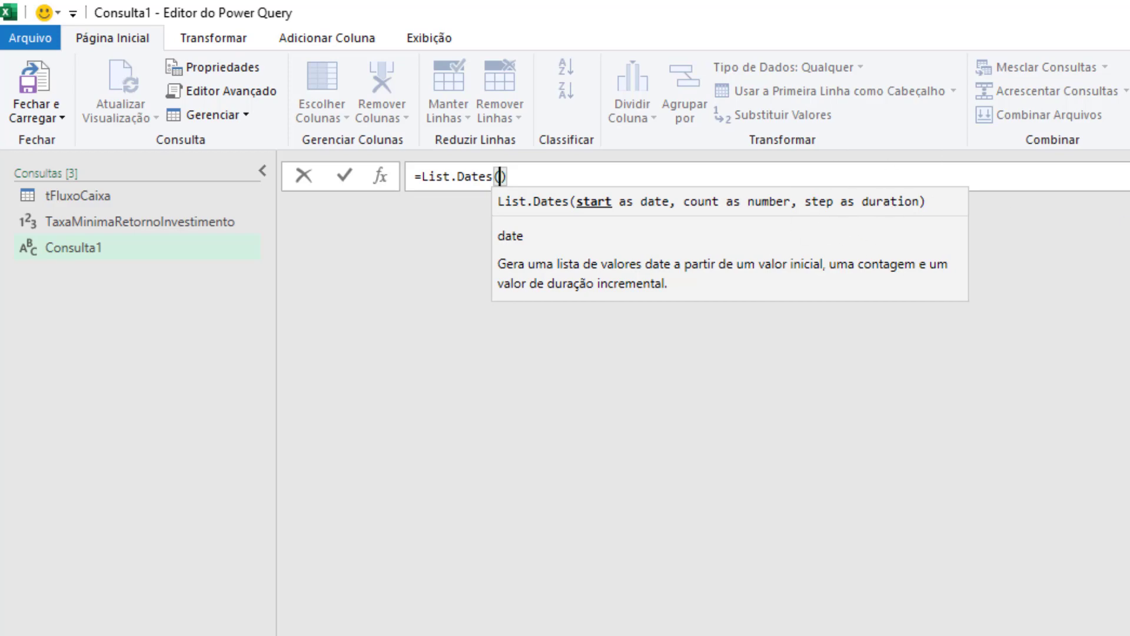
pyautogui.press('Return')
pyautogui.click(518, 177)
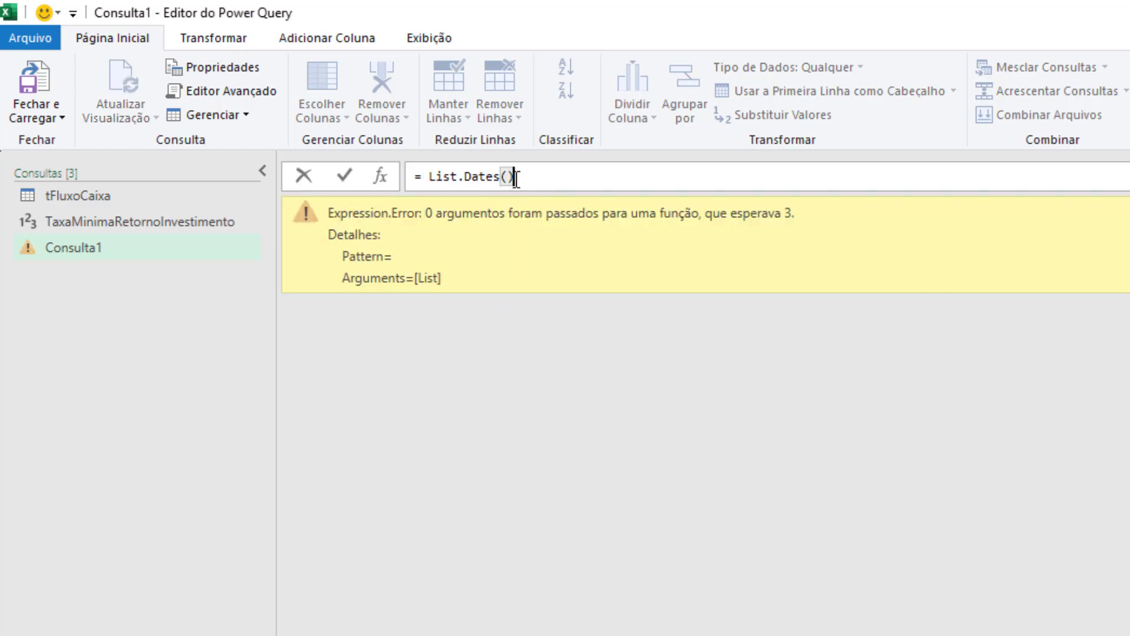
pyautogui.click(503, 177)
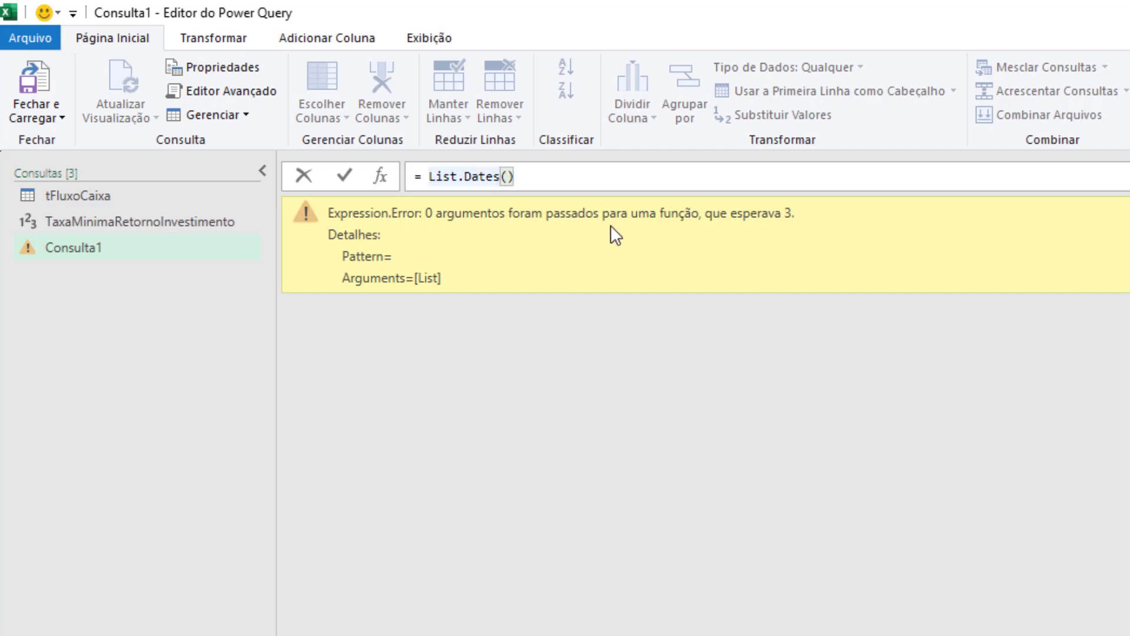
pyautogui.press('Delete')
pyautogui.press('Delete')
pyautogui.write('(')
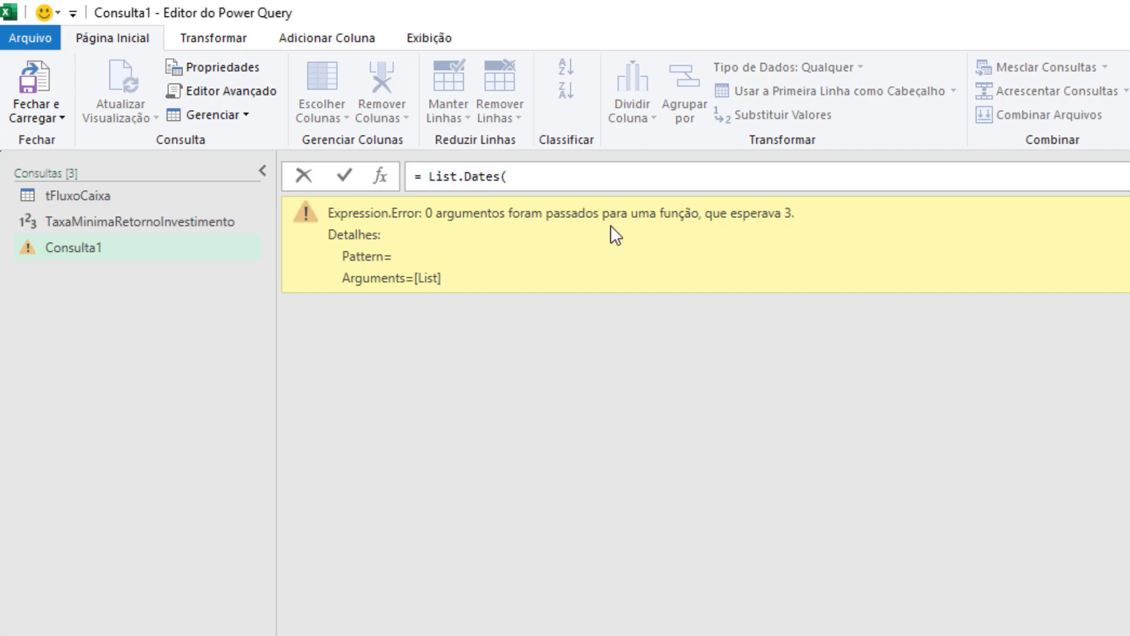
# - Give List.Dates the start date #date(2022,1,1) as its first argument
pyautogui.write('#date(2022,')
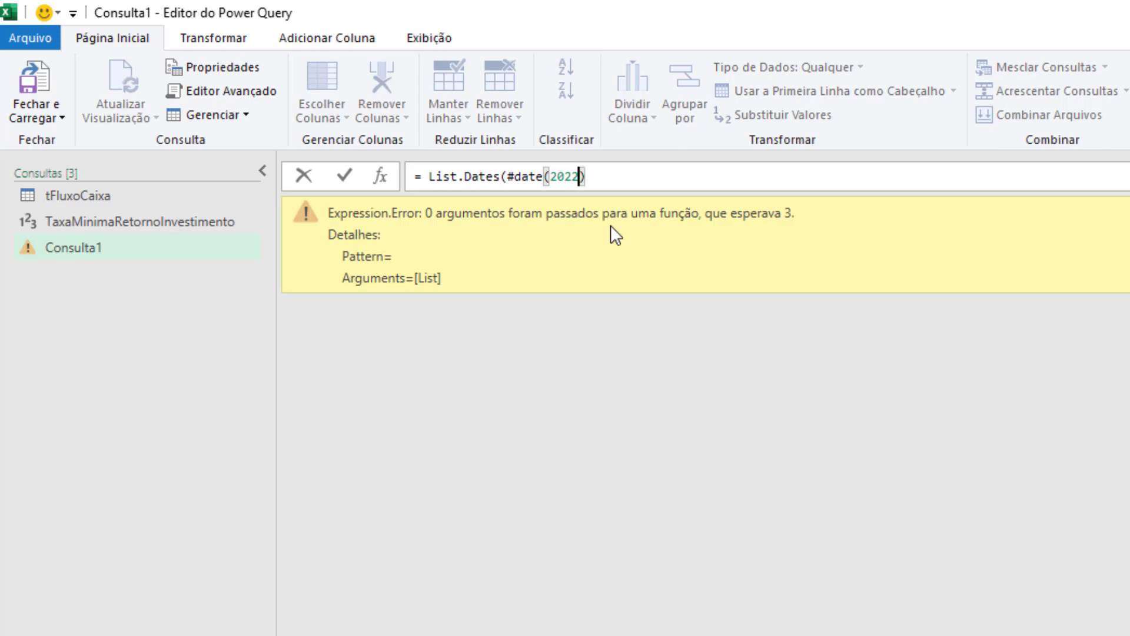
pyautogui.write('1,1')
pyautogui.press('Right')
pyautogui.moveTo(508, 176); pyautogui.dragTo(615, 177)
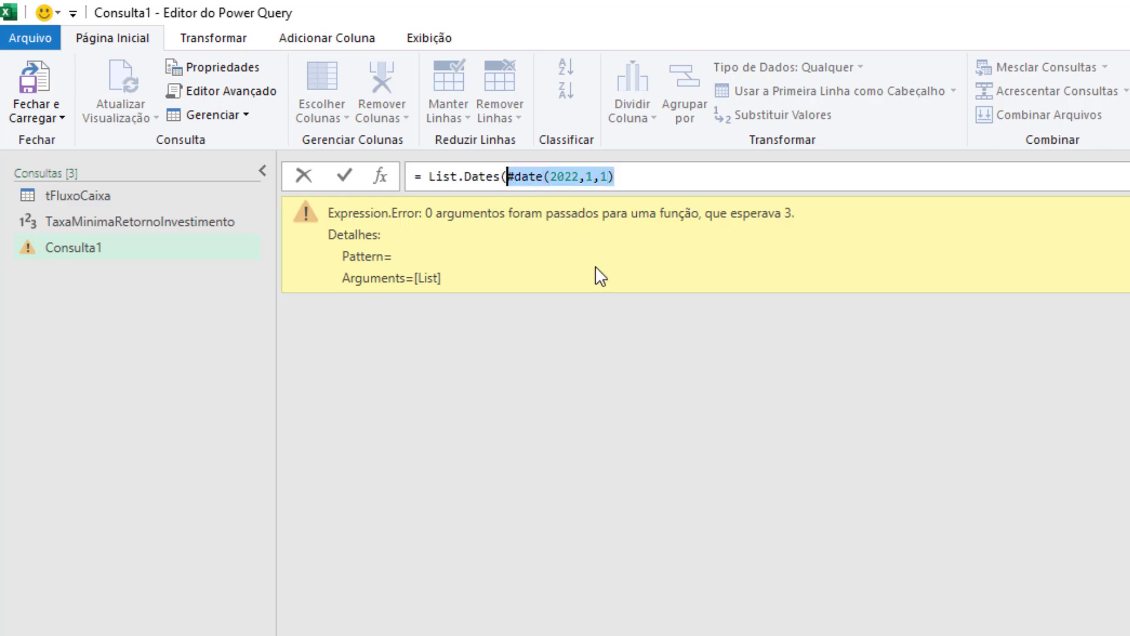
pyautogui.click(631, 180)
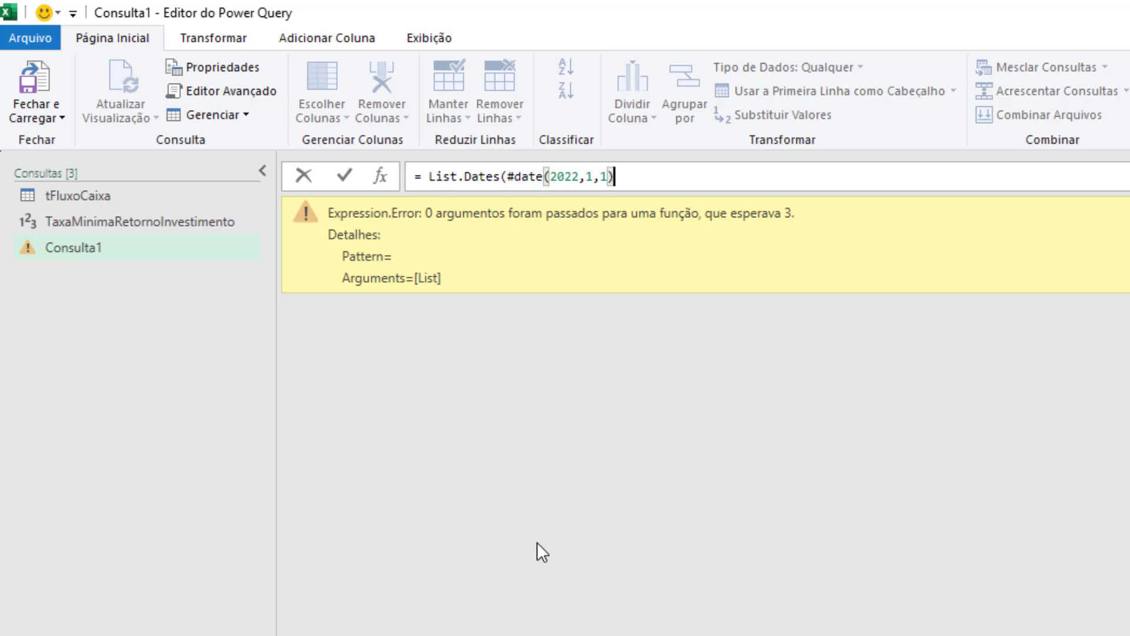
# - Complete the List.Dates formula with a count of 608 and a step of #duration(1,0,0,0), and apply it
pyautogui.write(',')
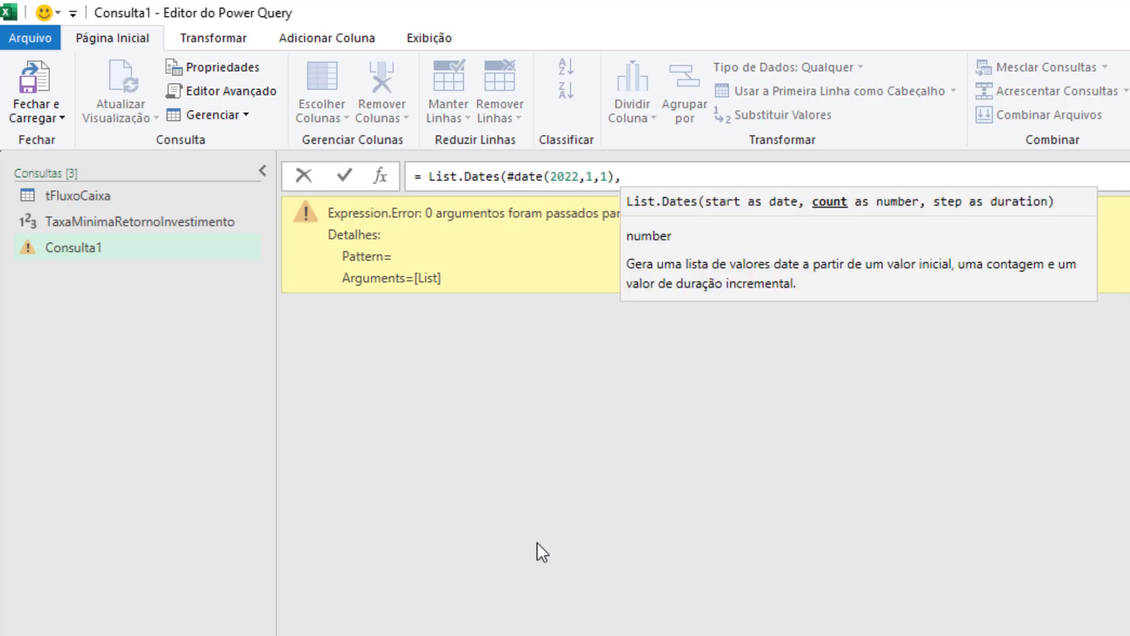
pyautogui.write(' 608')
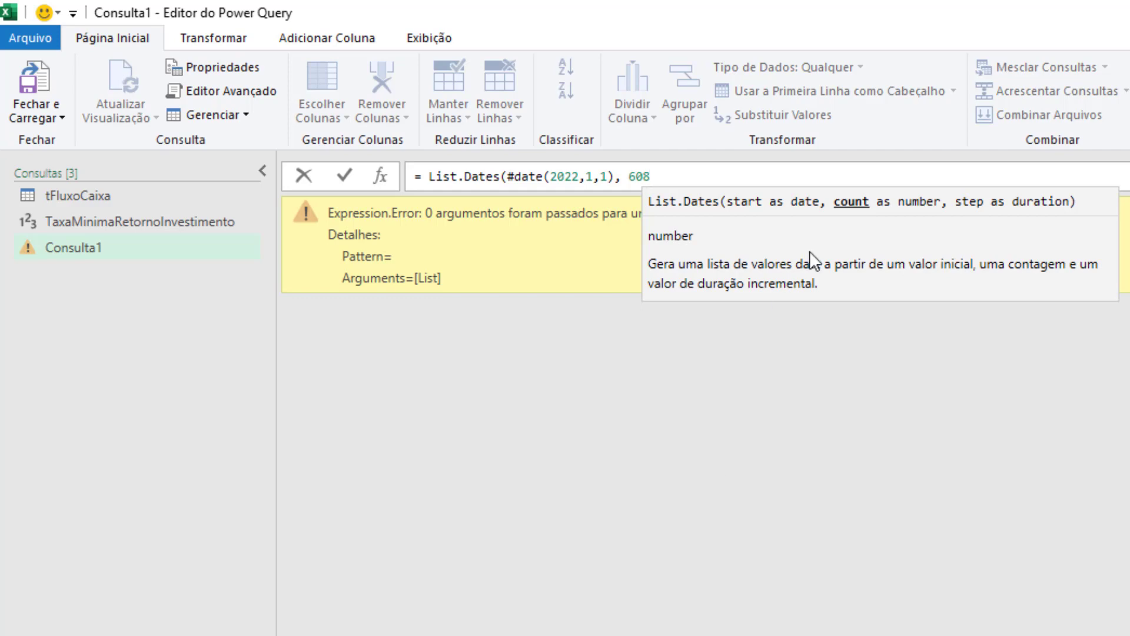
pyautogui.write(',')
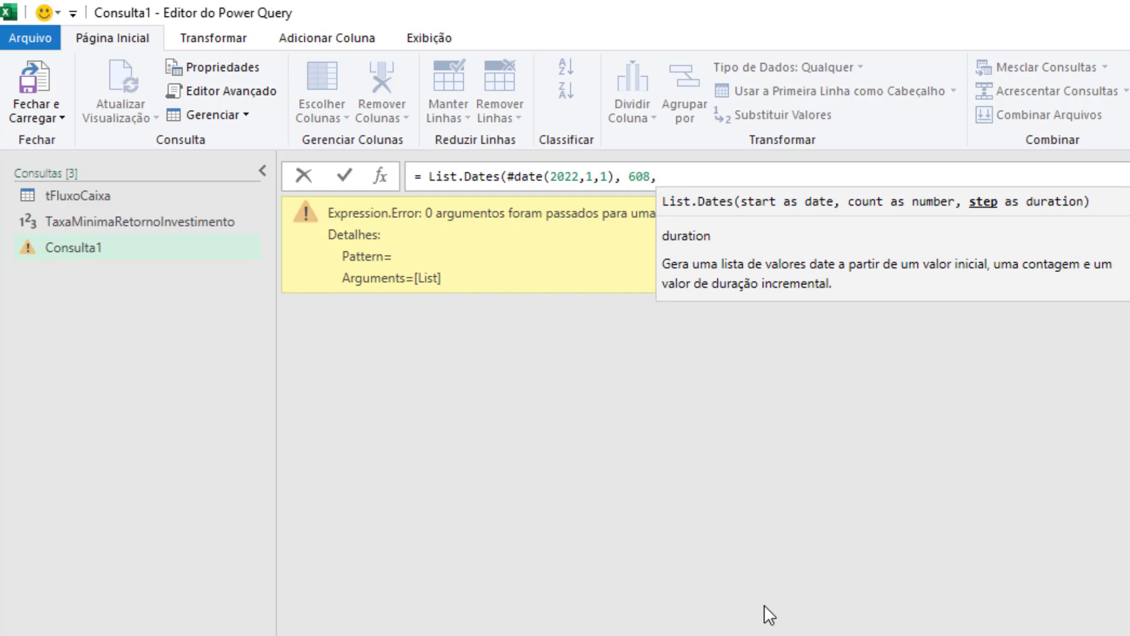
pyautogui.write(' #dur')
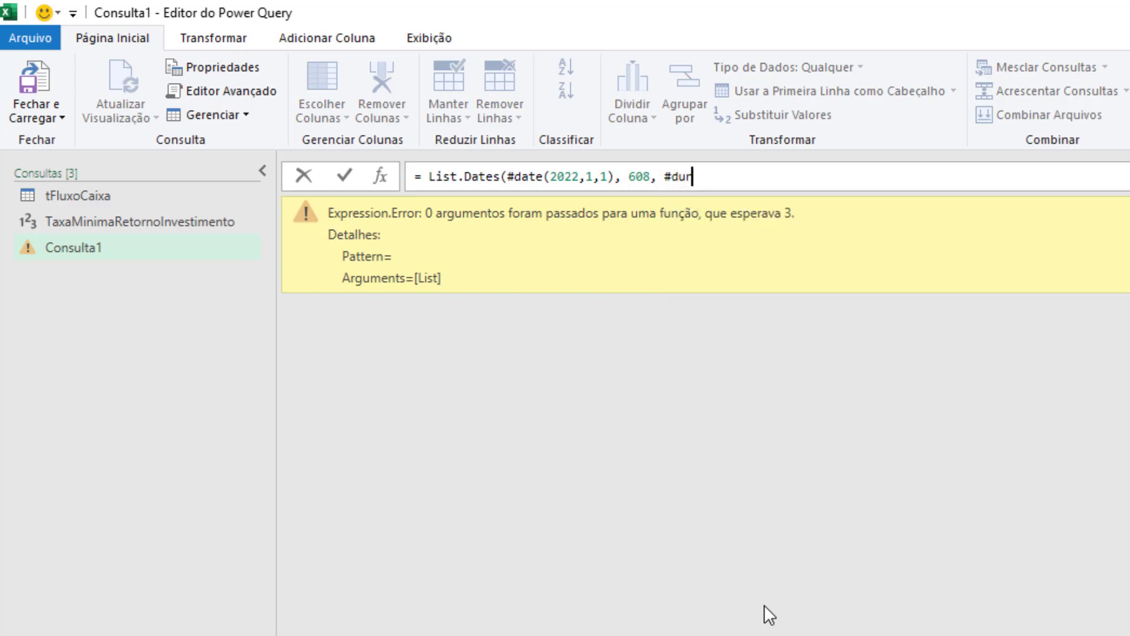
pyautogui.write('ation(1,0,0,')
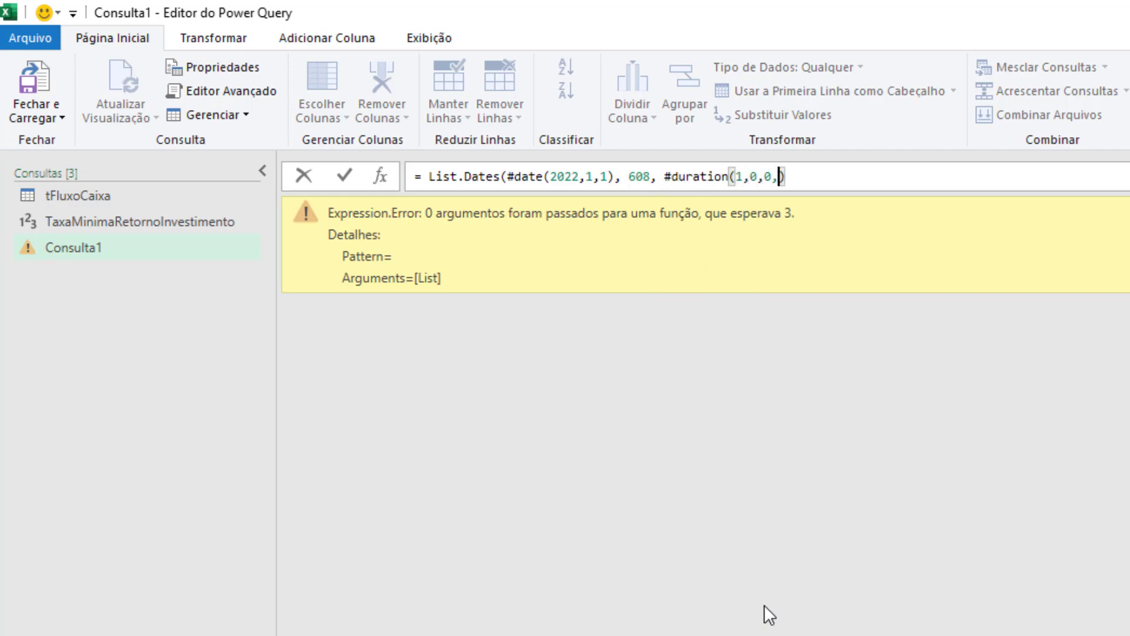
pyautogui.write('0')
pyautogui.doubleClick(741, 177)
pyautogui.click(877, 179)
pyautogui.write(')')
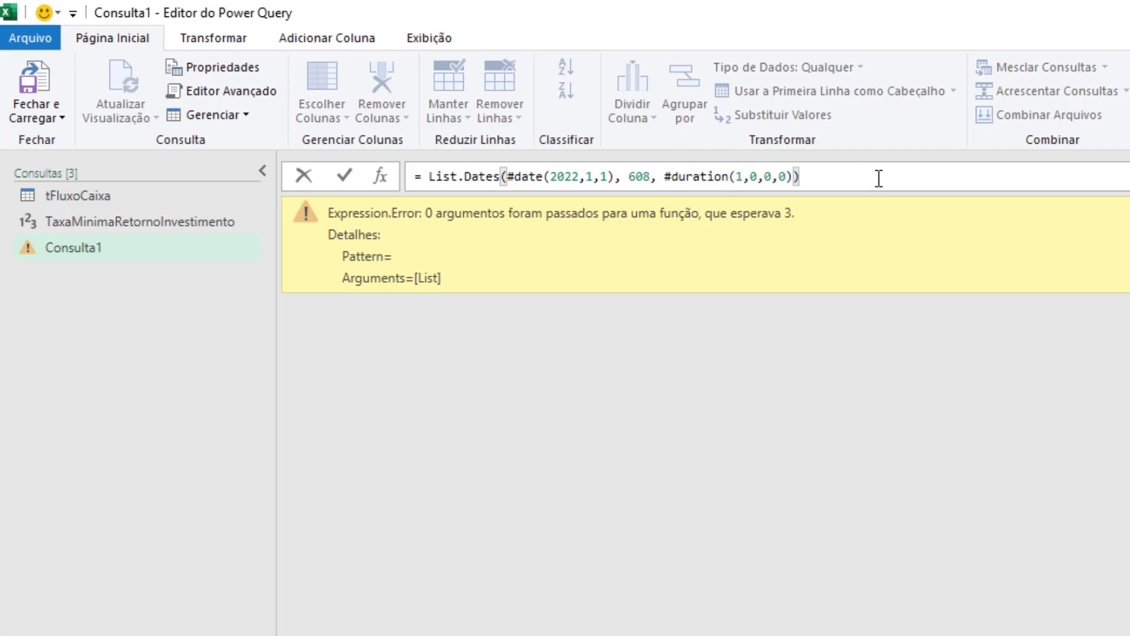
pyautogui.press('Return')
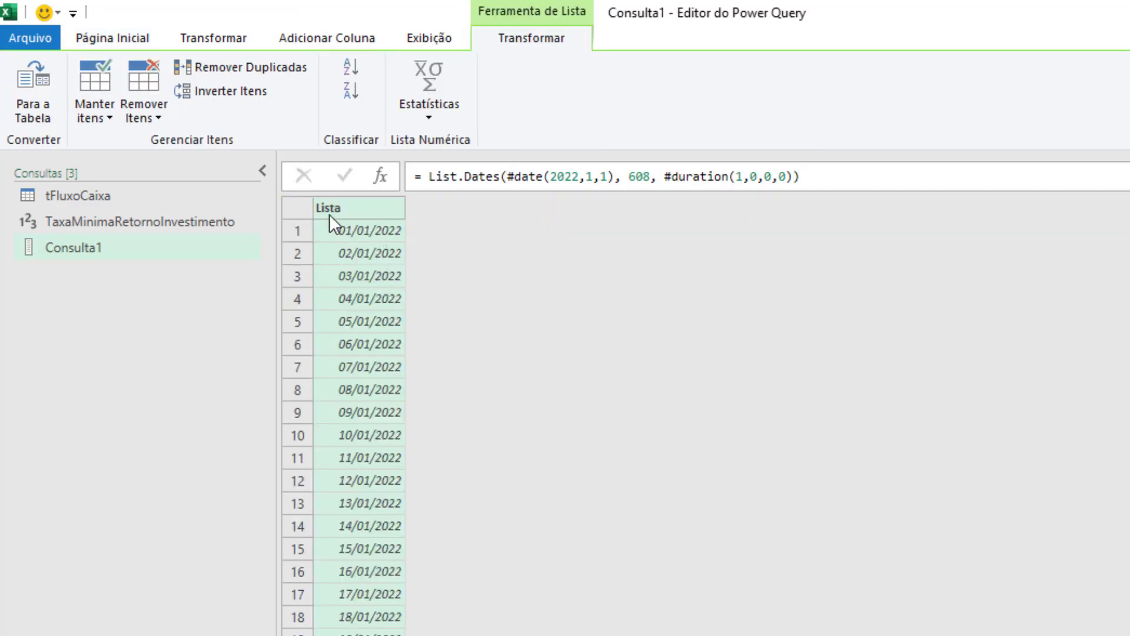
# - Convert the generated date list to a table with no delimiter (Nenhum) and rename its column as Data
pyautogui.scroll(-20, 383, 390)
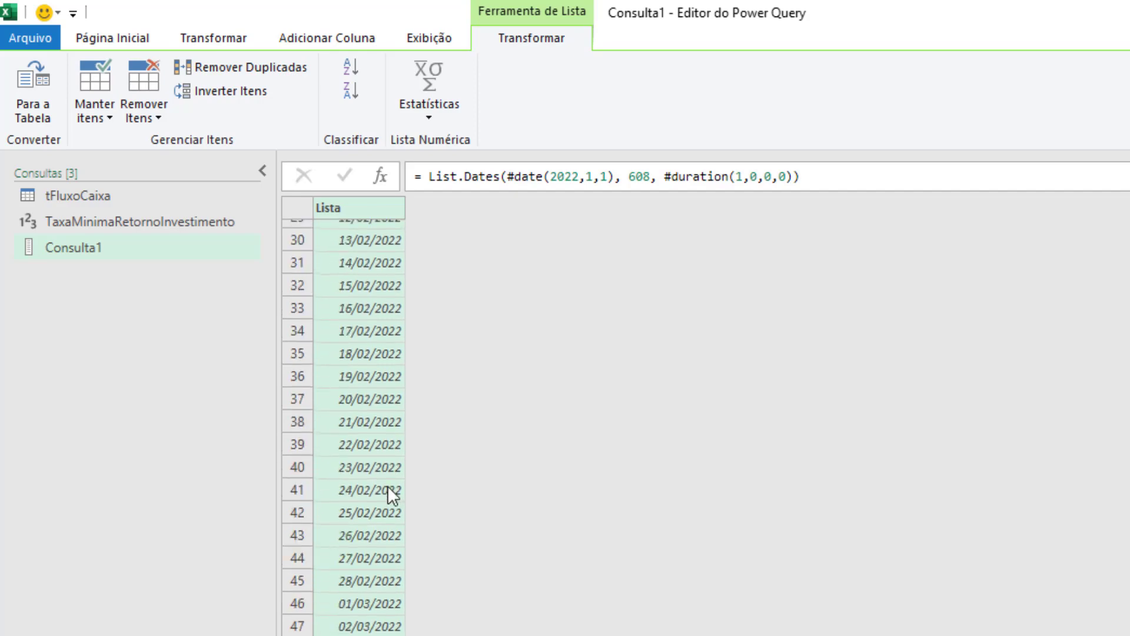
pyautogui.scroll(-15, 389, 491)
pyautogui.scroll(20, 389, 488)
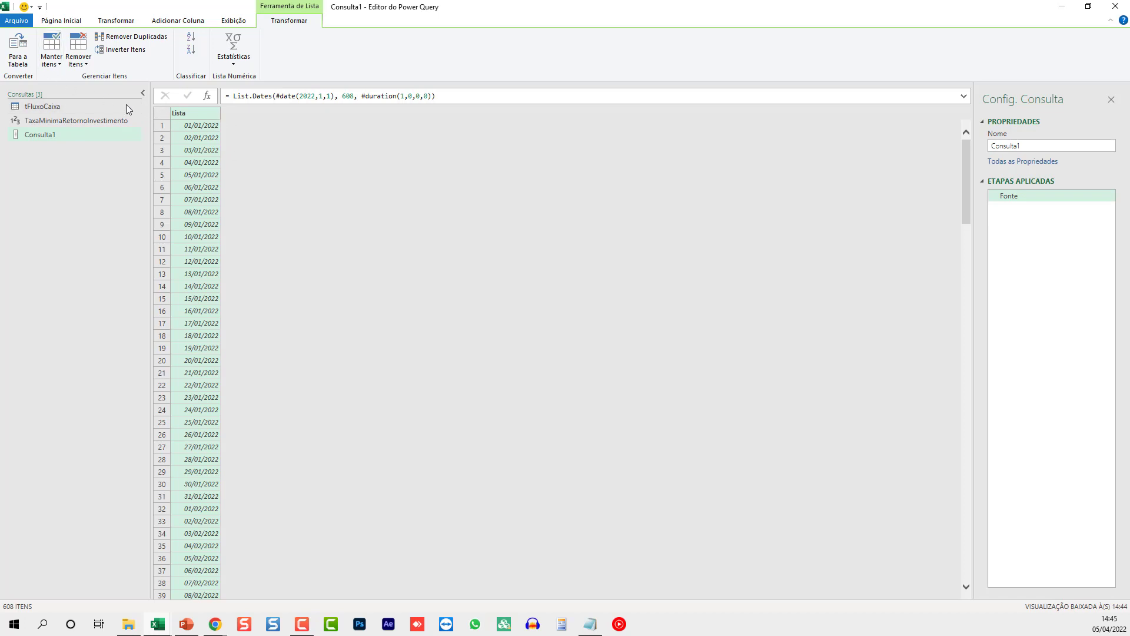
pyautogui.click(17, 51)
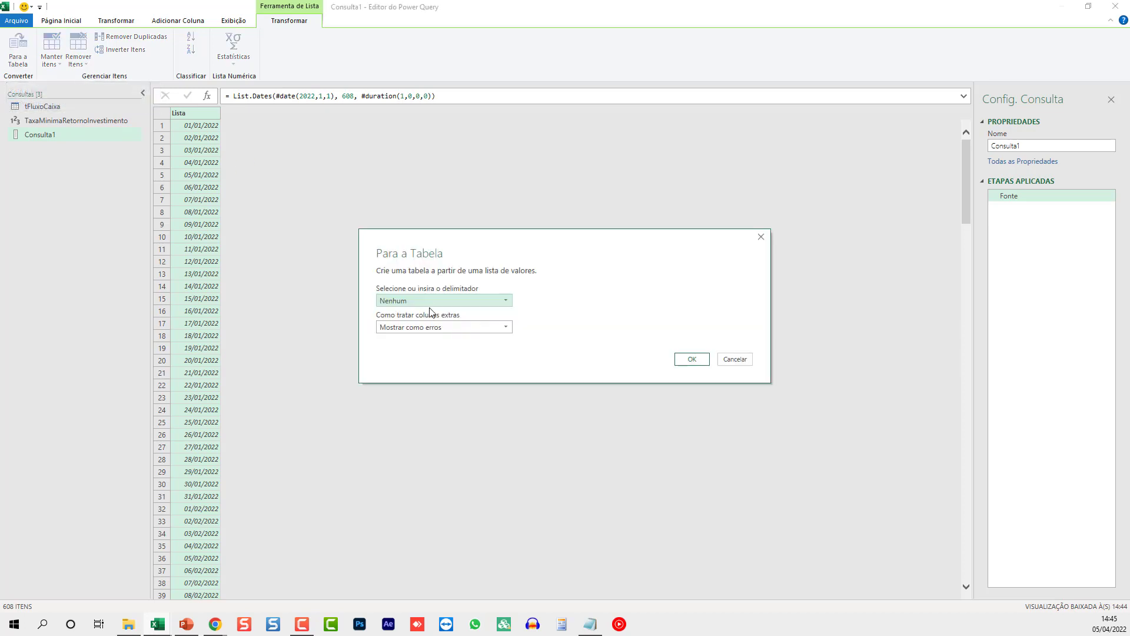
pyautogui.click(687, 360)
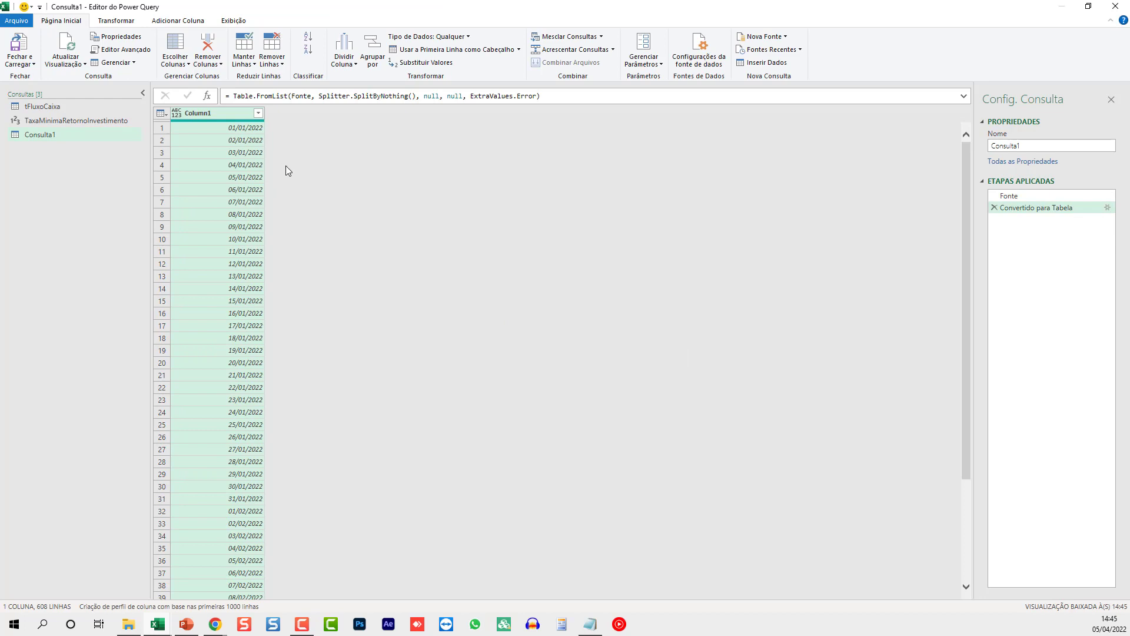
pyautogui.doubleClick(213, 112)
pyautogui.write('Data')
pyautogui.press('Return')
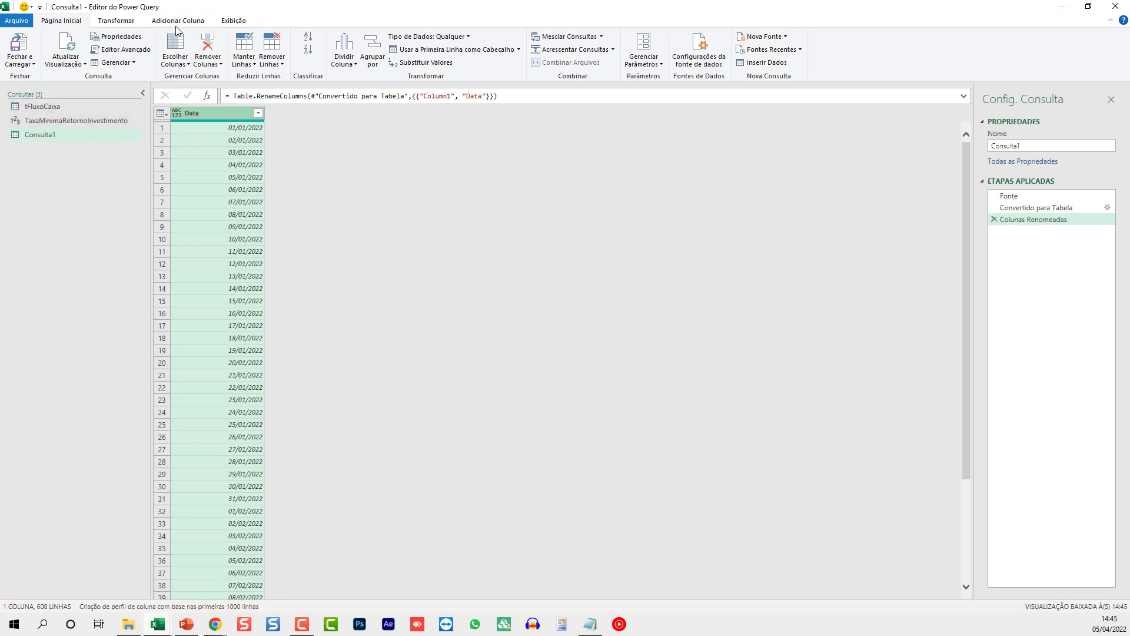
# - Rename the query Consulta1 as tCalendario
pyautogui.doubleClick(55, 136)
pyautogui.write('tCa')
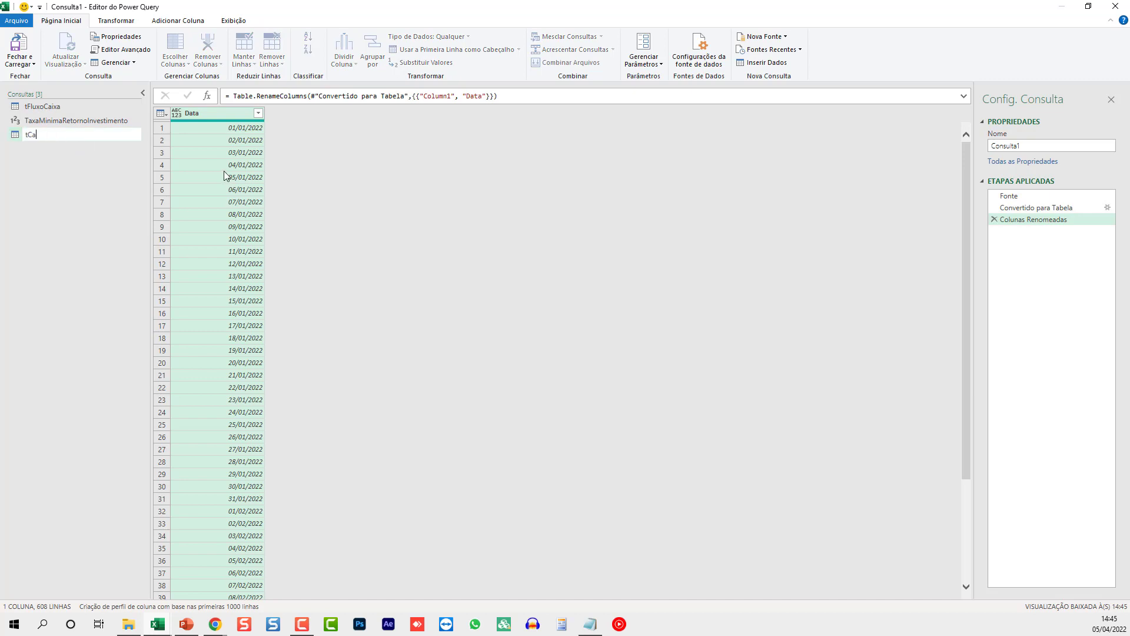
pyautogui.write('lendario')
pyautogui.press('Return')
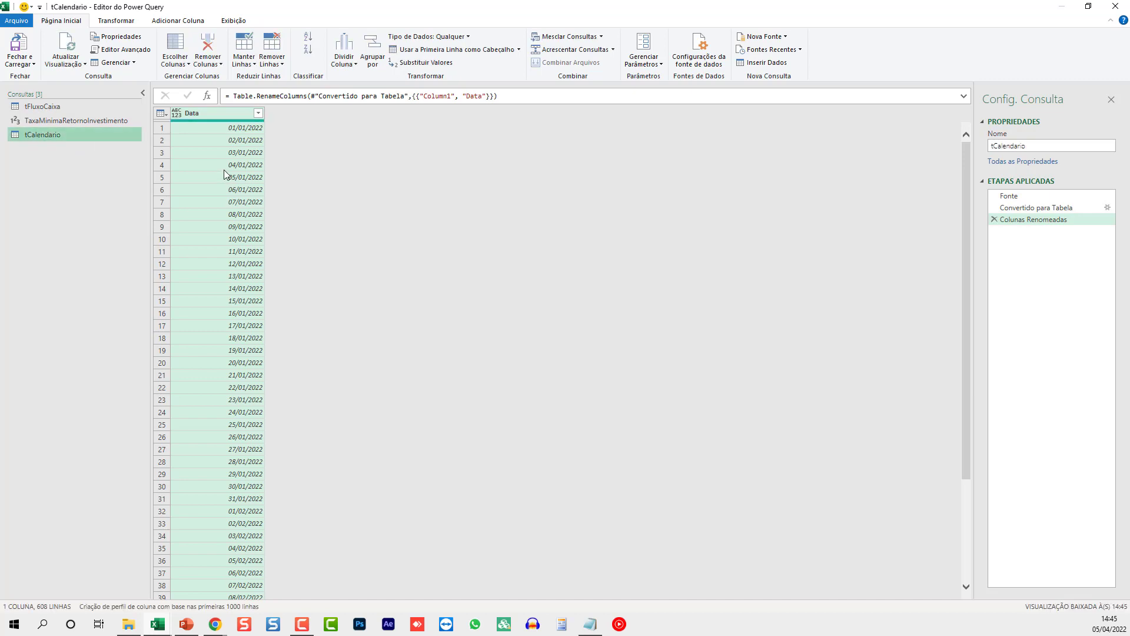
# - Start a custom column in tCalendario and name it AnoMes
pyautogui.click(227, 165)
pyautogui.click(176, 21)
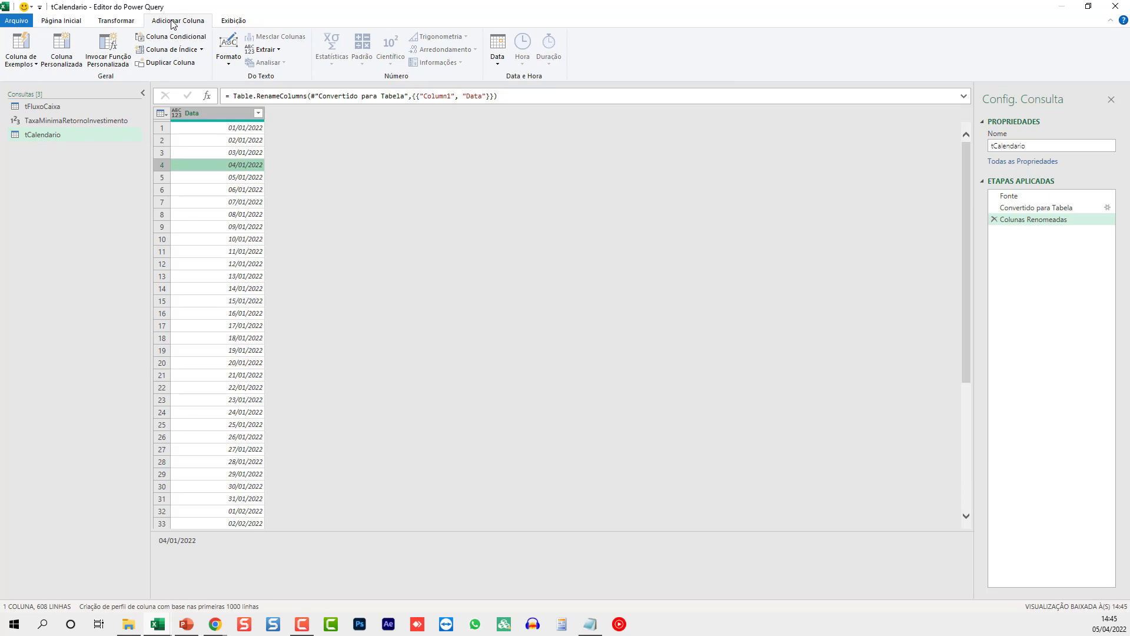
pyautogui.click(64, 50)
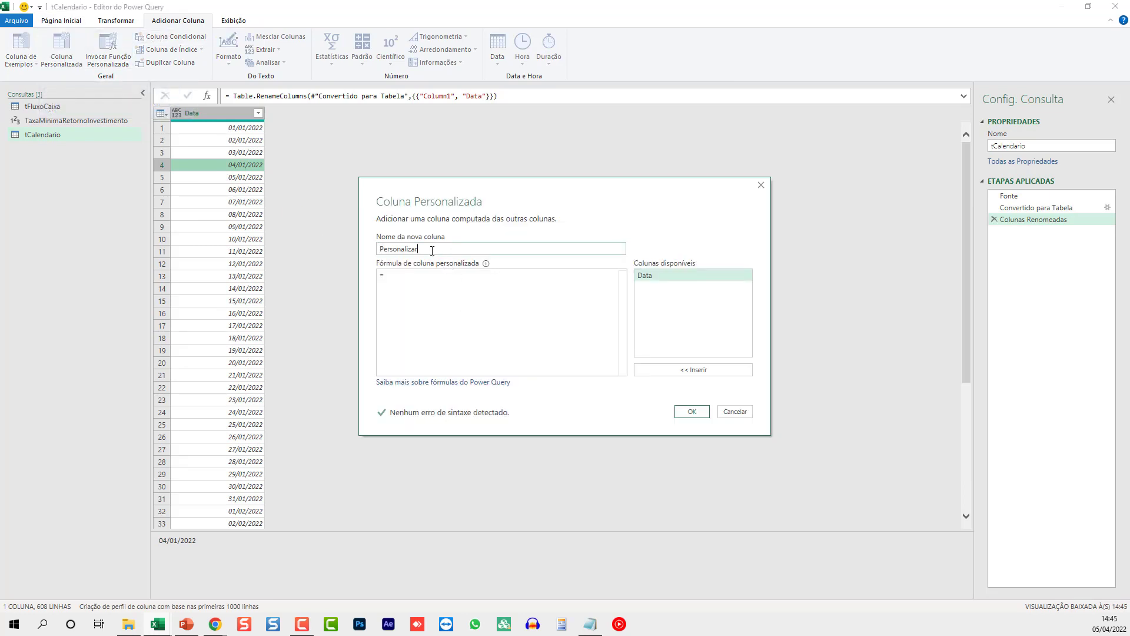
pyautogui.doubleClick(432, 251)
pyautogui.write('AnoMes')
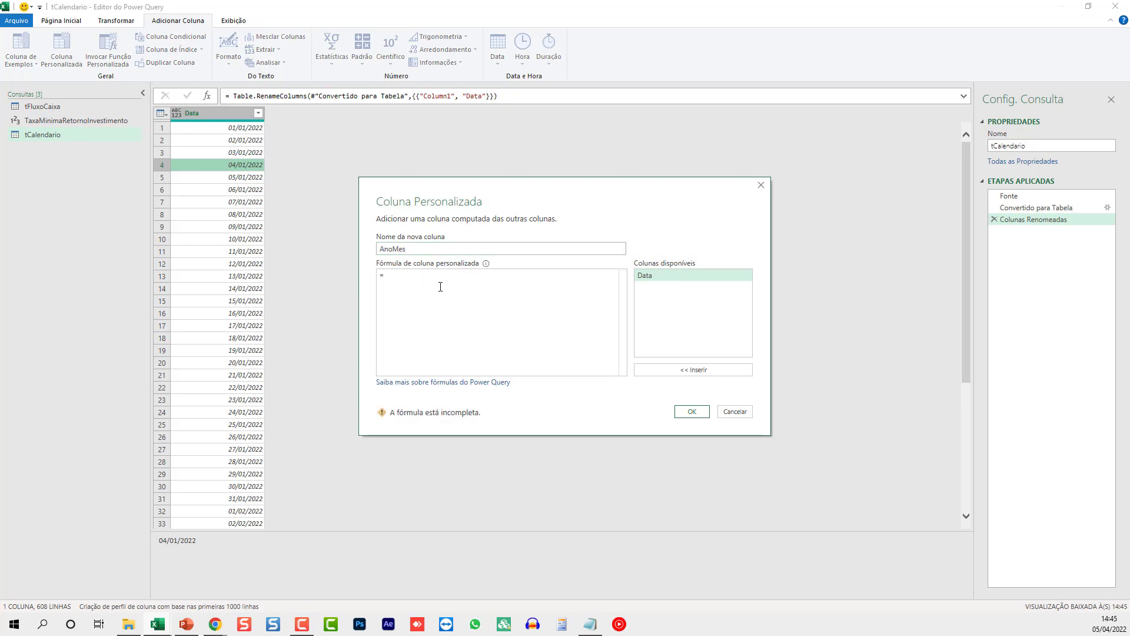
# - Begin the AnoMes column formula with the function call Number.toText(
pyautogui.write('Numte')
pyautogui.press('BackSpace')
pyautogui.press('BackSpace')
pyautogui.write('ber')
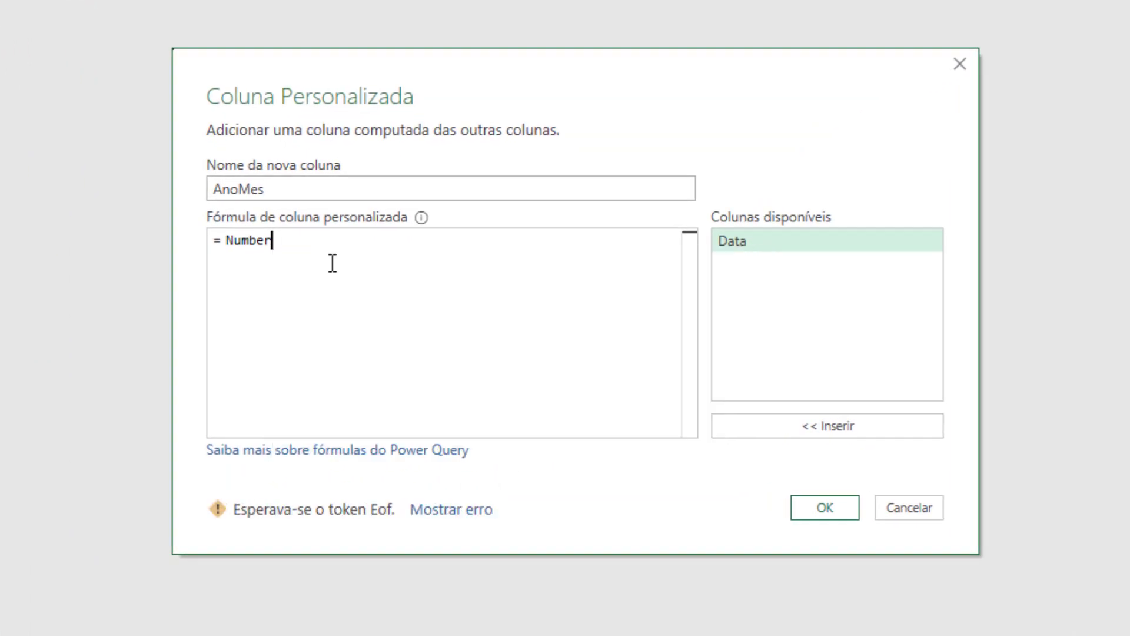
pyautogui.write('.to')
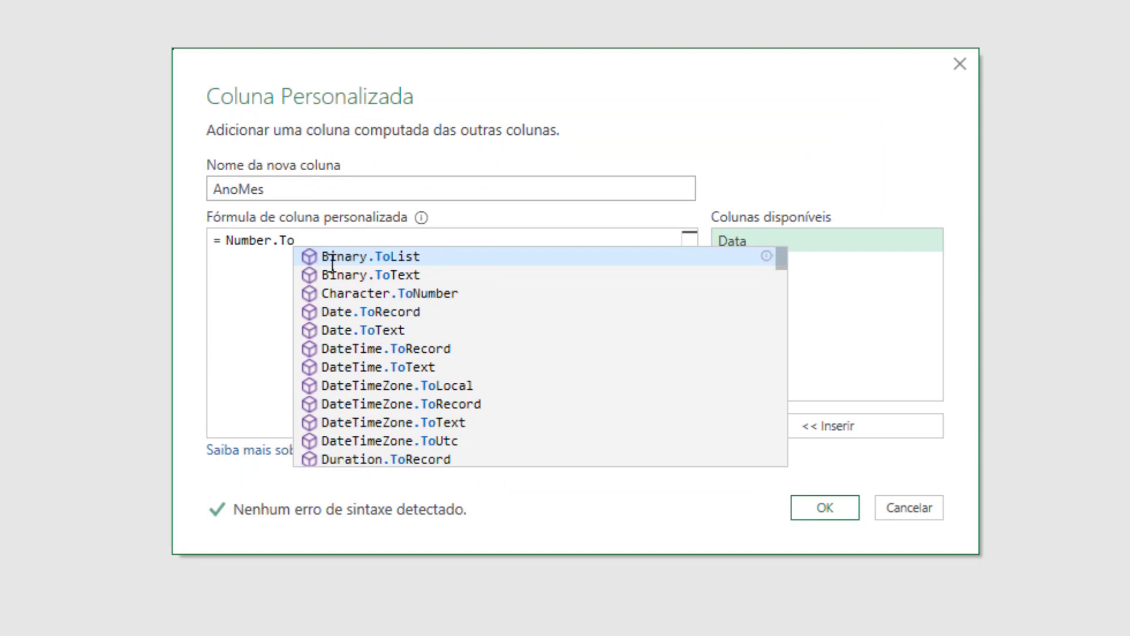
pyautogui.press('BackSpace')
pyautogui.press('BackSpace')
pyautogui.press('BackSpace')
pyautogui.write('.toText')
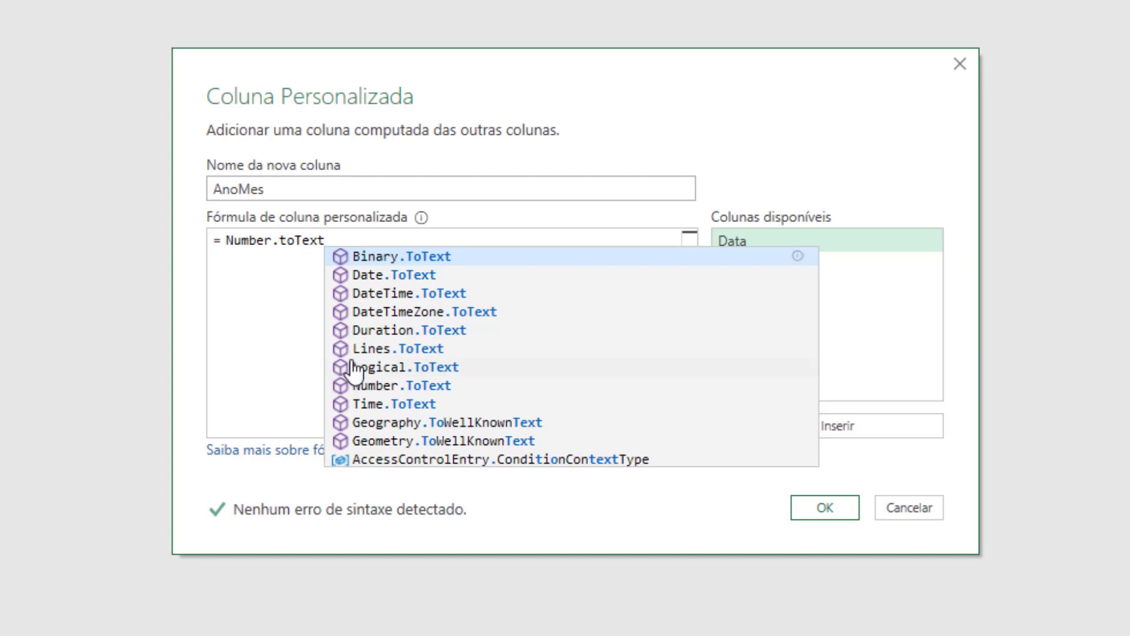
pyautogui.write('(')
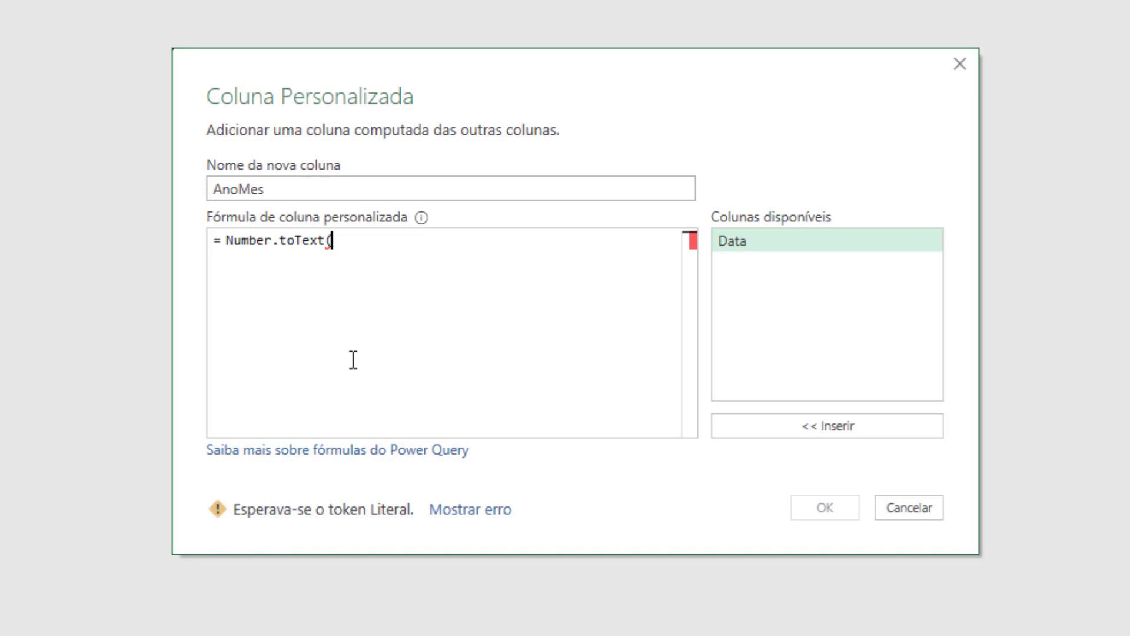
# - Nest Date.Year([Data]) inside the text conversion and close both parentheses of the AnoMes formula
pyautogui.write('Date.Y')
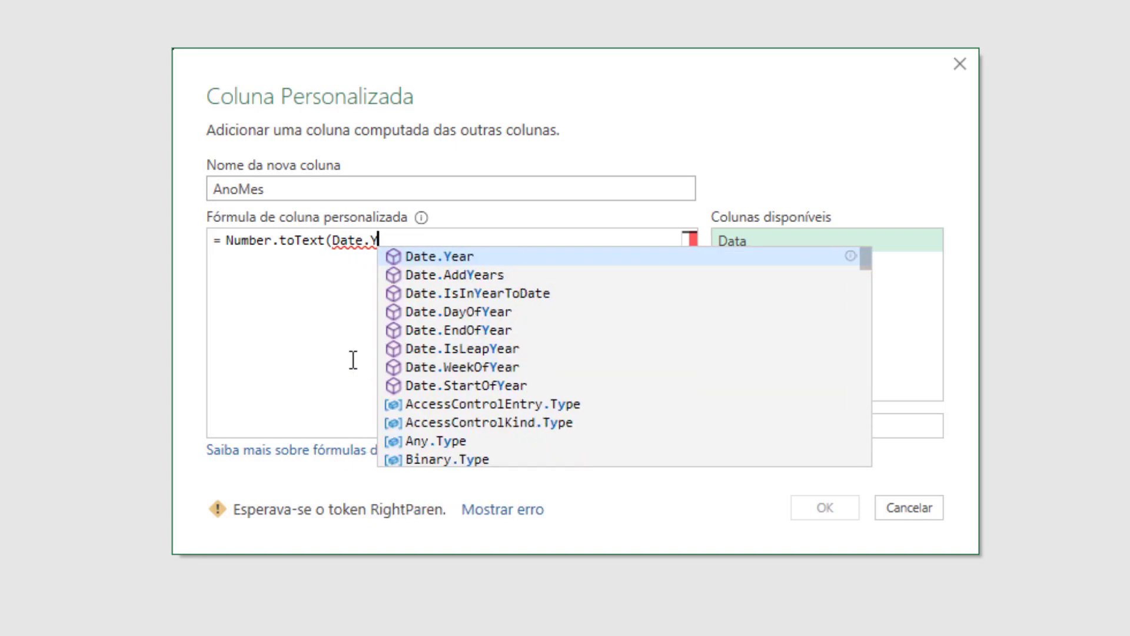
pyautogui.write('ear')
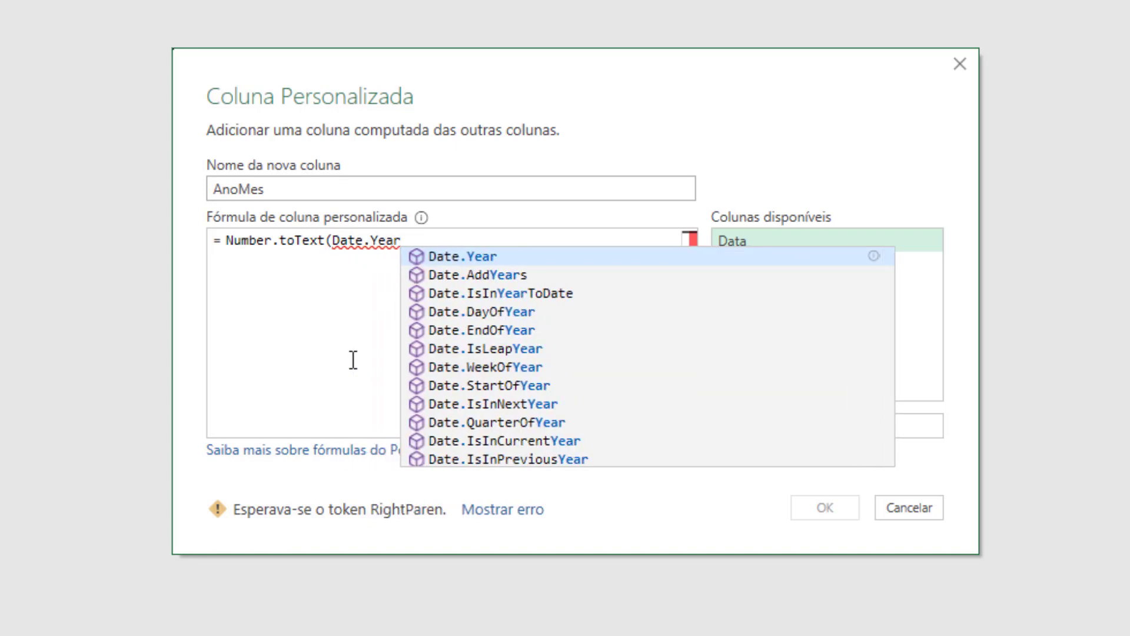
pyautogui.write('(')
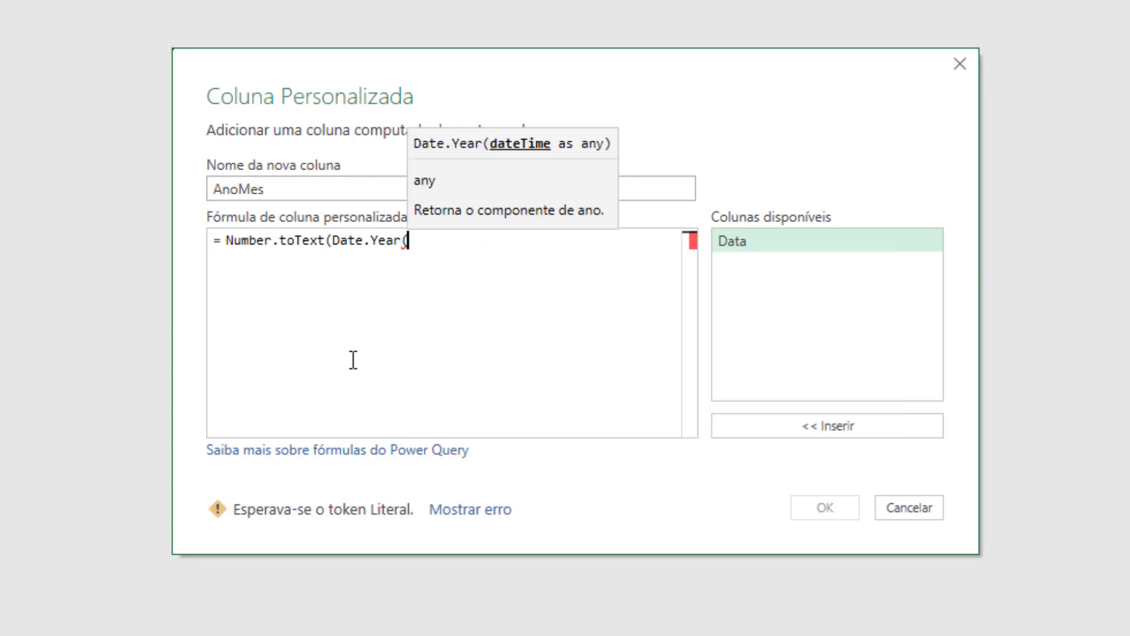
pyautogui.doubleClick(759, 241)
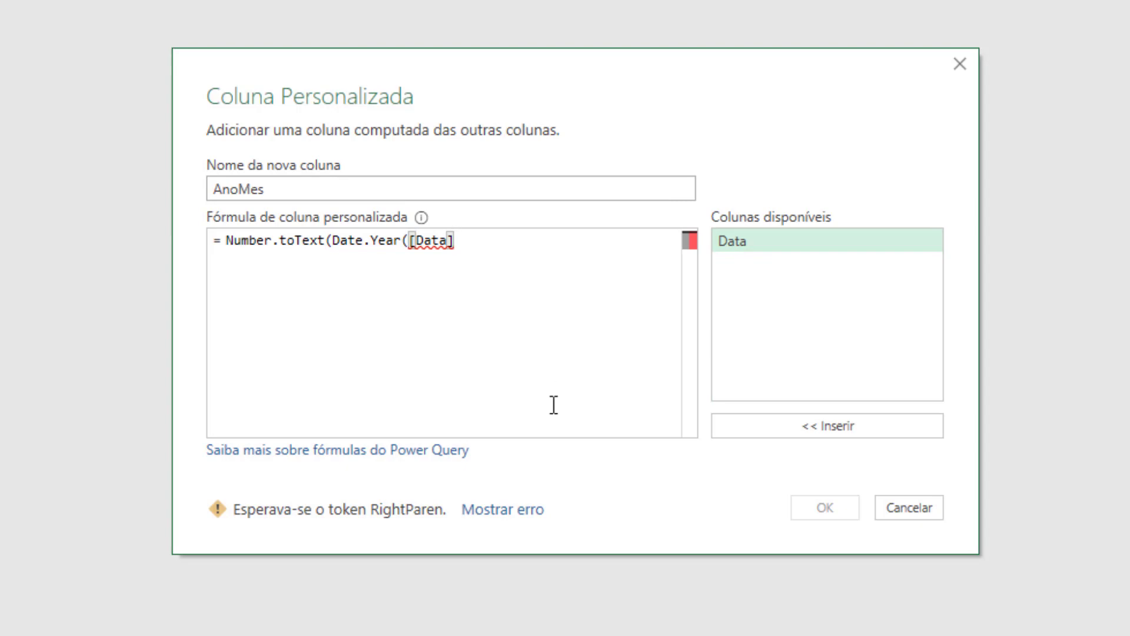
pyautogui.write('))')
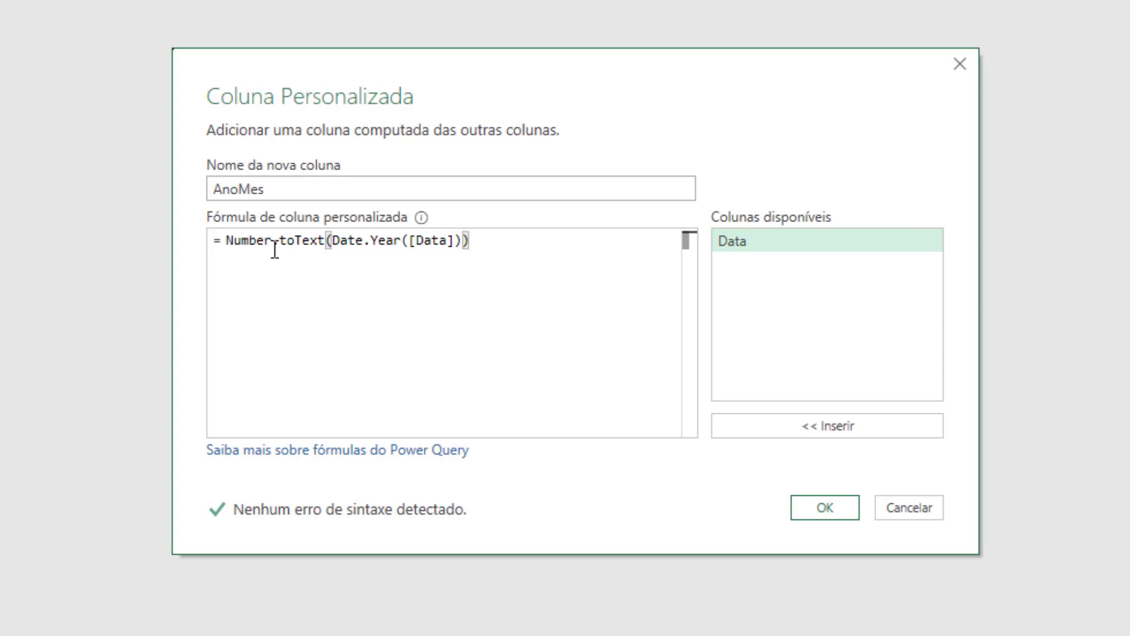
# - Review the Date.Year([Data]) argument in the AnoMes formula and create the custom column
pyautogui.click(339, 243)
pyautogui.moveTo(342, 243); pyautogui.dragTo(462, 241)
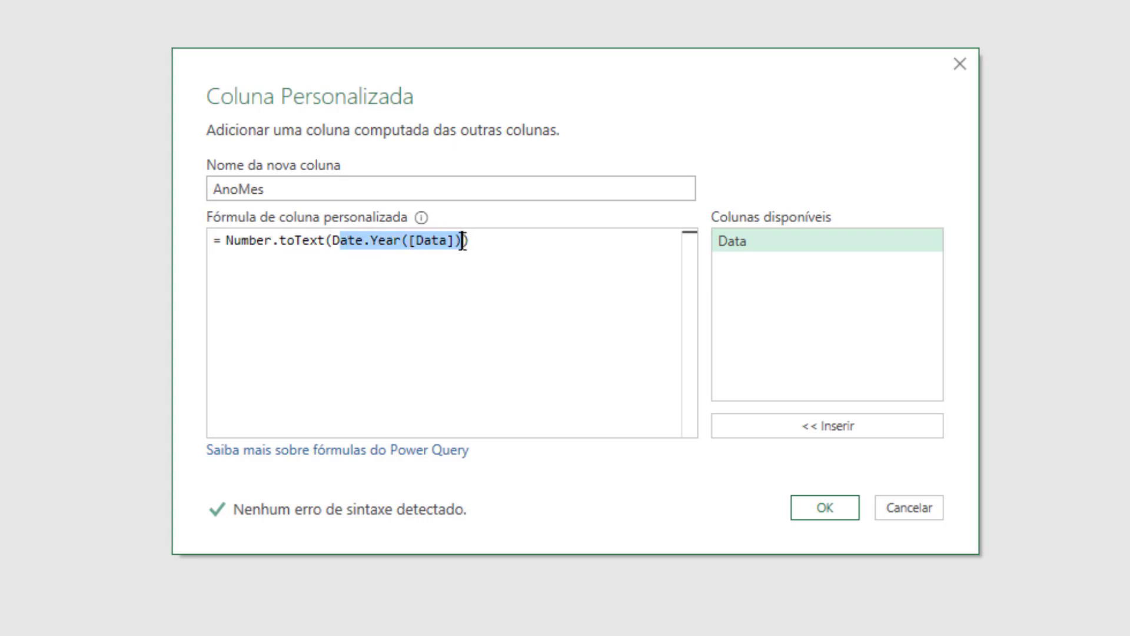
pyautogui.click(261, 246)
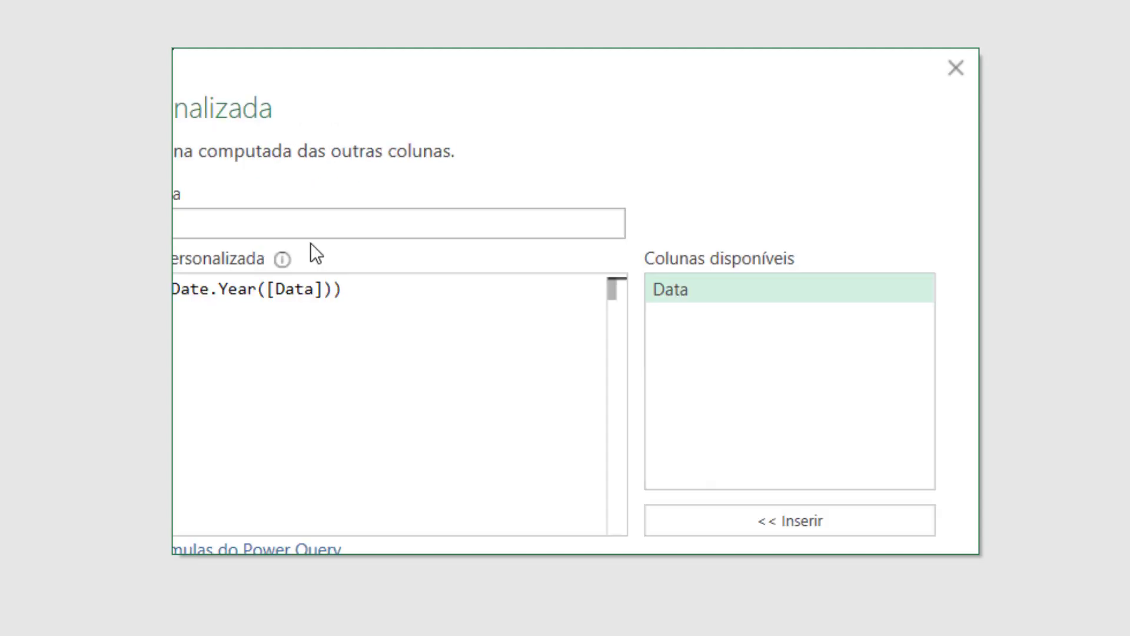
pyautogui.scroll(-2, 310, 243)
pyautogui.click(605, 384)
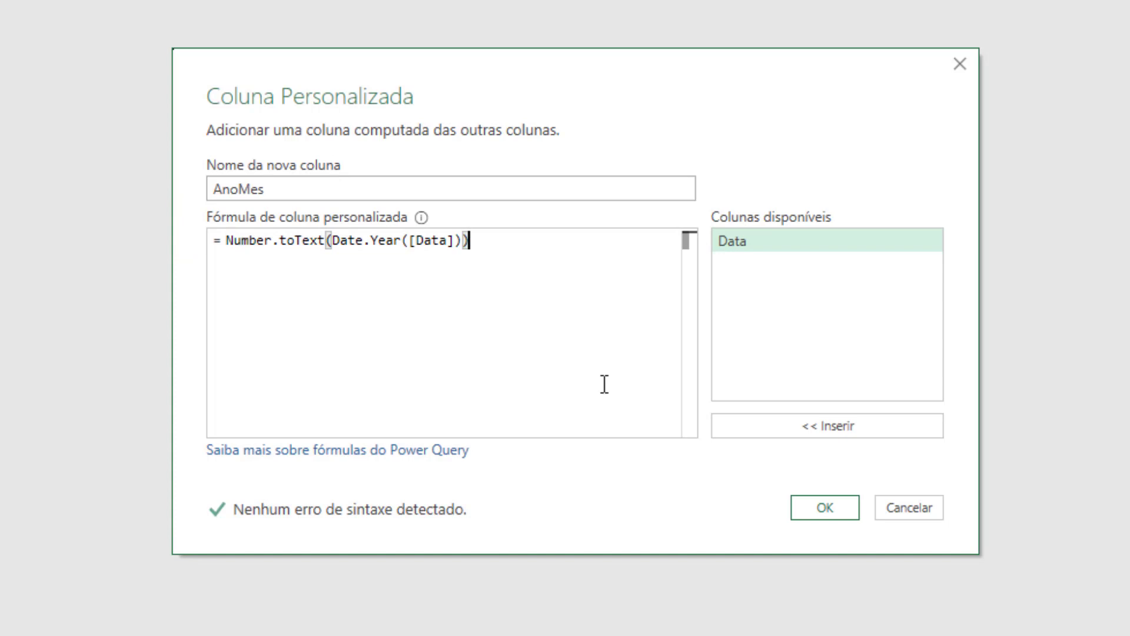
pyautogui.click(825, 508)
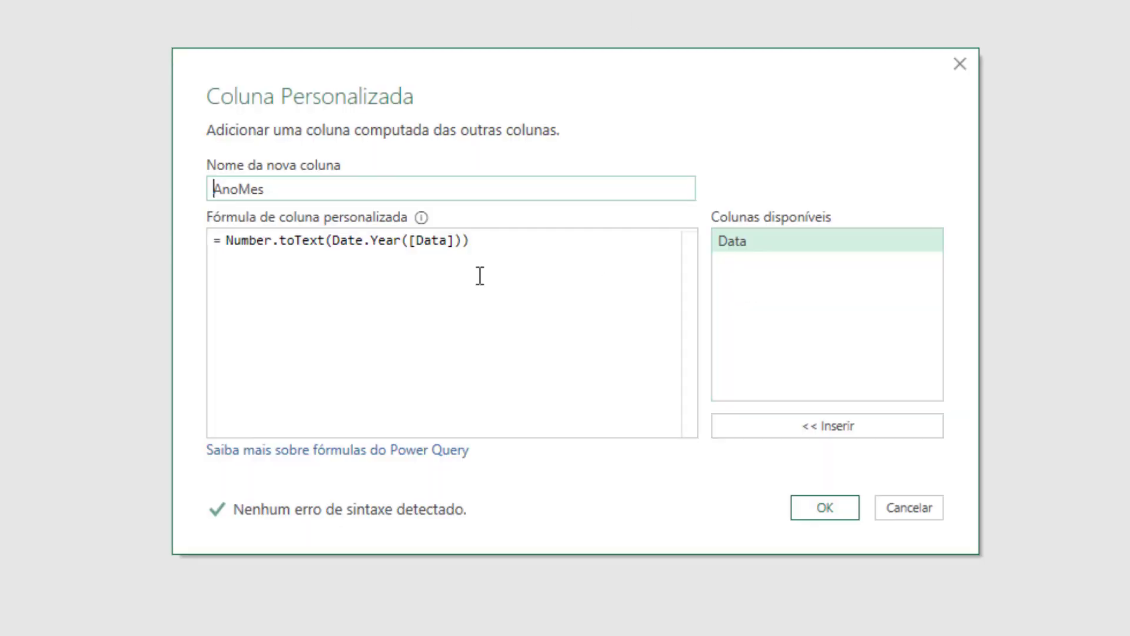
# - Correct the function name in the AnoMes formula to Number.ToText and apply the column
pyautogui.doubleClick(241, 239)
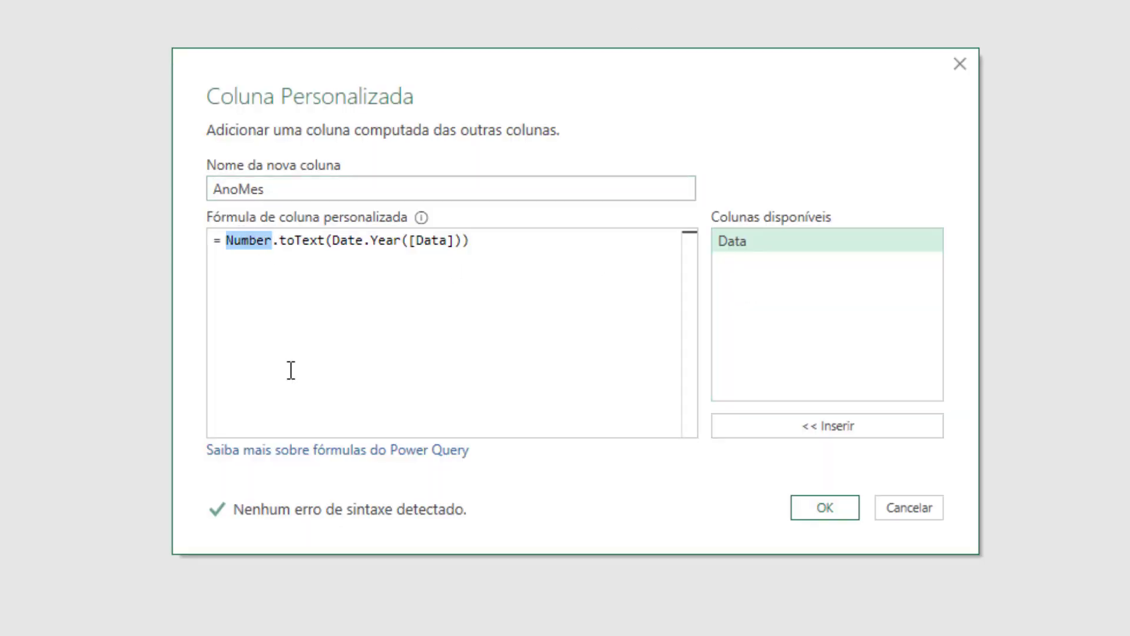
pyautogui.hotkey('ctrl', 'shift', 'Right')
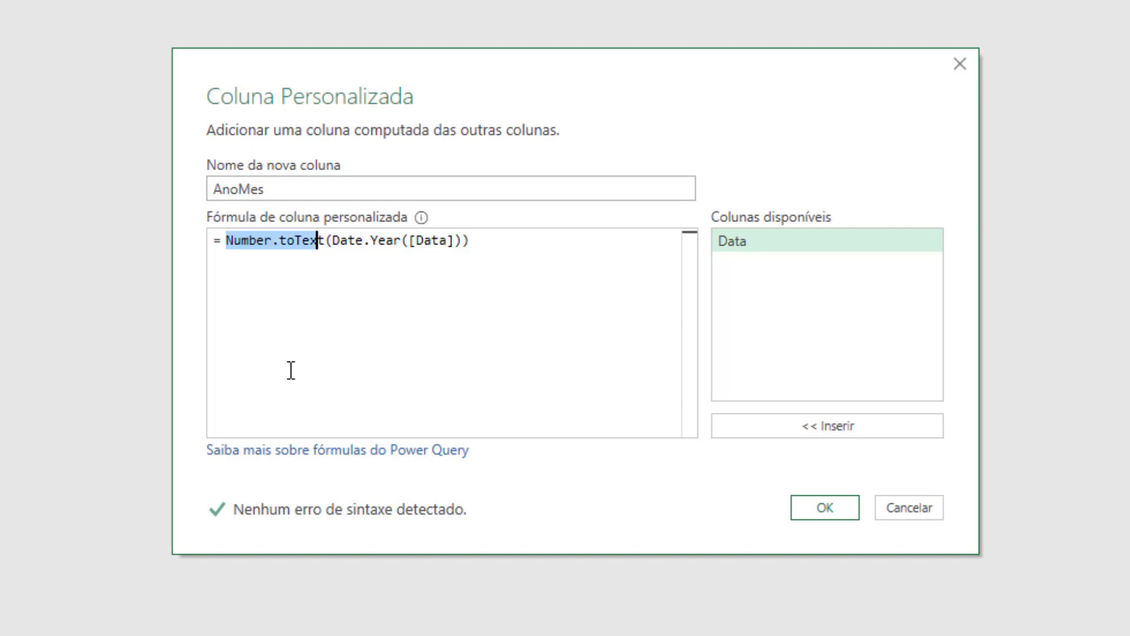
pyautogui.press('BackSpace')
pyautogui.write('Number.T')
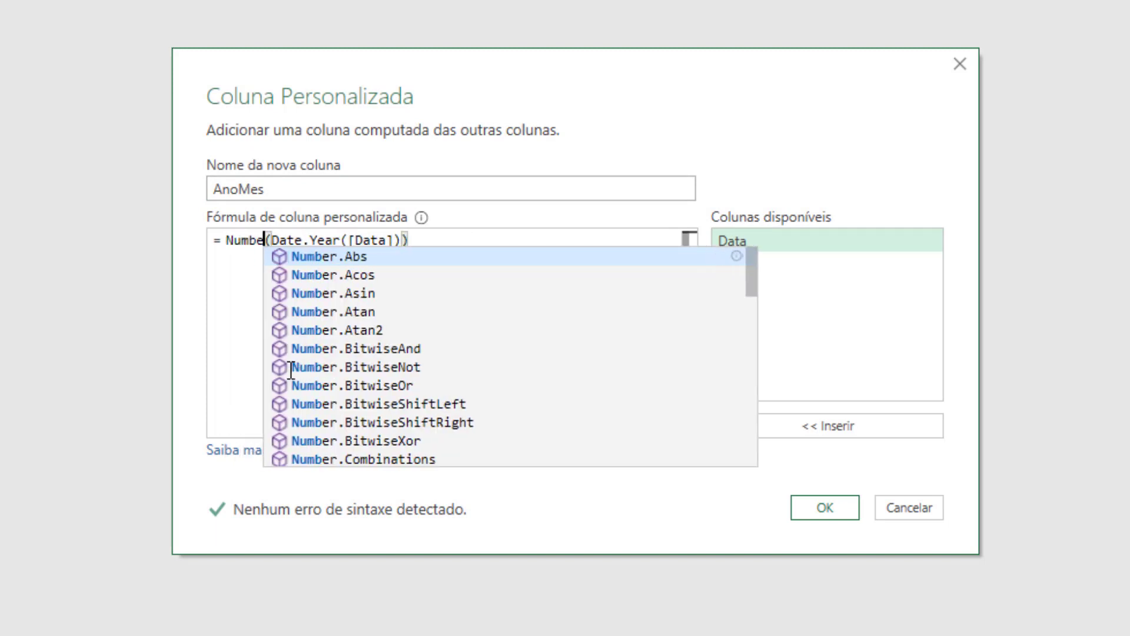
pyautogui.write('oText')
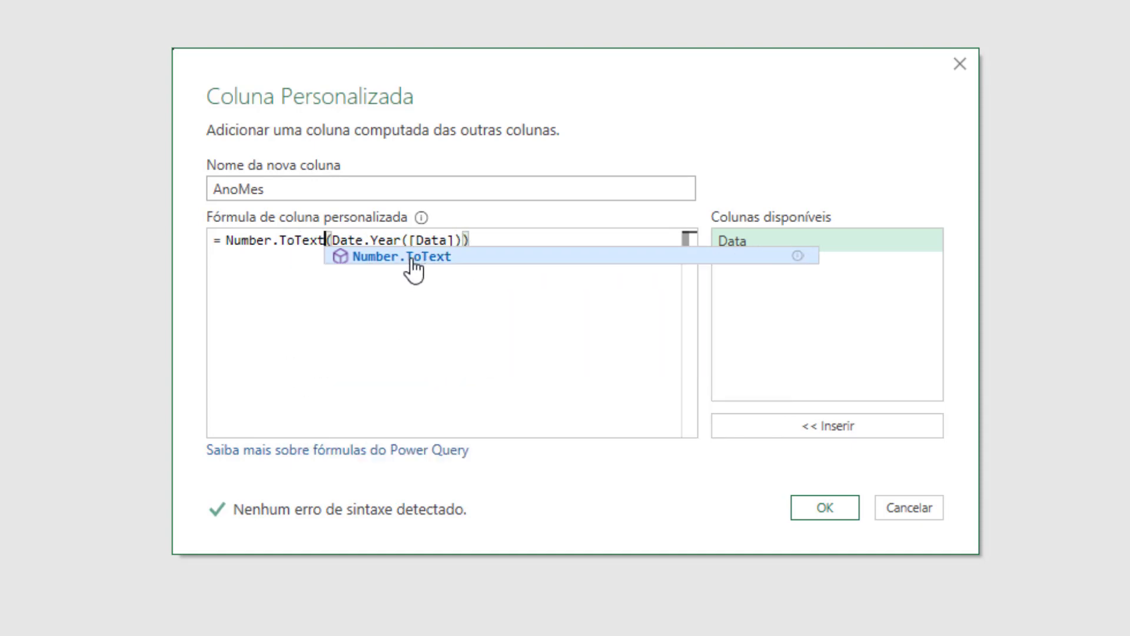
pyautogui.click(285, 241)
pyautogui.click(453, 286)
pyautogui.press('Return')
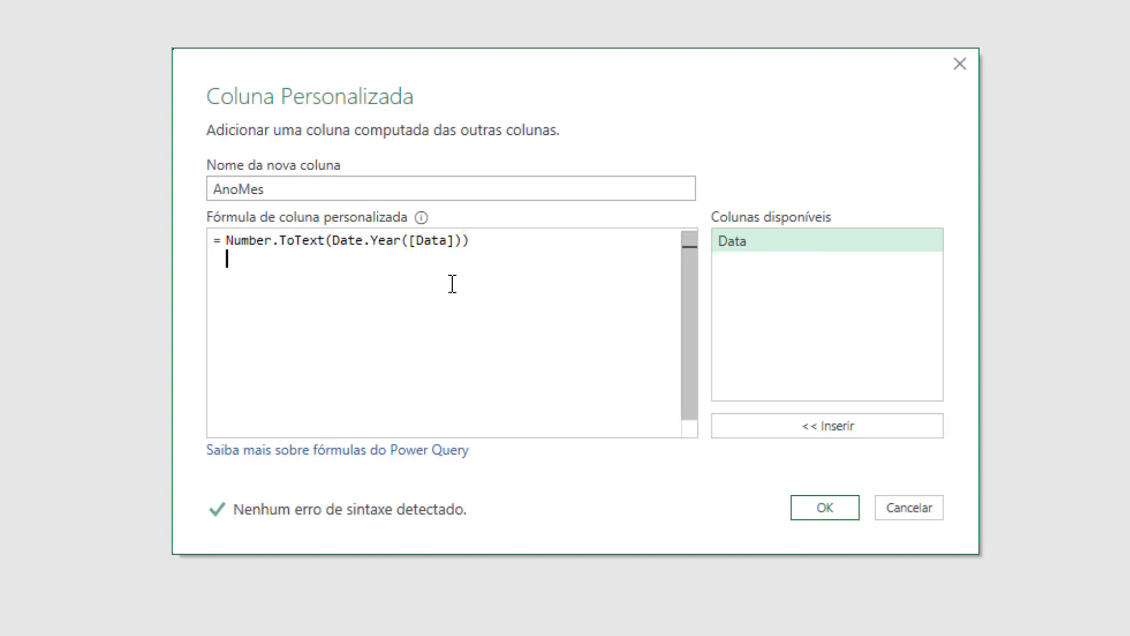
pyautogui.click(806, 494)
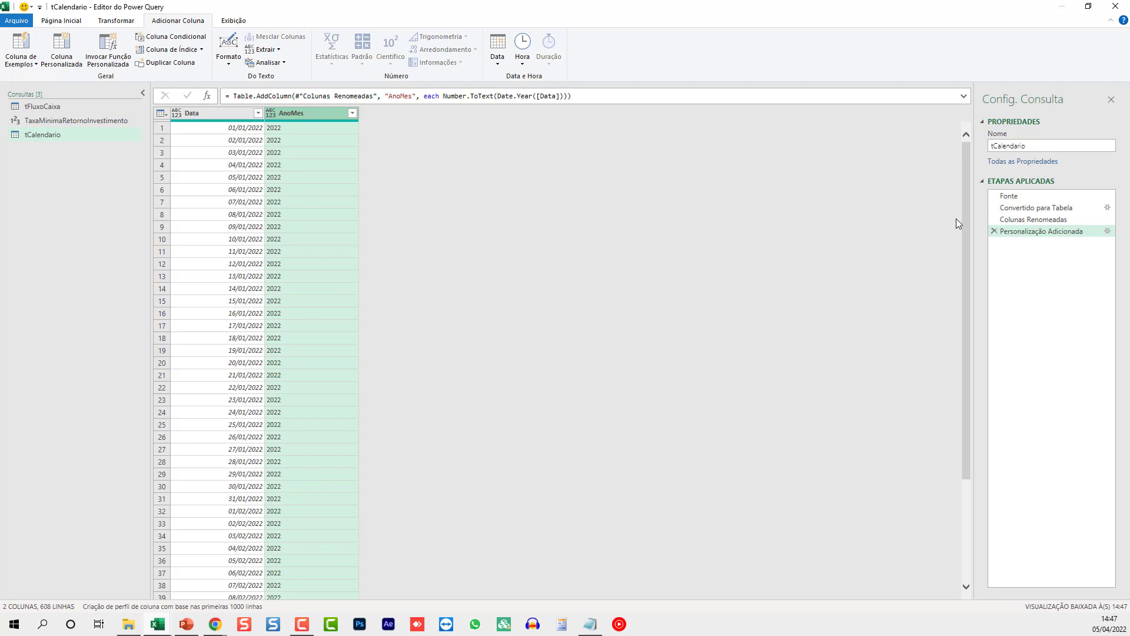
# - Reopen the AnoMes custom column step and append & "/" & after the year expression
pyautogui.click(1107, 231)
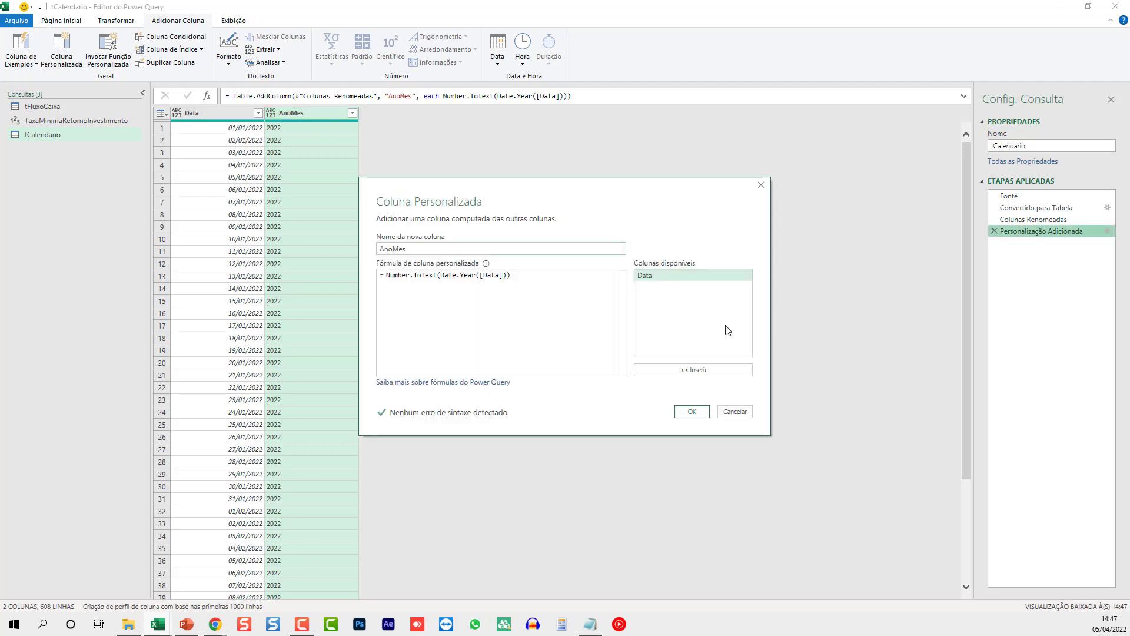
pyautogui.click(525, 273)
pyautogui.write('& ')
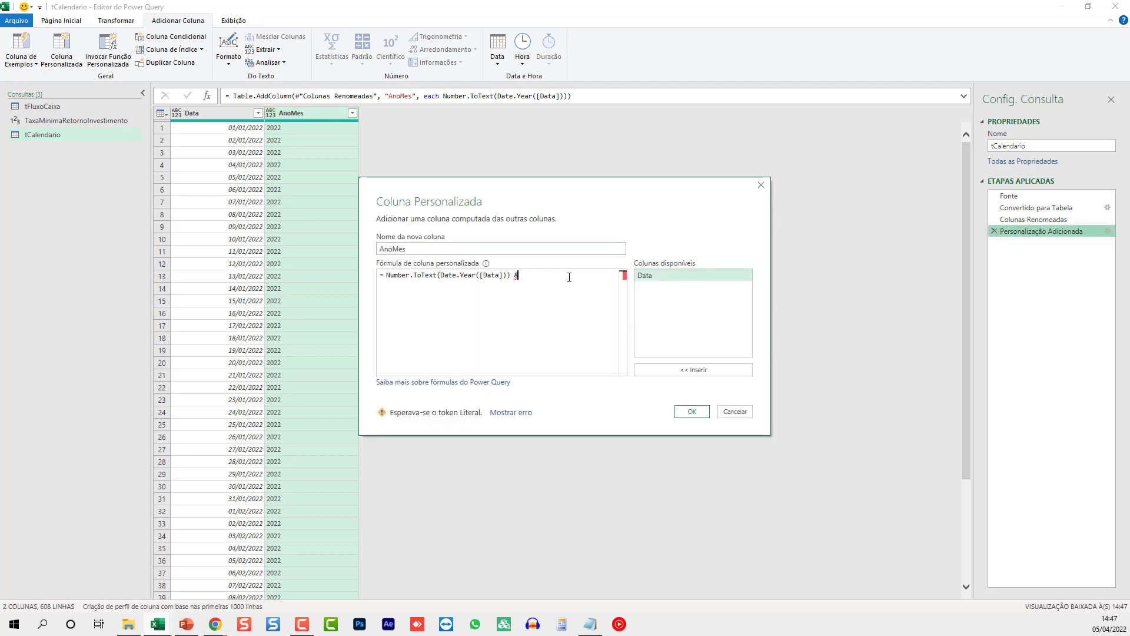
pyautogui.write('""')
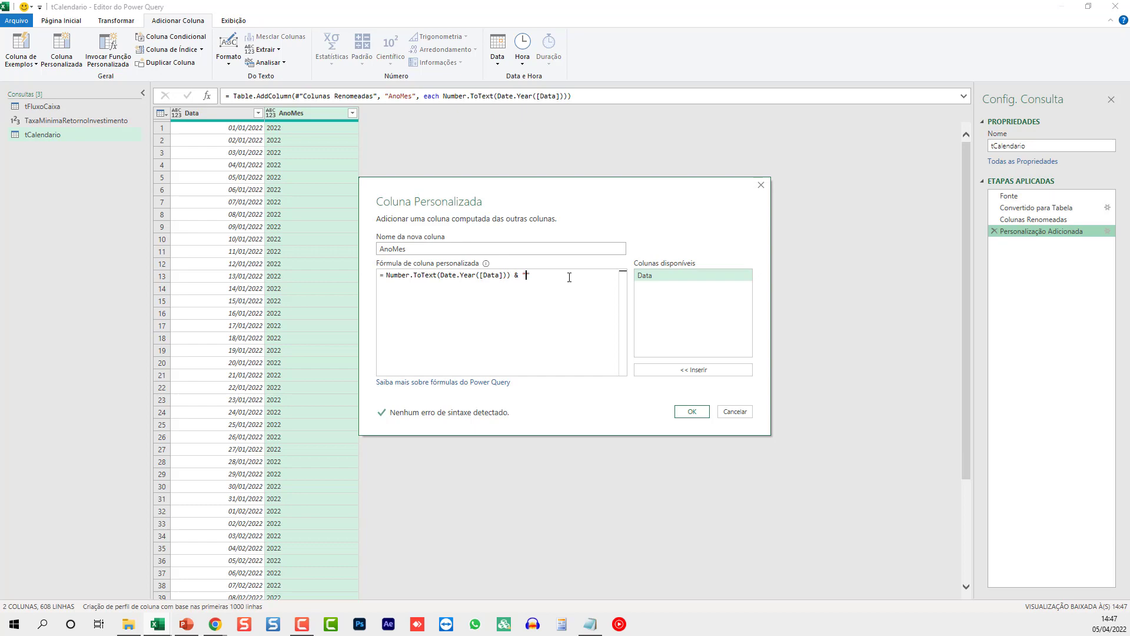
pyautogui.write('/')
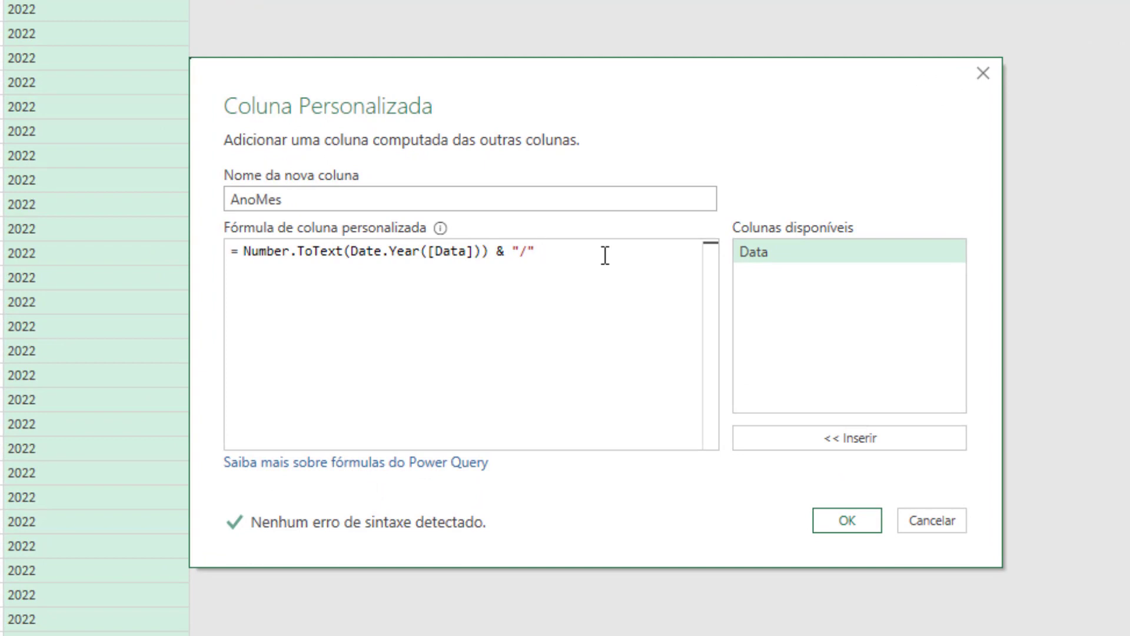
pyautogui.write('&')
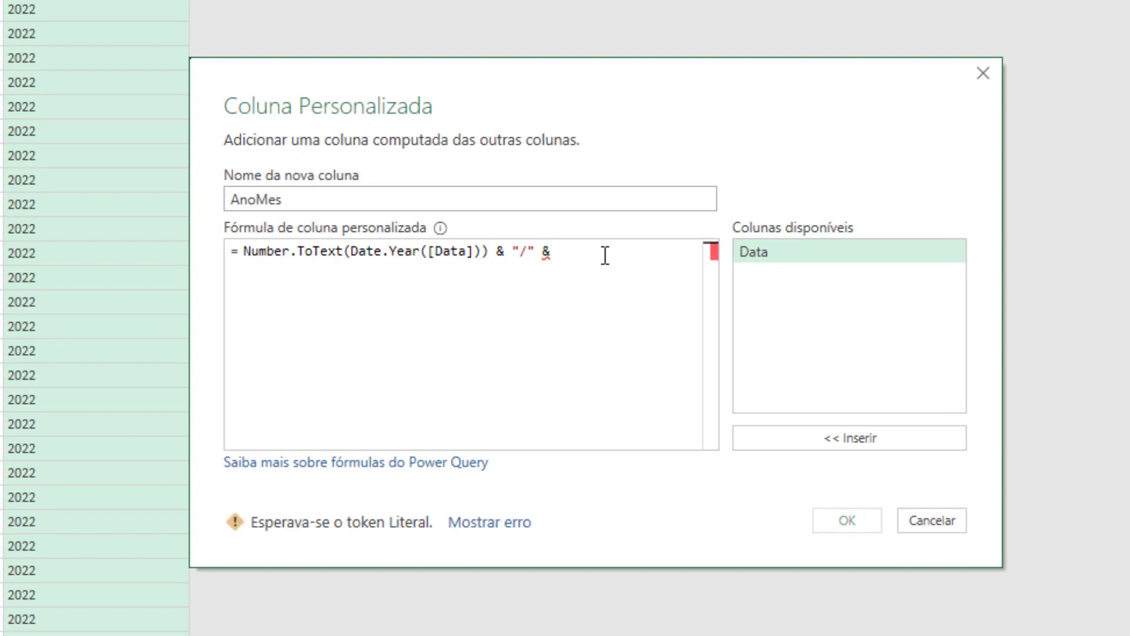
# - Continue the AnoMes formula with Text.End("0" & to start the zero-padded month
pyautogui.write(' Text.End')
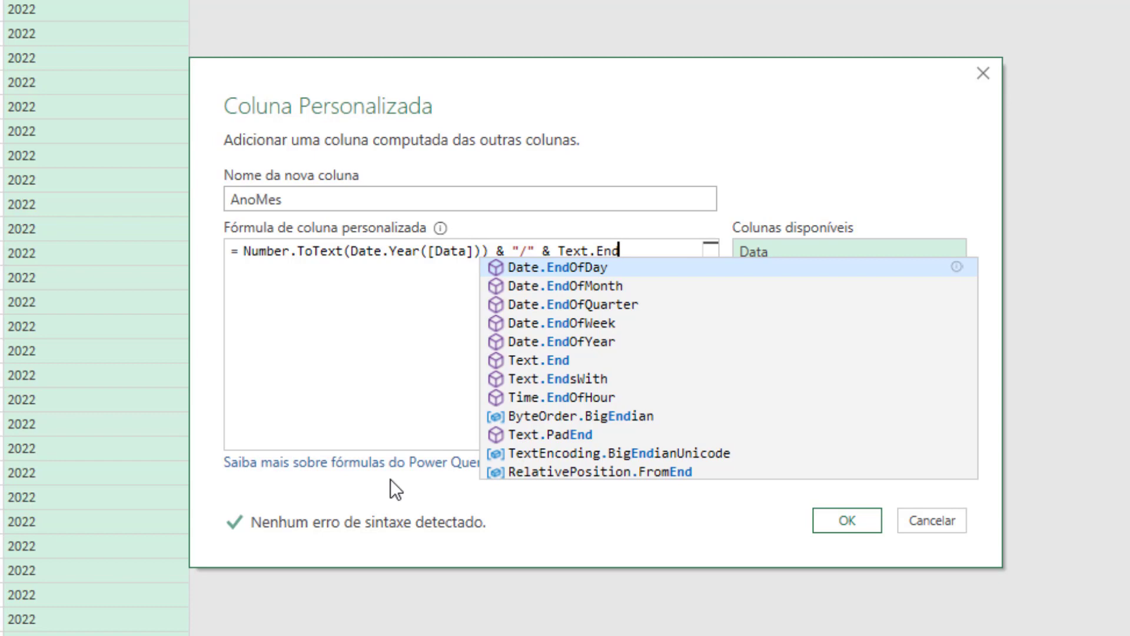
pyautogui.write('(')
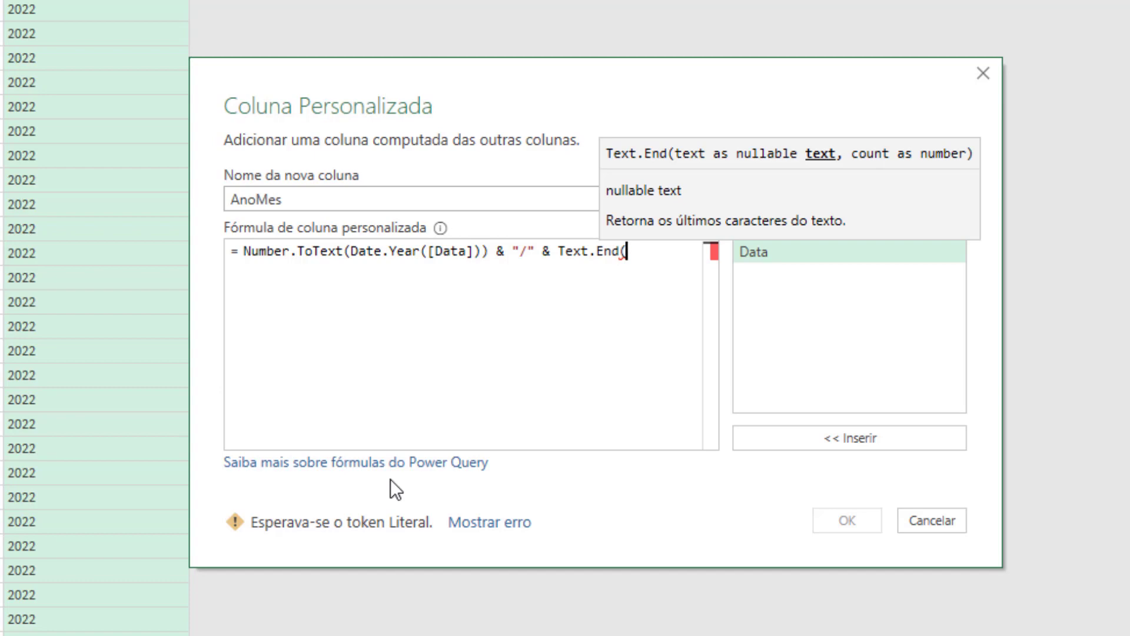
pyautogui.write('"0')
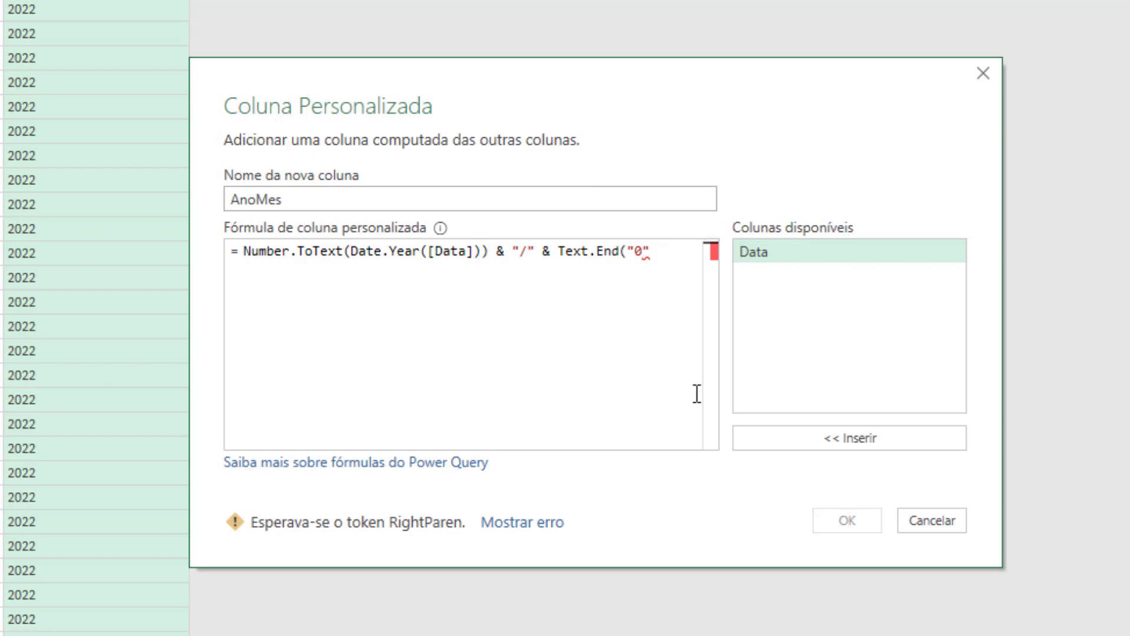
pyautogui.write('& ')
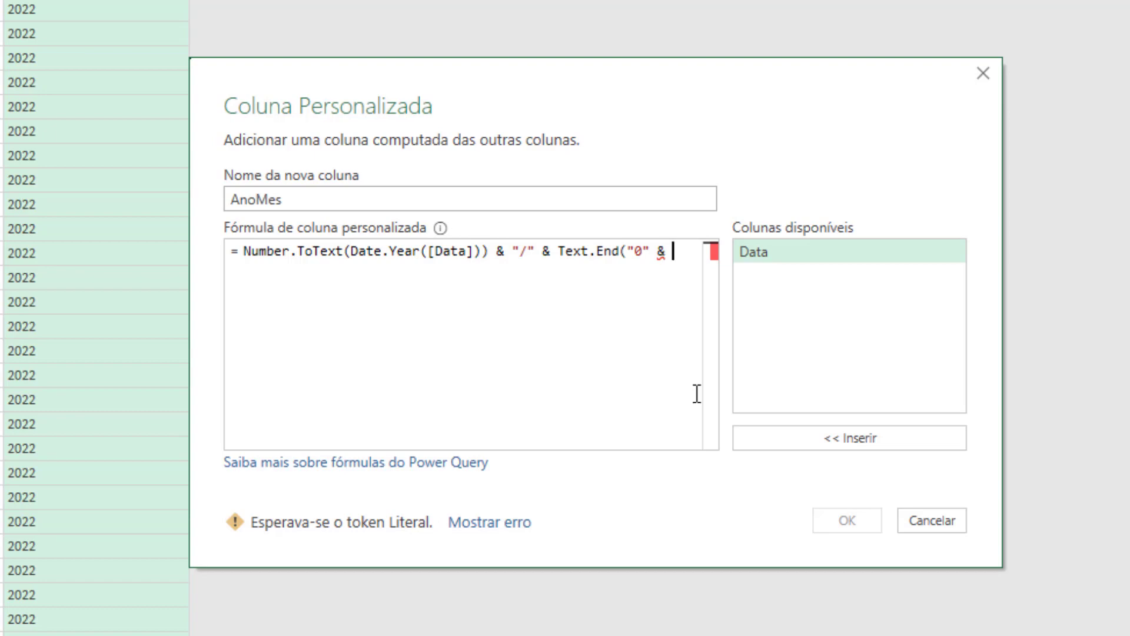
# - Continue the AnoMes formula inside Text.End with Number.ToText(Date.Month([Data]))
pyautogui.write('Number.T')
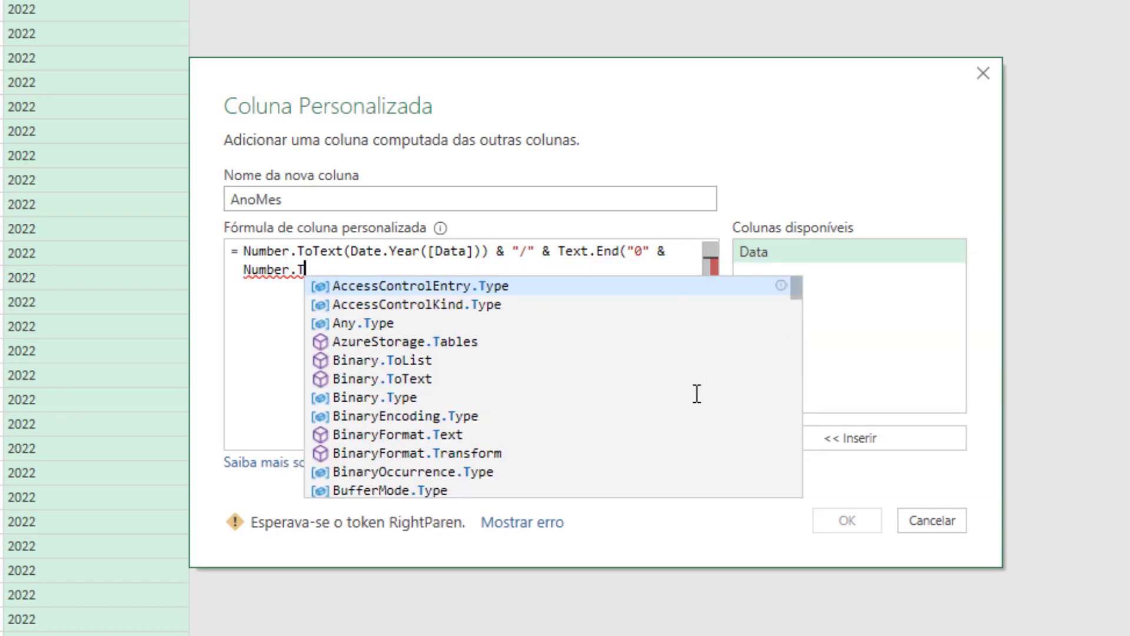
pyautogui.write('oText')
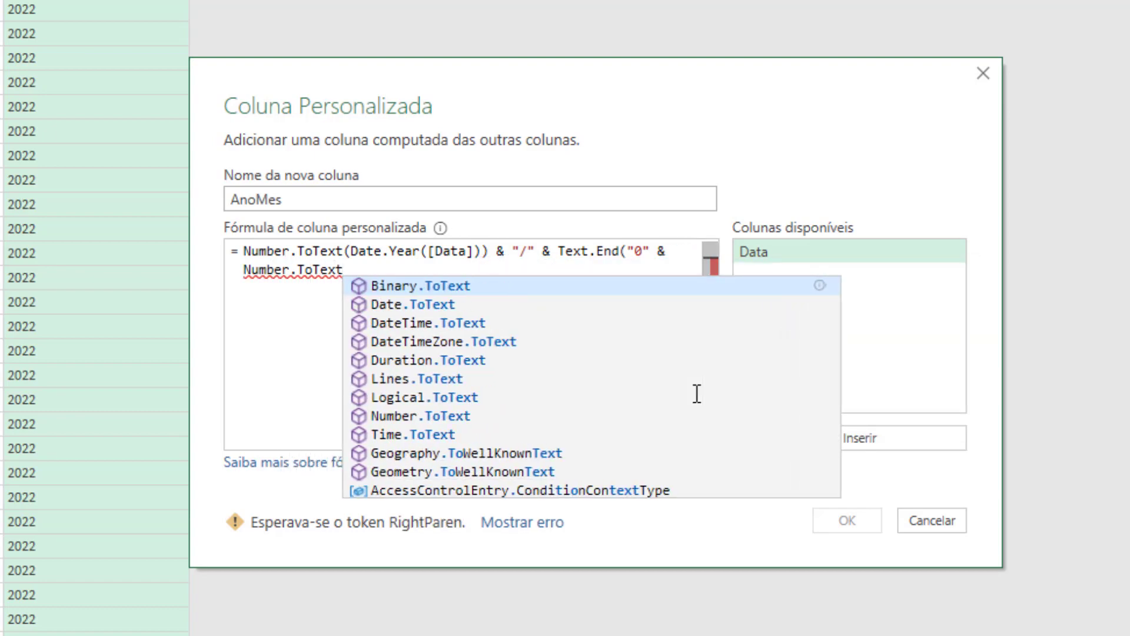
pyautogui.write('(')
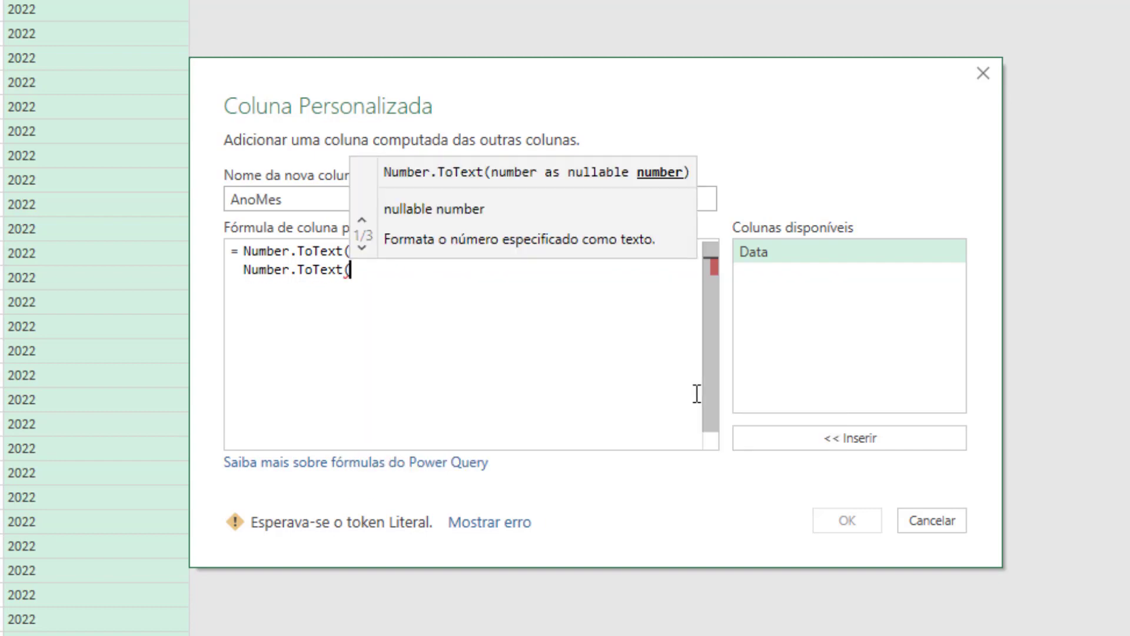
pyautogui.write('D')
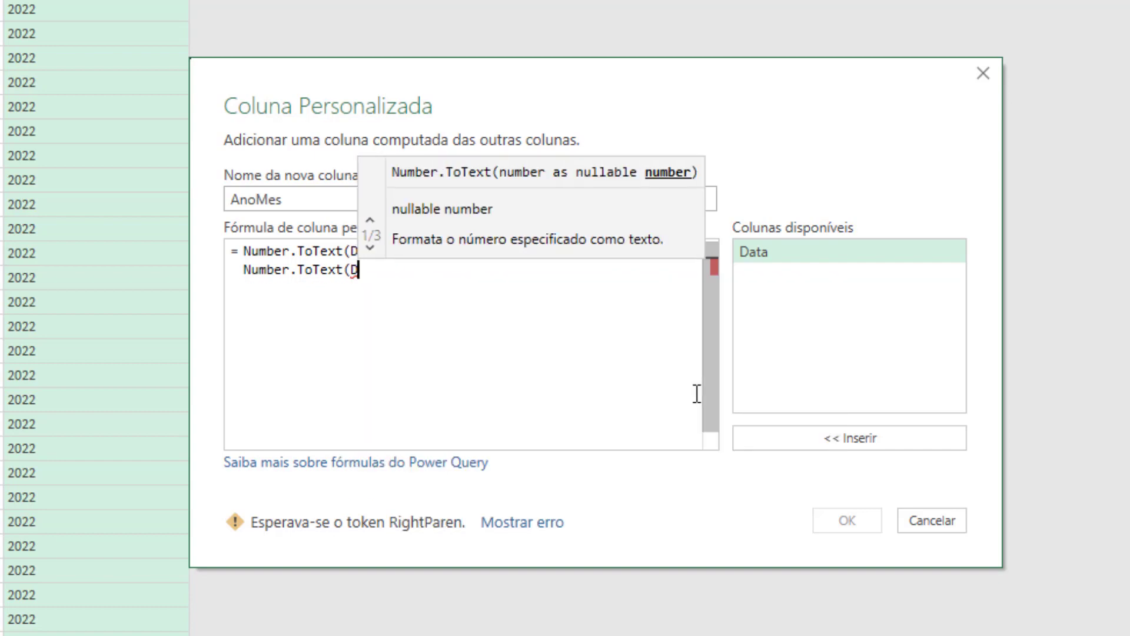
pyautogui.write('ate.Month')
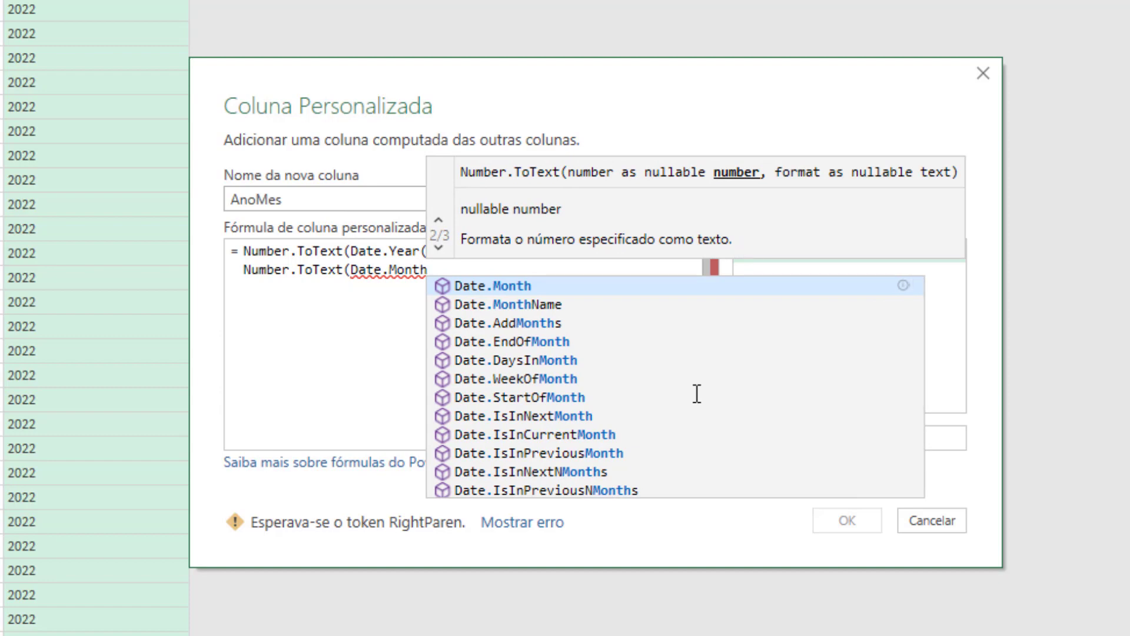
pyautogui.write('(')
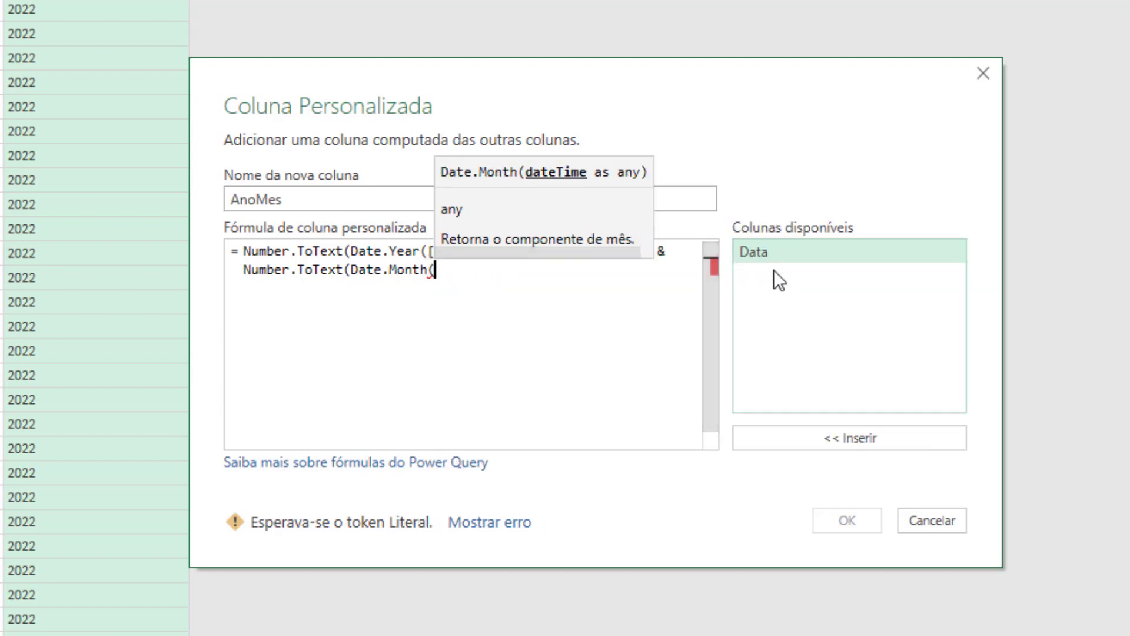
pyautogui.doubleClick(764, 246)
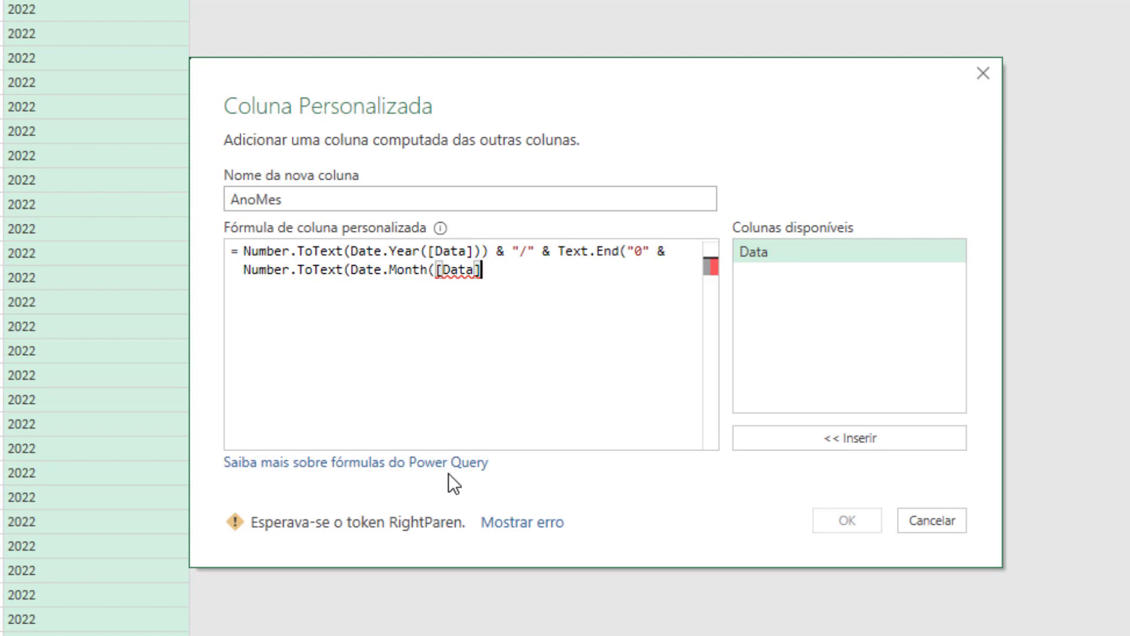
pyautogui.write('))')
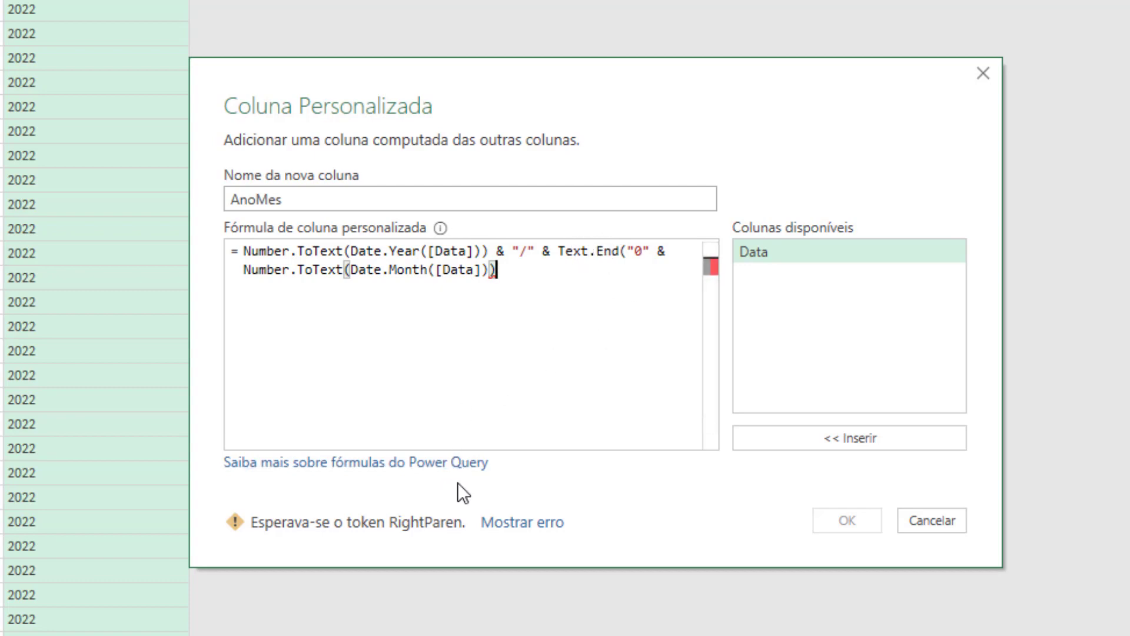
# - Close the Text.End function with a count of 2, apply the AnoMes column and check its year/month values
pyautogui.write(',')
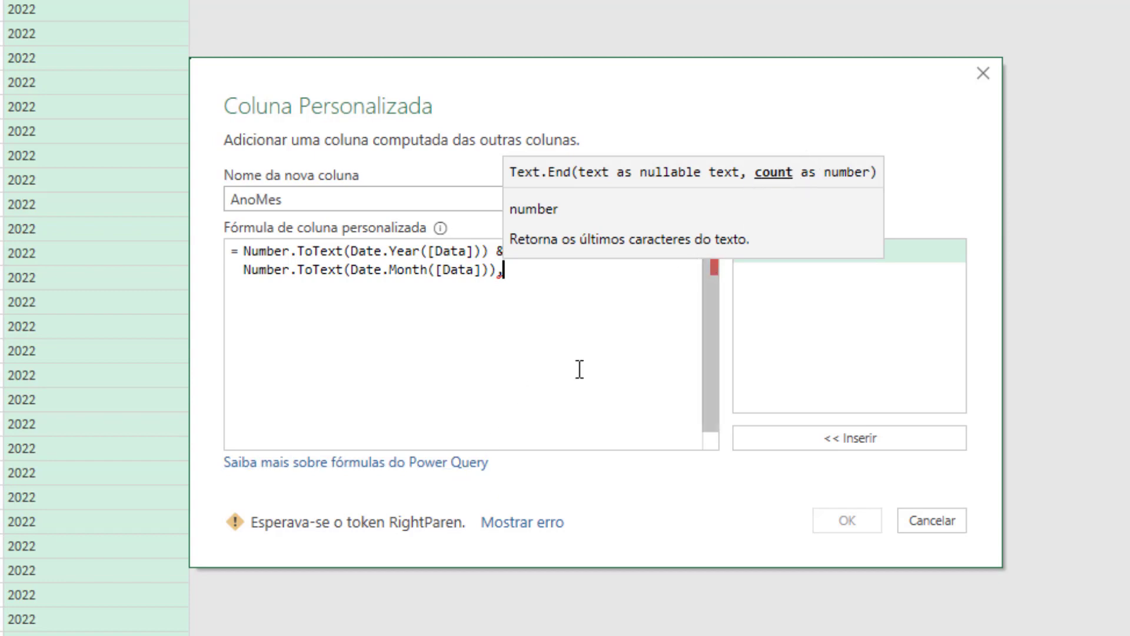
pyautogui.write('2')
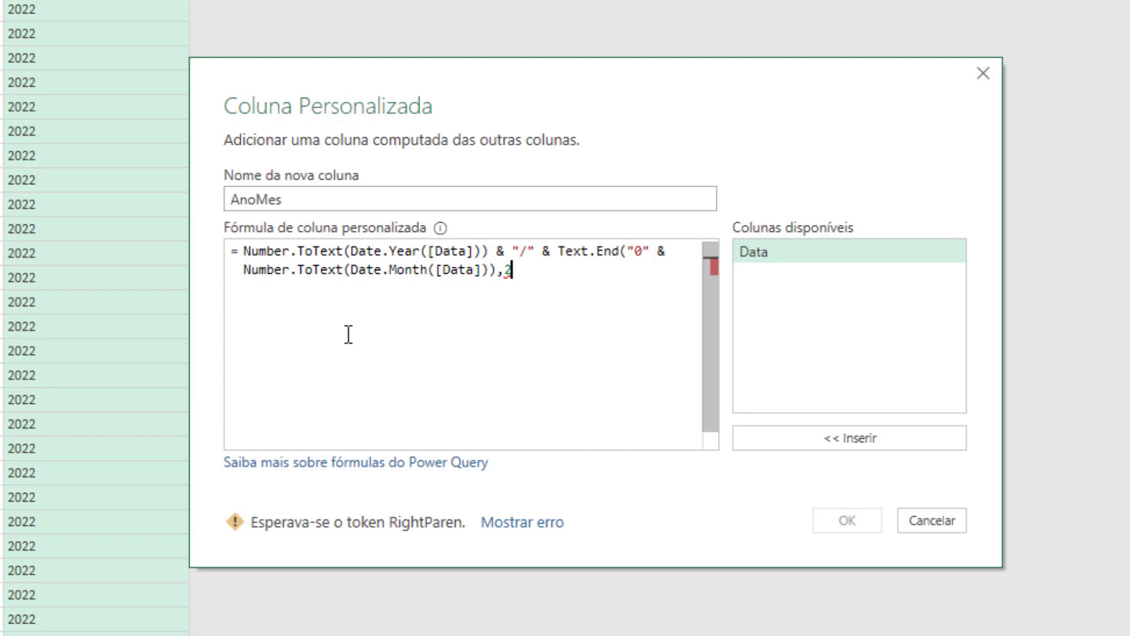
pyautogui.write(')')
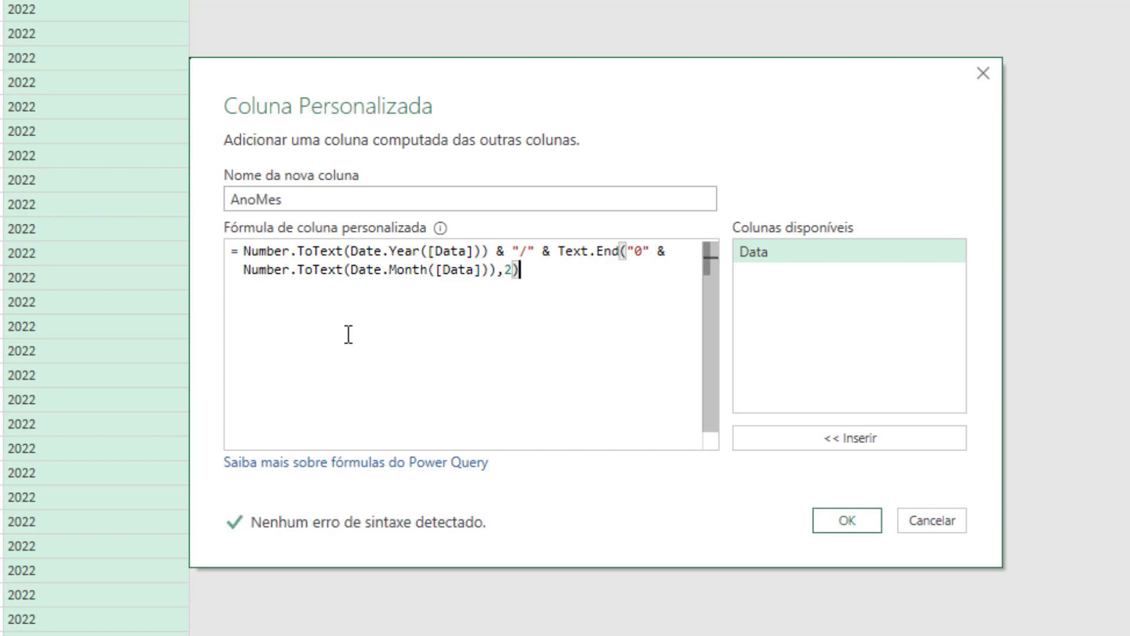
pyautogui.click(824, 521)
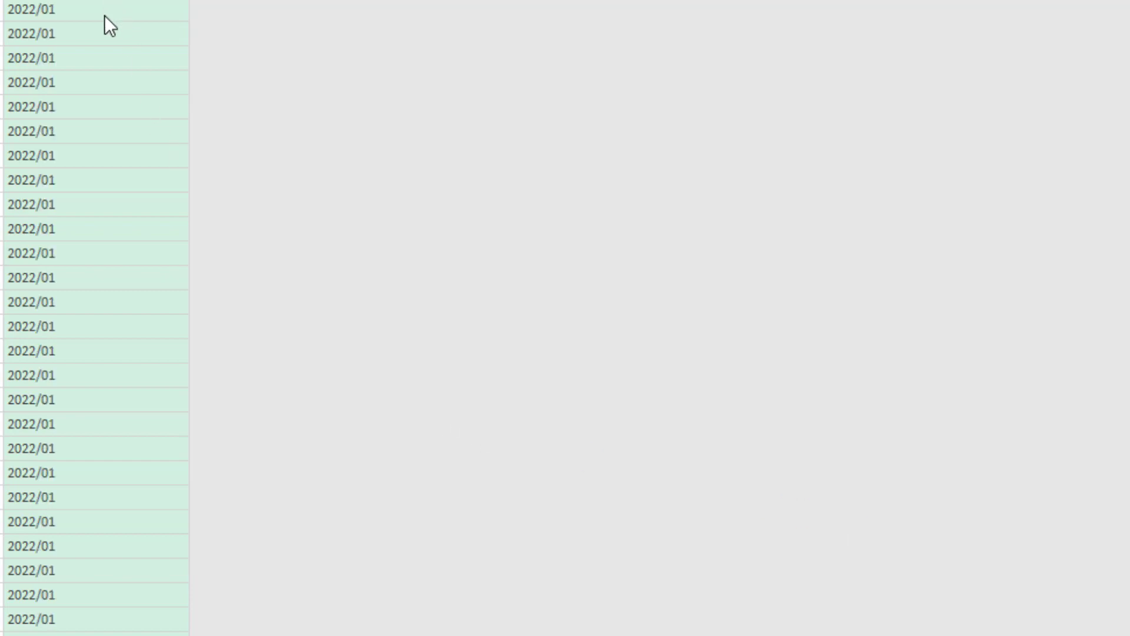
pyautogui.scroll(-20, 105, 16)
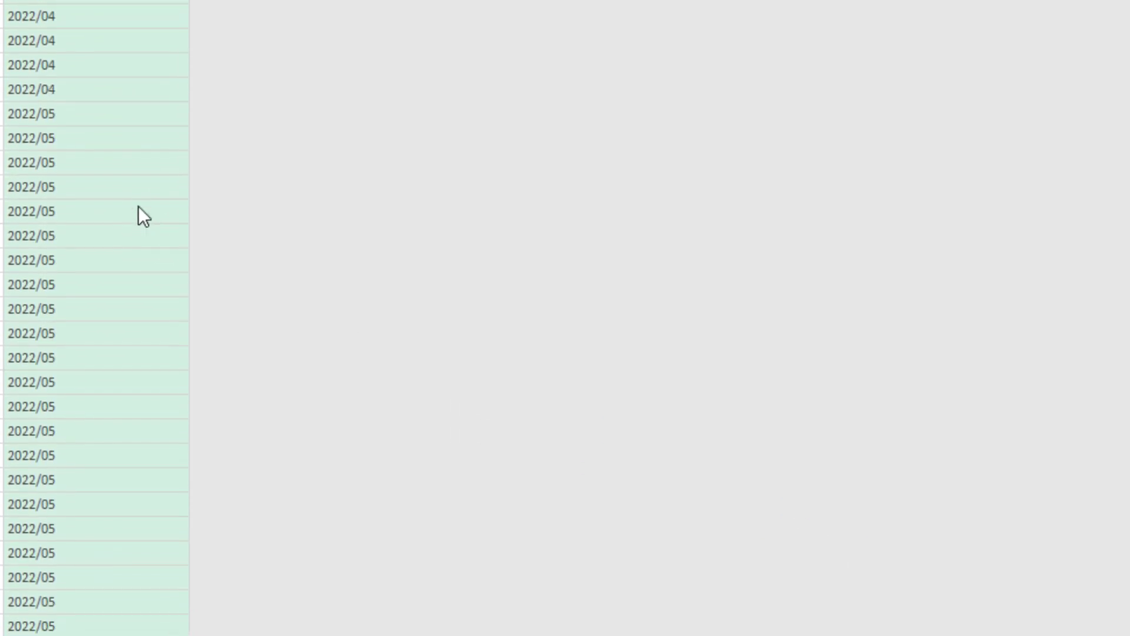
pyautogui.scroll(-20, 139, 208)
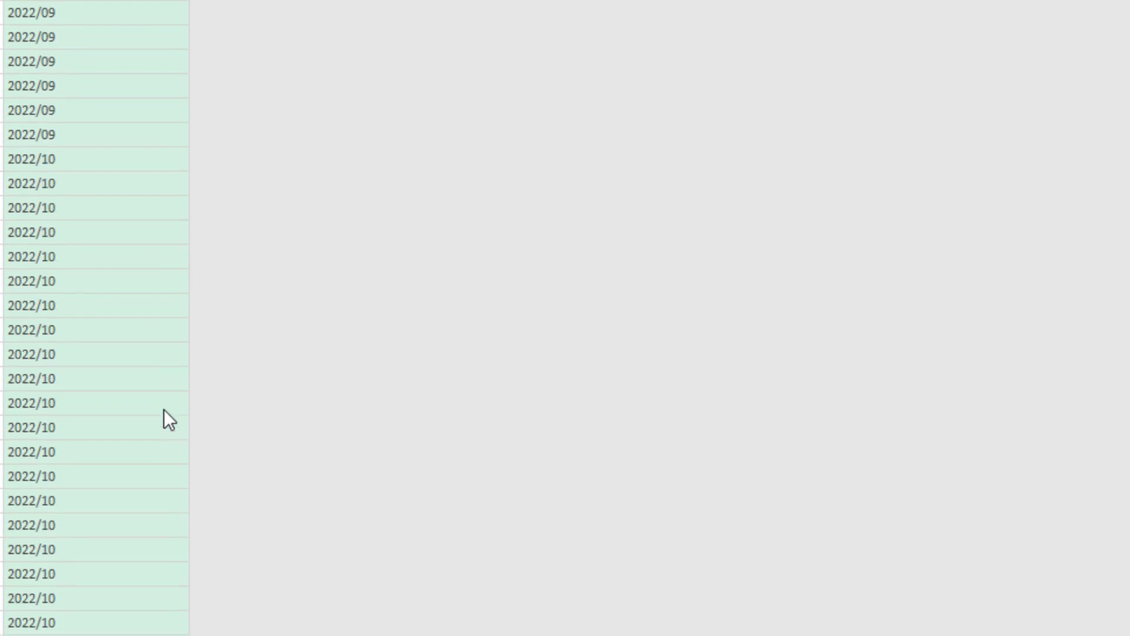
pyautogui.scroll(-6, 164, 409)
pyautogui.scroll(20, 164, 424)
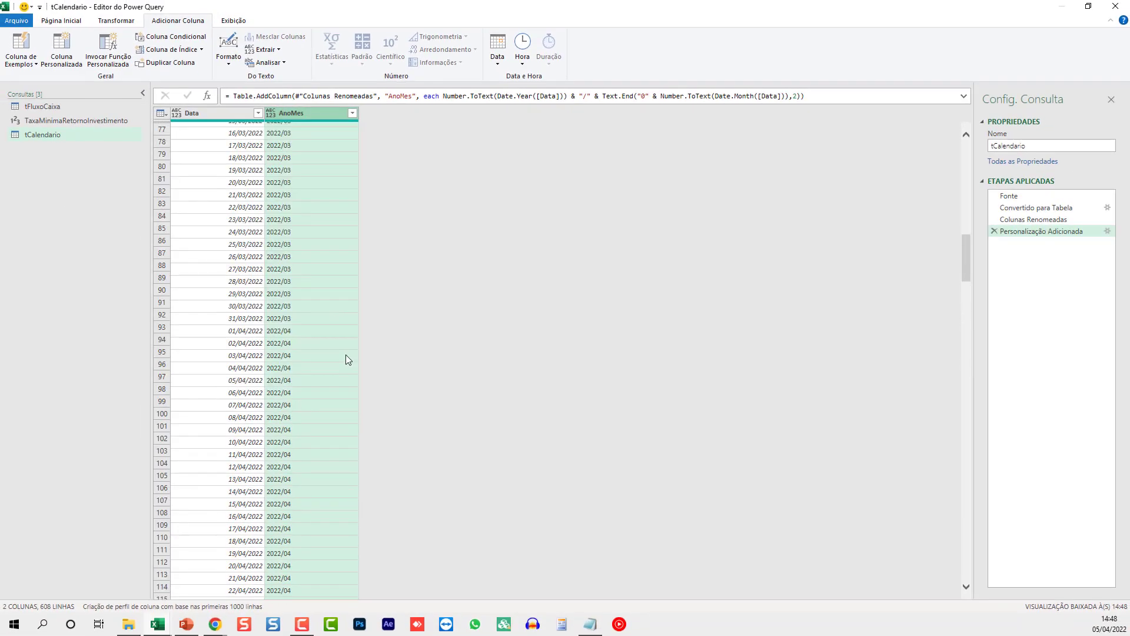
pyautogui.scroll(20, 346, 359)
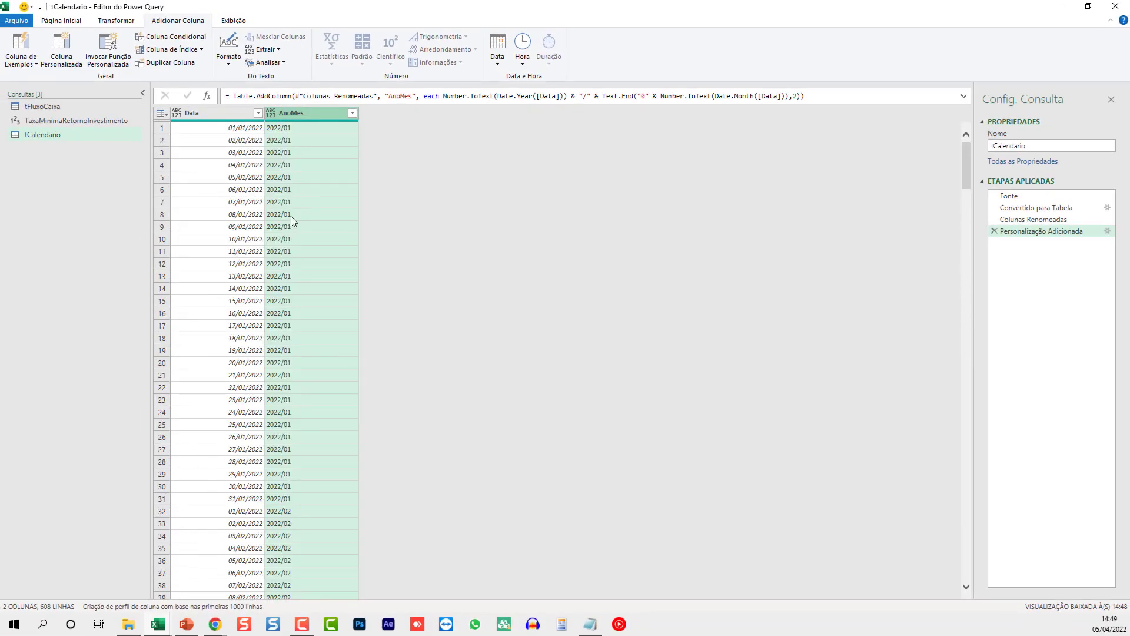
# - Start merging the tFluxoCaixa query with tCalendario, matching the two tables on their Data columns
pyautogui.click(47, 107)
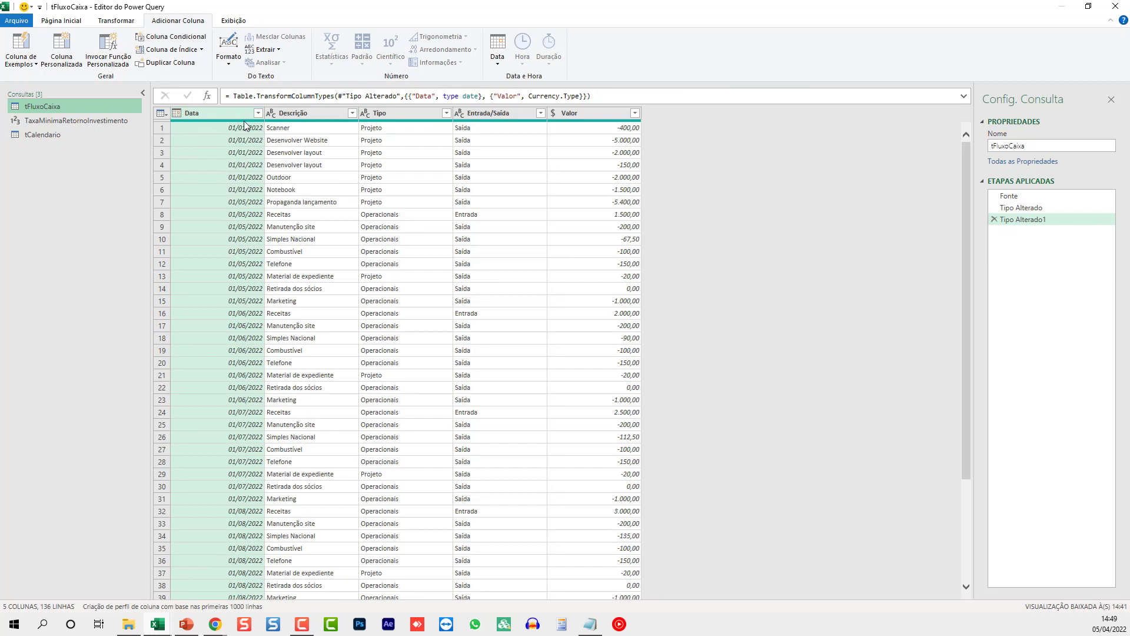
pyautogui.click(243, 202)
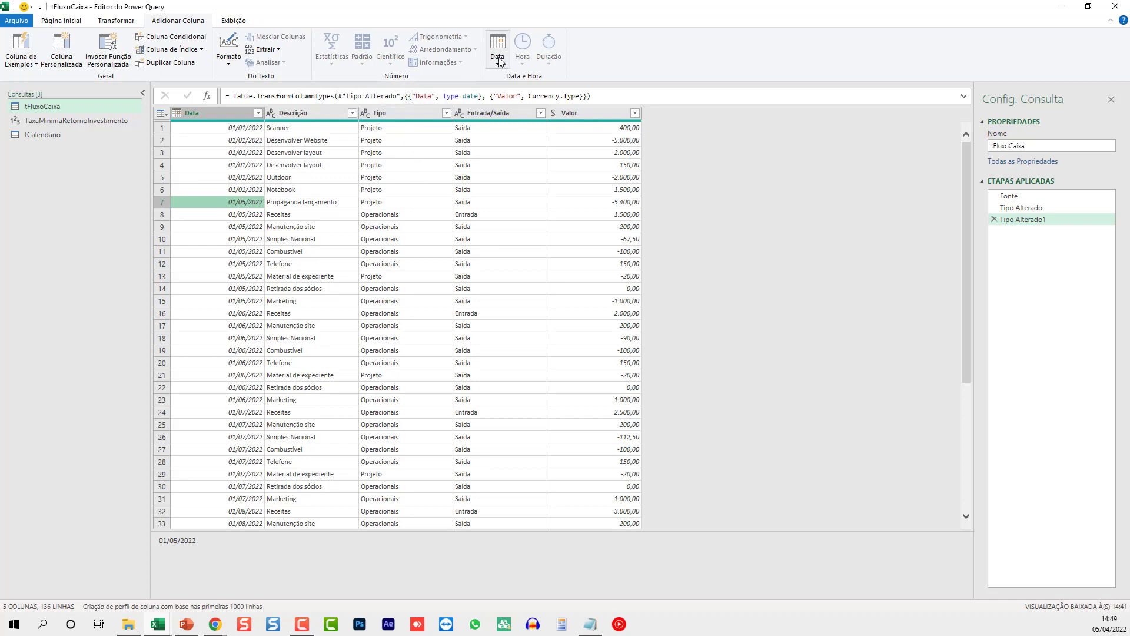
pyautogui.click(70, 22)
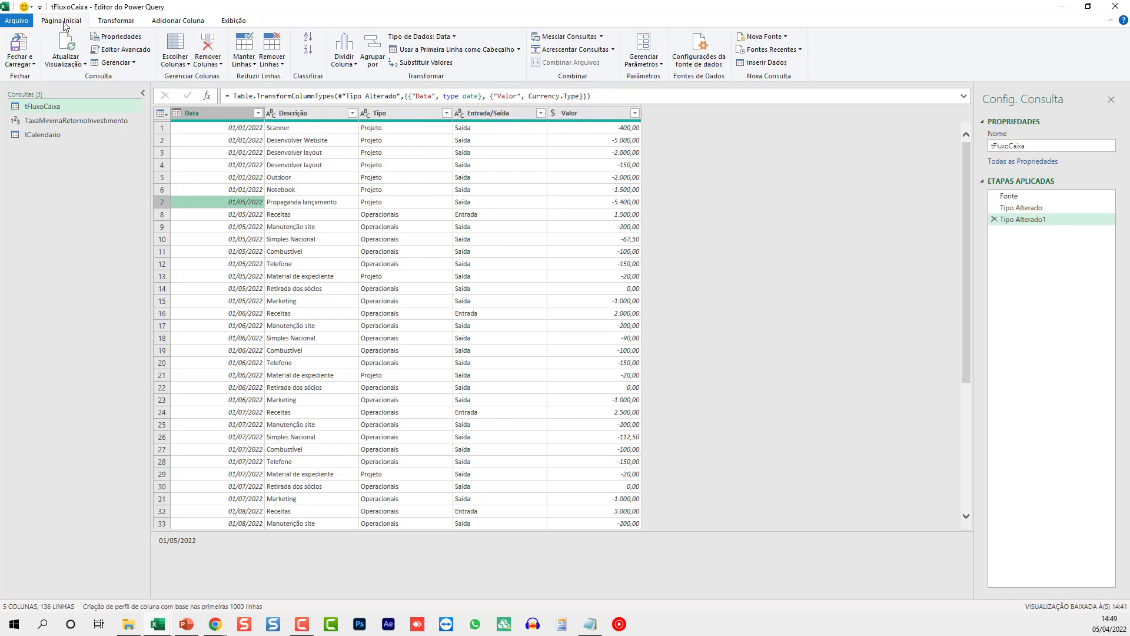
pyautogui.click(117, 21)
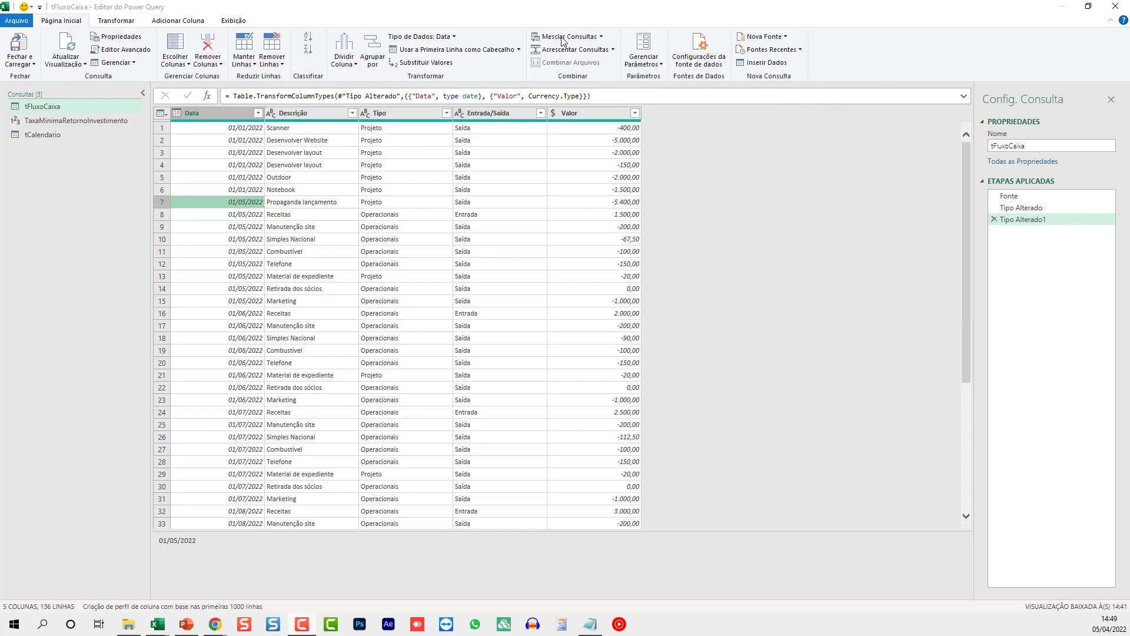
pyautogui.click(562, 38)
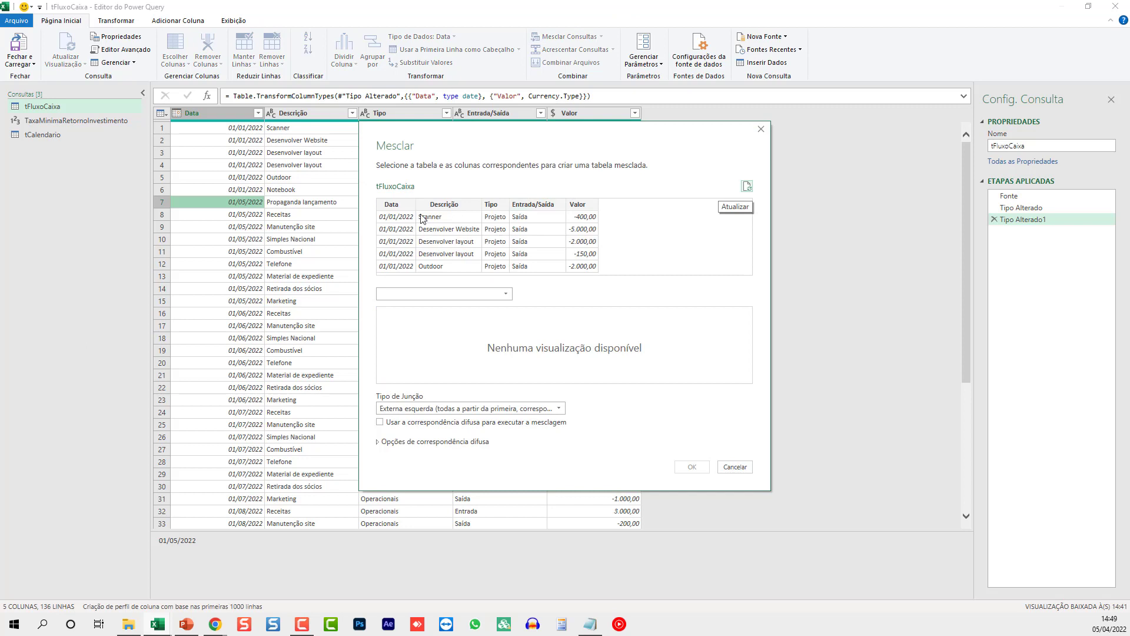
pyautogui.click(393, 206)
pyautogui.click(421, 292)
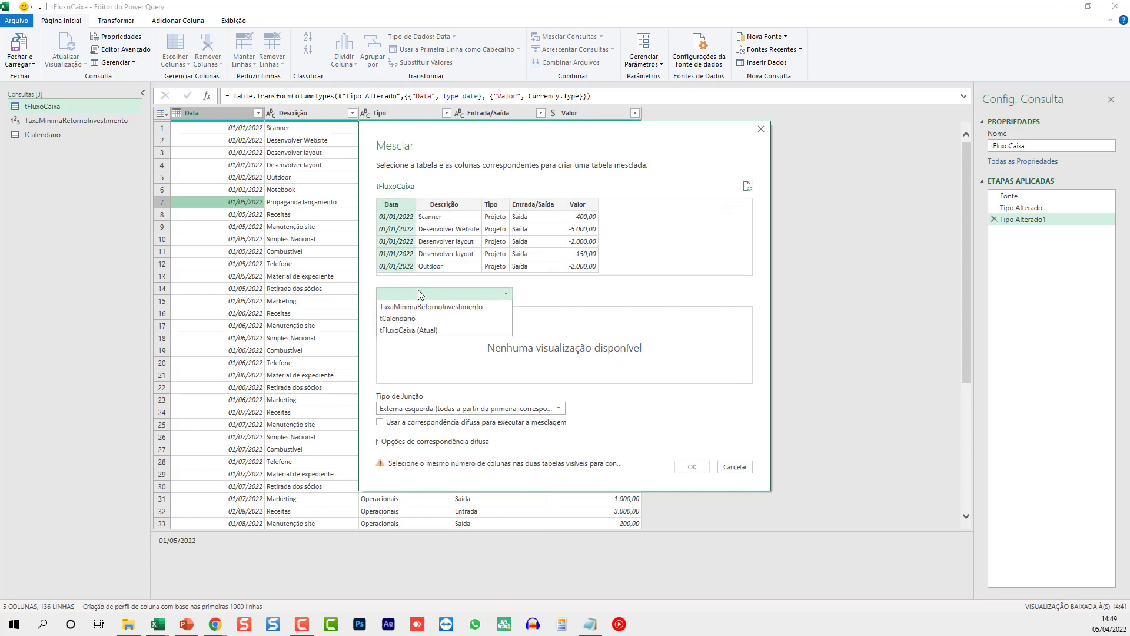
pyautogui.click(412, 320)
pyautogui.click(396, 314)
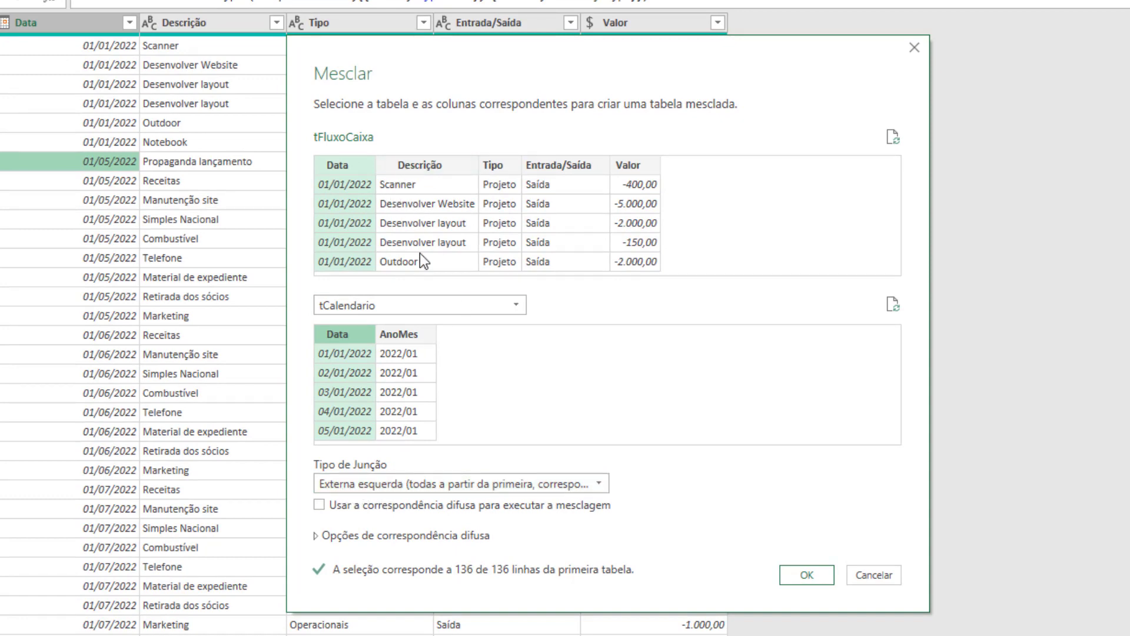
# - Set the join type to Externa direita (all rows from the second table) and apply the merge
pyautogui.click(398, 483)
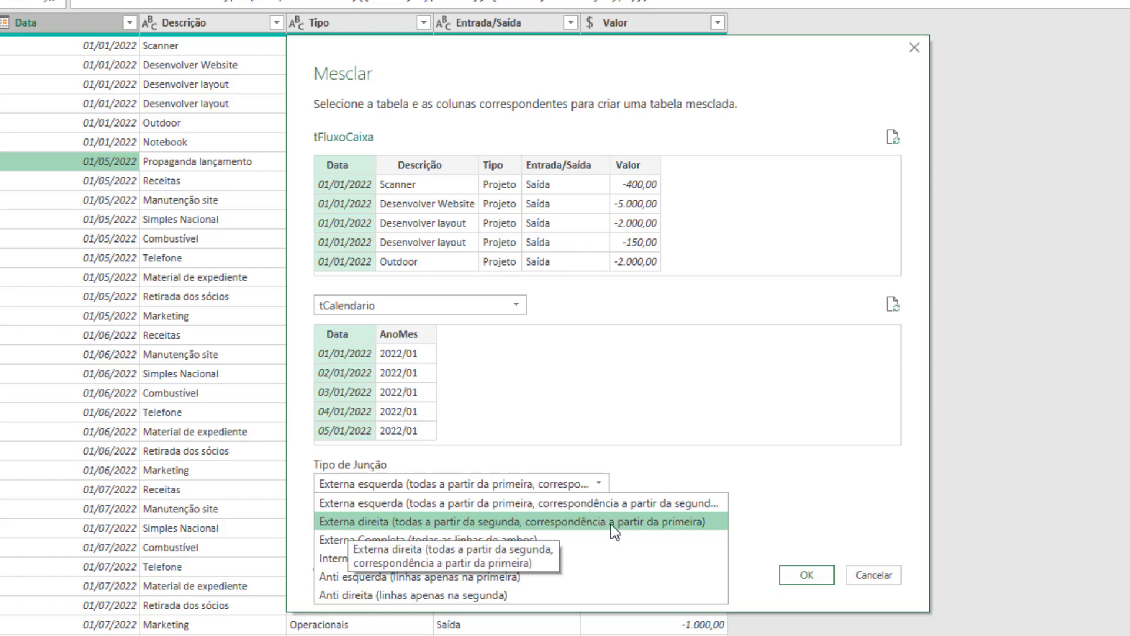
pyautogui.click(643, 524)
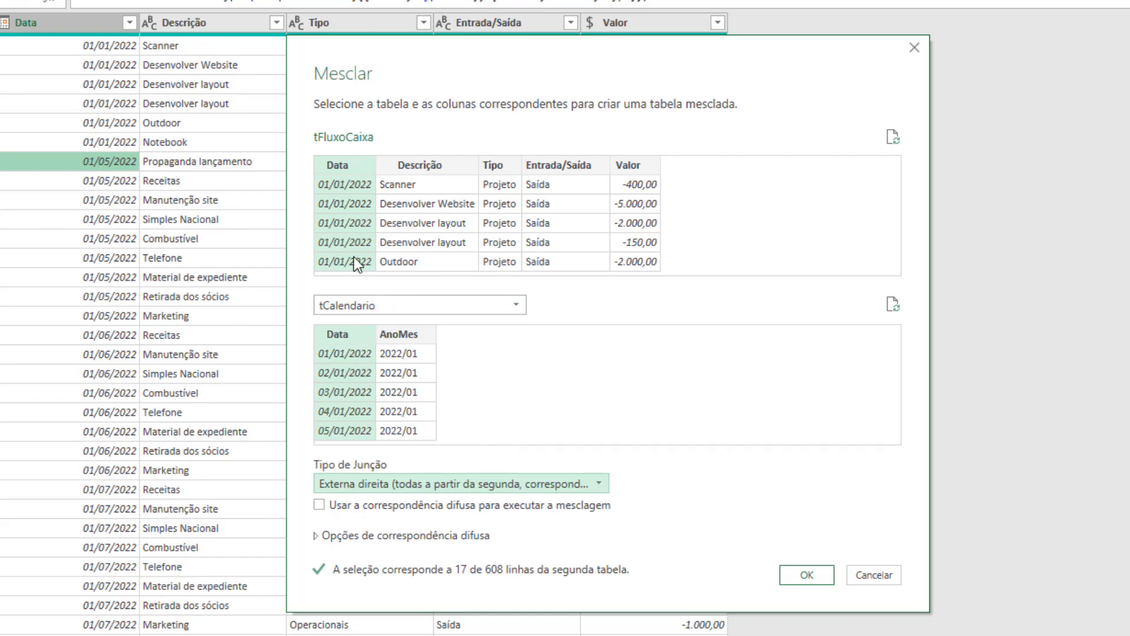
pyautogui.click(821, 578)
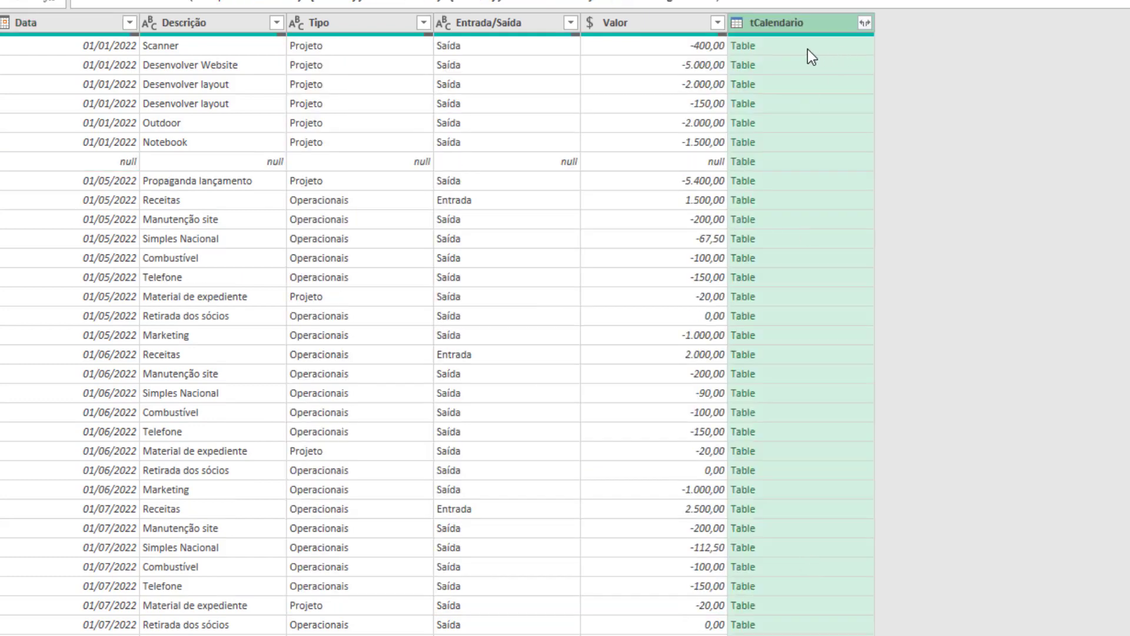
# - Expand the merged tCalendario column into Data and AnoMes without the original column name as prefix
pyautogui.click(844, 42)
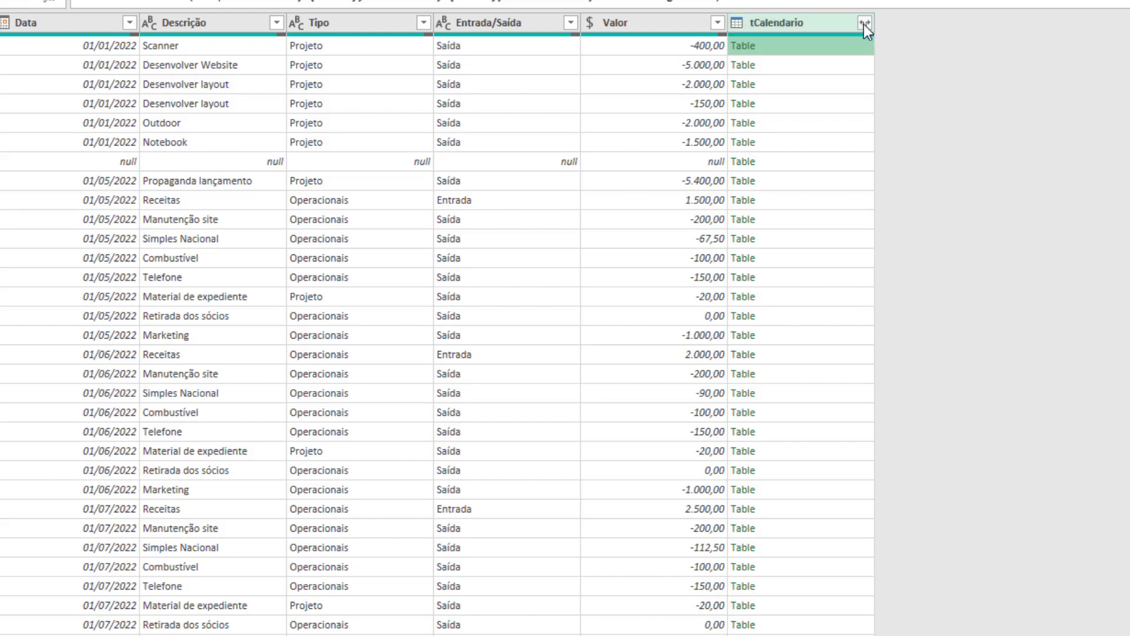
pyautogui.click(863, 23)
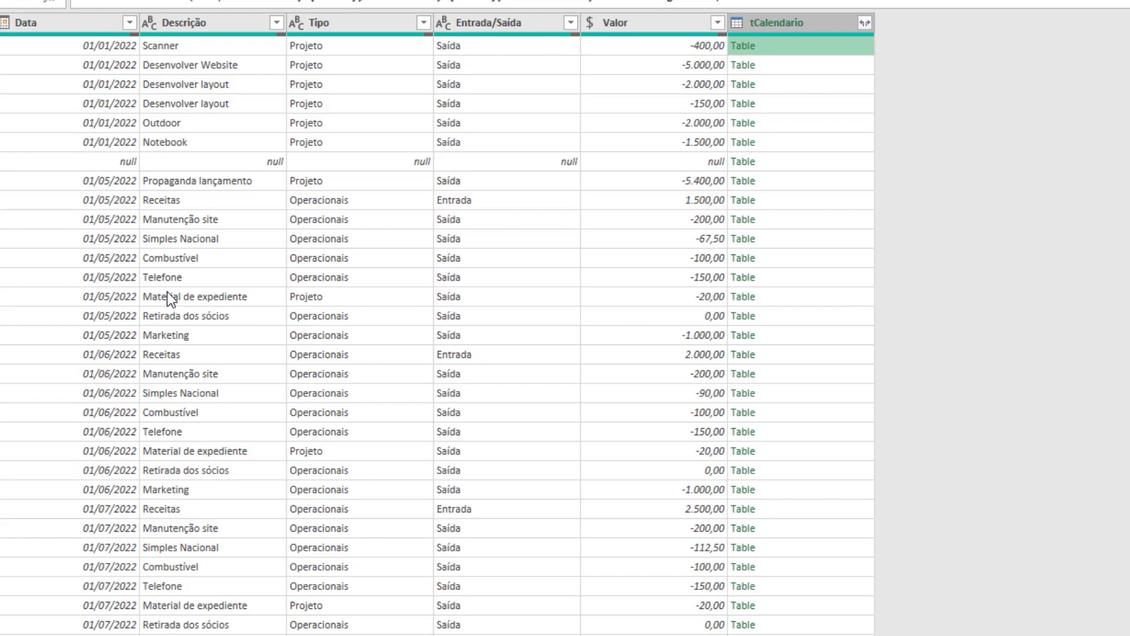
pyautogui.click(864, 23)
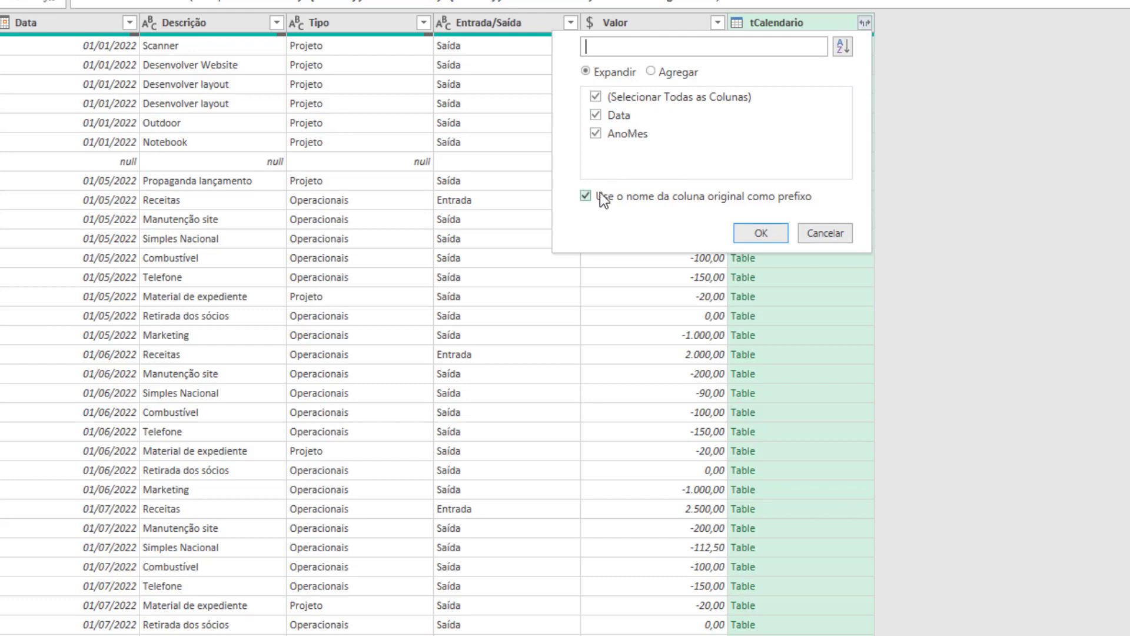
pyautogui.click(585, 196)
pyautogui.click(756, 238)
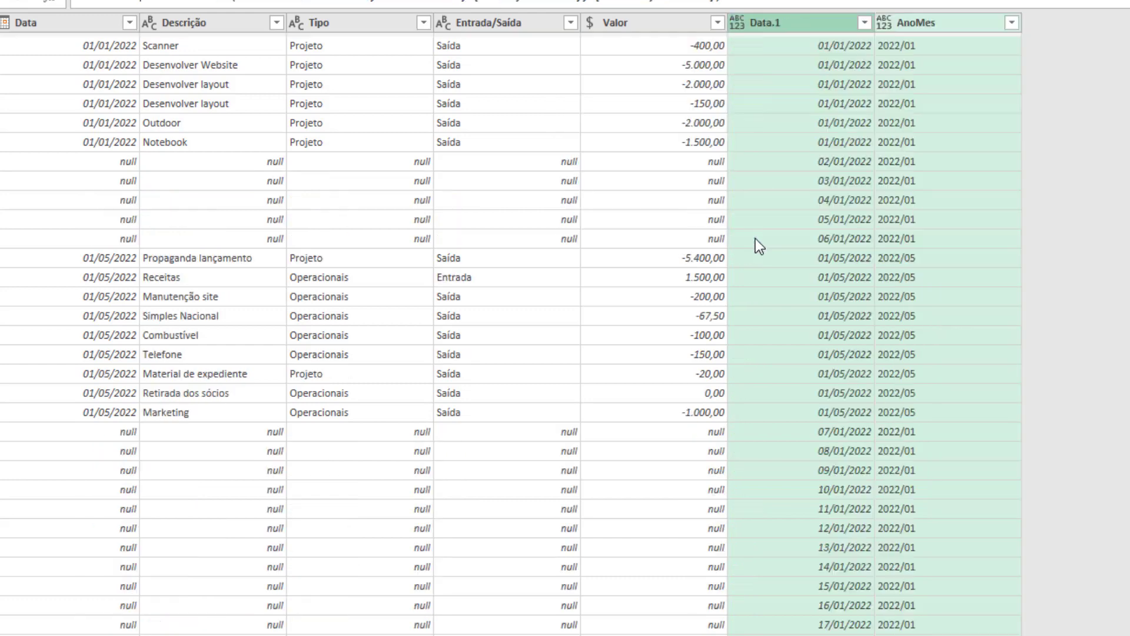
# - Compare the expanded calendar dates and AnoMes values with the original Data column across the merged rows
pyautogui.click(837, 70)
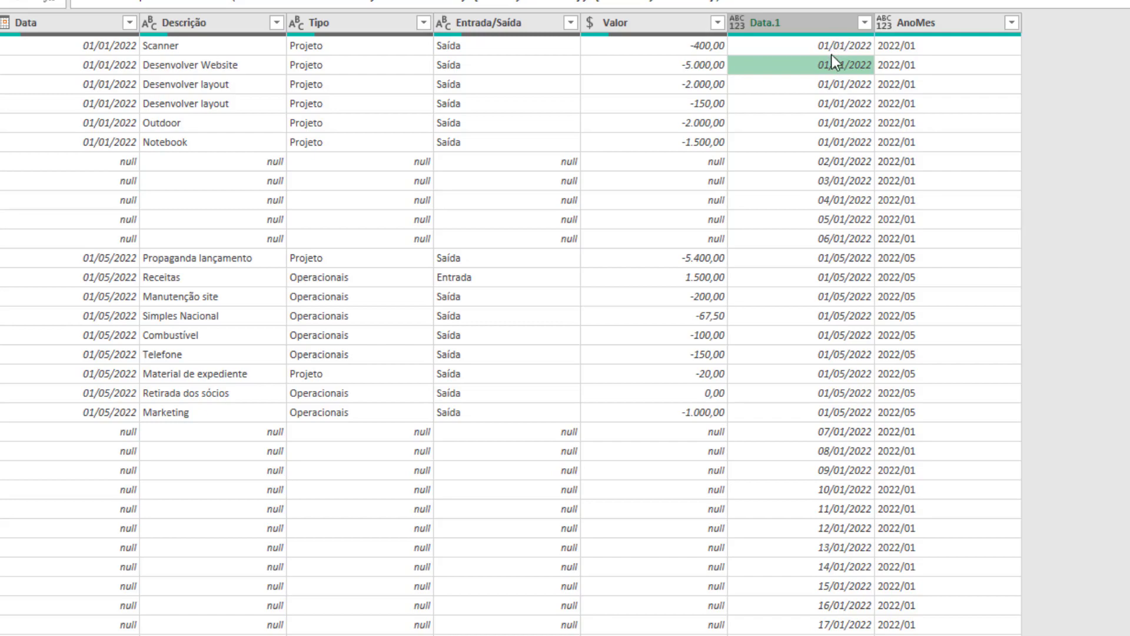
pyautogui.click(79, 103)
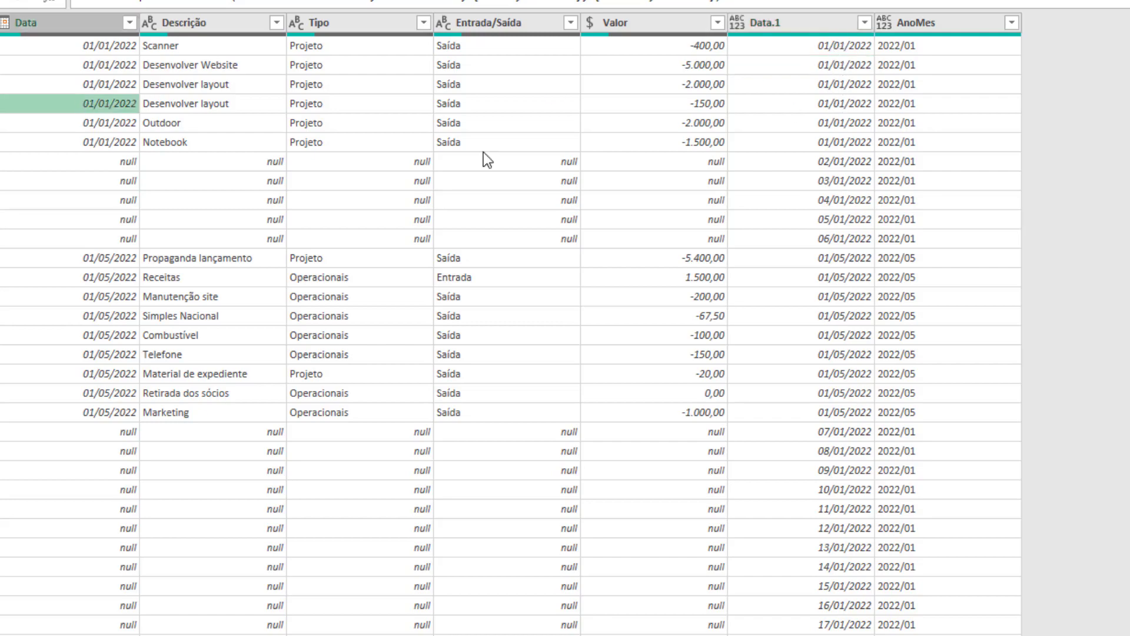
pyautogui.click(818, 238)
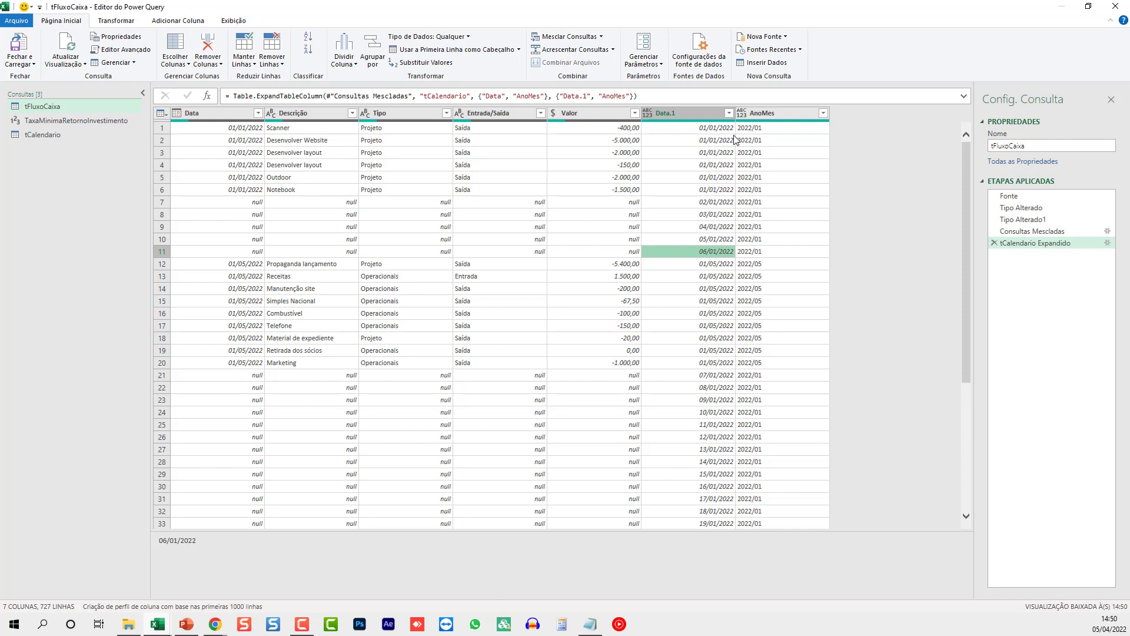
pyautogui.scroll(-6, 707, 297)
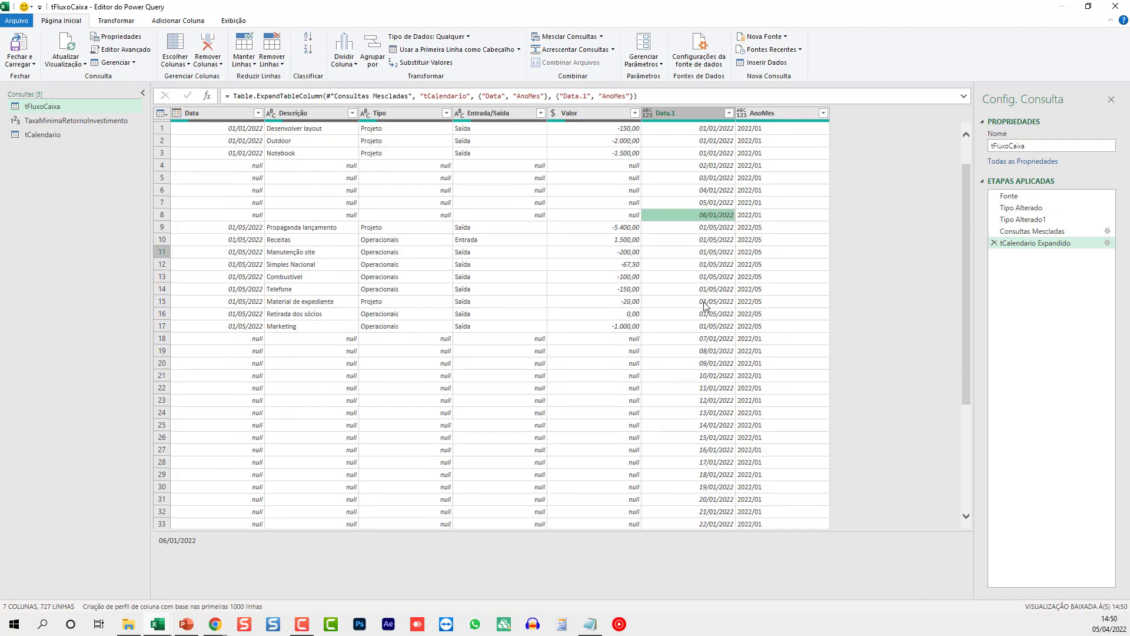
pyautogui.scroll(-8, 701, 356)
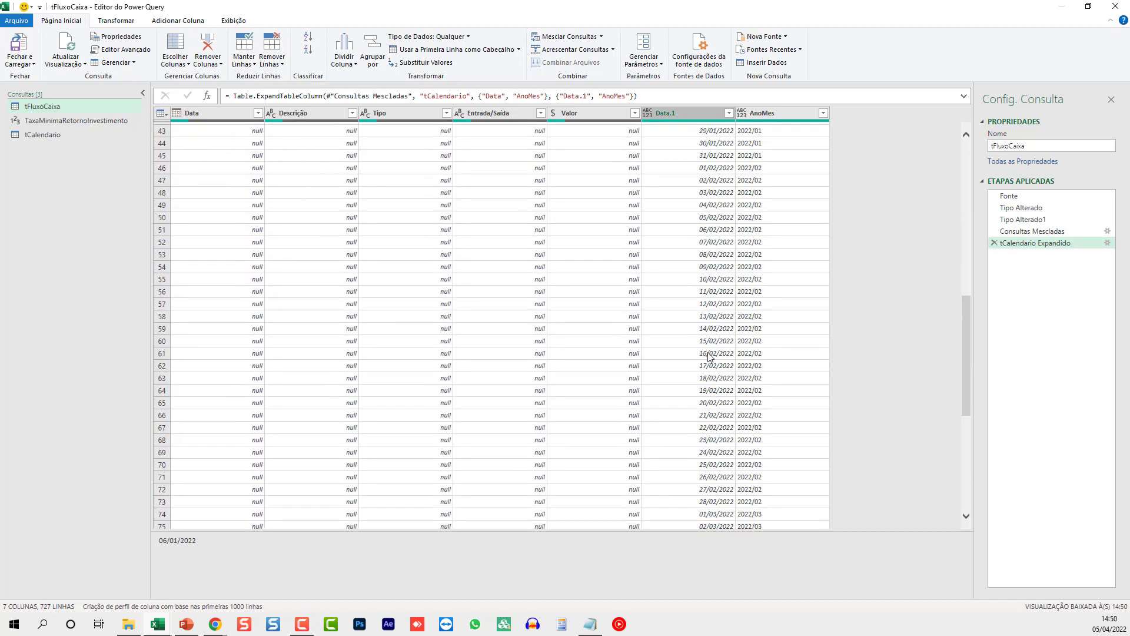
# - Review the full list of year-month values available in the AnoMes column without applying a filter
pyautogui.scroll(14, 709, 356)
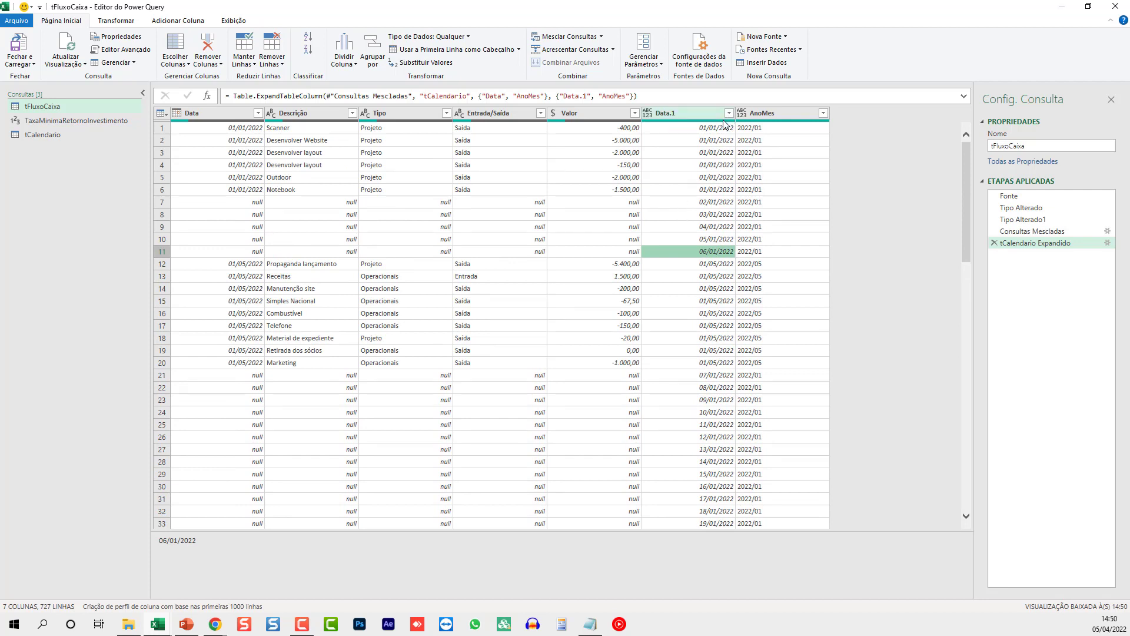
pyautogui.click(823, 113)
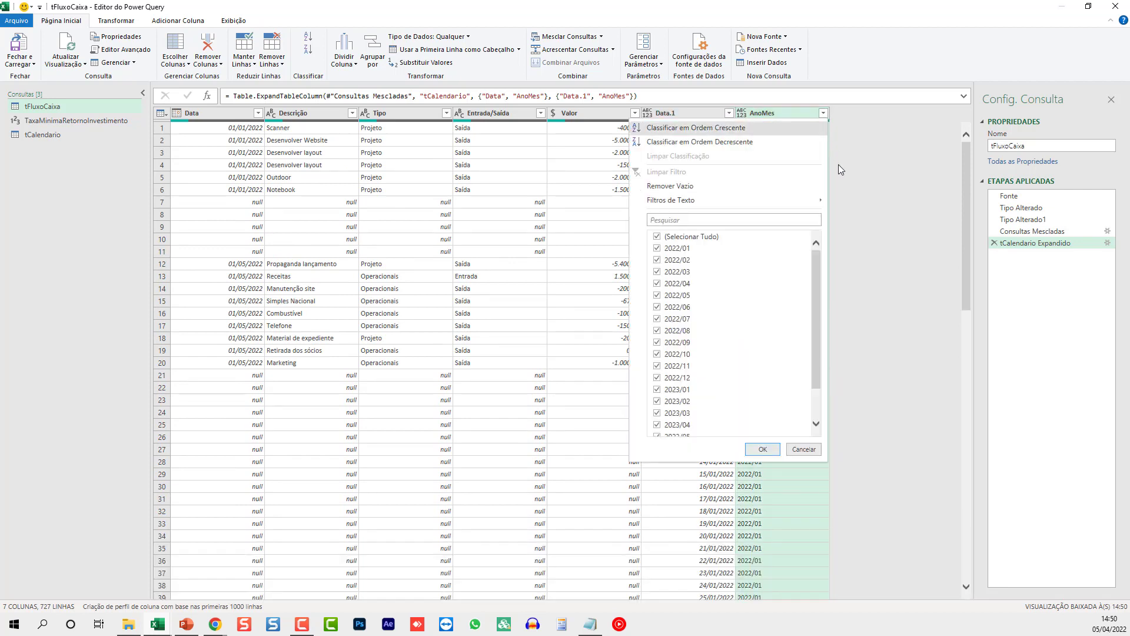
pyautogui.moveTo(816, 259); pyautogui.dragTo(821, 313)
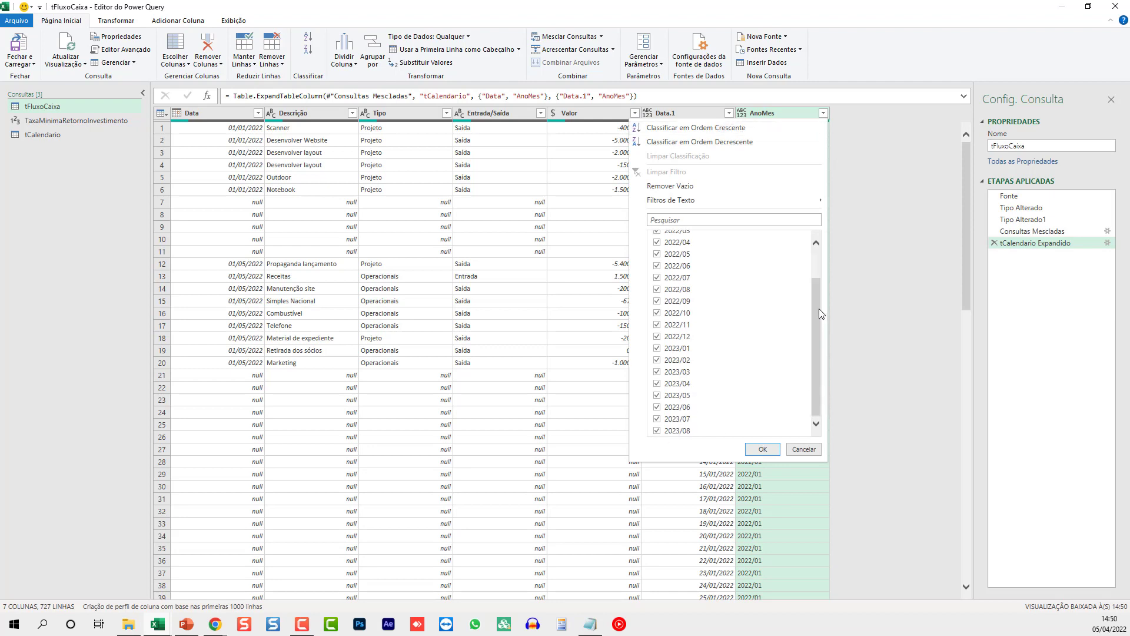
pyautogui.press('Escape')
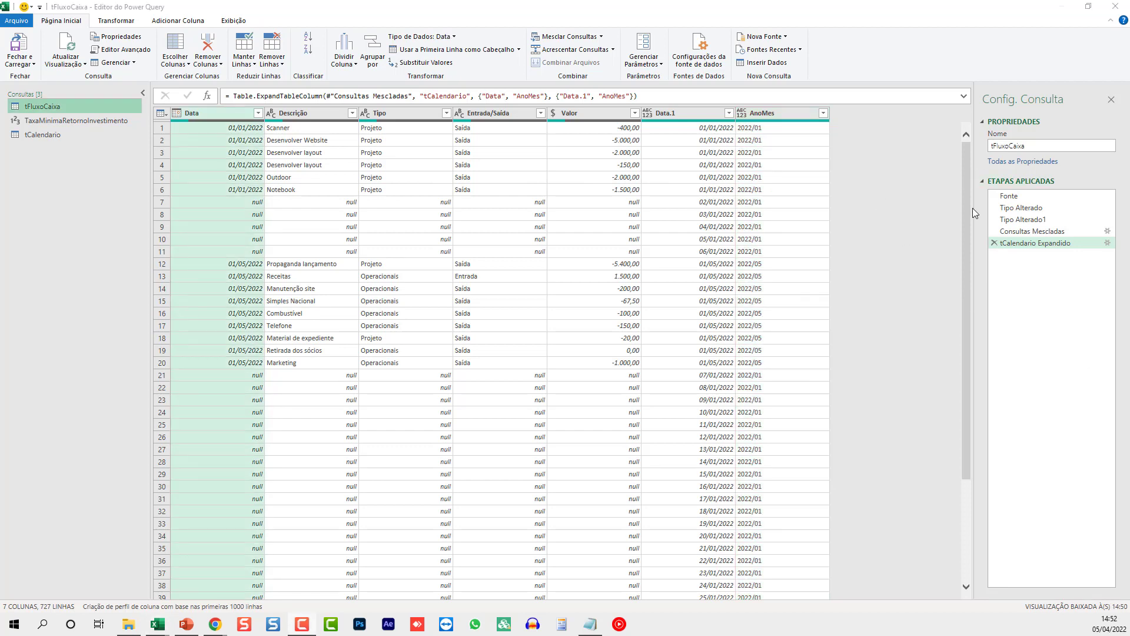
# - Edit the tCalendario Expandido step to exclude Data and expand only the AnoMes column
pyautogui.click(1105, 244)
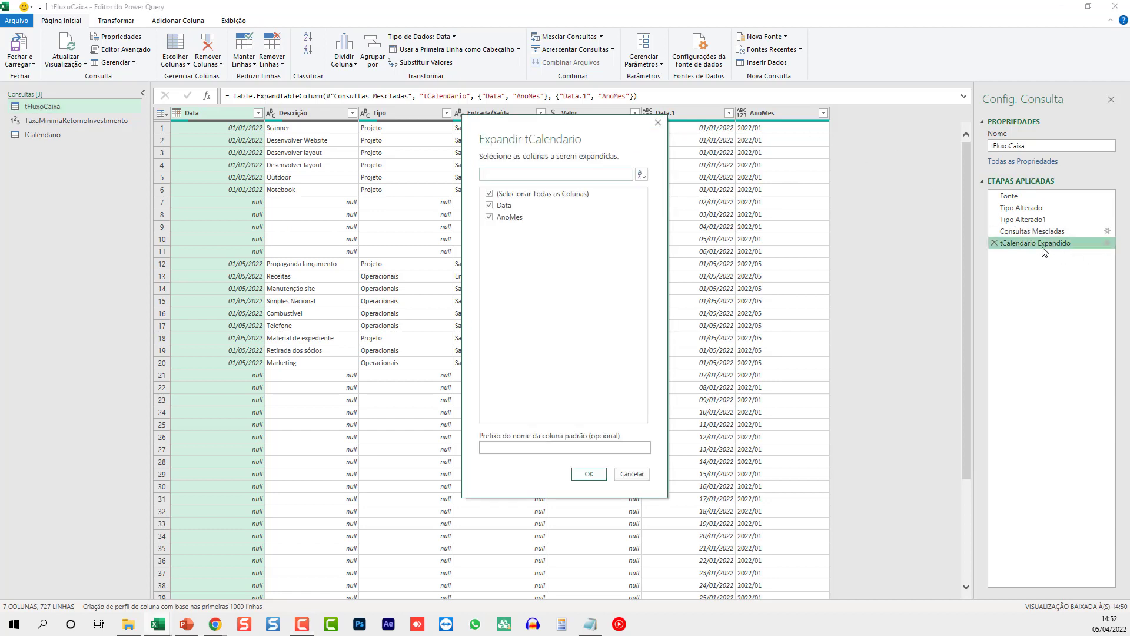
pyautogui.click(490, 205)
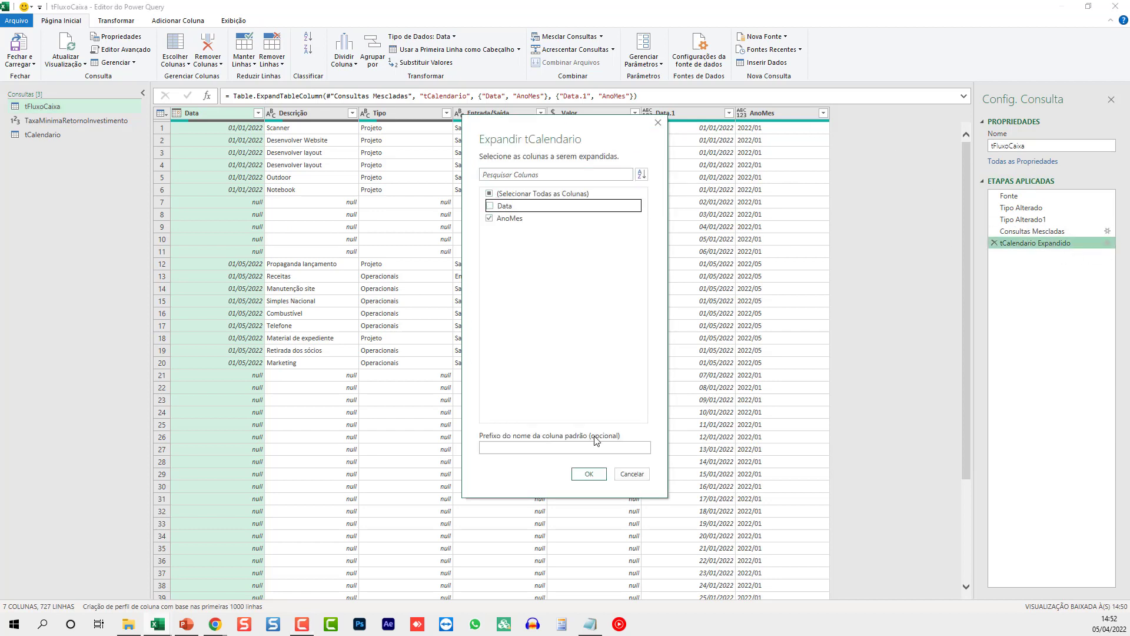
pyautogui.click(589, 474)
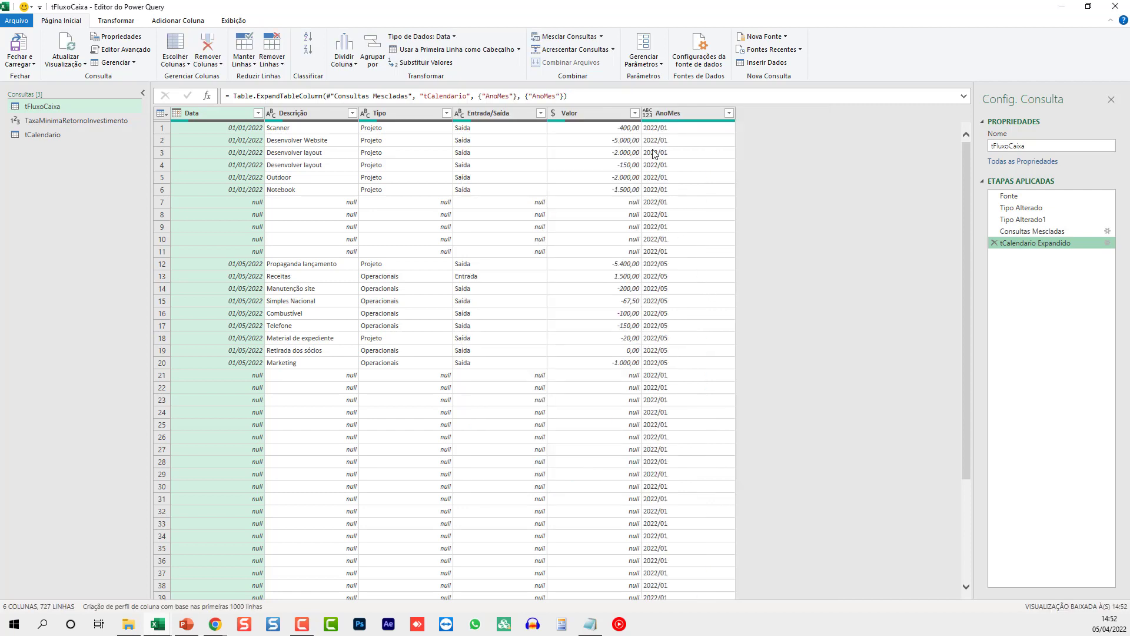
# - Examine the Tipo, Entrada/Saída and Descrição values in the first project rows
pyautogui.click(422, 157)
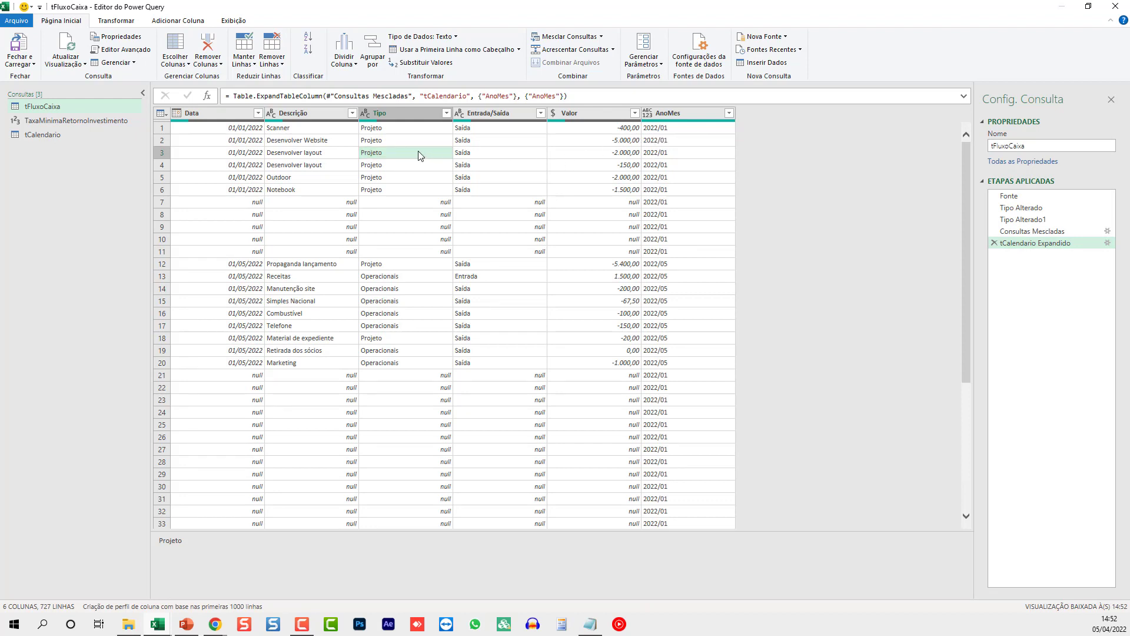
pyautogui.click(503, 190)
pyautogui.click(411, 155)
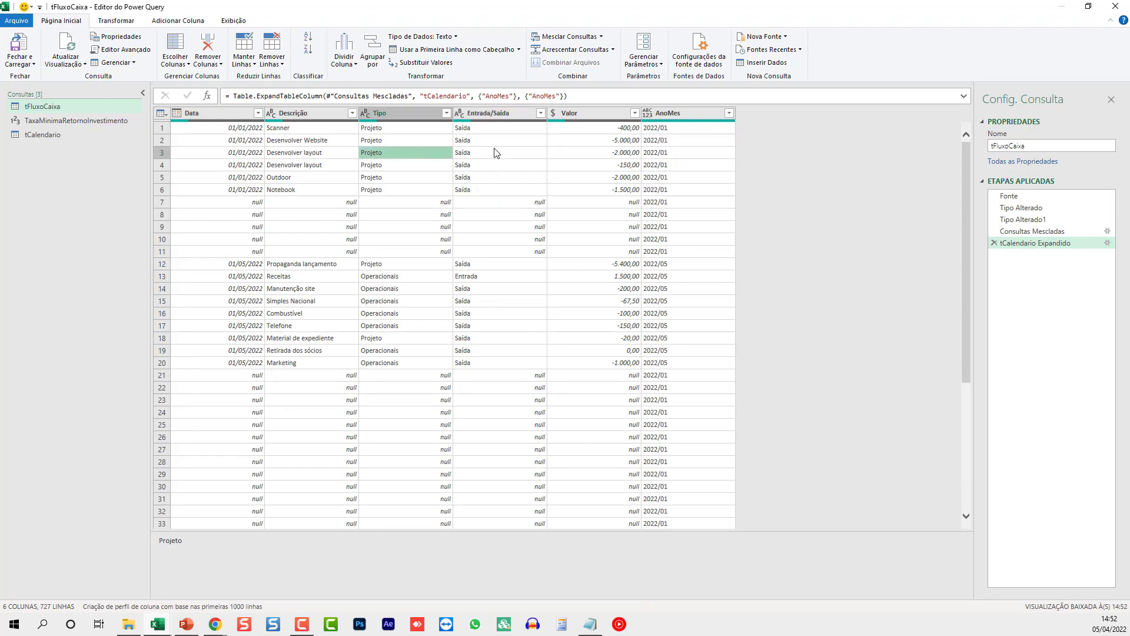
pyautogui.click(496, 153)
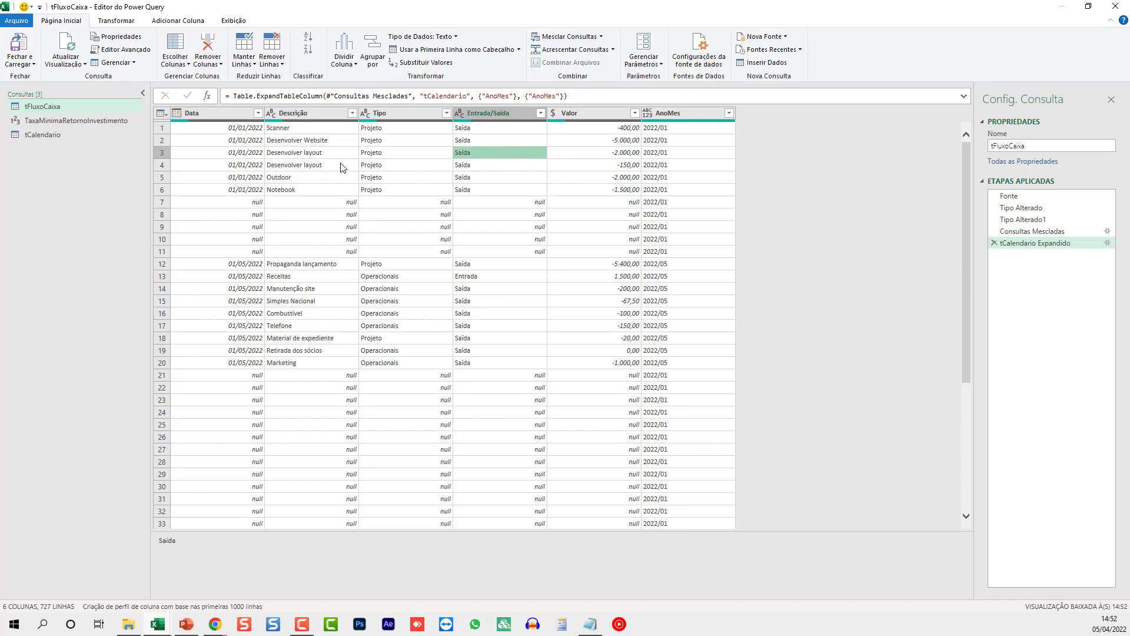
pyautogui.click(299, 140)
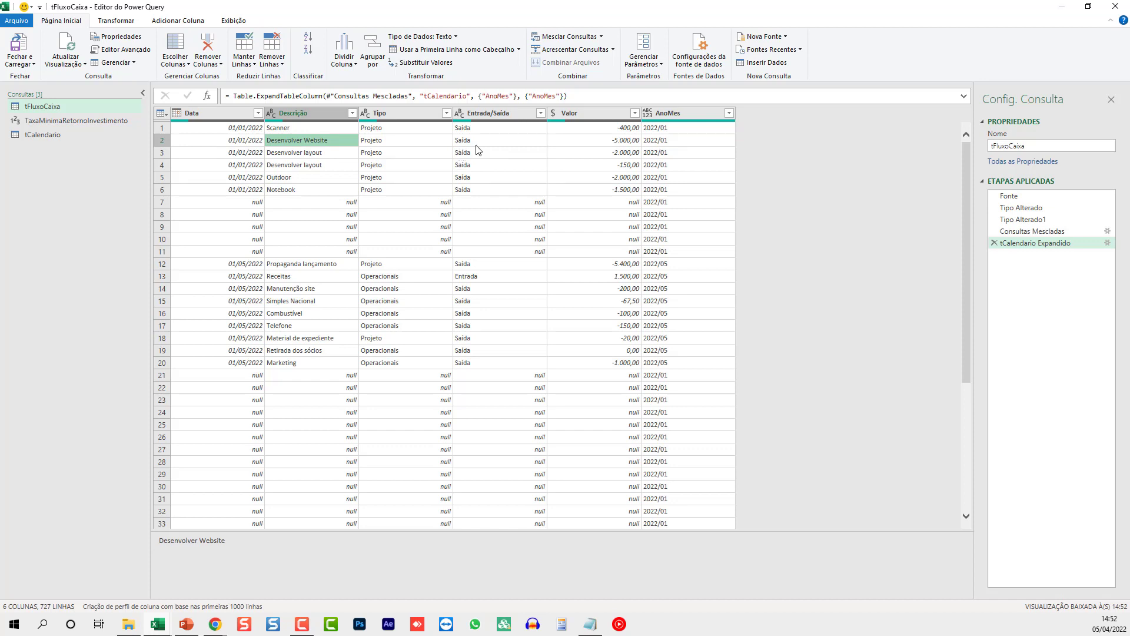
# - Select the AnoMes, Tipo and Entrada/Saída columns together
pyautogui.click(675, 113)
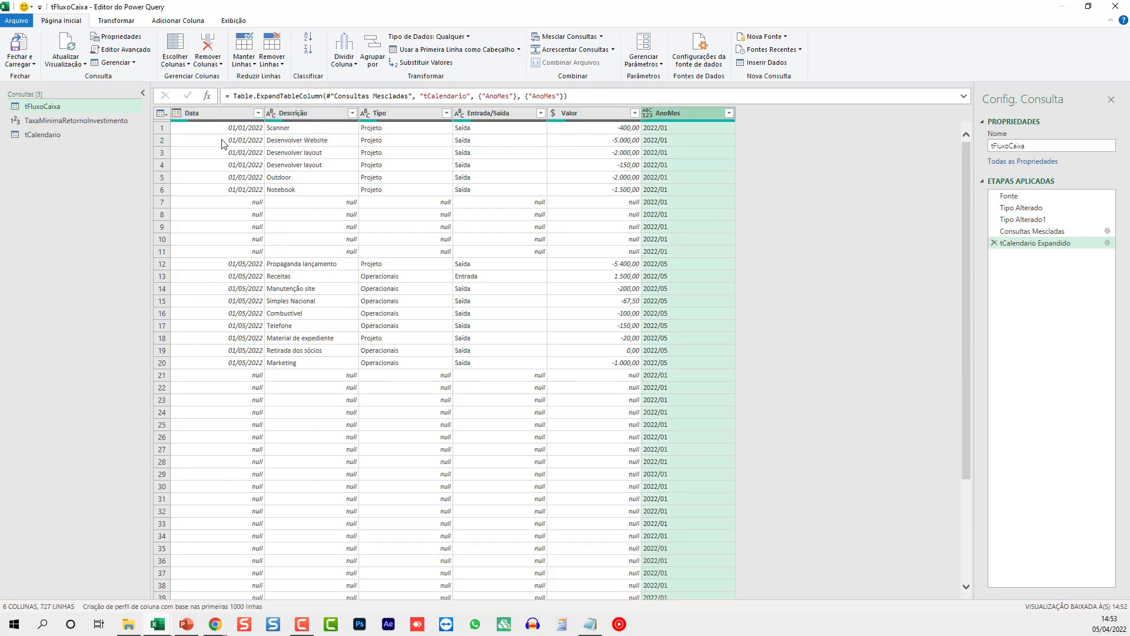
pyautogui.keyDown('ctrl'); pyautogui.click(401, 115); pyautogui.keyUp('ctrl')
pyautogui.keyDown('ctrl'); pyautogui.click(489, 115); pyautogui.keyUp('ctrl')
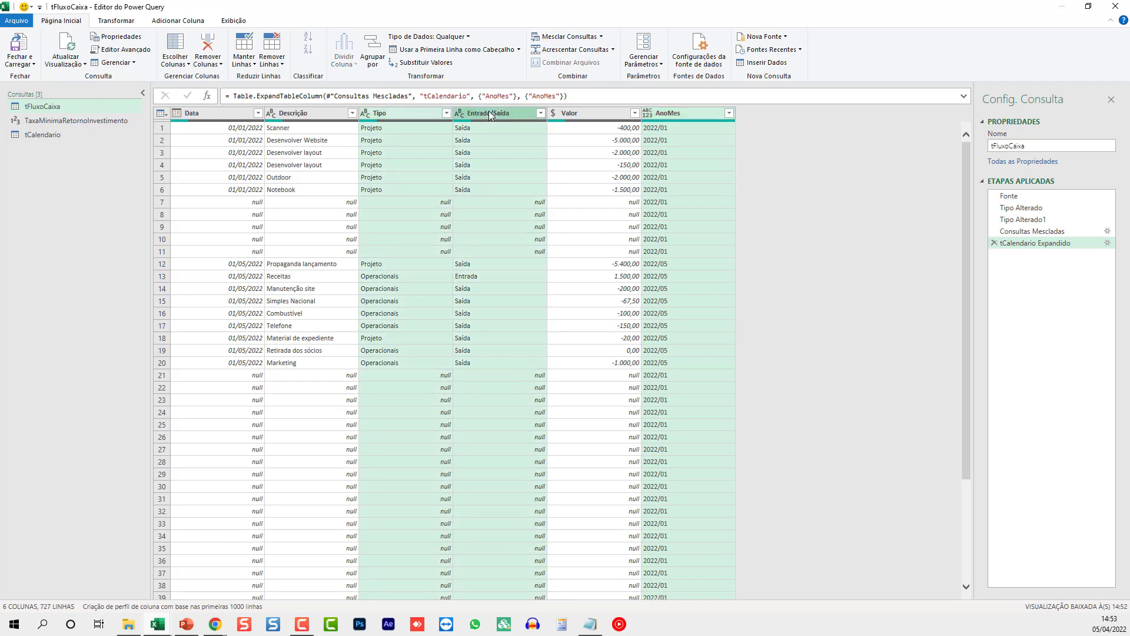
# - Keep only the AnoMes, Tipo, Entrada/Saída and Valor columns in tFluxoCaixa, removing all other columns
pyautogui.keyDown('ctrl'); pyautogui.click(595, 112); pyautogui.keyUp('ctrl')
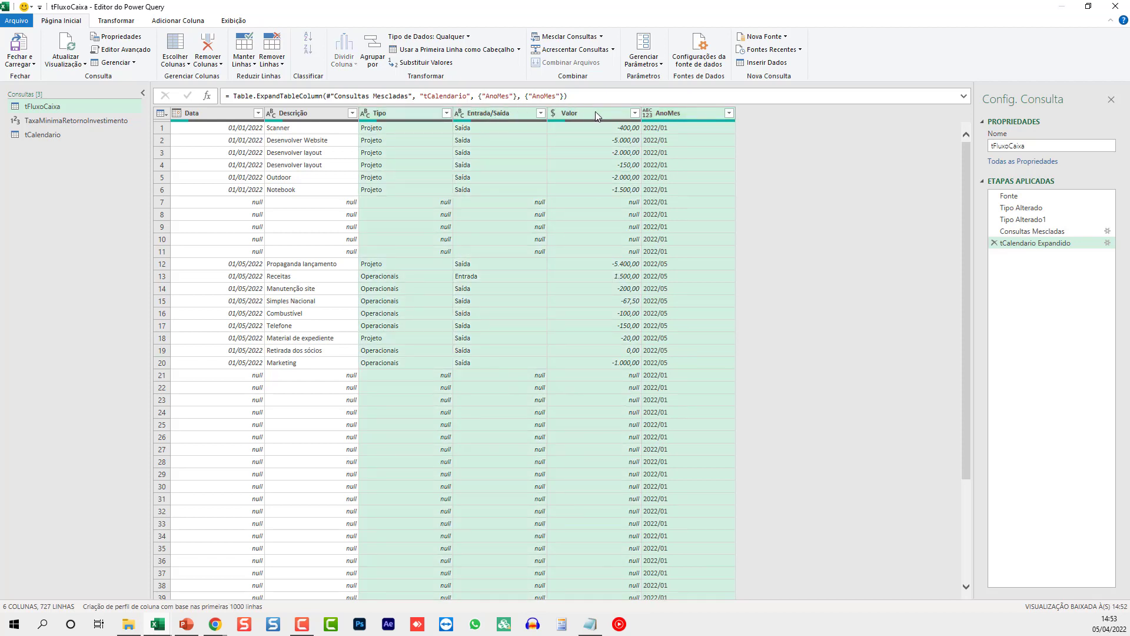
pyautogui.rightClick(595, 111)
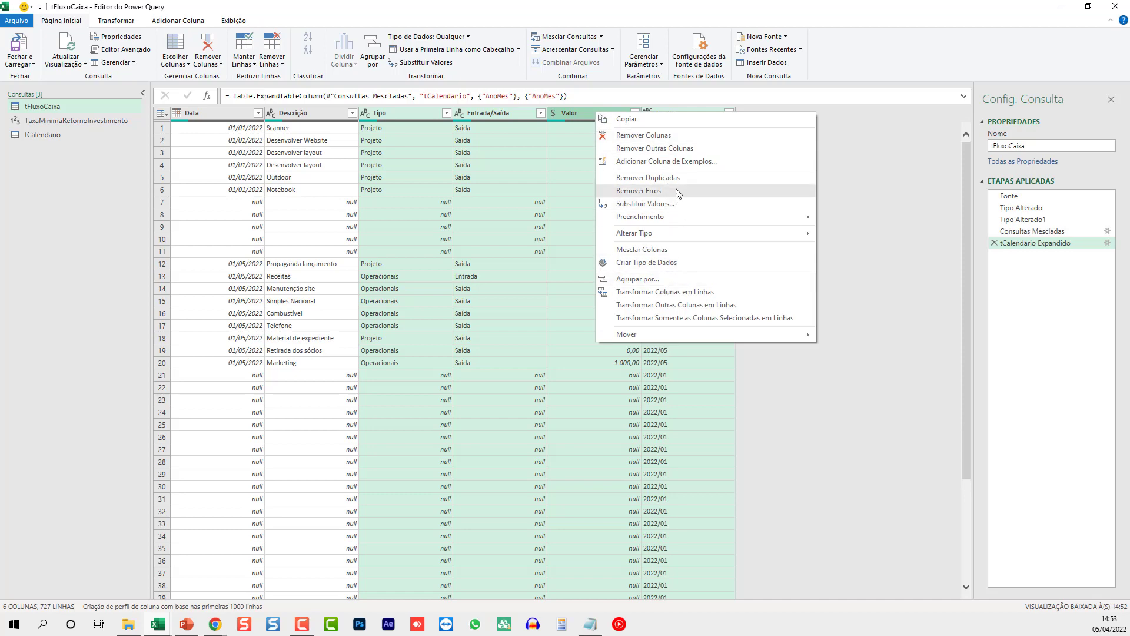
pyautogui.click(675, 148)
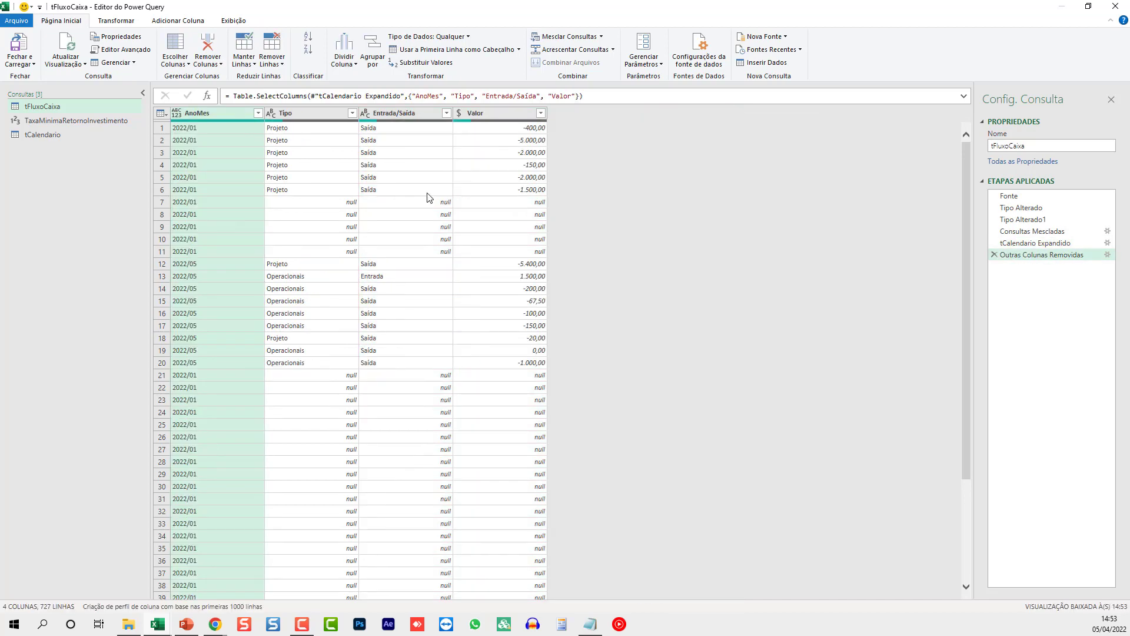
# - Replace null values in the Entrada/Saída column with Saída
pyautogui.click(221, 143)
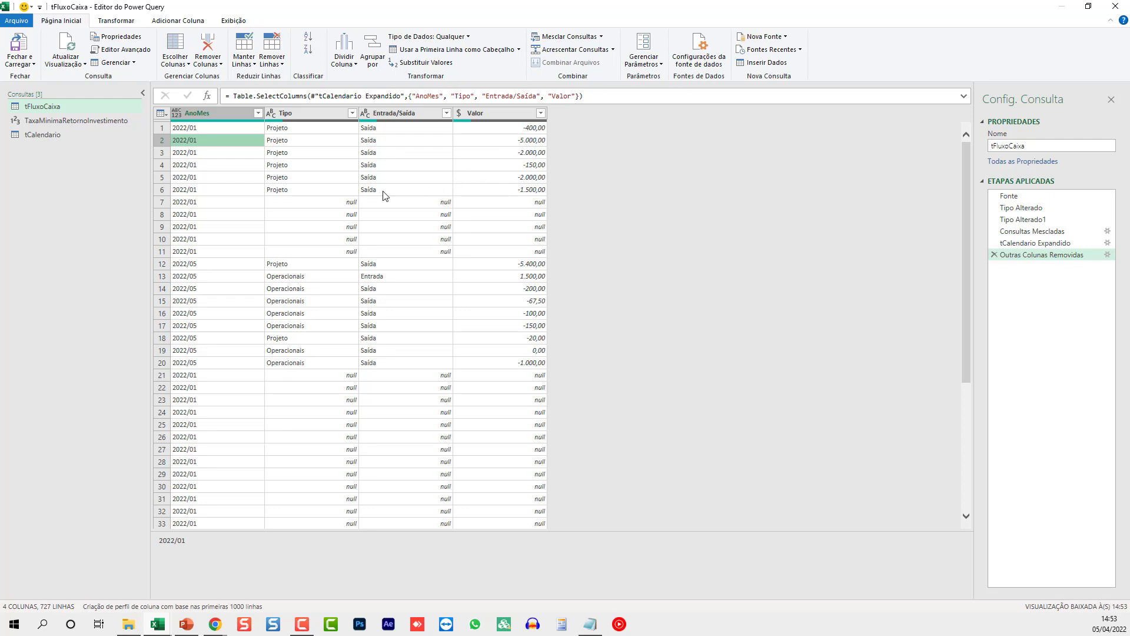
pyautogui.click(393, 203)
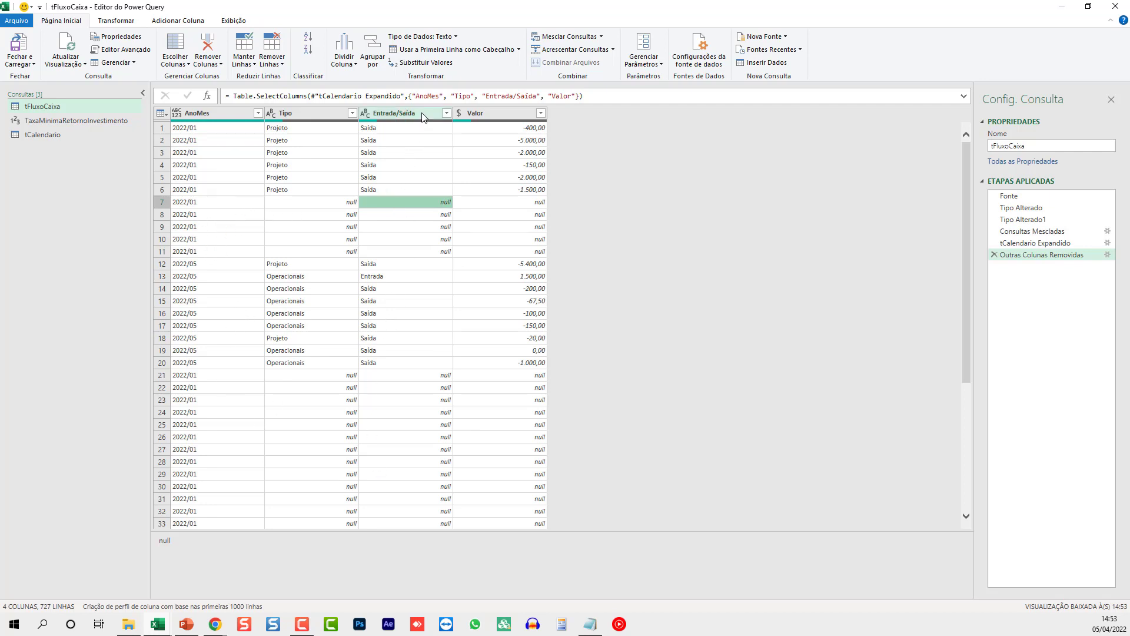
pyautogui.click(333, 118)
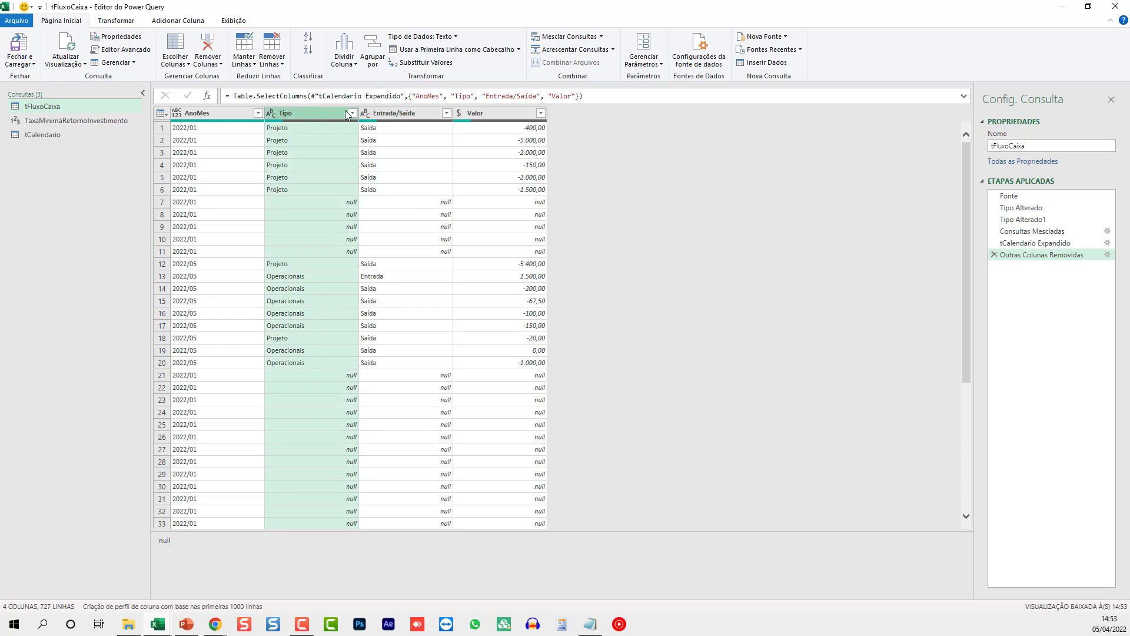
pyautogui.keyDown('ctrl'); pyautogui.click(397, 114); pyautogui.keyUp('ctrl')
pyautogui.click(397, 112)
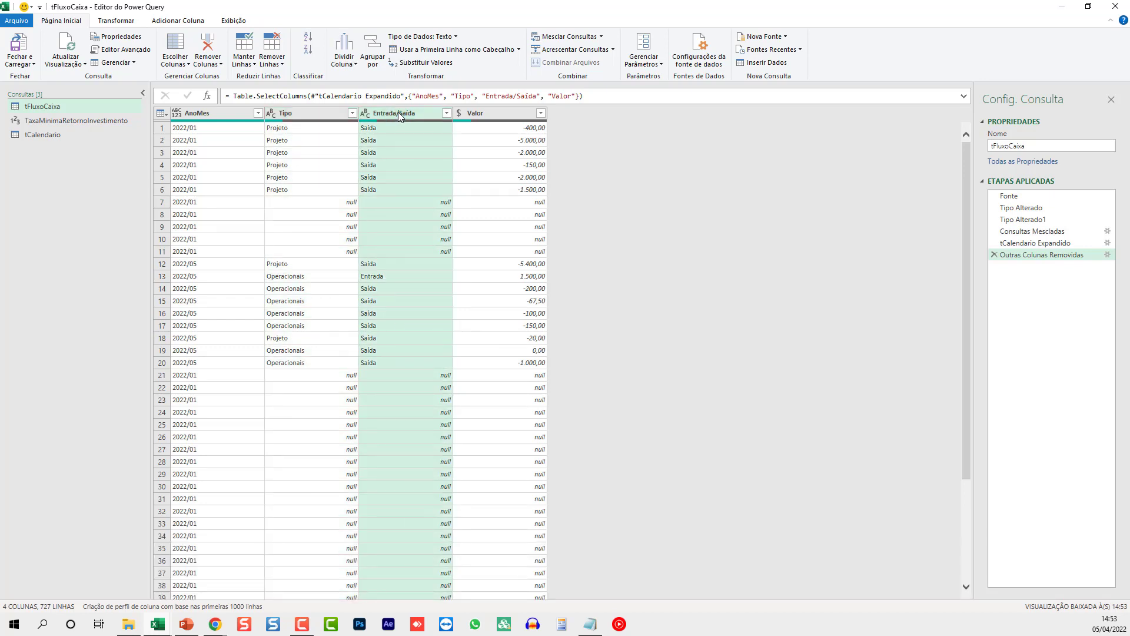
pyautogui.rightClick(398, 112)
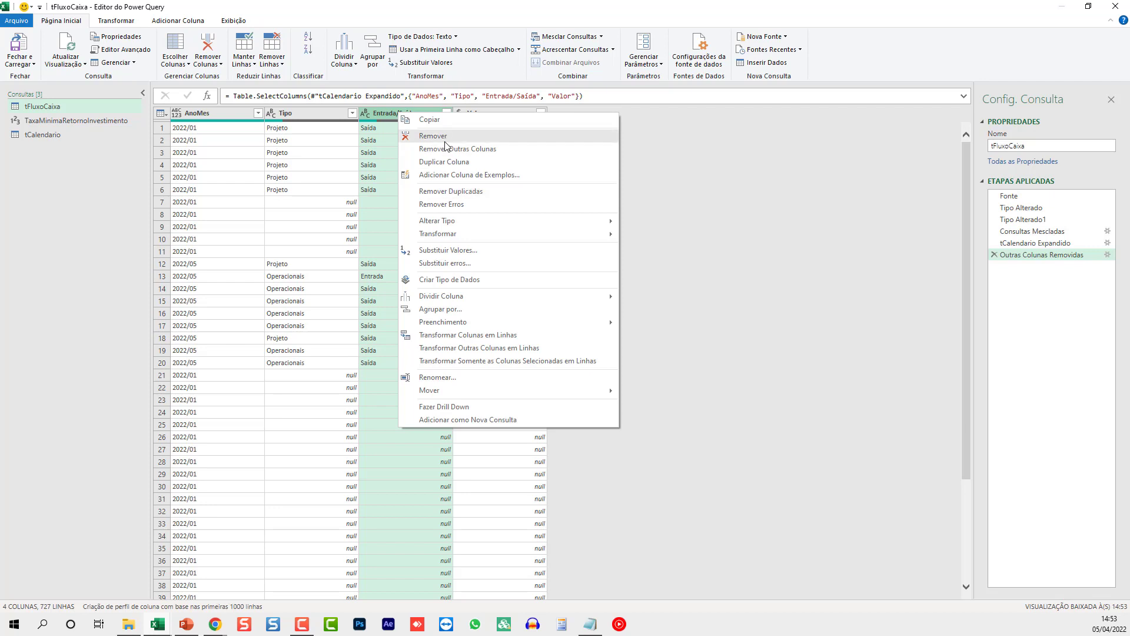
pyautogui.click(459, 250)
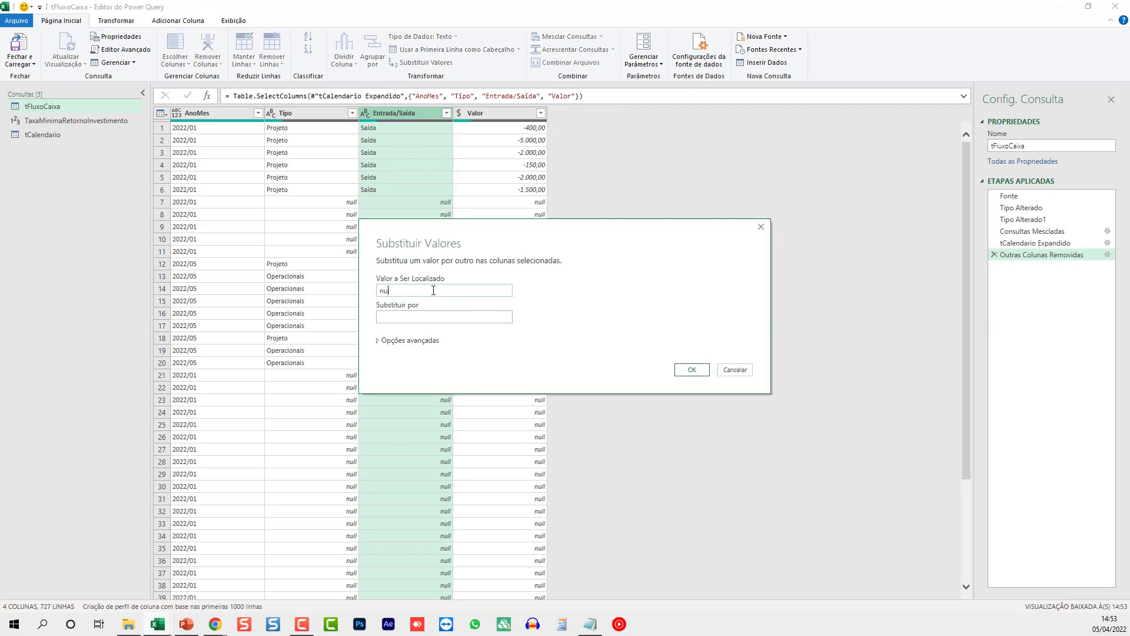
pyautogui.click(418, 316)
pyautogui.click(690, 369)
# - Replace null values in the Tipo column with Operacionais
pyautogui.click(299, 113)
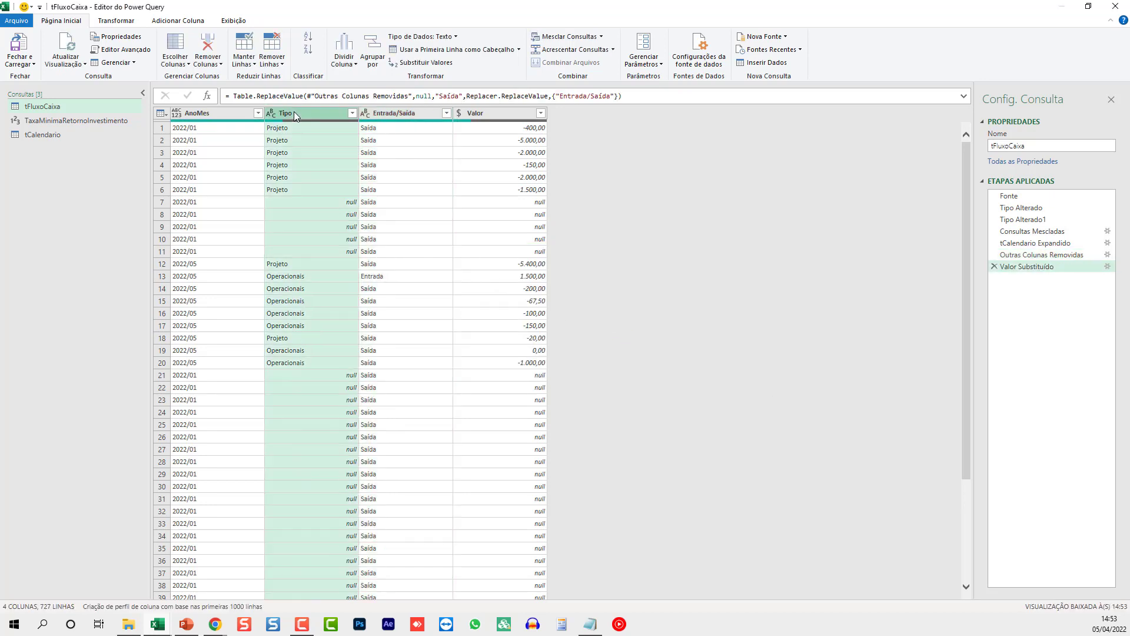
pyautogui.rightClick(296, 113)
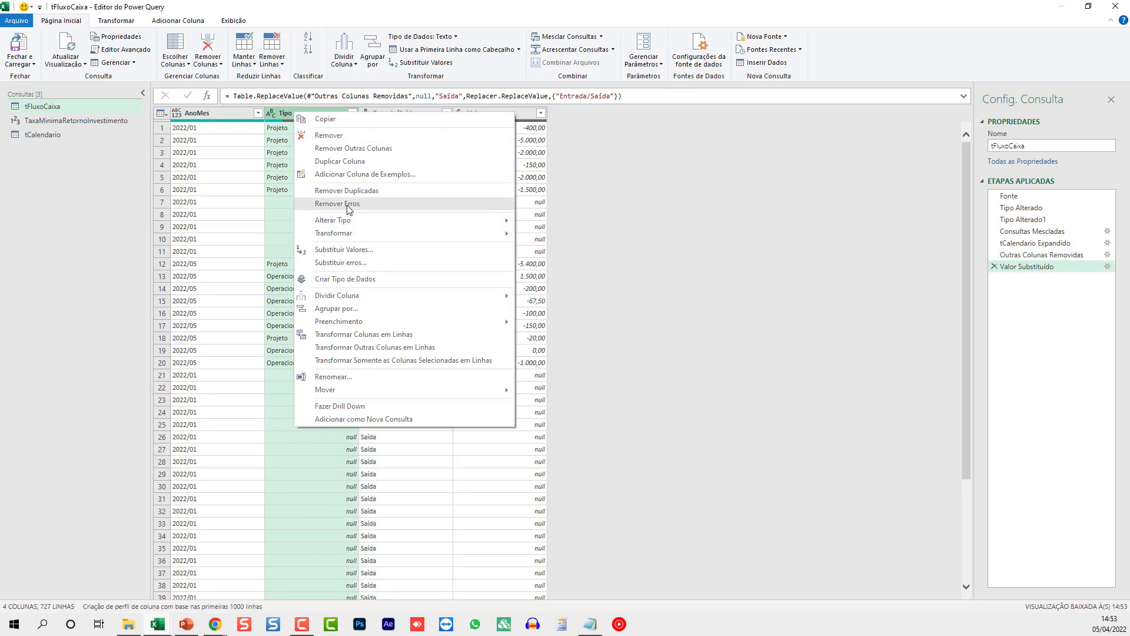
pyautogui.click(353, 250)
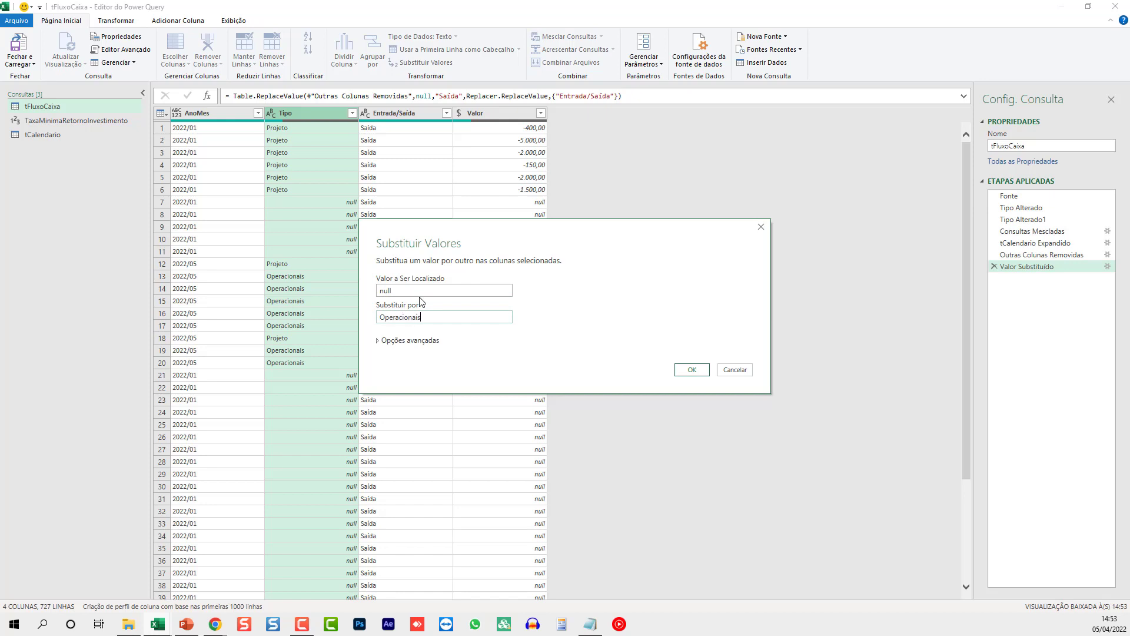
pyautogui.click(692, 369)
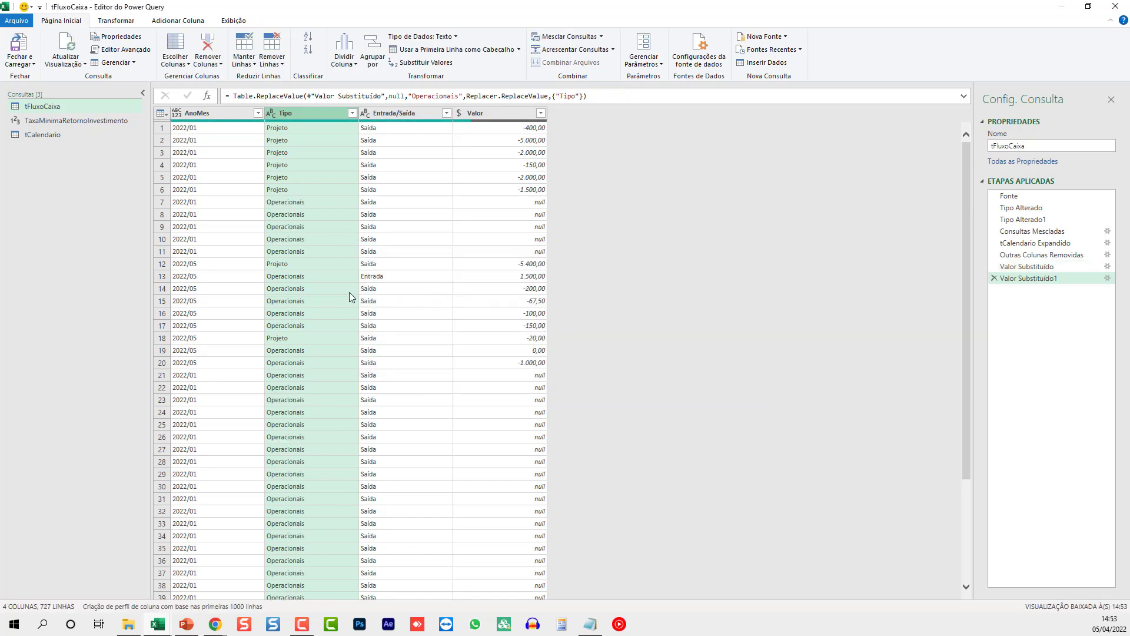
# - Replace null values in the Valor column with 0
pyautogui.click(529, 206)
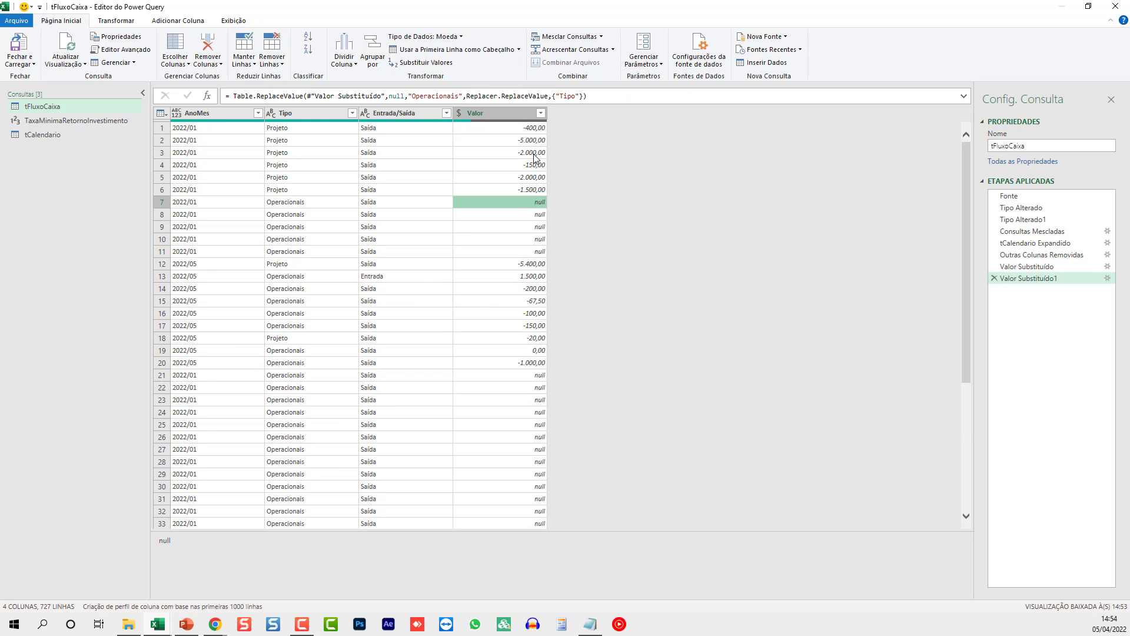
pyautogui.click(494, 115)
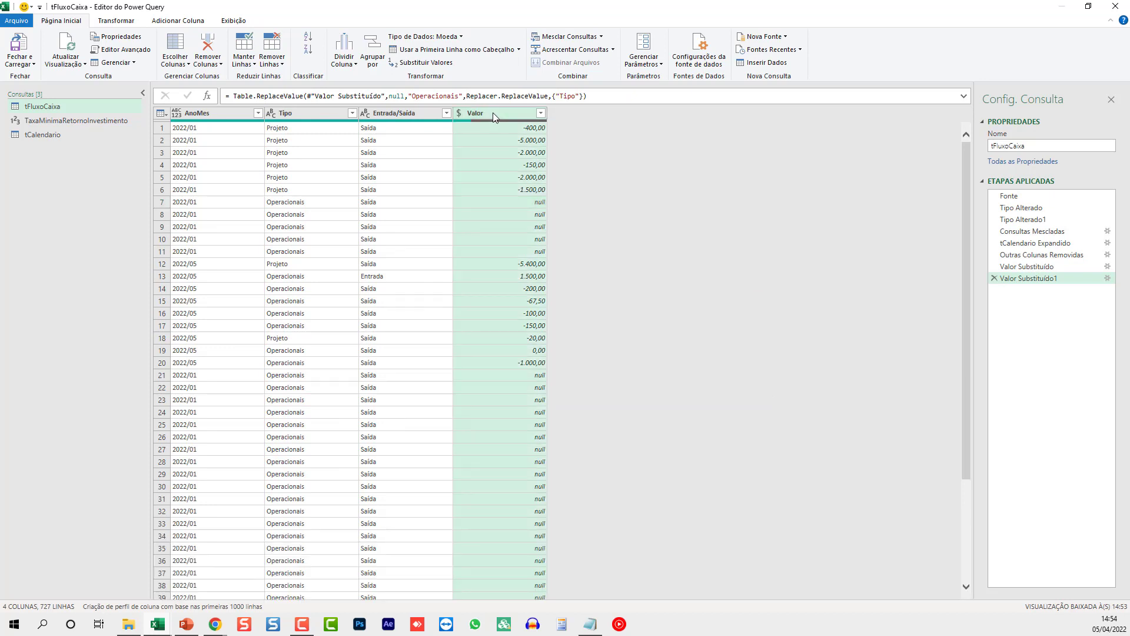
pyautogui.rightClick(493, 112)
pyautogui.click(559, 254)
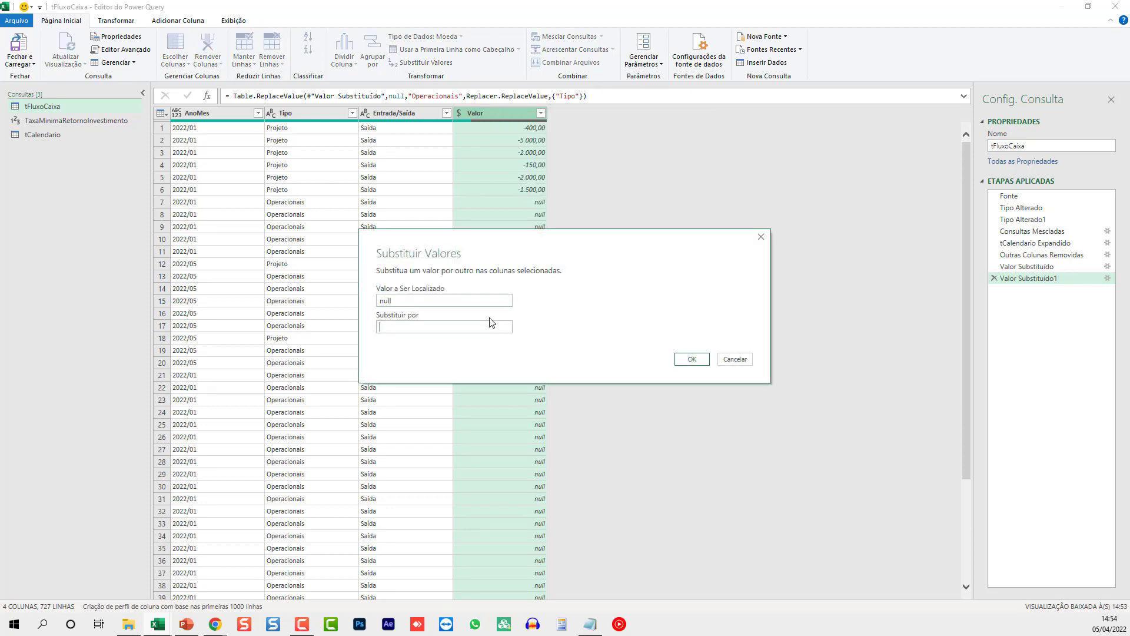
pyautogui.click(688, 359)
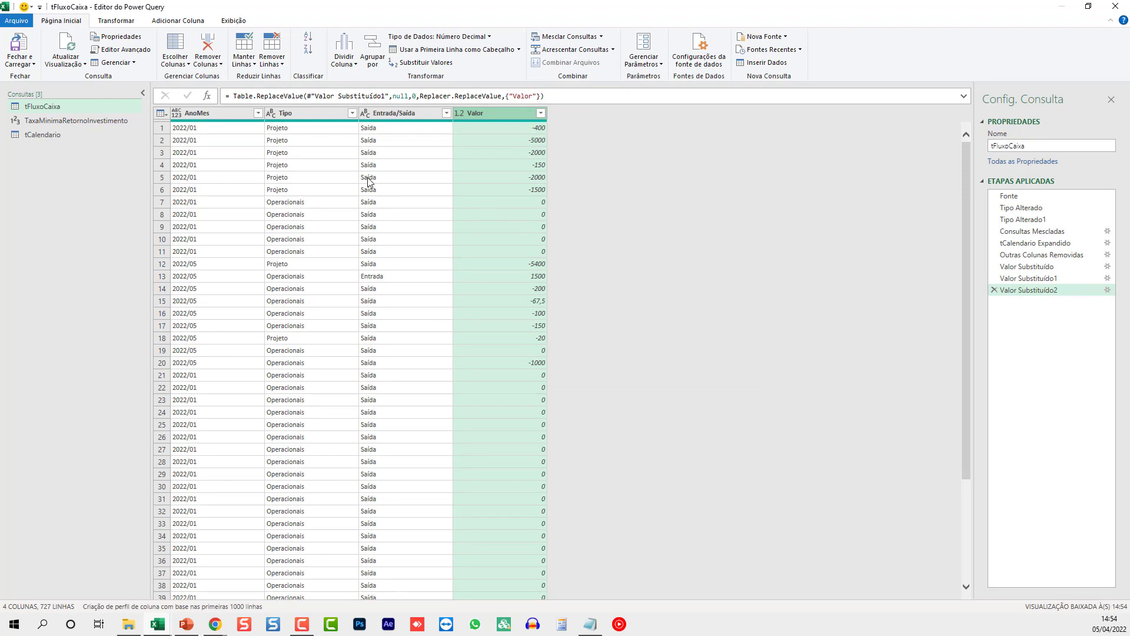
# - Begin a conditional column with a clause testing whether Entrada/Saída equals Entrada
pyautogui.click(381, 165)
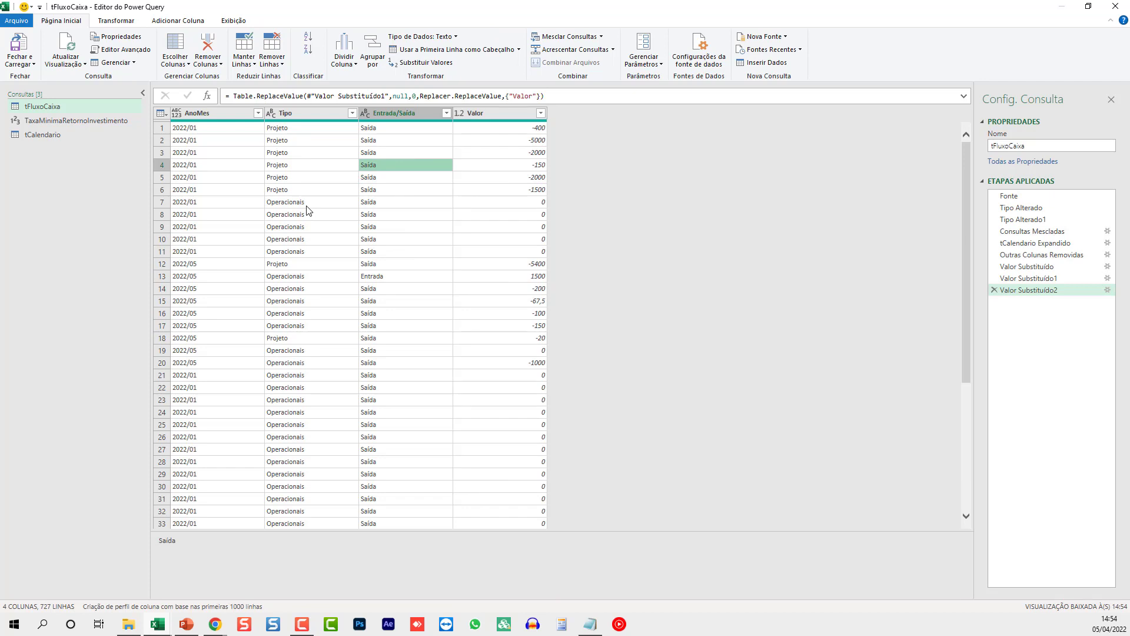
pyautogui.click(178, 20)
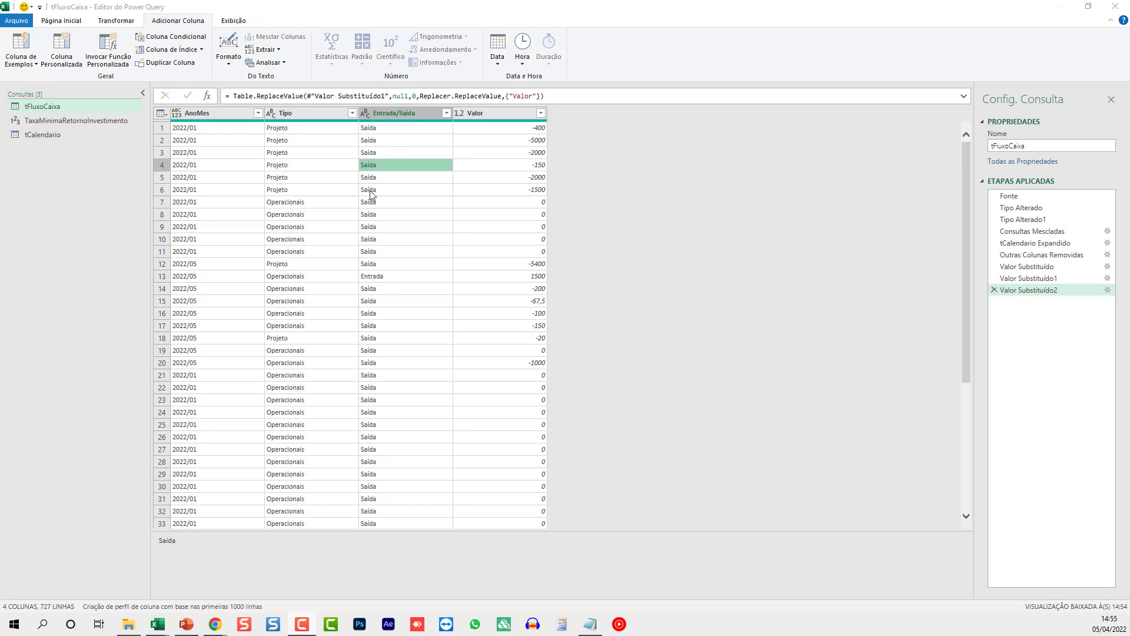
pyautogui.click(418, 206)
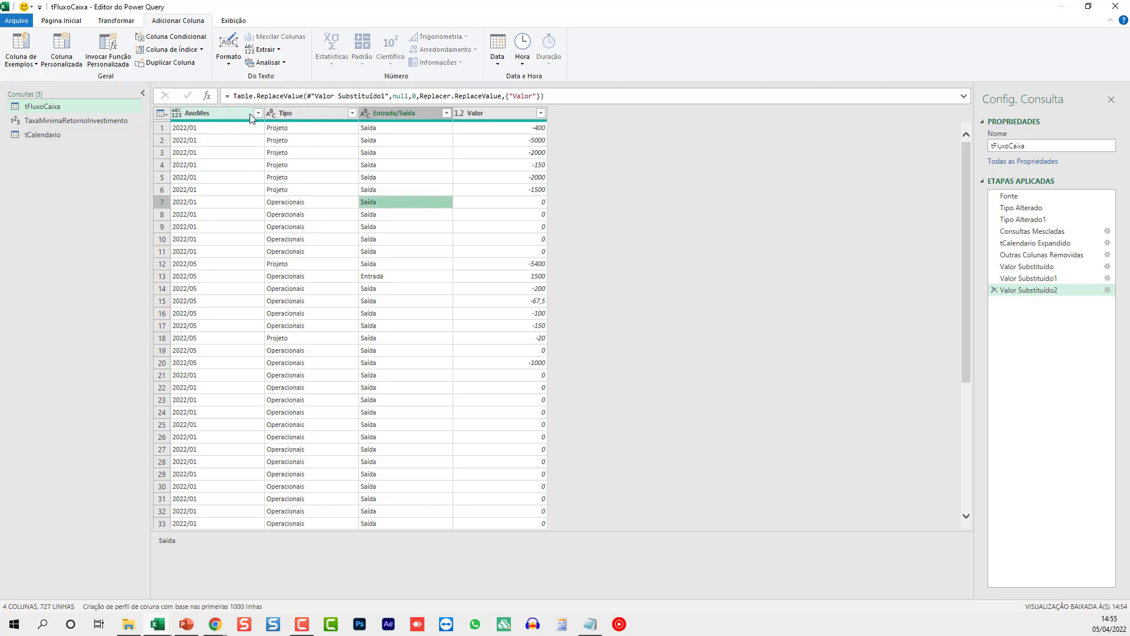
pyautogui.click(167, 40)
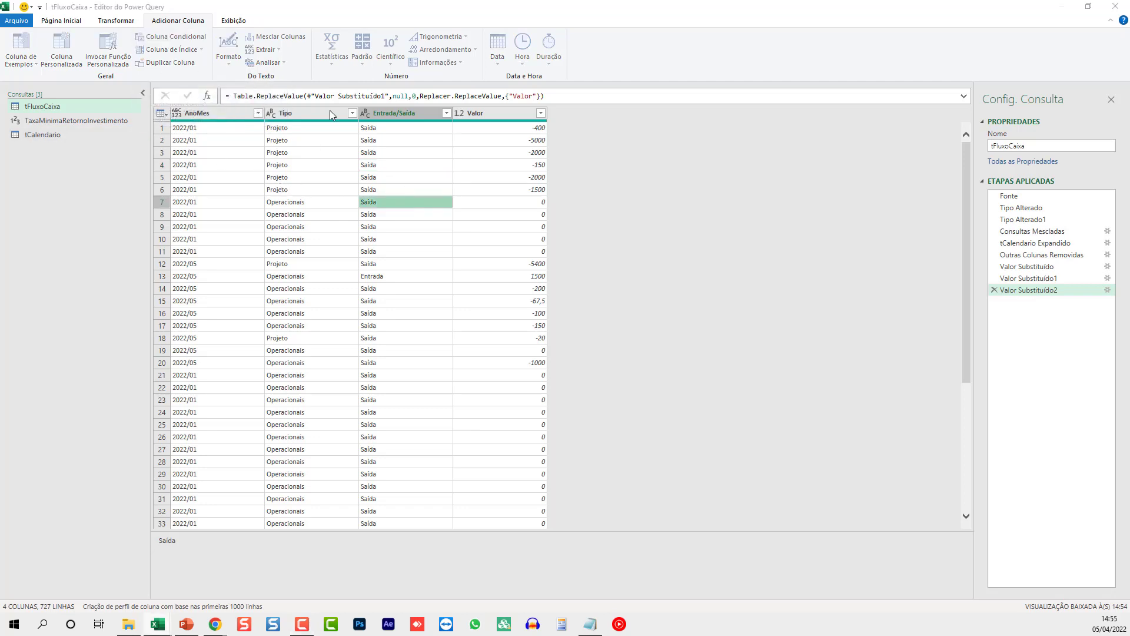
pyautogui.click(367, 300)
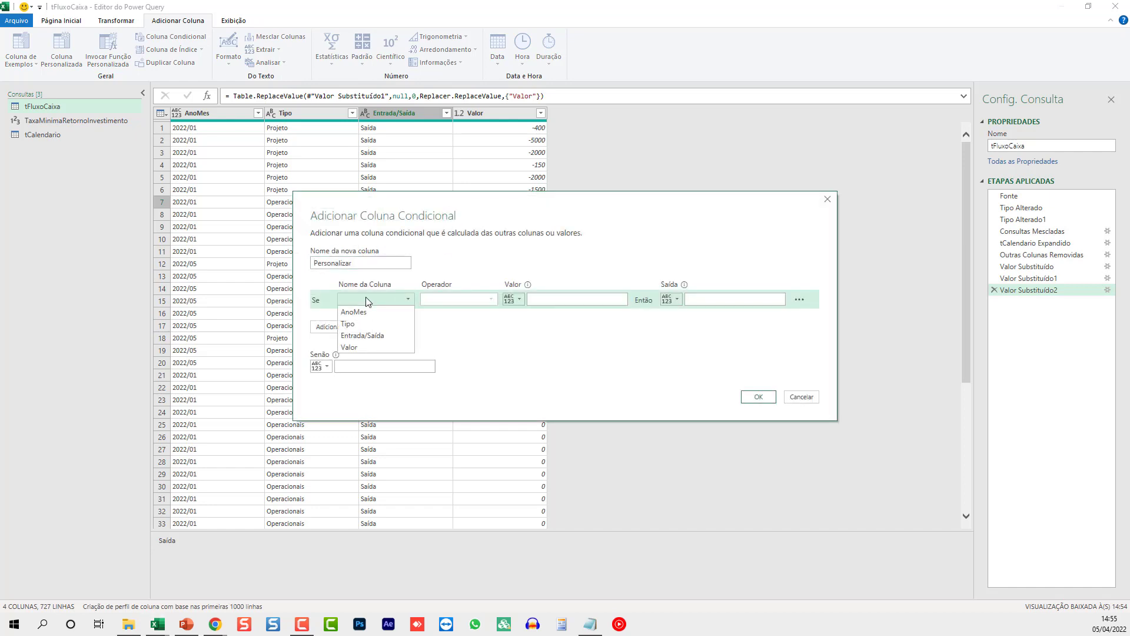
pyautogui.click(362, 335)
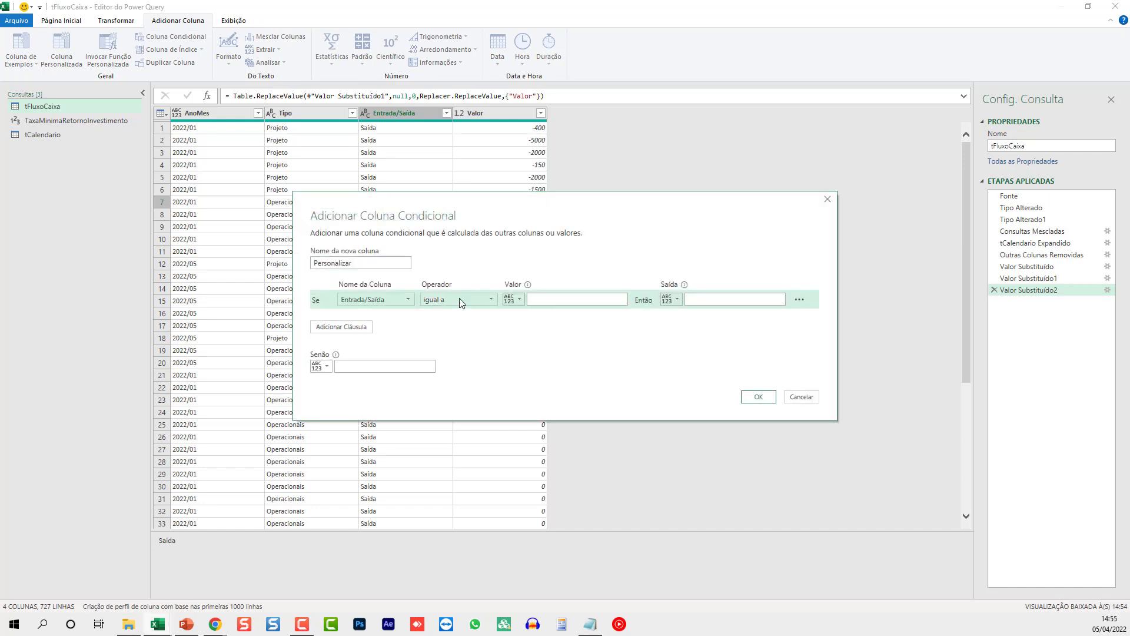
pyautogui.click(568, 301)
pyautogui.write('Entrada')
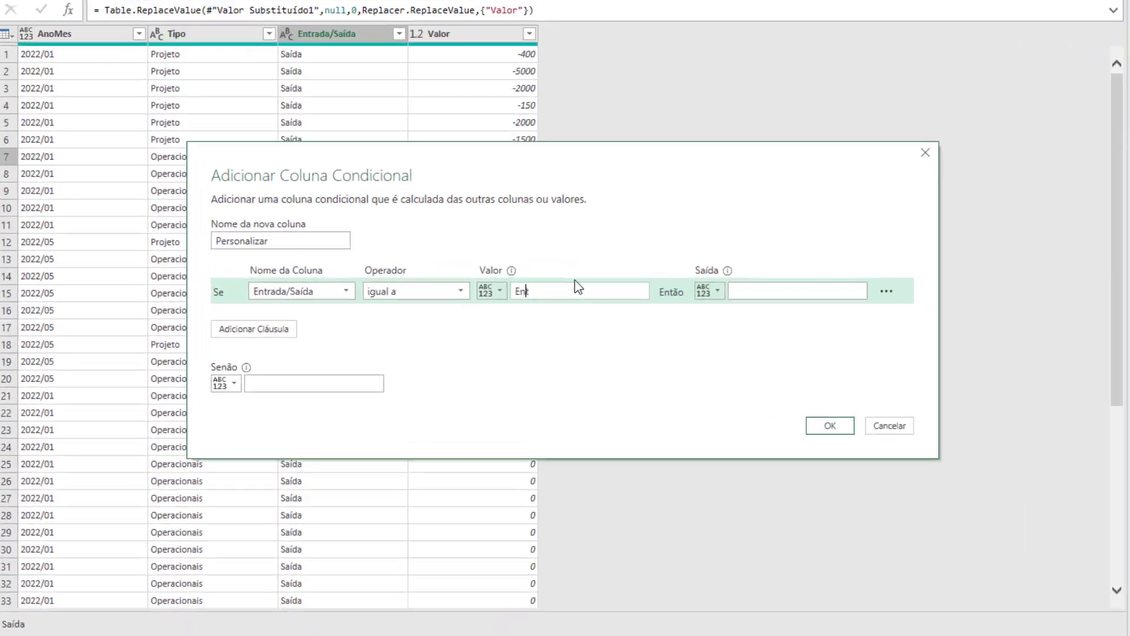
# - Make the conditional column return the Valor column when the clause matches and 0 otherwise, and create it
pyautogui.click(676, 300)
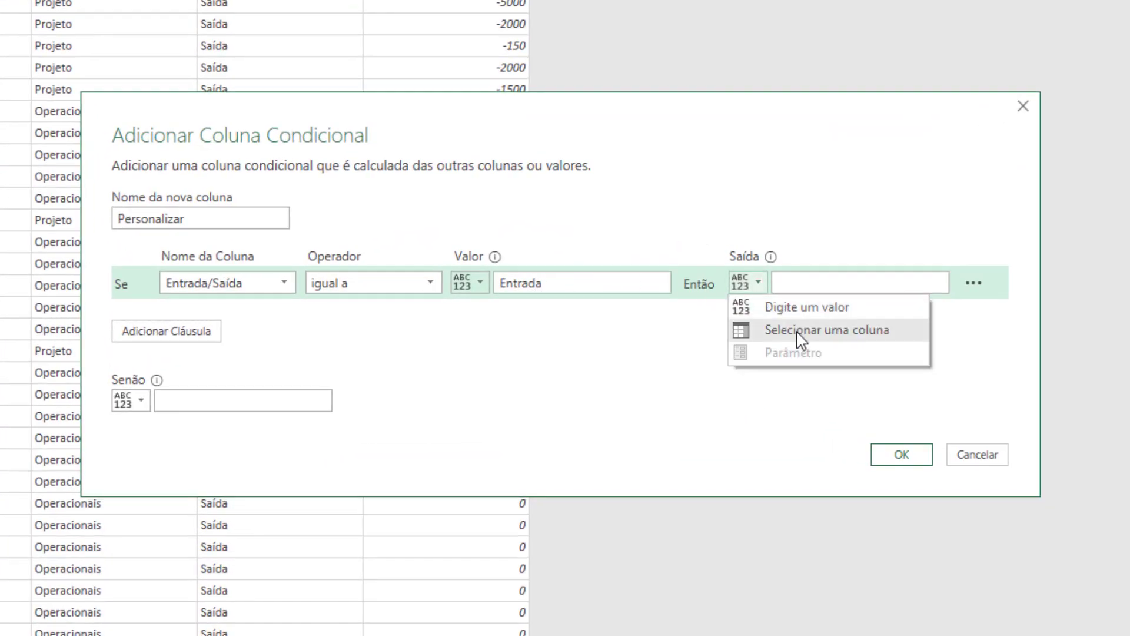
pyautogui.click(801, 338)
pyautogui.click(783, 283)
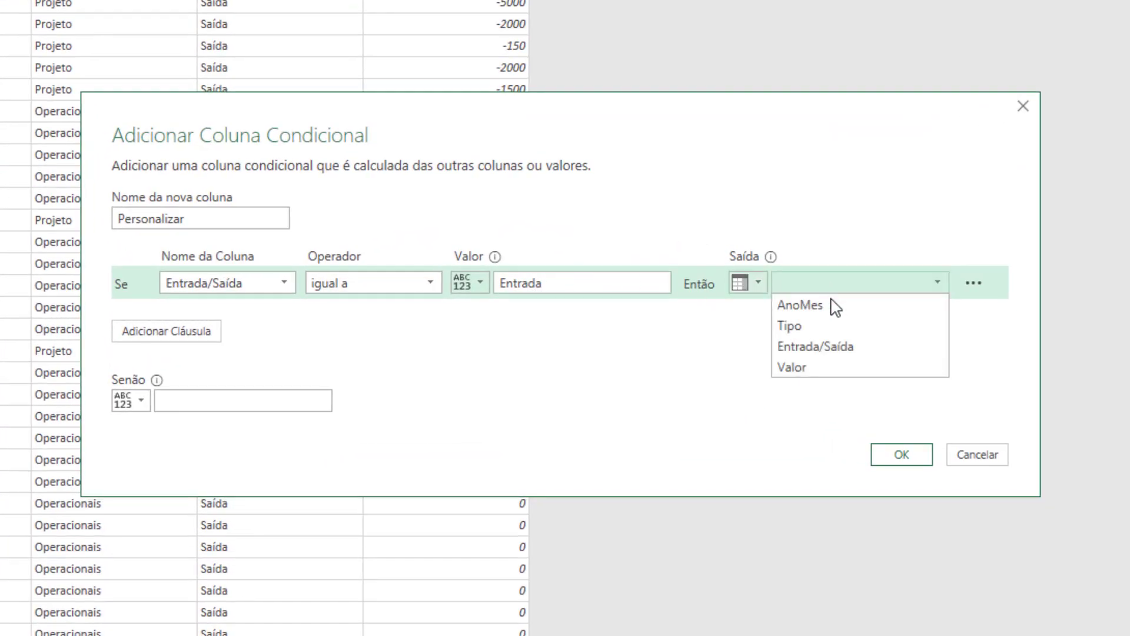
pyautogui.click(815, 360)
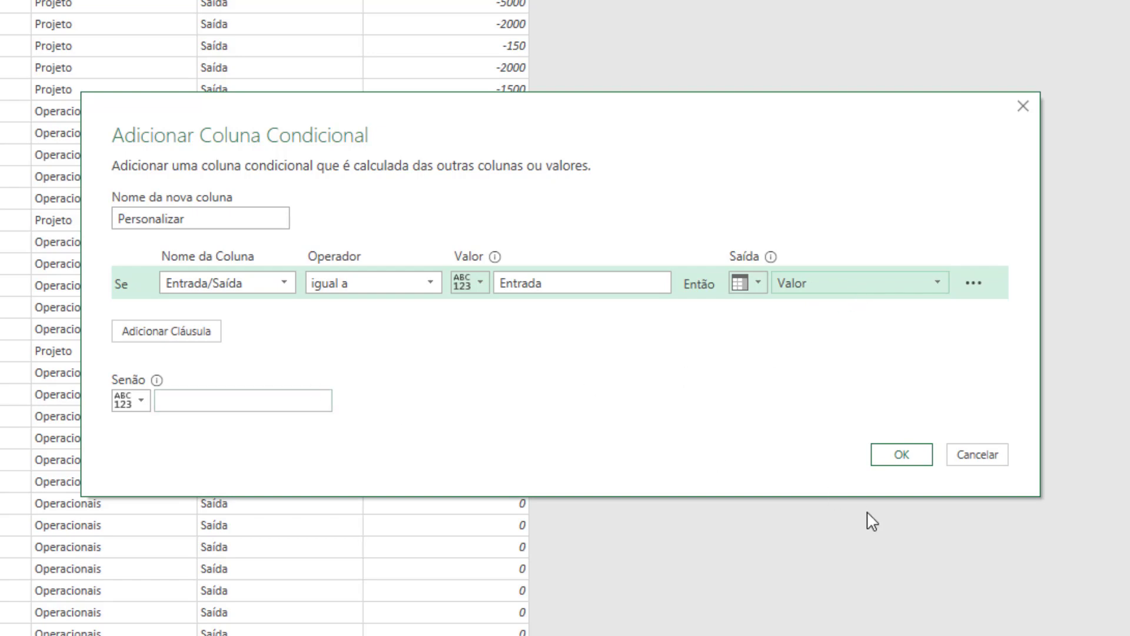
pyautogui.click(240, 403)
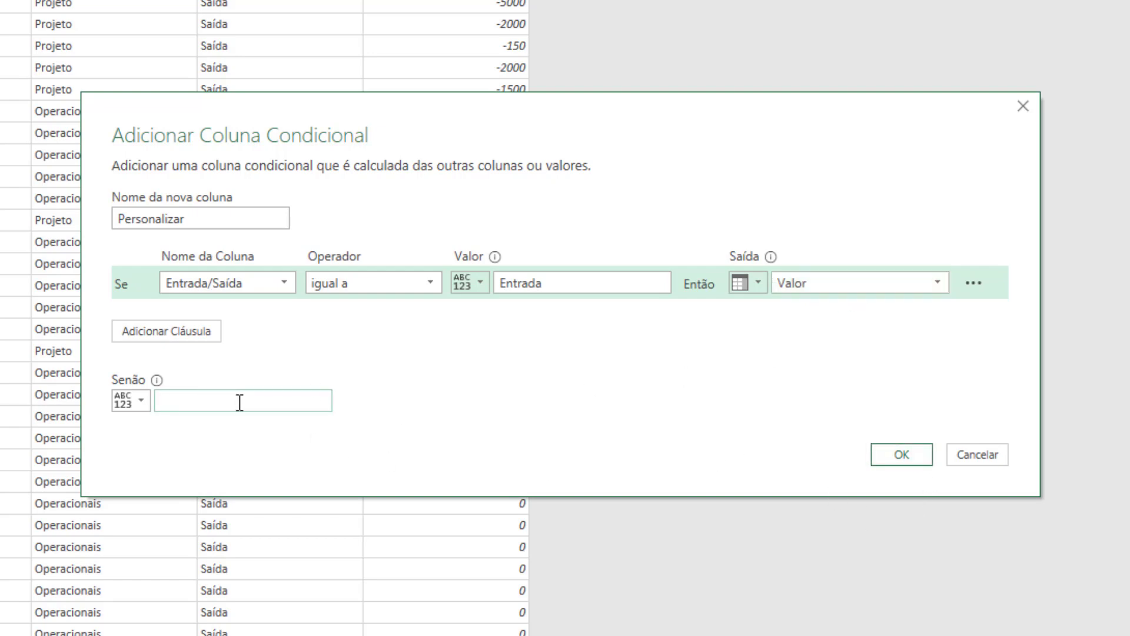
pyautogui.write('0')
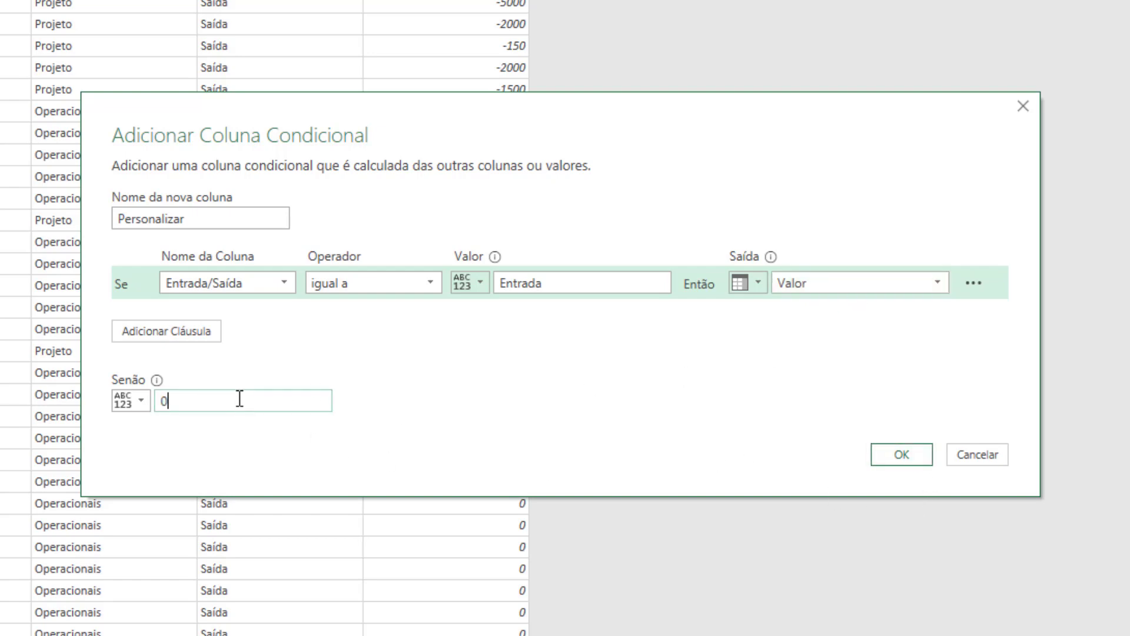
pyautogui.click(896, 461)
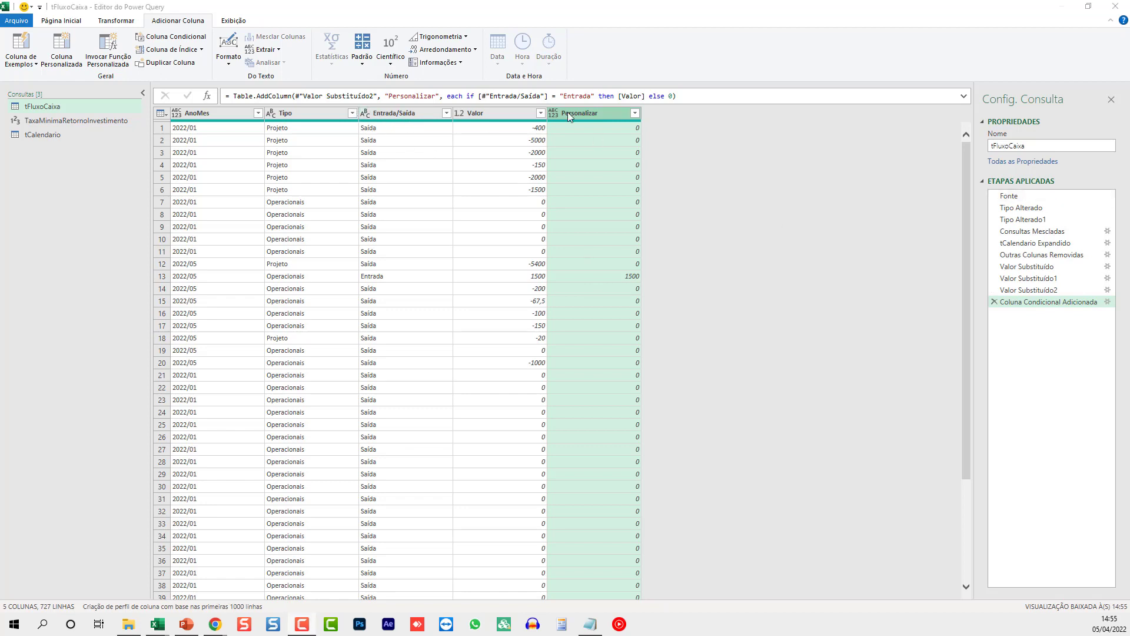
# - Rename the new conditional column from Personalizar to Entrada within its step formula
pyautogui.doubleClick(418, 96)
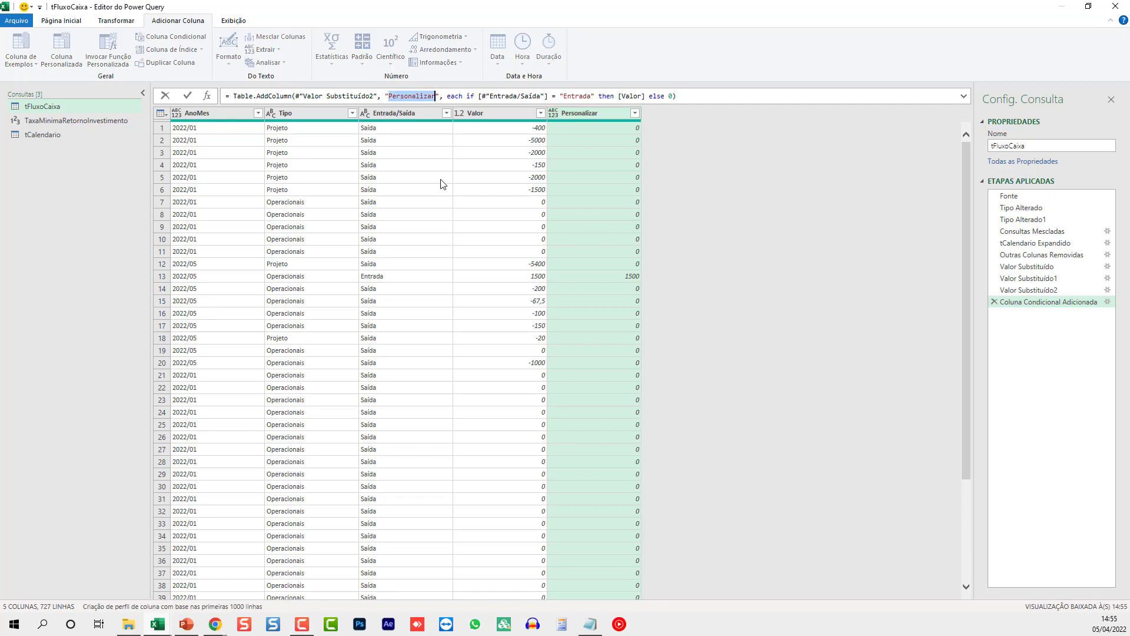
pyautogui.write('Entrada')
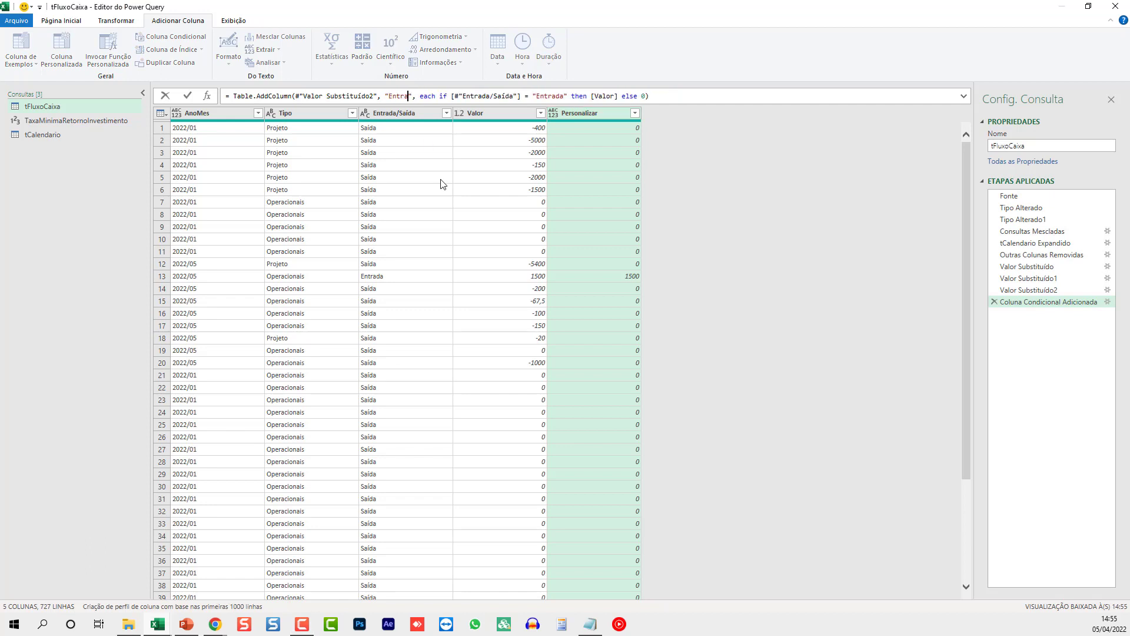
pyautogui.press('End')
pyautogui.press('Return')
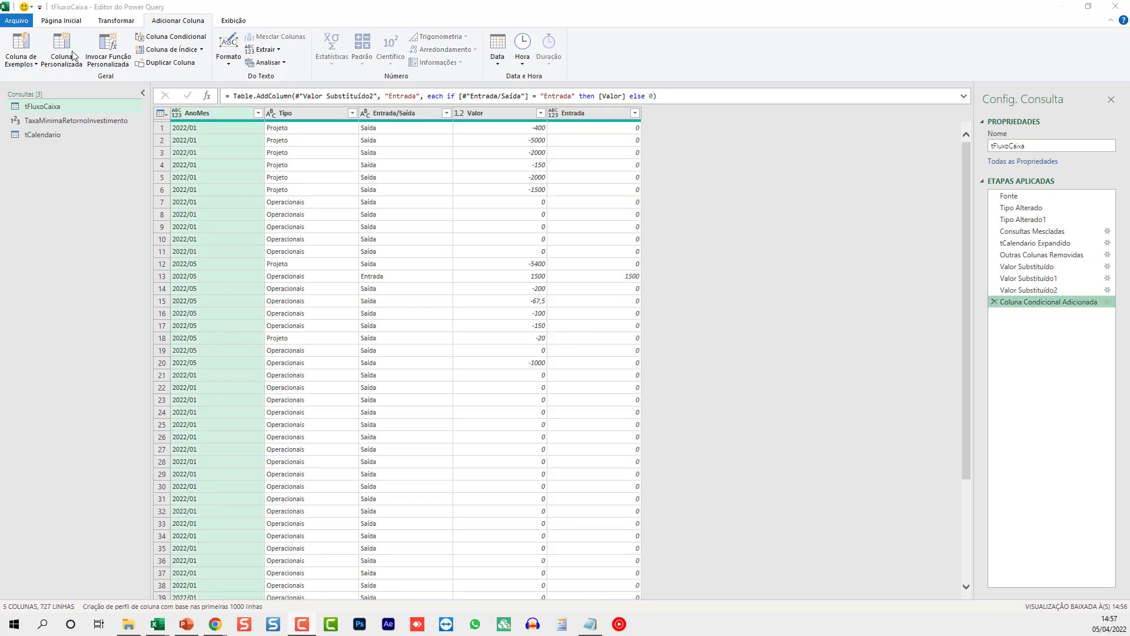
# - Begin a custom column named Saída with a formula testing whether Entrada/Saída equals "Saída"
pyautogui.click(65, 49)
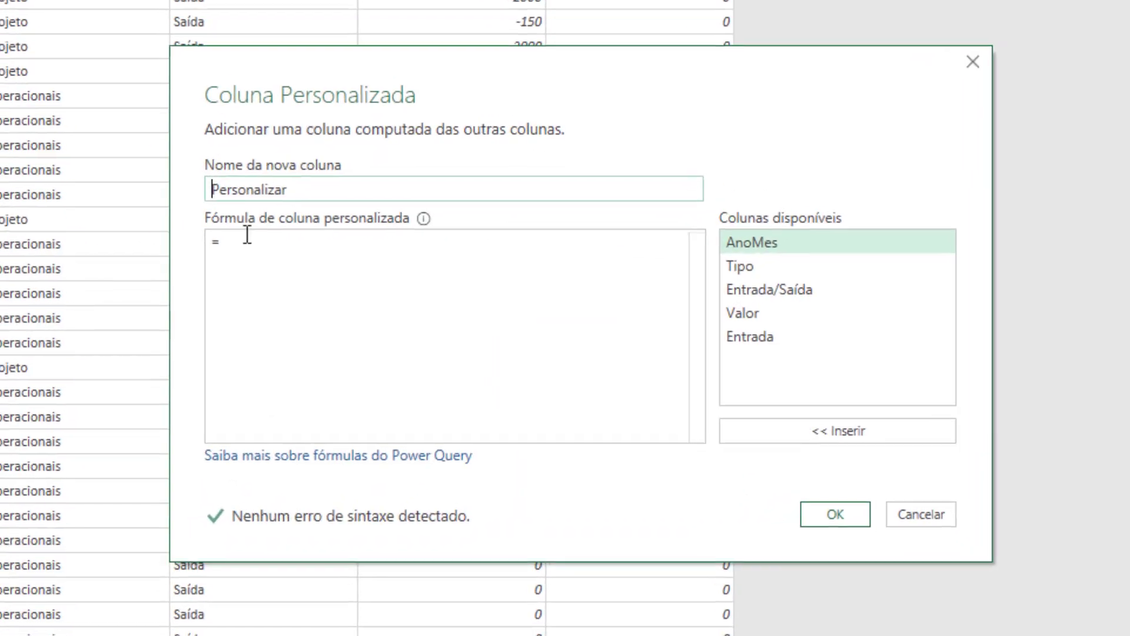
pyautogui.doubleClick(390, 234)
pyautogui.write('Saída')
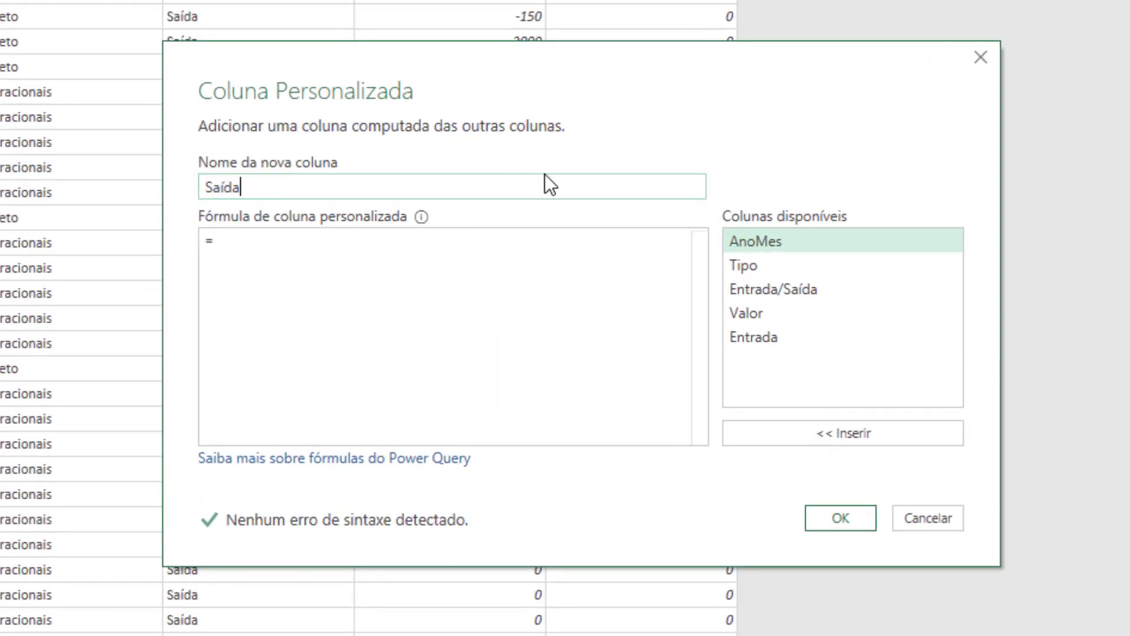
pyautogui.click(287, 296)
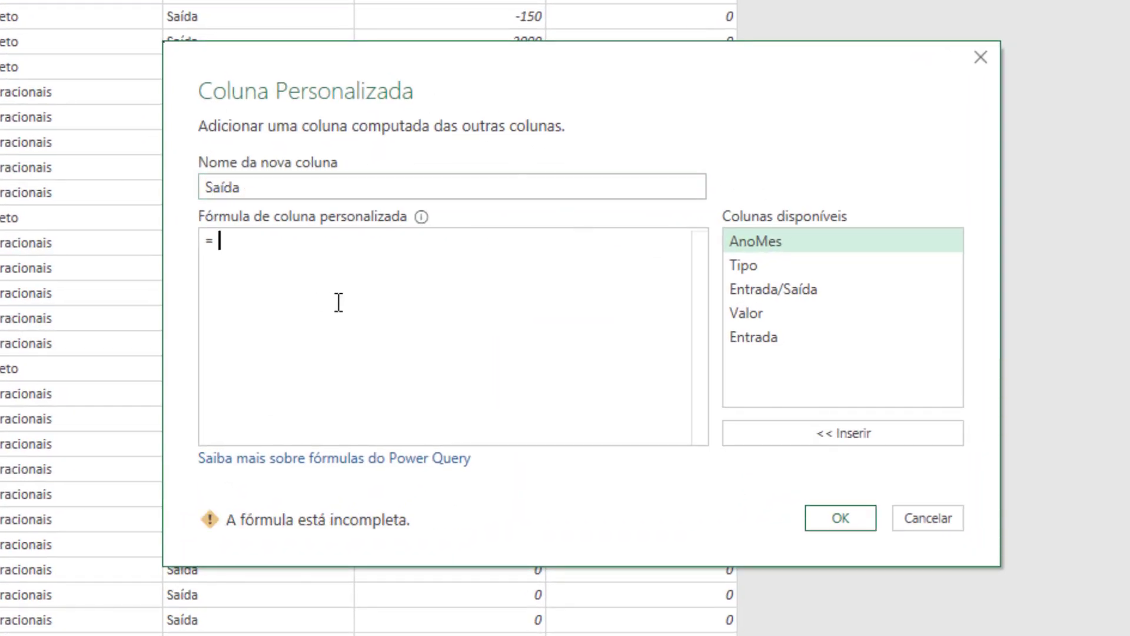
pyautogui.write('if')
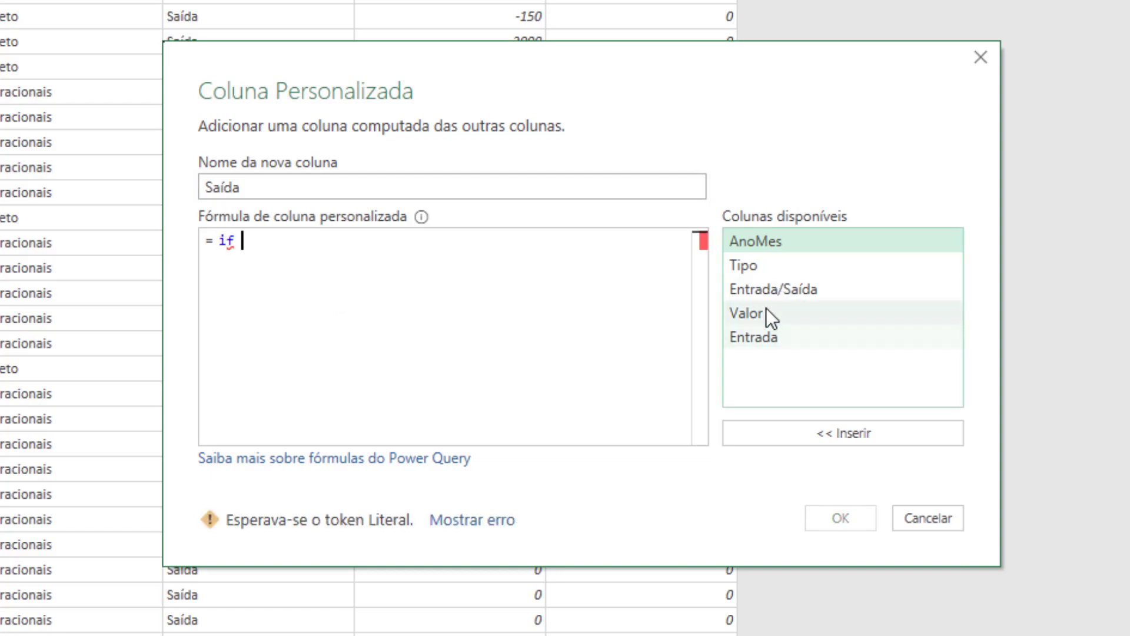
pyautogui.doubleClick(761, 289)
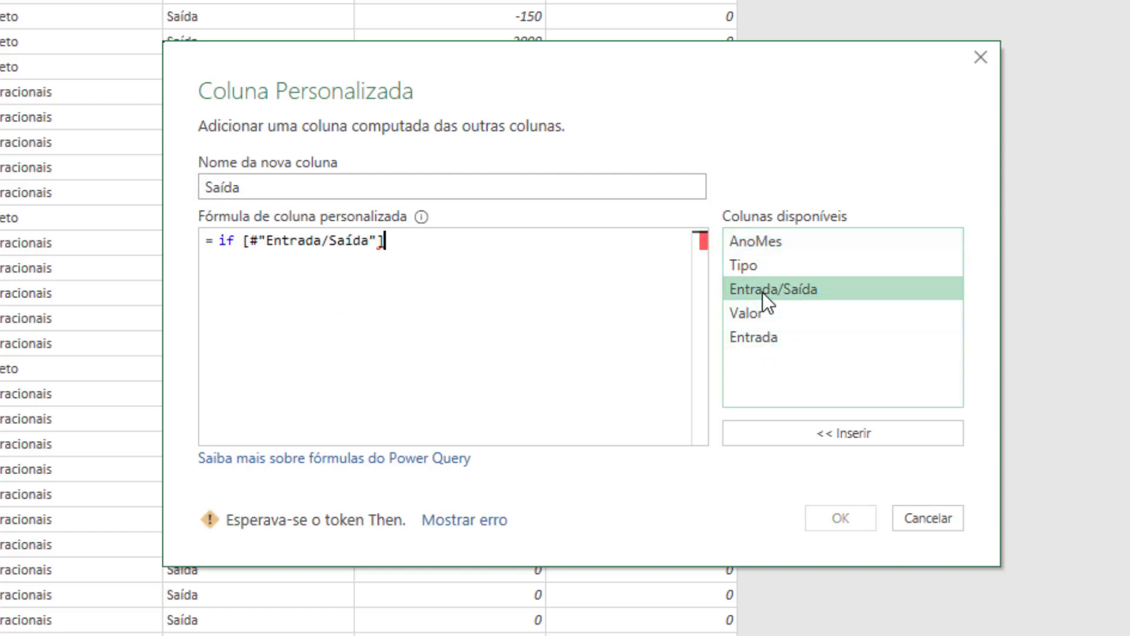
pyautogui.write('="Saída"')
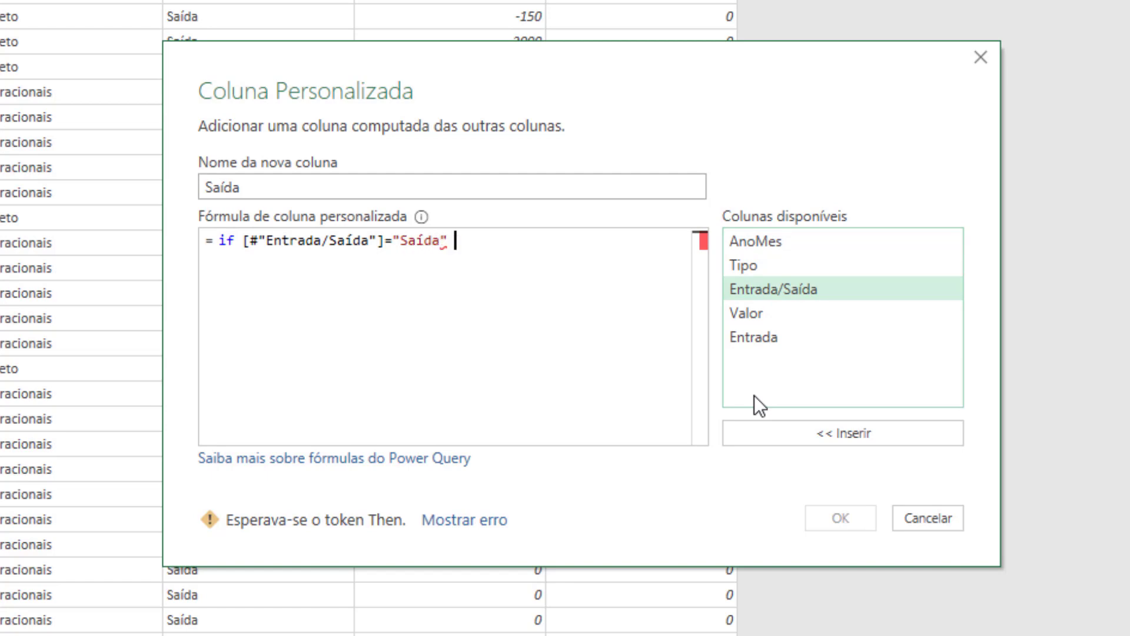
# - Complete the Saída formula to return the Valor column when the test matches and 0 otherwise, and create the column
pyautogui.write(' then')
pyautogui.press('Escape')
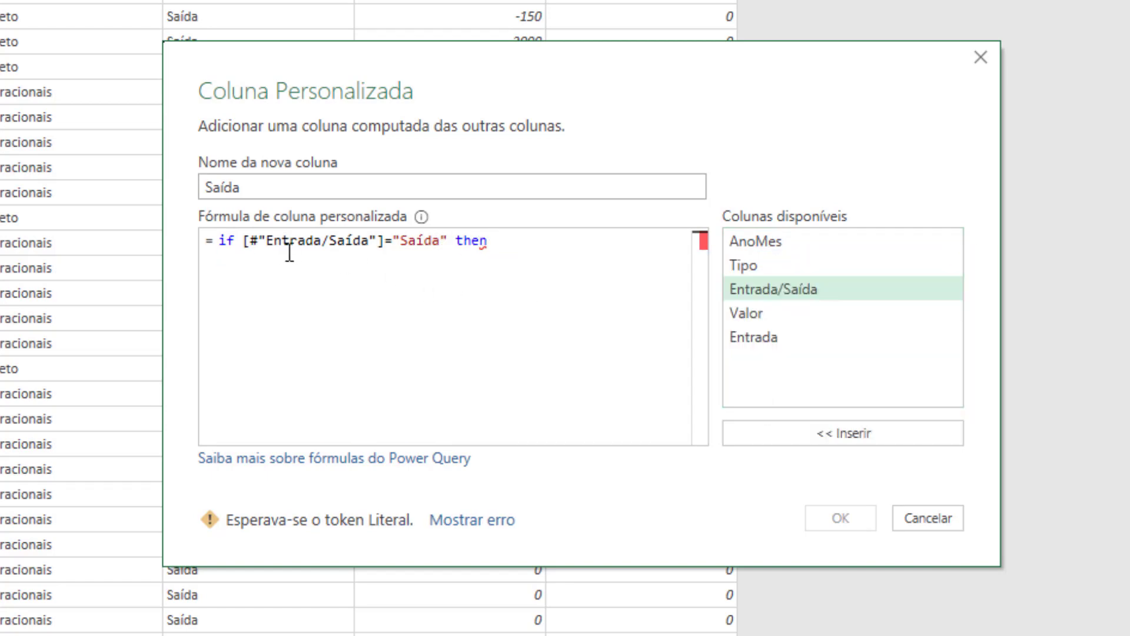
pyautogui.doubleClick(760, 312)
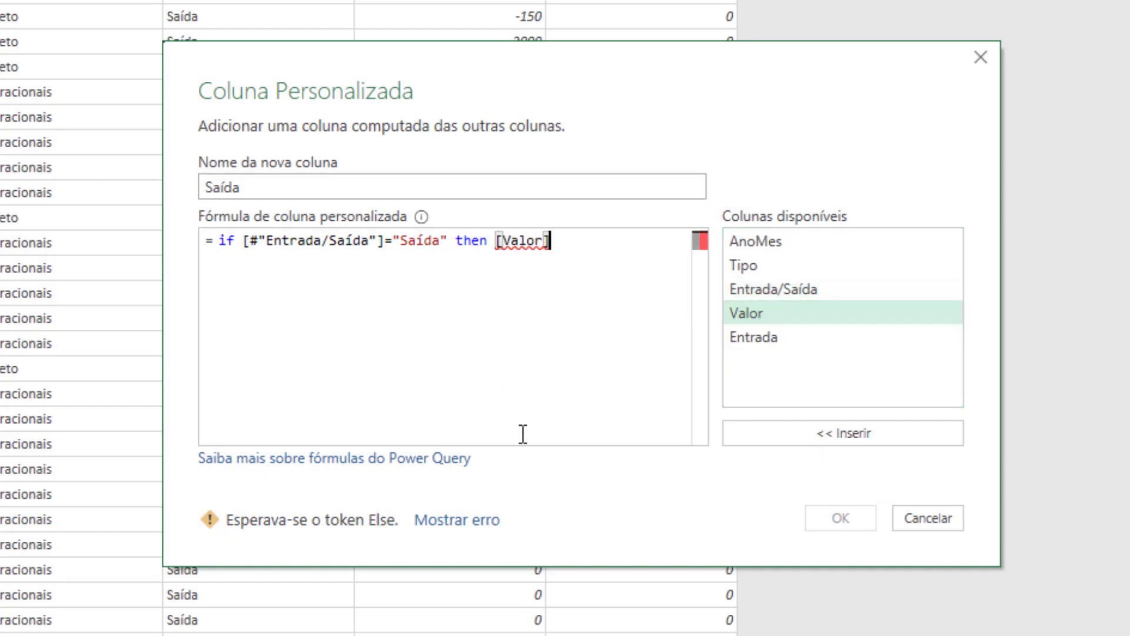
pyautogui.write('else 0')
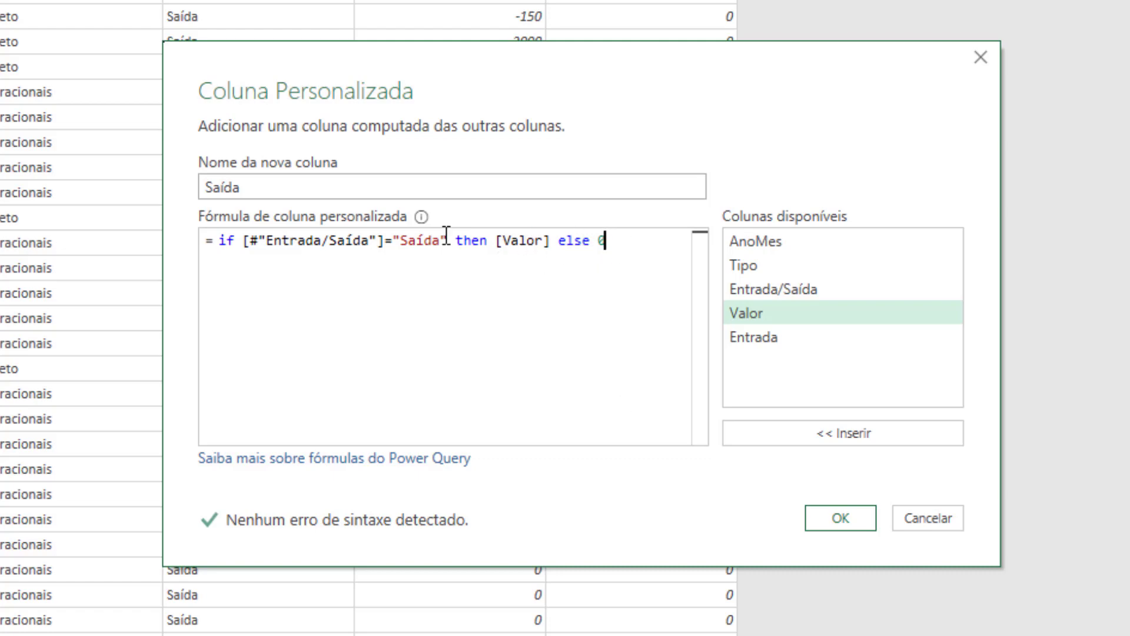
pyautogui.click(847, 521)
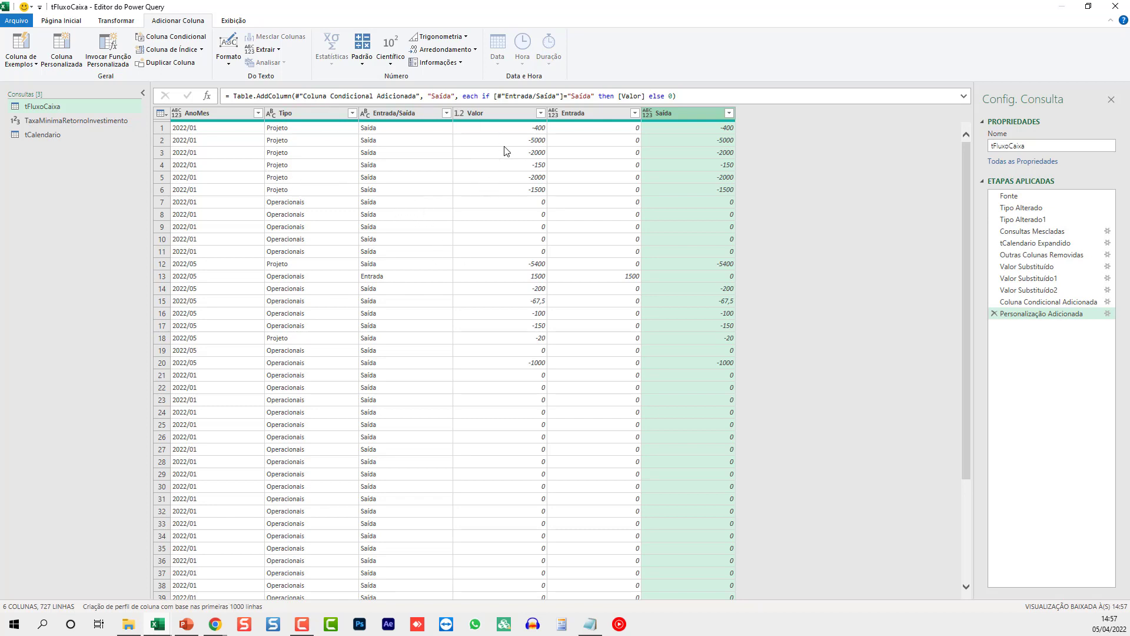
pyautogui.click(506, 131)
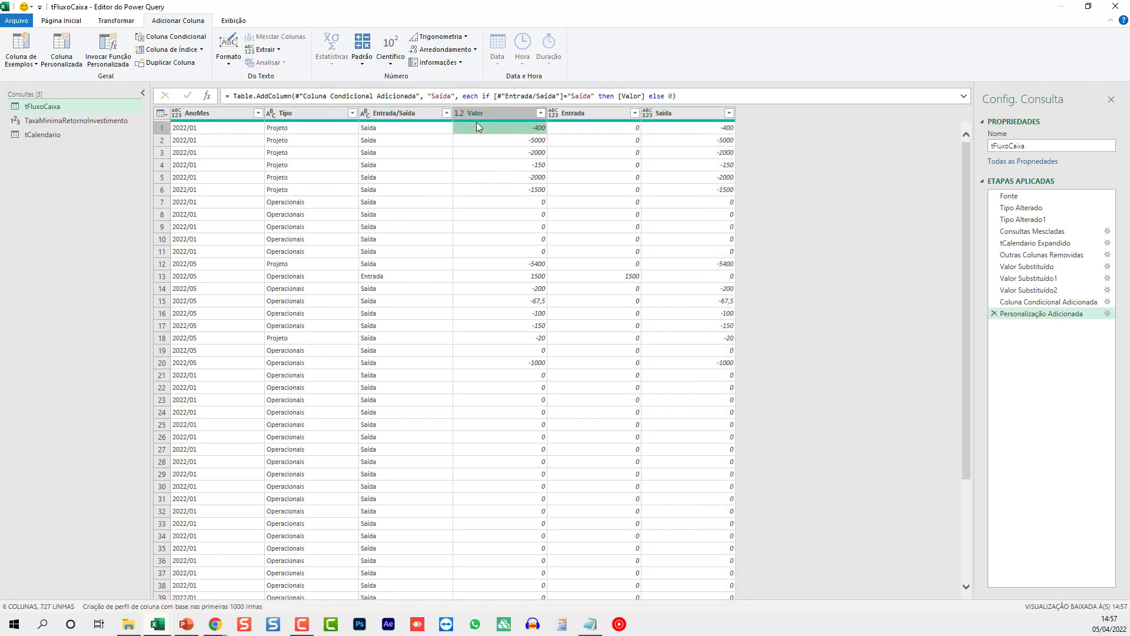
pyautogui.click(522, 190)
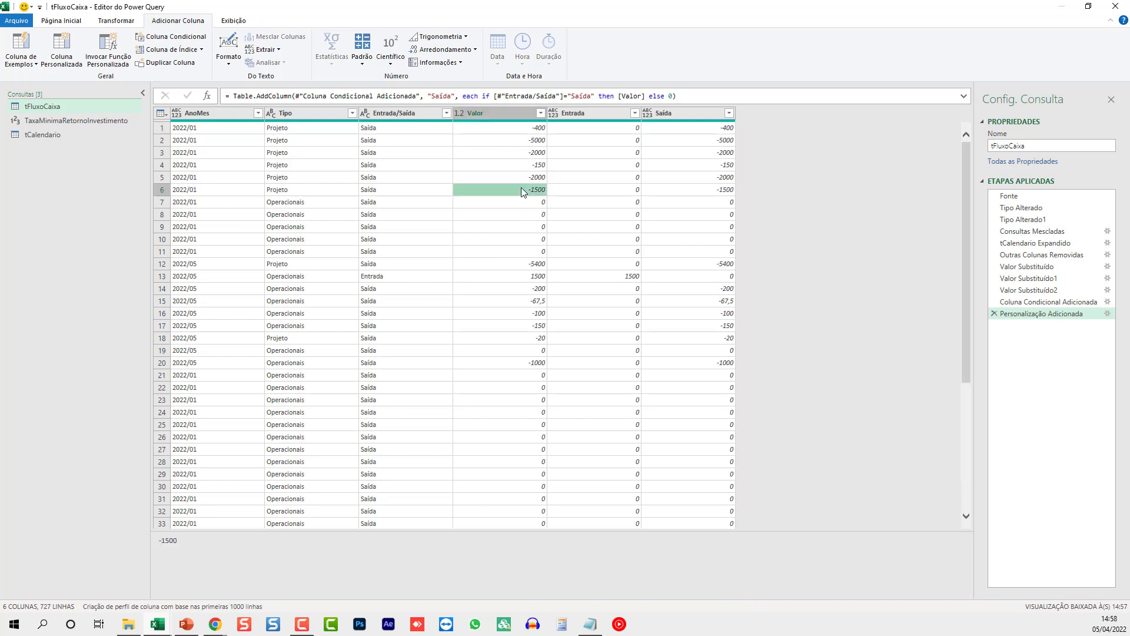
pyautogui.click(538, 253)
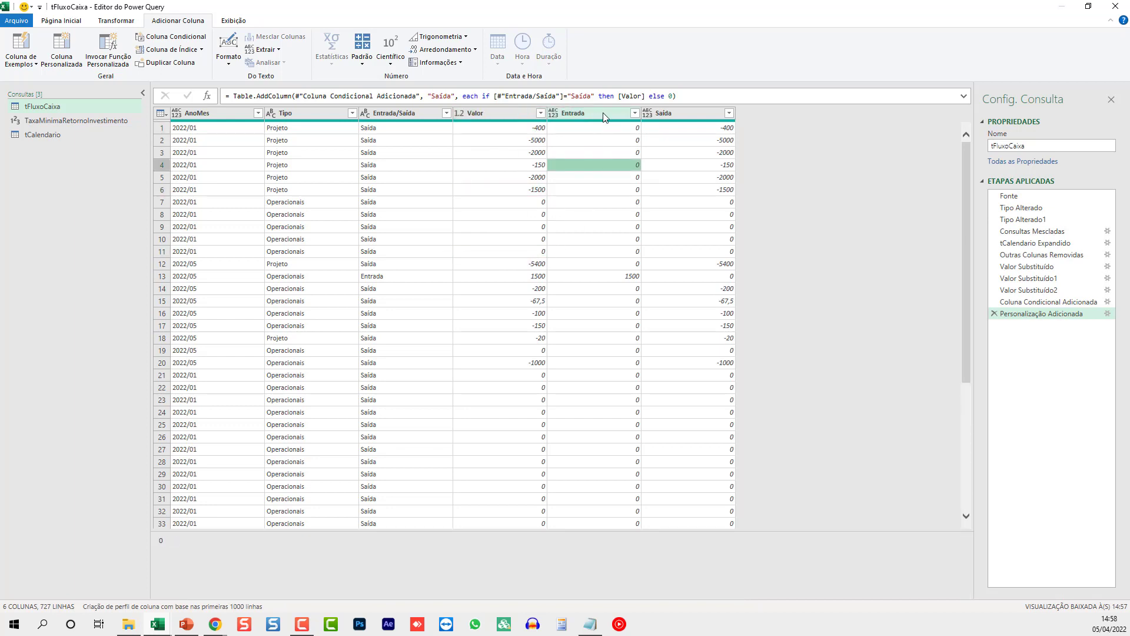
pyautogui.click(694, 228)
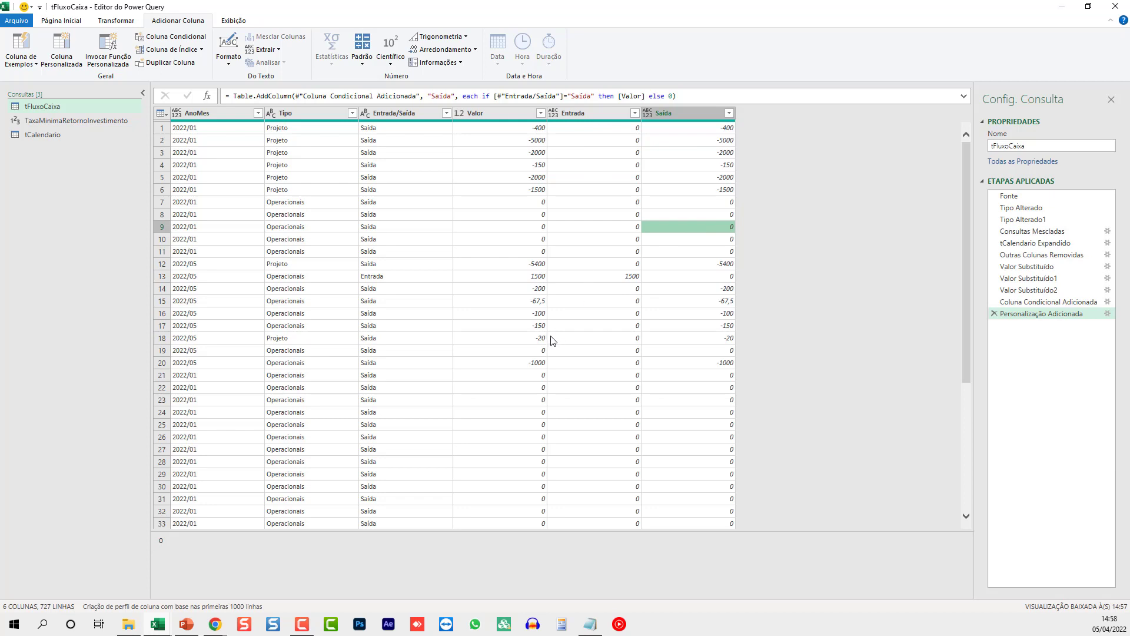
pyautogui.click(585, 275)
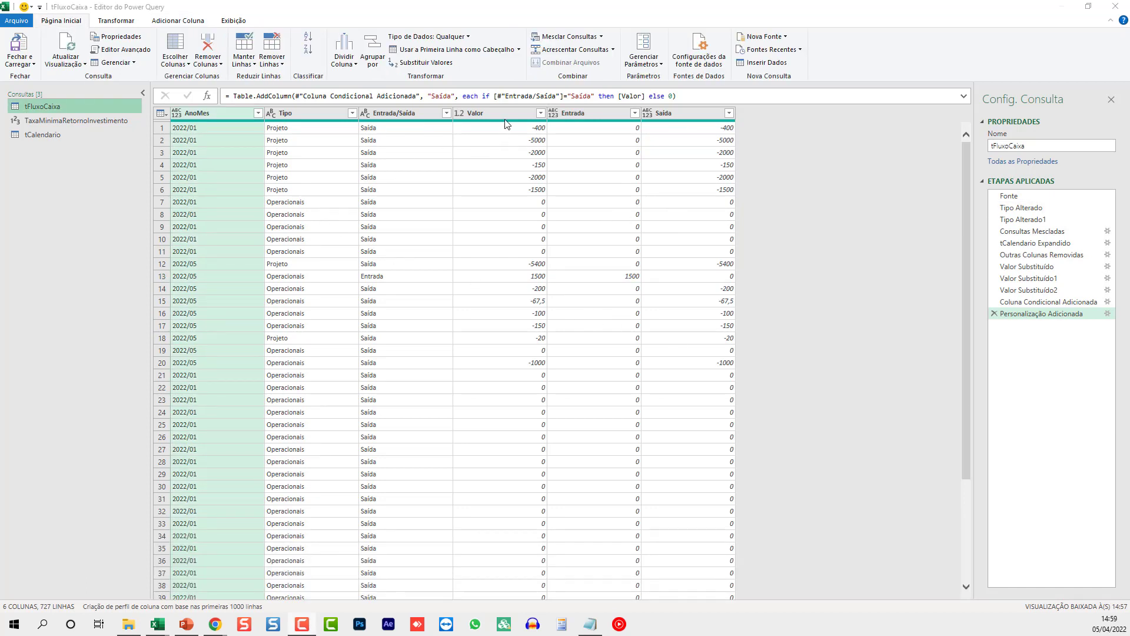
pyautogui.click(499, 140)
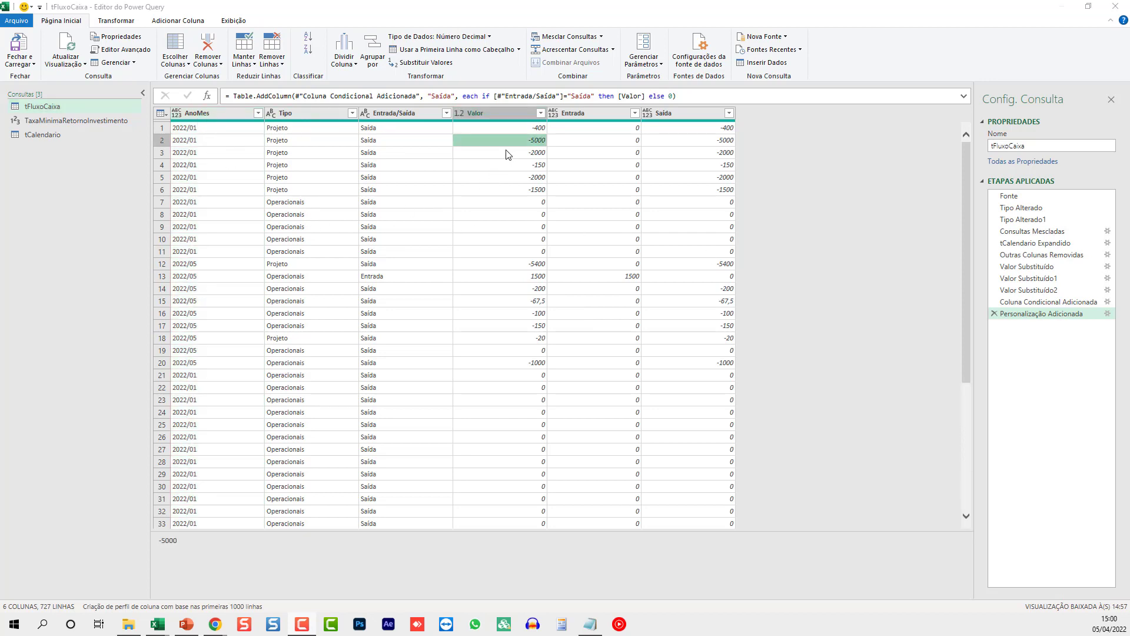
# - Group the query by AnoMes in advanced mode, with a first aggregation that sums the Valor column
pyautogui.click(212, 113)
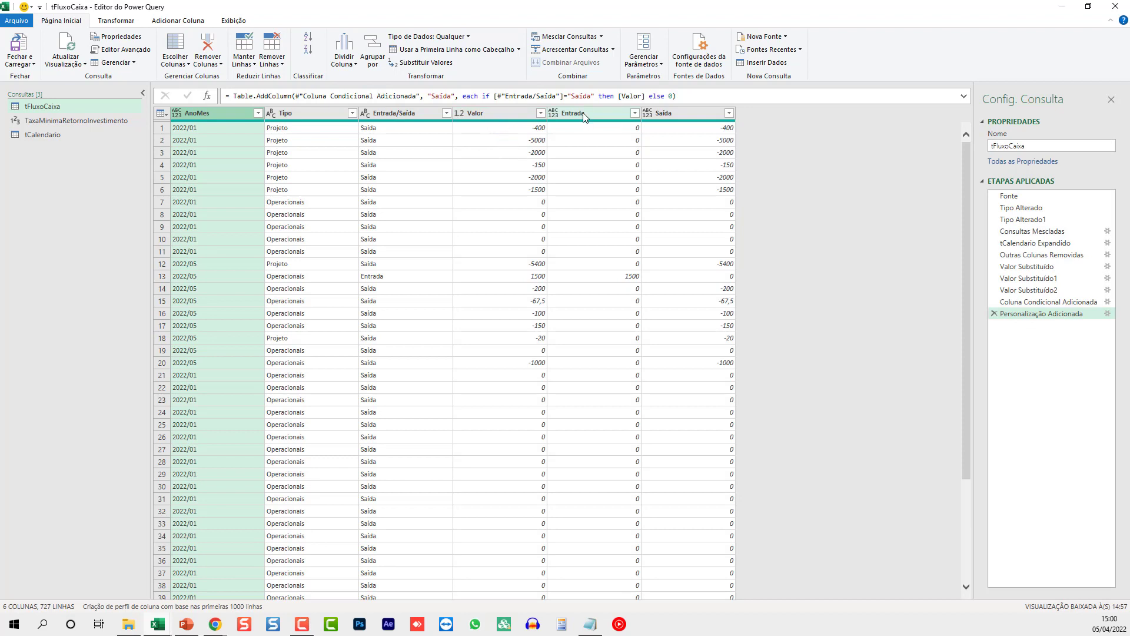
pyautogui.rightClick(209, 112)
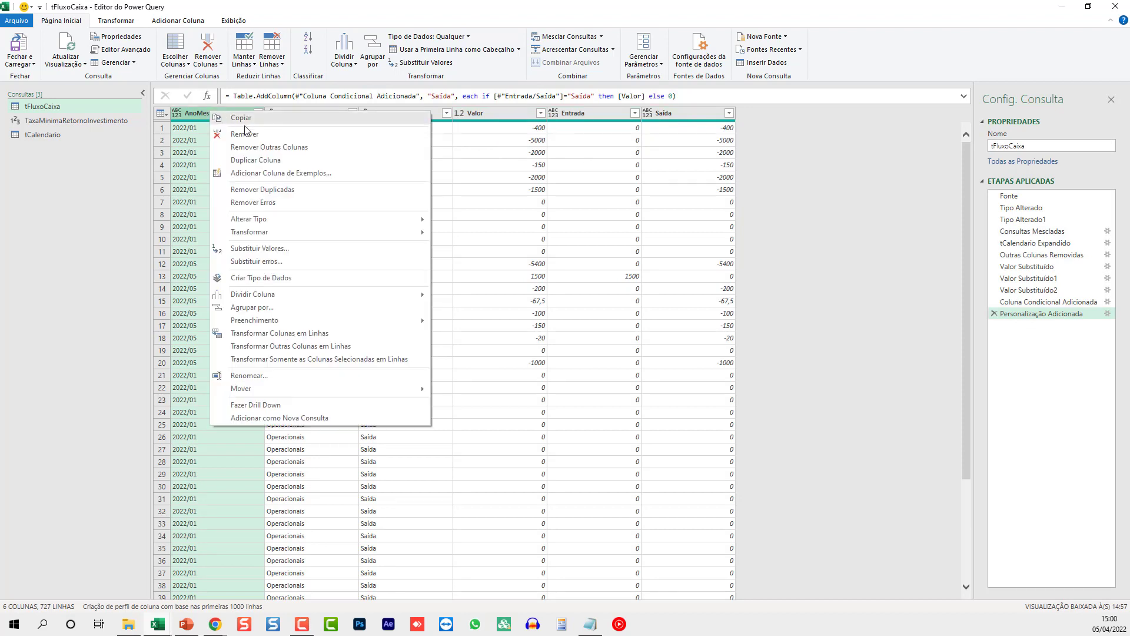
pyautogui.click(279, 309)
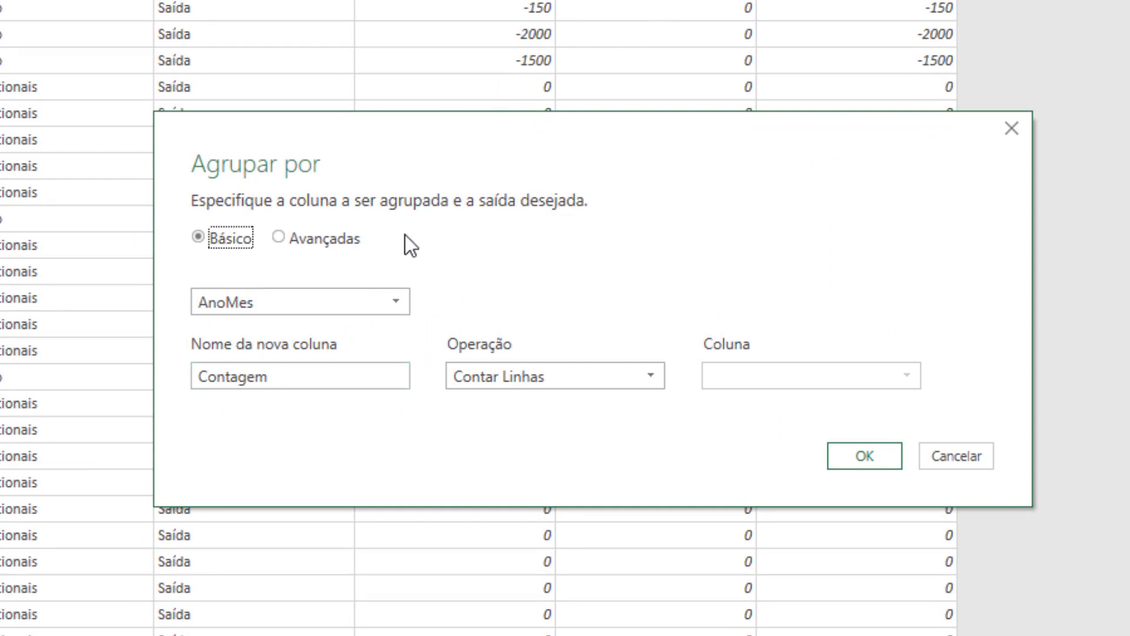
pyautogui.click(303, 238)
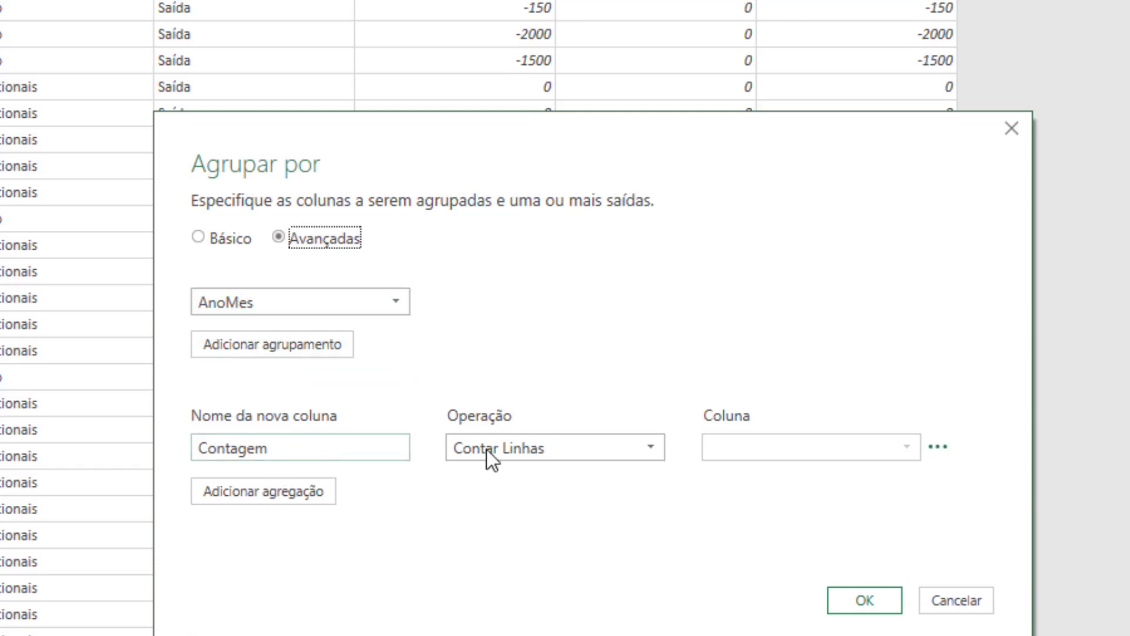
pyautogui.click(594, 453)
pyautogui.click(539, 479)
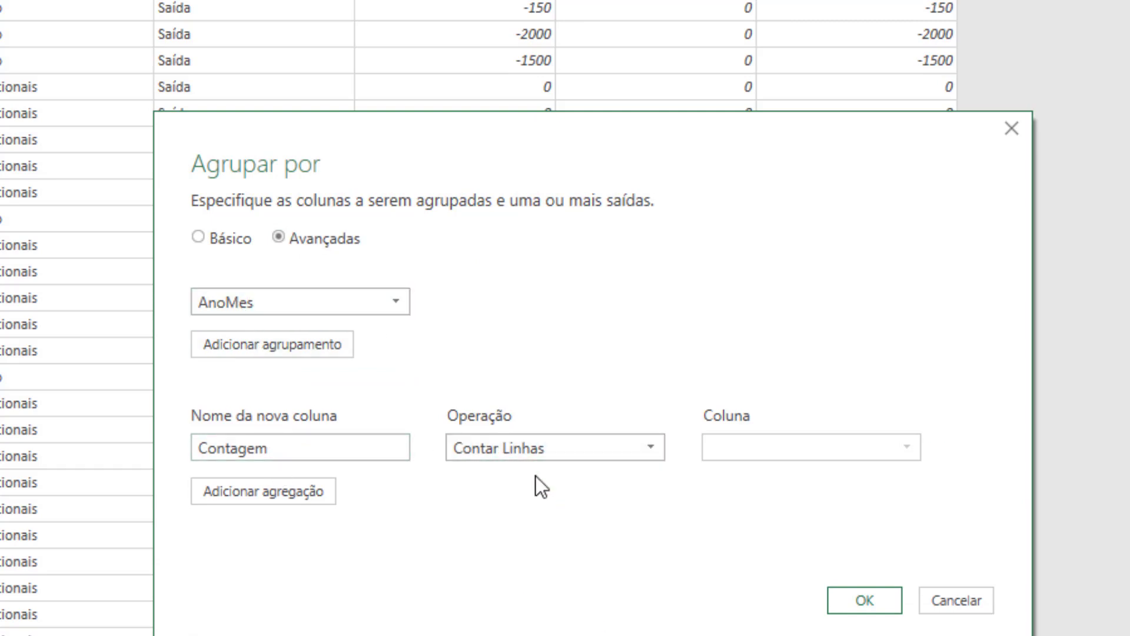
pyautogui.click(800, 447)
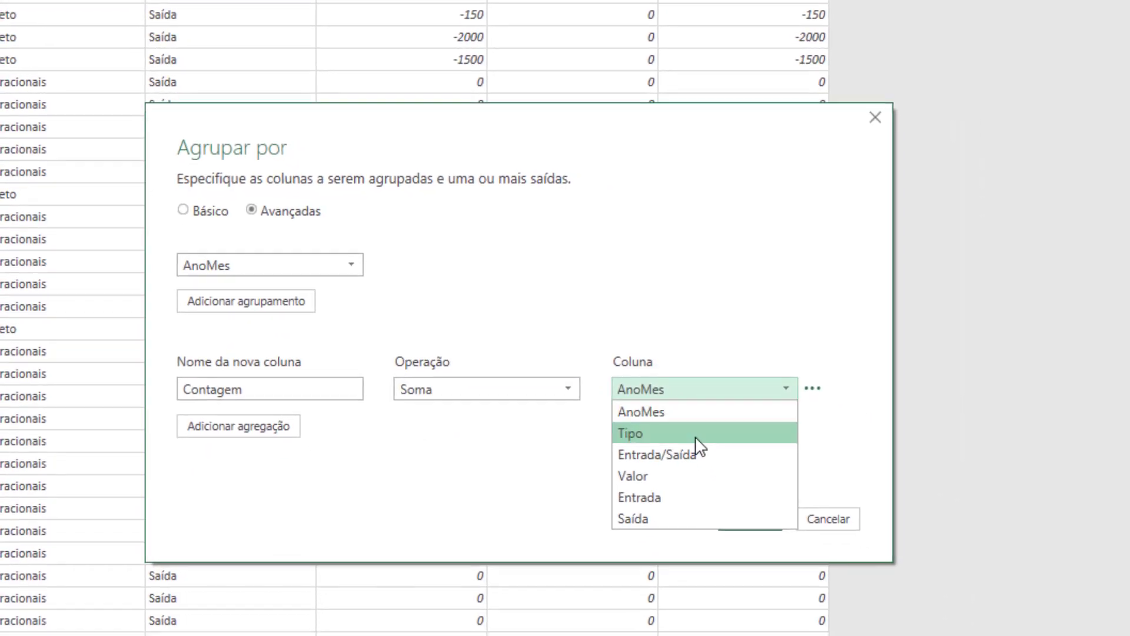
pyautogui.click(654, 475)
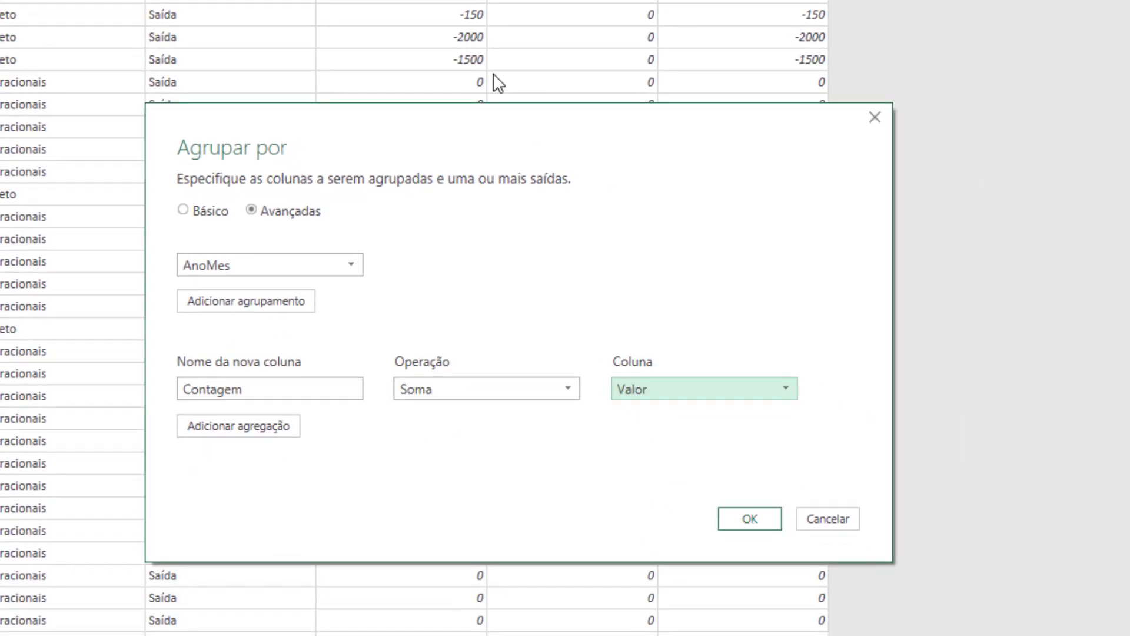
# - Name the Valor sum aggregation Fluxo de Caixa Líquido
pyautogui.moveTo(482, 107); pyautogui.dragTo(348, 248)
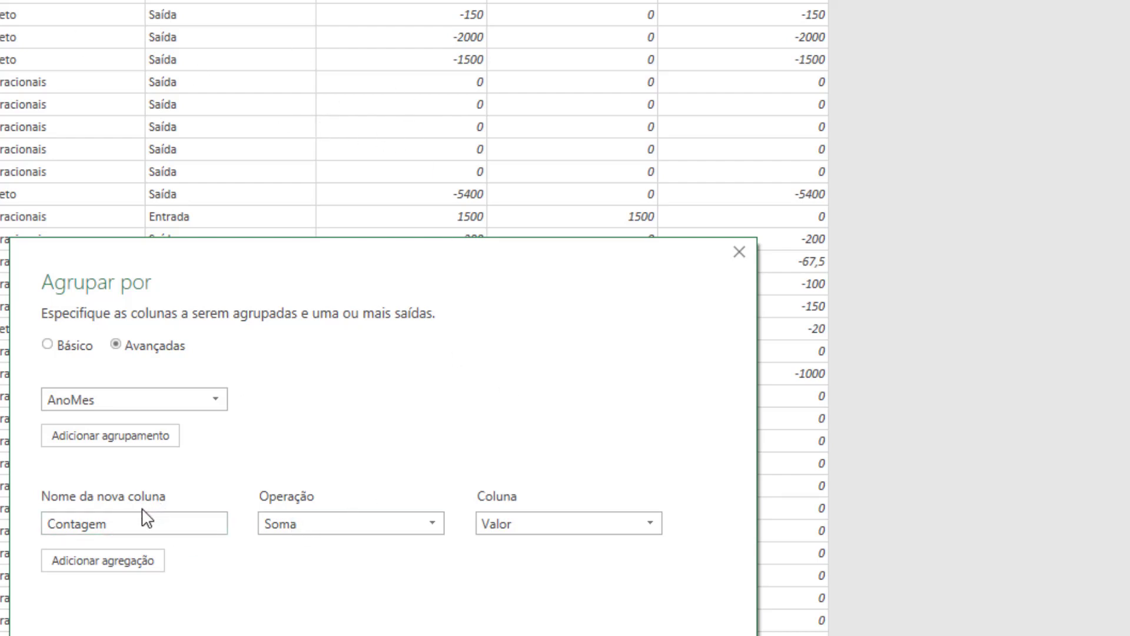
pyautogui.doubleClick(132, 524)
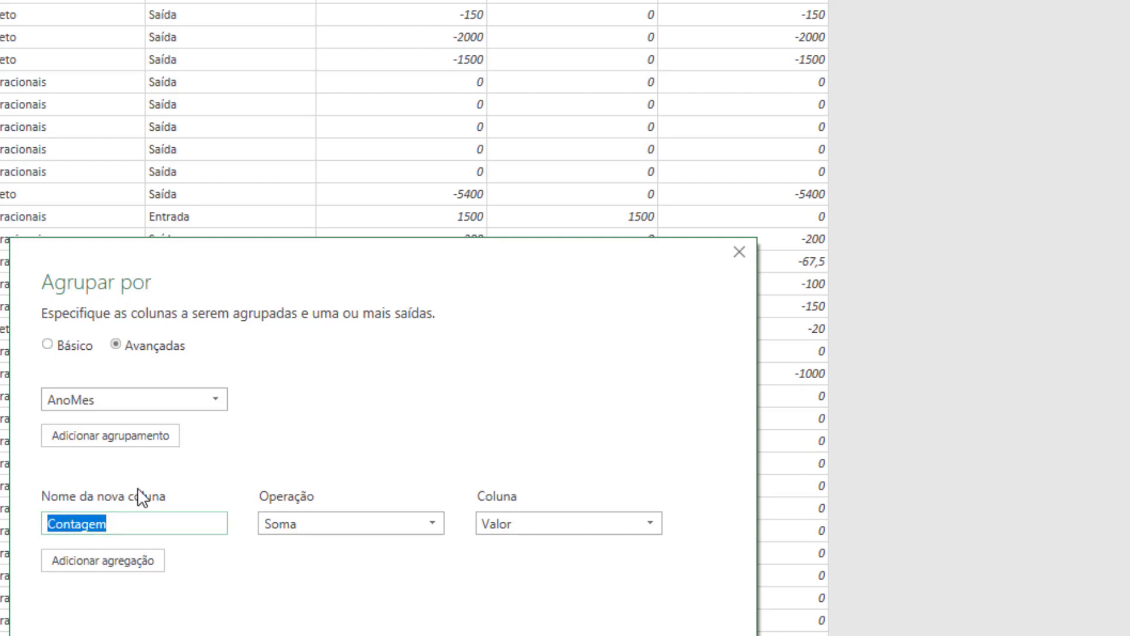
pyautogui.write('Fluco')
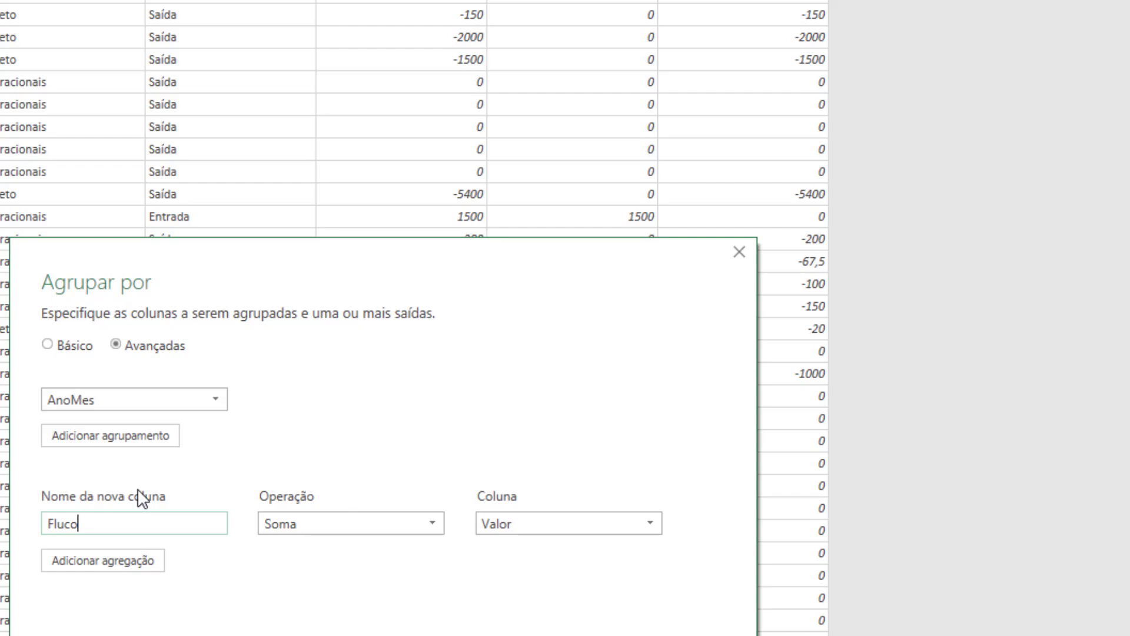
pyautogui.press('BackSpace')
pyautogui.press('BackSpace')
pyautogui.write('xo de Ci')
pyautogui.press('BackSpace')
pyautogui.write('aixa Líqui')
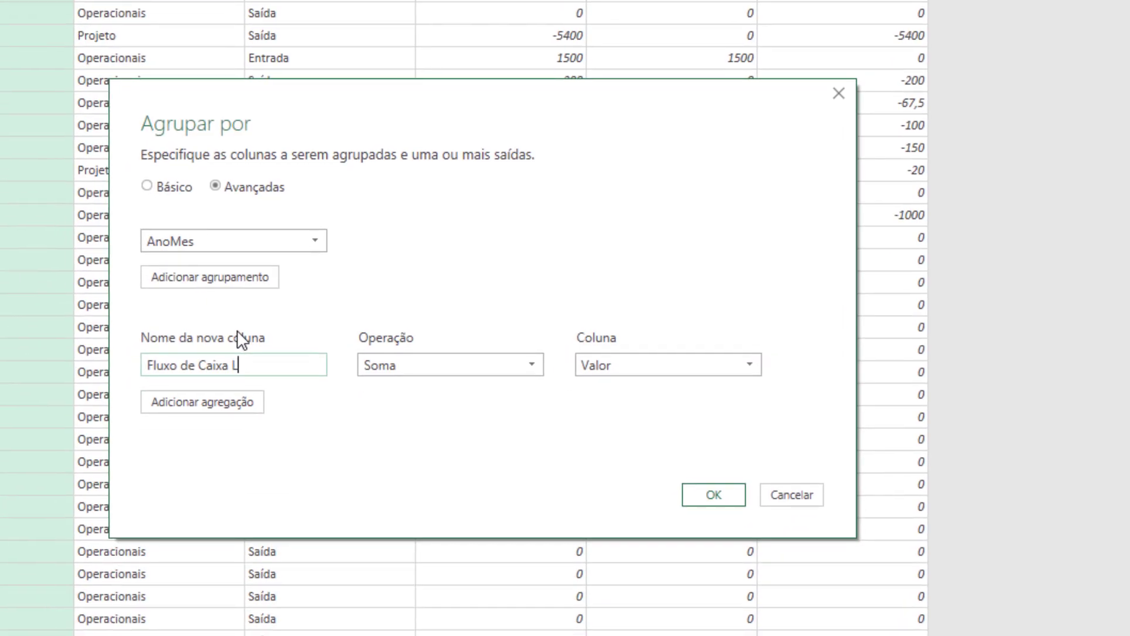
pyautogui.write('do')
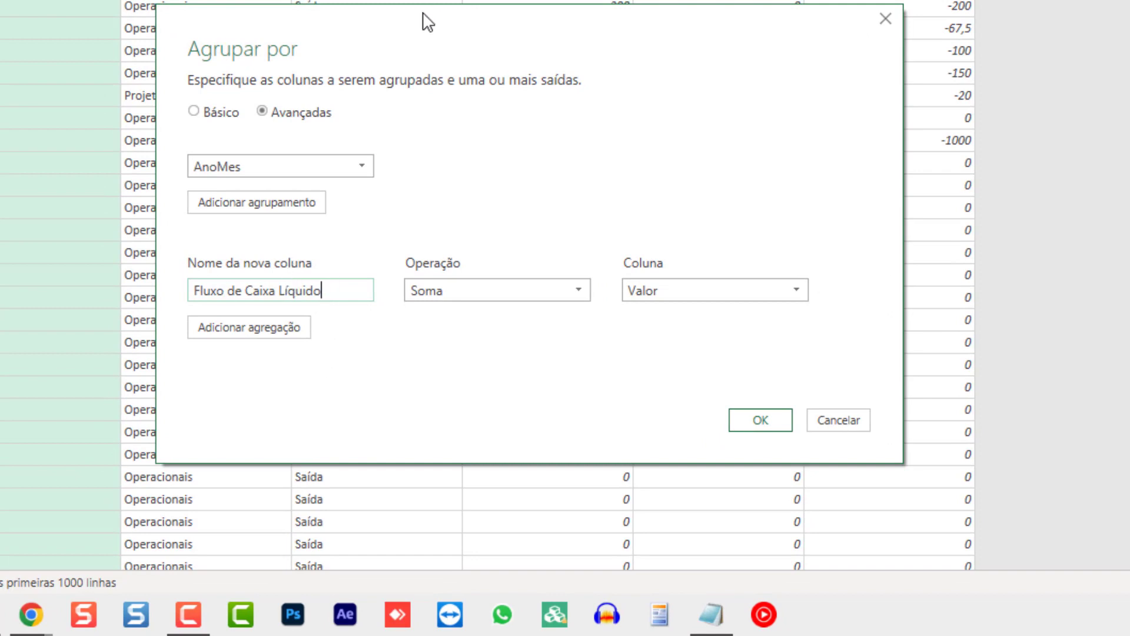
# - Add a second aggregation named Entrada that sums the Entrada column
pyautogui.click(252, 331)
pyautogui.click(473, 325)
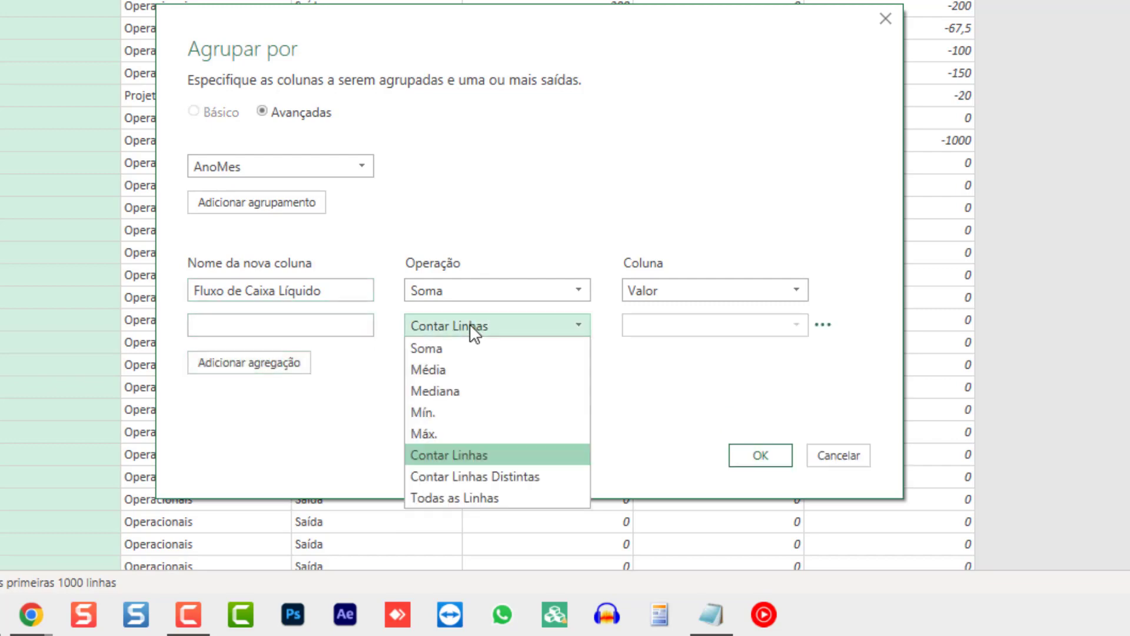
pyautogui.click(465, 348)
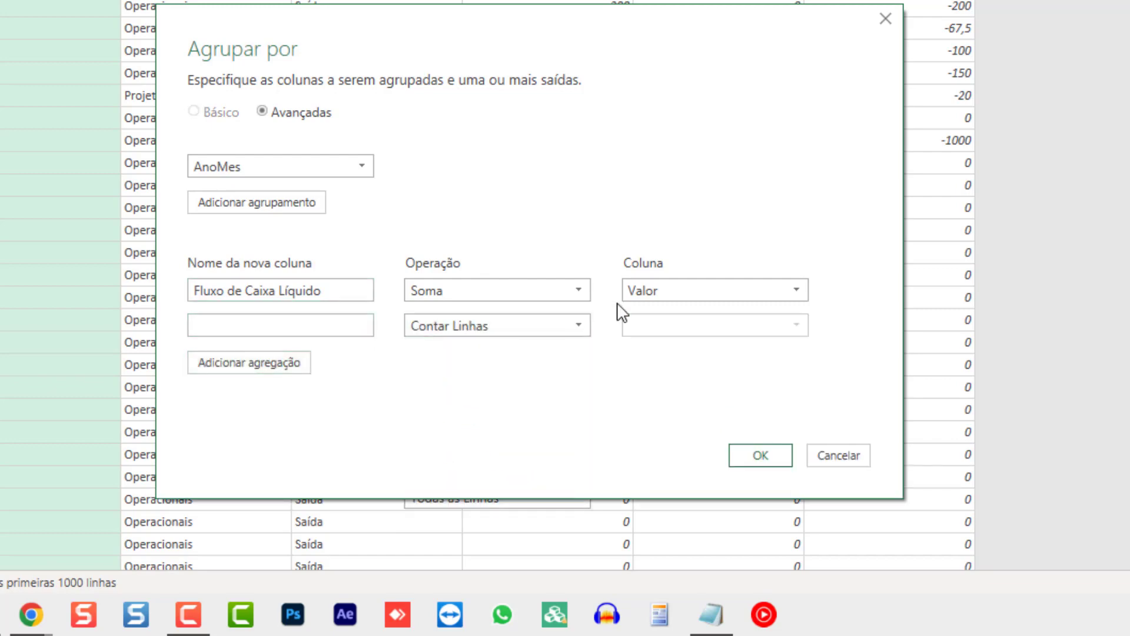
pyautogui.click(651, 321)
pyautogui.click(655, 432)
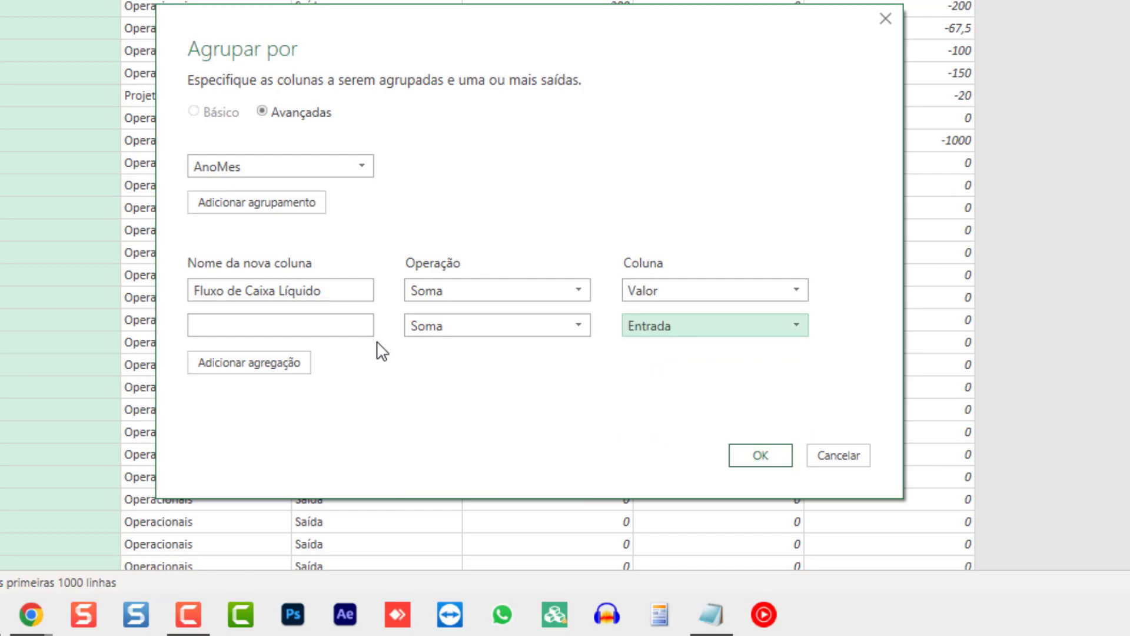
pyautogui.write('Entrada')
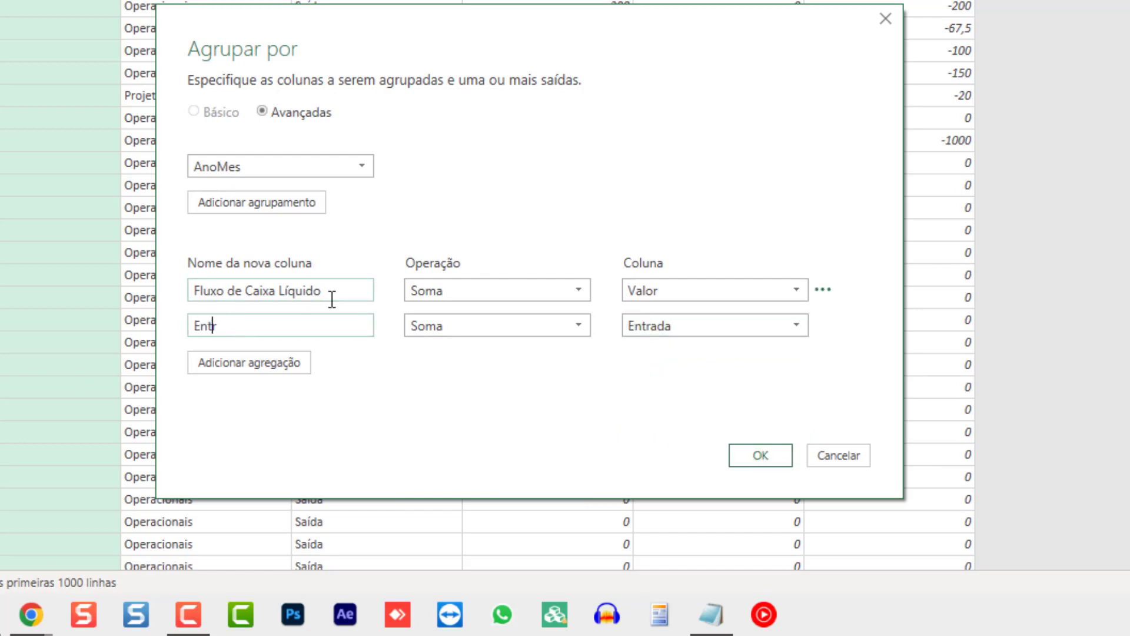
# - Add a third aggregation named Saída that sums the Saída column, and apply the grouping
pyautogui.click(285, 363)
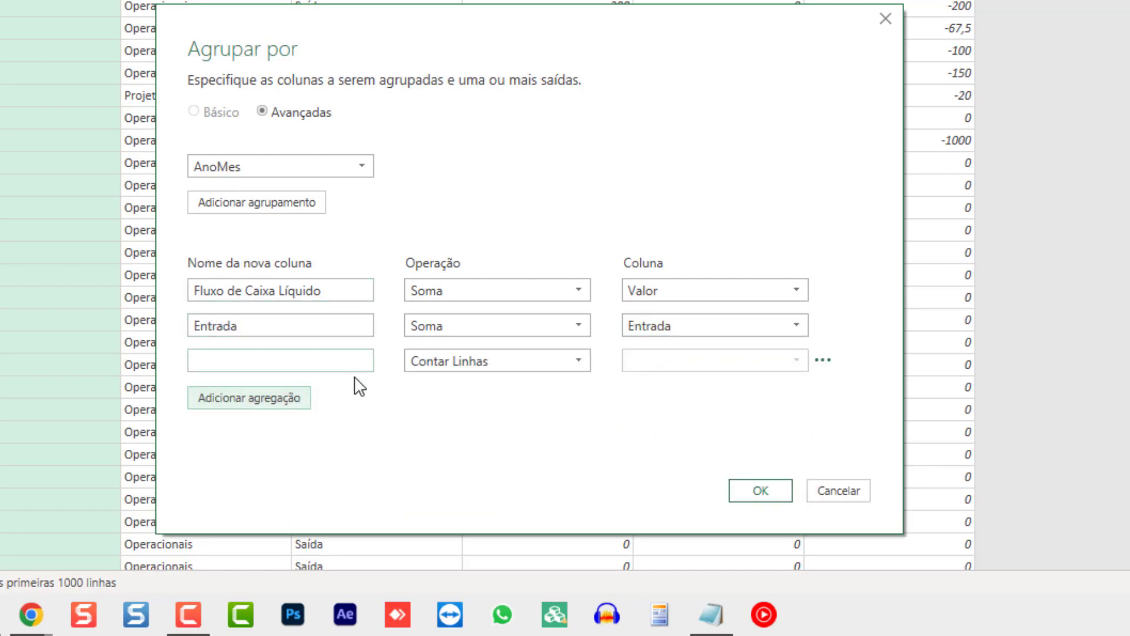
pyautogui.click(454, 364)
pyautogui.click(466, 385)
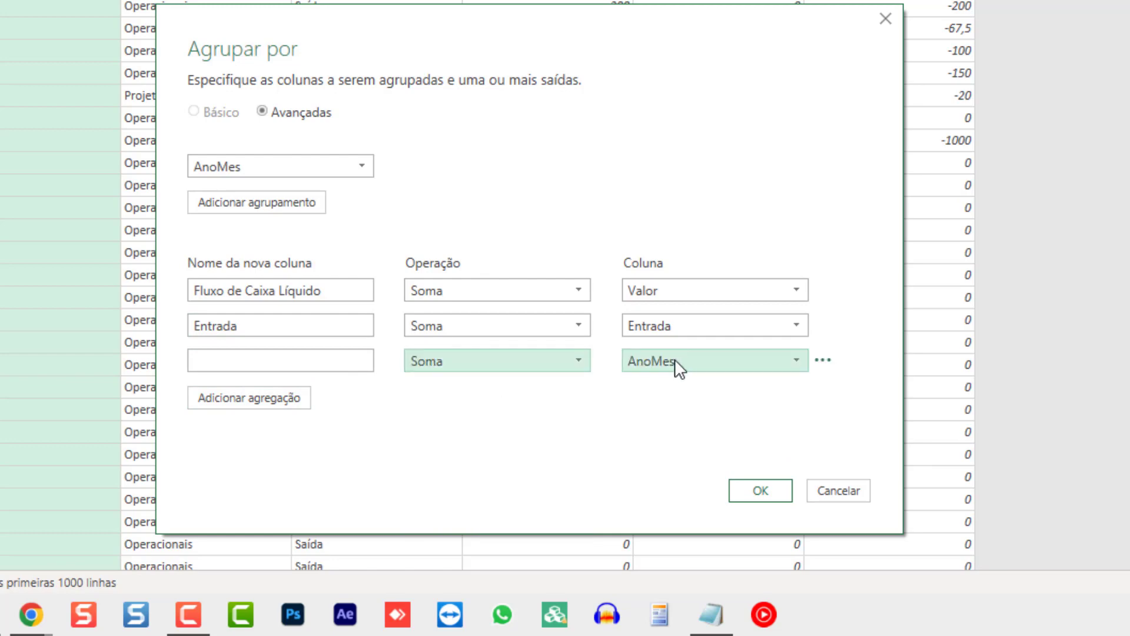
pyautogui.click(675, 363)
pyautogui.click(655, 489)
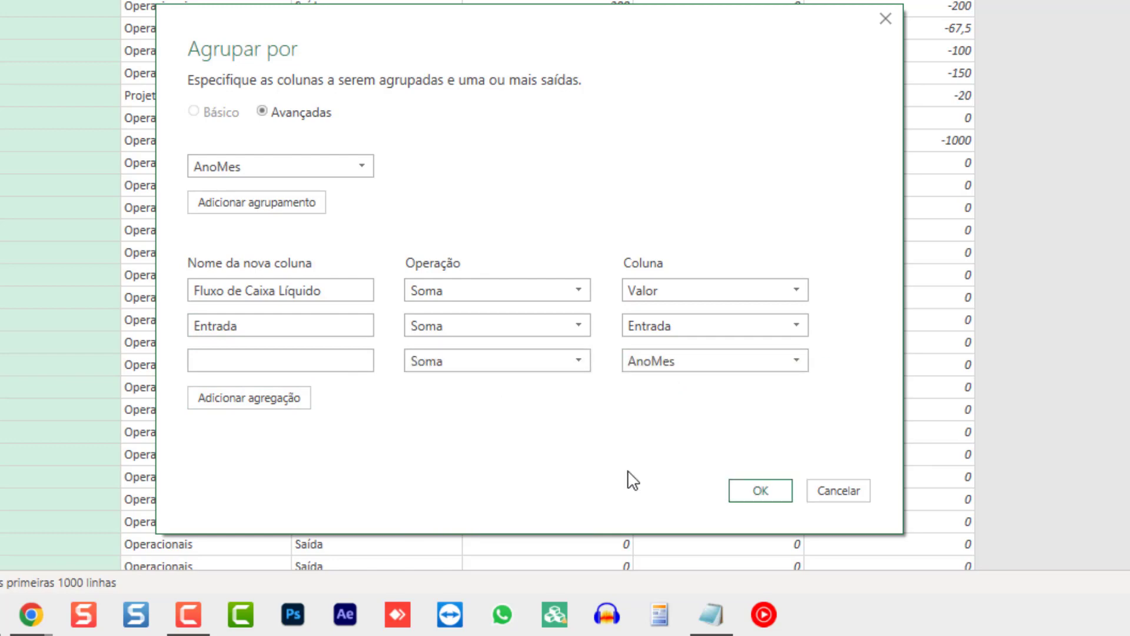
pyautogui.click(235, 356)
pyautogui.write('Saída')
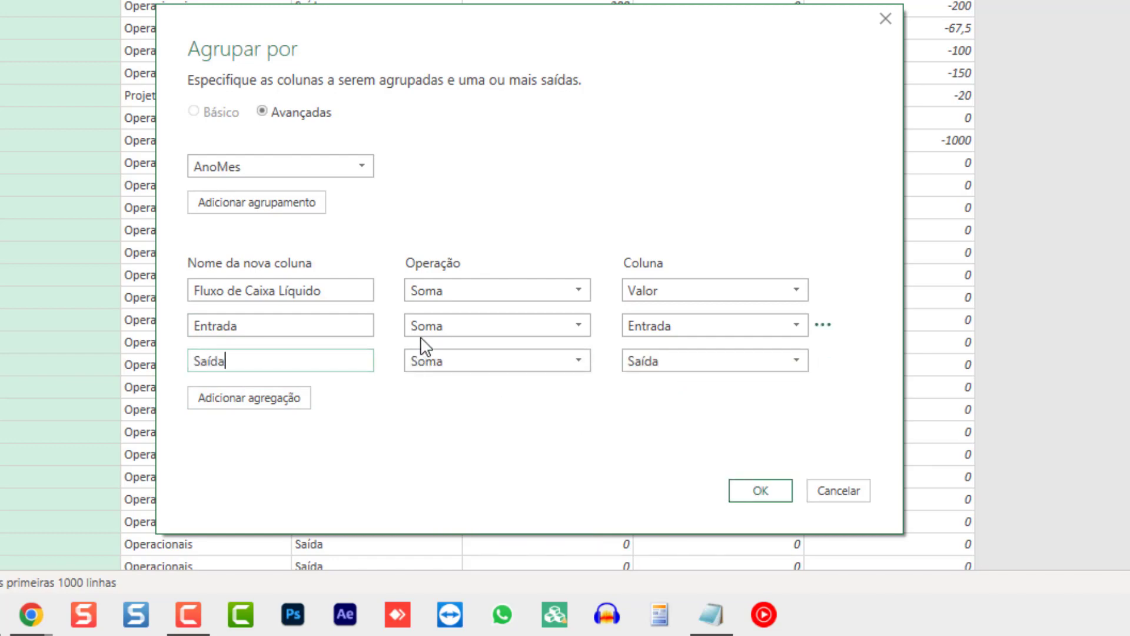
pyautogui.click(772, 494)
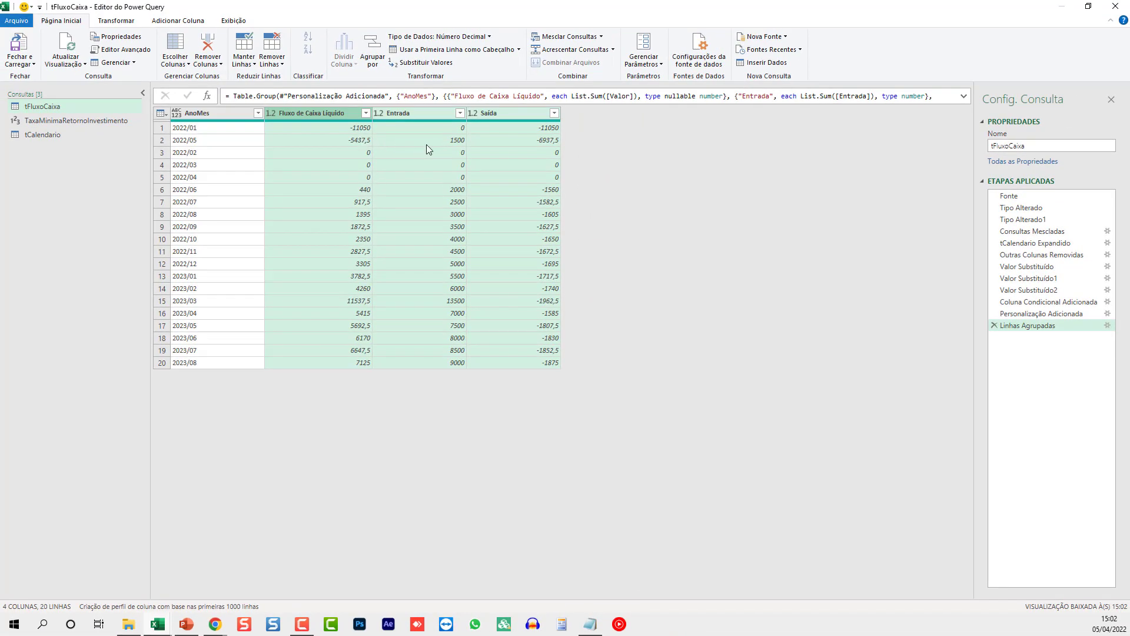
# - Sort the grouped table by AnoMes in ascending order
pyautogui.click(426, 140)
pyautogui.click(535, 145)
pyautogui.click(359, 144)
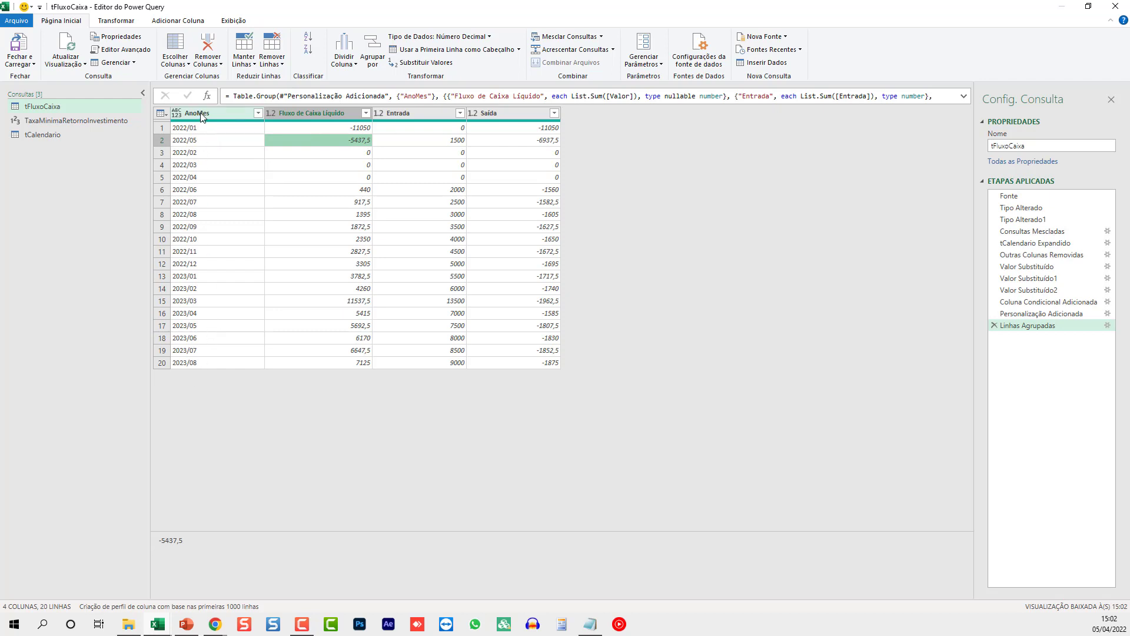
pyautogui.click(258, 113)
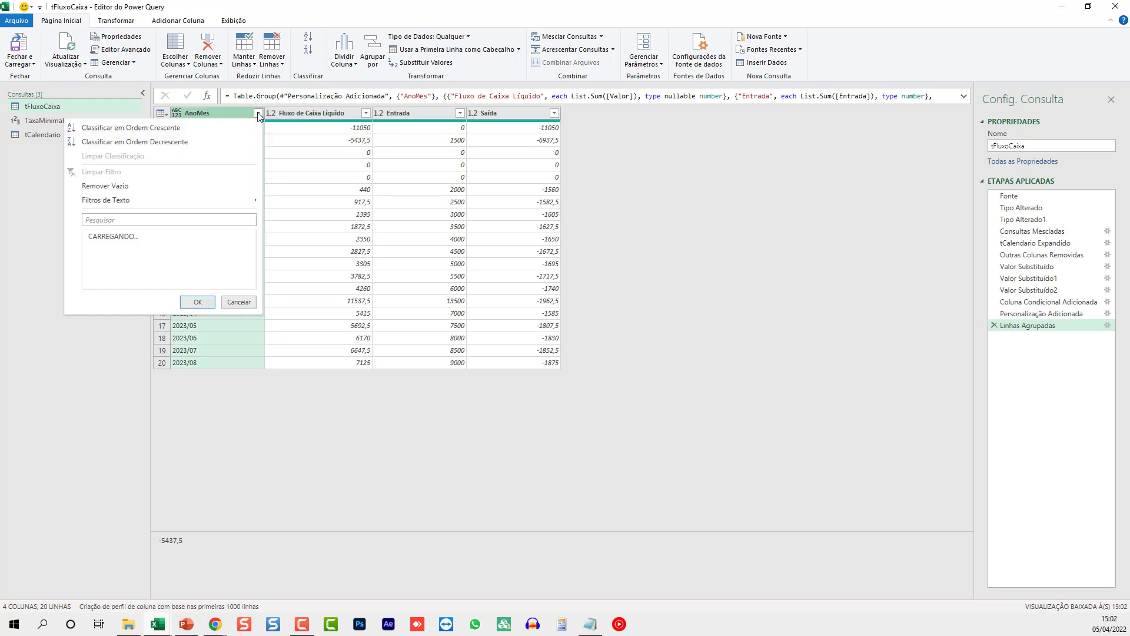
pyautogui.click(122, 128)
pyautogui.click(338, 152)
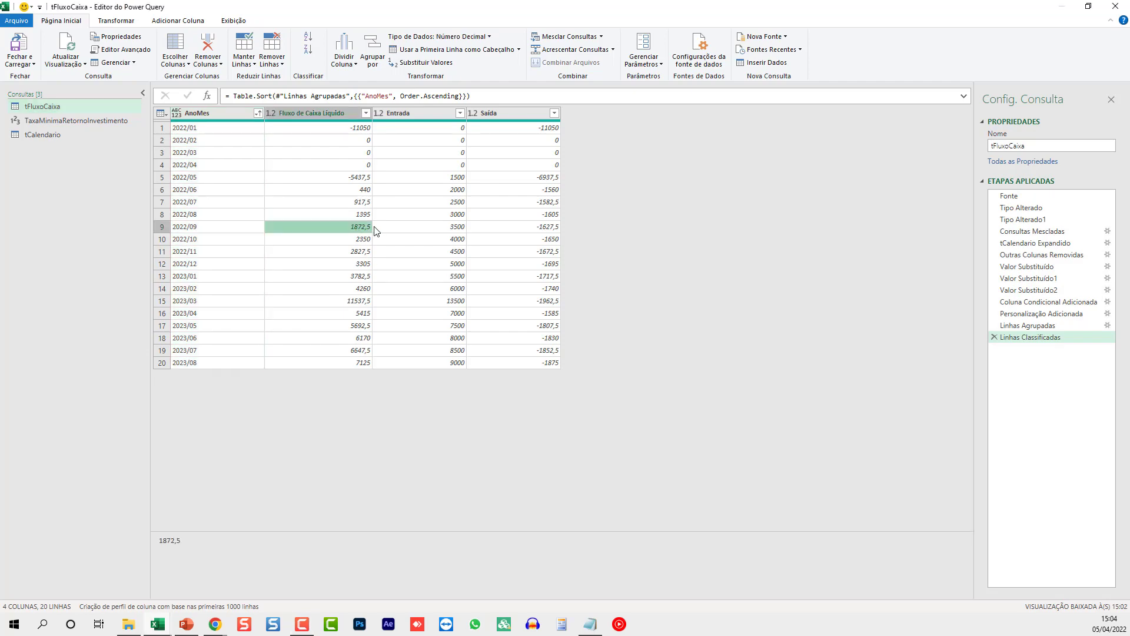
# - Enlarge the editor's display and examine the monthly amounts in the Saída column
pyautogui.hotkey('ctrl', 'shift', '+')
pyautogui.hotkey('ctrl', 'shift', '+')
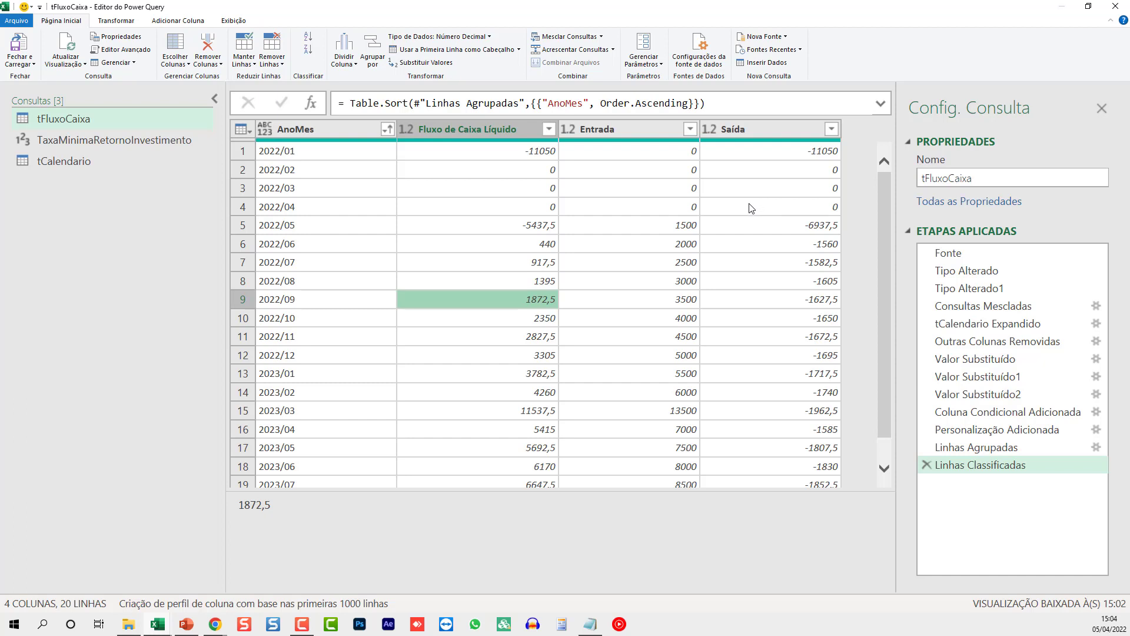
pyautogui.click(782, 151)
pyautogui.click(806, 229)
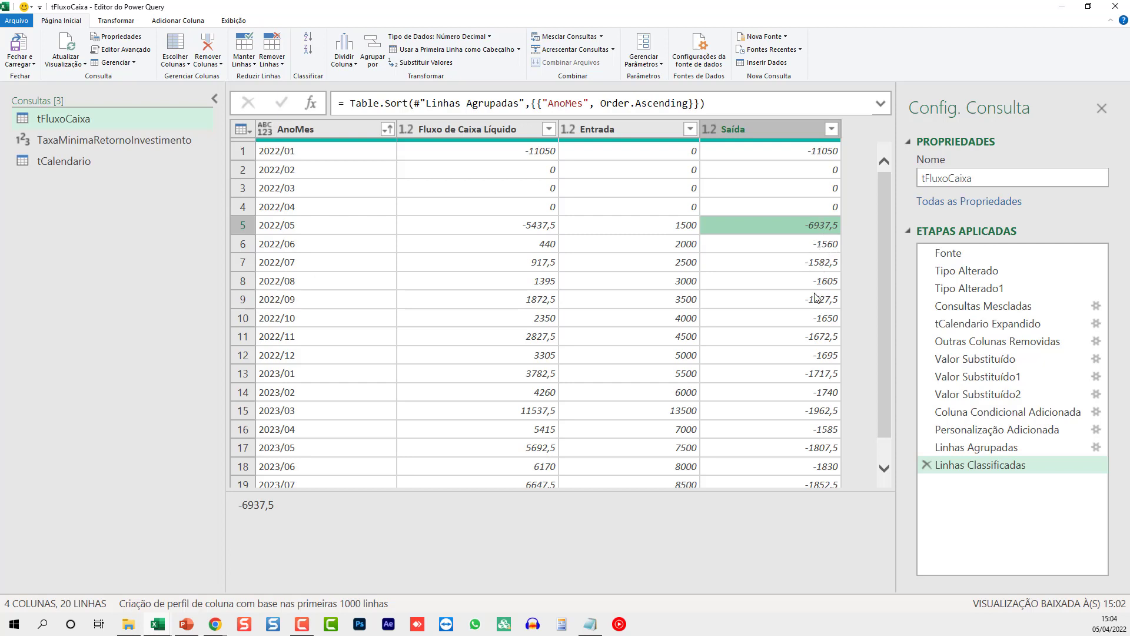
pyautogui.scroll(-1, 810, 418)
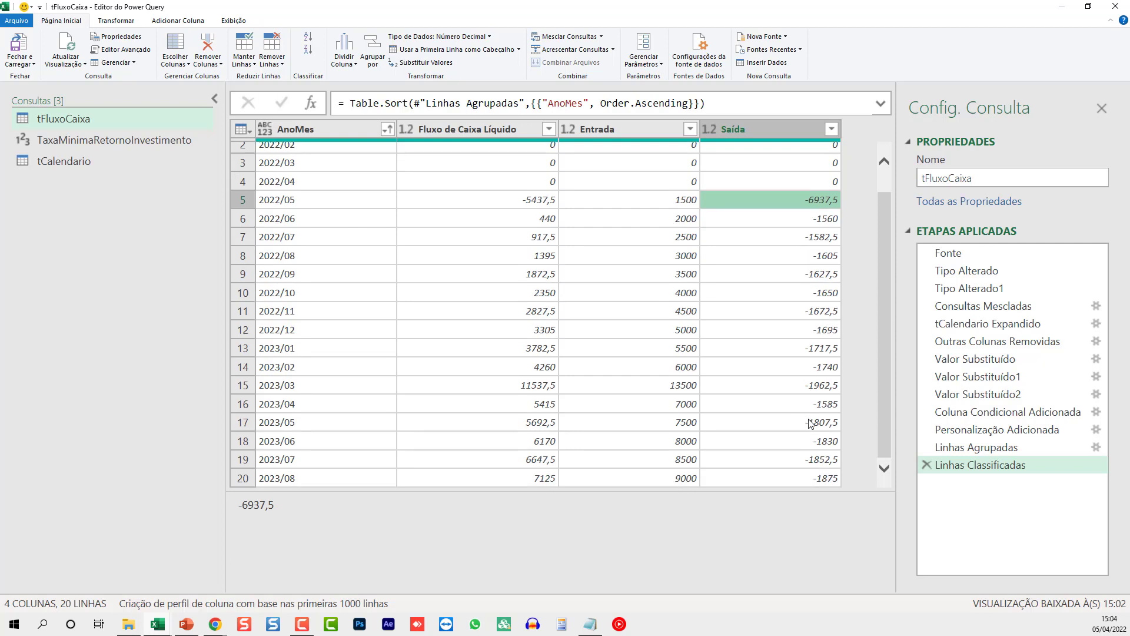
pyautogui.scroll(1, 810, 422)
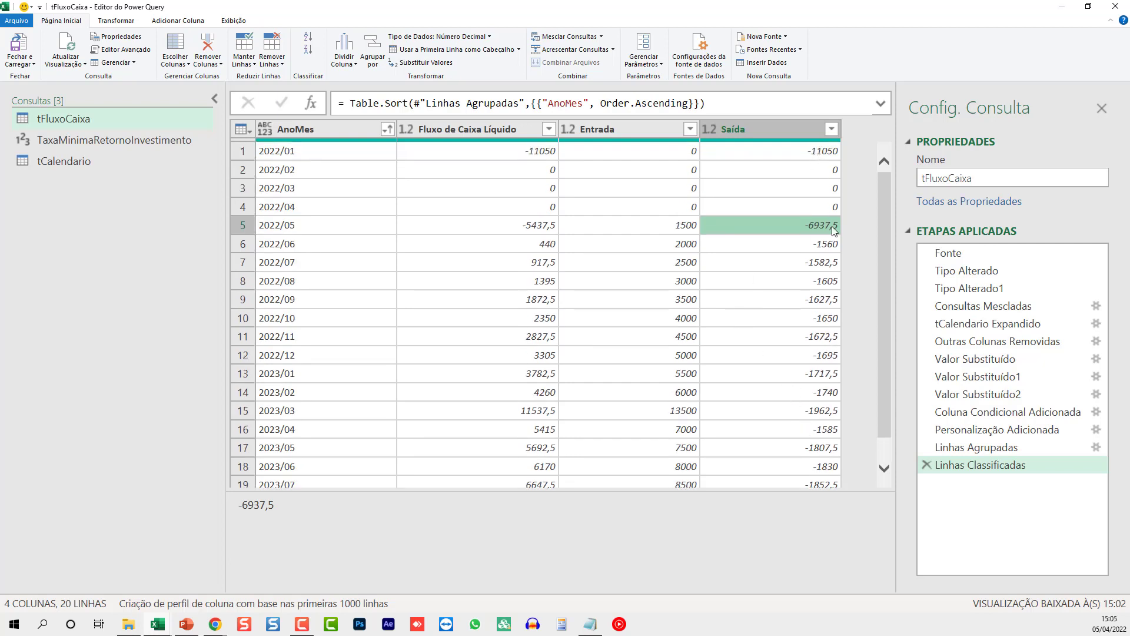
# - Examine the Fluxo de Caixa Líquido amounts month by month, from 2022/01 onwards
pyautogui.click(525, 155)
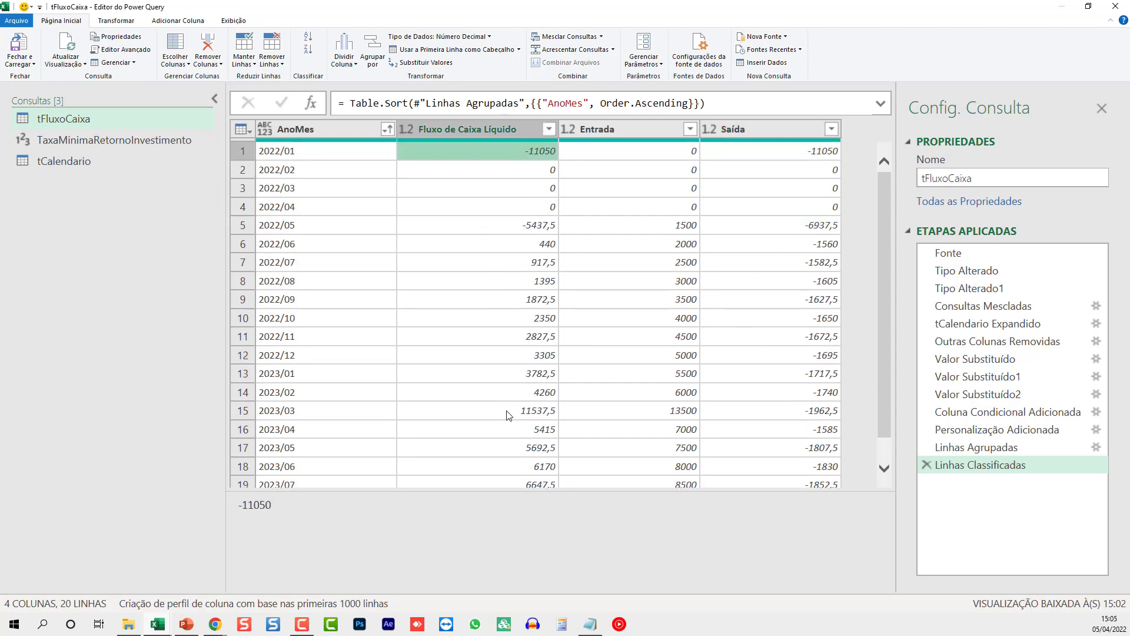
pyautogui.click(512, 449)
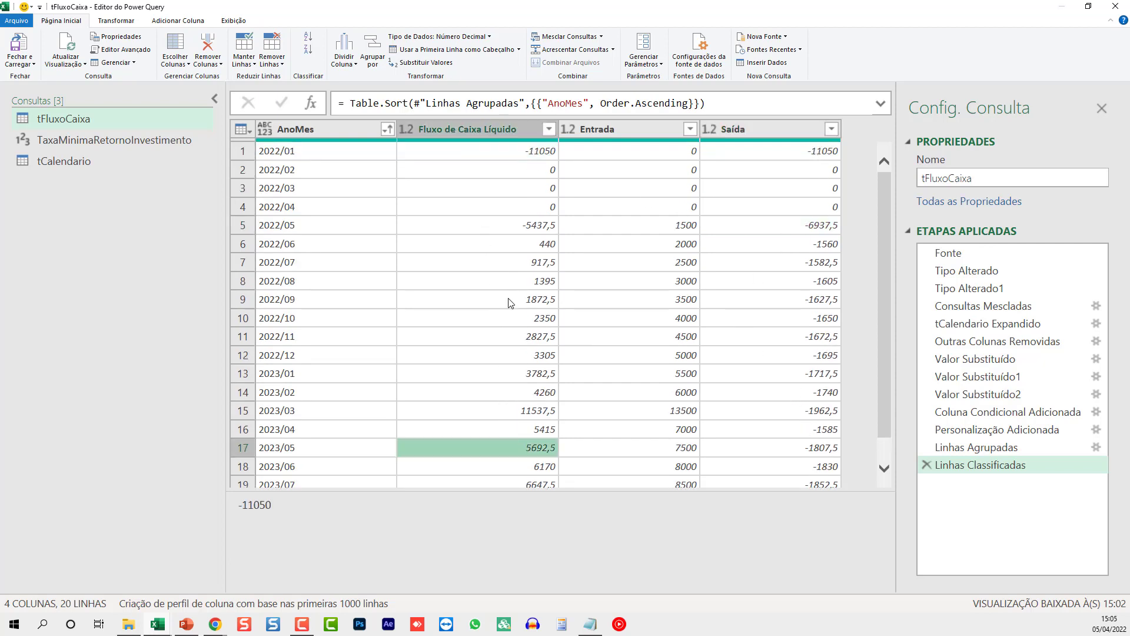
pyautogui.click(514, 152)
pyautogui.click(533, 225)
pyautogui.click(537, 243)
pyautogui.click(539, 299)
pyautogui.click(540, 354)
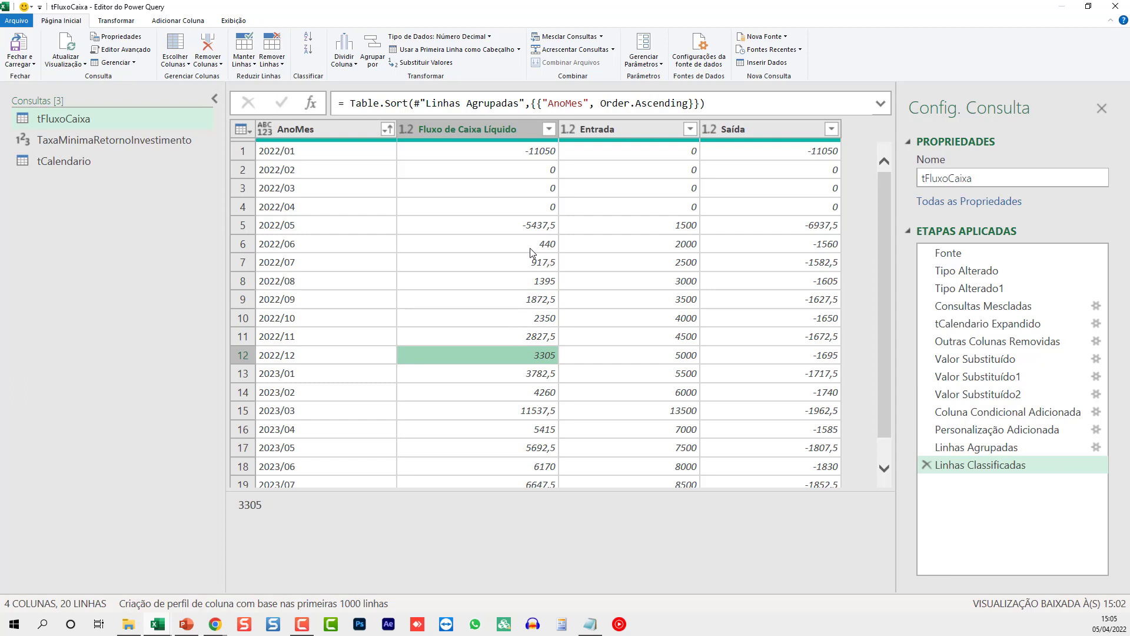
pyautogui.click(526, 156)
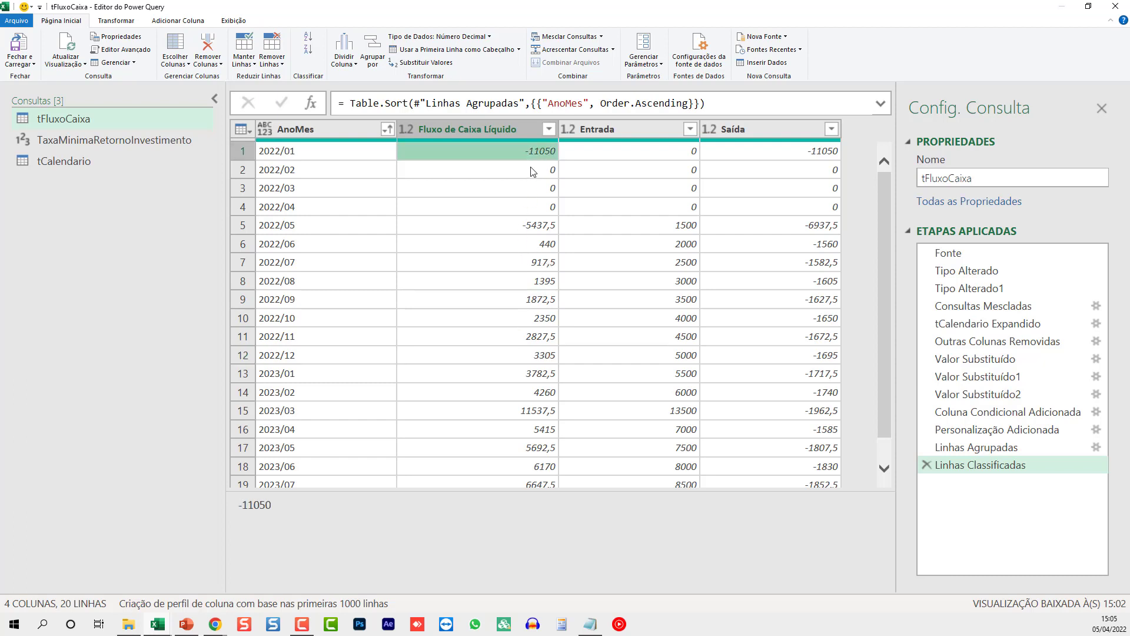
pyautogui.click(533, 171)
pyautogui.click(540, 190)
pyautogui.click(552, 205)
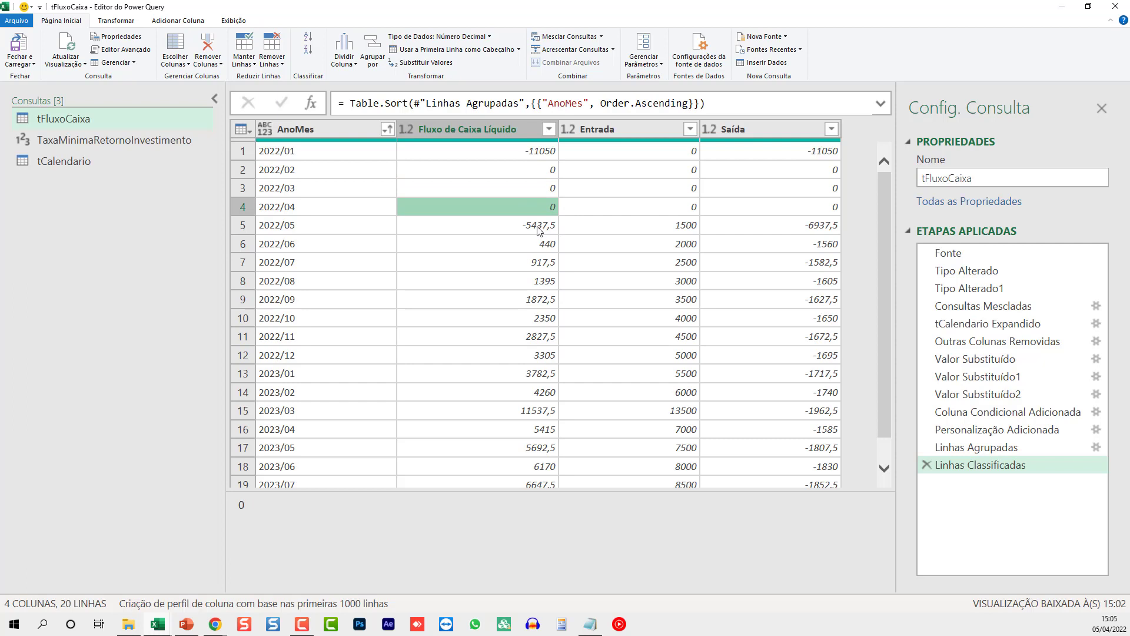
pyautogui.click(539, 229)
pyautogui.click(542, 250)
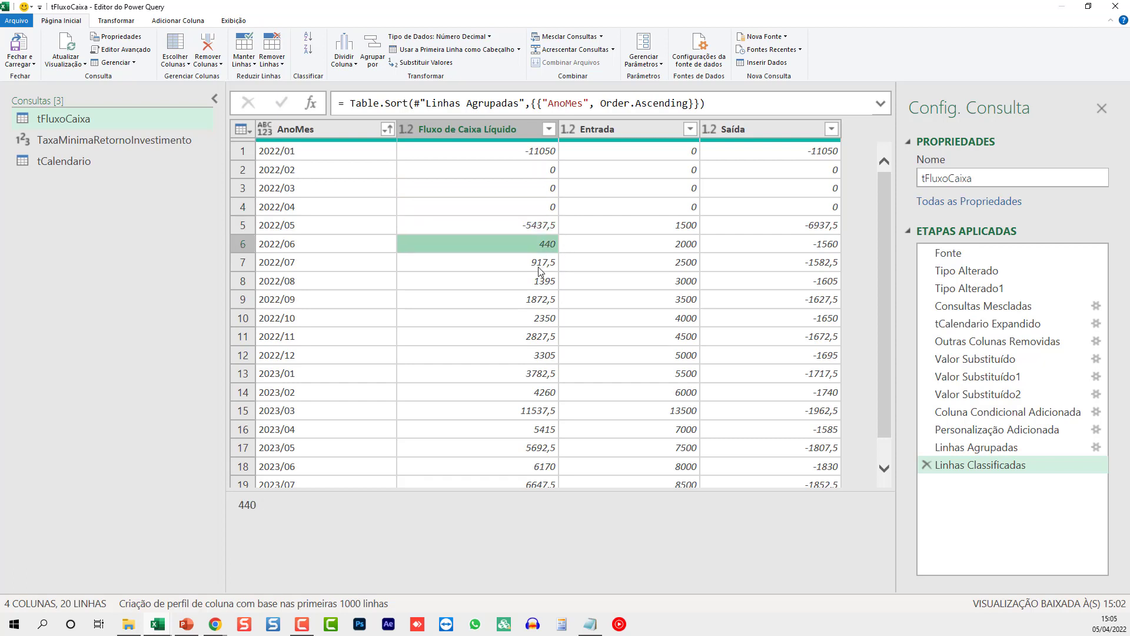
pyautogui.click(540, 266)
pyautogui.click(538, 299)
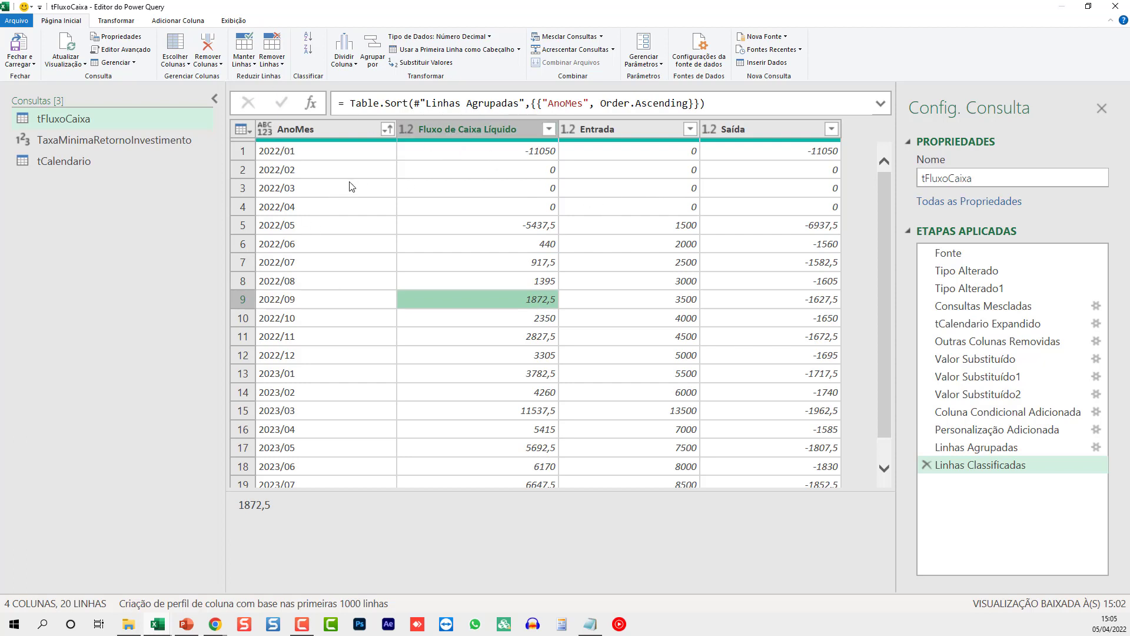
# - Add an index column that starts from 1 to the sorted table
pyautogui.click(170, 24)
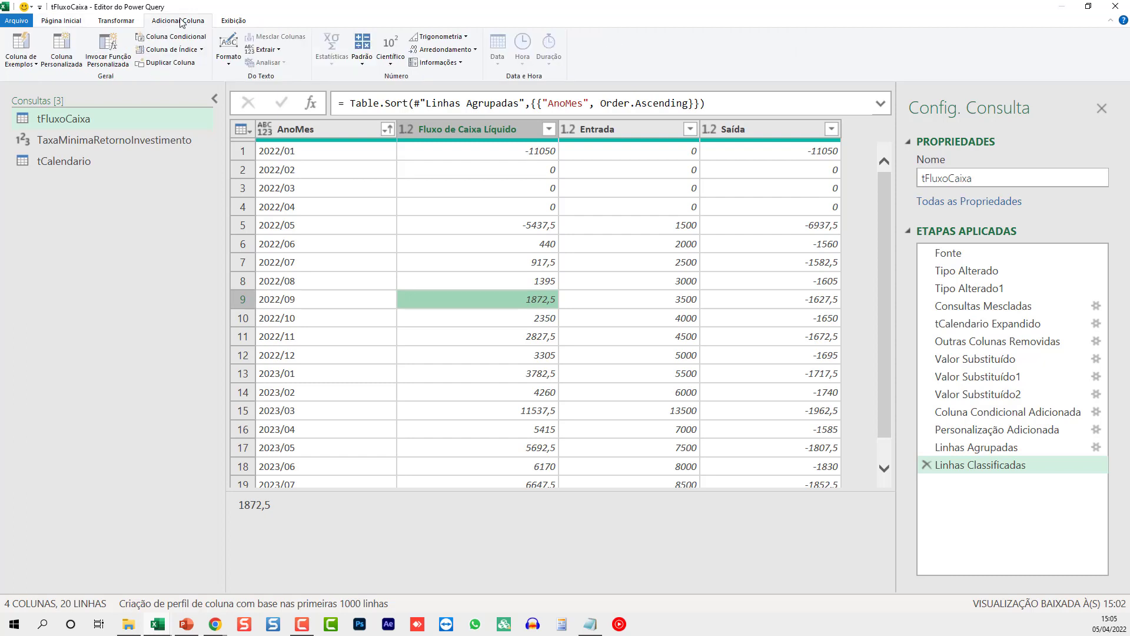
pyautogui.click(202, 50)
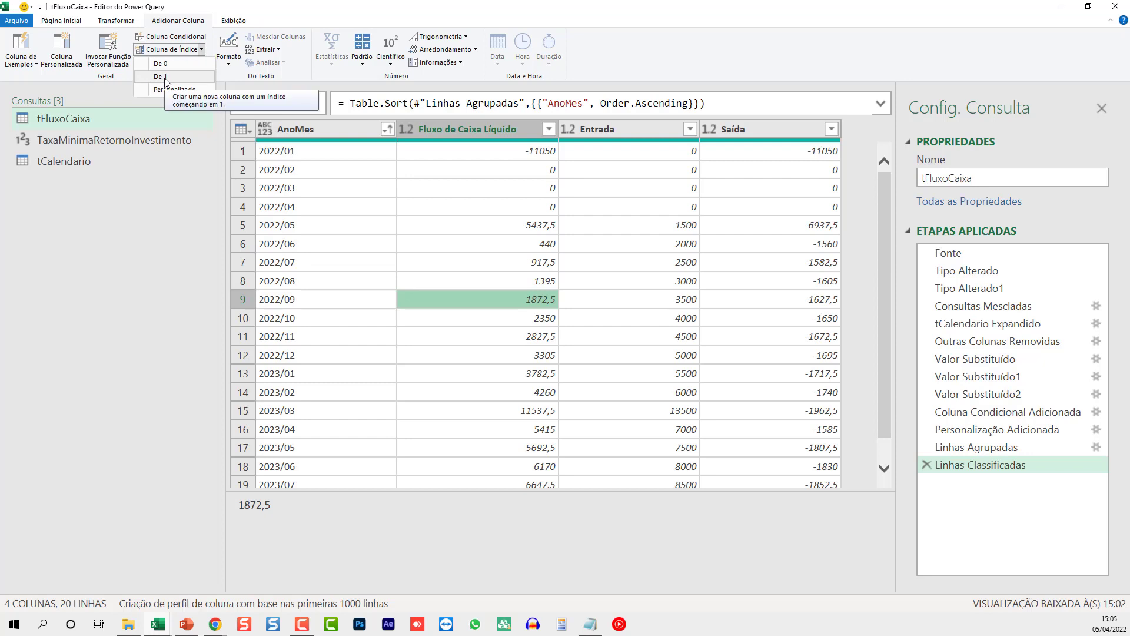
pyautogui.click(165, 79)
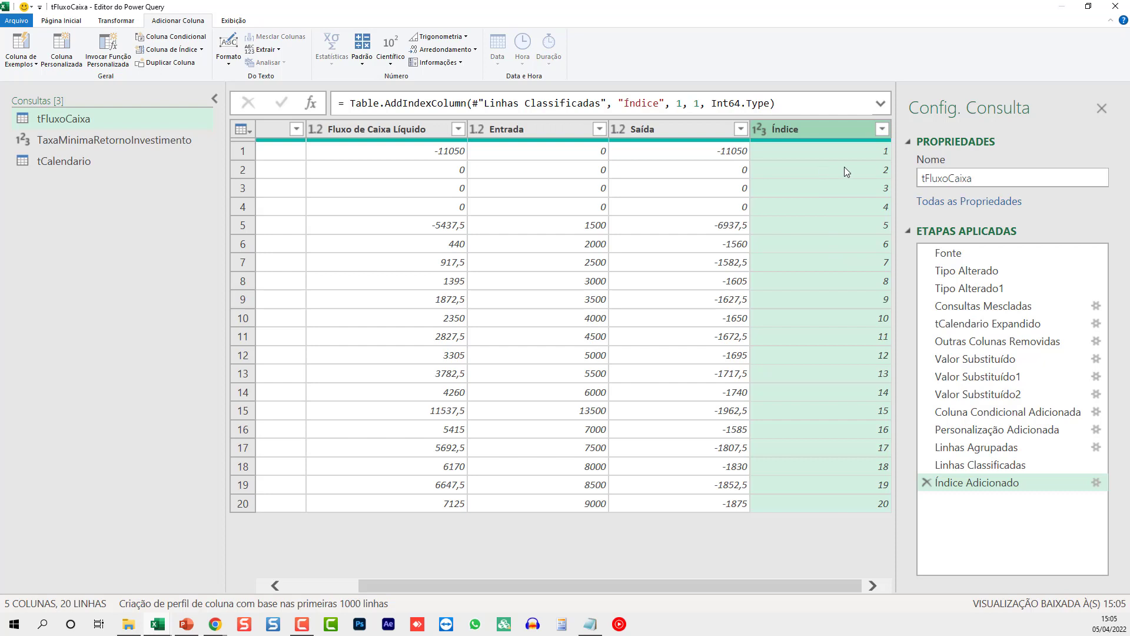
# - Start a new custom column and name it Fluxo de Caixa Acumulado
pyautogui.hotkey('alt', 'Tab')
pyautogui.click(63, 52)
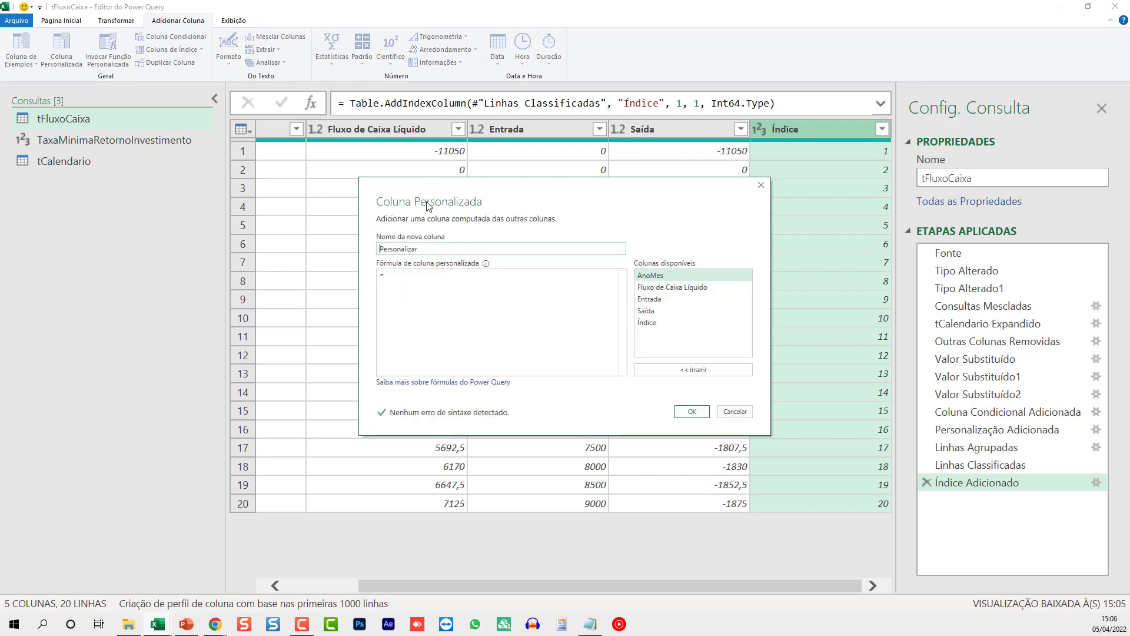
pyautogui.doubleClick(411, 249)
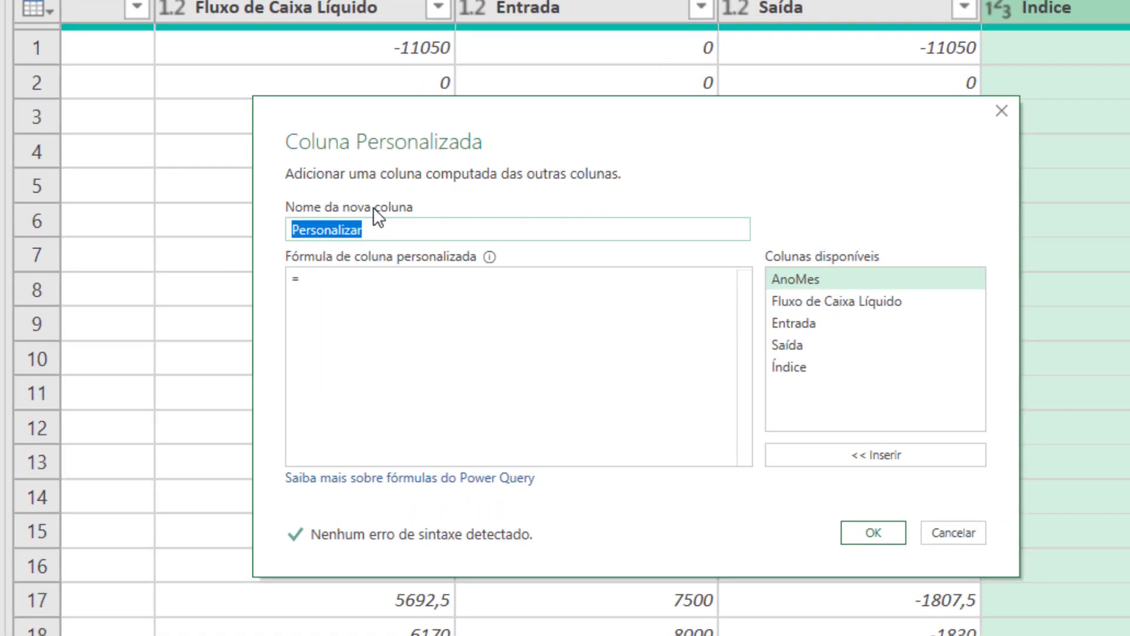
pyautogui.write('F')
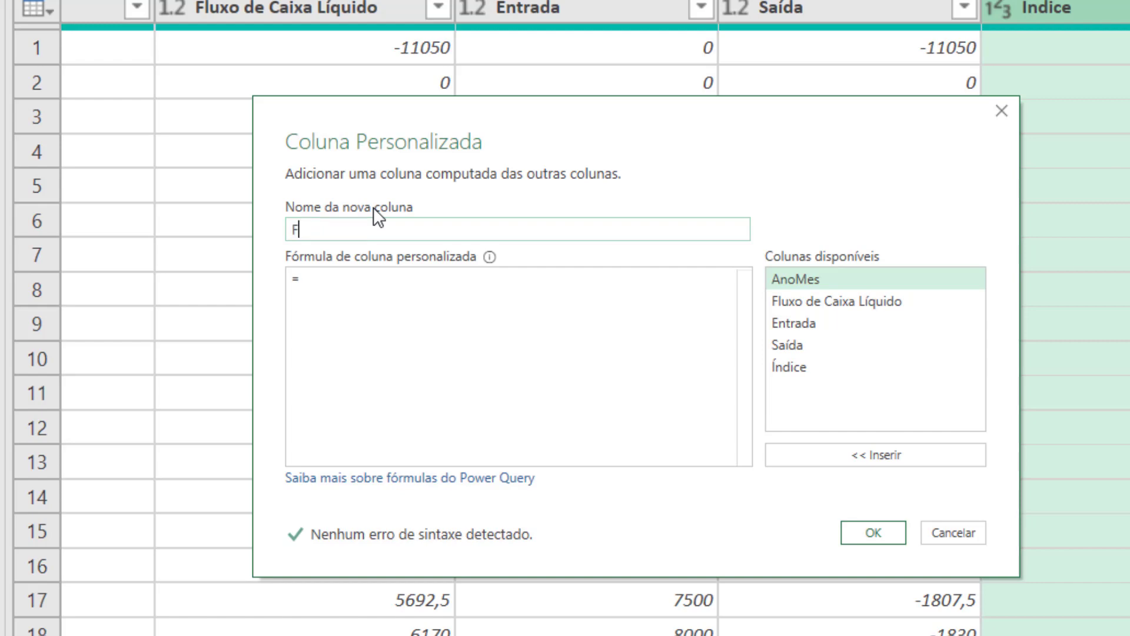
pyautogui.write('luxo de Ca')
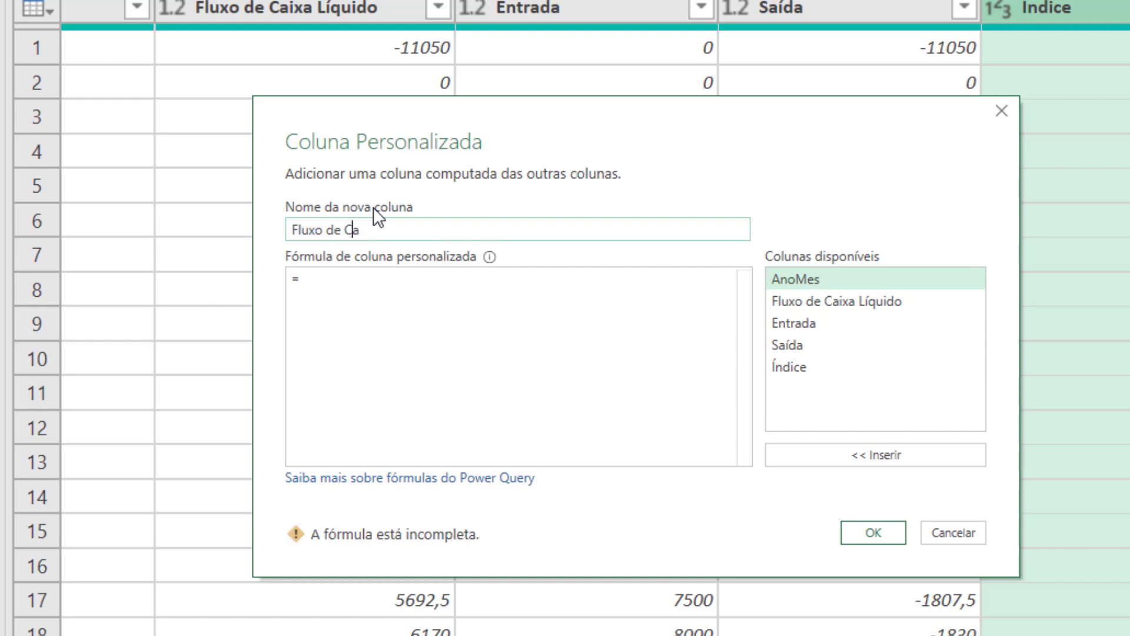
pyautogui.write('ixa Acumulado')
pyautogui.click(410, 286)
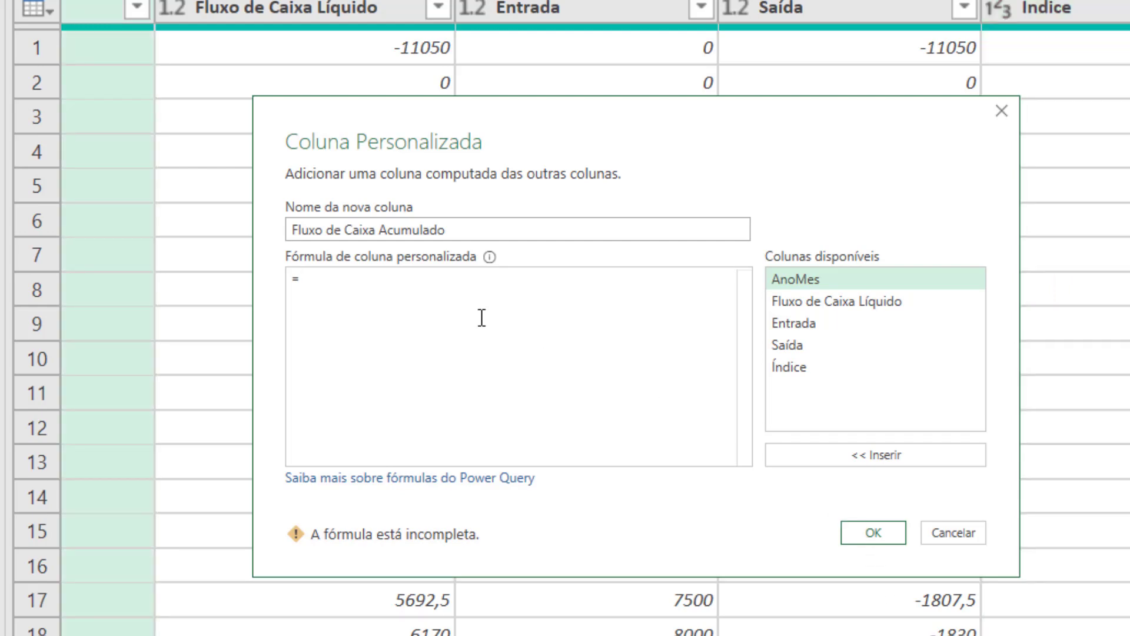
# - Begin the custom column formula with List.Range, using #"Linhas Classificadas"[Fluxo de Caixa Líquido] as its list argument
pyautogui.write('List.Ra')
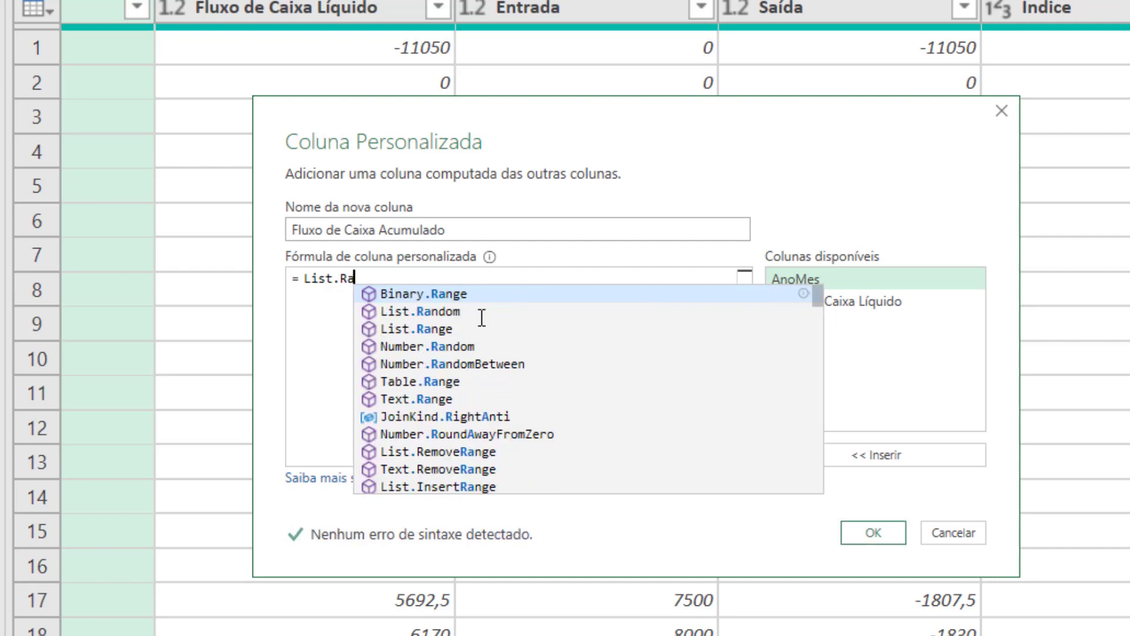
pyautogui.write('nge')
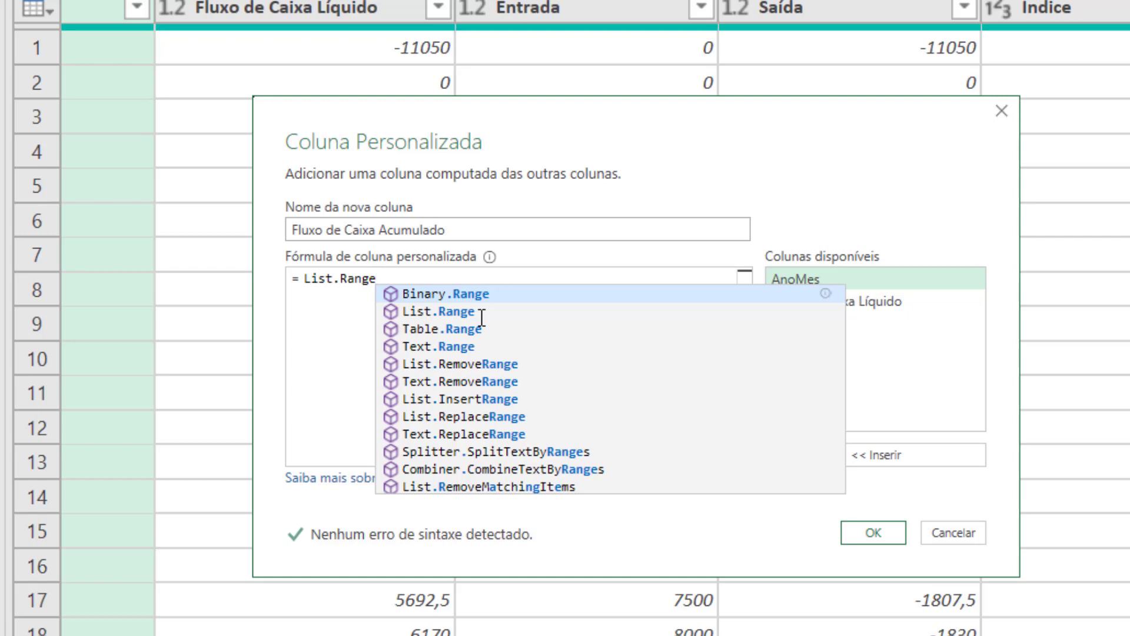
pyautogui.write('(')
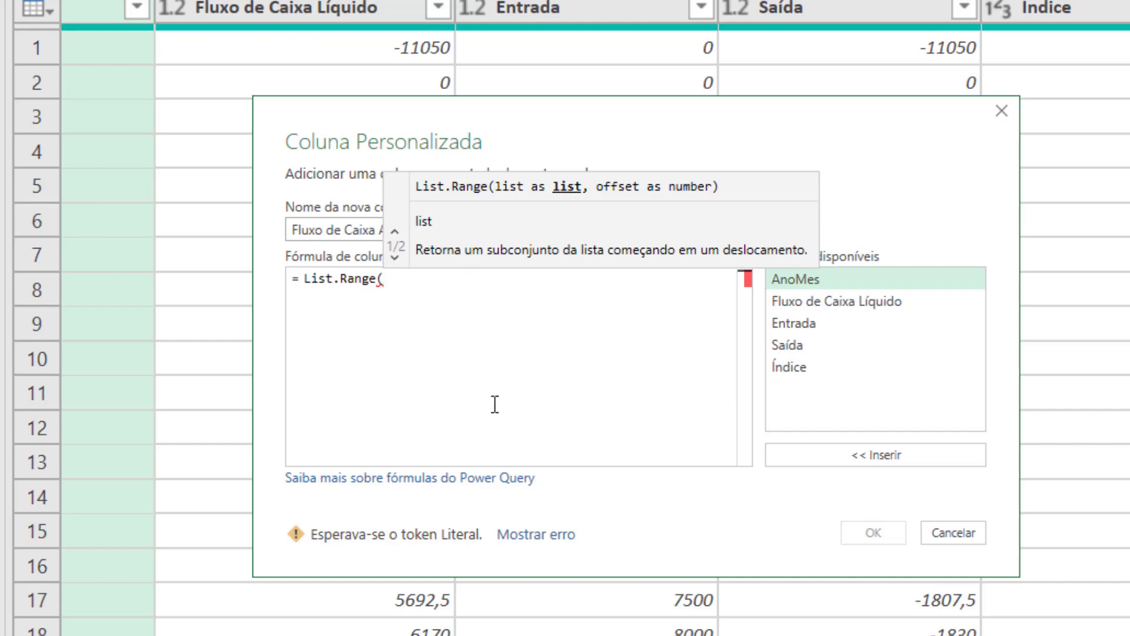
pyautogui.write('#')
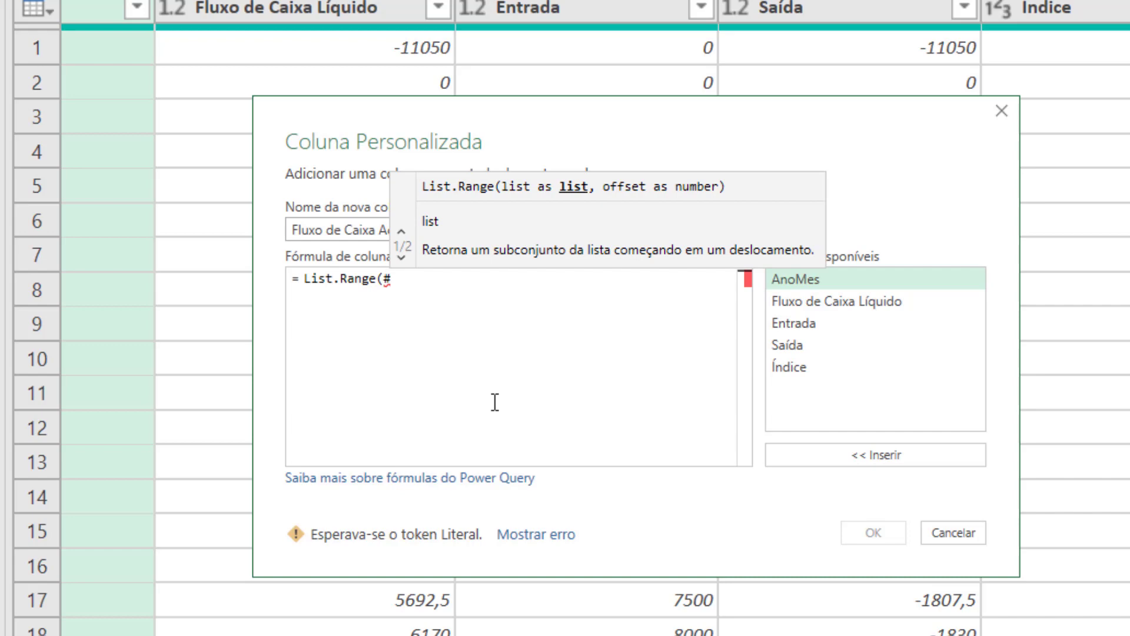
pyautogui.write('""')
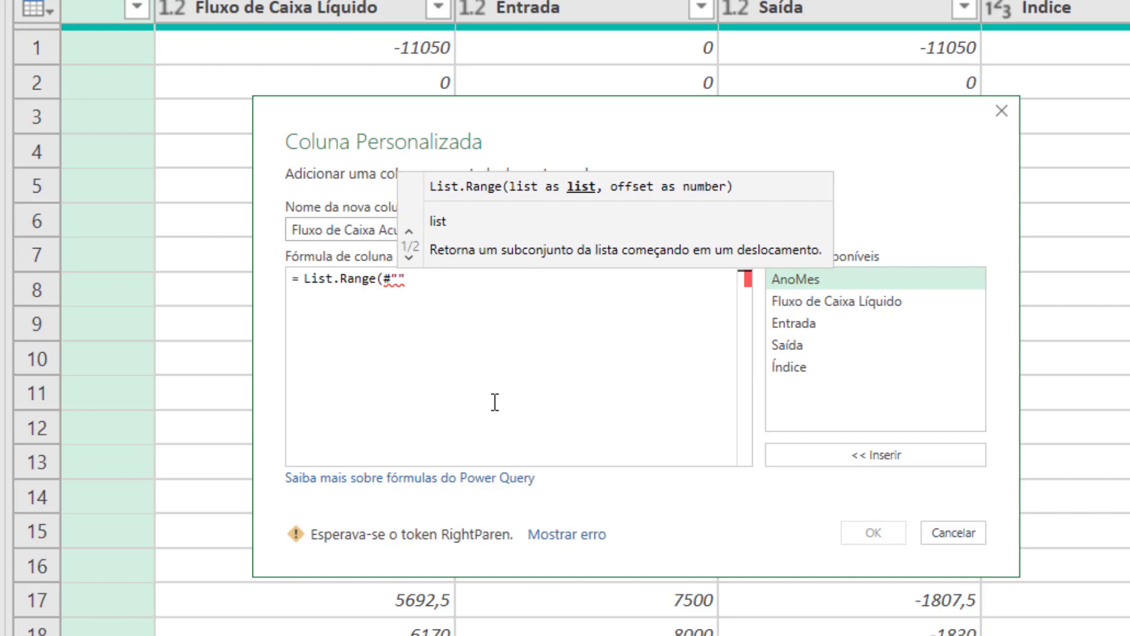
pyautogui.write('Linhas Cla')
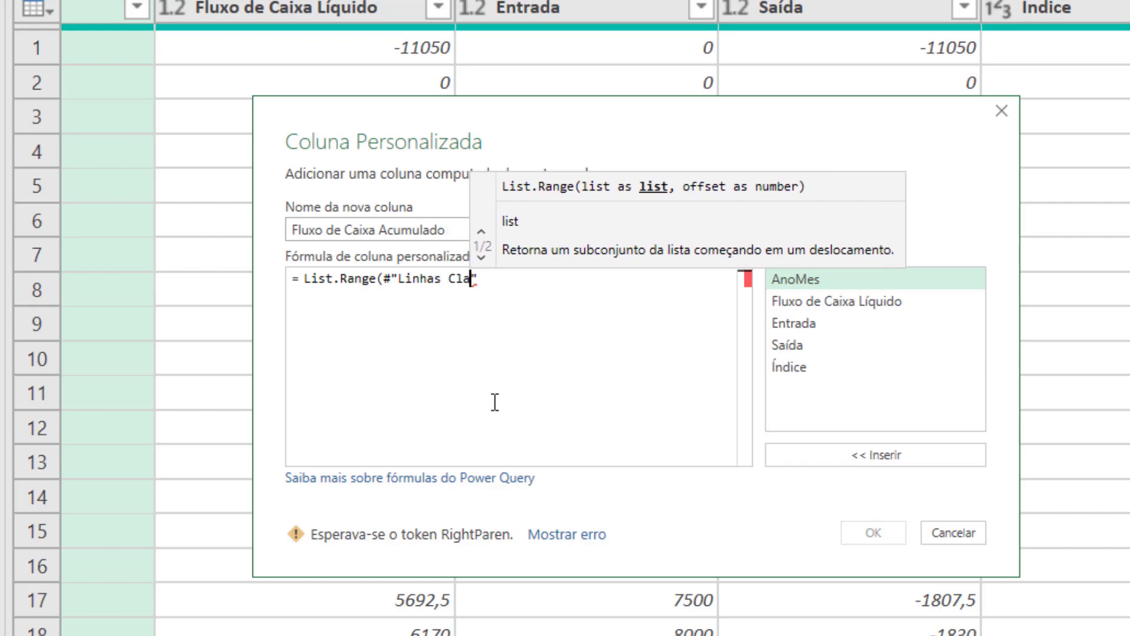
pyautogui.write('ssificadas')
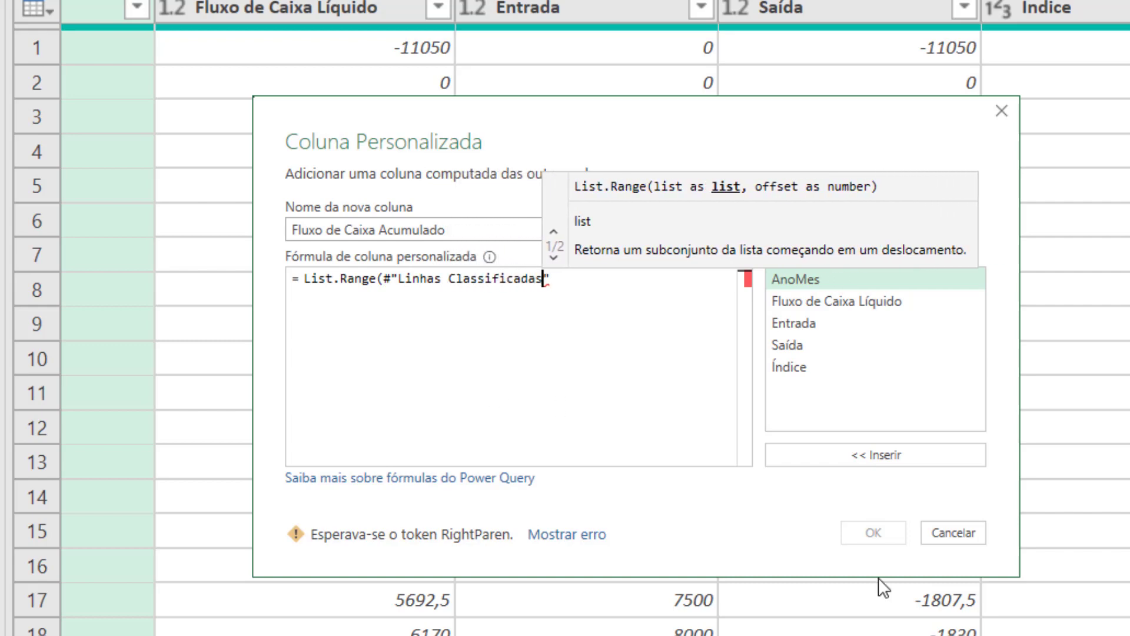
pyautogui.click(577, 287)
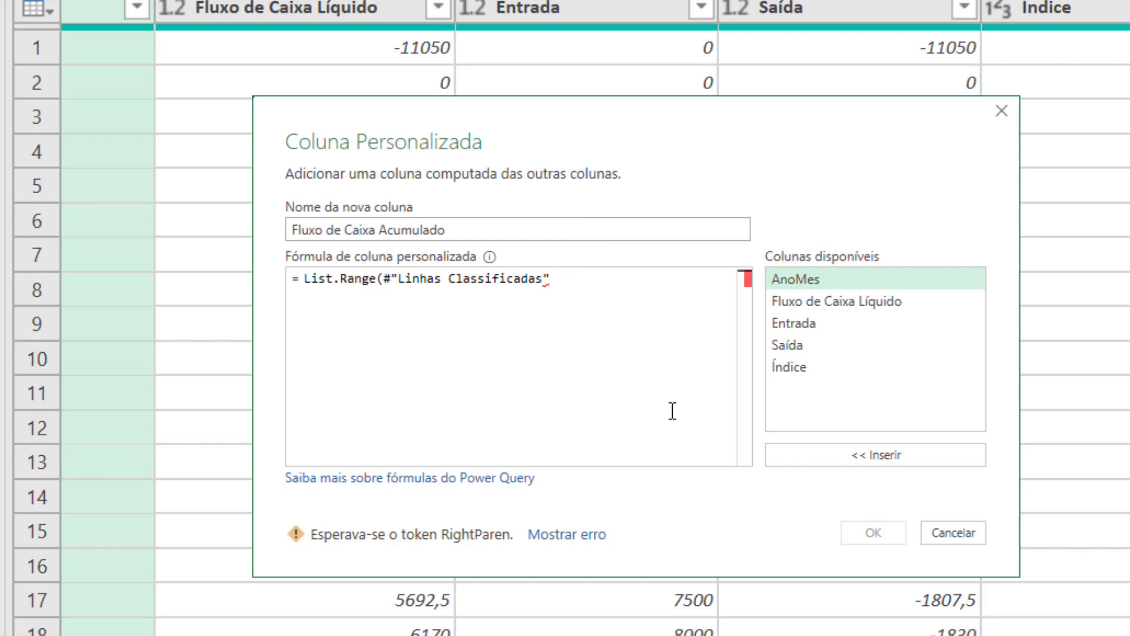
pyautogui.write('[')
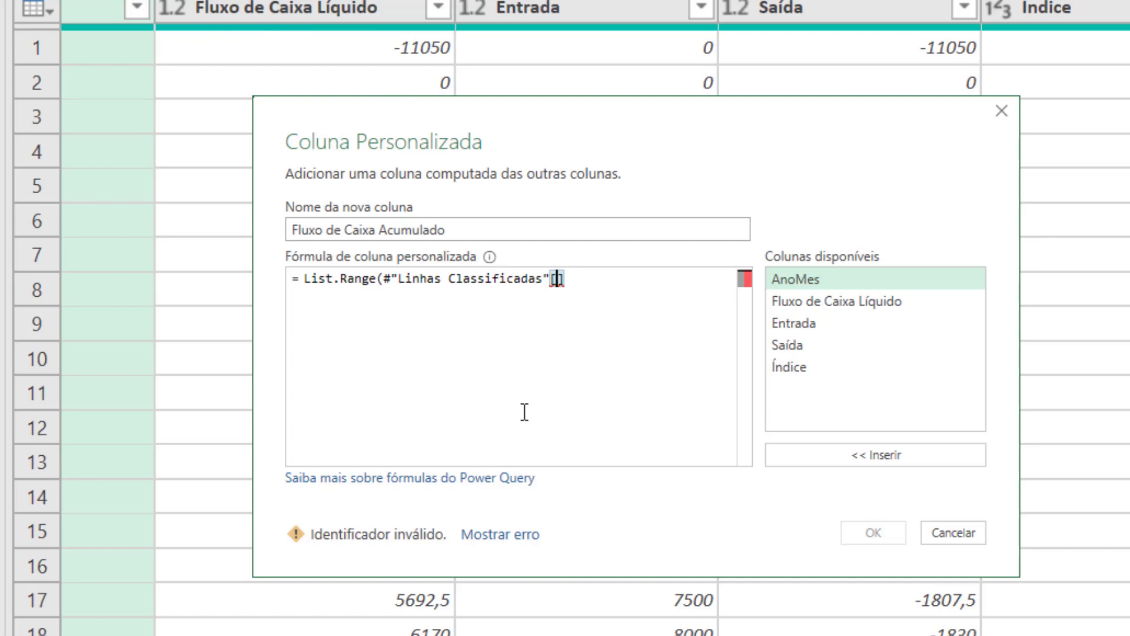
pyautogui.write('Fluxo de Caix')
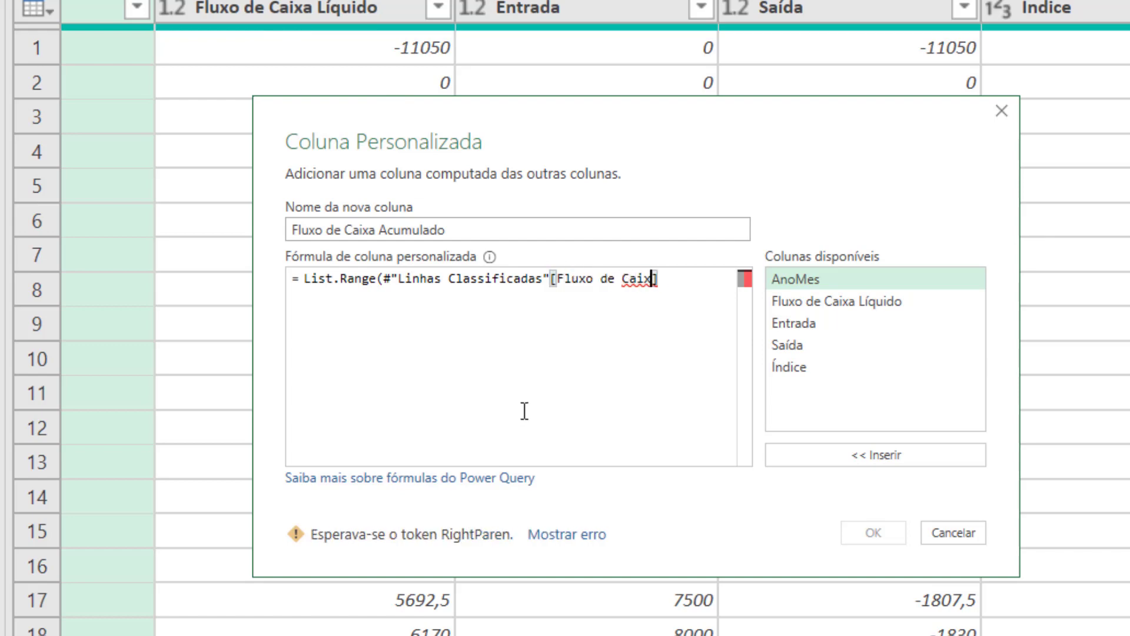
pyautogui.write('a Líquido')
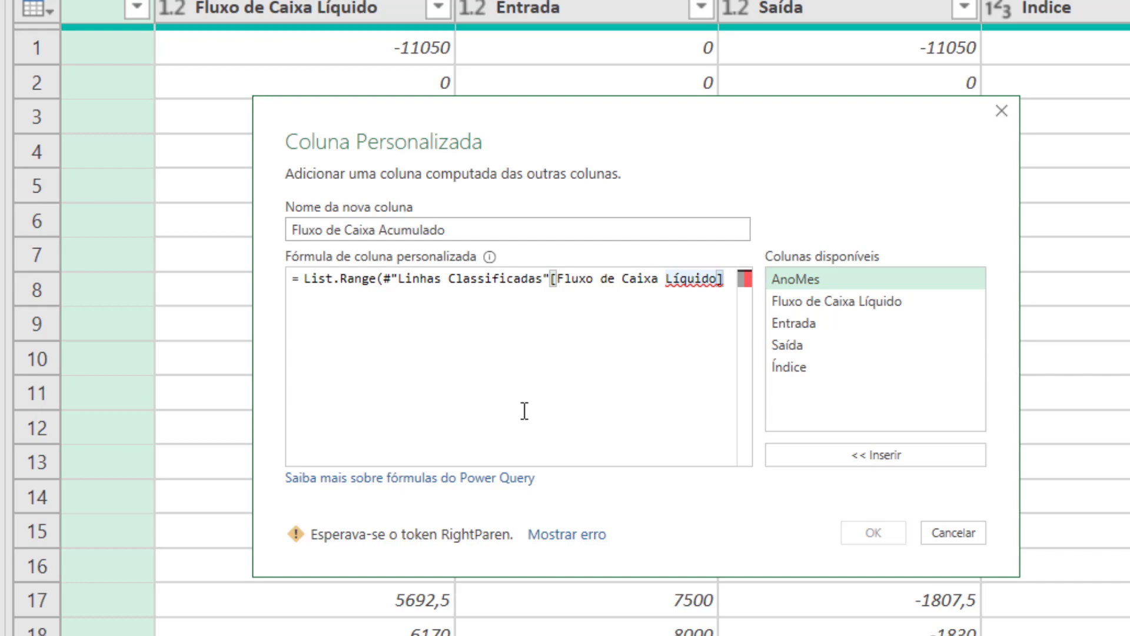
pyautogui.write(',')
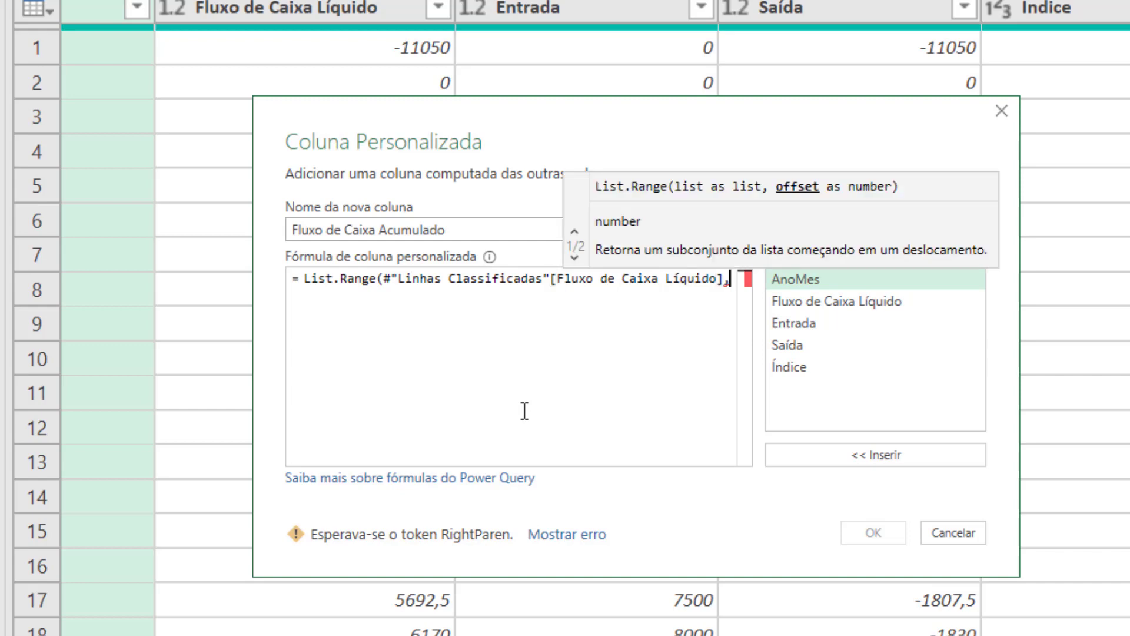
# - Complete the List.Range formula with offset 0 and [Índice] as the count, then create the column
pyautogui.press('Return')
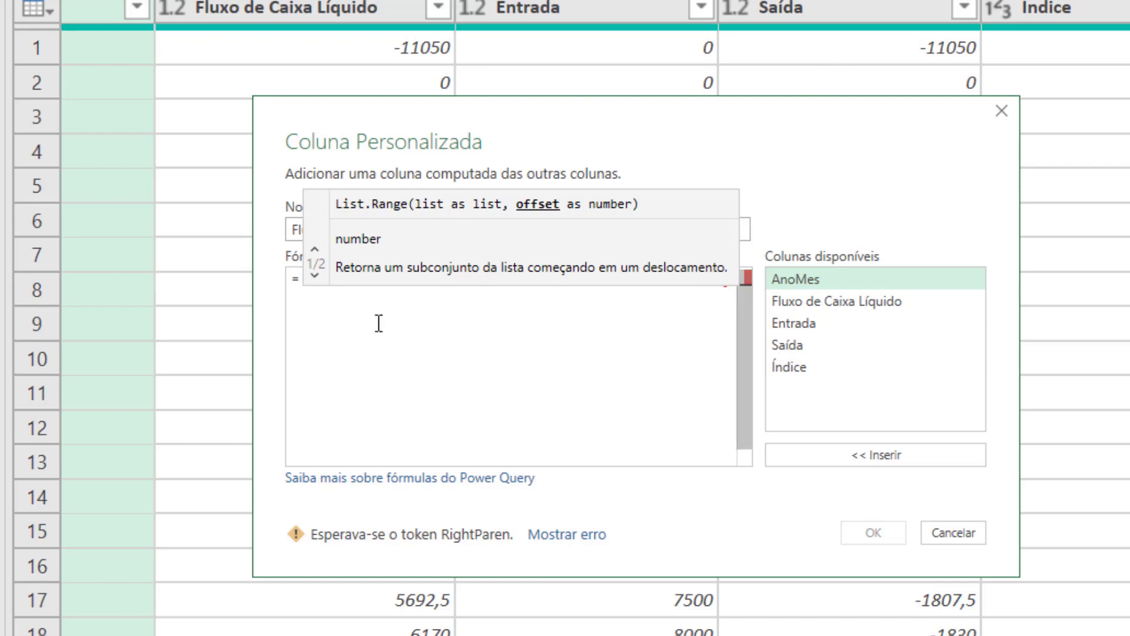
pyautogui.write('0')
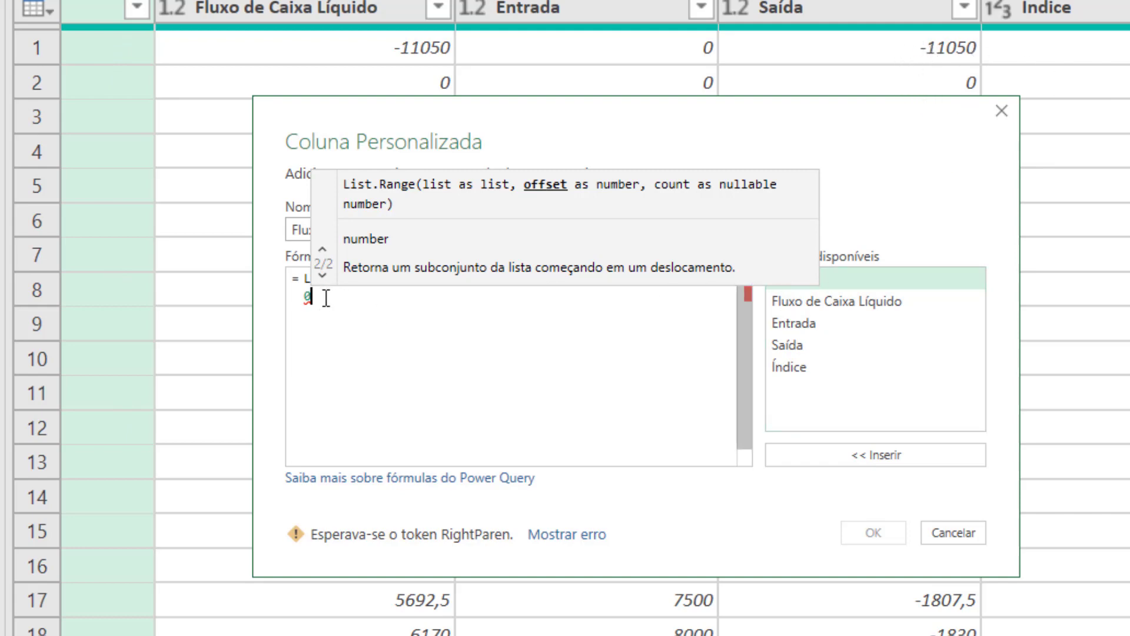
pyautogui.write(',')
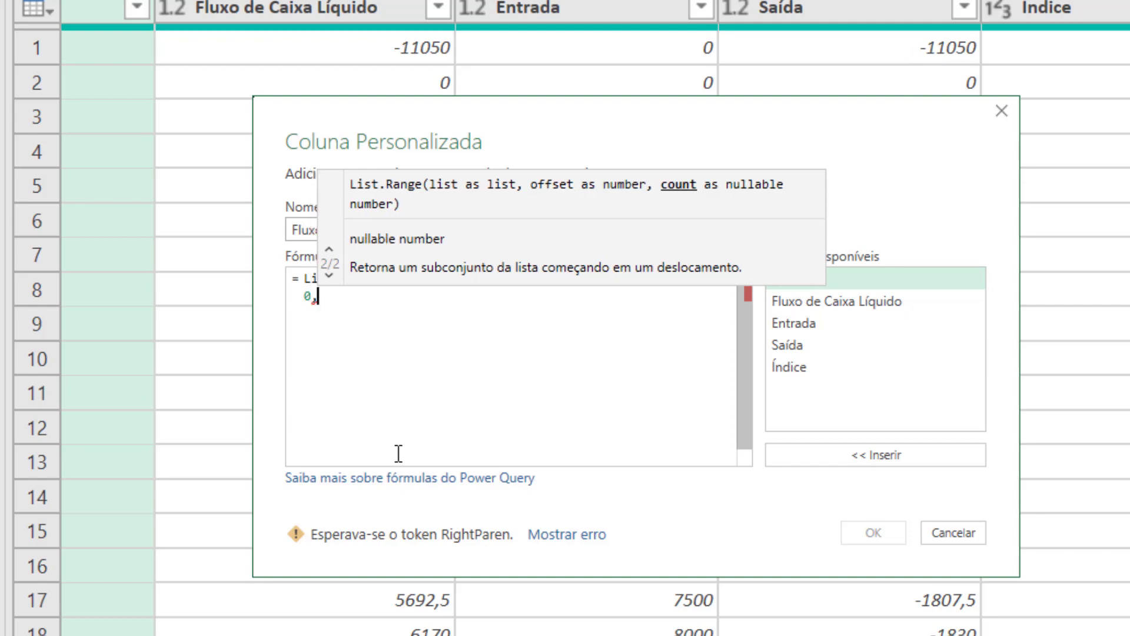
pyautogui.press('Return')
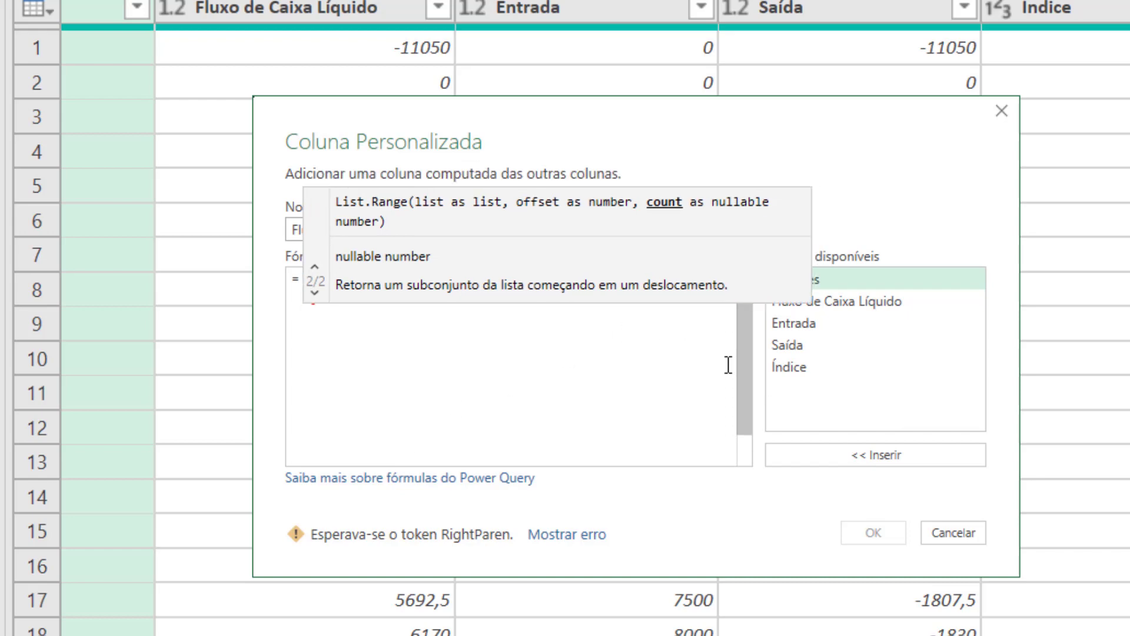
pyautogui.doubleClick(787, 367)
pyautogui.click(506, 408)
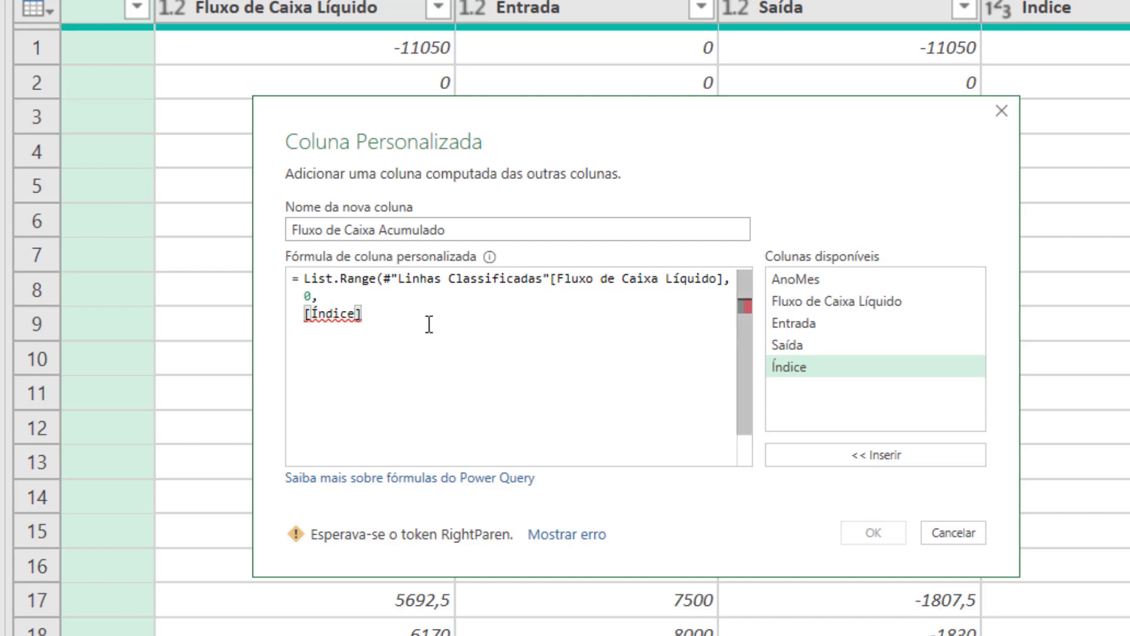
pyautogui.write(')')
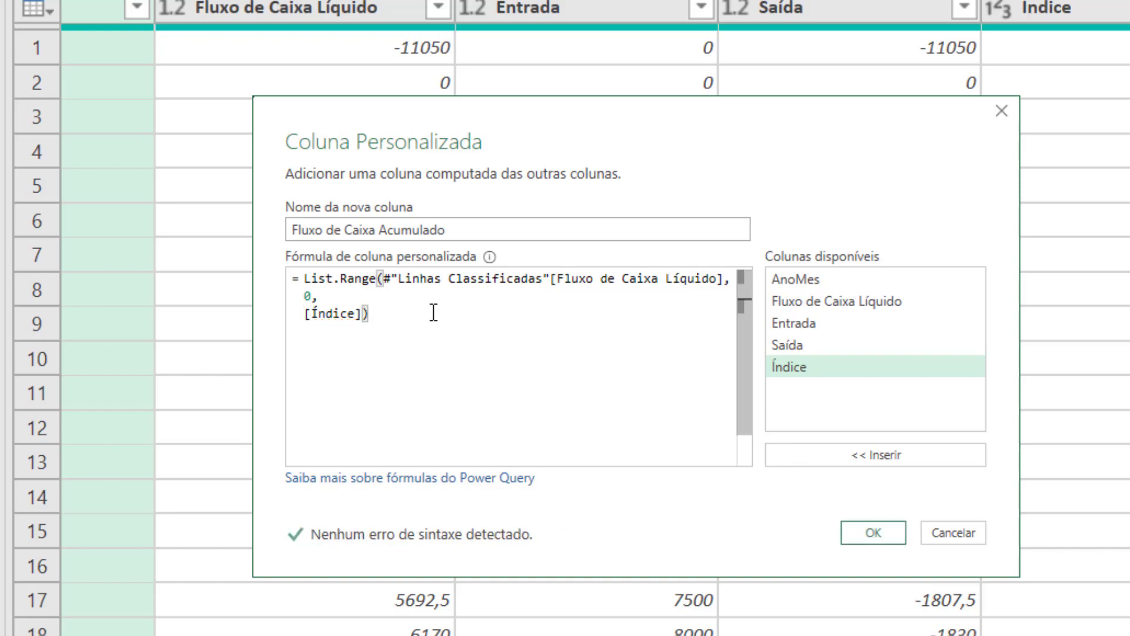
pyautogui.click(873, 532)
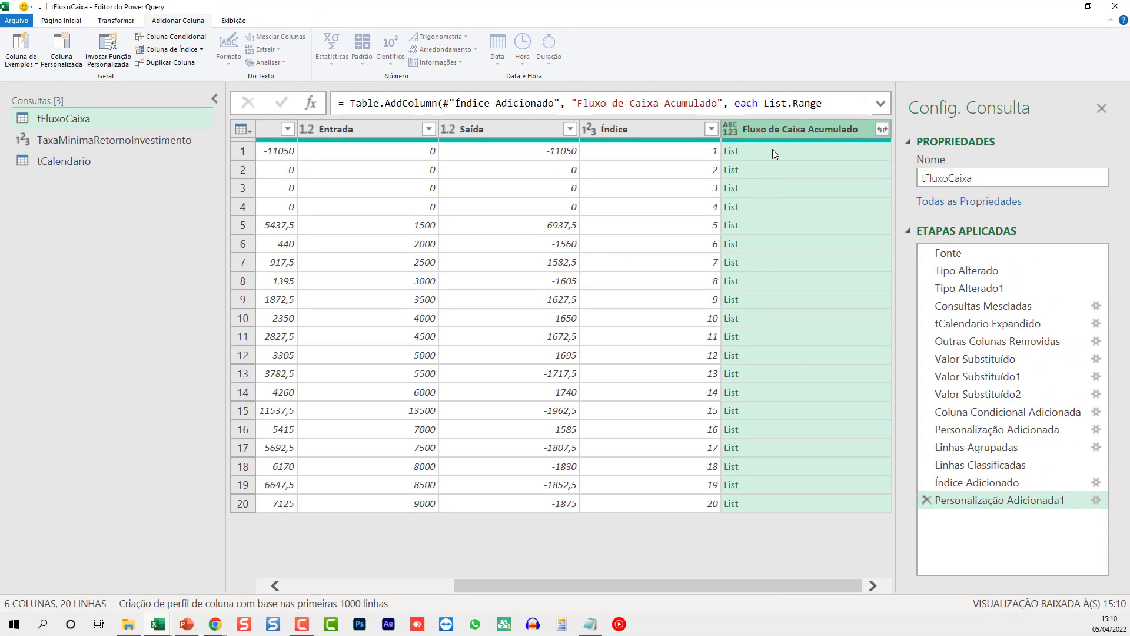
# - Preview the lists in the first five rows of Fluxo de Caixa Acumulado and compare them with the Fluxo de Caixa Líquido amounts
pyautogui.click(773, 150)
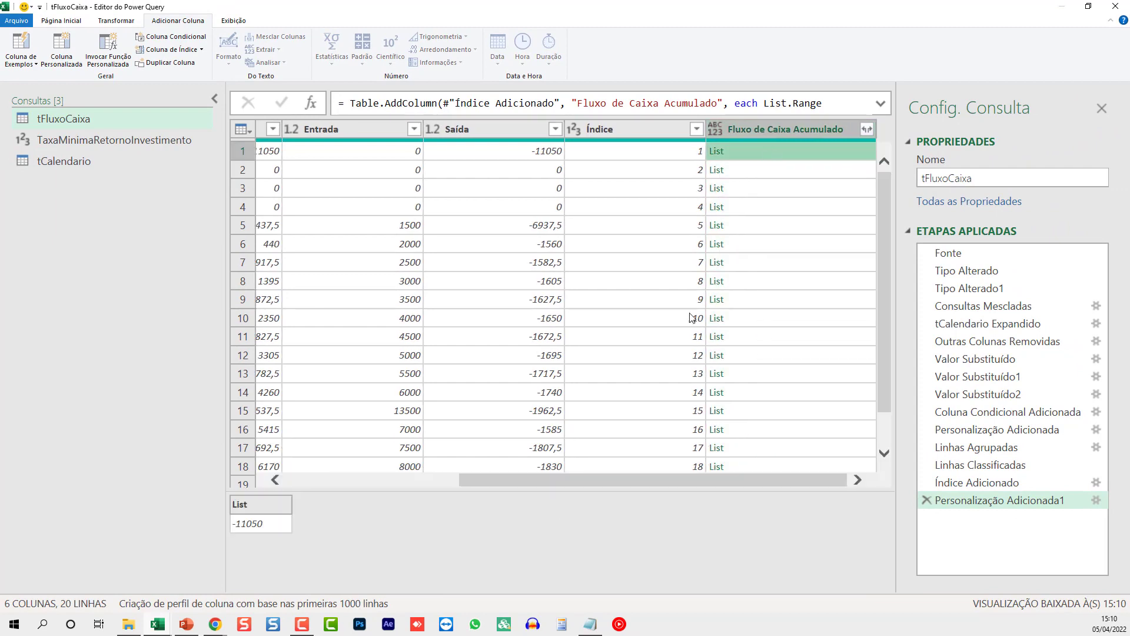
pyautogui.click(772, 170)
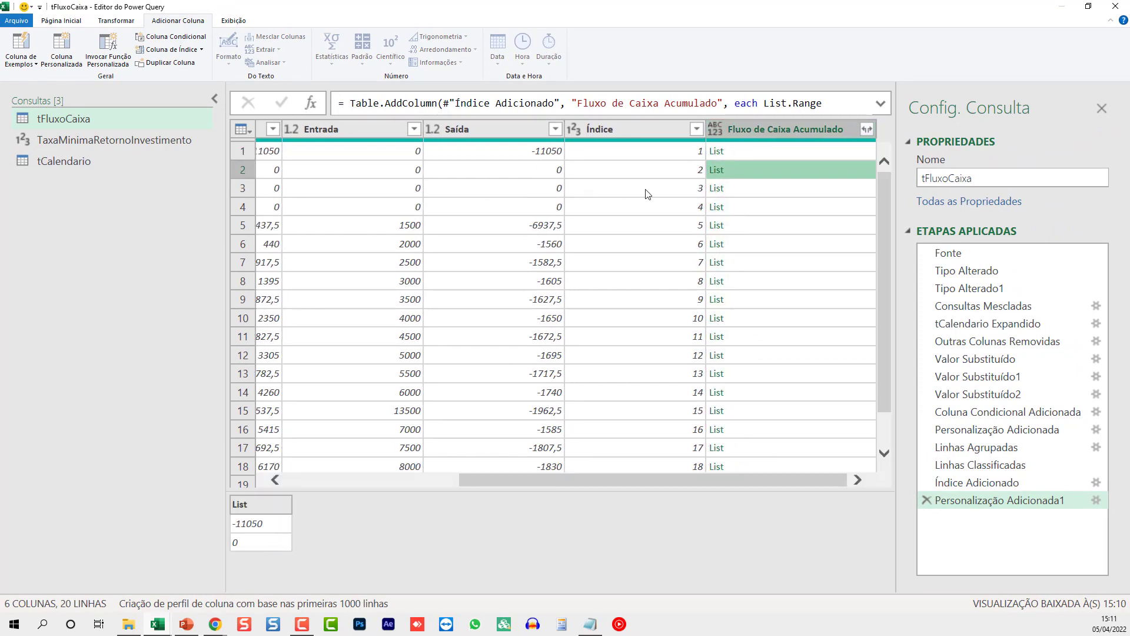
pyautogui.click(751, 192)
pyautogui.click(748, 206)
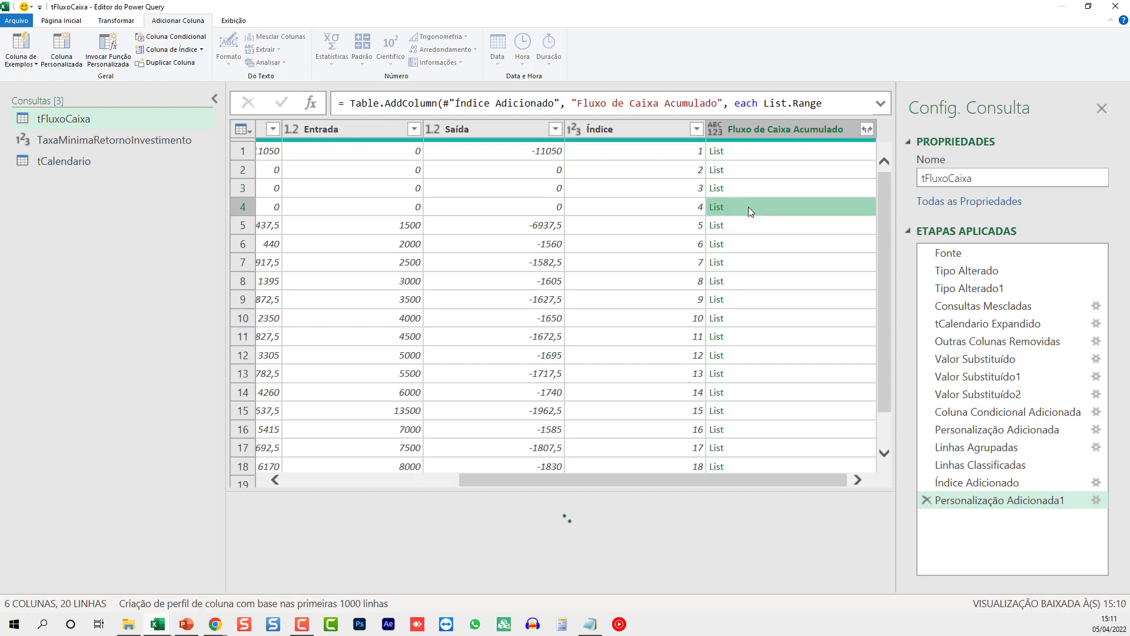
pyautogui.click(754, 226)
pyautogui.scroll(-1, 265, 559)
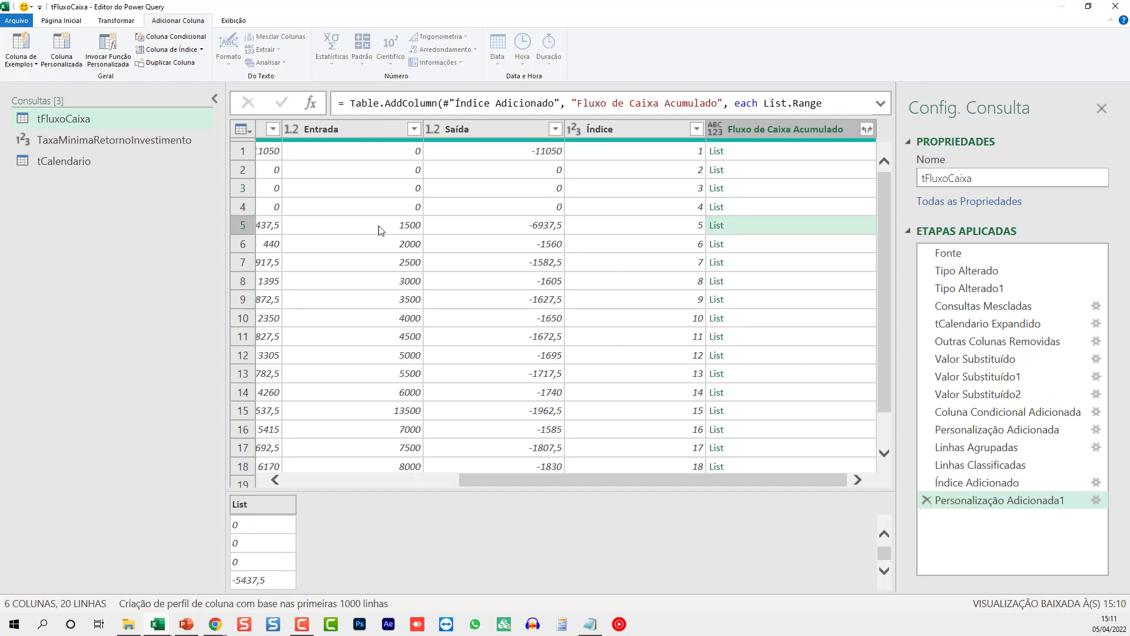
pyautogui.moveTo(478, 484); pyautogui.dragTo(434, 485)
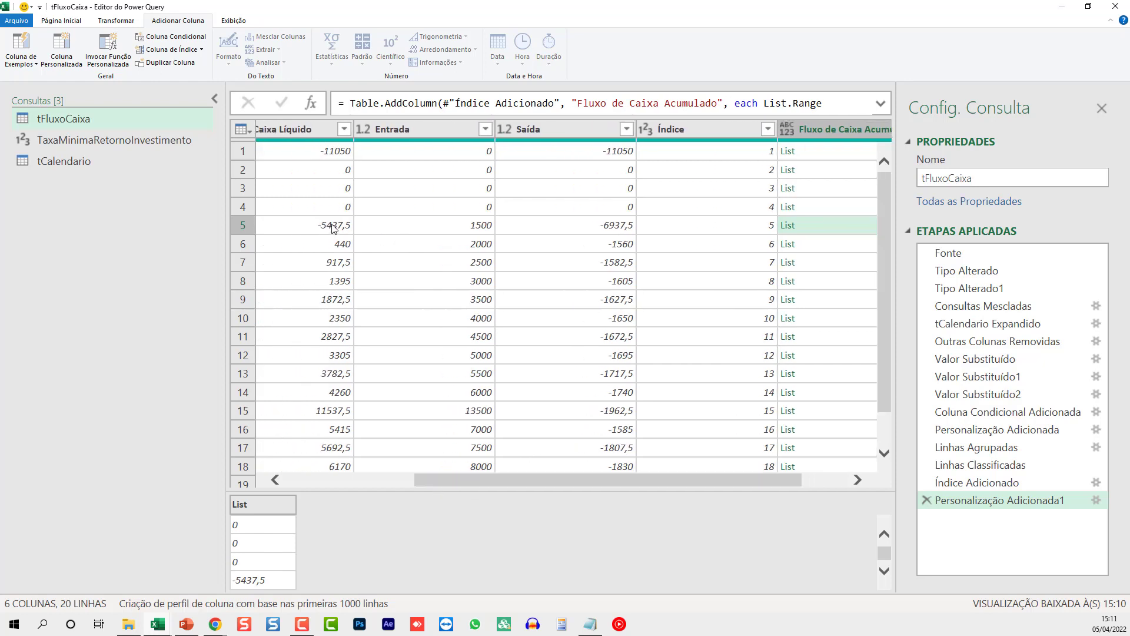
pyautogui.moveTo(630, 481); pyautogui.dragTo(706, 479)
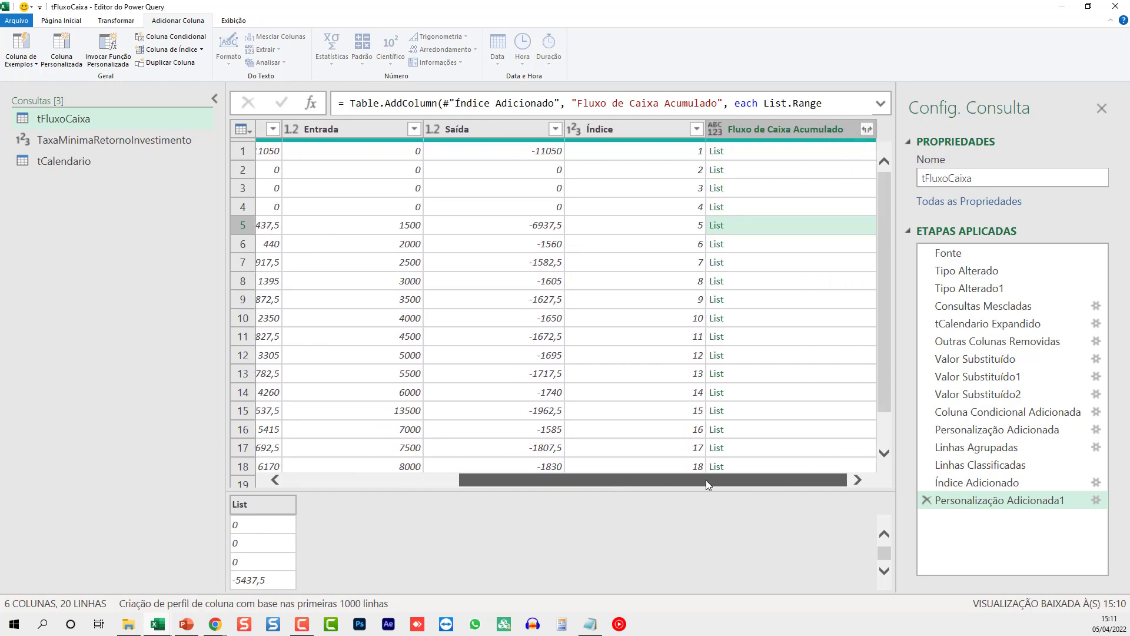
pyautogui.click(748, 152)
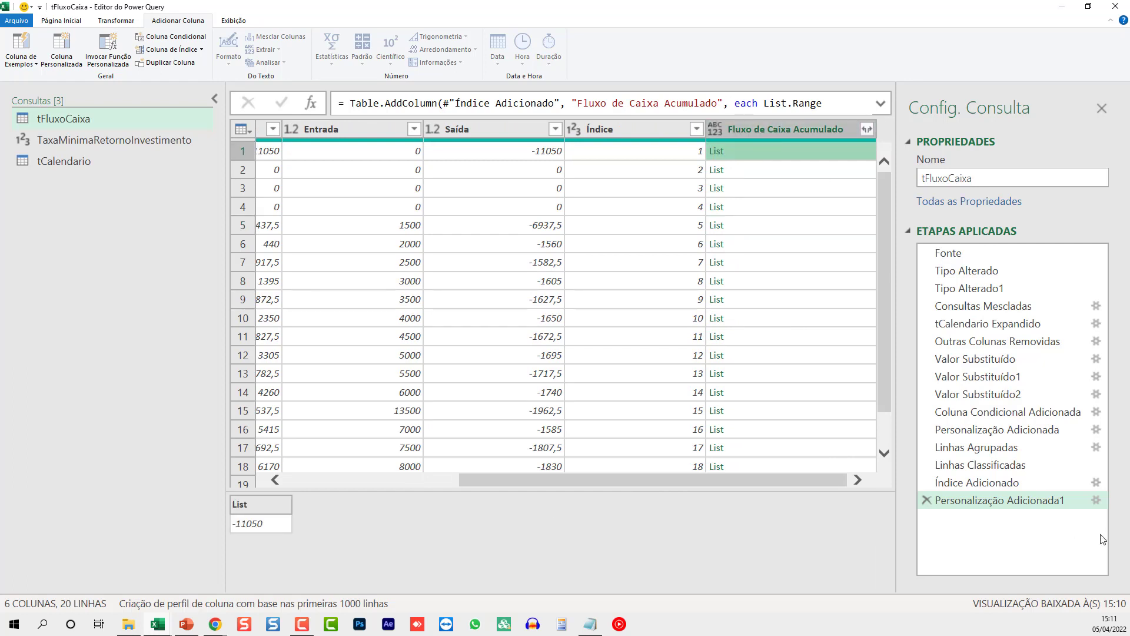
# - Edit the Fluxo de Caixa Acumulado column's formula to wrap the List.Range expression in List.Sum, and apply it
pyautogui.click(1096, 500)
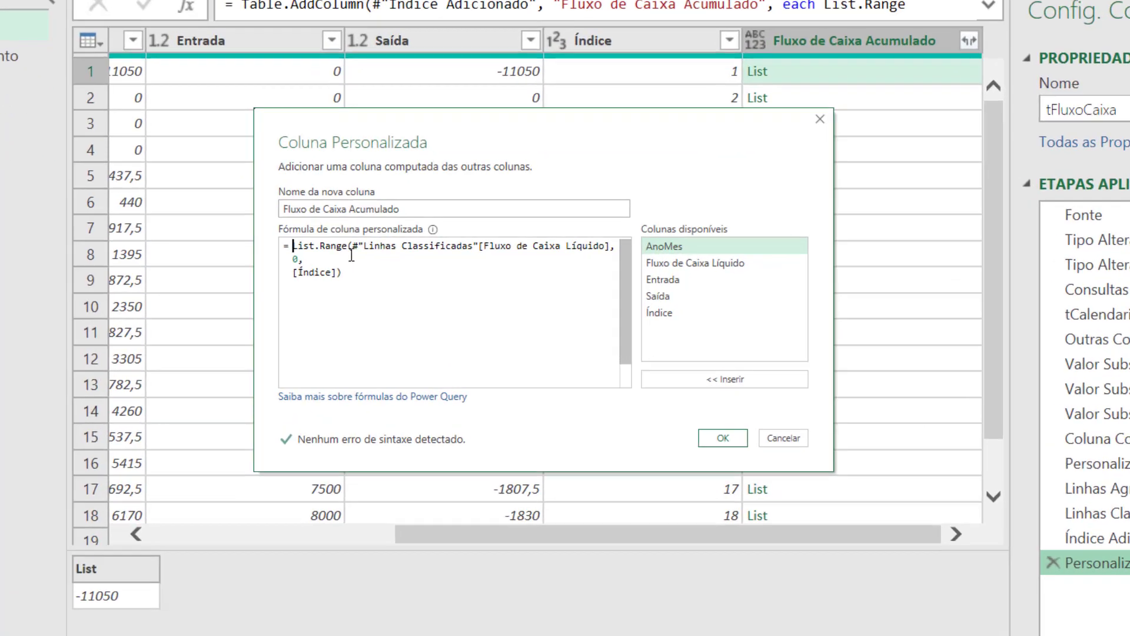
pyautogui.write('List.')
pyautogui.write('Sum')
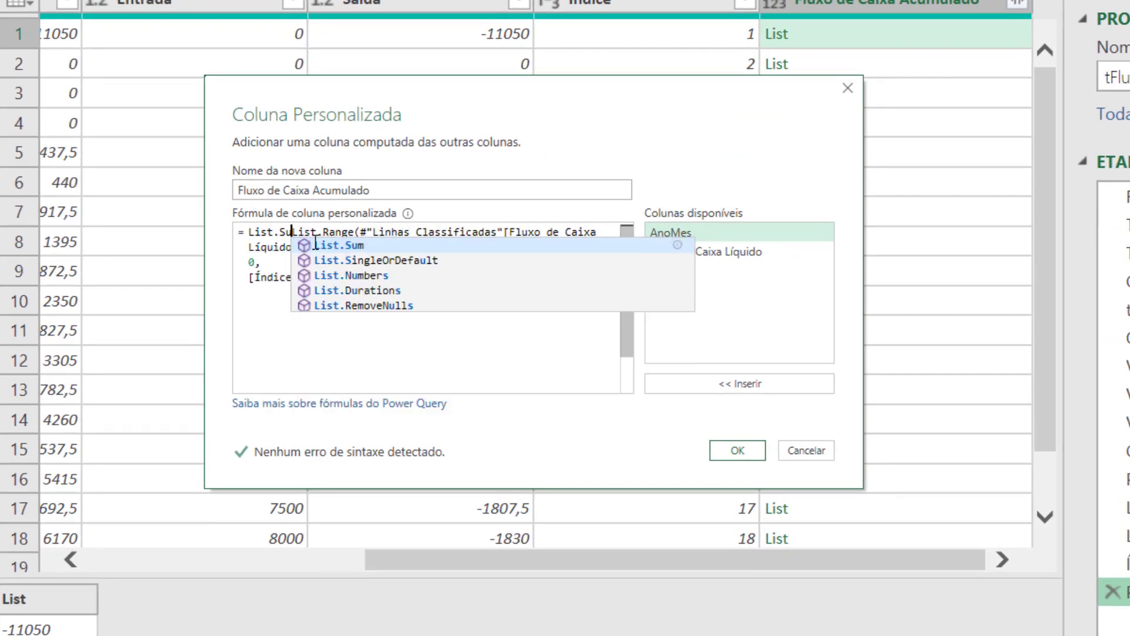
pyautogui.write('(')
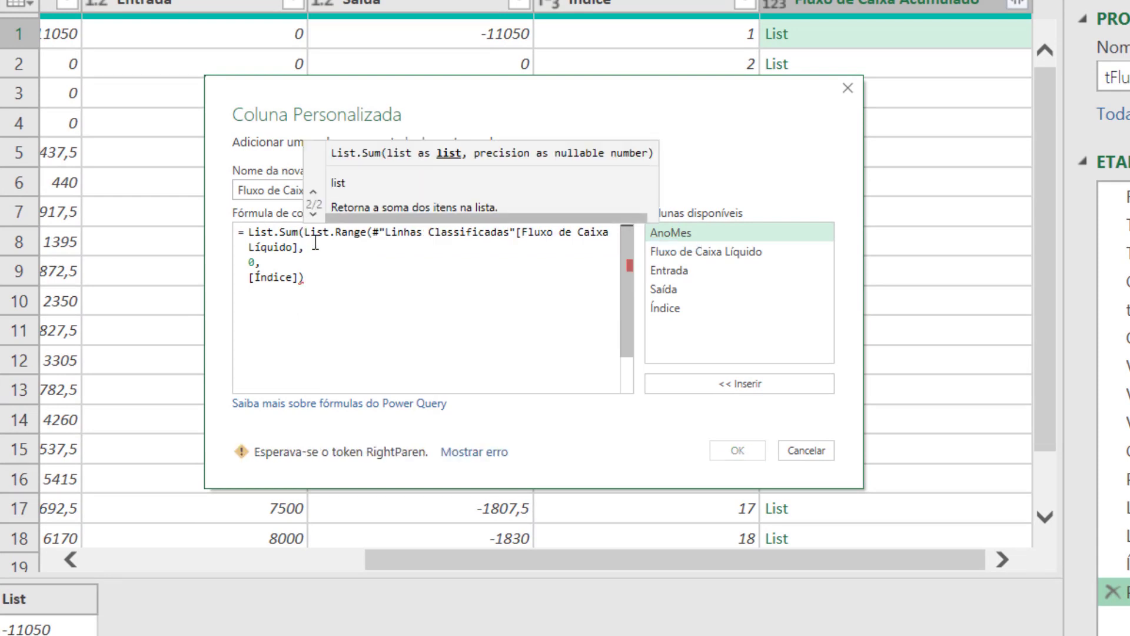
pyautogui.press('Down')
pyautogui.press('Down')
pyautogui.press('Down')
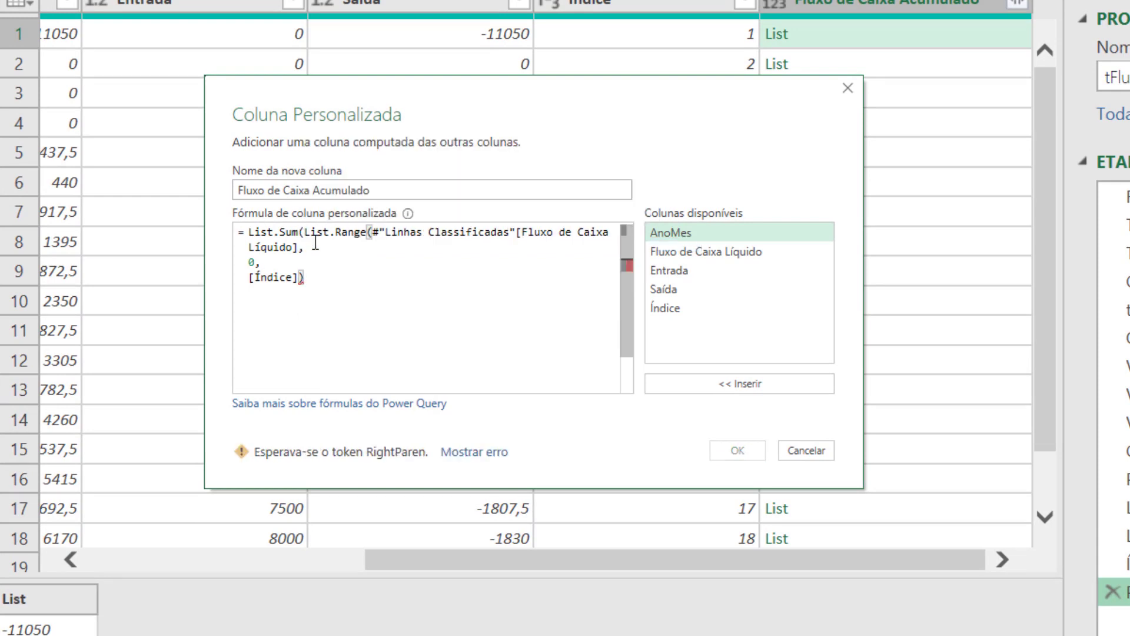
pyautogui.write(')')
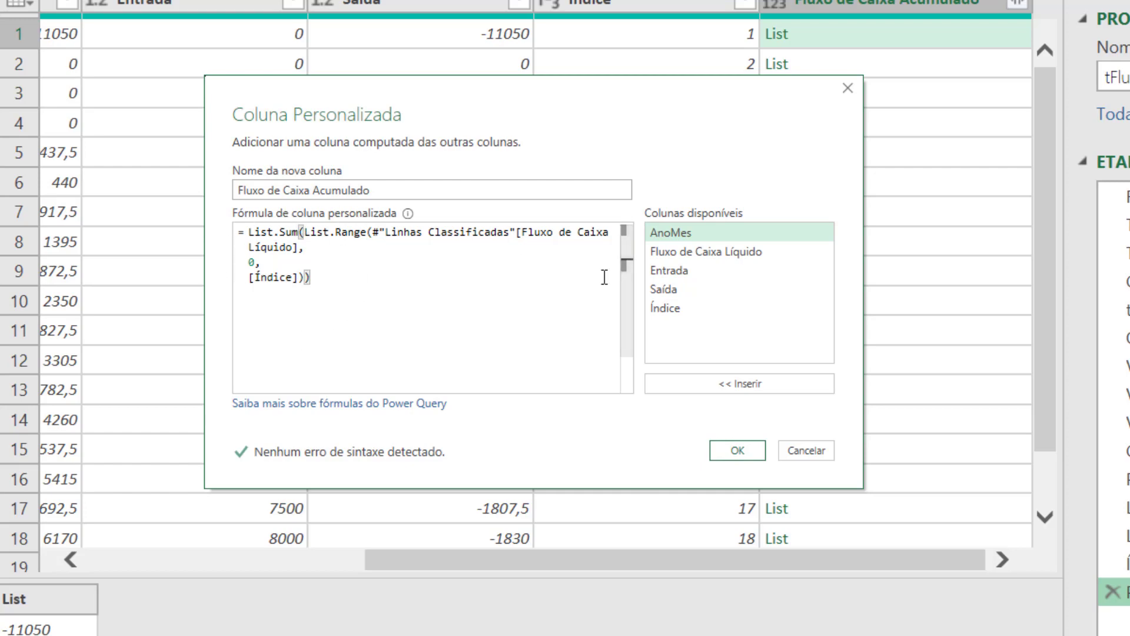
pyautogui.click(738, 450)
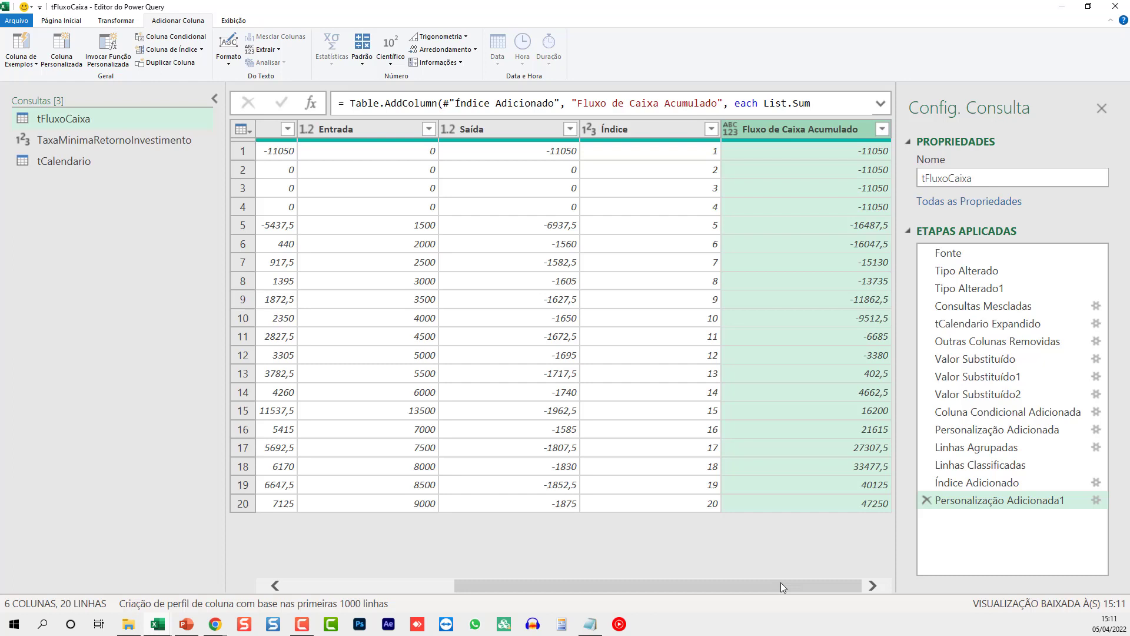
# - Compare the monthly Fluxo de Caixa Líquido amounts with the running totals in Fluxo de Caixa Acumulado
pyautogui.moveTo(771, 586); pyautogui.dragTo(604, 583)
pyautogui.click(461, 504)
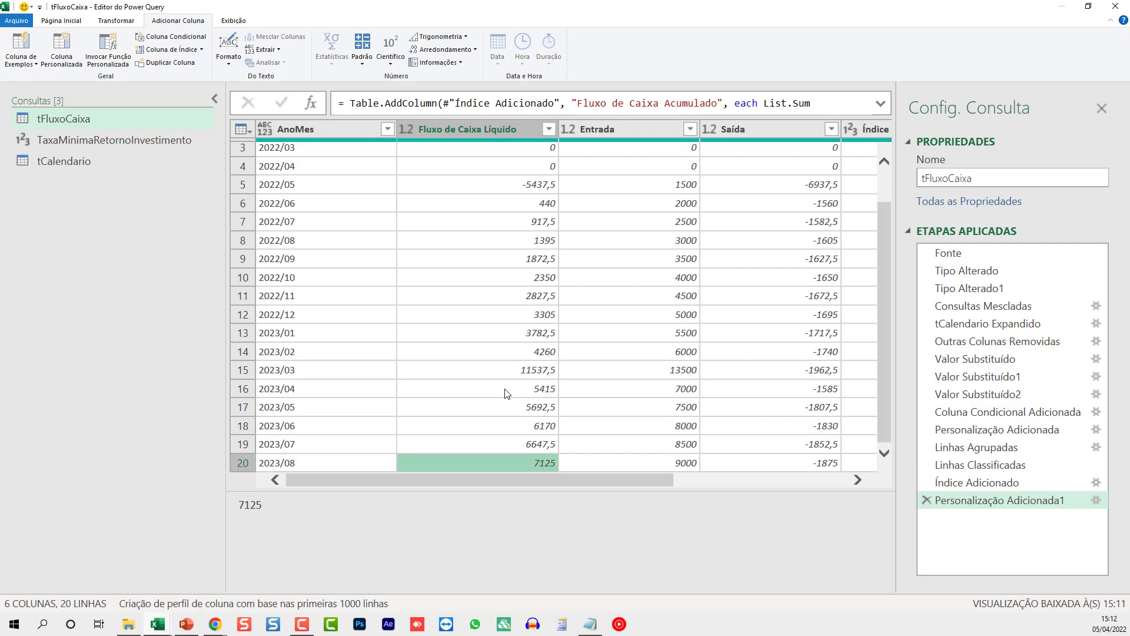
pyautogui.scroll(1, 557, 394)
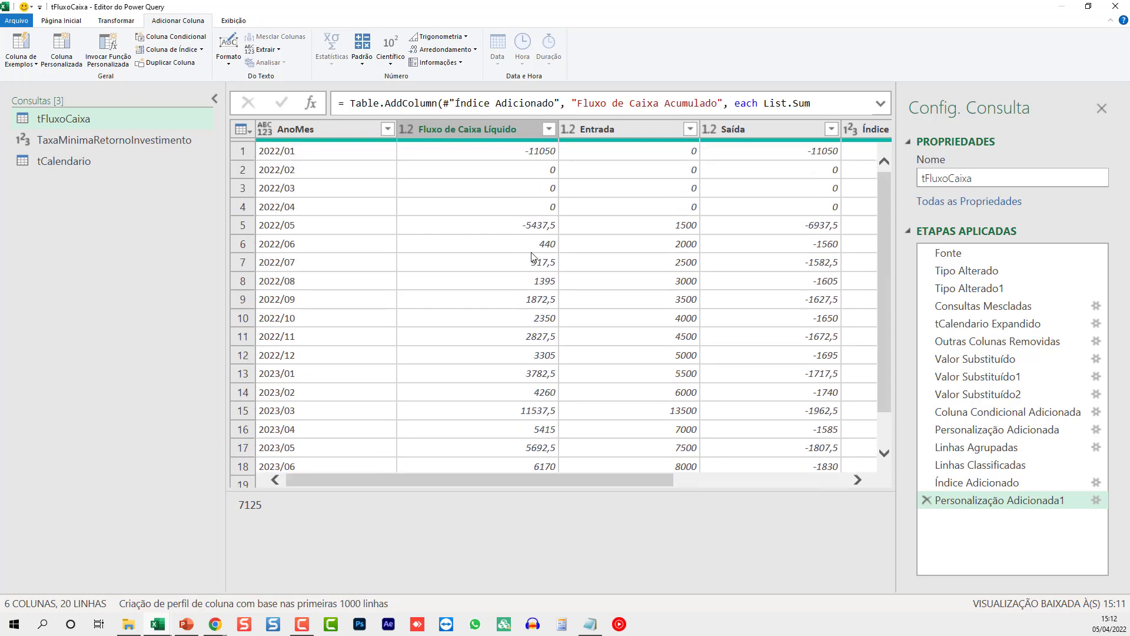
pyautogui.scroll(-1, 525, 362)
pyautogui.scroll(1, 524, 353)
pyautogui.moveTo(545, 478); pyautogui.dragTo(812, 486)
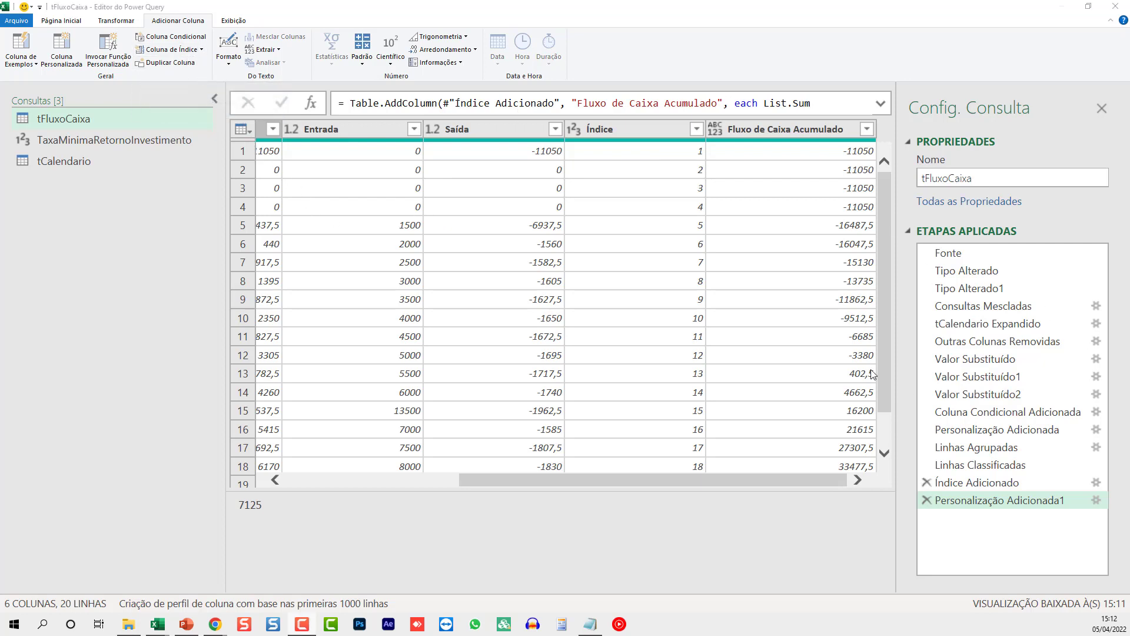
# - Start a custom column named Fluxo de Caixa Descontado and begin its formula with [Fluxo de Caixa Líquido]
pyautogui.click(61, 50)
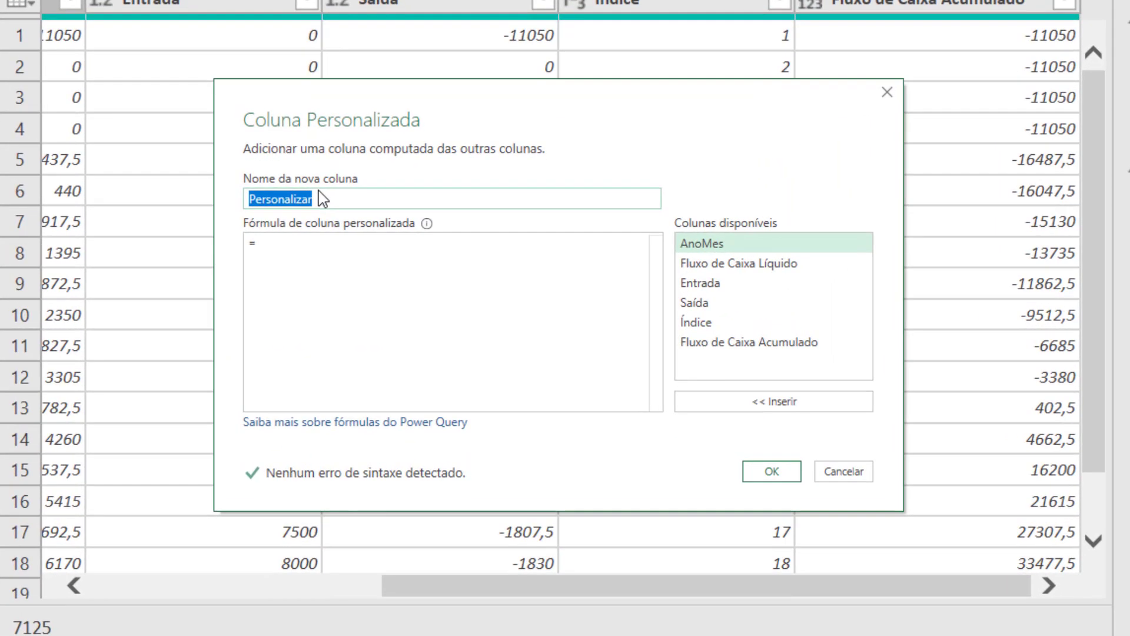
pyautogui.write('Fluxo de ')
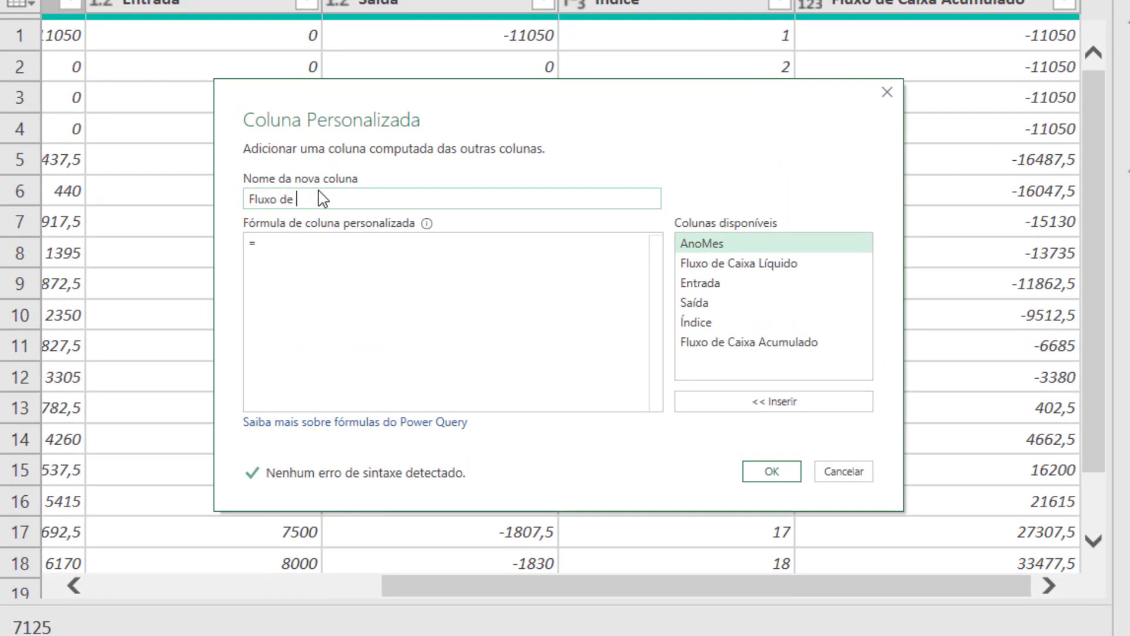
pyautogui.write('Caixa Descontado')
pyautogui.click(361, 255)
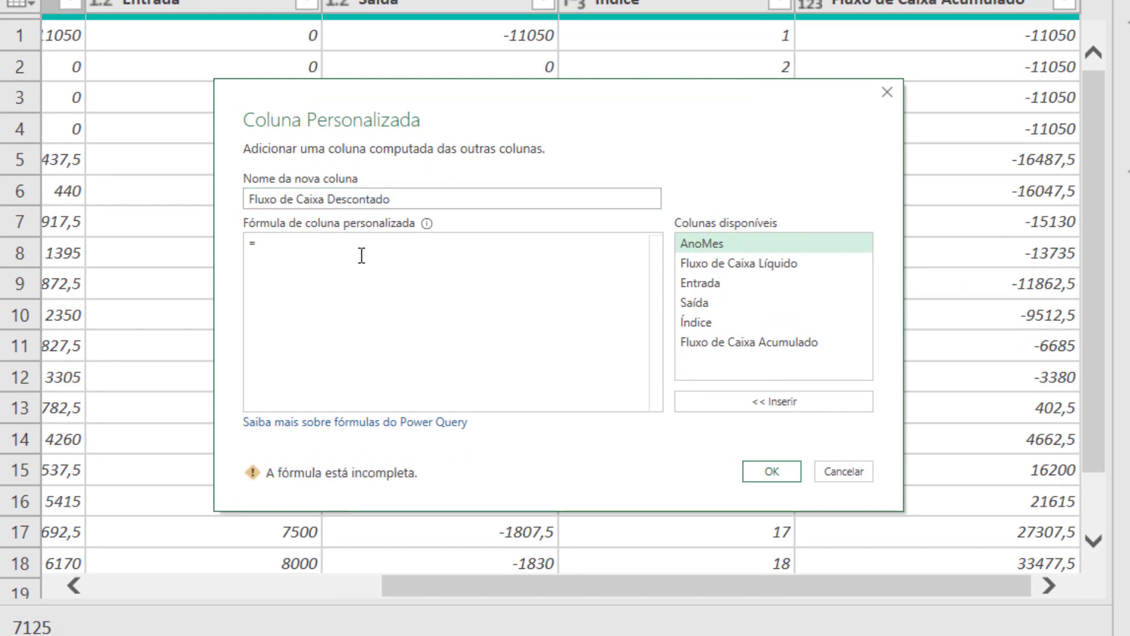
pyautogui.doubleClick(735, 265)
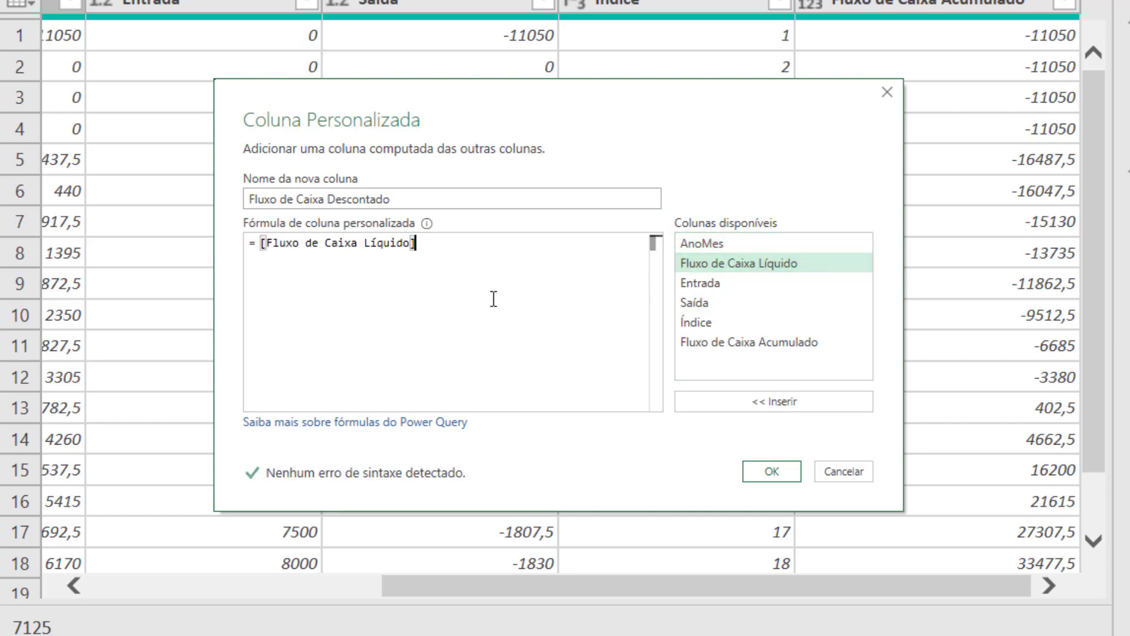
# - Divide the net cash flow in the formula by Number.Power with (1+TaxaMinimaRetornoInvestimento/12) as the base
pyautogui.write('/')
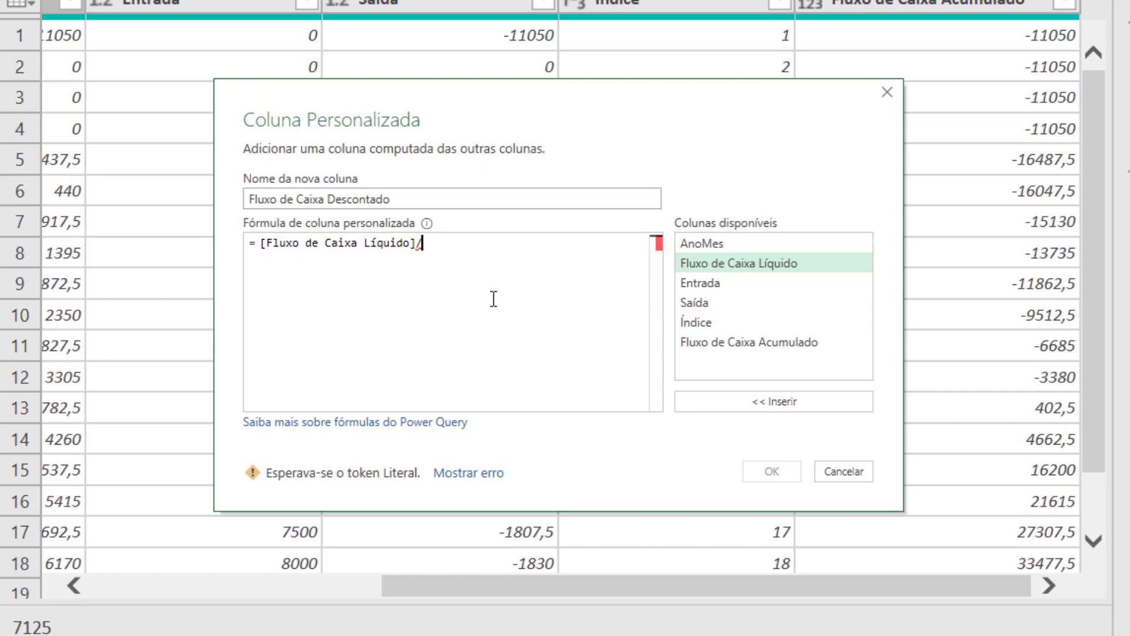
pyautogui.write('Number')
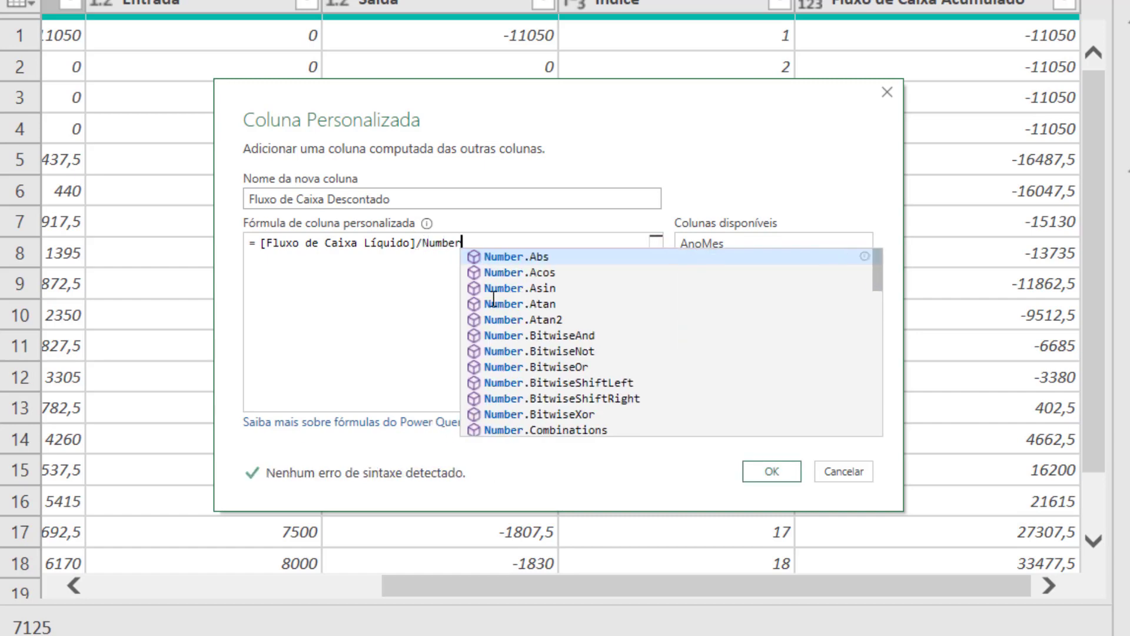
pyautogui.write('.Power')
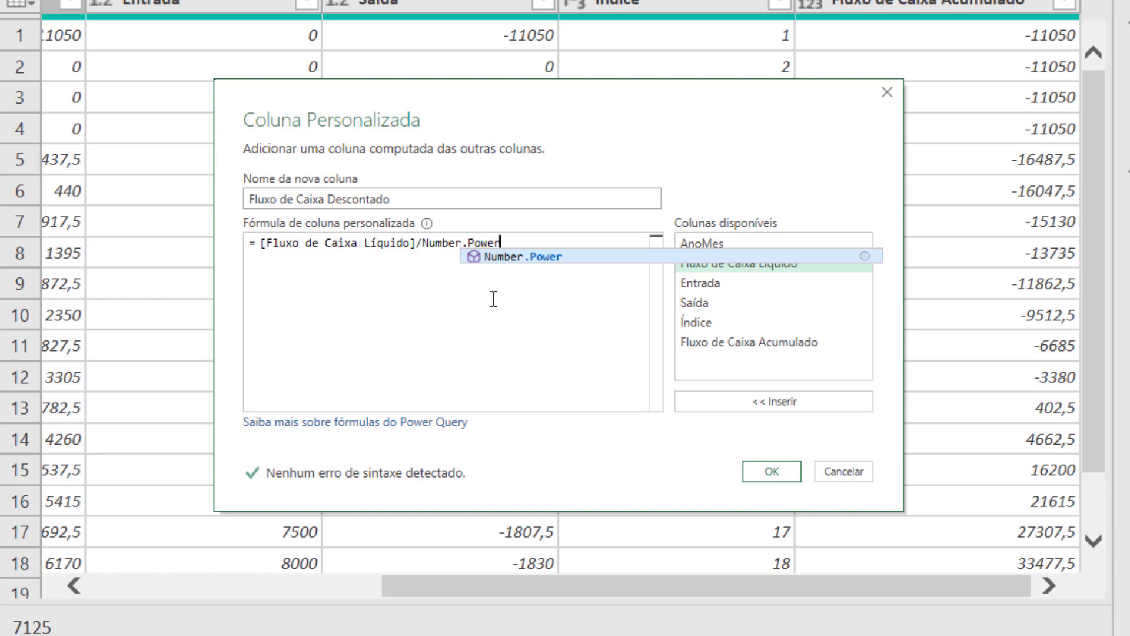
pyautogui.write('((')
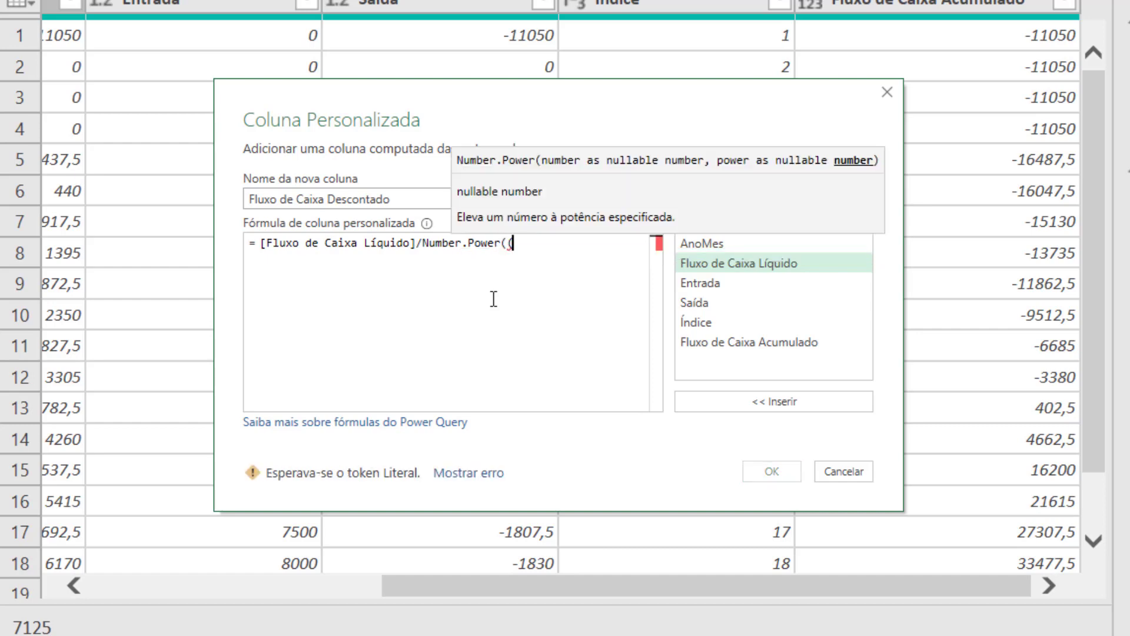
pyautogui.write('1+')
pyautogui.write('tax')
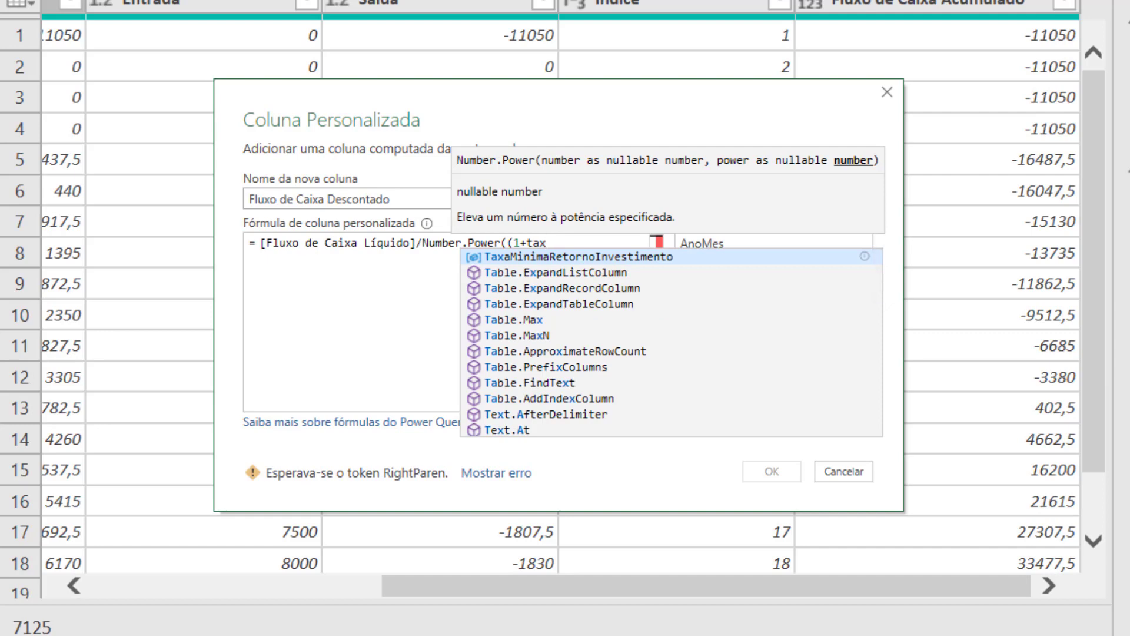
pyautogui.press('Tab')
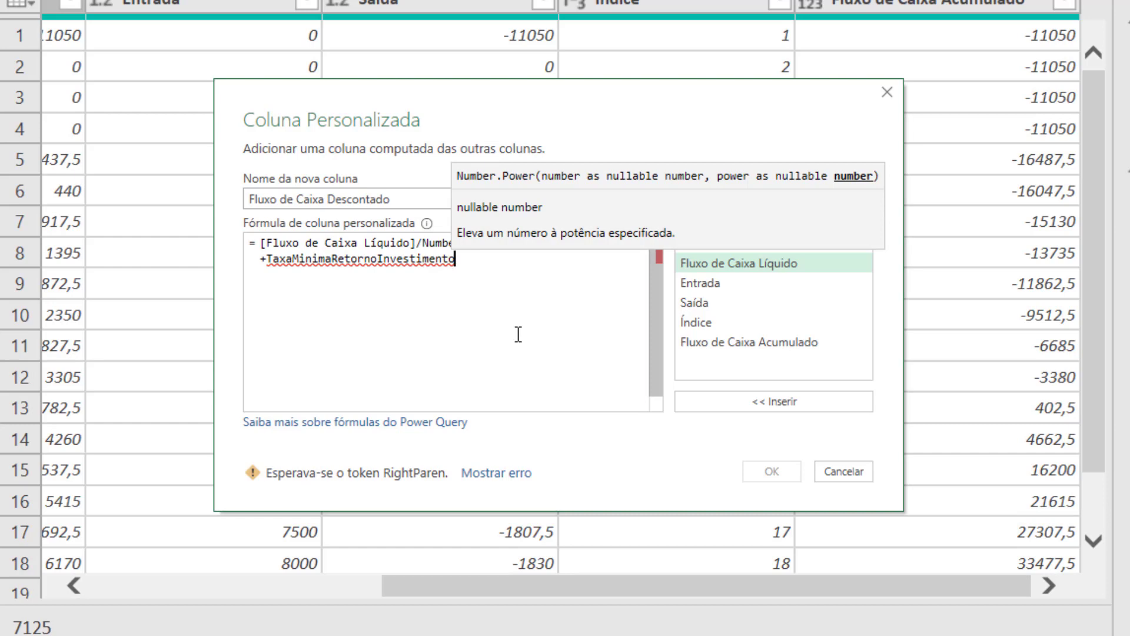
pyautogui.write('/12')
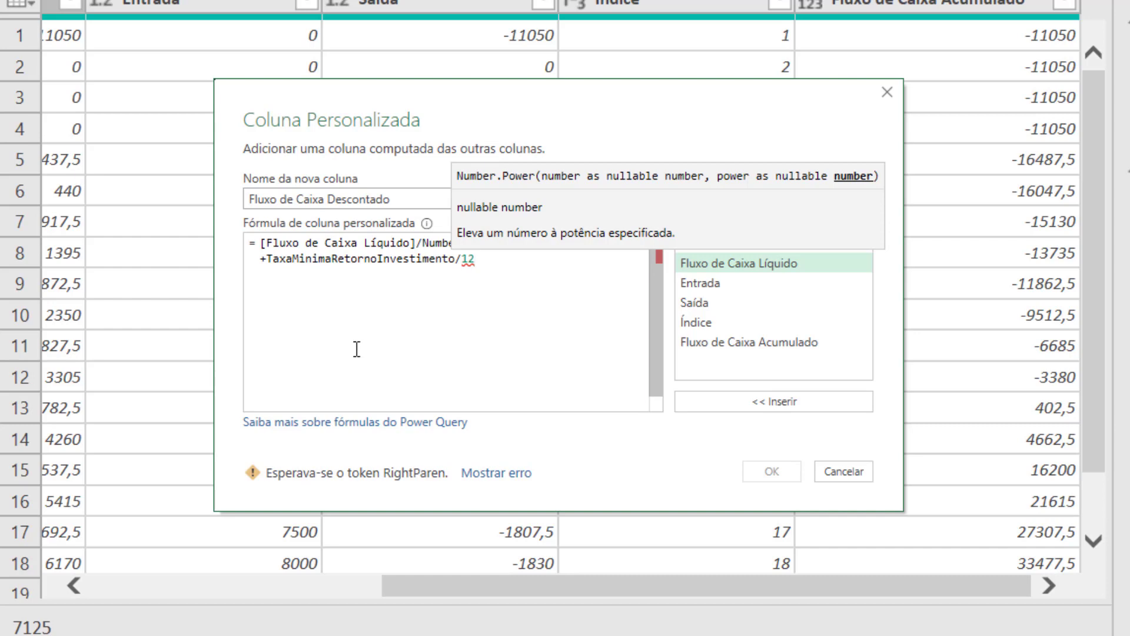
pyautogui.write('),')
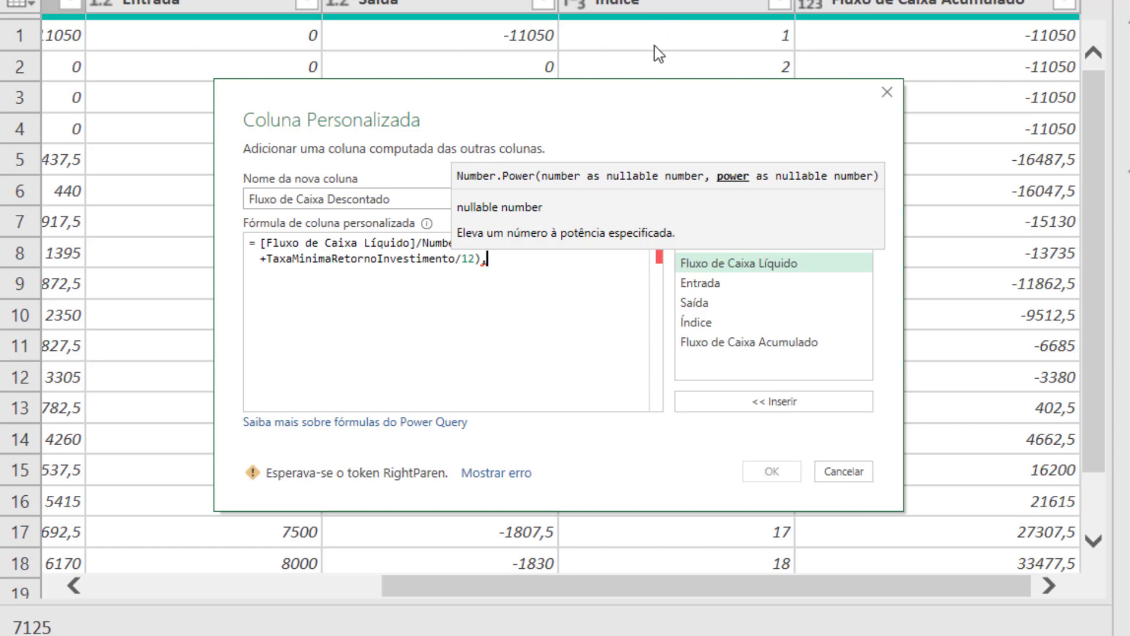
# - Complete the Number.Power expression with [Índice] as the exponent and create the Fluxo de Caixa Descontado column
pyautogui.doubleClick(711, 323)
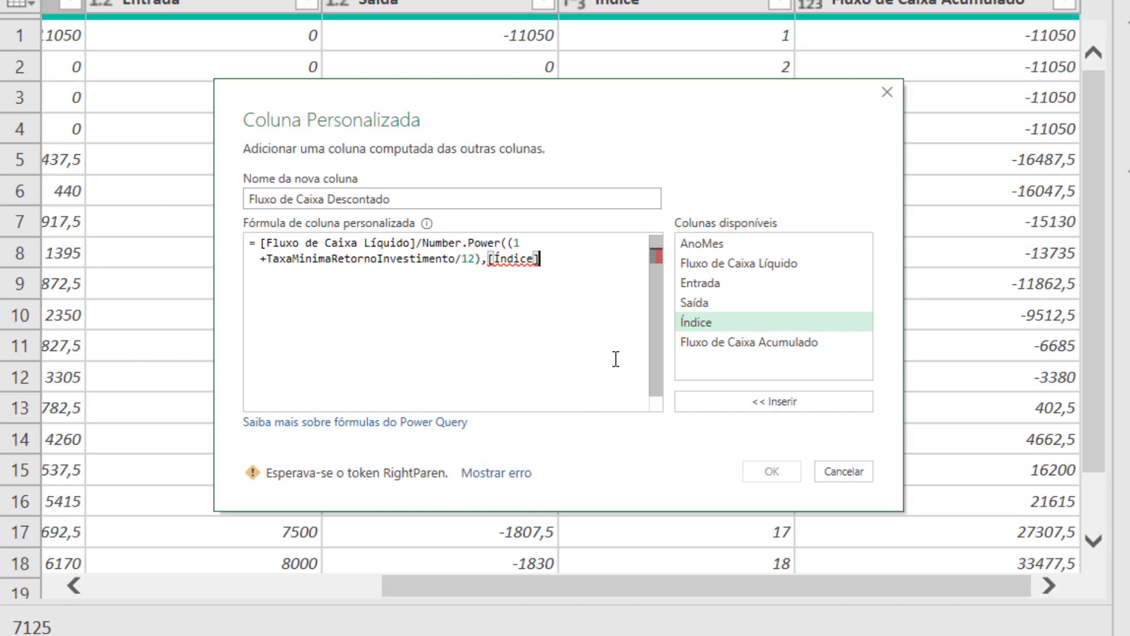
pyautogui.write(')')
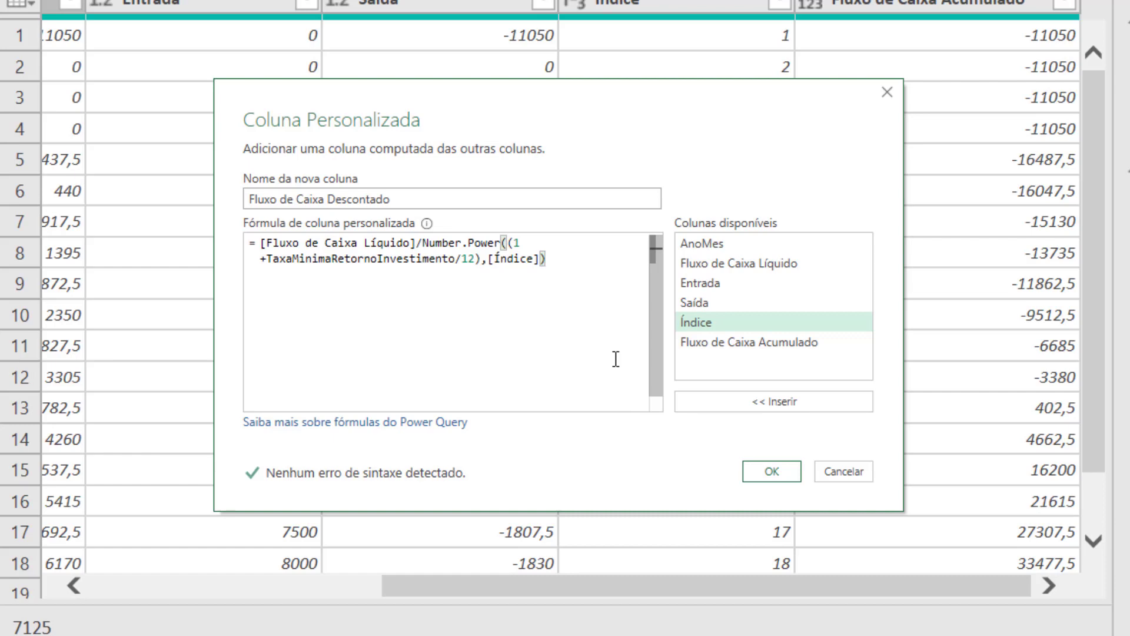
pyautogui.write(')')
pyautogui.press('BackSpace')
pyautogui.click(771, 471)
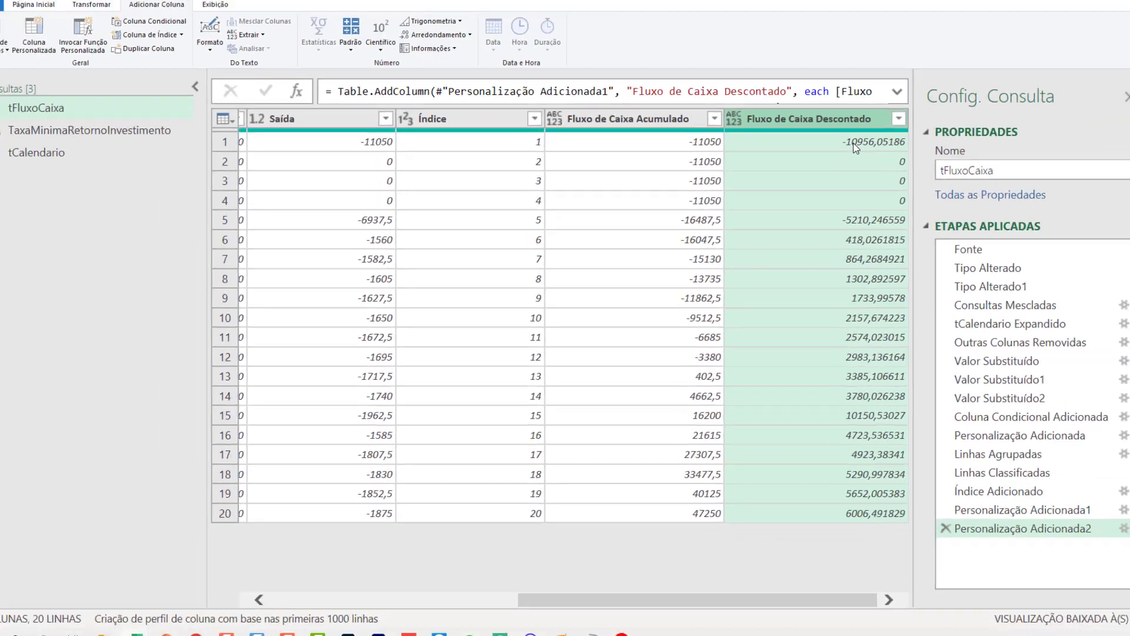
# - Compare the first-row amounts in the Fluxo de Caixa Acumulado and Fluxo de Caixa Descontado columns
pyautogui.click(859, 46)
pyautogui.click(683, 151)
pyautogui.click(779, 151)
pyautogui.click(659, 153)
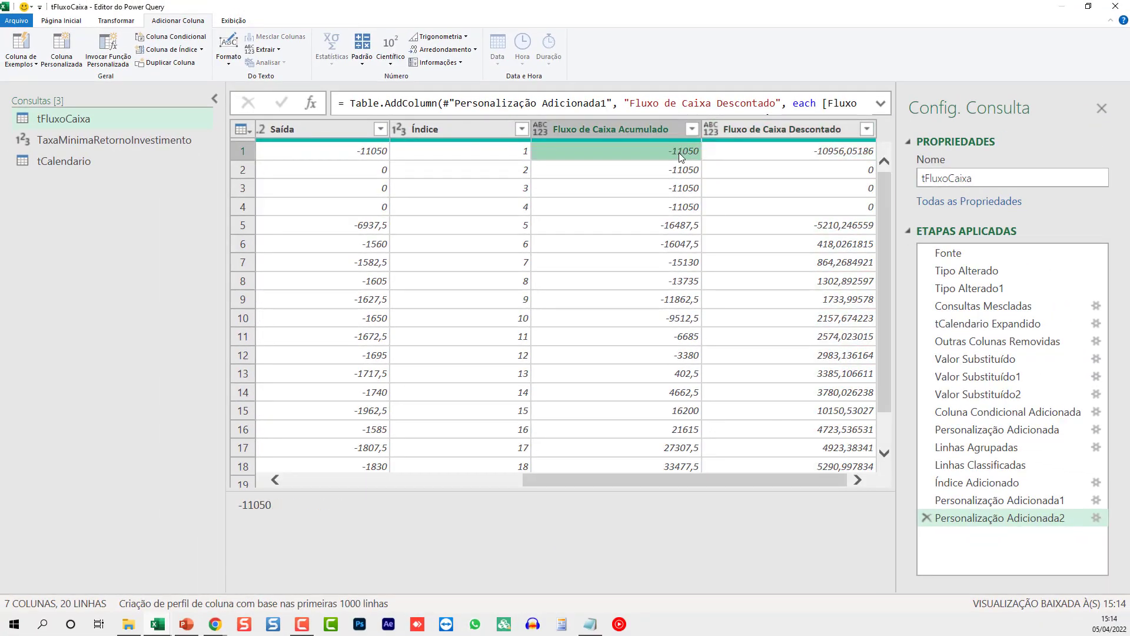
pyautogui.click(769, 154)
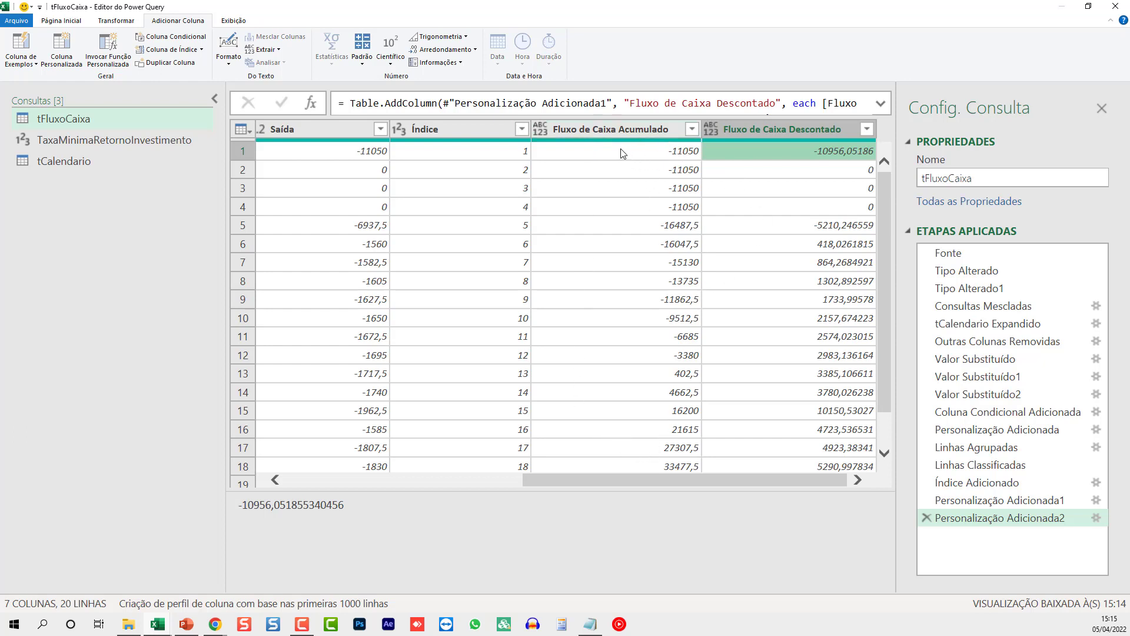
pyautogui.click(606, 129)
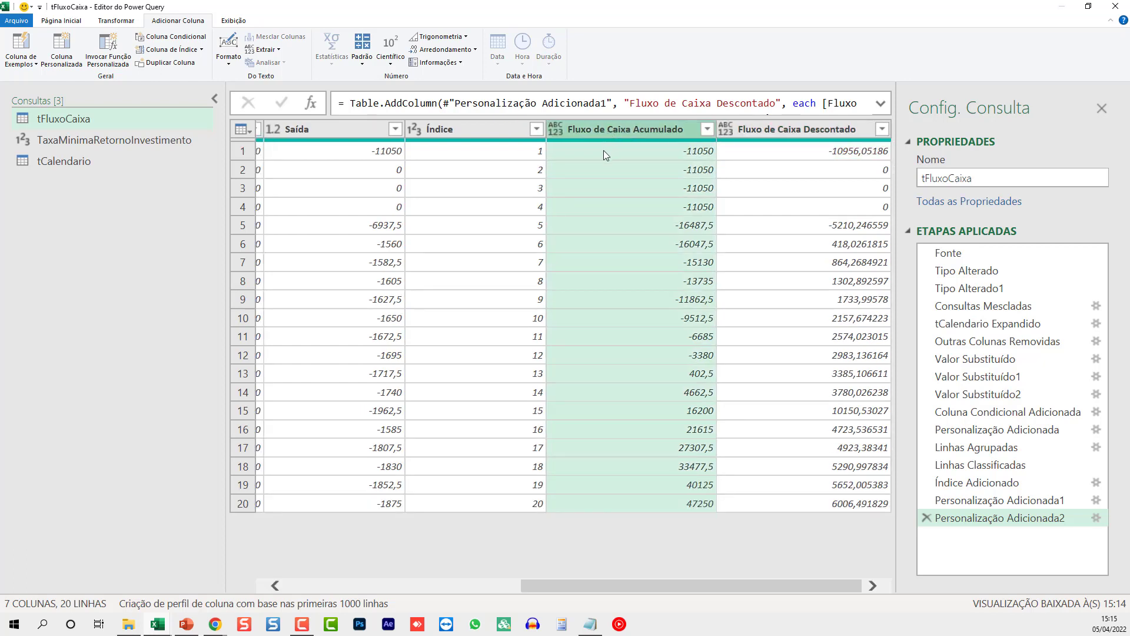
pyautogui.click(603, 151)
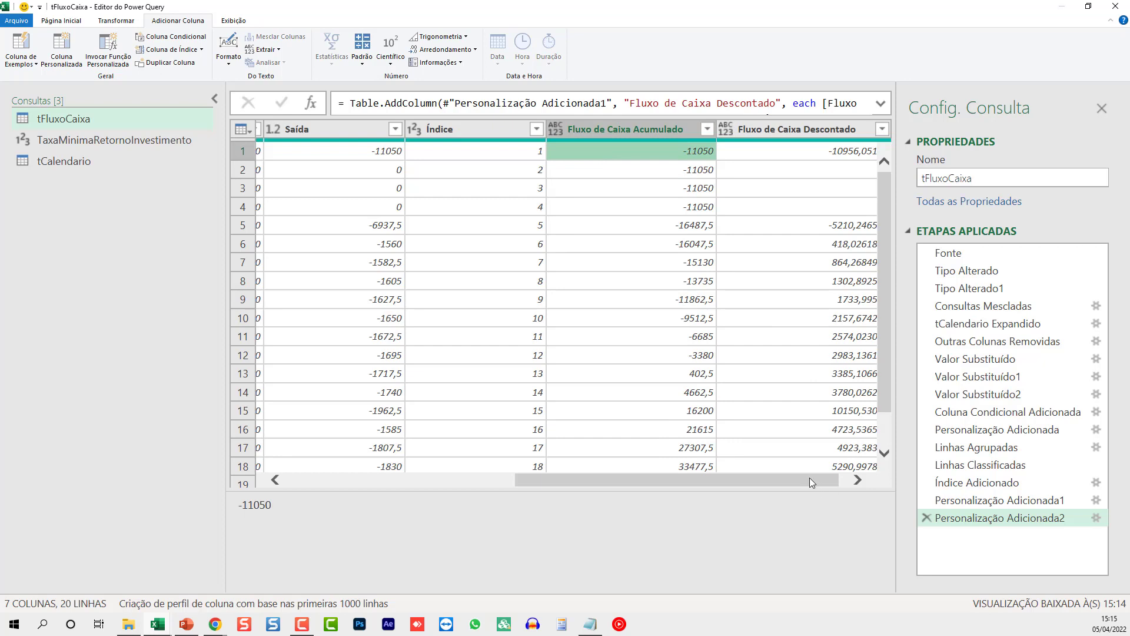
pyautogui.moveTo(810, 478); pyautogui.dragTo(848, 479)
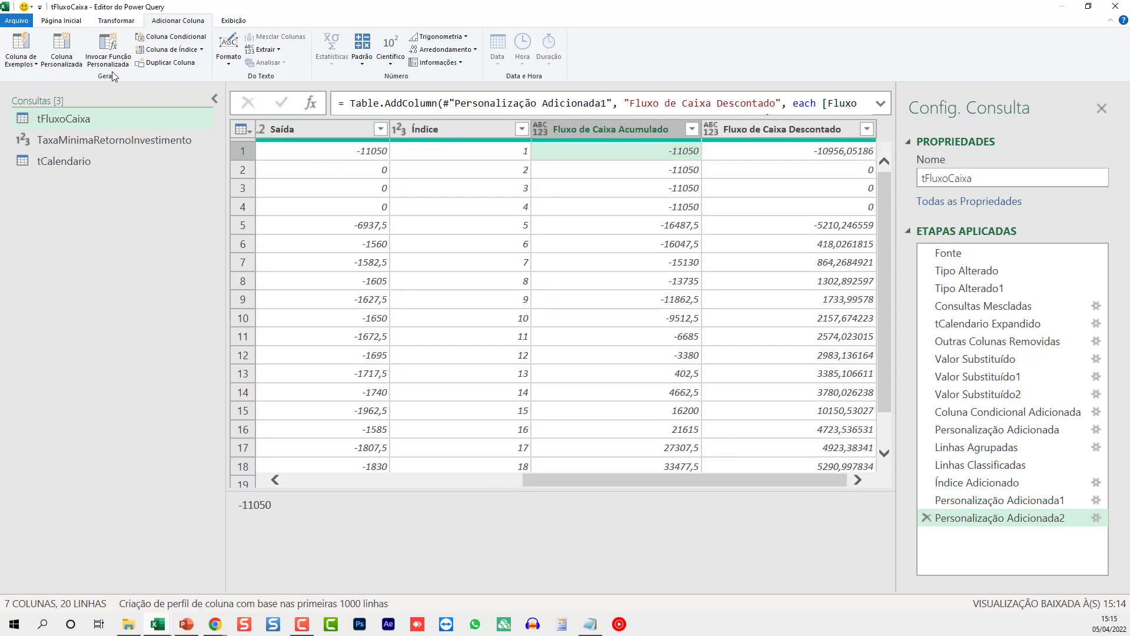
# - Start a custom column named Fluxo de Caixa Descontado Acumulado and begin its formula with List.Sum(List.Range(
pyautogui.click(64, 50)
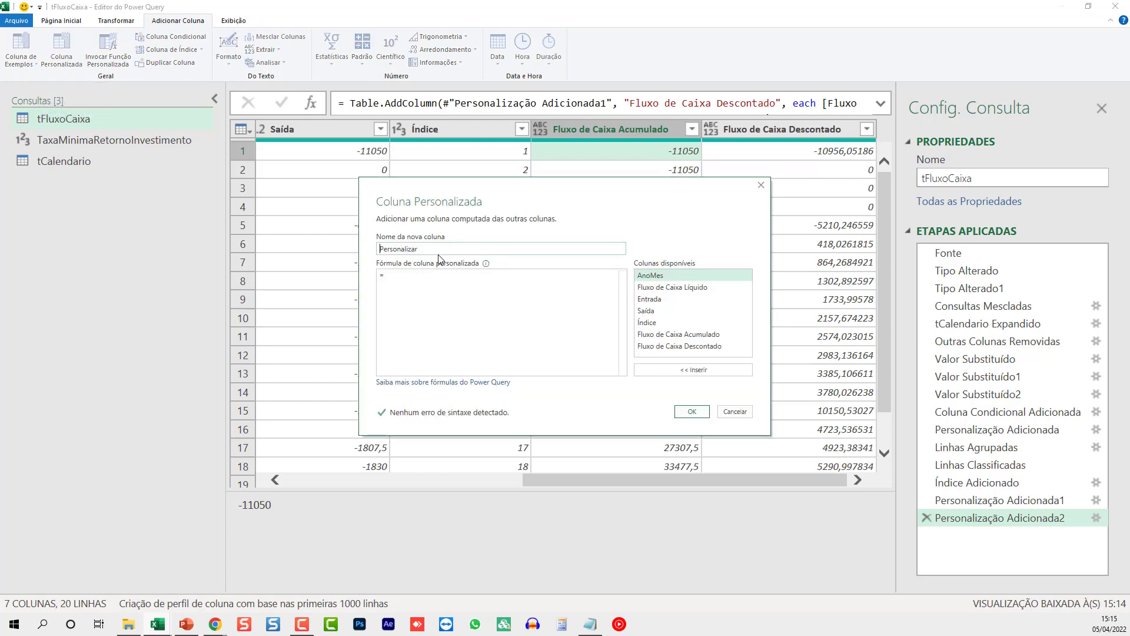
pyautogui.write('F')
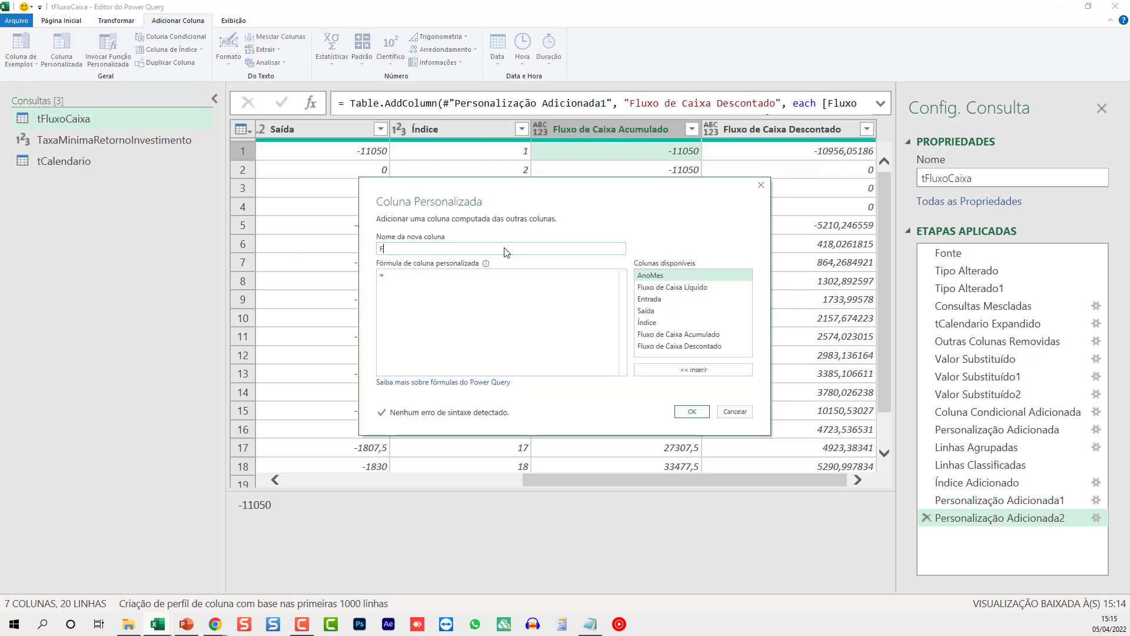
pyautogui.write('luxo de Caixa Descontado Acumulado')
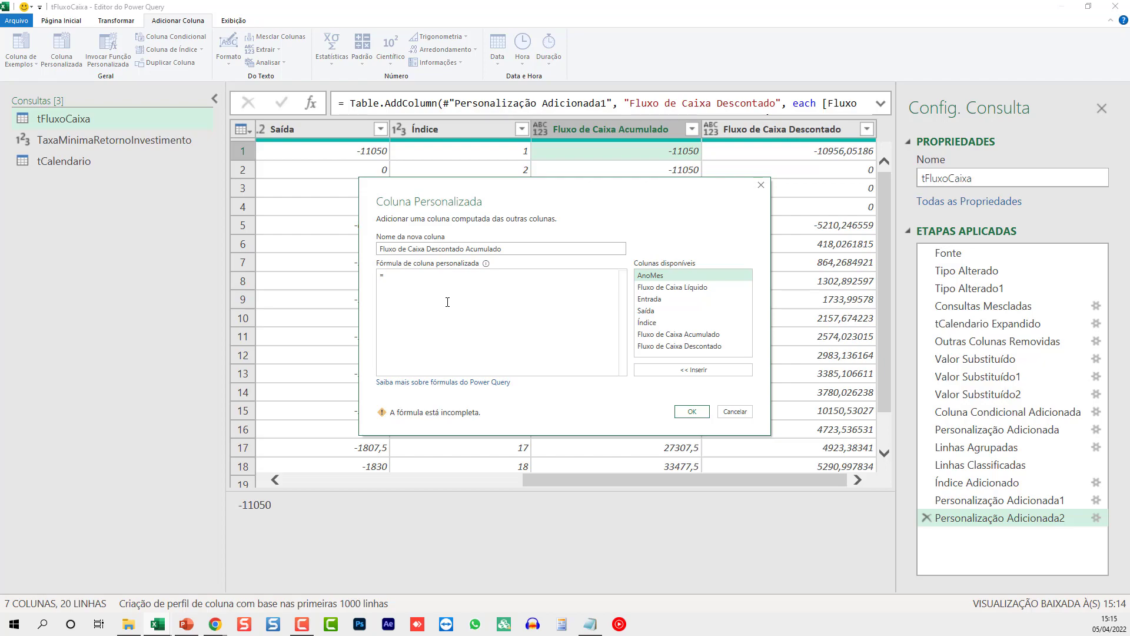
pyautogui.write('List.')
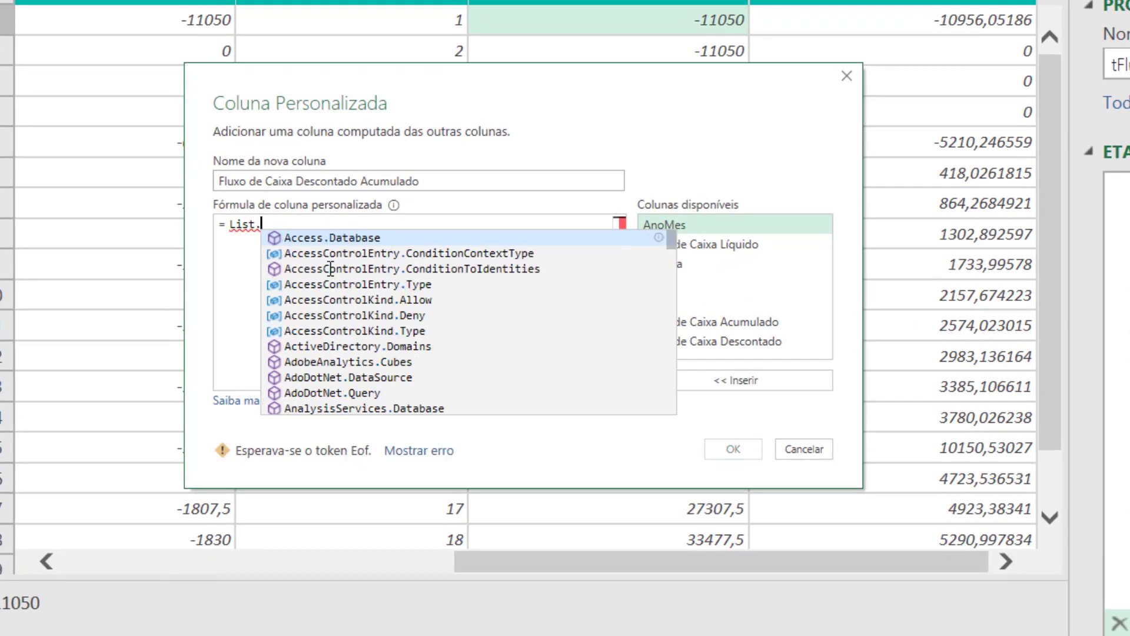
pyautogui.write('Sum(')
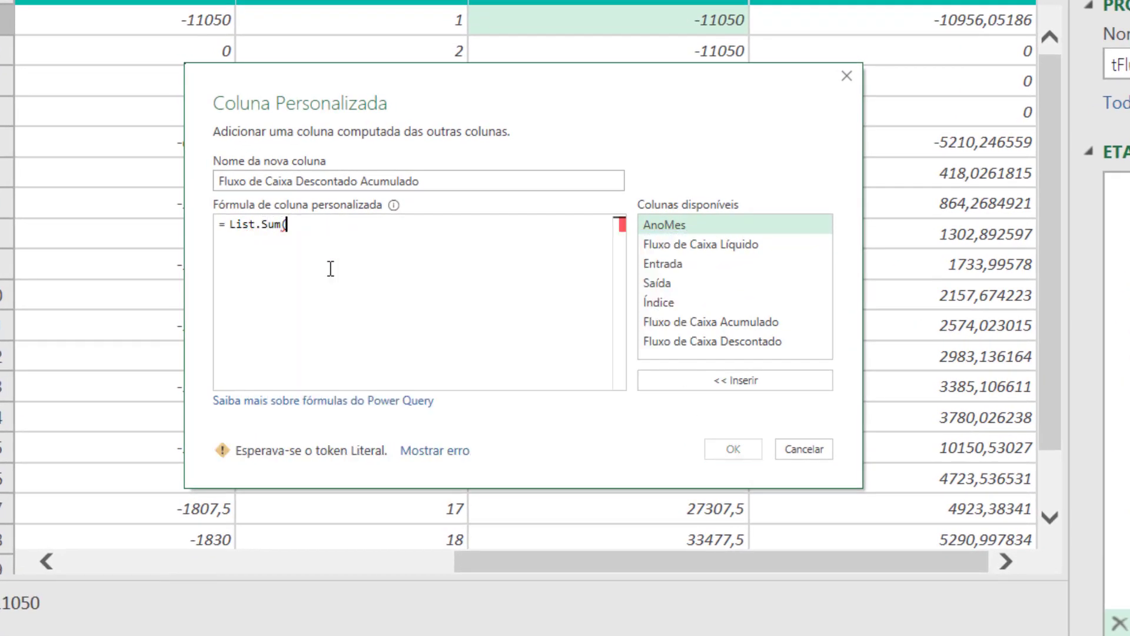
pyautogui.write('List.')
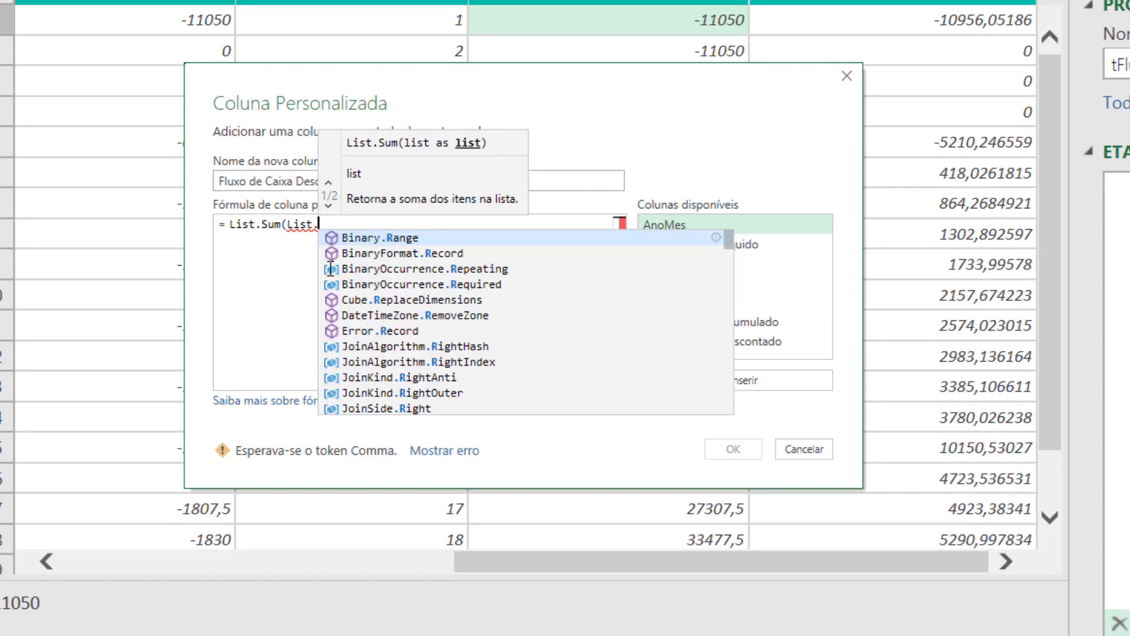
pyautogui.write('Range(')
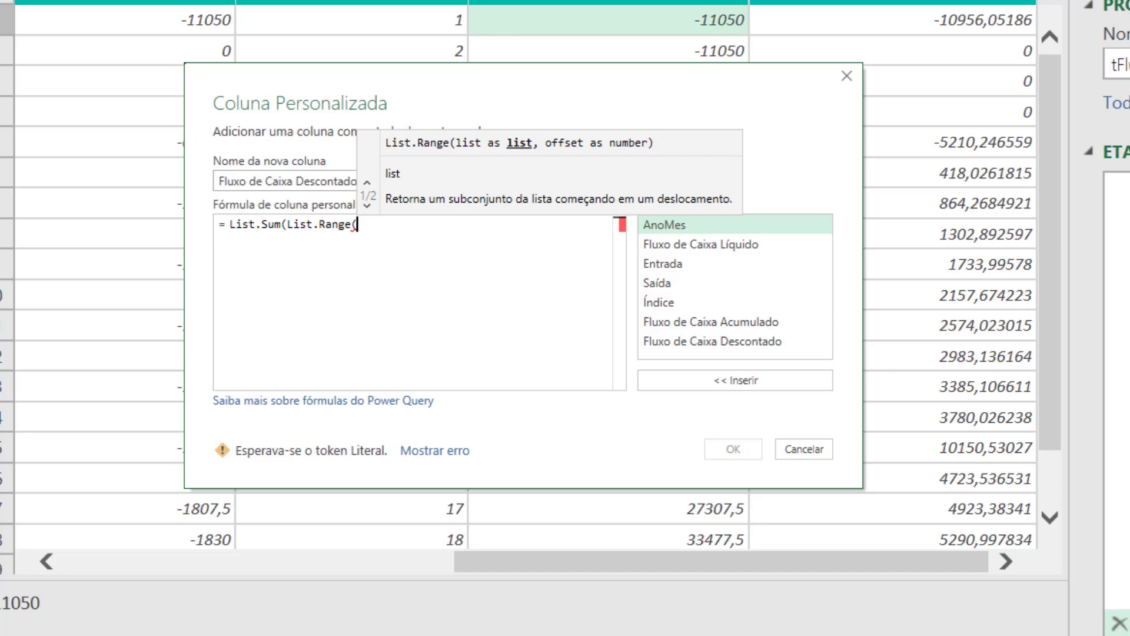
# - Enter #"Personalização Adicionado1"[Fluxo de Caixa Descontado] as the list argument of List.Range in the custom column formula
pyautogui.write('#')
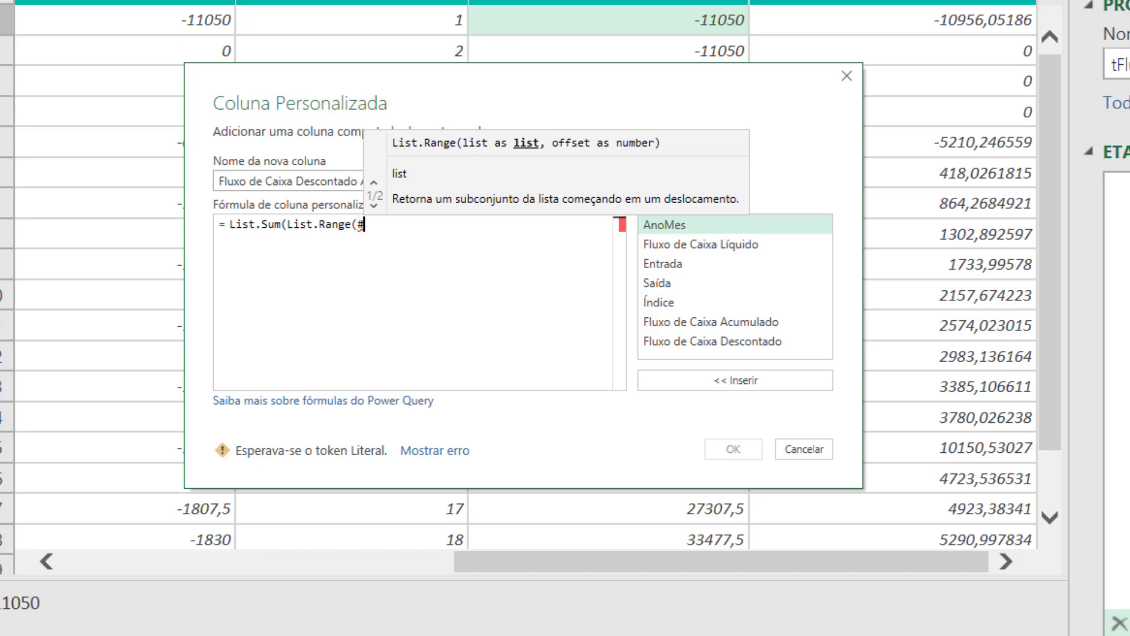
pyautogui.write('""')
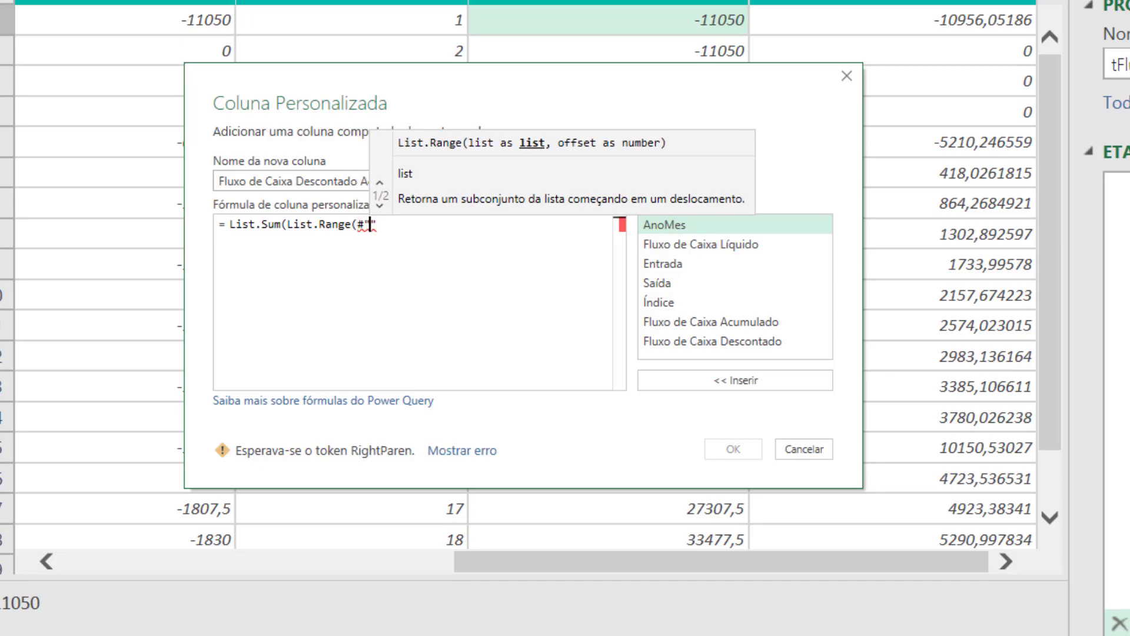
pyautogui.write('personaliz')
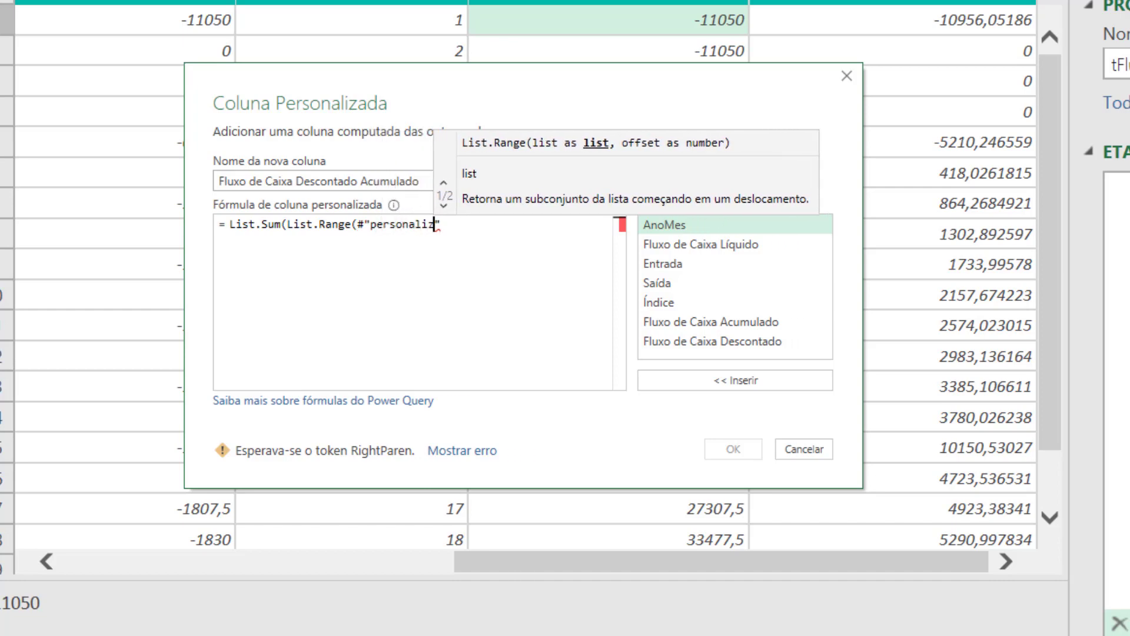
pyautogui.press('BackSpace')
pyautogui.press('BackSpace')
pyautogui.press('BackSpace')
pyautogui.press('BackSpace')
pyautogui.press('BackSpace')
pyautogui.press('BackSpace')
pyautogui.press('BackSpace')
pyautogui.press('BackSpace')
pyautogui.write('Personal')
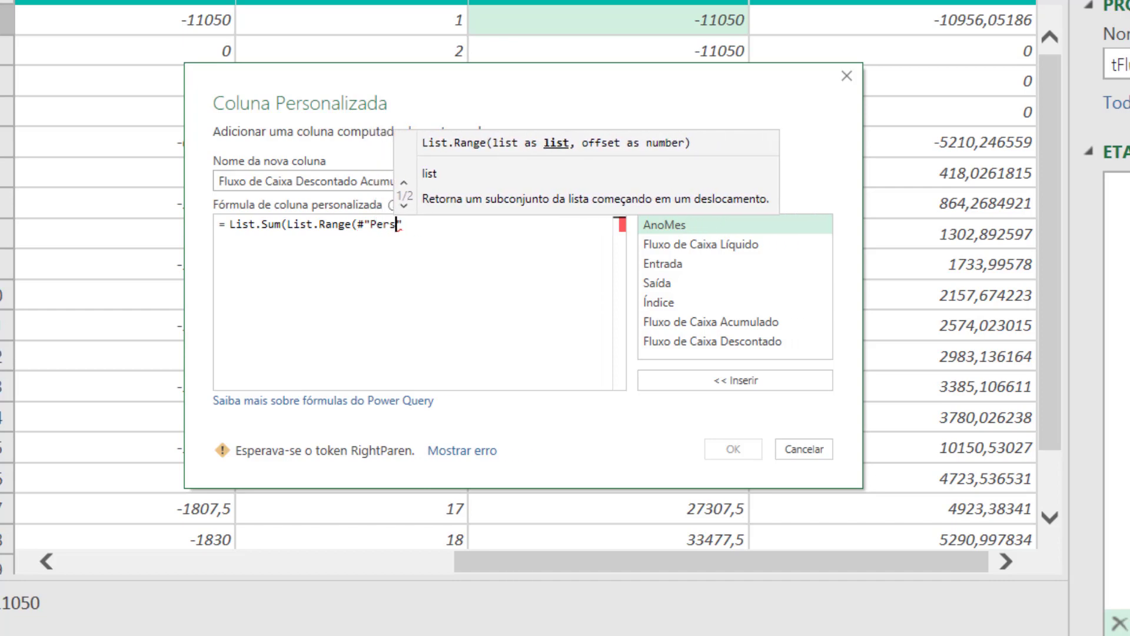
pyautogui.write('ização Adicionad')
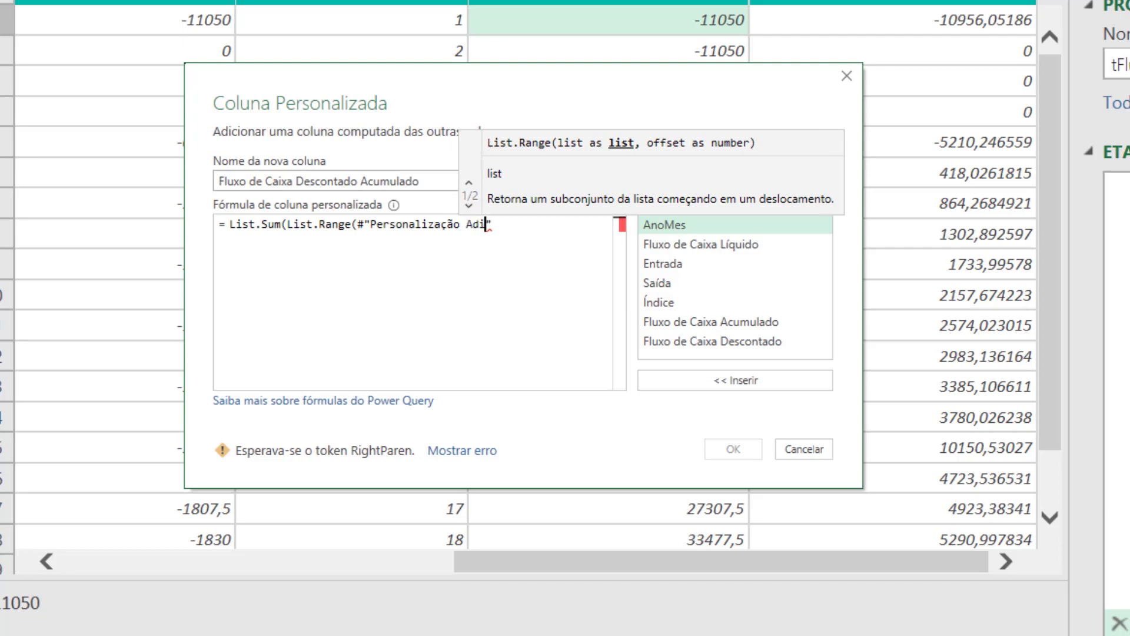
pyautogui.write('o1"[]')
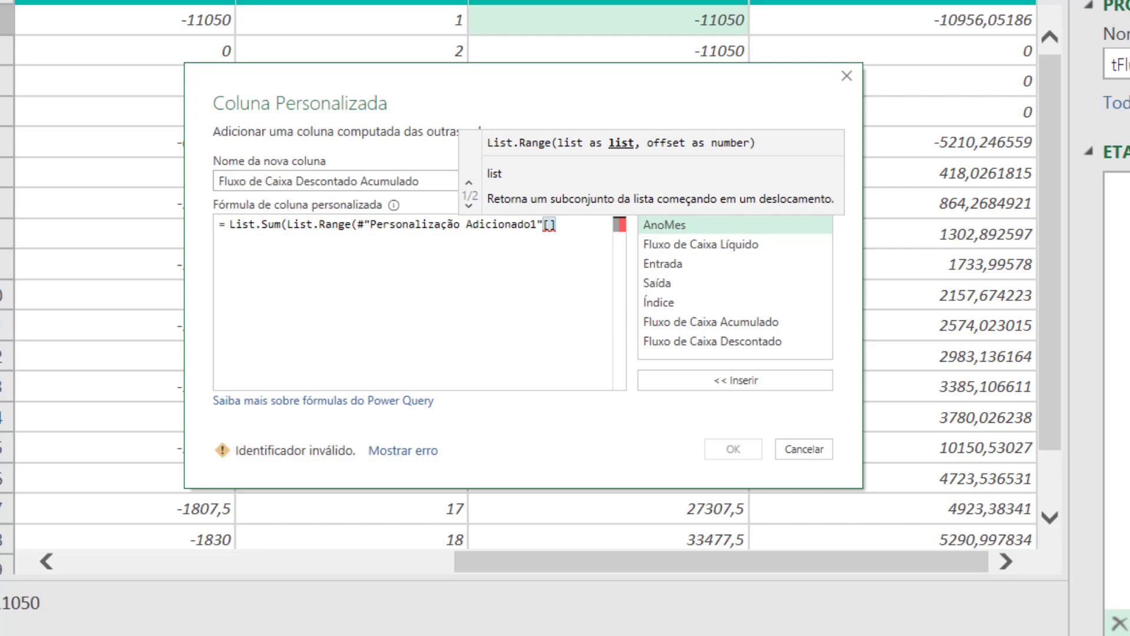
pyautogui.write('Fluxo de ')
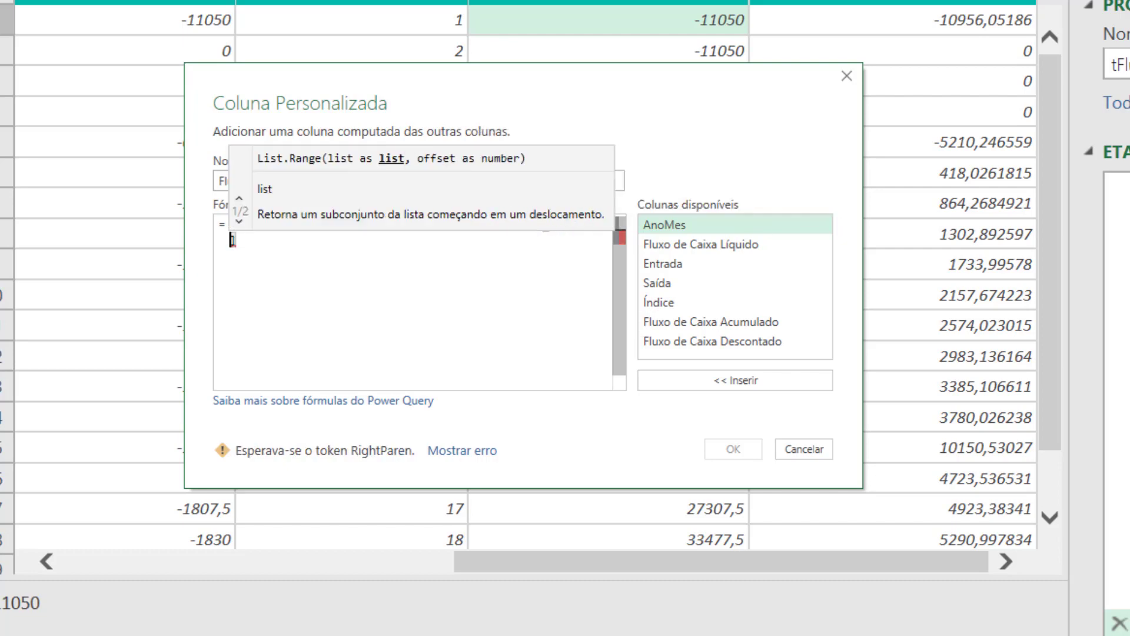
pyautogui.write('Caixa Descontad')
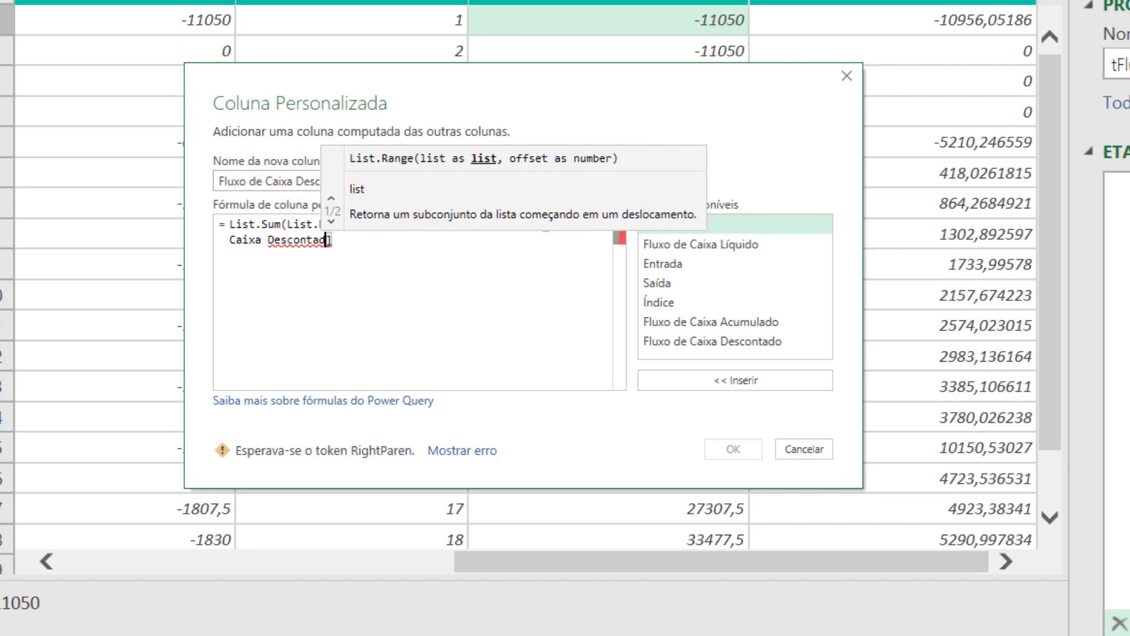
pyautogui.write('o')
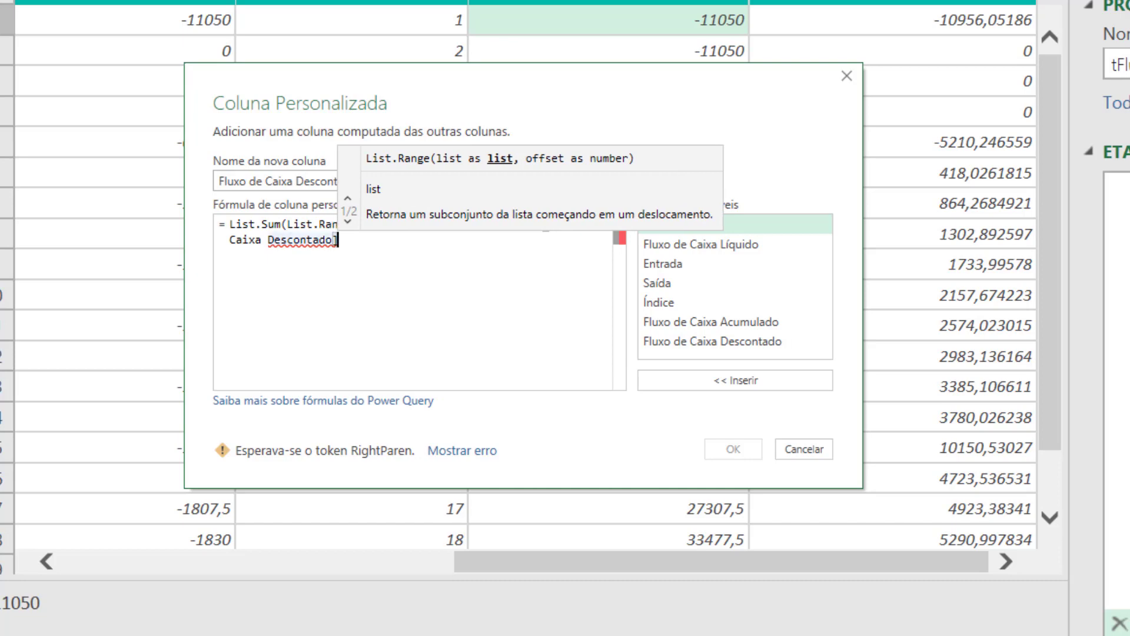
# - Complete List.Range with offset 0 and count [Índice], close both functions and create the Fluxo de Caixa Descontado Acumulado column
pyautogui.write(',')
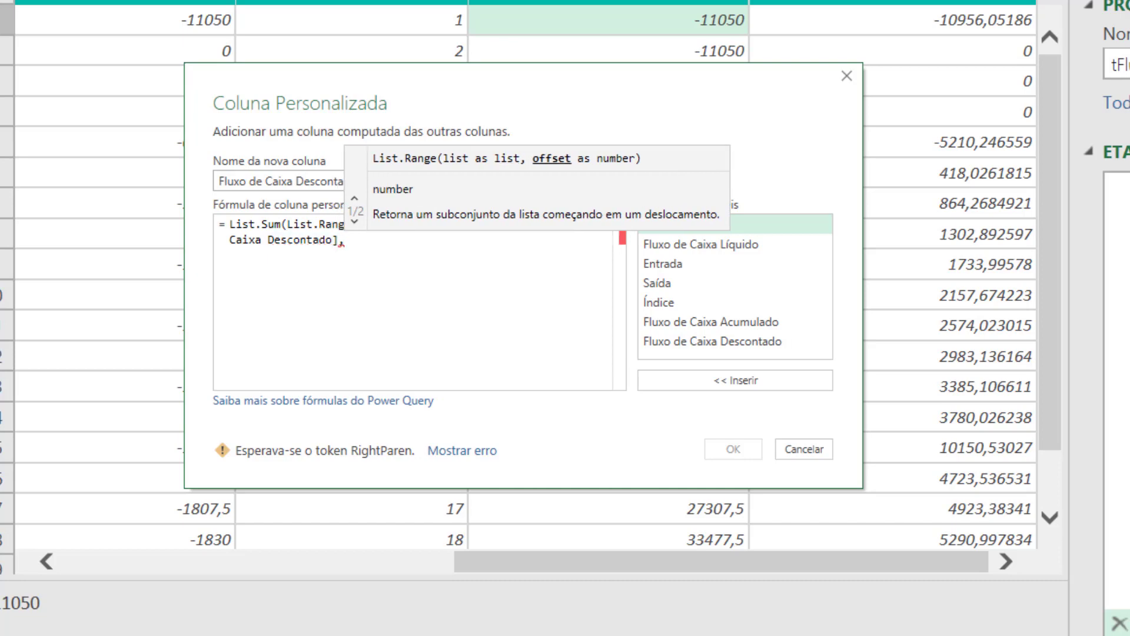
pyautogui.press('Return')
pyautogui.write('0')
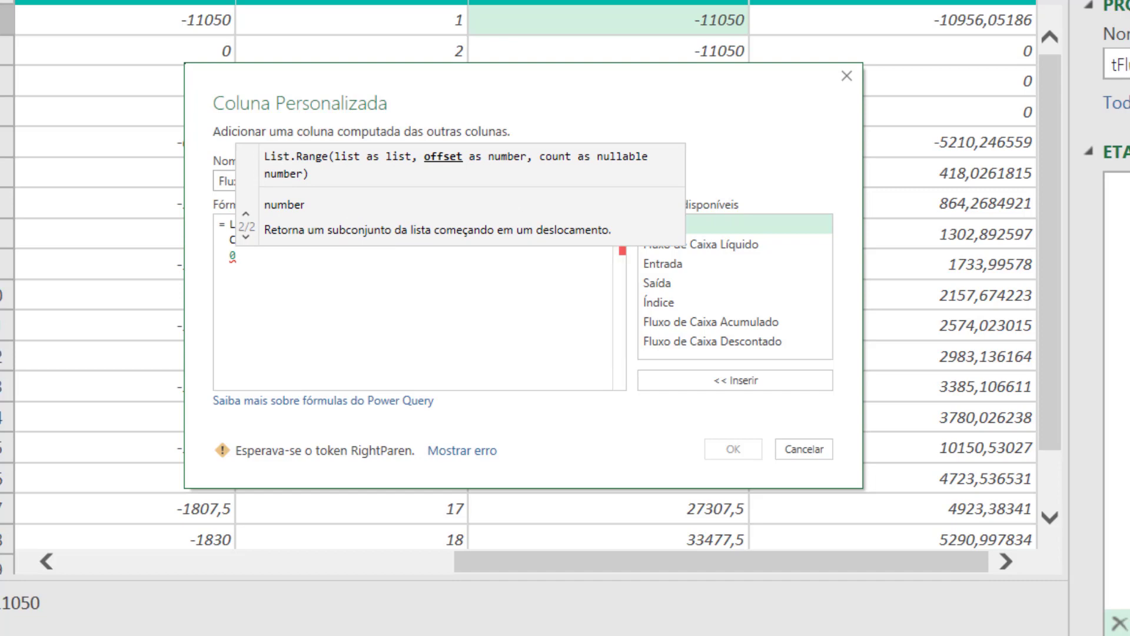
pyautogui.write(',')
pyautogui.press('Return')
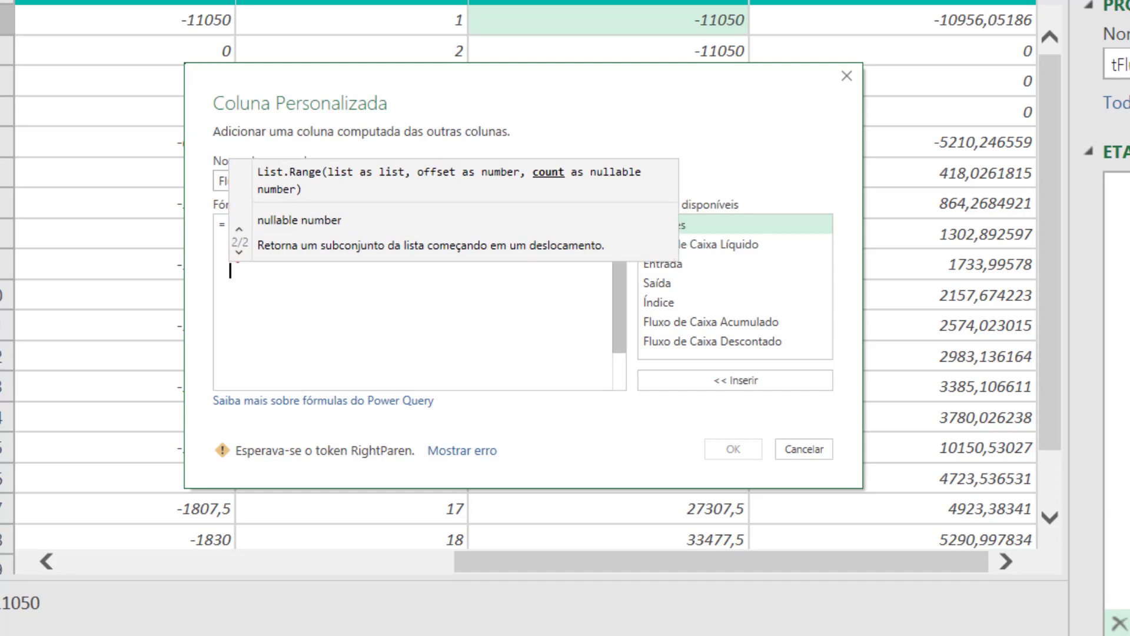
pyautogui.doubleClick(683, 303)
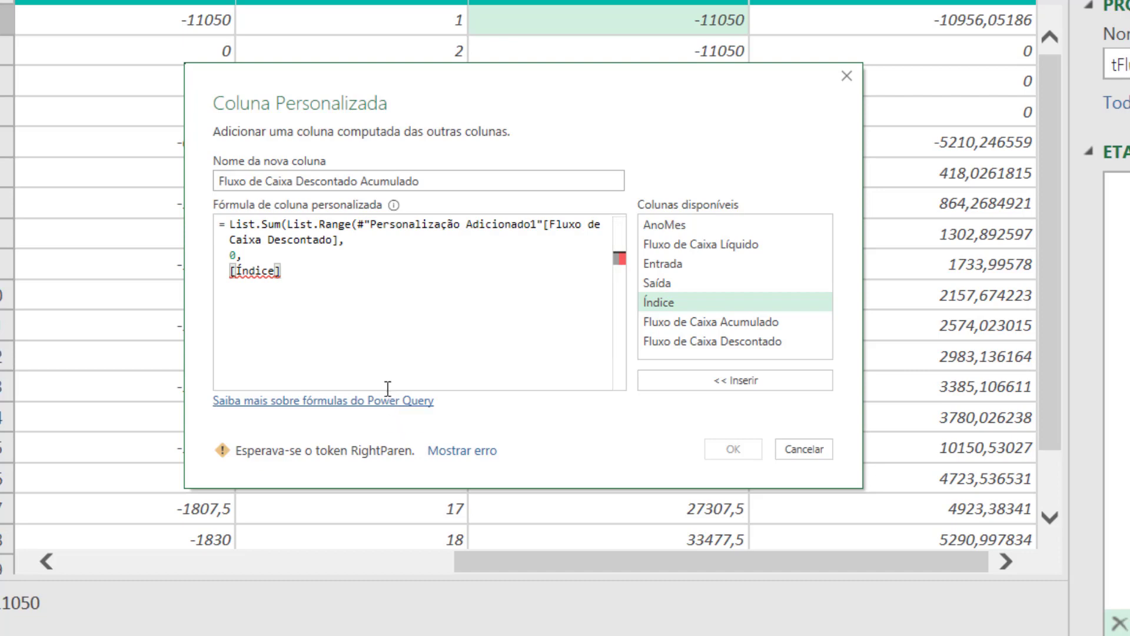
pyautogui.write(')')
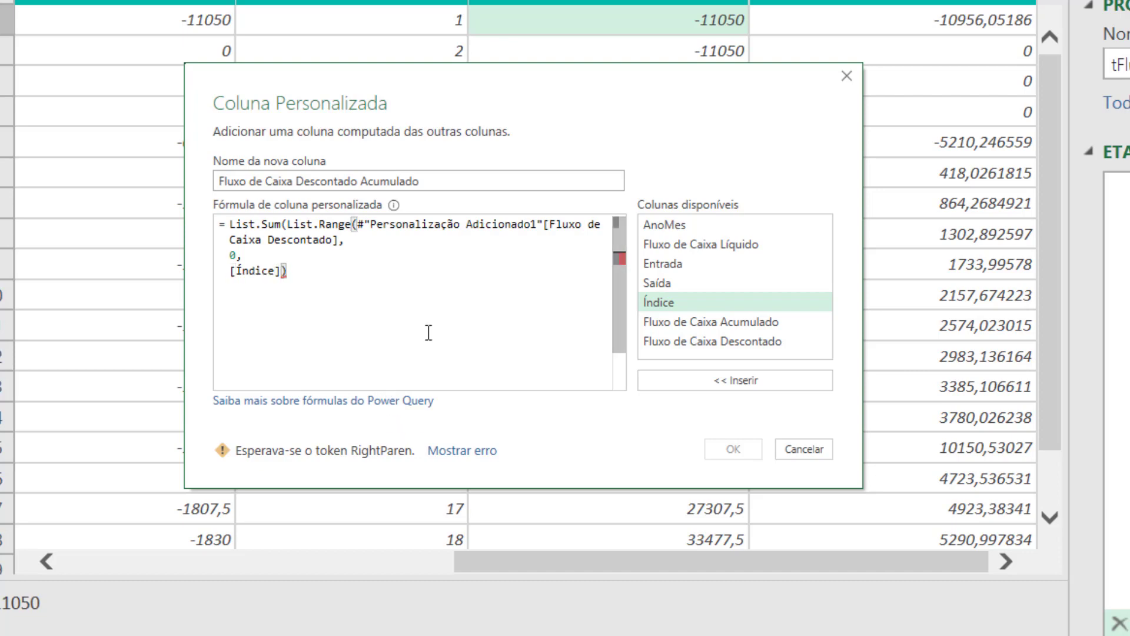
pyautogui.write(')')
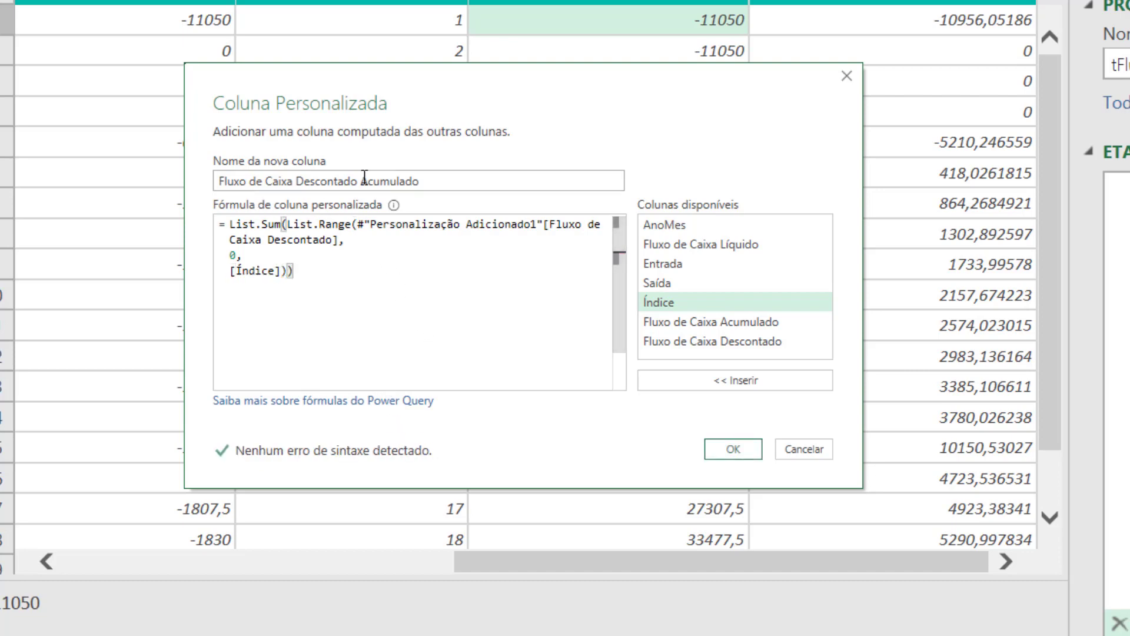
pyautogui.click(714, 451)
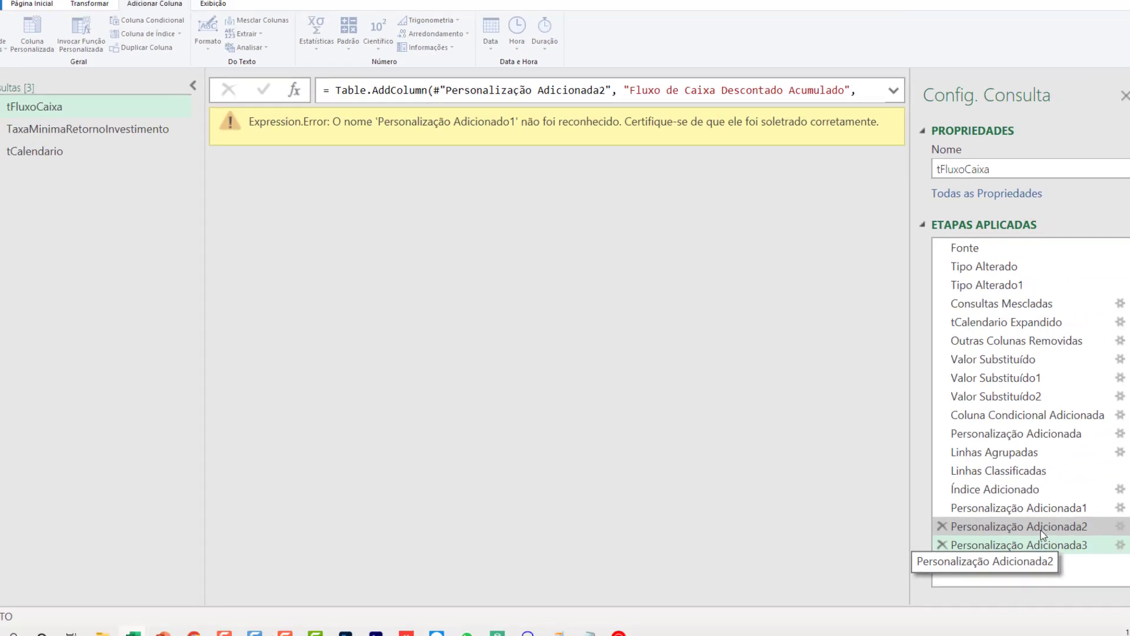
# - Check the preceding step's name and correct the reference in the Fluxo de Caixa Descontado Acumulado formula to #"Personalização Adicionada2"
pyautogui.click(1017, 520)
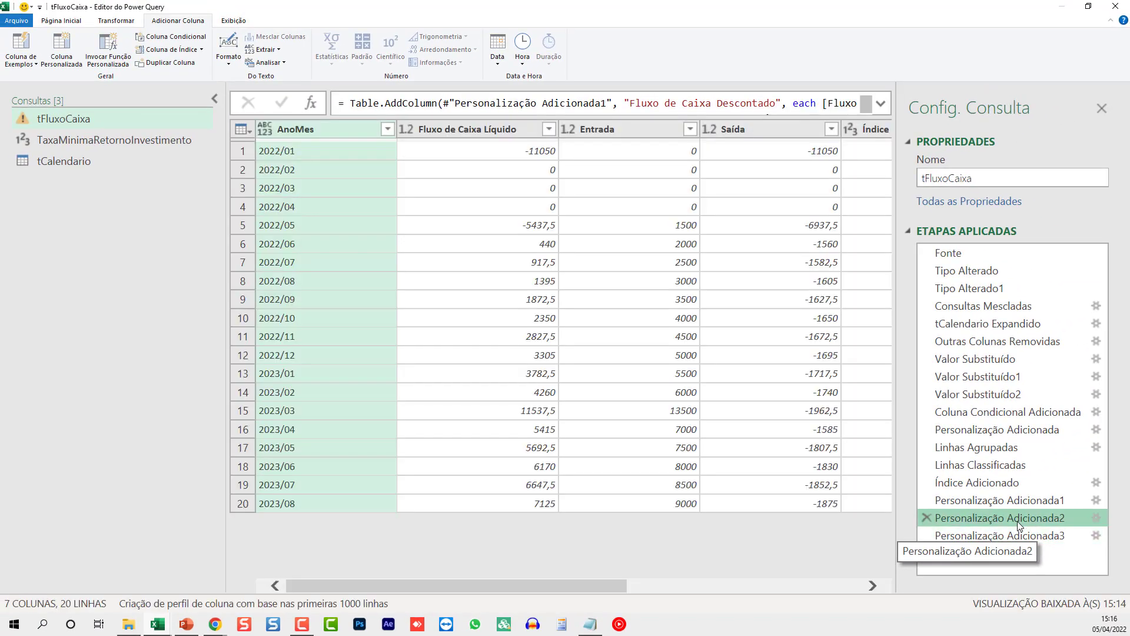
pyautogui.click(858, 585)
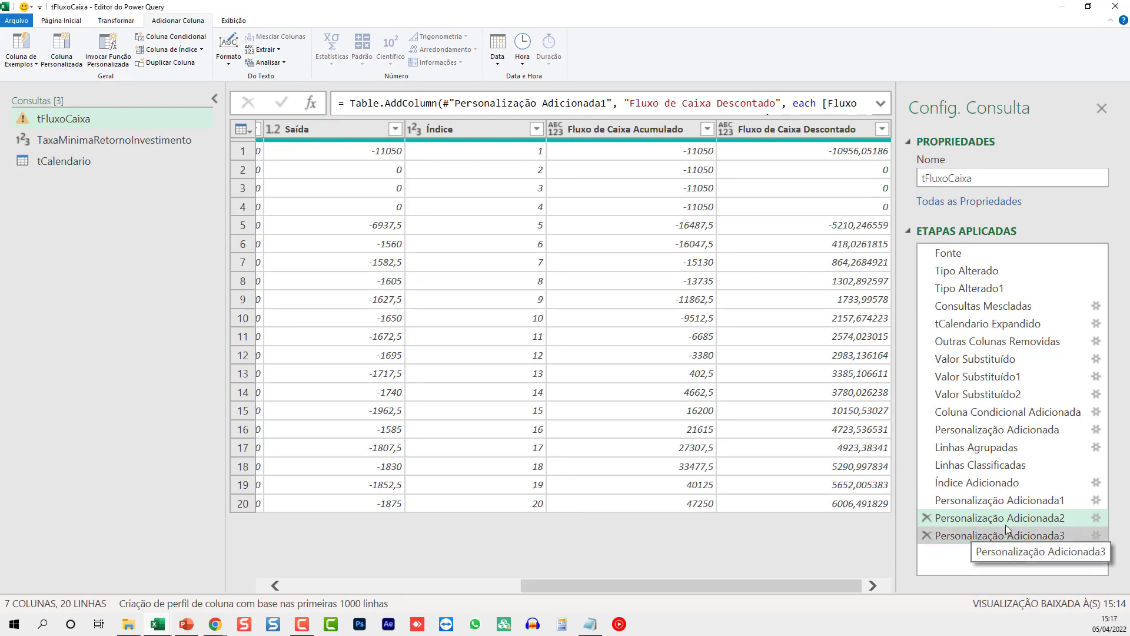
pyautogui.click(1065, 537)
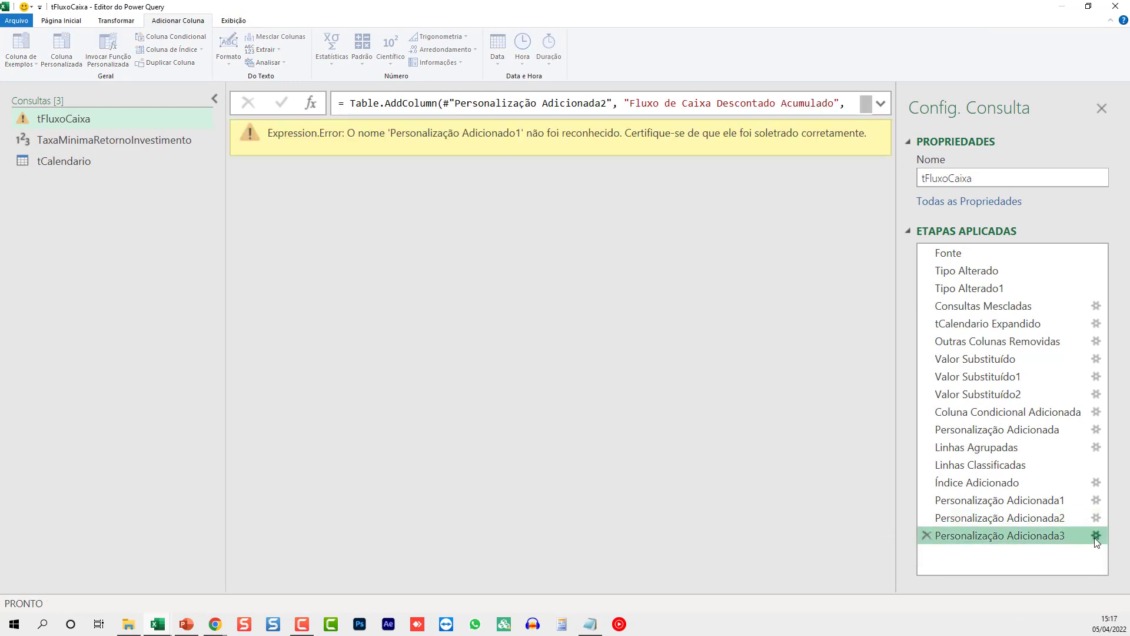
pyautogui.click(1096, 535)
pyautogui.click(573, 275)
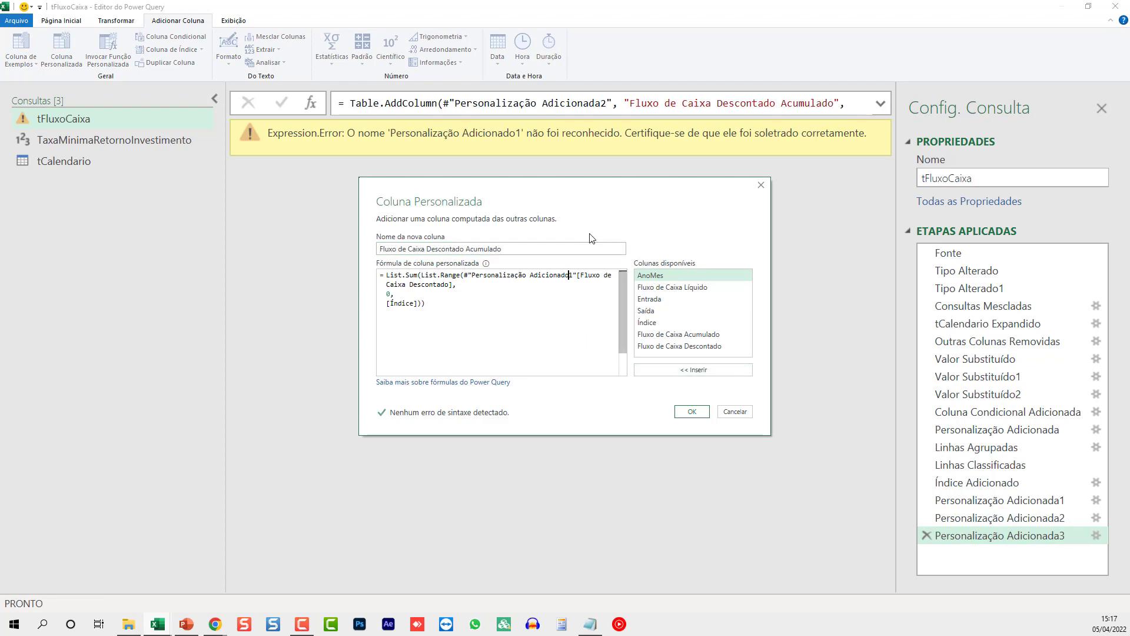
pyautogui.press('BackSpace')
pyautogui.write('2')
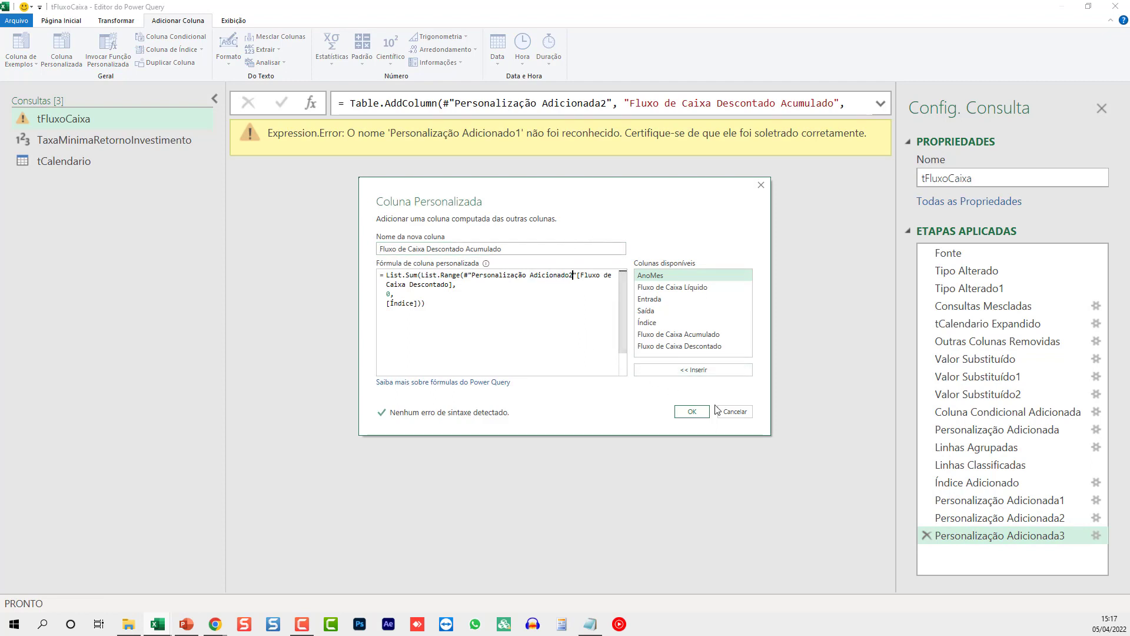
pyautogui.click(567, 274)
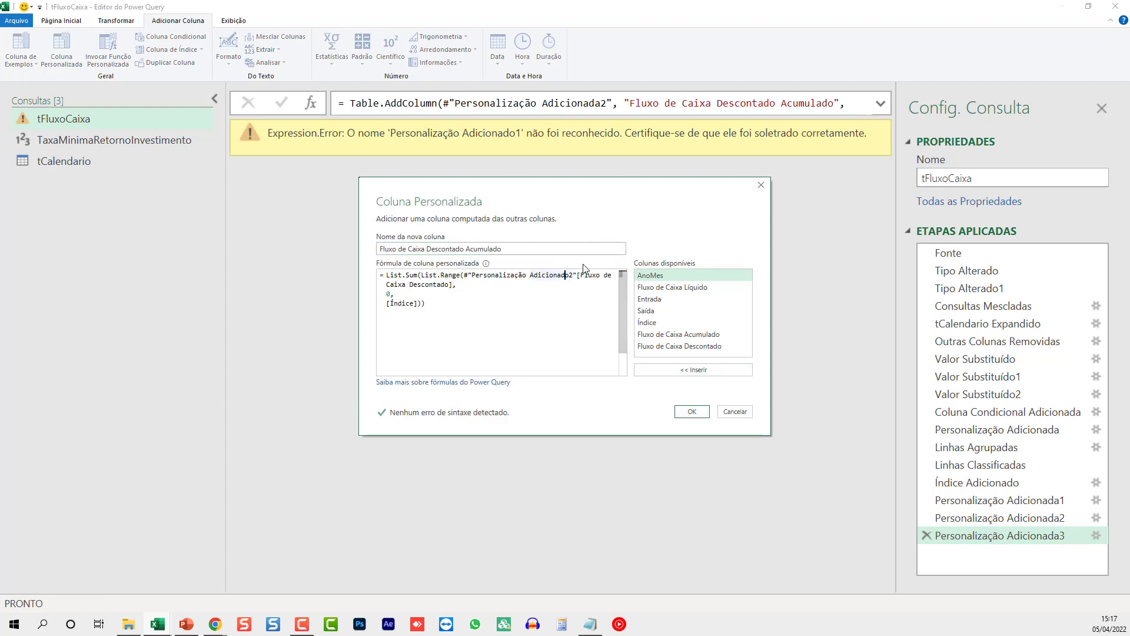
pyautogui.press('BackSpace')
pyautogui.write('a')
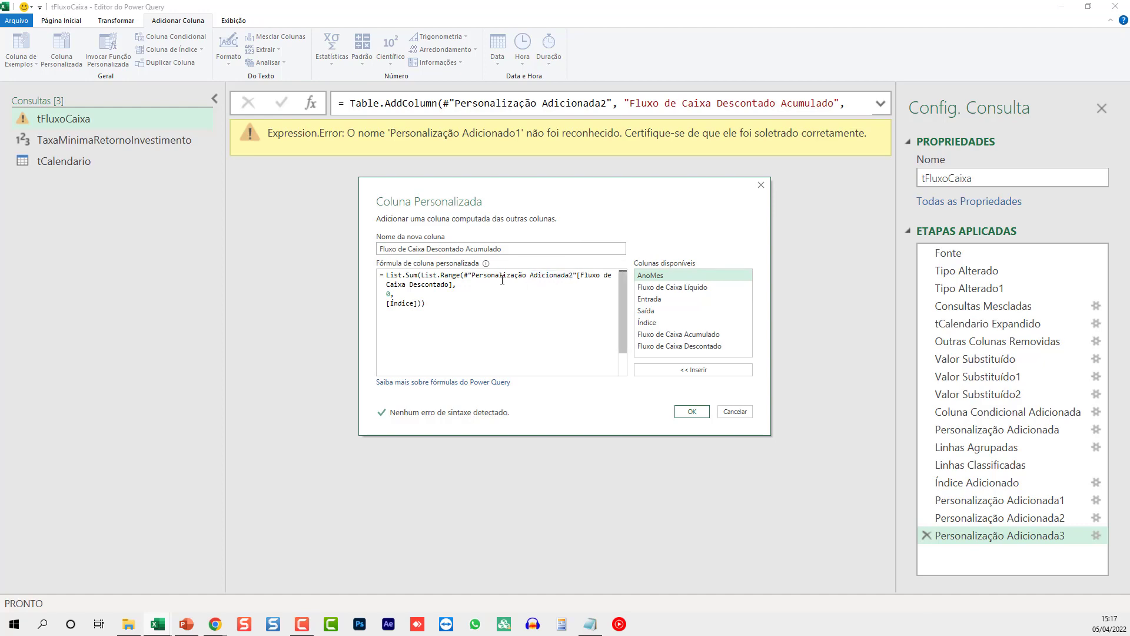
pyautogui.click(681, 410)
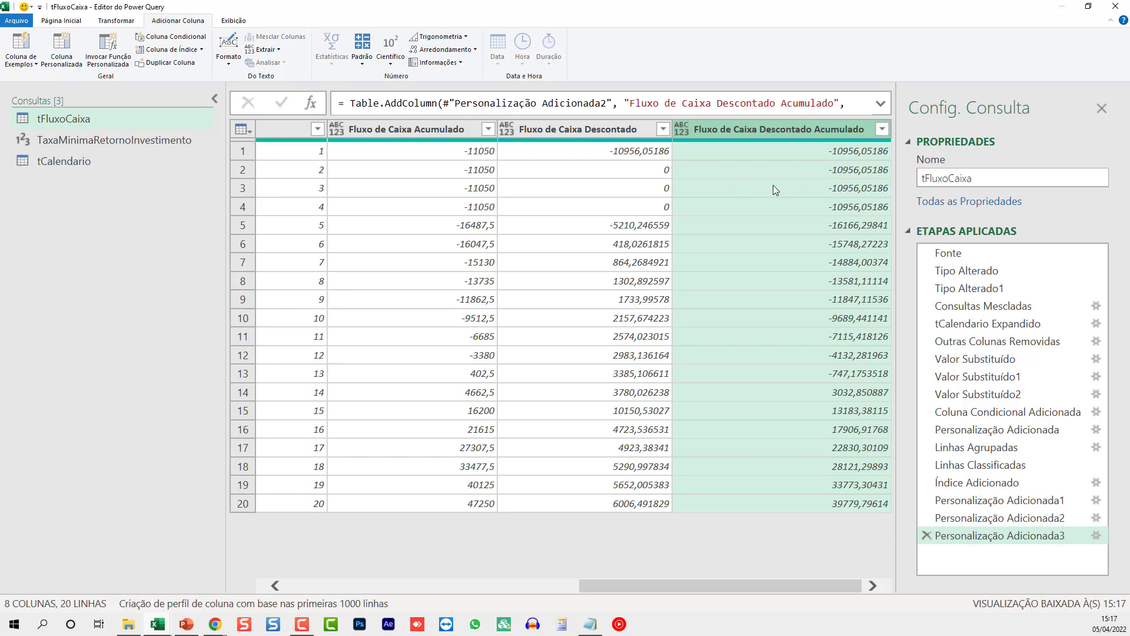
# - Set the Fluxo de Caixa Líquido, Entrada, Saída, Fluxo de Caixa Acumulado and Fluxo de Caixa Descontado columns to the Moeda data type
pyautogui.moveTo(672, 585); pyautogui.dragTo(308, 585)
pyautogui.moveTo(412, 585); pyautogui.dragTo(330, 586)
pyautogui.click(483, 129)
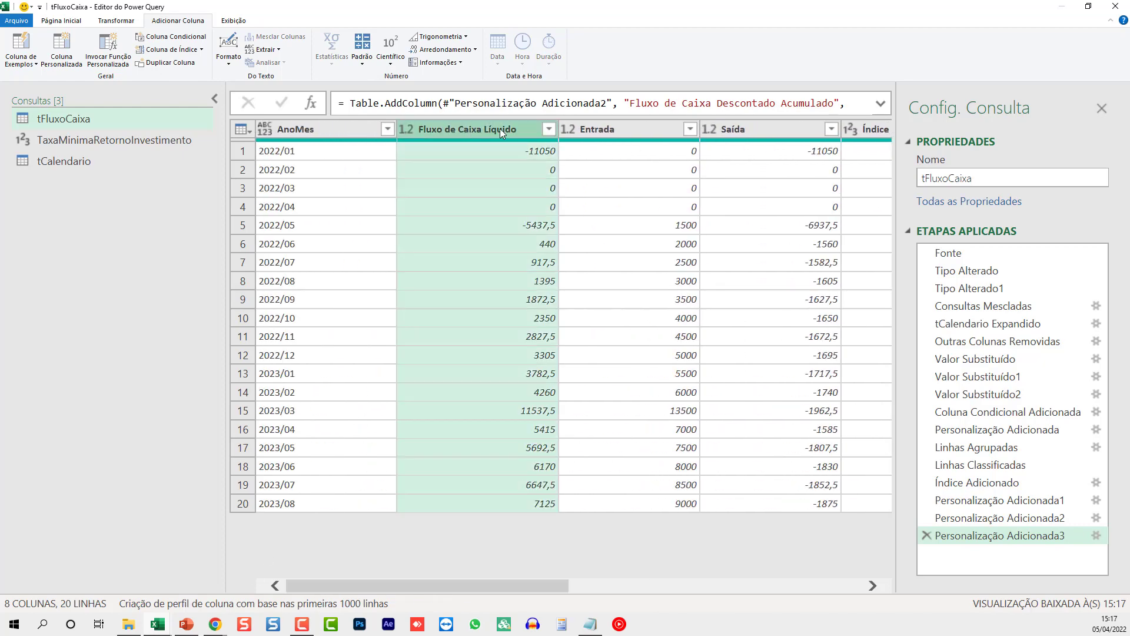
pyautogui.keyDown('ctrl'); pyautogui.click(665, 128); pyautogui.keyUp('ctrl')
pyautogui.keyDown('ctrl'); pyautogui.click(741, 129); pyautogui.keyUp('ctrl')
pyautogui.moveTo(526, 588); pyautogui.dragTo(816, 606)
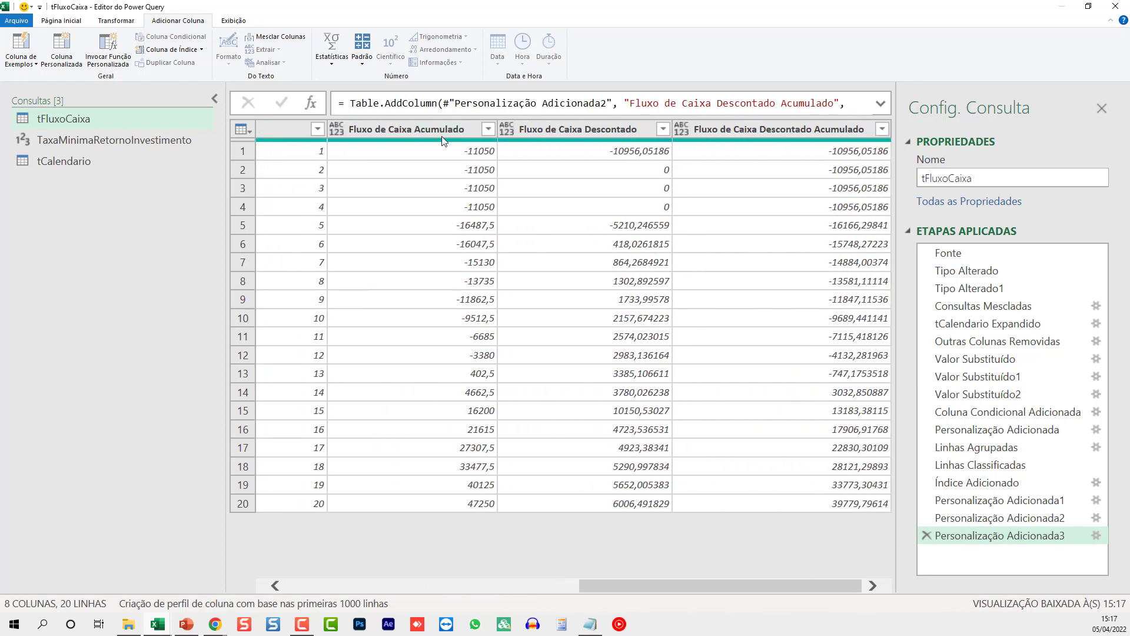
pyautogui.click(425, 127)
pyautogui.keyDown('ctrl'); pyautogui.click(615, 127); pyautogui.keyUp('ctrl')
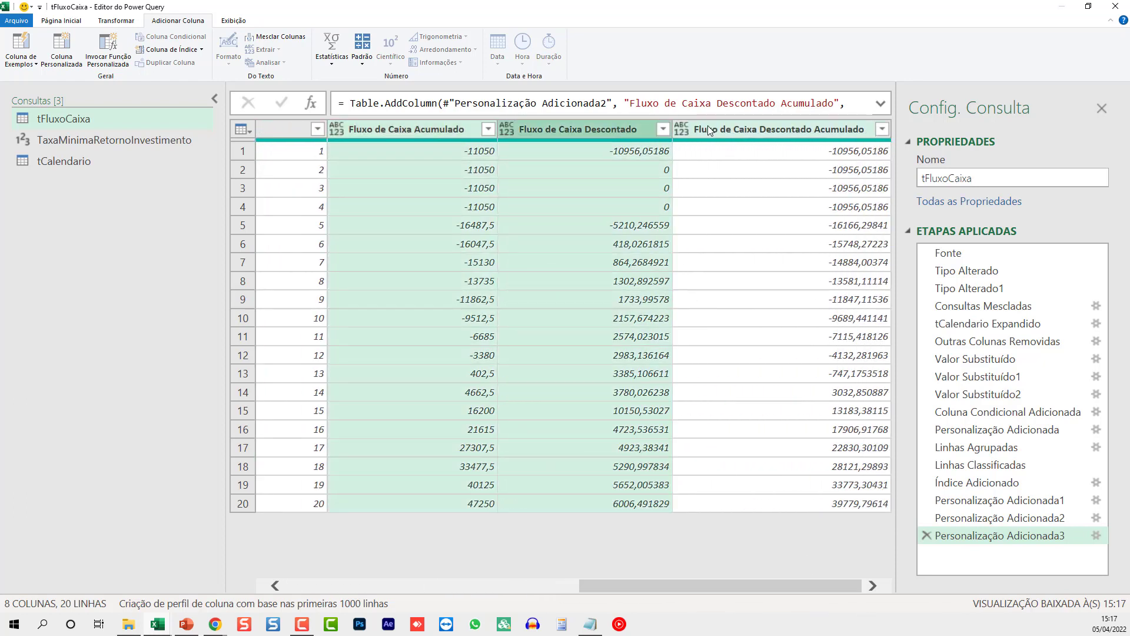
pyautogui.keyDown('ctrl'); pyautogui.click(708, 126); pyautogui.keyUp('ctrl')
pyautogui.keyDown('ctrl'); pyautogui.click(683, 129); pyautogui.keyUp('ctrl')
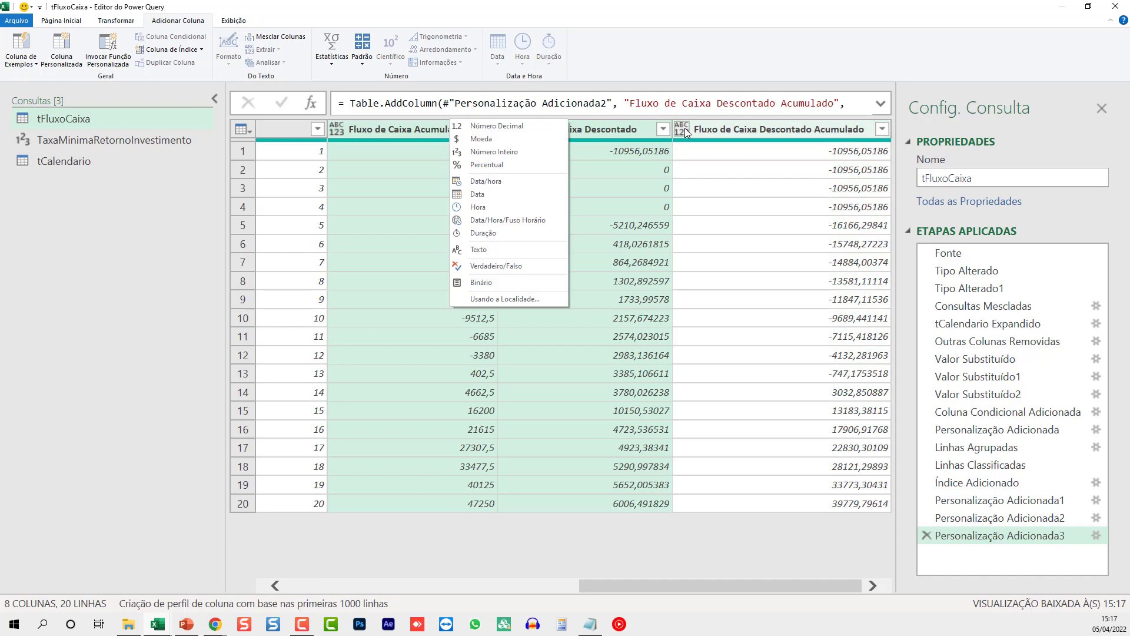
pyautogui.click(513, 140)
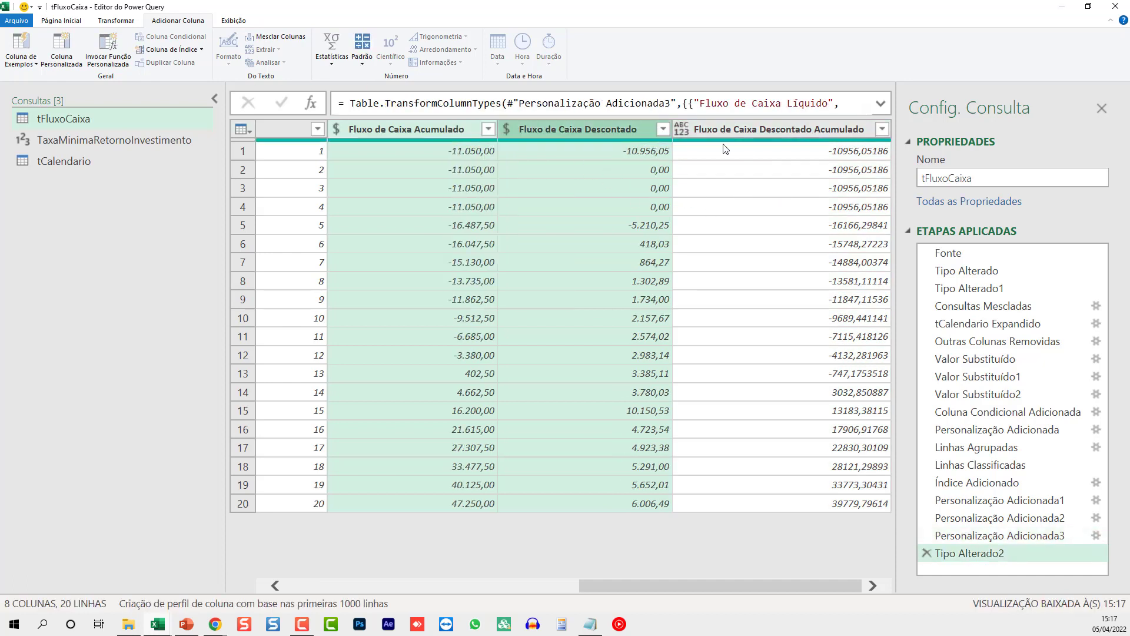
# - Set the Fluxo de Caixa Descontado Acumulado column to the Moeda data type and review the table's columns
pyautogui.click(682, 129)
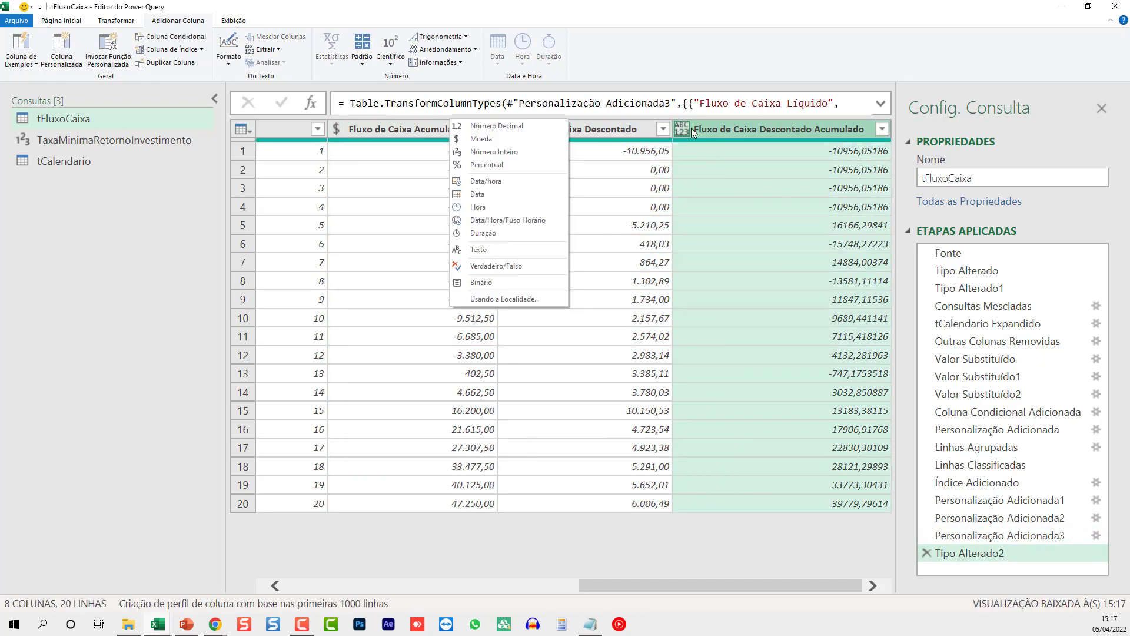
pyautogui.click(492, 139)
pyautogui.click(747, 186)
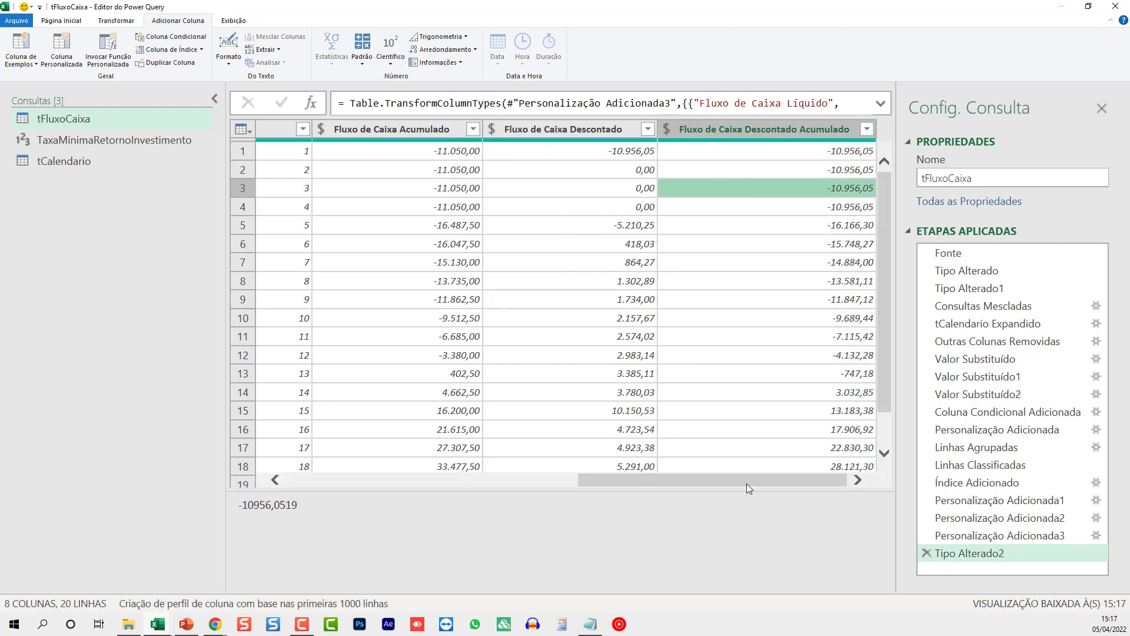
pyautogui.moveTo(733, 479); pyautogui.dragTo(377, 469)
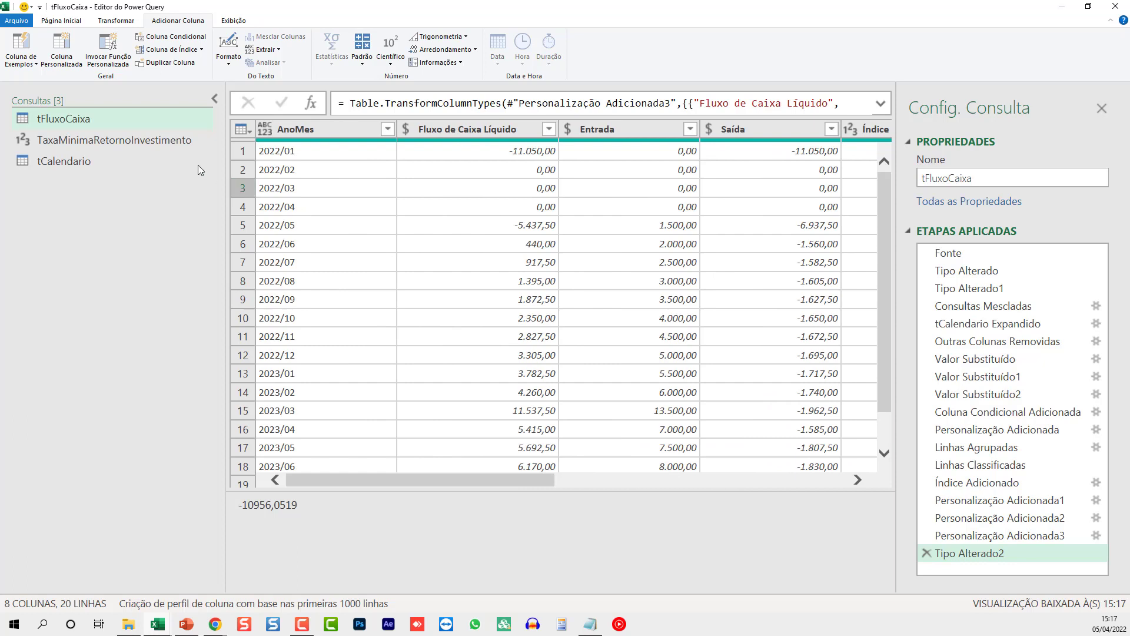
# - Close and load the queries into the Excel workbook and select empty cell E3 on the Base sheet
pyautogui.click(61, 21)
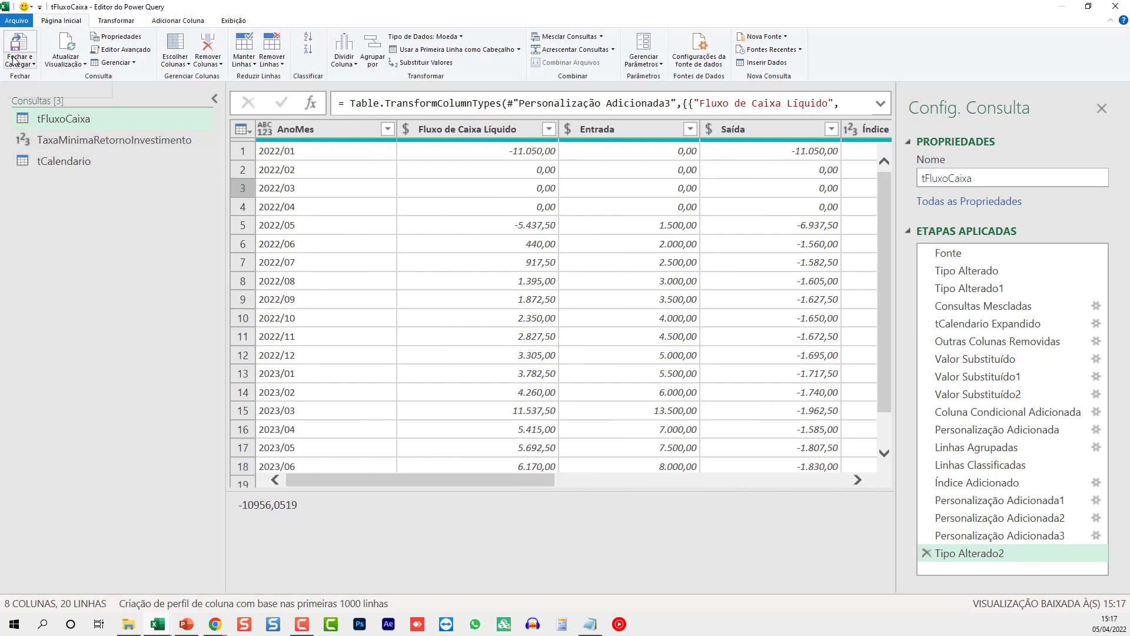
pyautogui.click(18, 61)
pyautogui.click(54, 78)
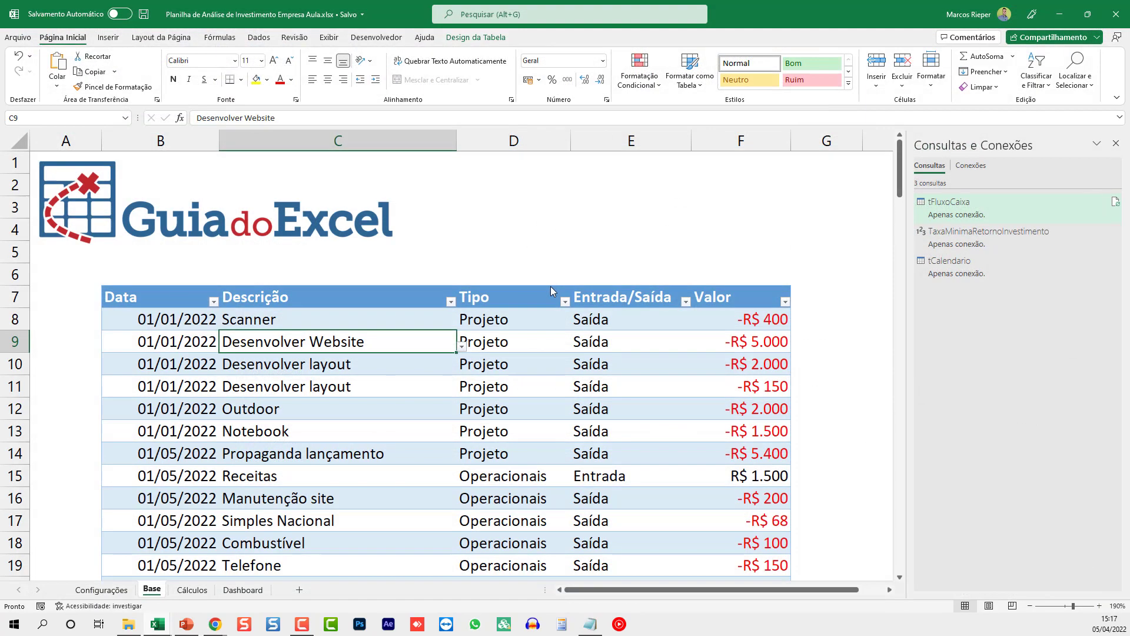
pyautogui.click(668, 217)
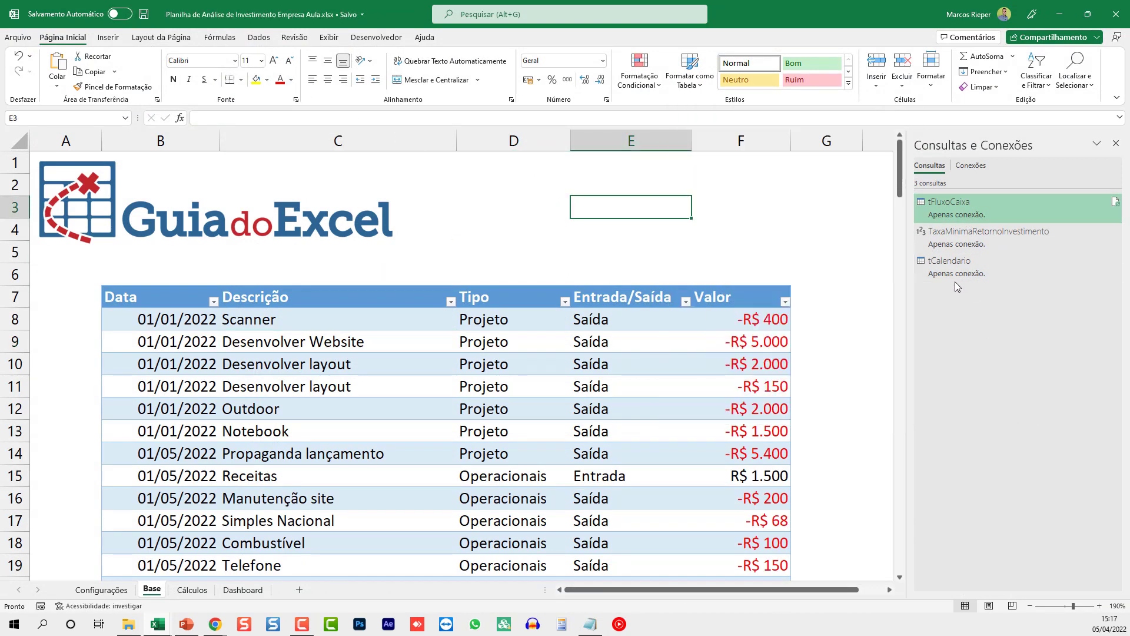
# - Load the tFluxoCaixa query as a table into the existing Cálculos sheet at cell B7
pyautogui.click(274, 390)
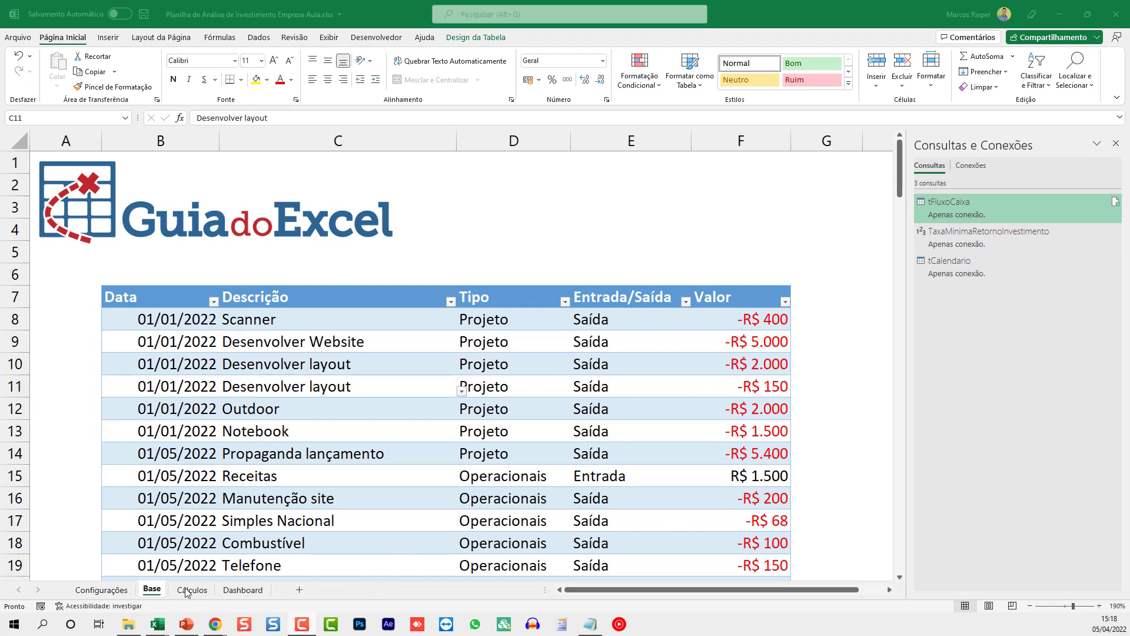
pyautogui.click(186, 590)
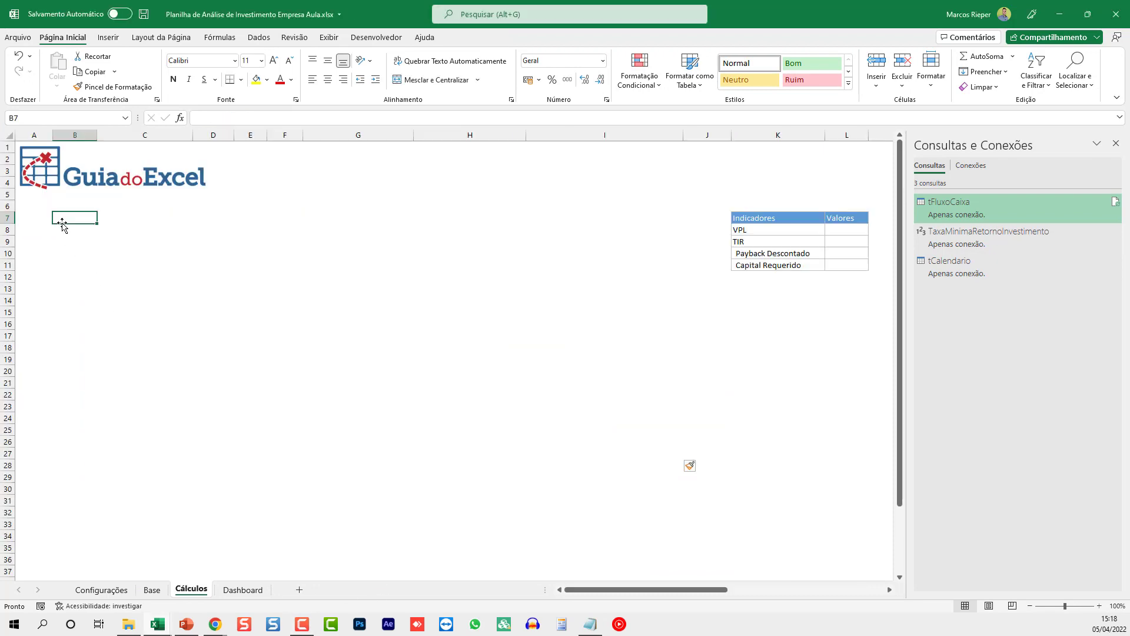
pyautogui.moveTo(1000, 200)
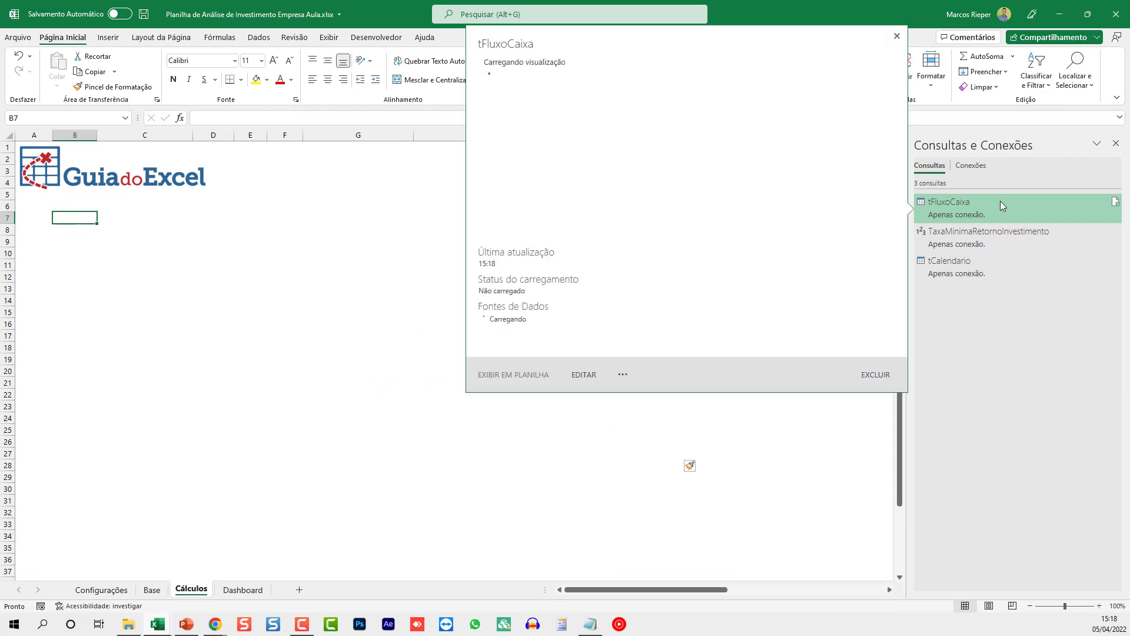
pyautogui.rightClick(986, 207)
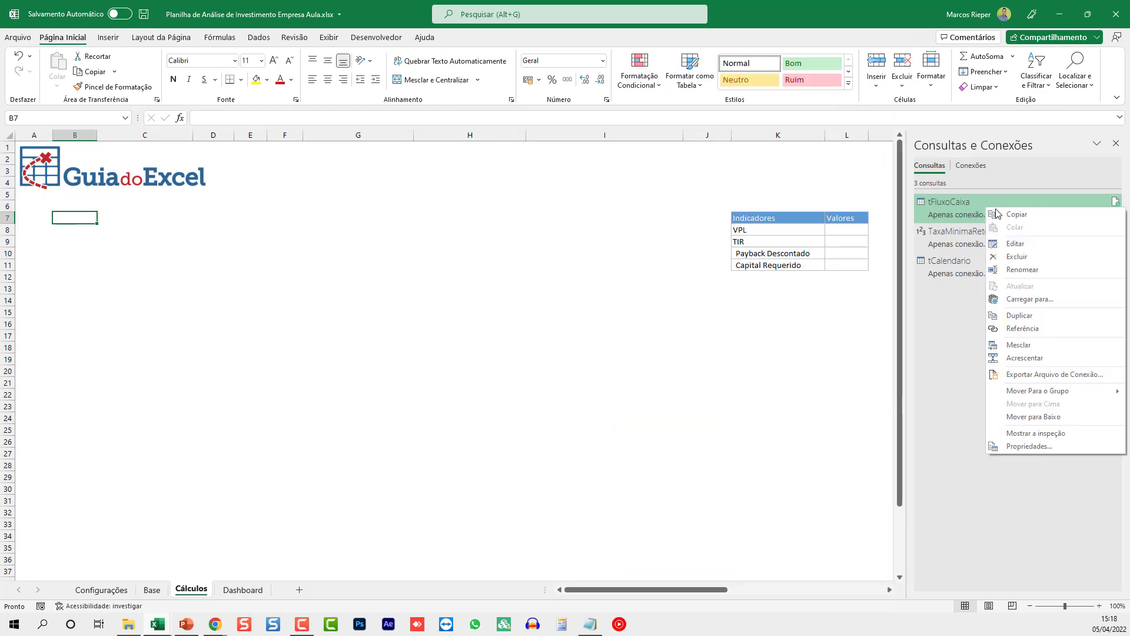
pyautogui.click(1027, 300)
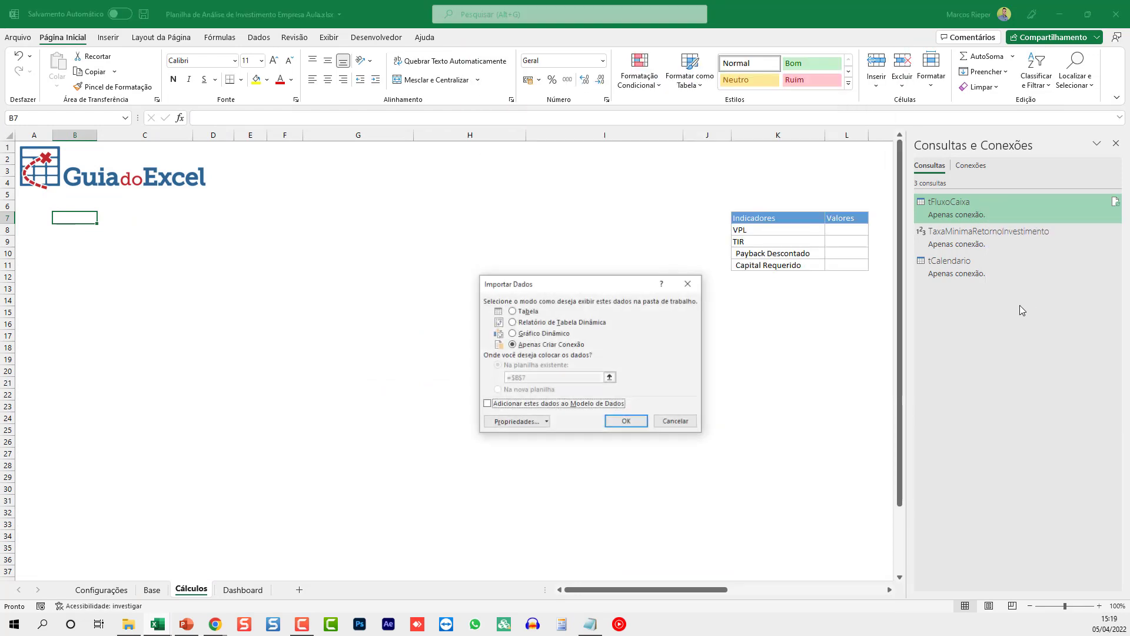
pyautogui.click(523, 312)
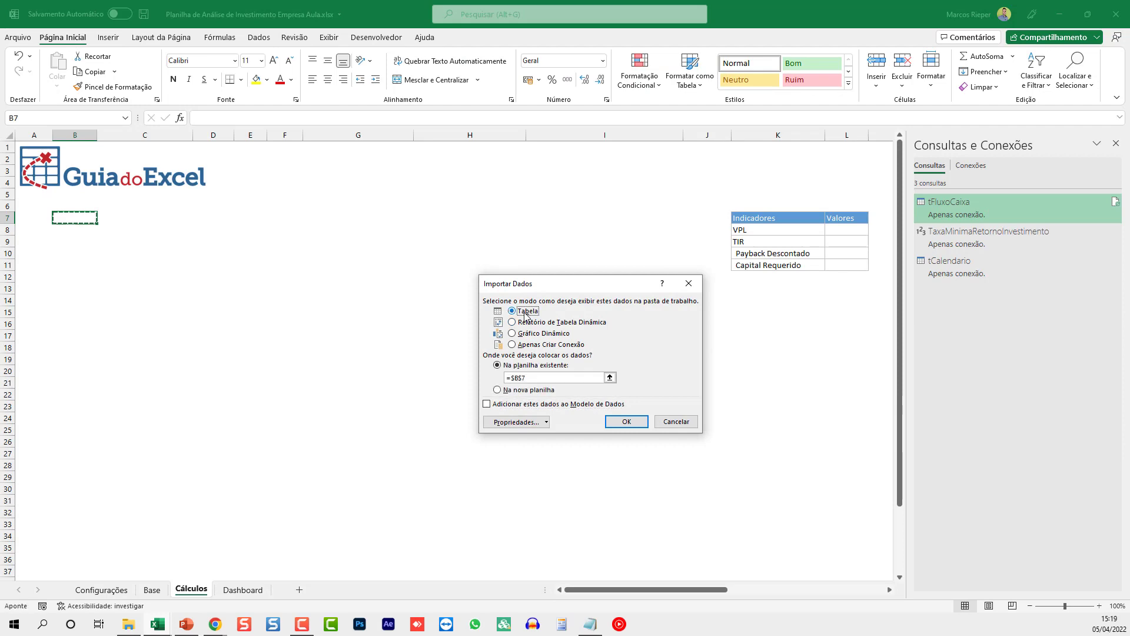
pyautogui.click(626, 422)
# - Review the loaded cash flow table column by column, from AnoMes through Fluxo de Caixa Descontado Acumulado
pyautogui.click(137, 254)
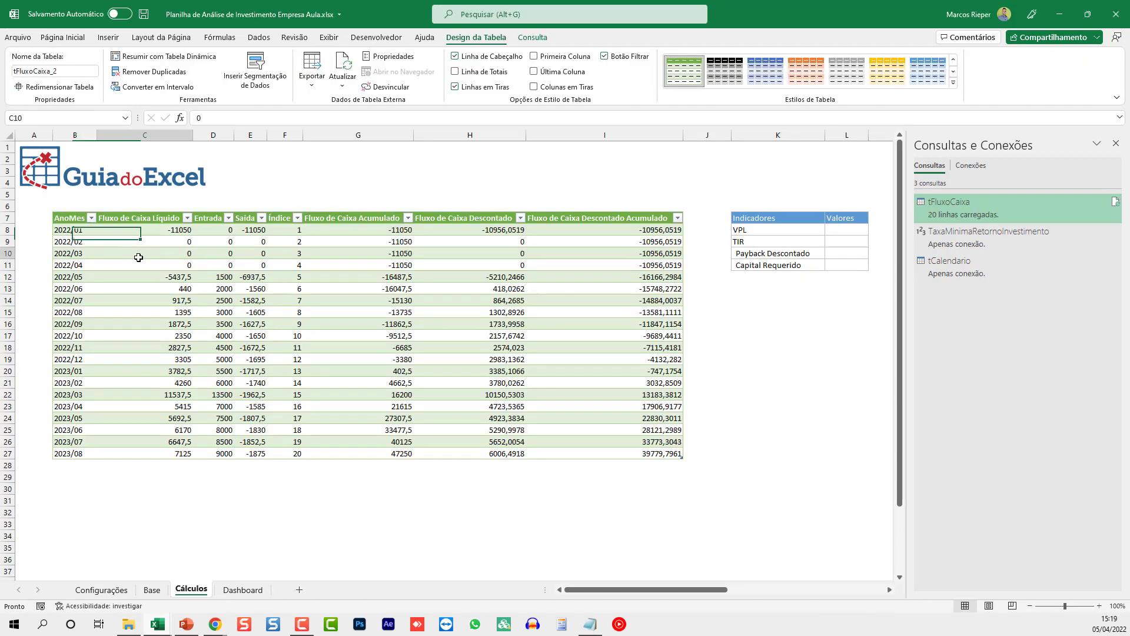
pyautogui.moveTo(69, 231); pyautogui.dragTo(67, 452)
pyautogui.keyDown('ctrl'); pyautogui.scroll(4, 219, 289); pyautogui.keyUp('ctrl')
pyautogui.scroll(1, 219, 289)
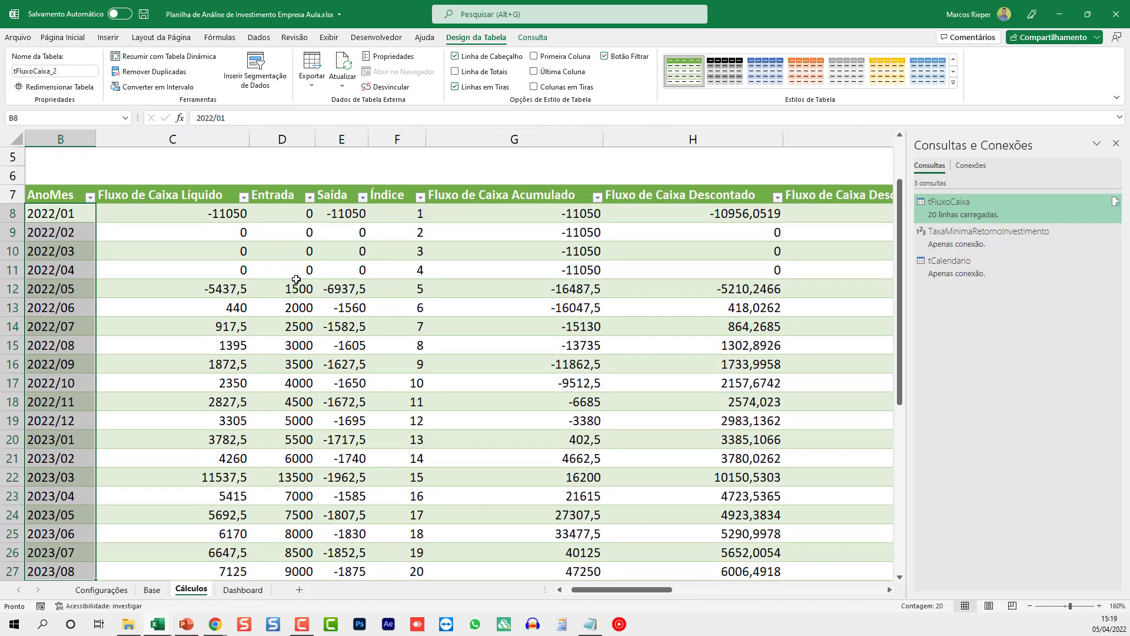
pyautogui.click(193, 213)
pyautogui.press('Right')
pyautogui.press('Right')
pyautogui.press('Right')
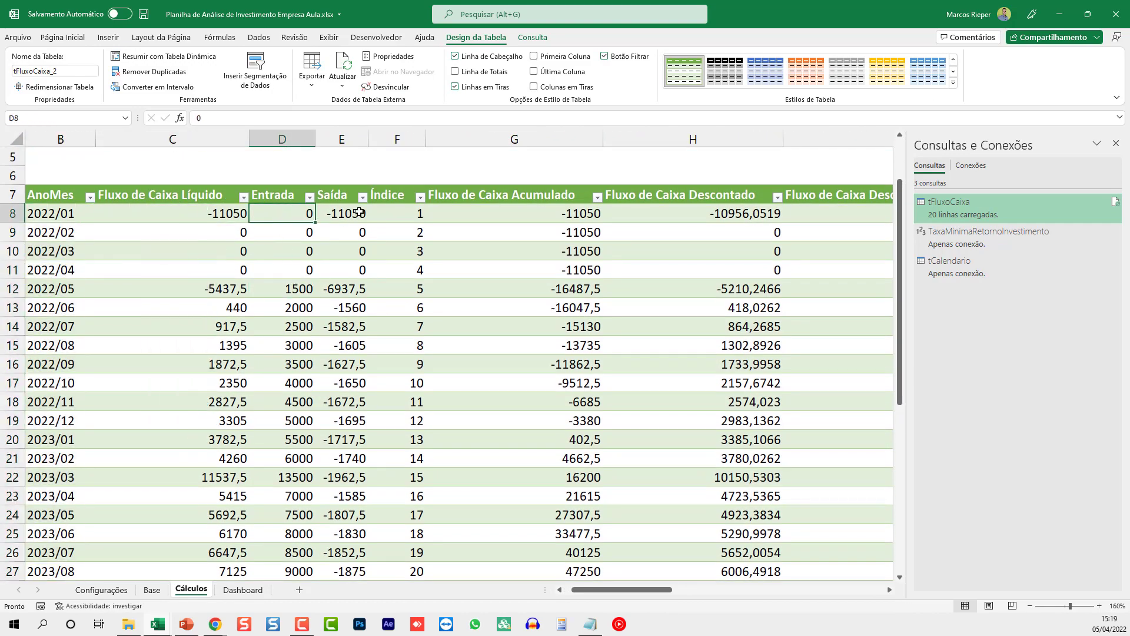
pyautogui.click(568, 218)
pyautogui.press('Right')
pyautogui.press('Right')
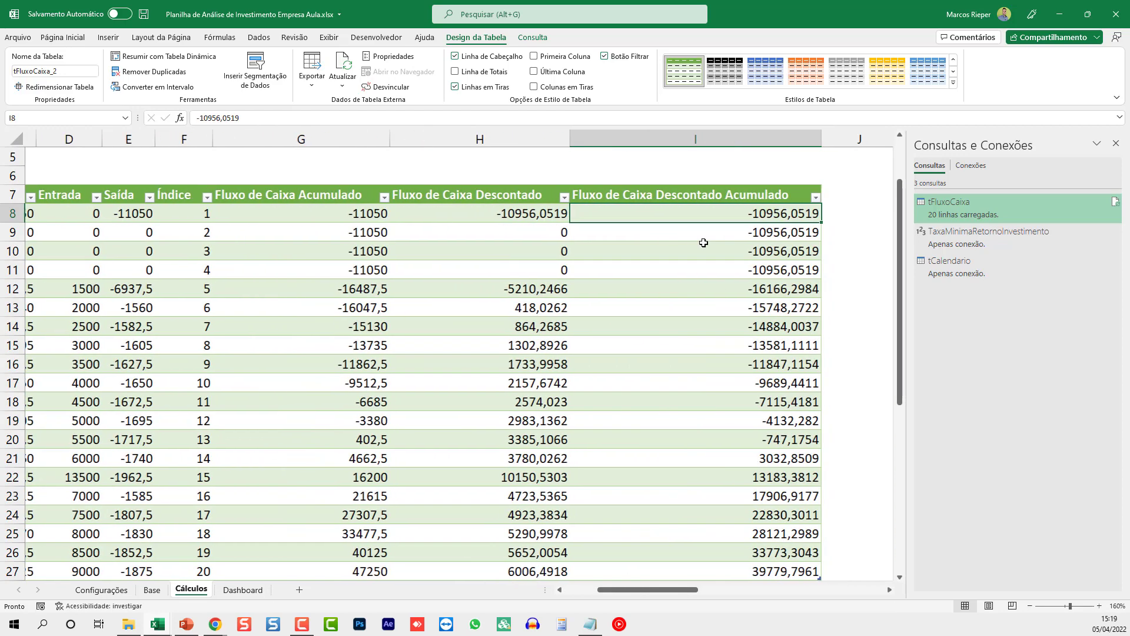
# - Apply the accounting currency format to the Fluxo de Caixa Acumulado, Fluxo de Caixa Descontado and Fluxo de Caixa Descontado Acumulado values
pyautogui.moveTo(728, 221); pyautogui.dragTo(340, 499)
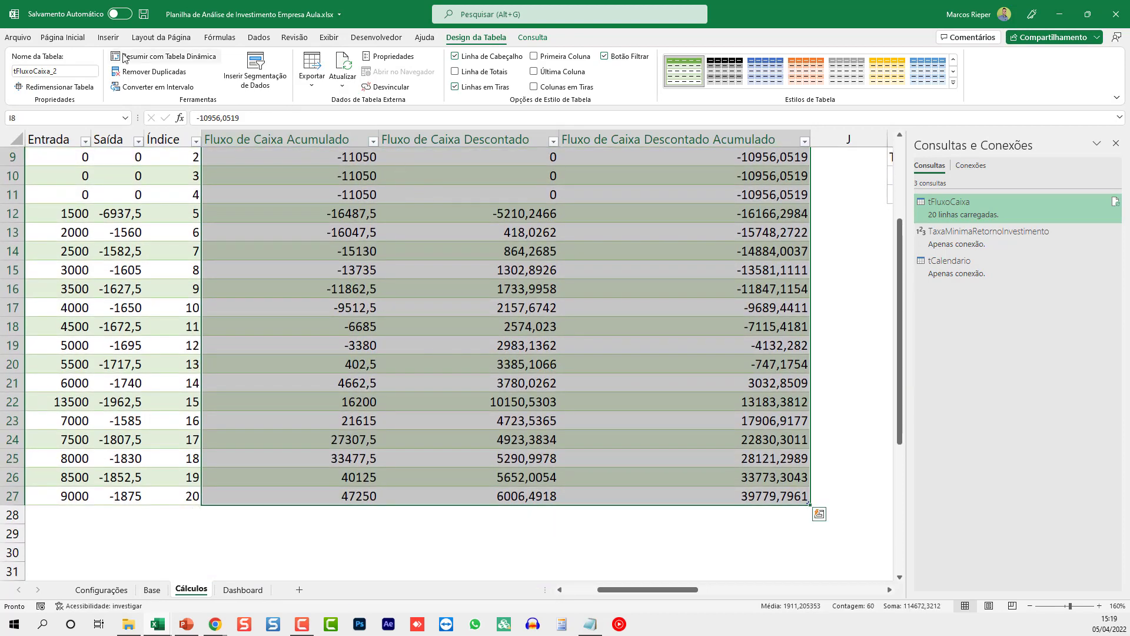
pyautogui.click(63, 37)
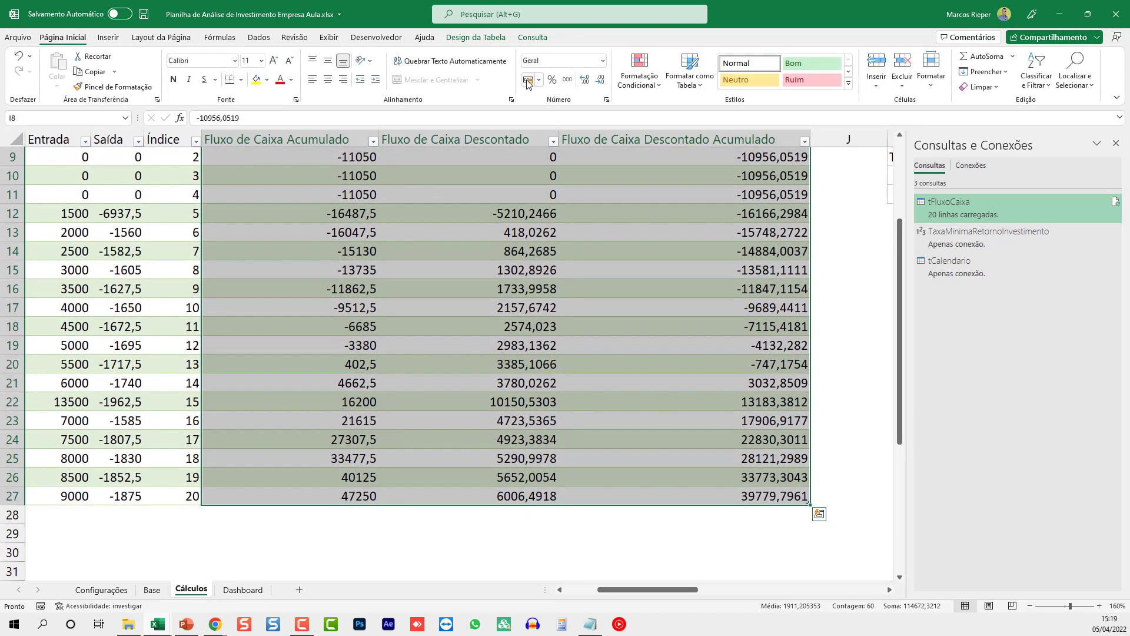
pyautogui.click(529, 84)
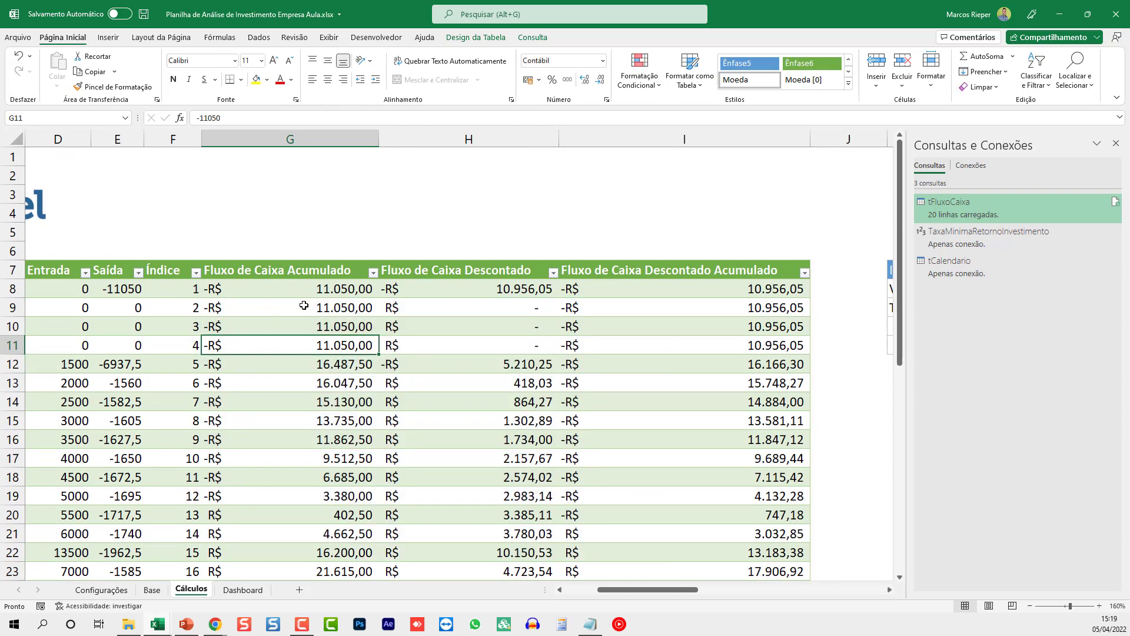
# - Apply the accounting currency format to the Fluxo de Caixa Líquido, Entrada and Saída values in all table rows
pyautogui.press('Home')
pyautogui.press('Right')
pyautogui.press('Up')
pyautogui.press('Up')
pyautogui.press('Right')
pyautogui.press('Up')
pyautogui.hotkey('shift', 'Down')
pyautogui.hotkey('shift', 'Down')
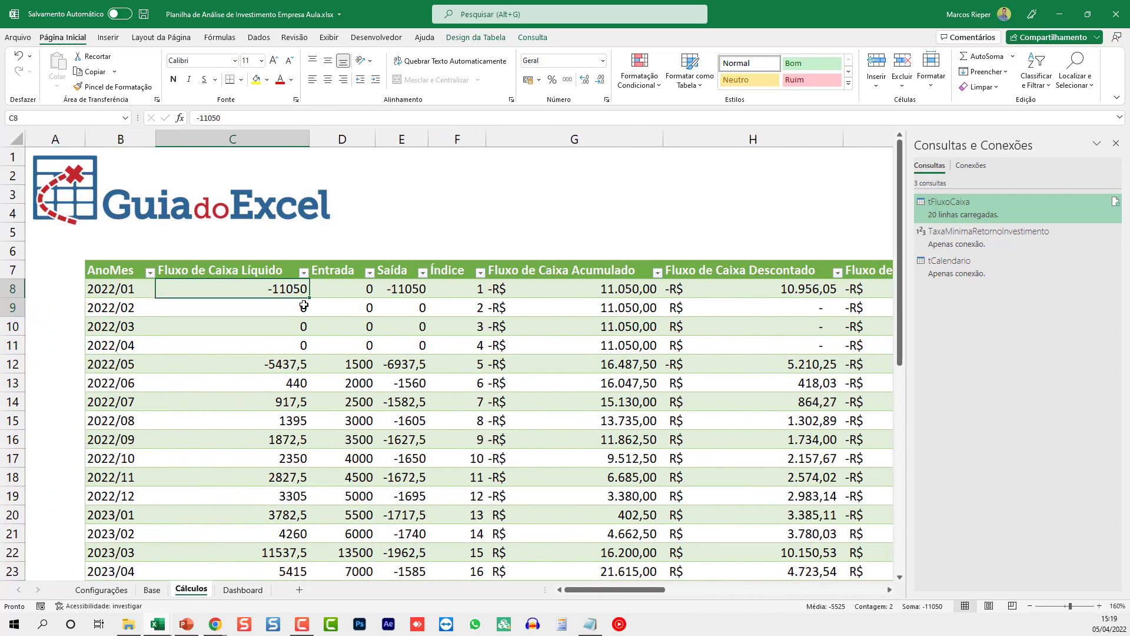
pyautogui.hotkey('shift', 'Right')
pyautogui.hotkey('shift', 'Right')
pyautogui.hotkey('ctrl', 'shift', 'Down')
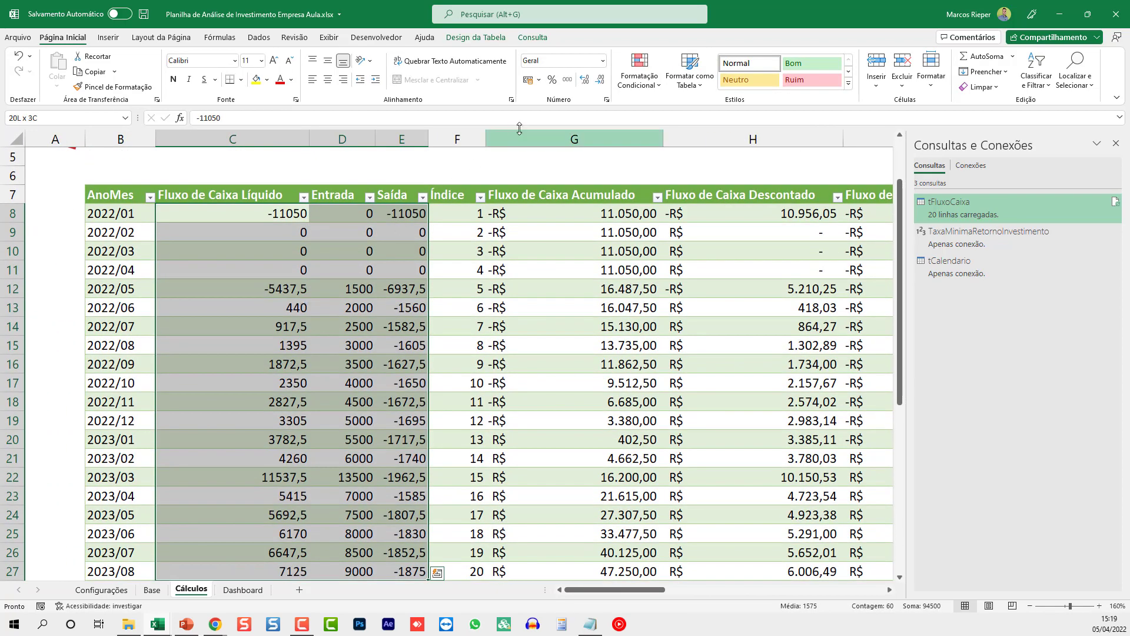
pyautogui.click(529, 81)
pyautogui.click(508, 275)
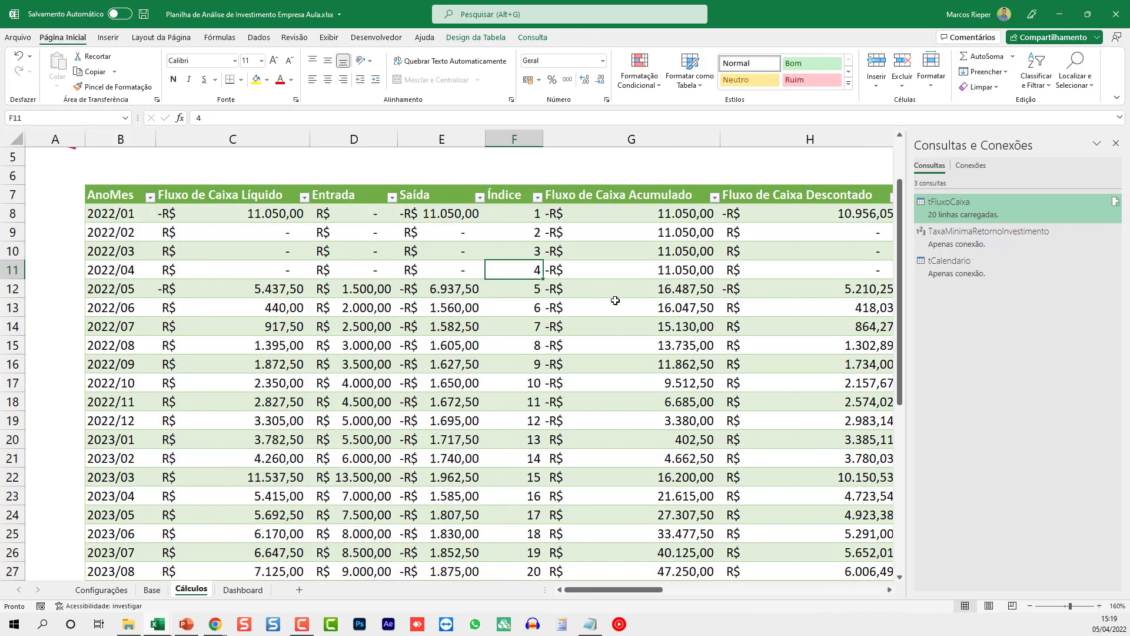
# - Remove the decimal places from all values between the Fluxo de Caixa Líquido and Fluxo de Caixa Descontado Acumulado columns
pyautogui.moveTo(273, 213); pyautogui.dragTo(335, 215)
pyautogui.scroll(-1, 461, 272)
pyautogui.scroll(-2, 460, 272)
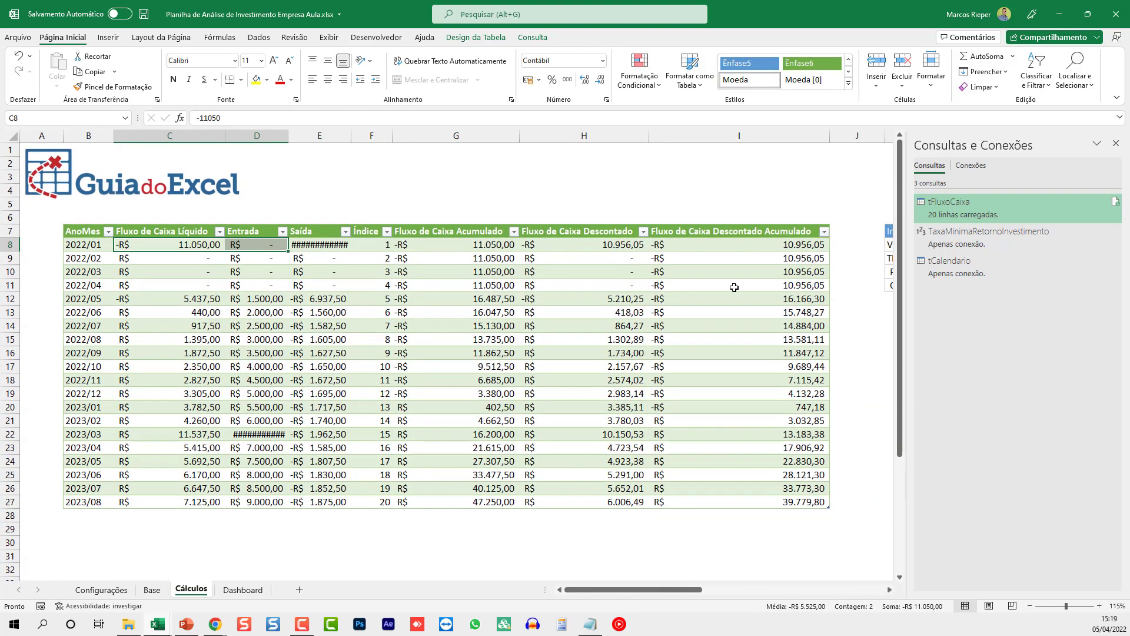
pyautogui.moveTo(768, 241); pyautogui.dragTo(177, 501)
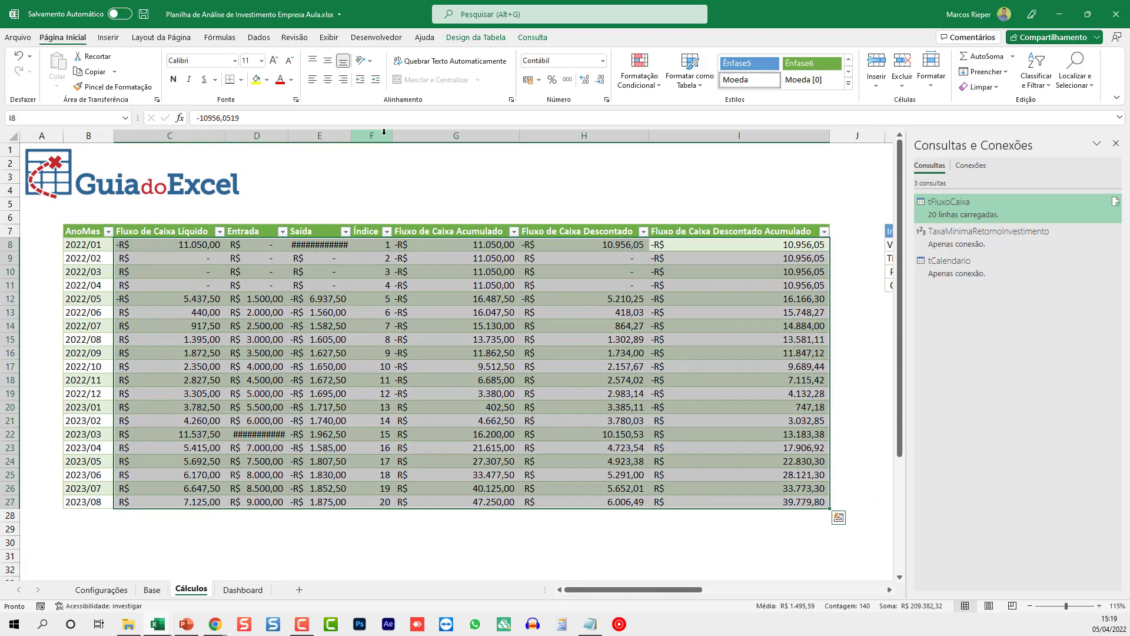
pyautogui.click(600, 79)
pyautogui.click(600, 79)
pyautogui.click(459, 315)
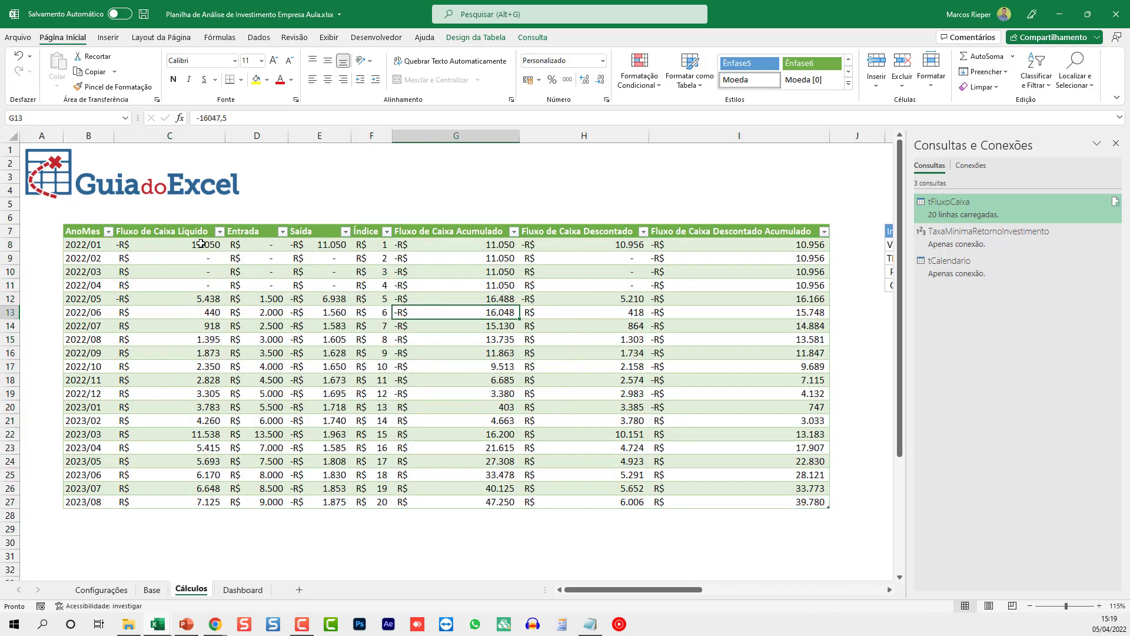
# - Apply the comma style with no decimal places to all values from Fluxo de Caixa Líquido through Fluxo de Caixa Descontado Acumulado
pyautogui.moveTo(201, 243); pyautogui.dragTo(740, 500)
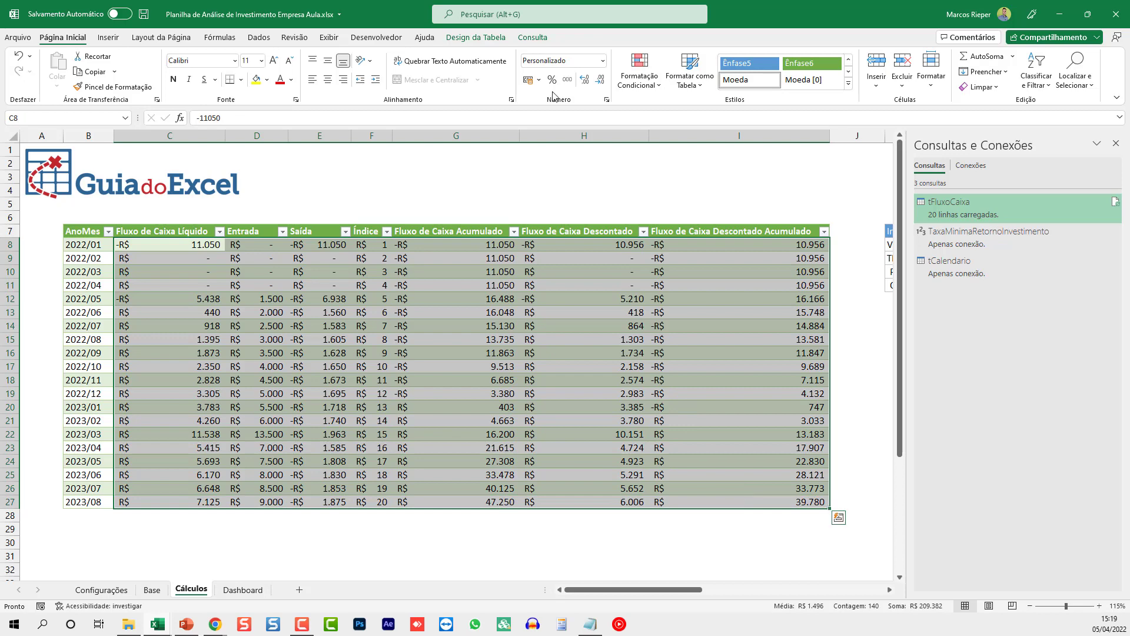
pyautogui.click(566, 79)
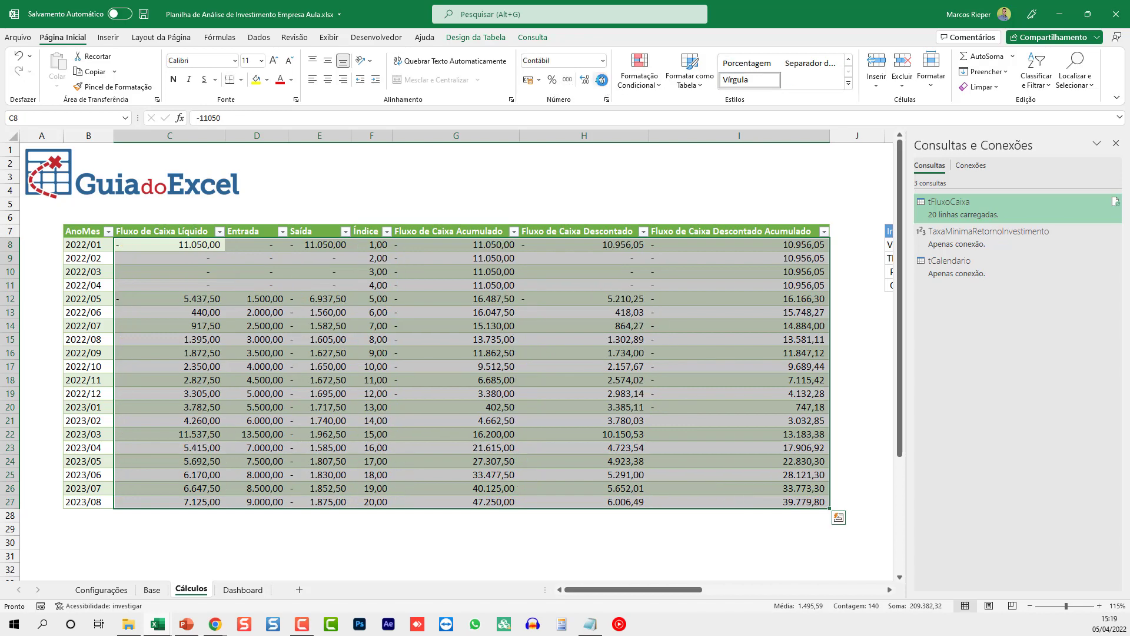
pyautogui.click(600, 79)
pyautogui.click(599, 79)
pyautogui.click(371, 326)
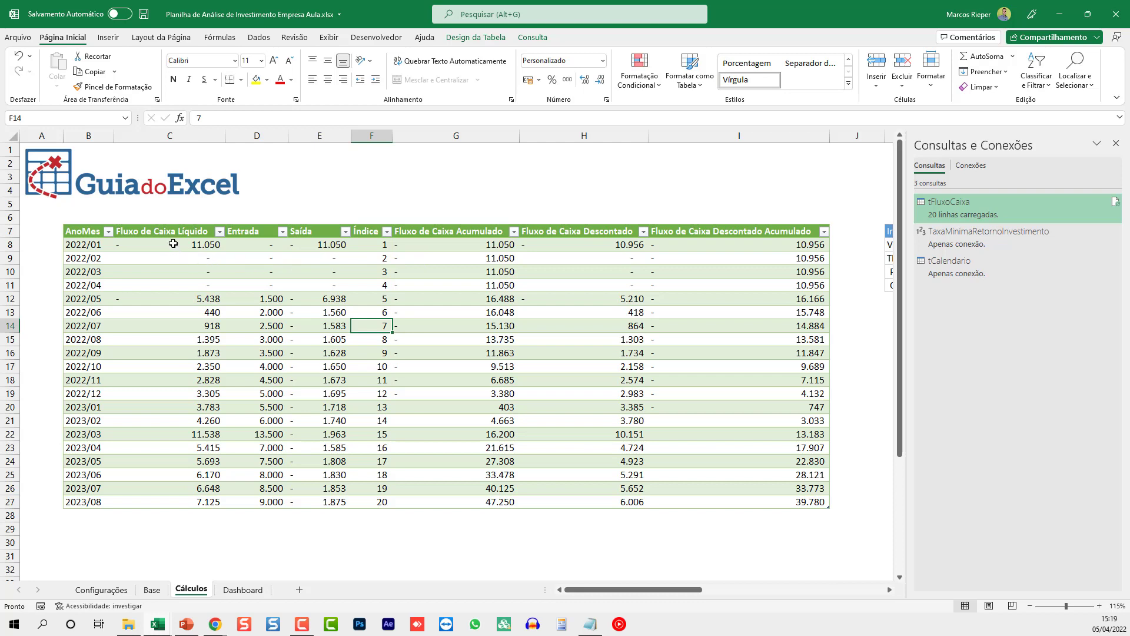
# - Format all value columns except Saída and Índice as R$ #.##0,00;[Vermelho]-R$ #.##0,00 and remove the decimal places
pyautogui.moveTo(169, 247); pyautogui.dragTo(263, 500)
pyautogui.moveTo(471, 501); pyautogui.dragTo(762, 246)
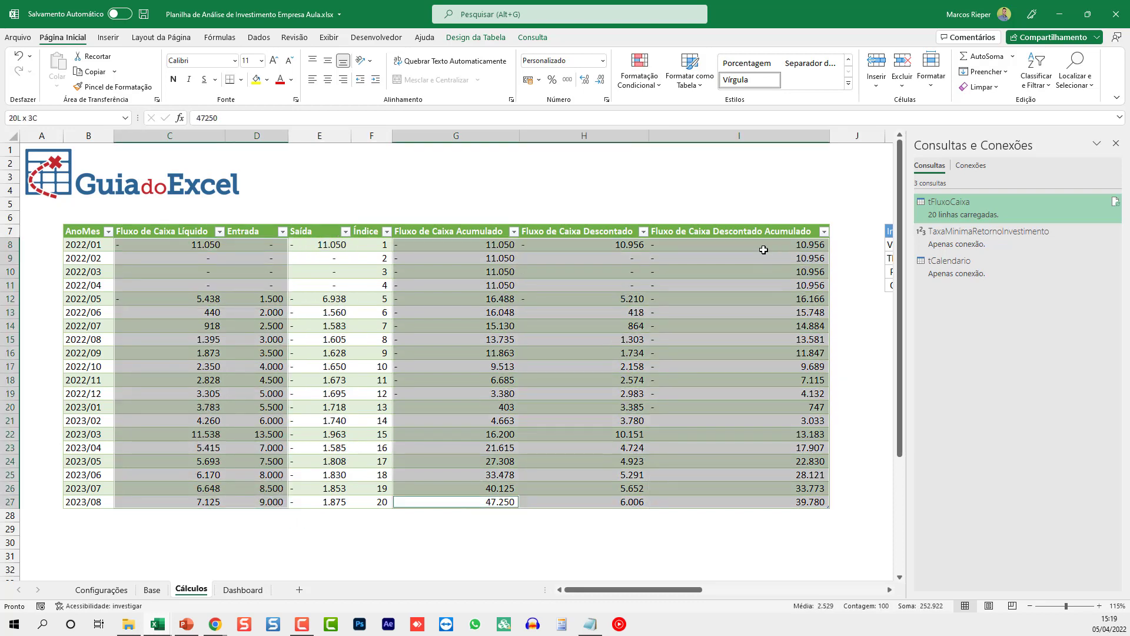
pyautogui.hotkey('ctrl', '1')
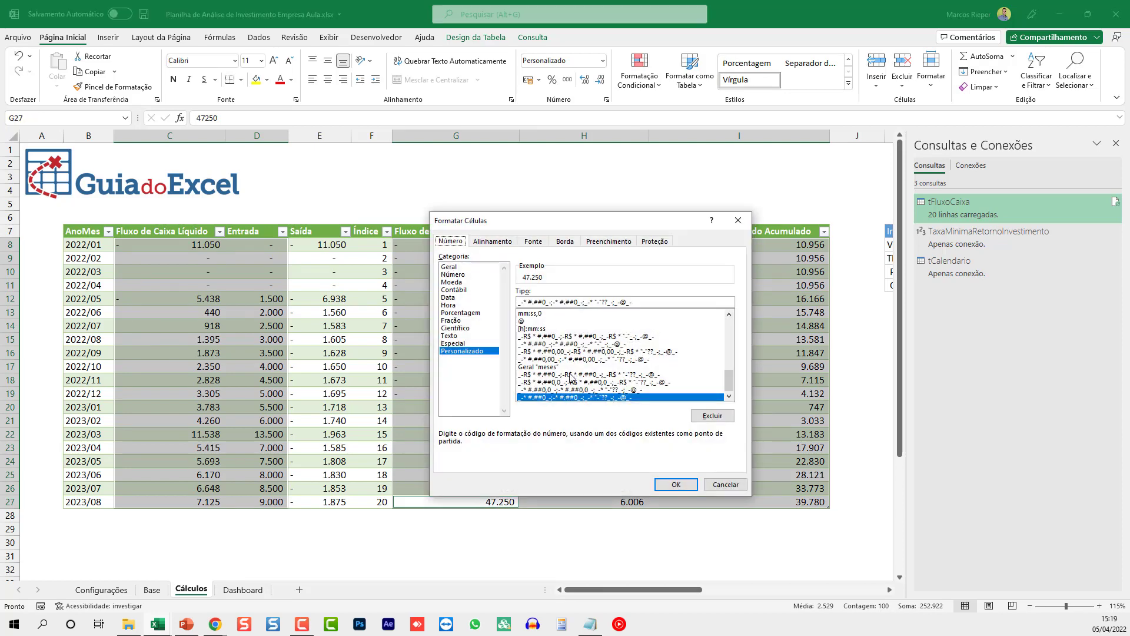
pyautogui.scroll(5, 570, 377)
pyautogui.scroll(-5, 572, 379)
pyautogui.scroll(6, 599, 374)
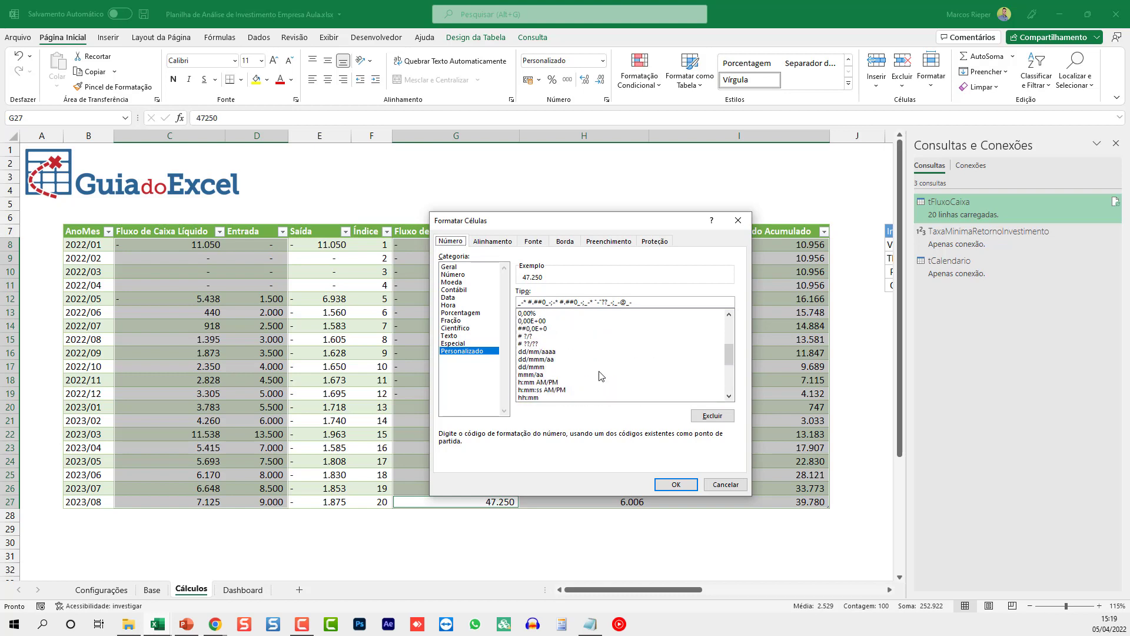
pyautogui.click(590, 321)
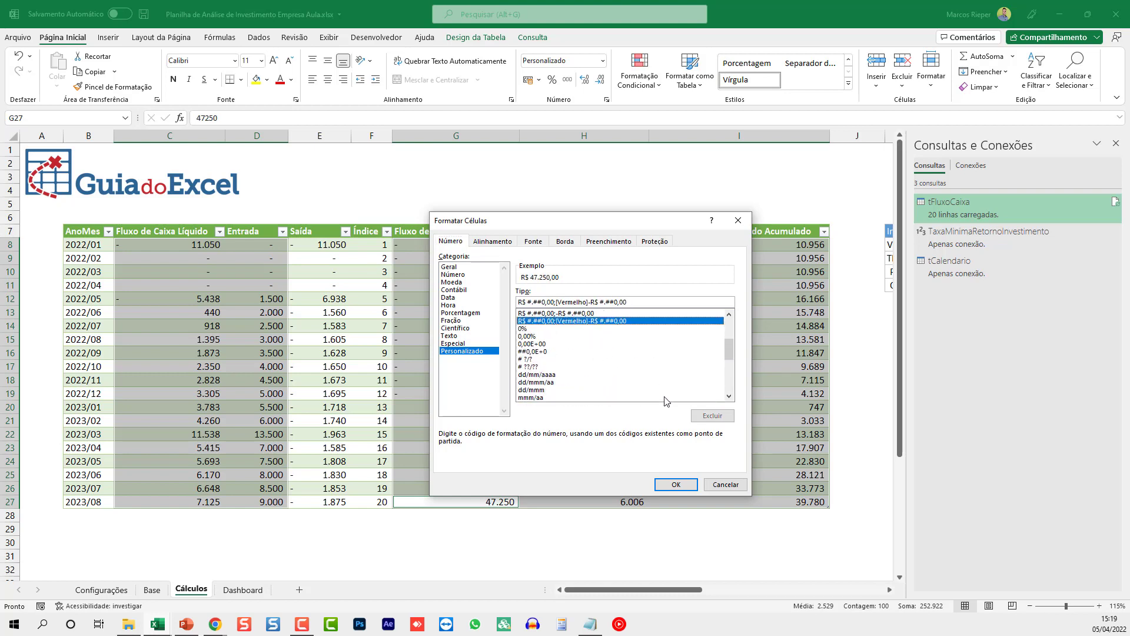
pyautogui.click(676, 484)
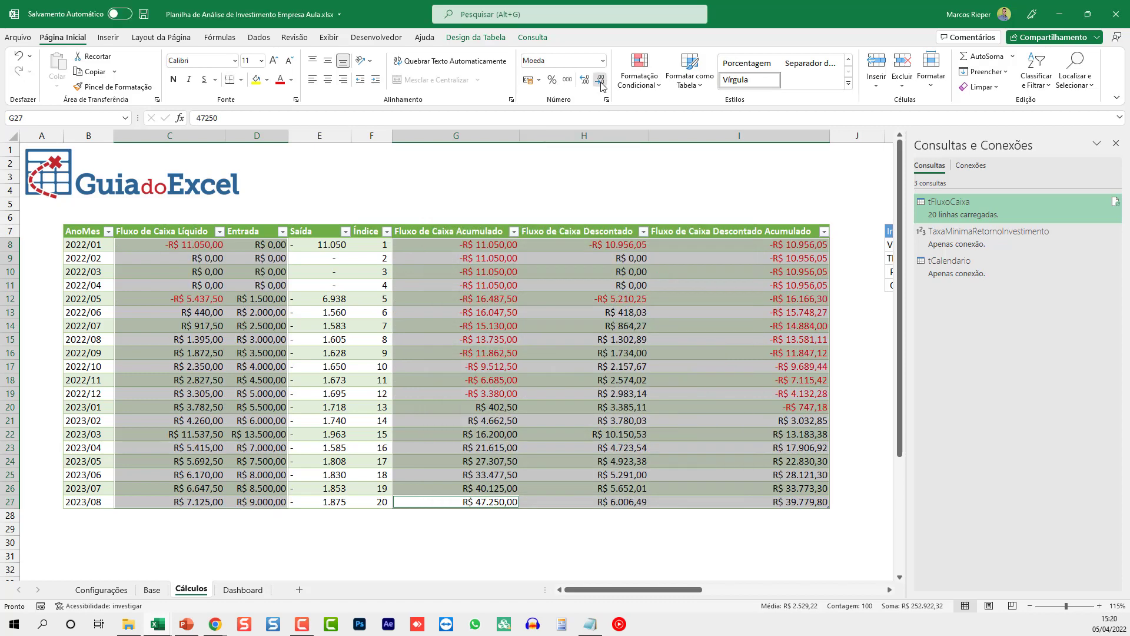
pyautogui.click(569, 339)
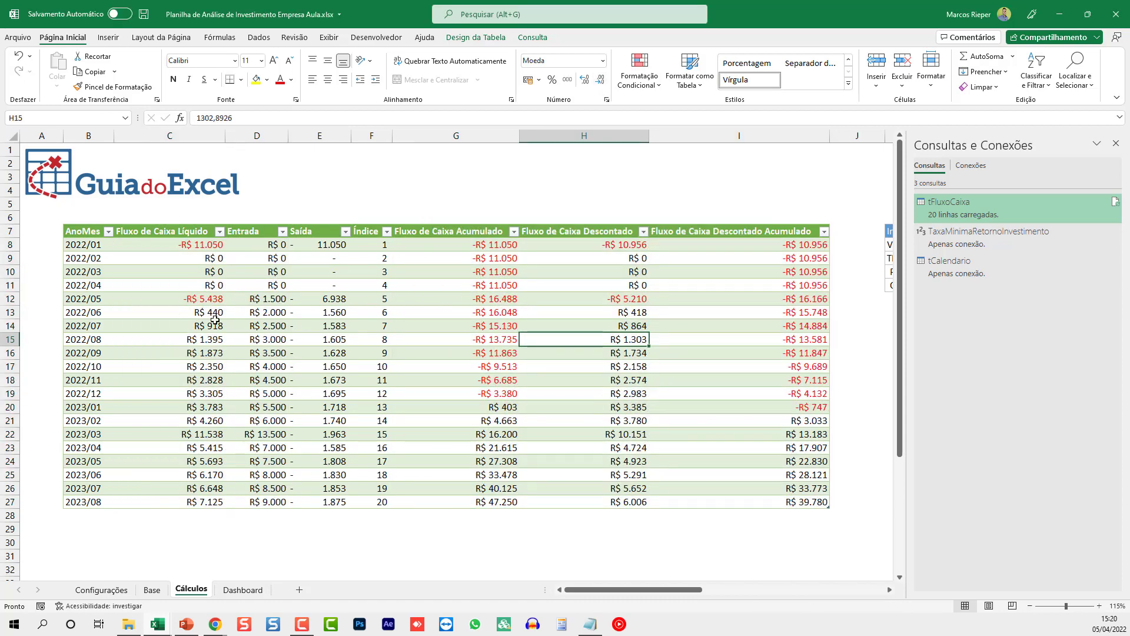
# - Examine in which months the Fluxo de Caixa Líquido and Fluxo de Caixa Acumulado values turn from negative to positive
pyautogui.click(192, 249)
pyautogui.moveTo(191, 250); pyautogui.dragTo(186, 310)
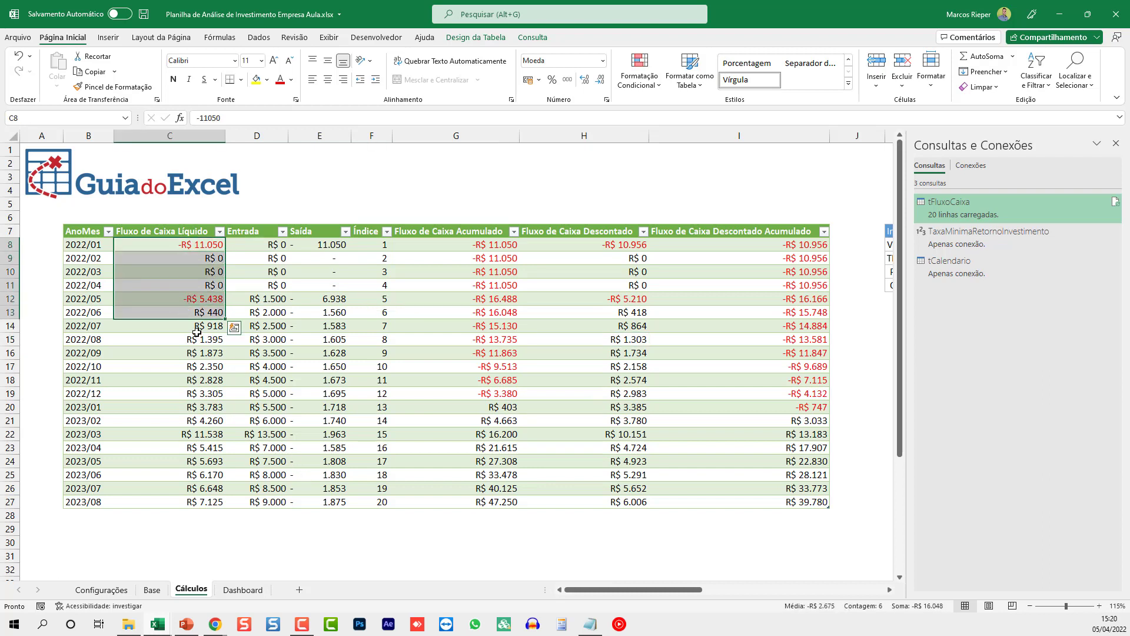
pyautogui.click(194, 329)
pyautogui.click(181, 311)
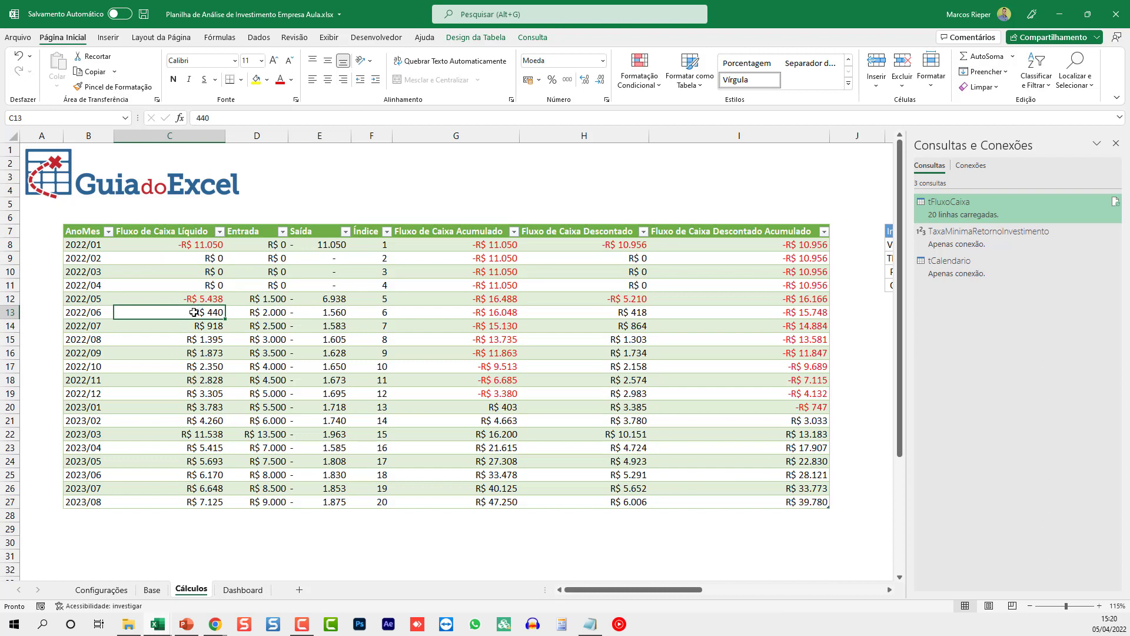
pyautogui.moveTo(194, 313); pyautogui.dragTo(199, 409)
pyautogui.moveTo(449, 245); pyautogui.dragTo(495, 403)
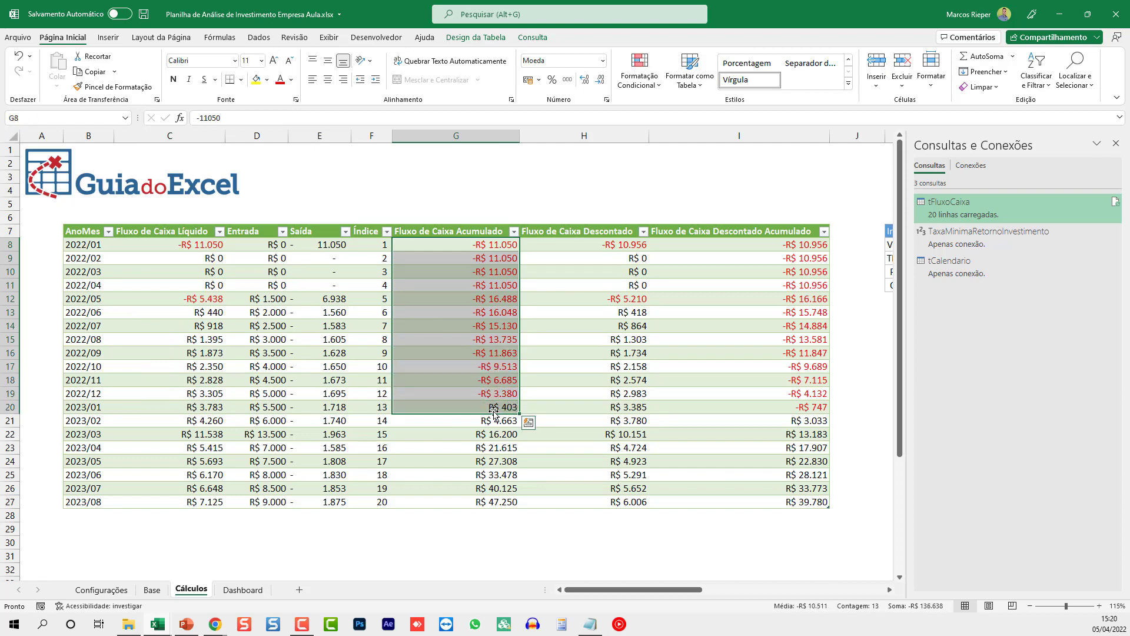
pyautogui.click(493, 408)
pyautogui.click(69, 408)
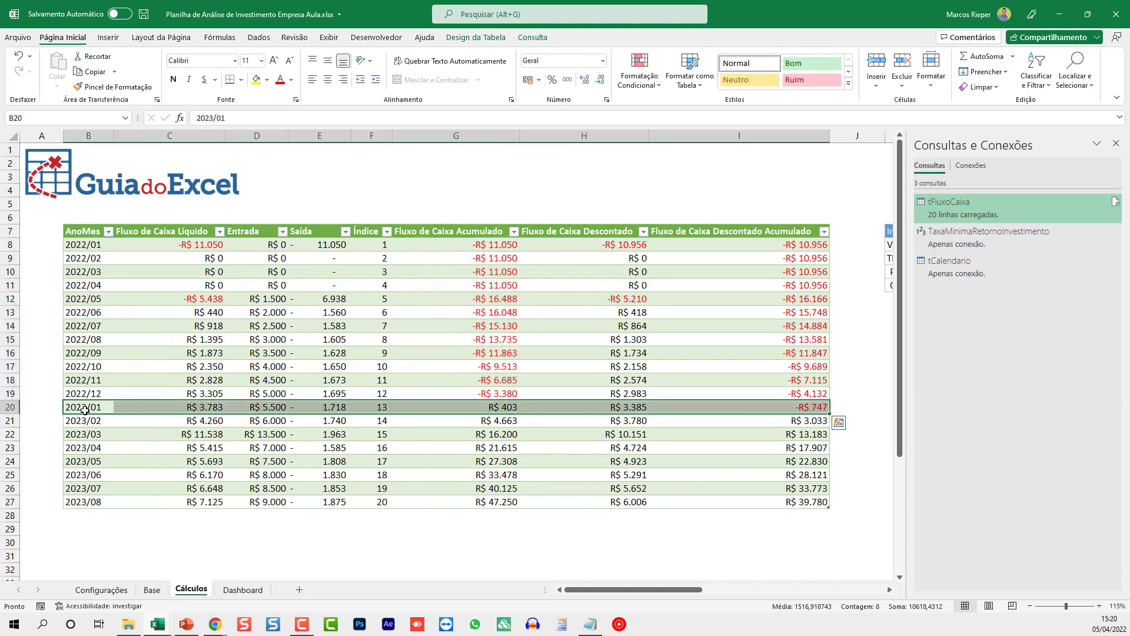
pyautogui.click(495, 406)
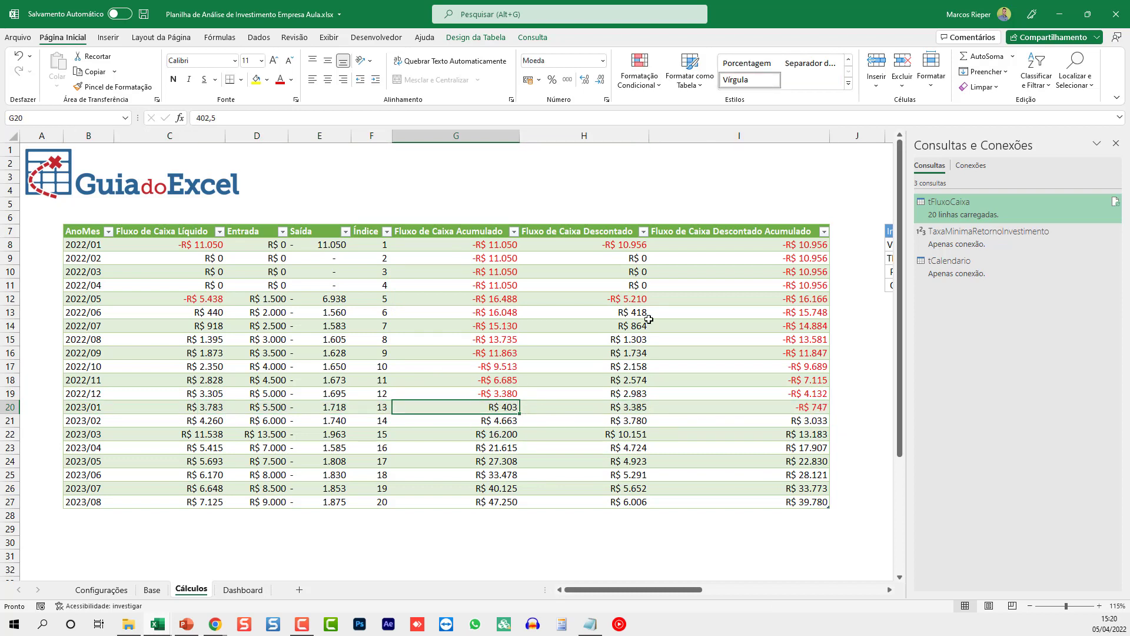
# - Examine the Fluxo de Caixa Descontado and its accumulated column, and compare the discounted 2022/05 value with that month's Fluxo de Caixa Líquido
pyautogui.moveTo(624, 243); pyautogui.dragTo(615, 431)
pyautogui.moveTo(787, 244); pyautogui.dragTo(778, 501)
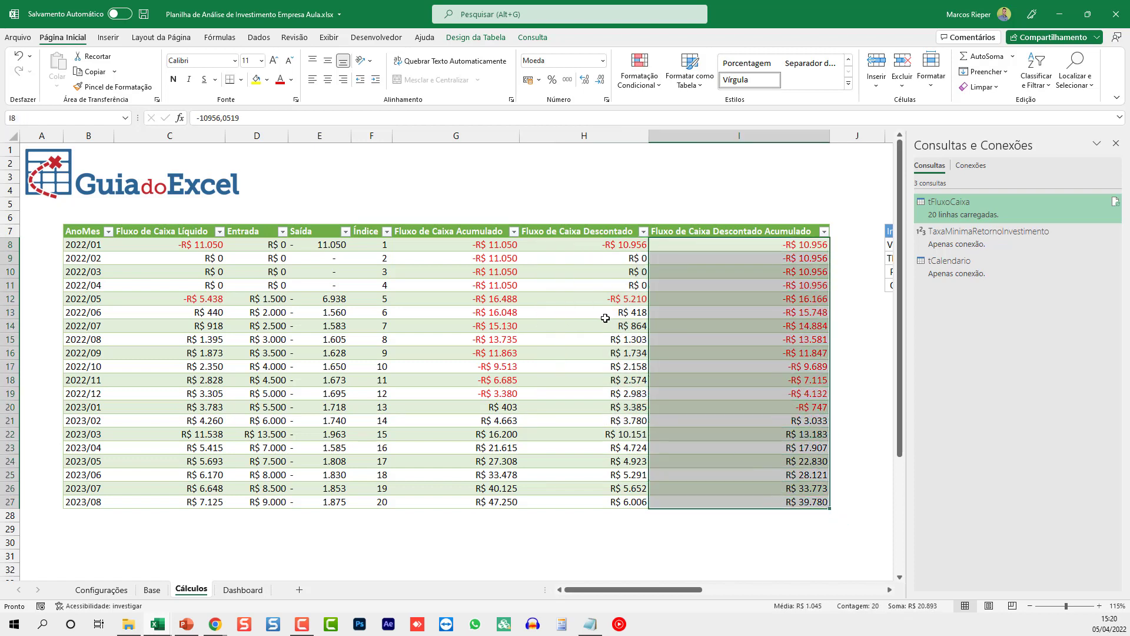
pyautogui.click(615, 298)
pyautogui.click(228, 300)
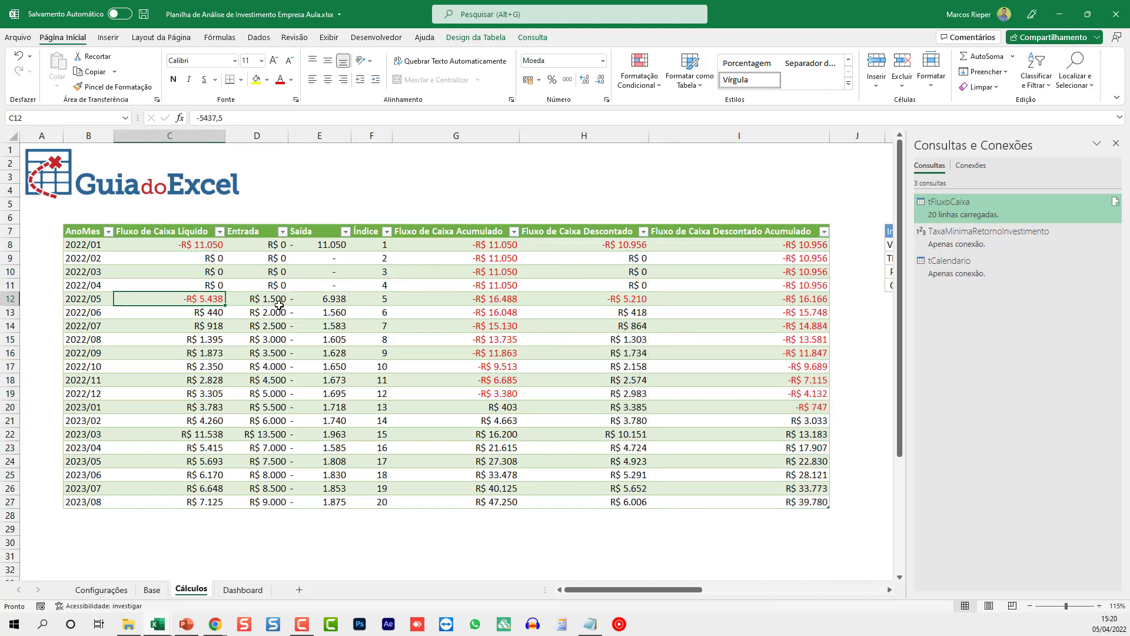
# - Compare the early months' net, accumulated and discounted cash flow values with the Entrada and Saída columns
pyautogui.click(623, 242)
pyautogui.click(185, 243)
pyautogui.click(787, 255)
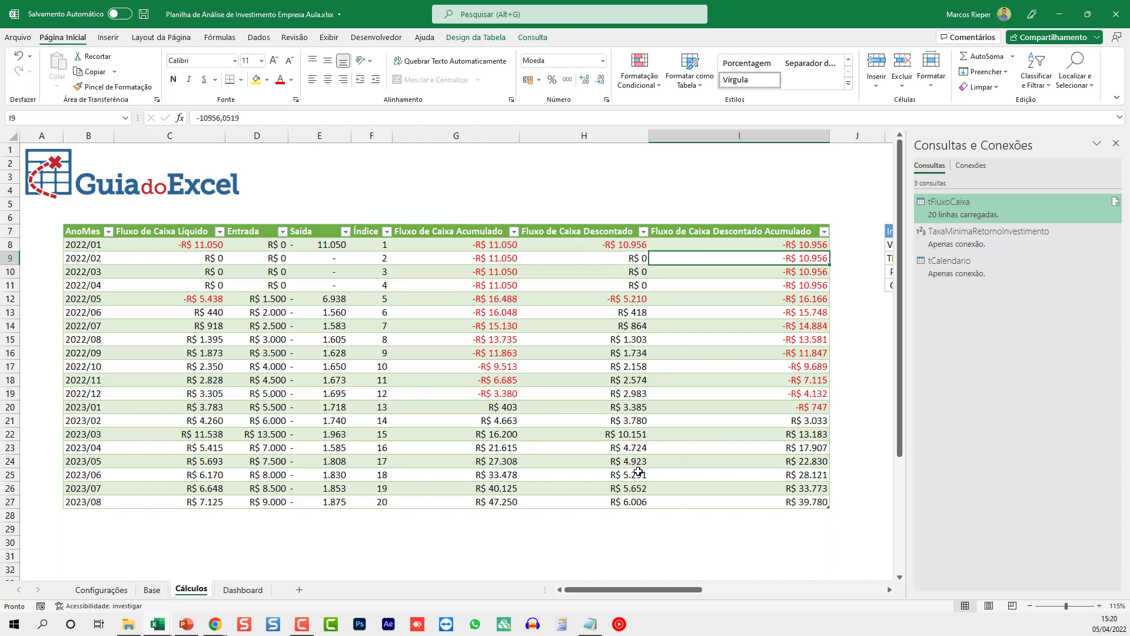
pyautogui.click(493, 259)
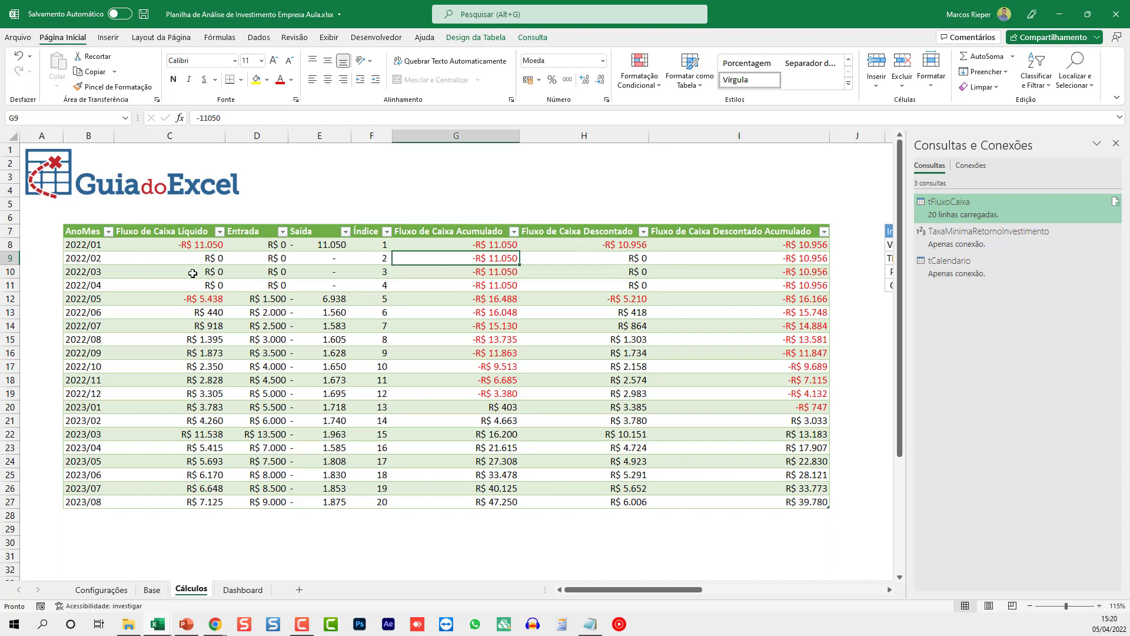
pyautogui.moveTo(276, 257); pyautogui.dragTo(272, 394)
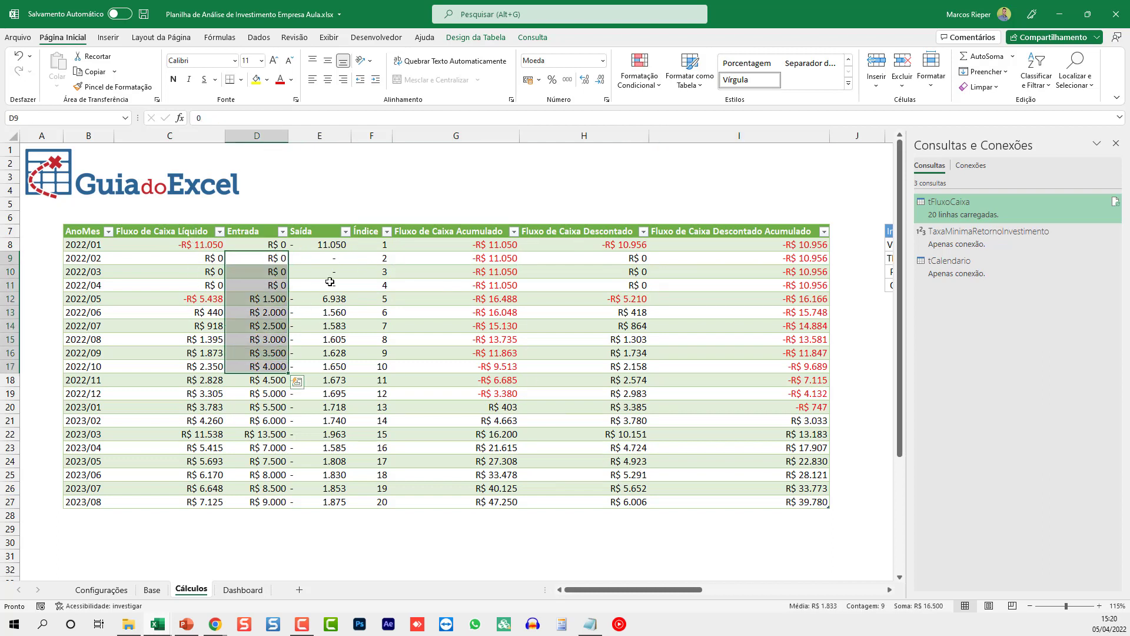
pyautogui.moveTo(328, 285); pyautogui.dragTo(328, 353)
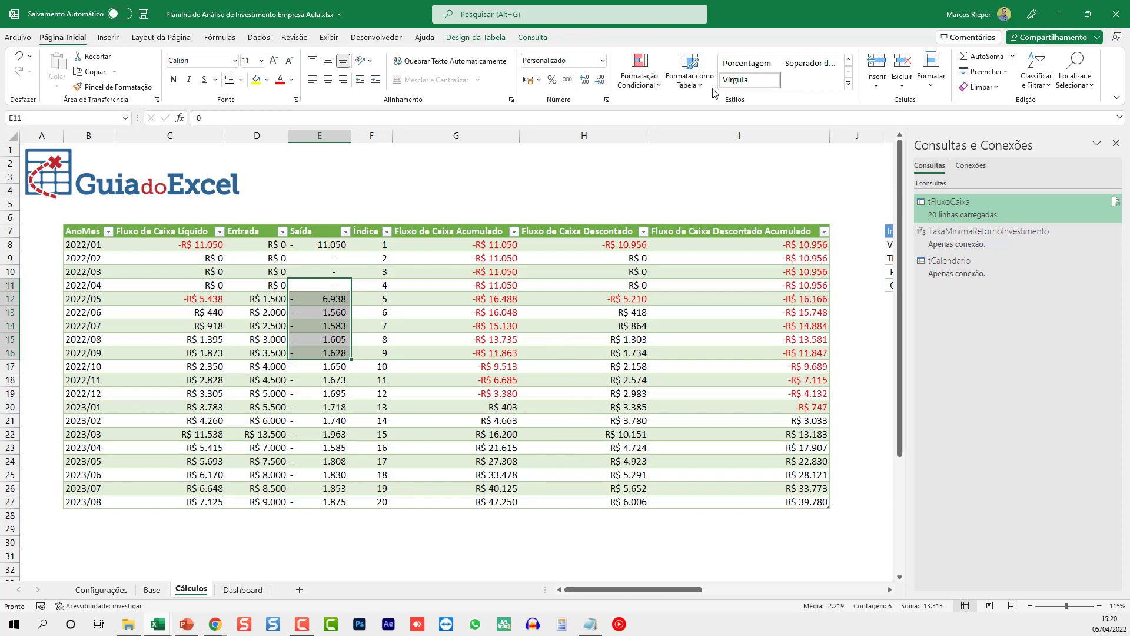
# - Apply the blue banded table style to the tFluxoCaixa_2 table
pyautogui.click(479, 38)
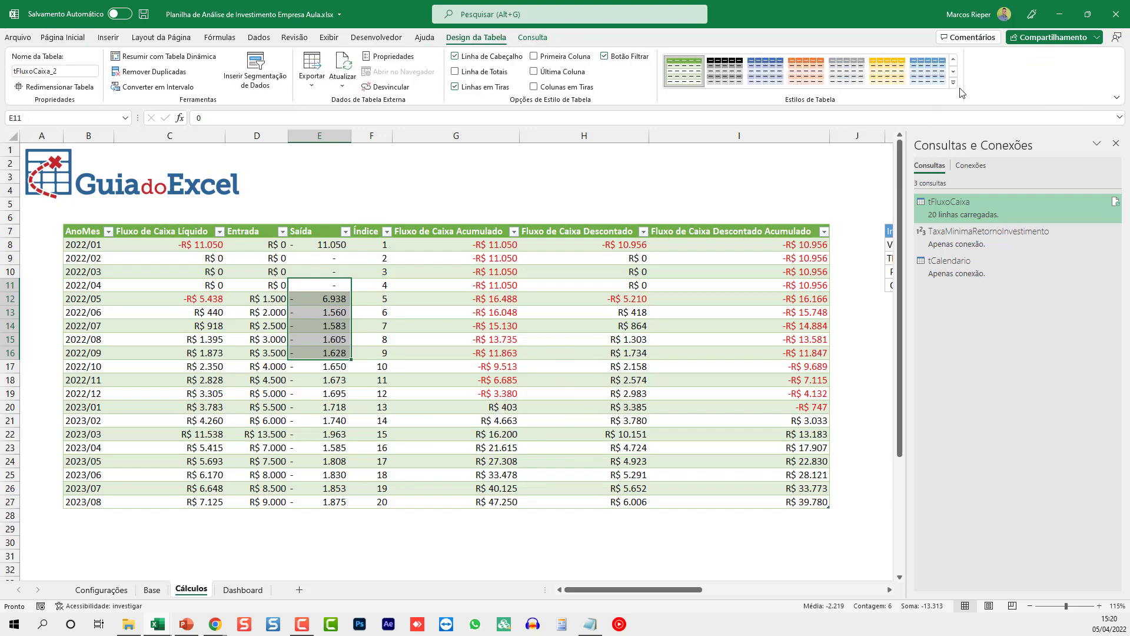
pyautogui.click(954, 83)
pyautogui.click(927, 118)
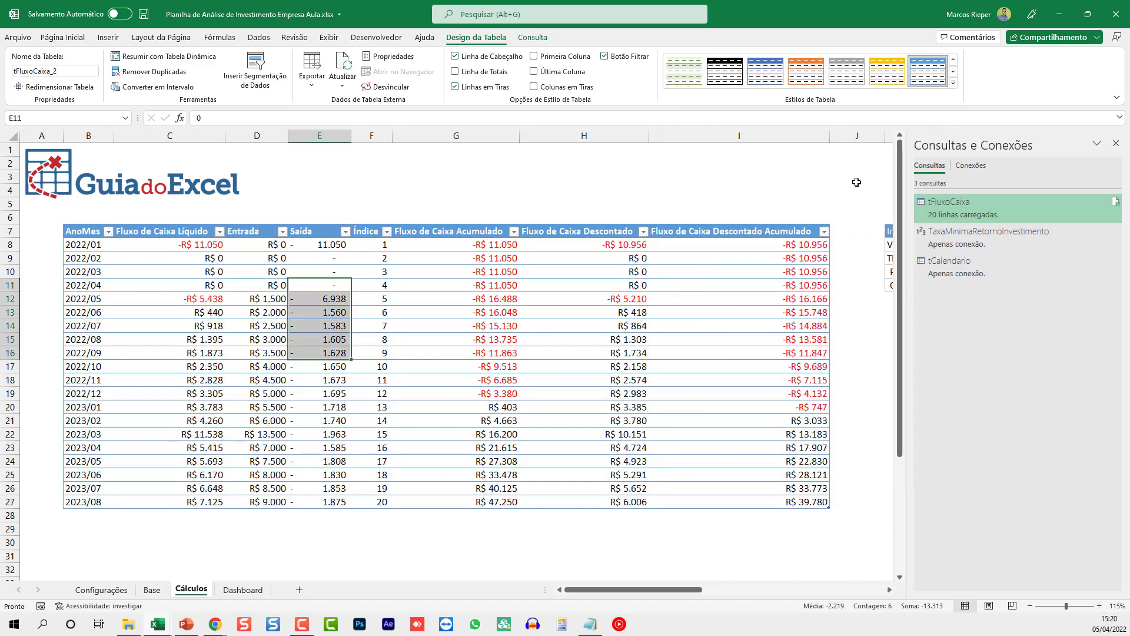
pyautogui.click(630, 312)
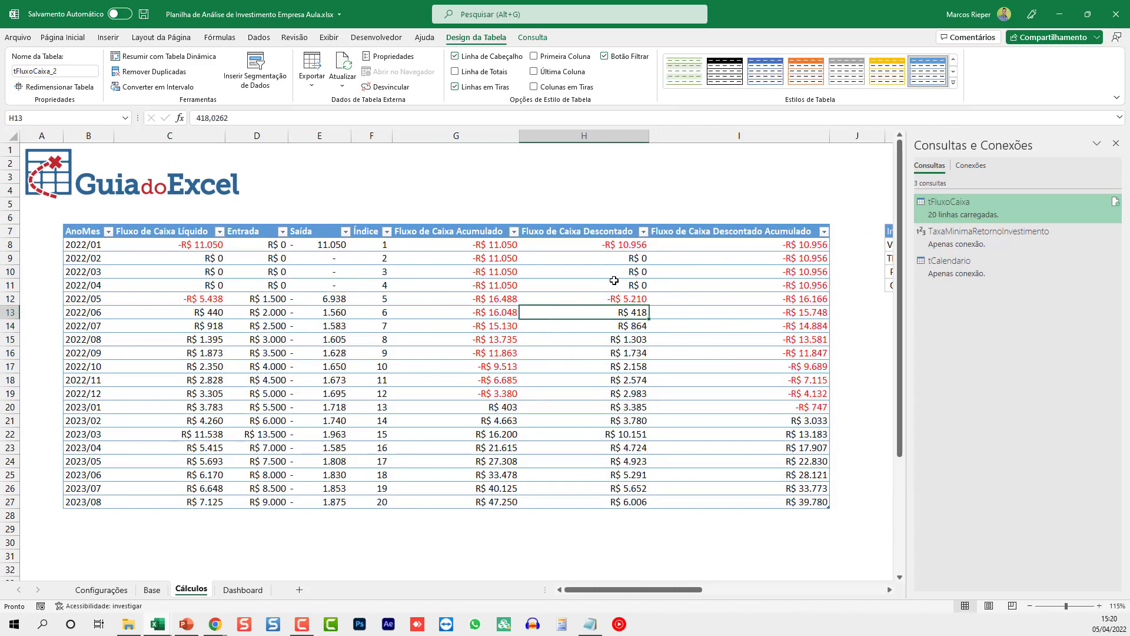
pyautogui.press('Right')
pyautogui.press('Right')
pyautogui.press('Right')
pyautogui.press('Right')
pyautogui.press('Right')
pyautogui.press('Right')
pyautogui.press('Right')
pyautogui.press('Right')
pyautogui.press('Right')
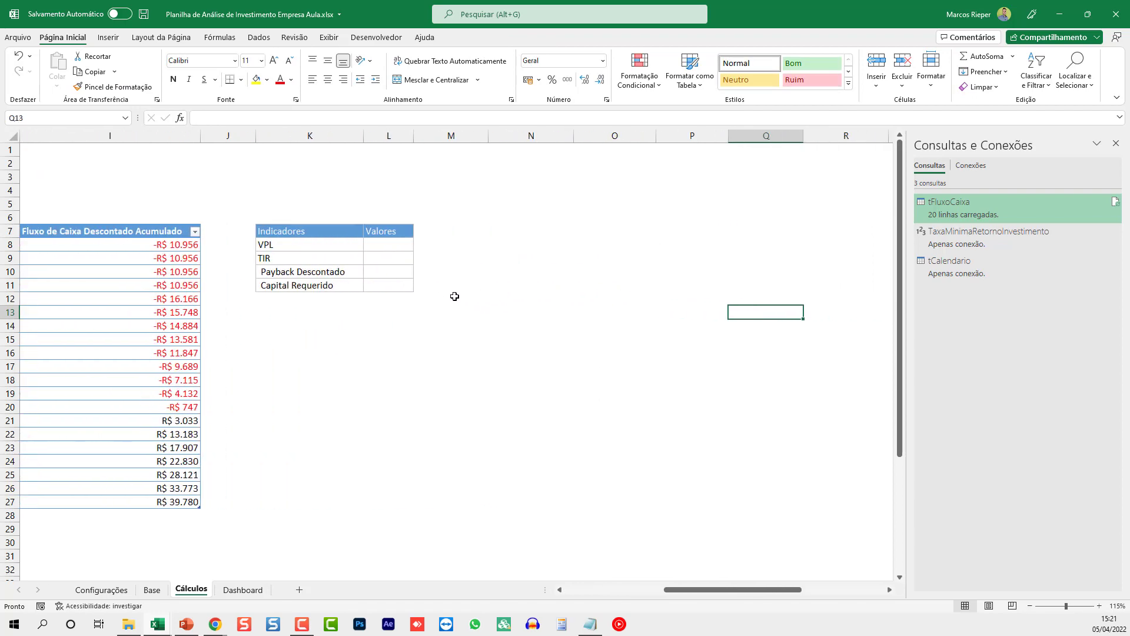
pyautogui.click(395, 252)
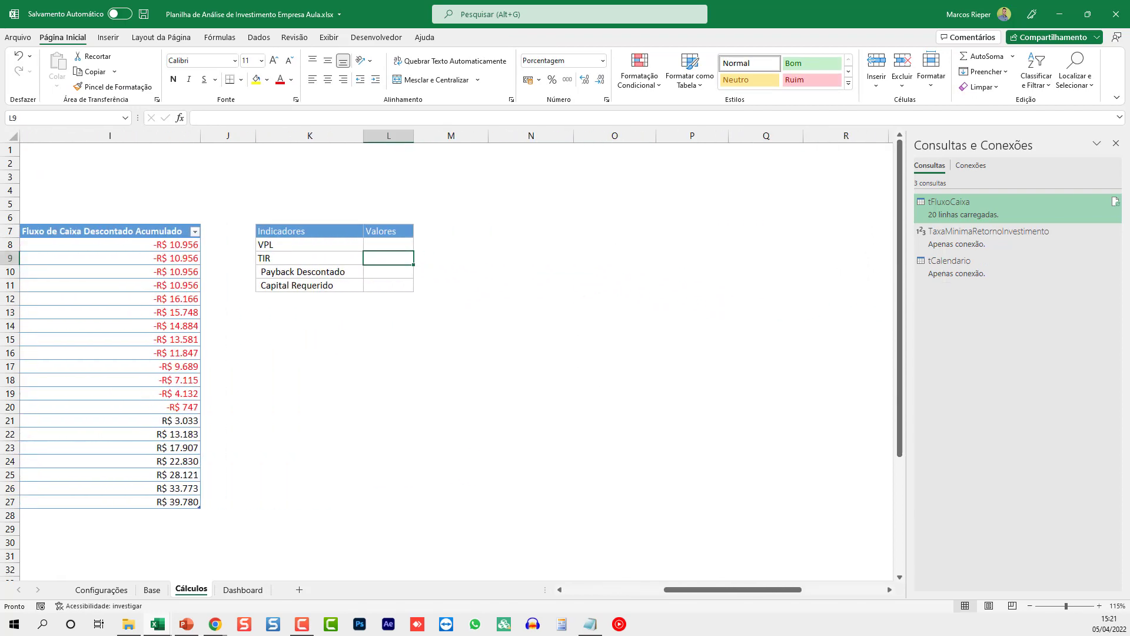
pyautogui.press('Up')
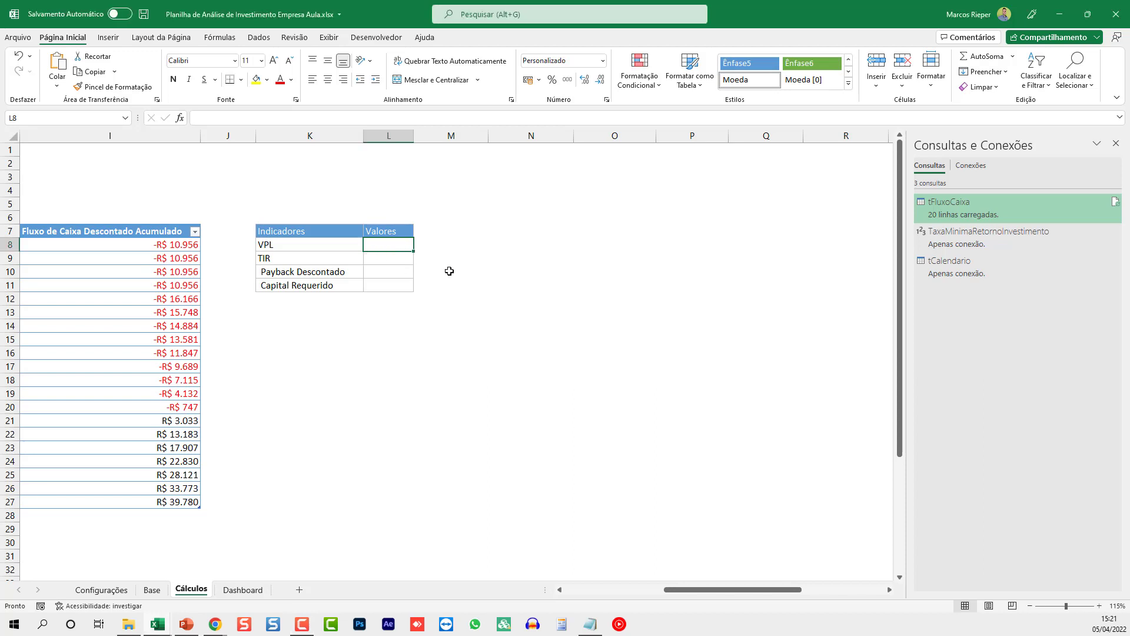
pyautogui.scroll(3, 449, 271)
pyautogui.press('Left')
pyautogui.press('Left')
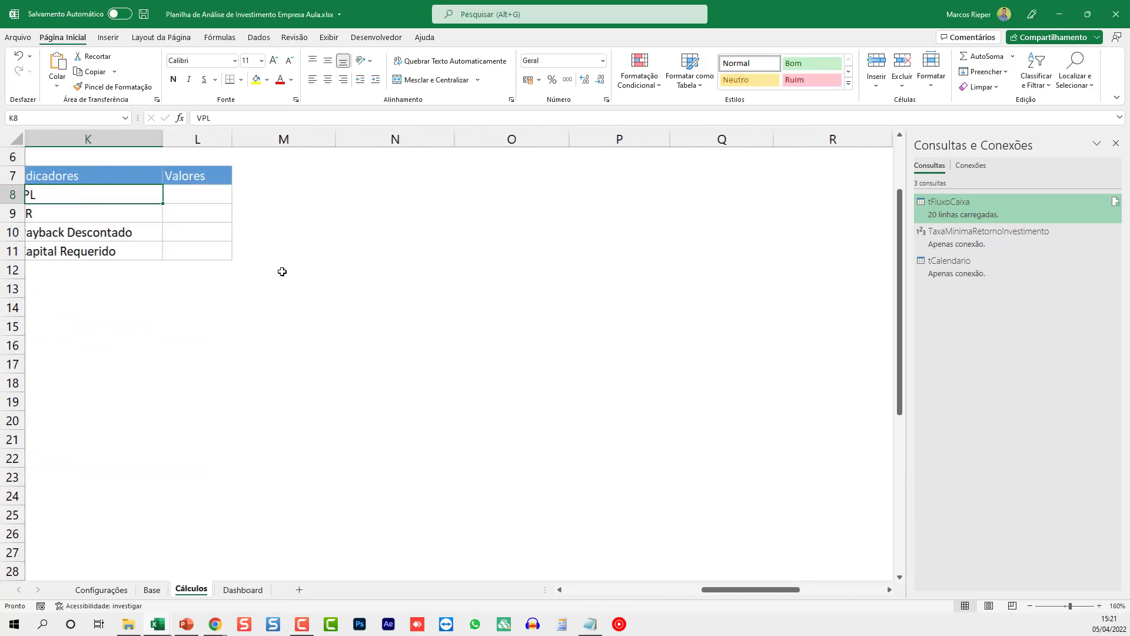
pyautogui.press('Right')
pyautogui.press('Right')
pyautogui.press('Up')
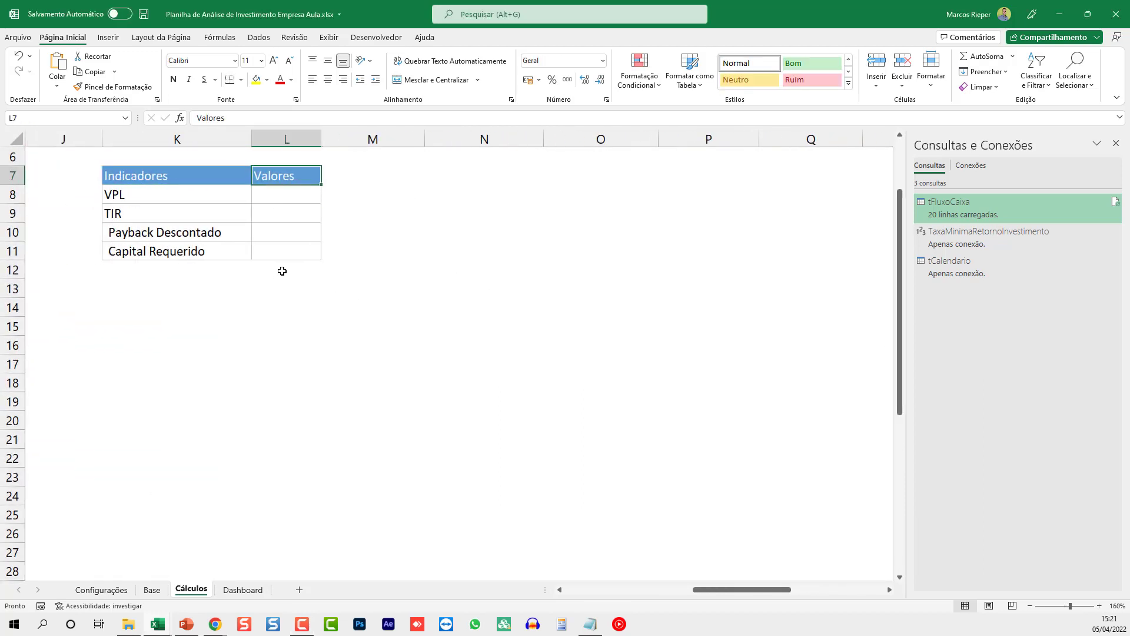
pyautogui.press('Up')
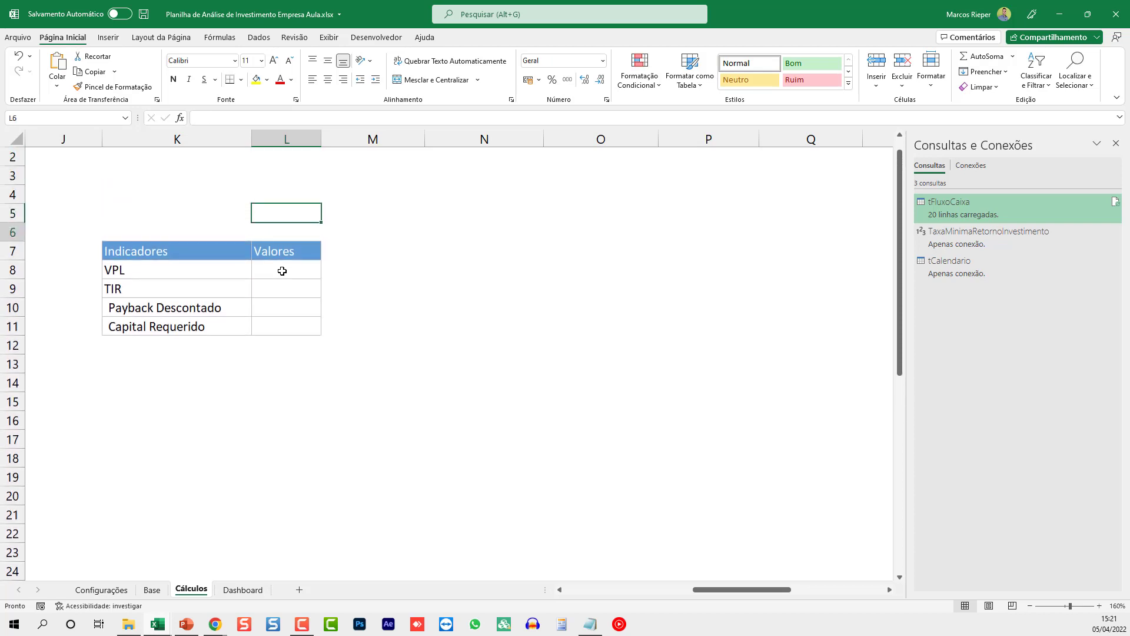
pyautogui.press('Down')
pyautogui.press('Down')
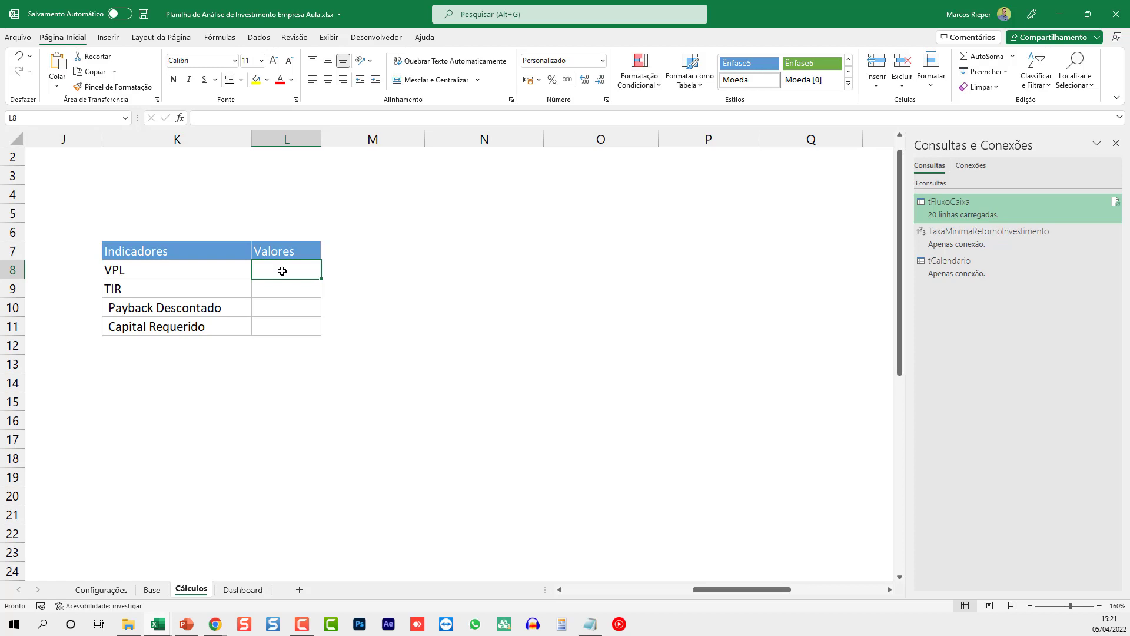
pyautogui.write('=VPL')
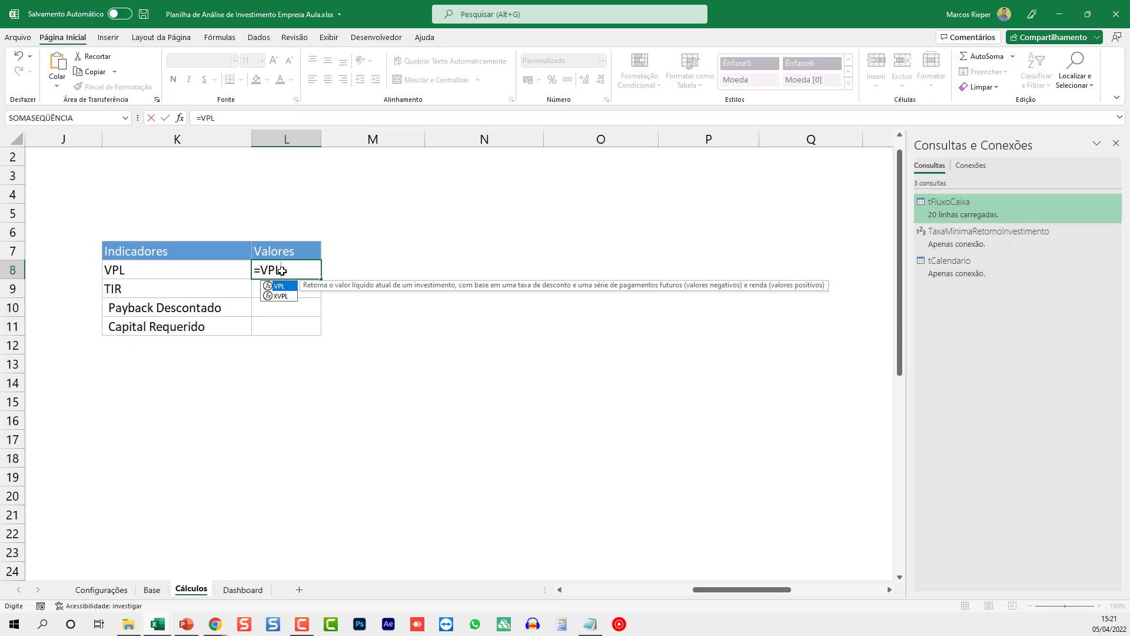
pyautogui.write('(')
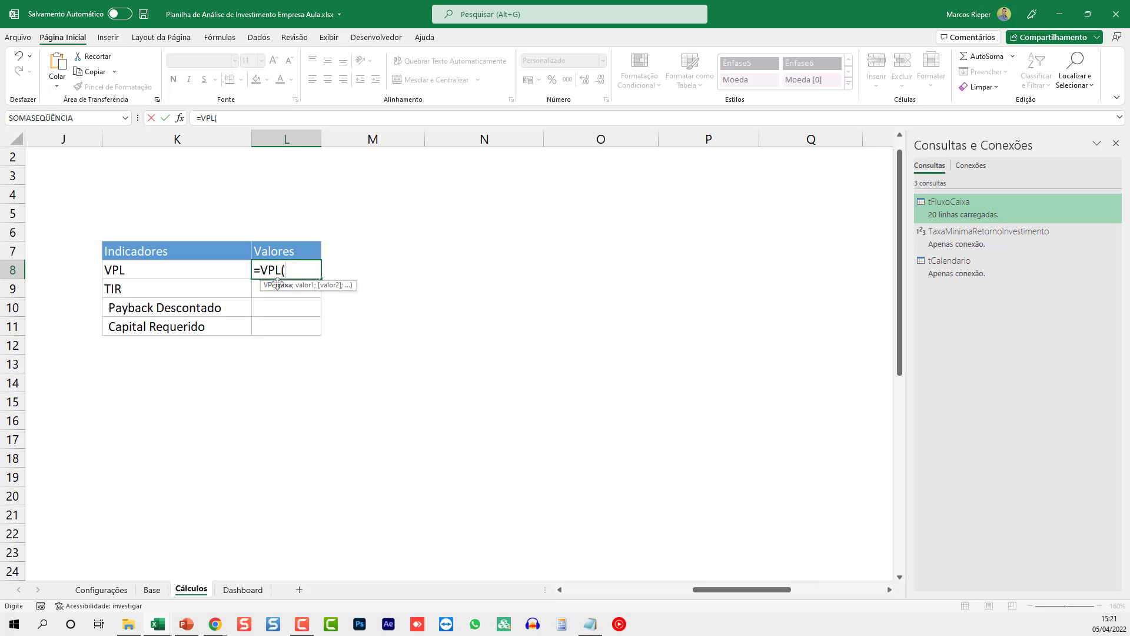
pyautogui.click(100, 589)
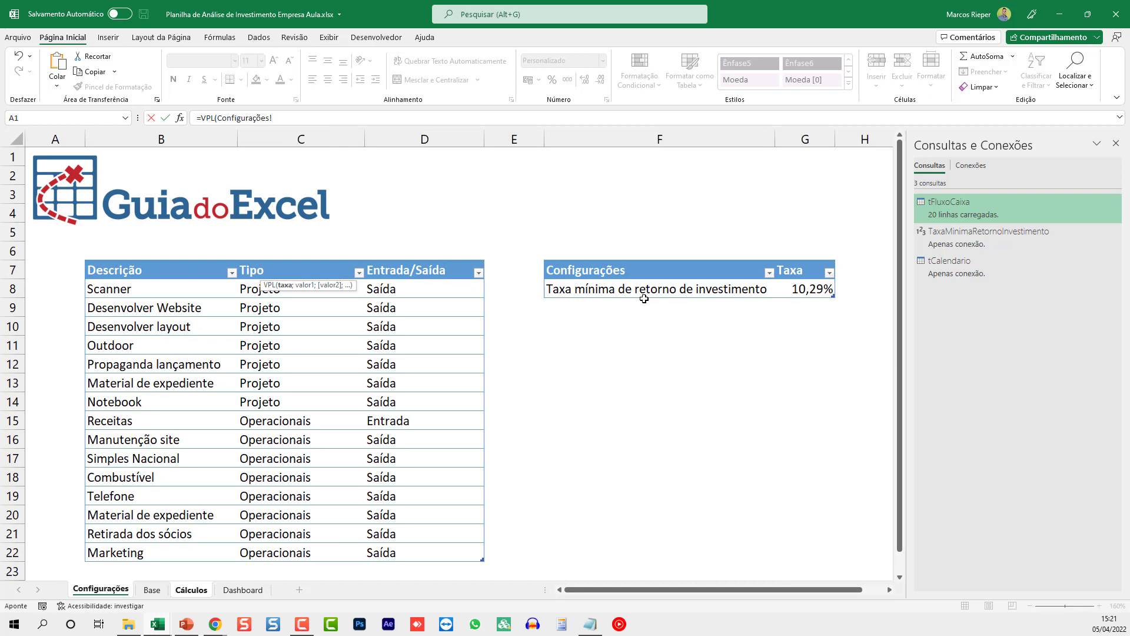
pyautogui.click(819, 291)
pyautogui.click(322, 113)
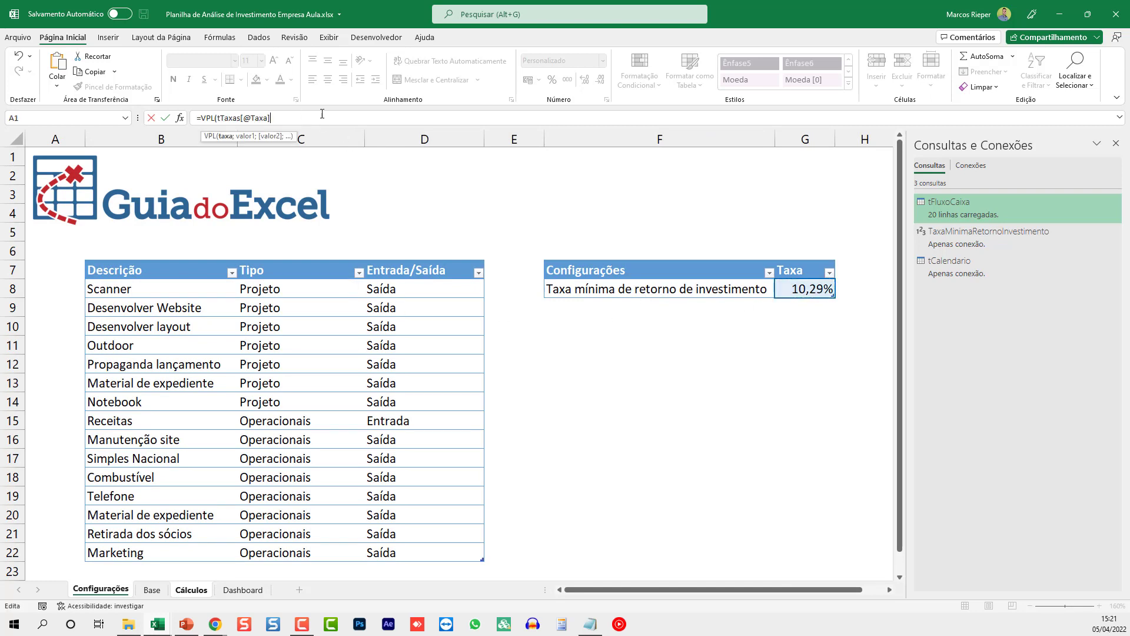
pyautogui.write('/12;')
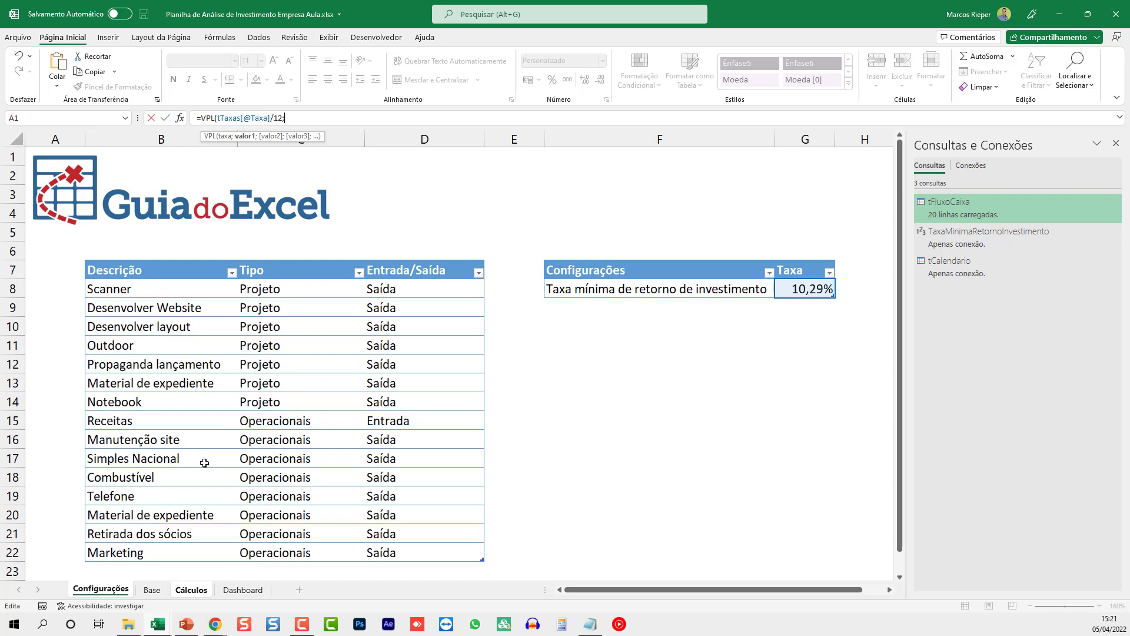
# - Complete the VPL formula with the whole tFluxoCaixa_2[Fluxo de Caixa Líquido] column as its values
pyautogui.click(199, 592)
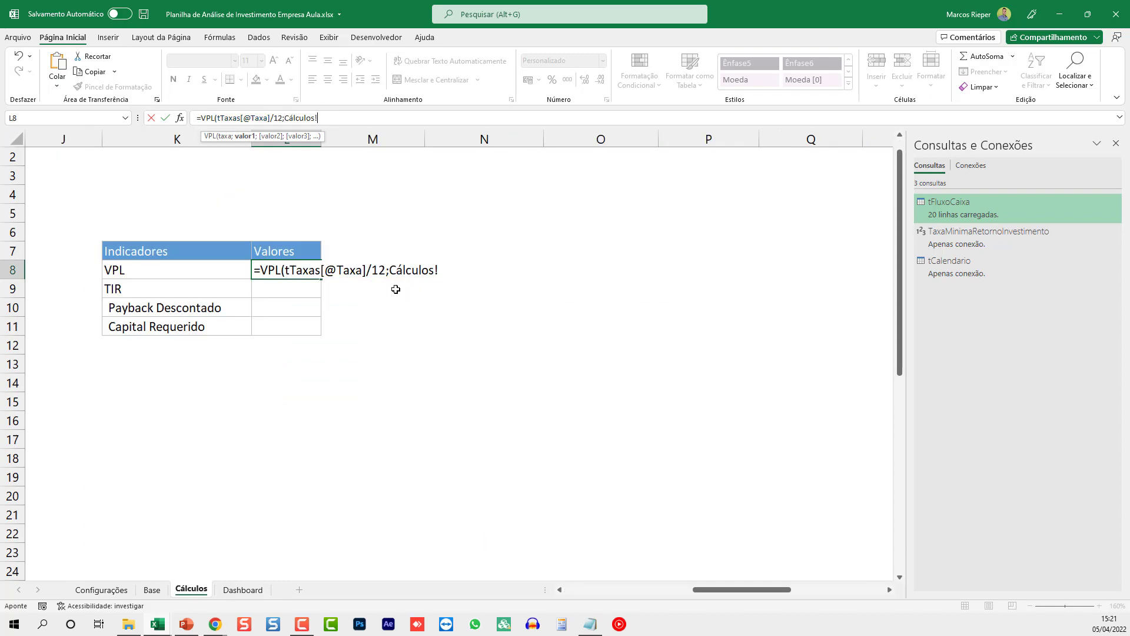
pyautogui.hotkey('ctrl', 'shift', 'Left')
pyautogui.press('BackSpace')
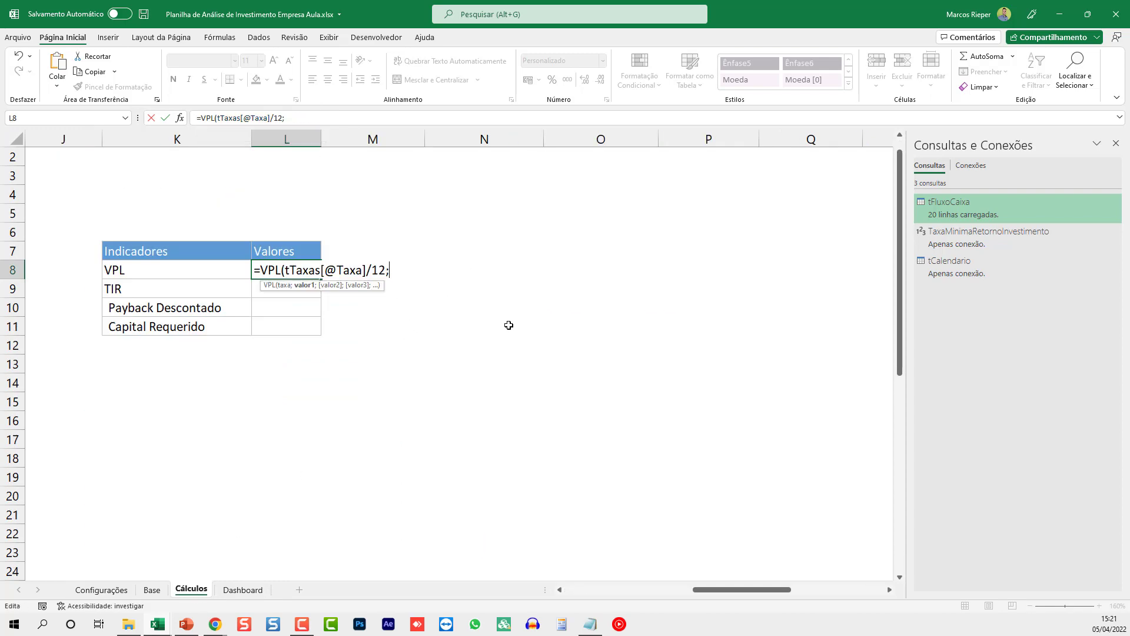
pyautogui.moveTo(708, 594); pyautogui.dragTo(576, 596)
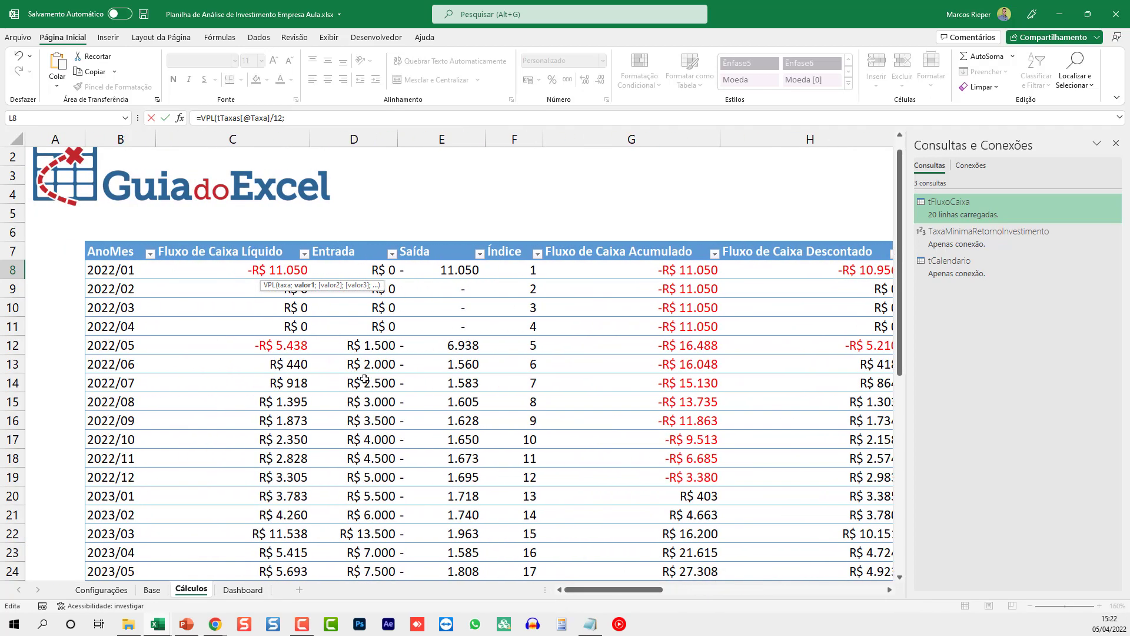
pyautogui.moveTo(226, 271); pyautogui.dragTo(220, 427)
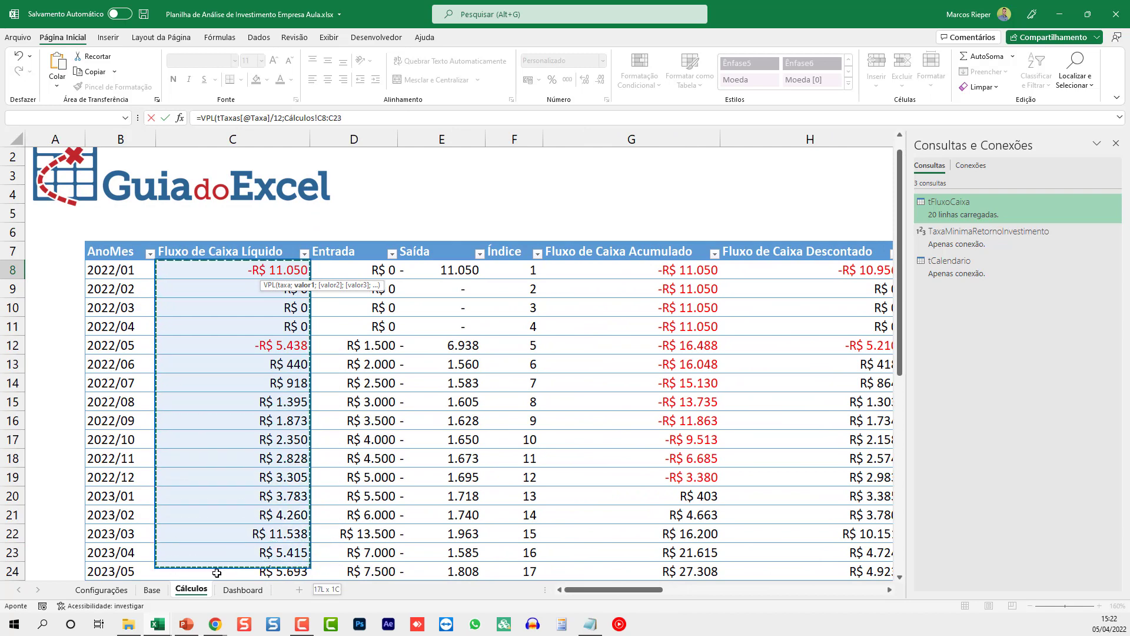
pyautogui.moveTo(217, 573); pyautogui.dragTo(216, 560)
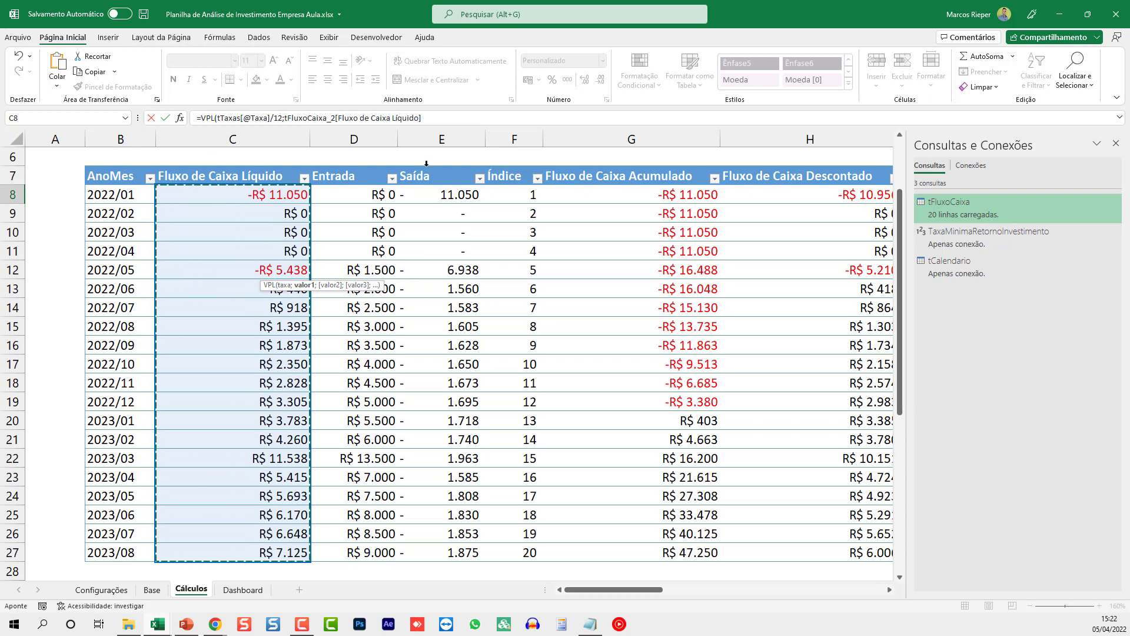
pyautogui.click(448, 120)
pyautogui.write(')')
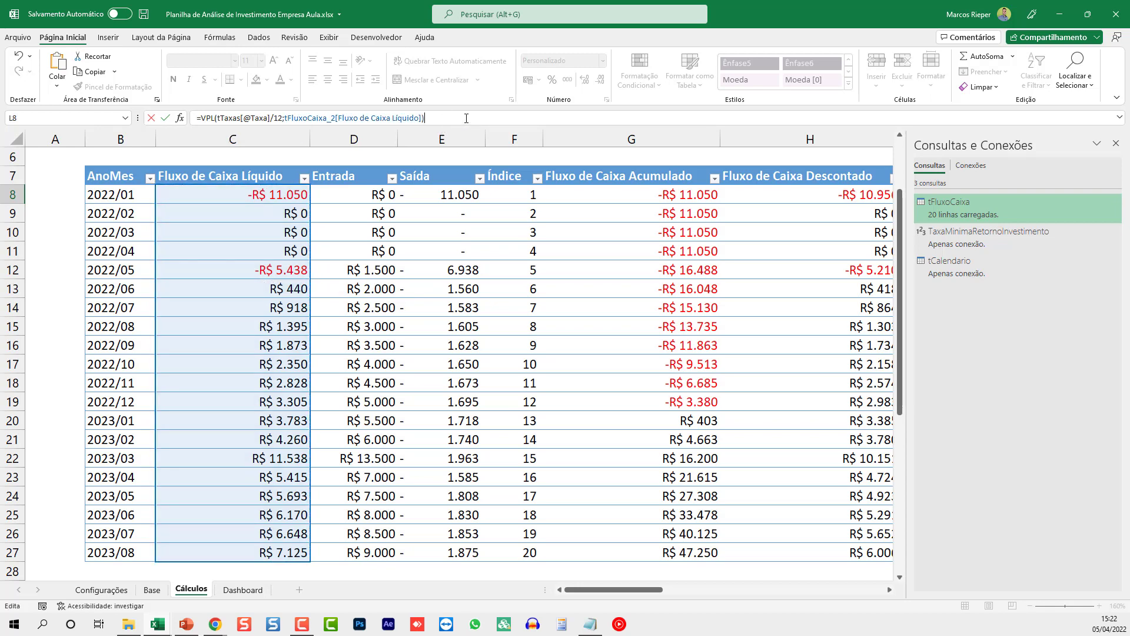
pyautogui.hotkey('ctrl', 'Return')
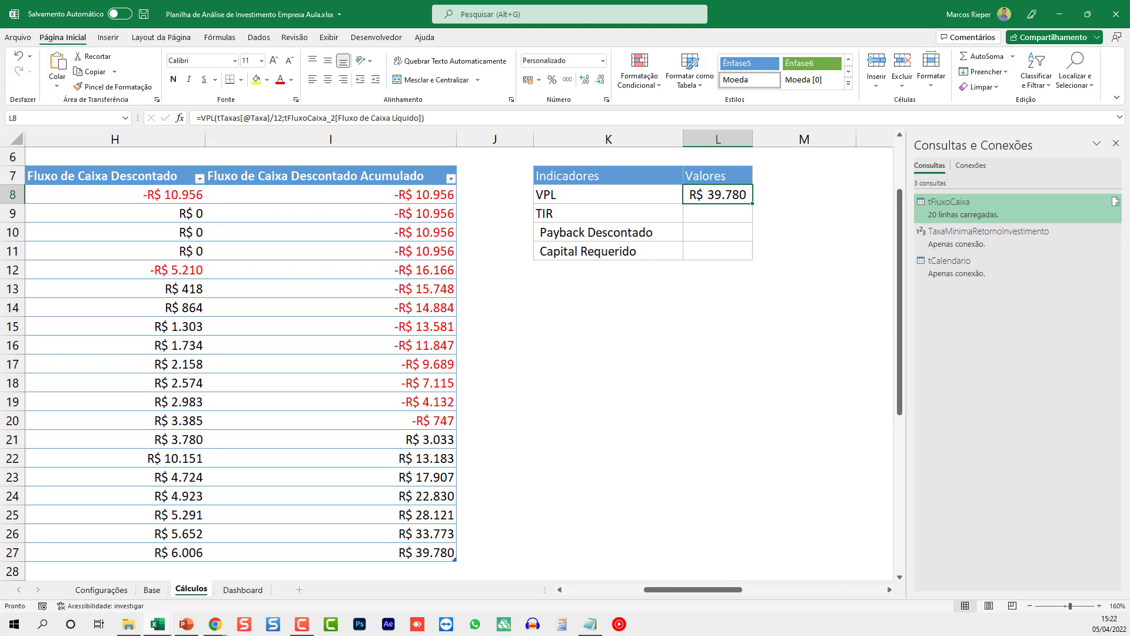
# - Review the VPL result and its formula alongside the remaining indicators in the Indicadores table
pyautogui.click(725, 198)
pyautogui.click(713, 213)
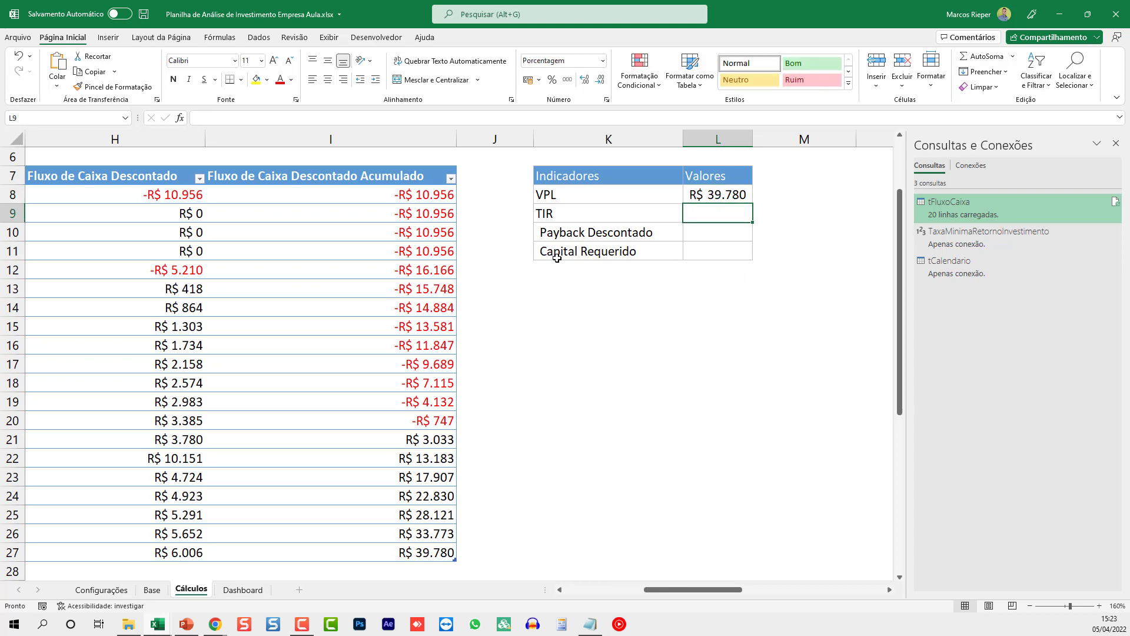
pyautogui.click(720, 199)
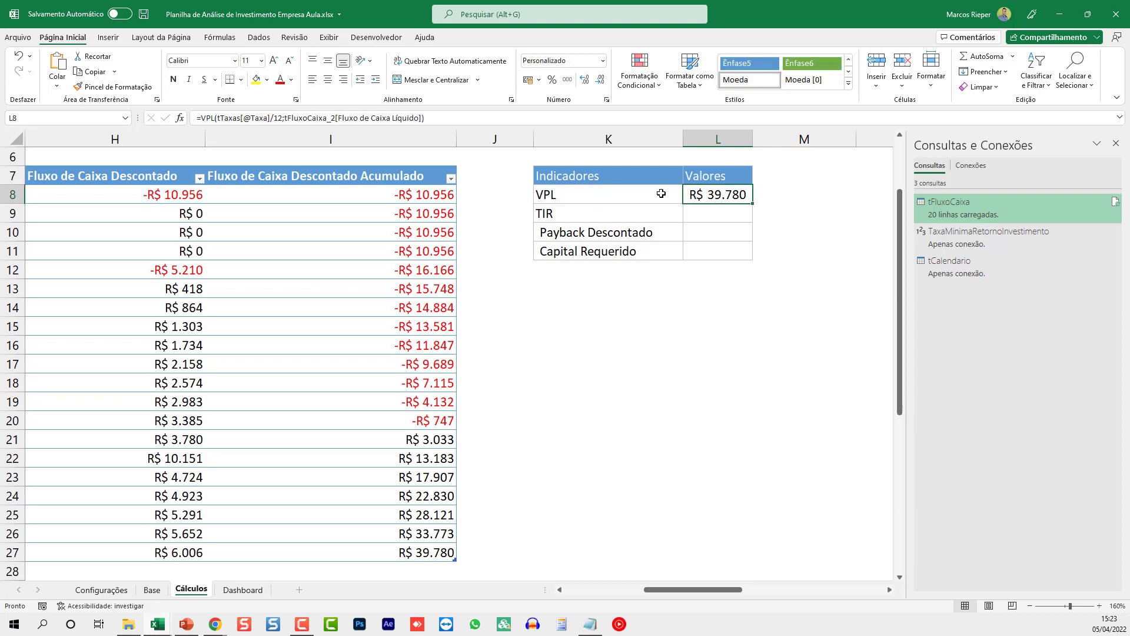
pyautogui.click(564, 254)
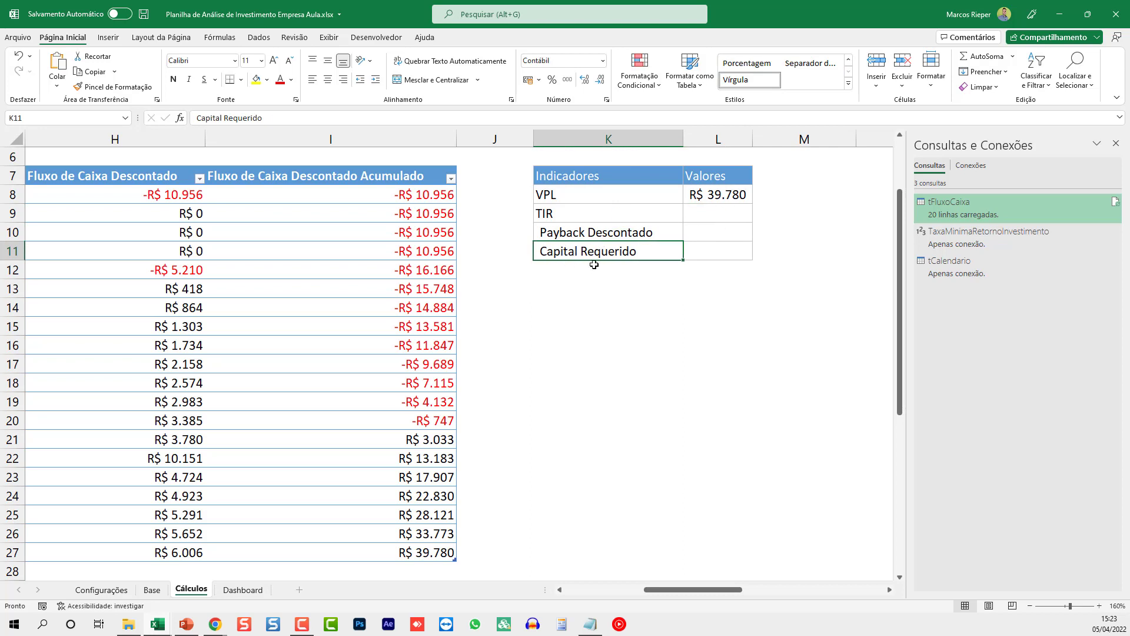
# - Calculate the TIR indicator in L9 with =TIR(tFluxoCaixa_2[Fluxo de Caixa Líquido])
pyautogui.click(722, 212)
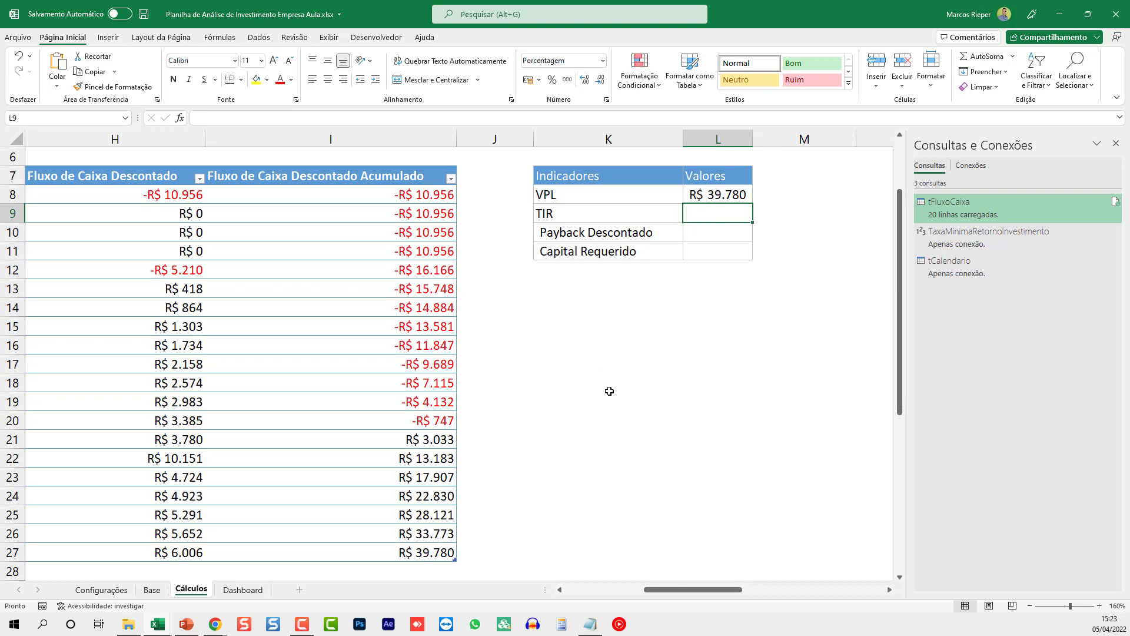
pyautogui.write('=tir')
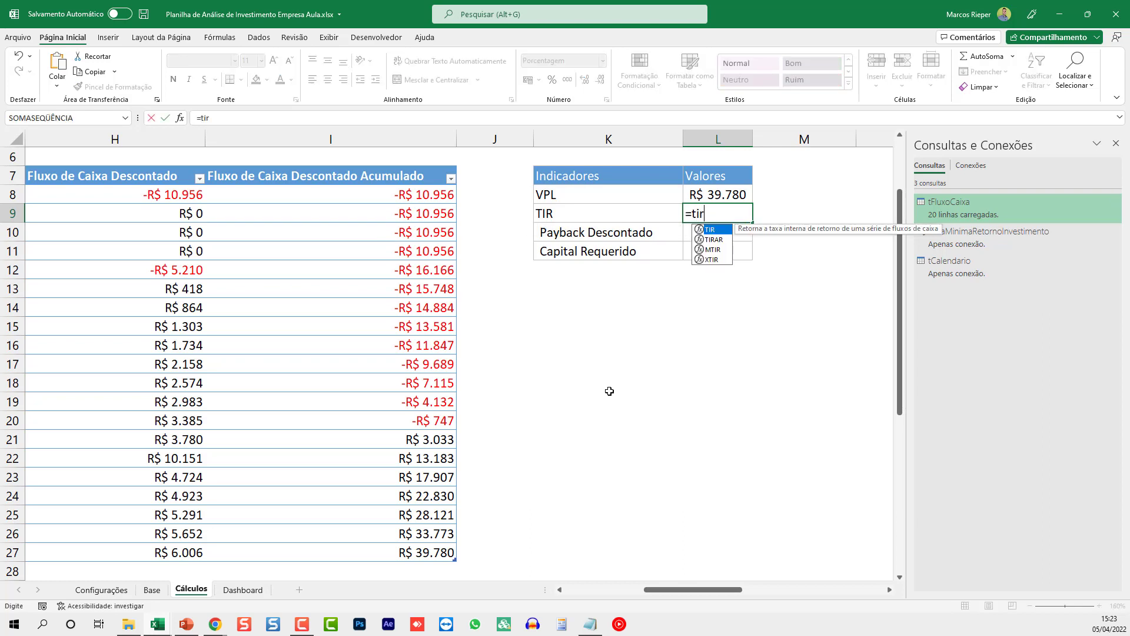
pyautogui.press('BackSpace')
pyautogui.press('BackSpace')
pyautogui.write('TIR(')
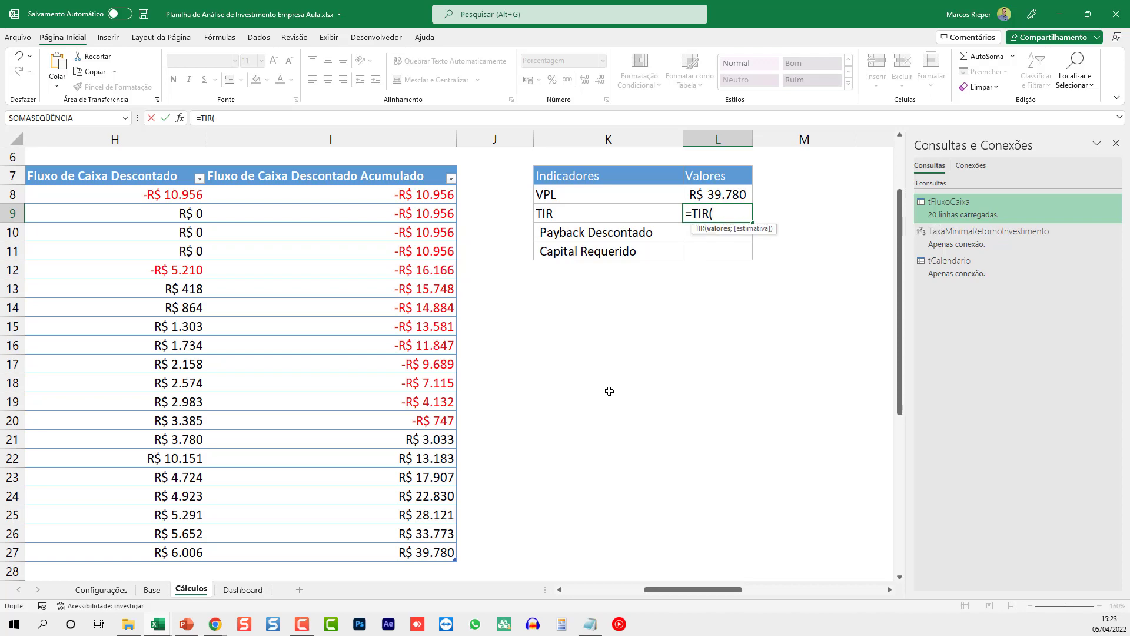
pyautogui.press('Home')
pyautogui.press('Right')
pyautogui.press('Up')
pyautogui.press('Right')
pyautogui.press('Right')
pyautogui.press('Up')
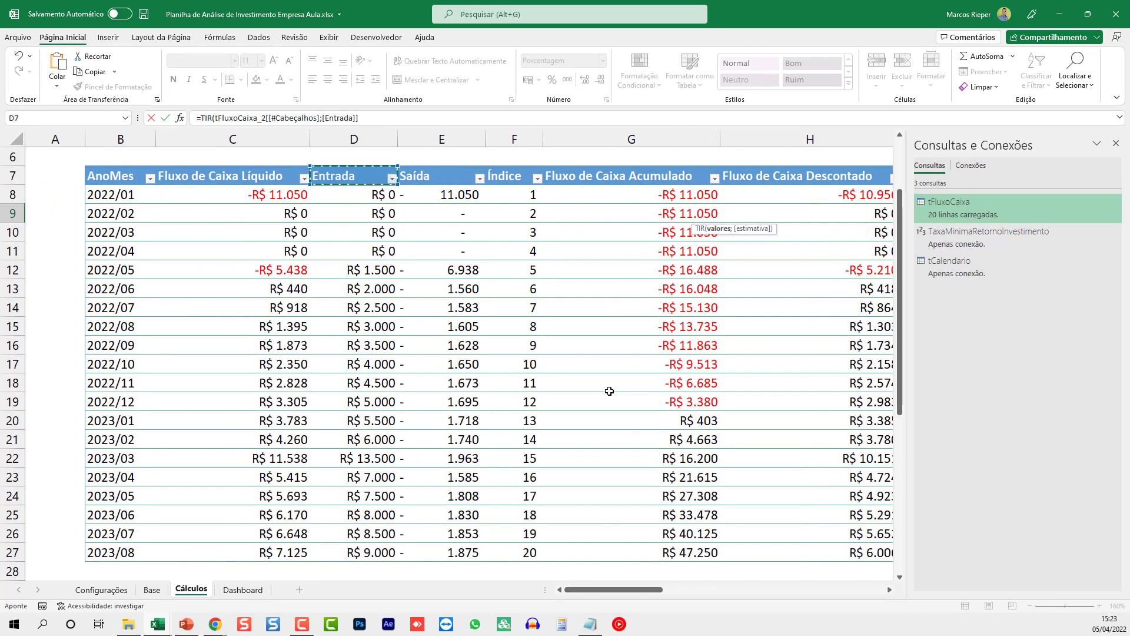
pyautogui.press('Left')
pyautogui.press('Up')
pyautogui.press('Down')
pyautogui.press('Down')
pyautogui.hotkey('ctrl', 'shift', 'Down')
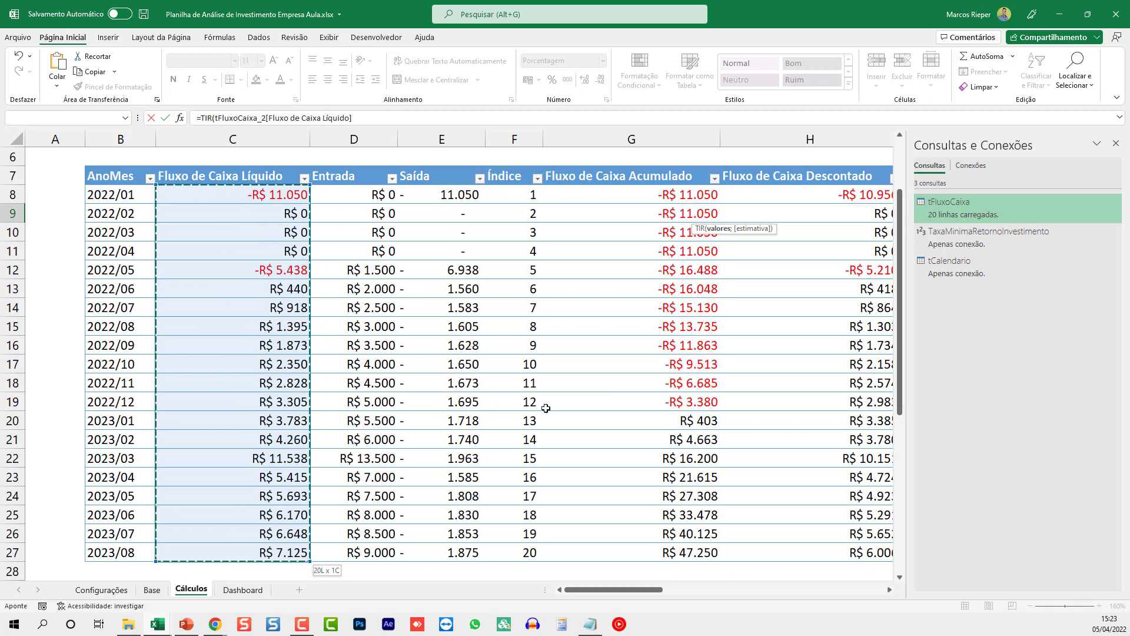
pyautogui.write(')')
pyautogui.press('Return')
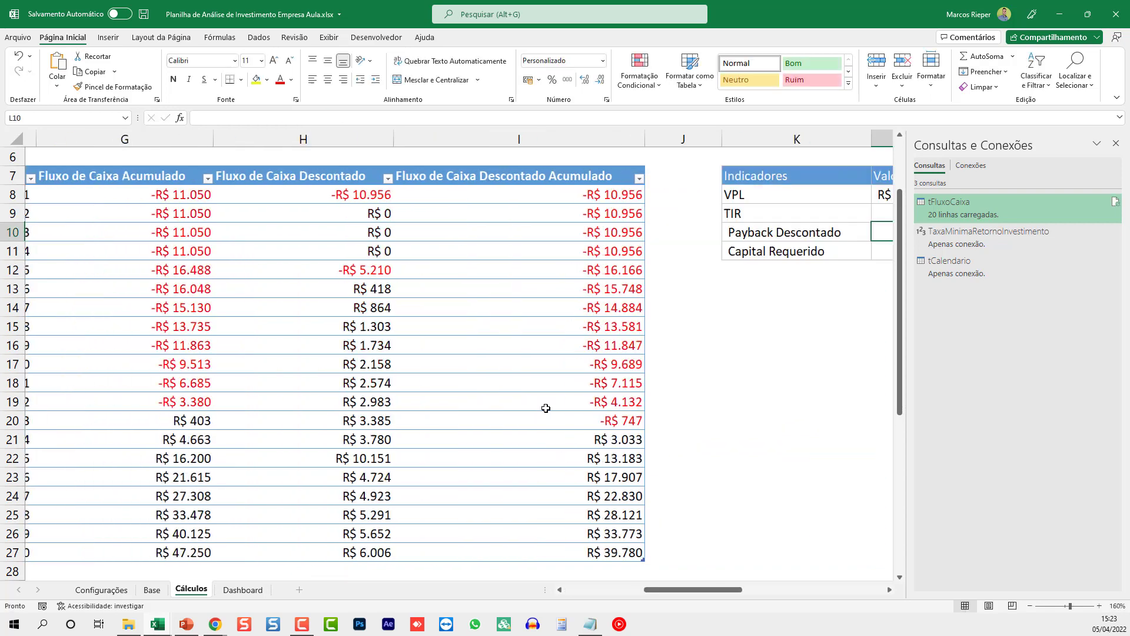
# - Review the TIR result and its formula in the Indicadores table
pyautogui.press('Up')
pyautogui.press('Right')
pyautogui.press('Left')
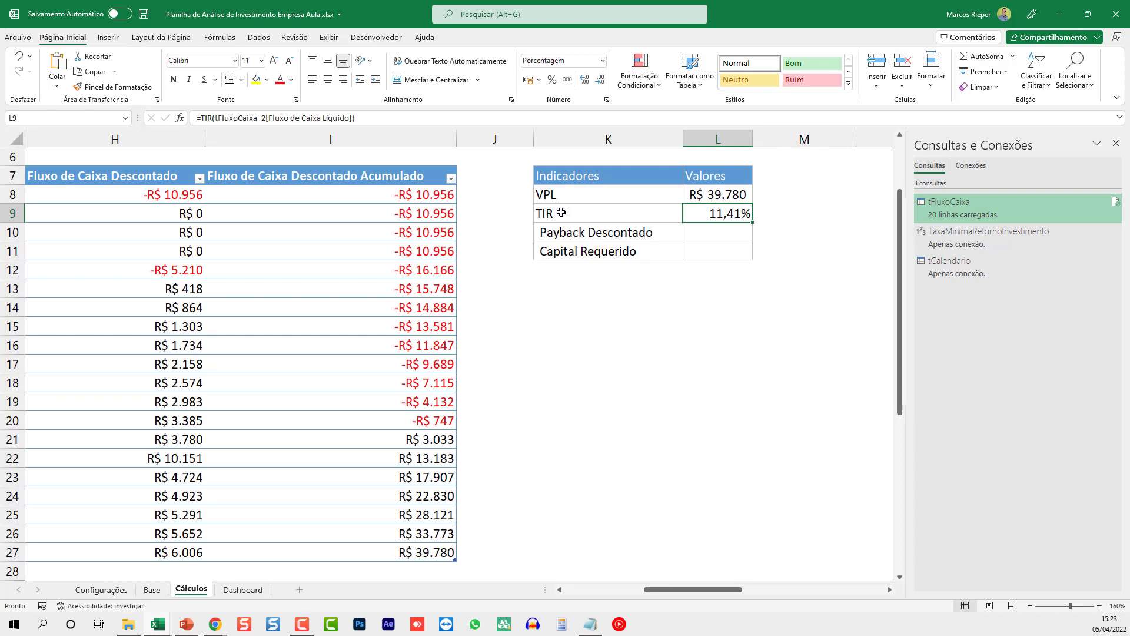
# - Compare the months with negative balances in the Fluxo de Caixa Acumulado and Fluxo de Caixa Descontado Acumulado columns for the Payback Descontado indicator
pyautogui.click(705, 237)
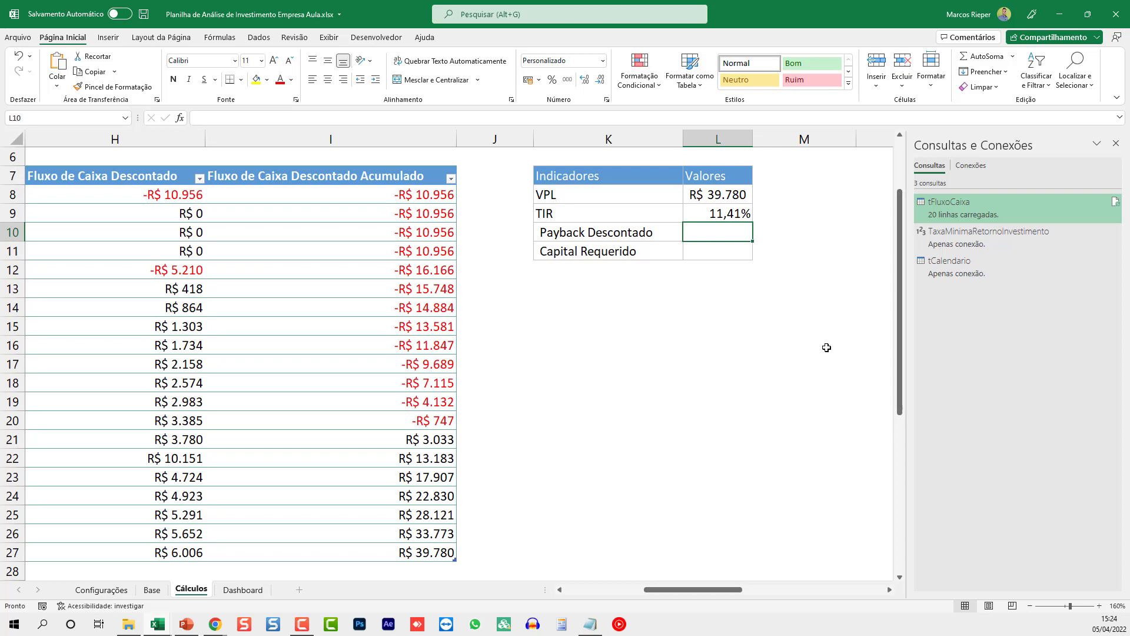
pyautogui.moveTo(734, 586); pyautogui.dragTo(658, 594)
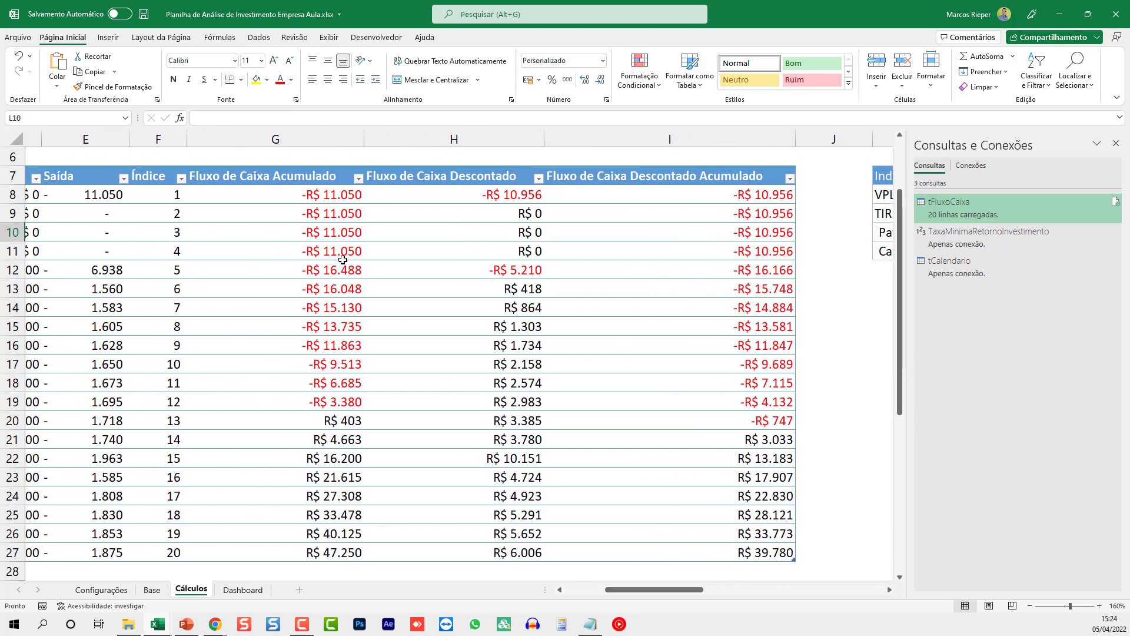
pyautogui.moveTo(344, 410); pyautogui.dragTo(306, 194)
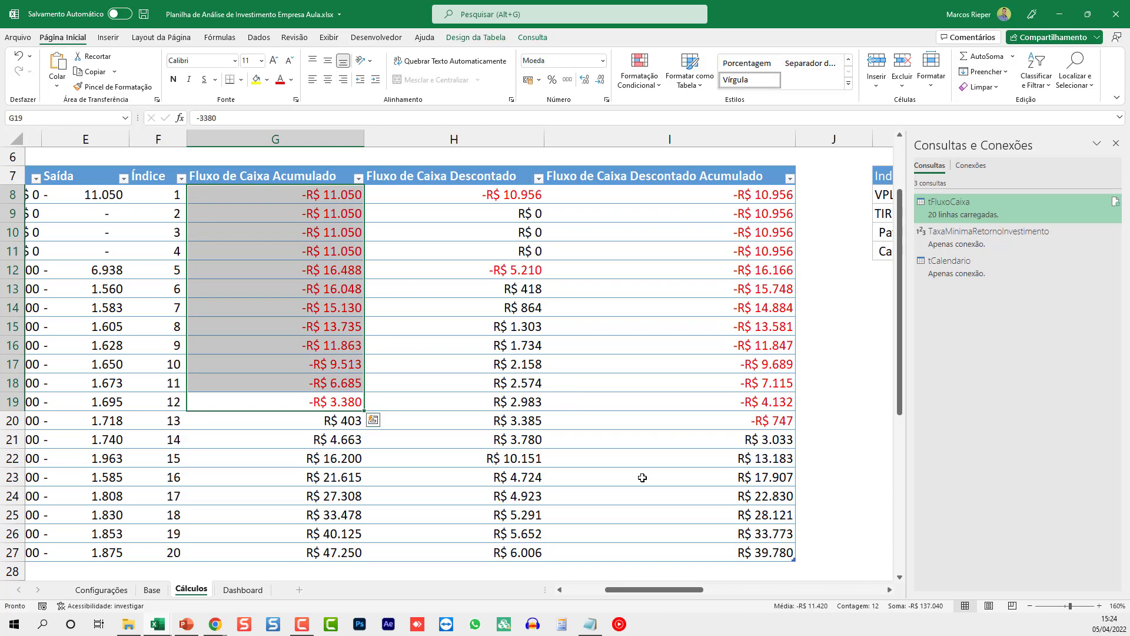
pyautogui.moveTo(680, 594); pyautogui.dragTo(665, 594)
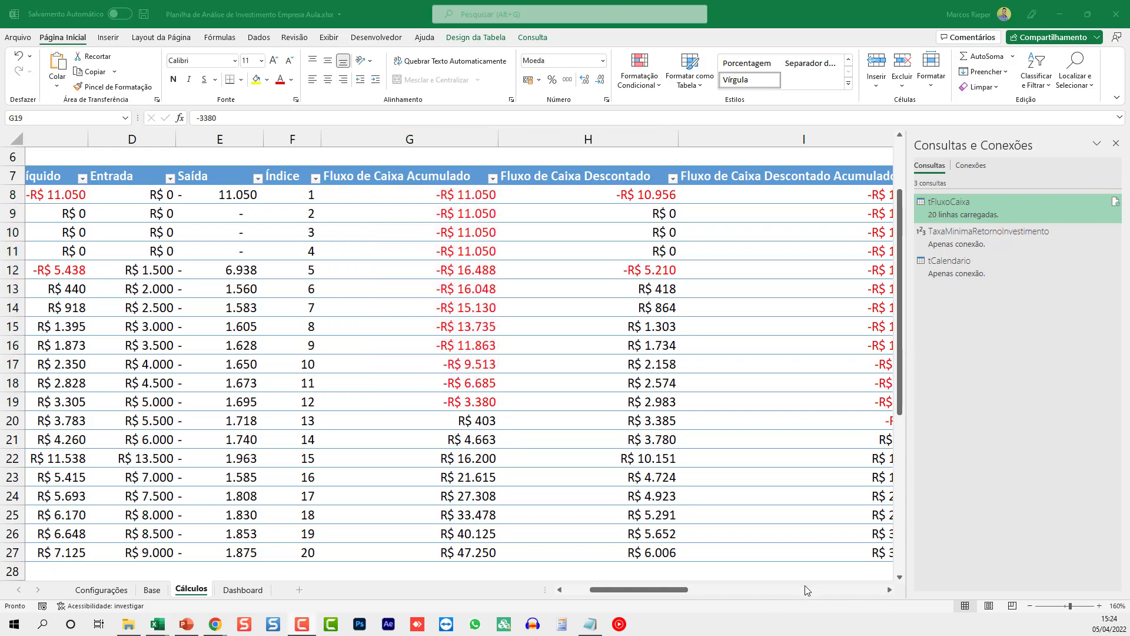
pyautogui.moveTo(657, 596); pyautogui.dragTo(717, 595)
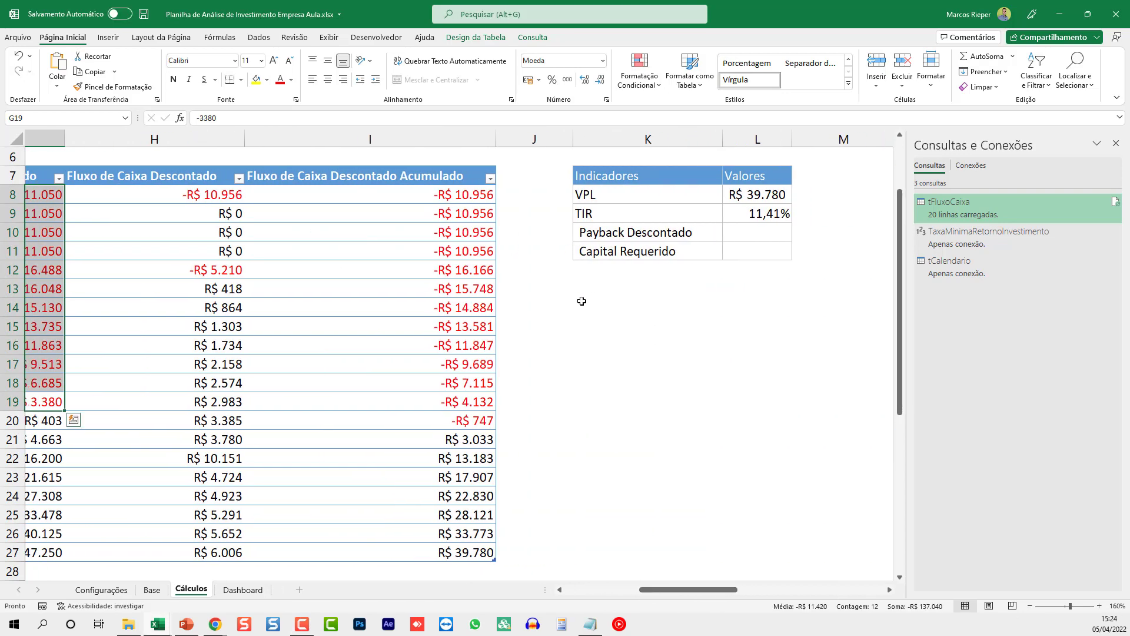
pyautogui.moveTo(477, 421); pyautogui.dragTo(465, 195)
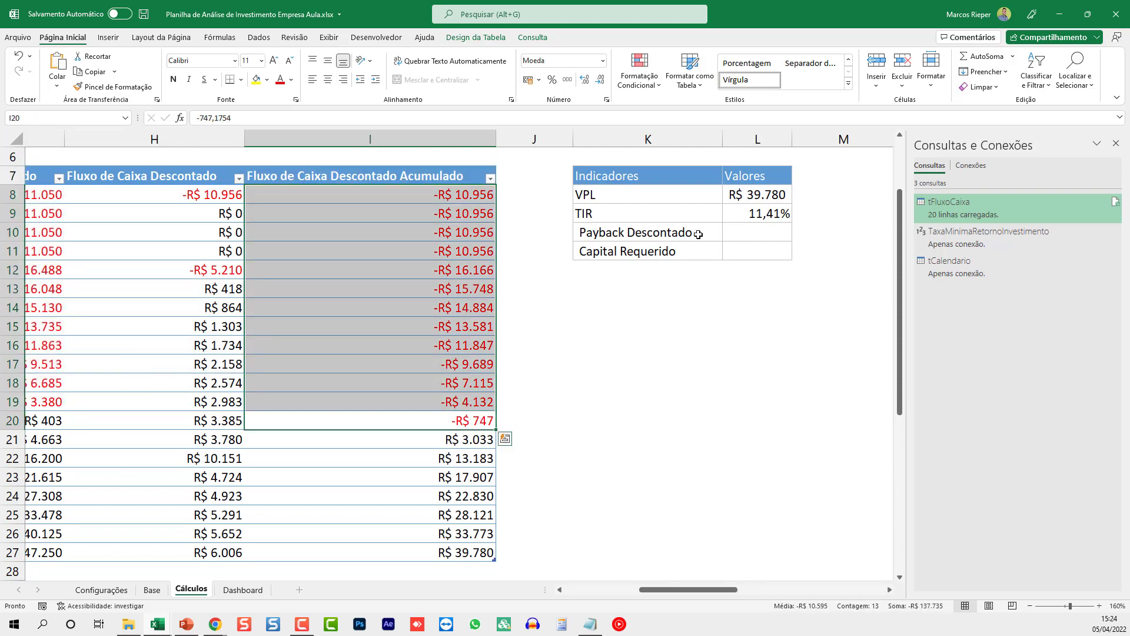
# - Start the Payback Descontado formula in L10 with =MÍNIMOSES( and begin choosing its min_range from the tFluxoCaixa_2 table
pyautogui.click(752, 237)
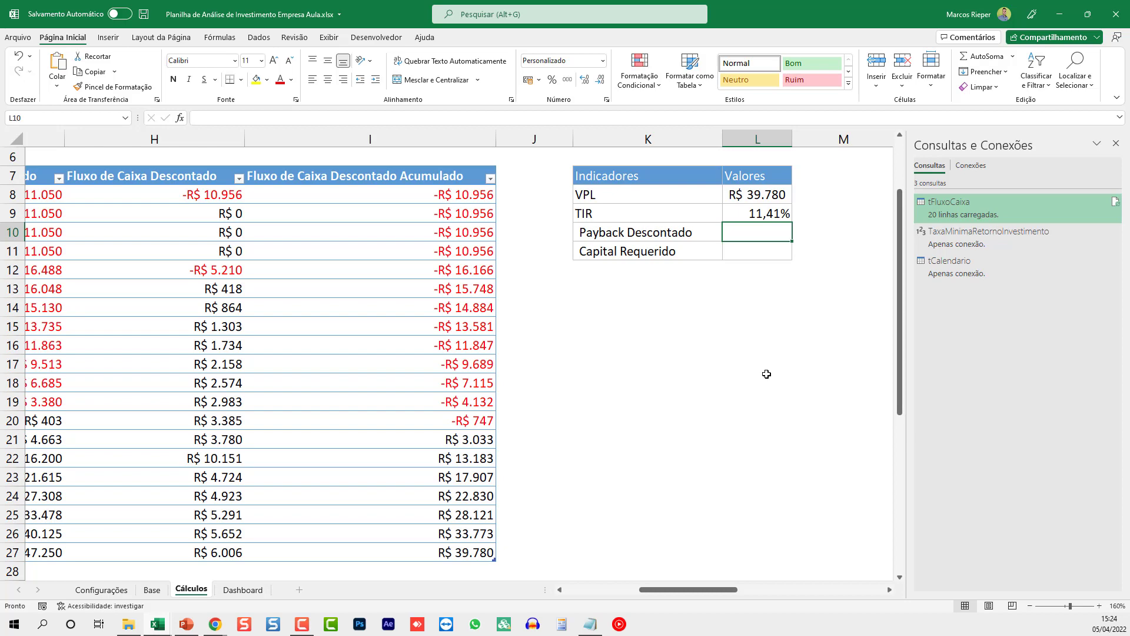
pyautogui.hscroll(4, 766, 374)
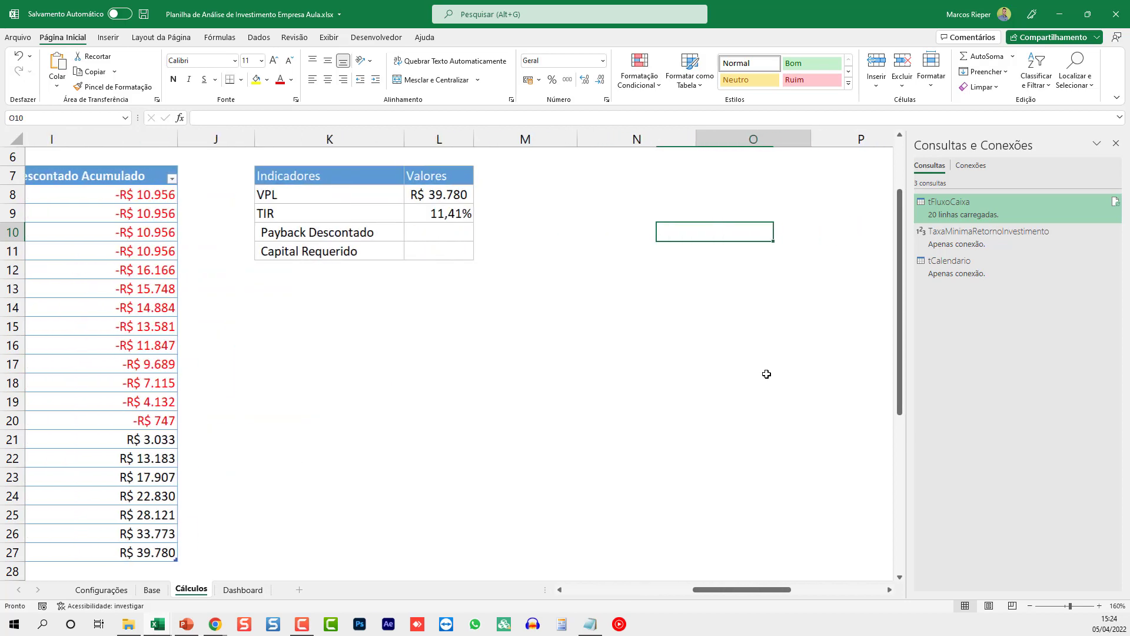
pyautogui.press('F2')
pyautogui.write('=')
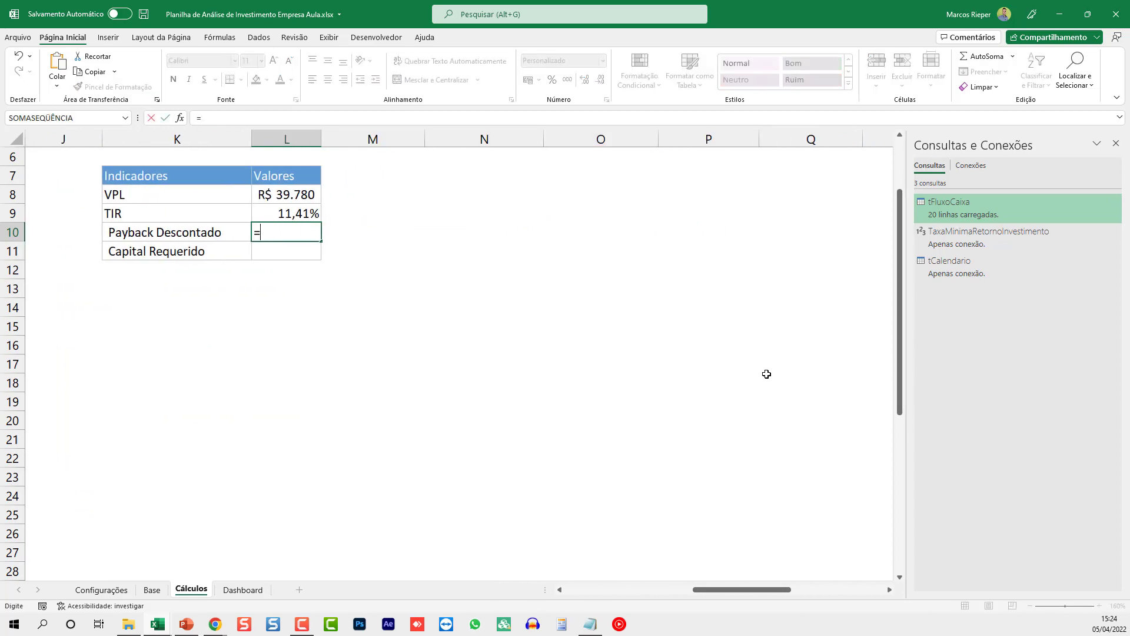
pyautogui.write('MÍNIMOSE')
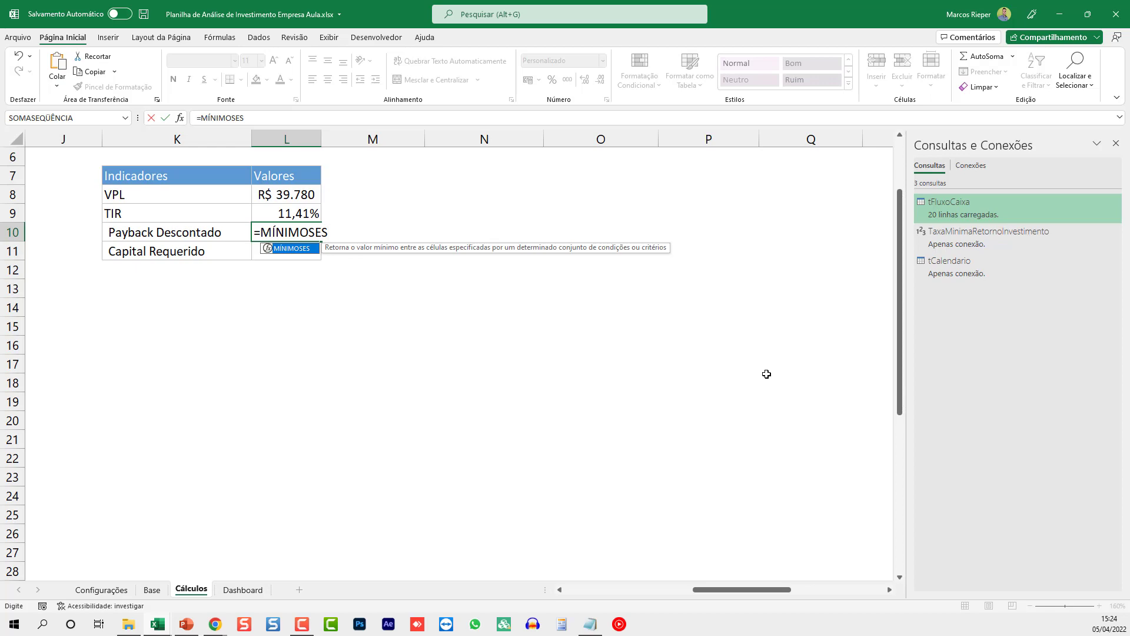
pyautogui.write('S(')
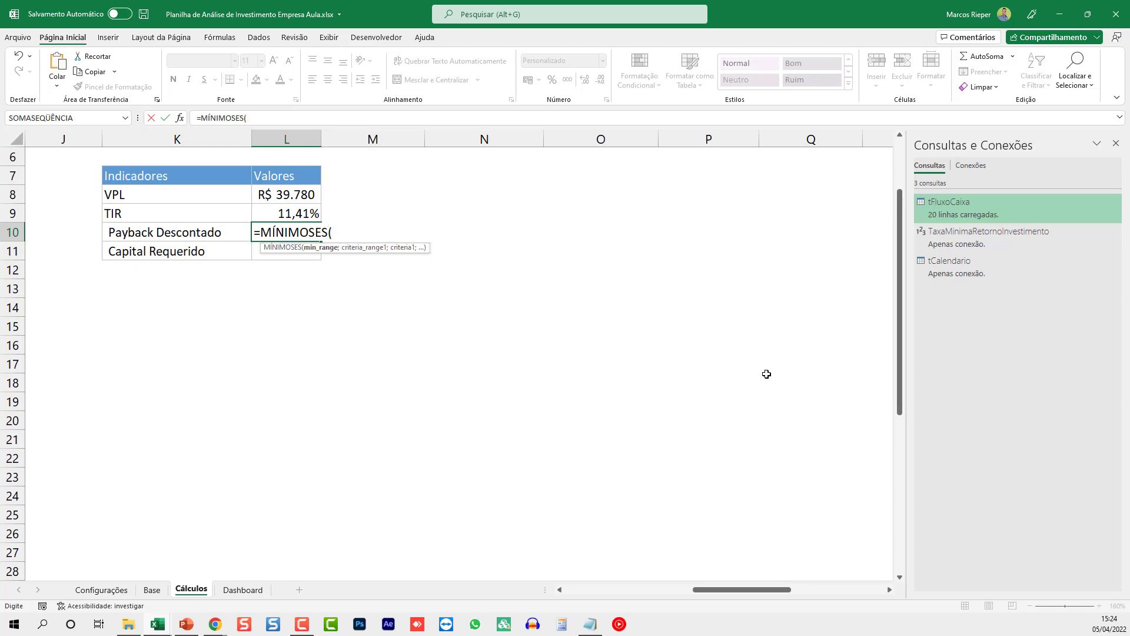
pyautogui.press('Left')
pyautogui.press('Left')
pyautogui.press('Left')
pyautogui.press('Left')
pyautogui.press('Left')
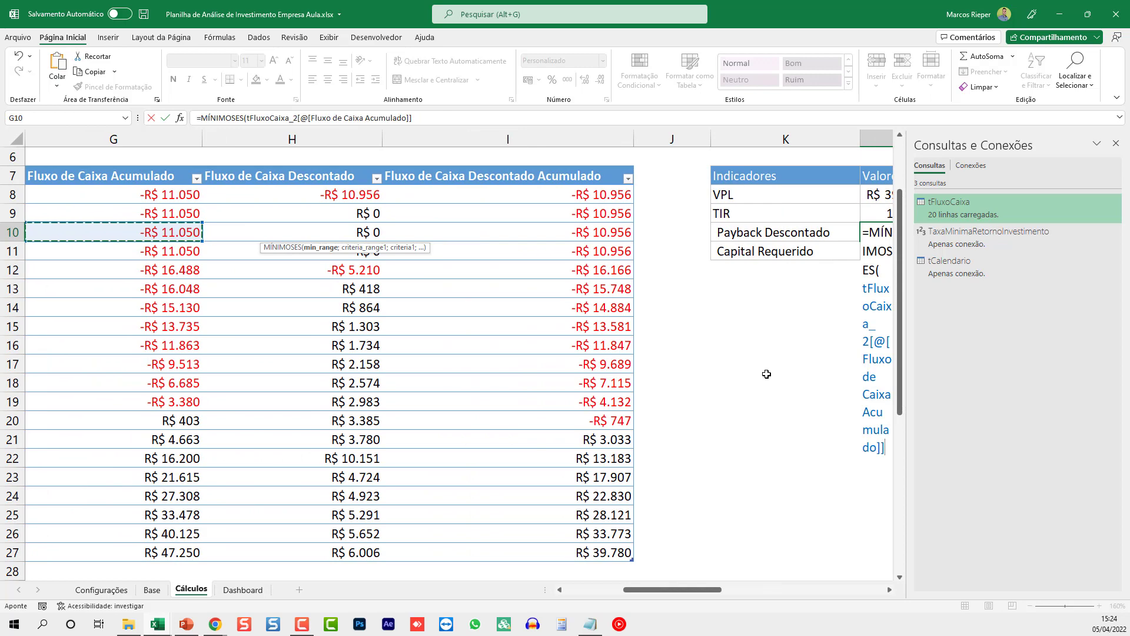
# - Use the table's entire Índice column as the minimum range of the MÍNIMOSES formula for Payback Descontado
pyautogui.press('Left')
pyautogui.press('Up')
pyautogui.press('Up')
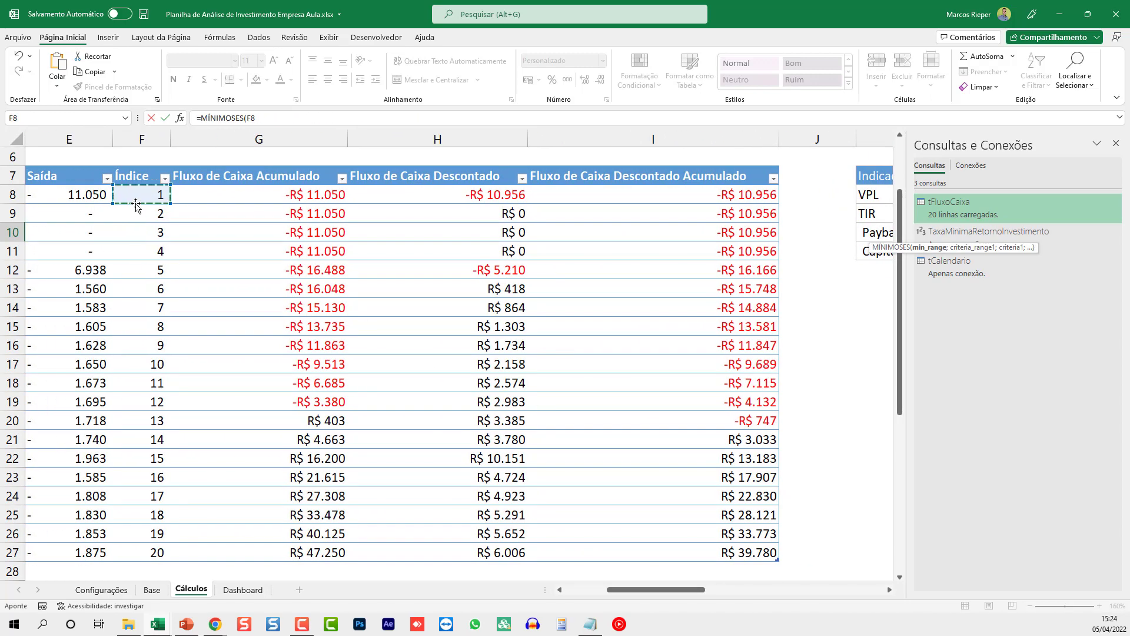
pyautogui.keyDown('shift'); pyautogui.click(156, 552); pyautogui.keyUp('shift')
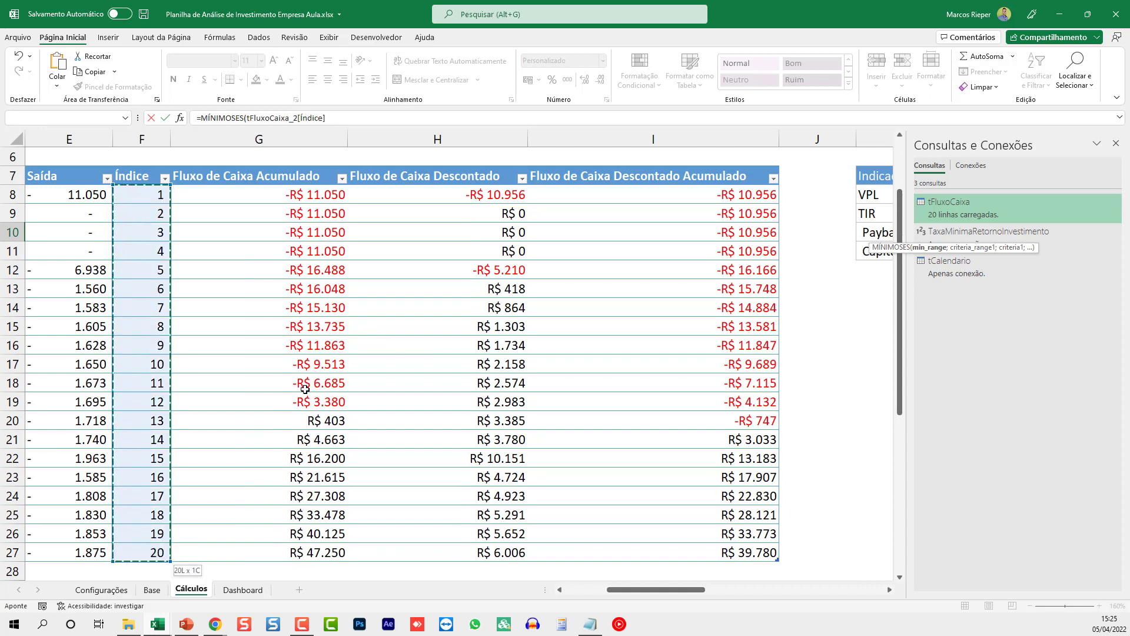
pyautogui.write(';')
pyautogui.press('Right')
pyautogui.press('Right')
pyautogui.press('Right')
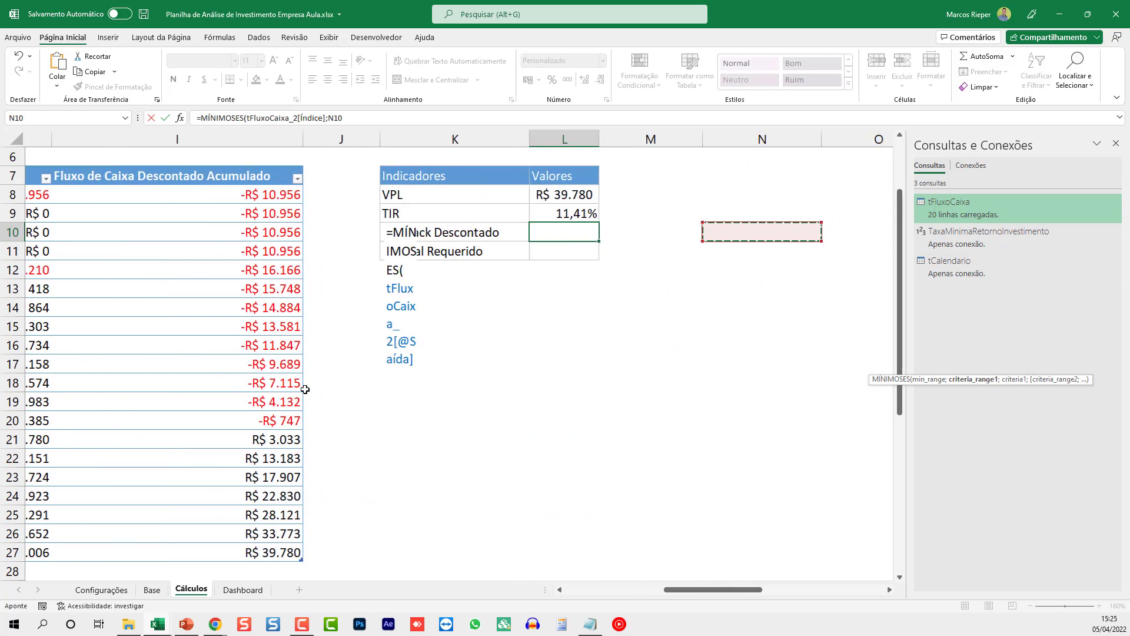
pyautogui.press('Left')
pyautogui.press('Left')
pyautogui.press('Left')
pyautogui.press('BackSpace')
pyautogui.press('BackSpace')
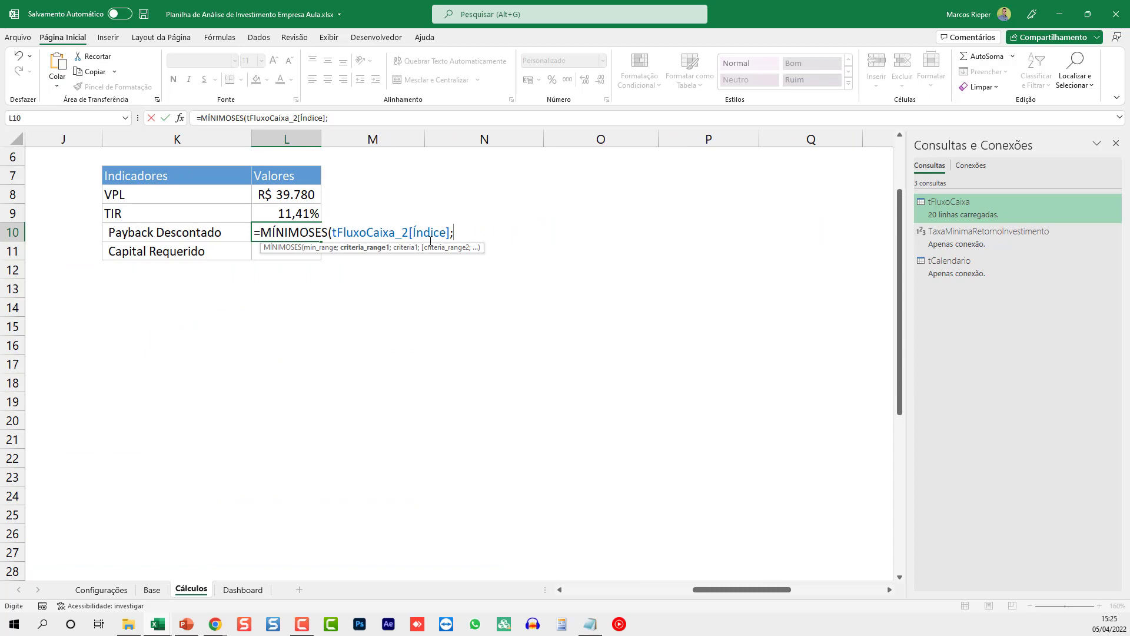
# - Use the entire Fluxo de Caixa Descontado Acumulado column as the first criteria range of the MÍNIMOSES formula
pyautogui.click(206, 271)
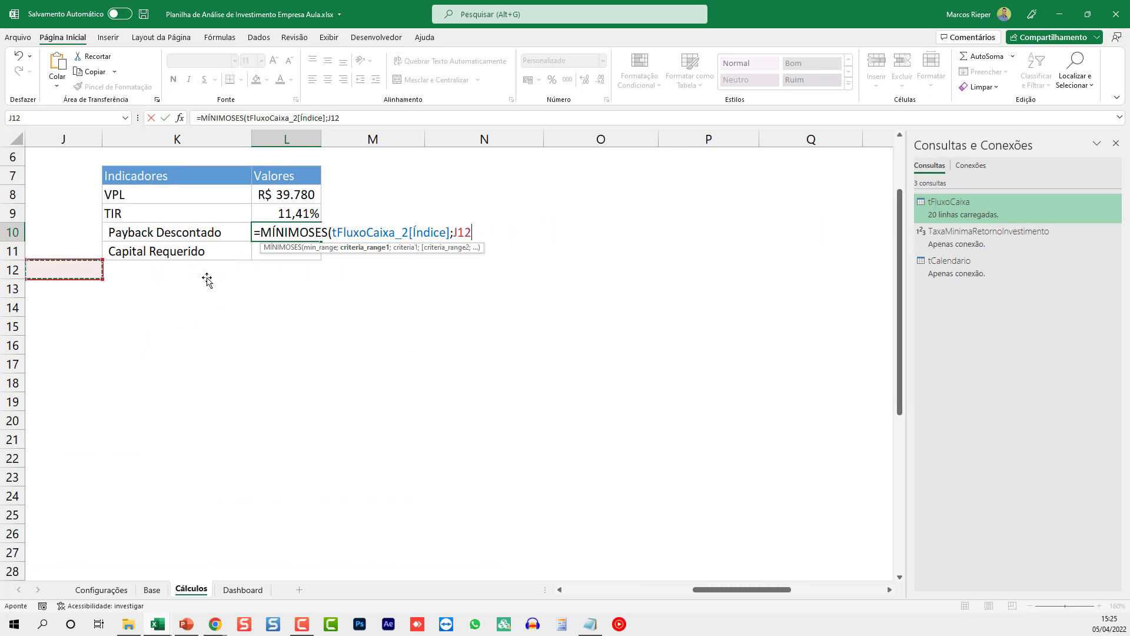
pyautogui.press('Left')
pyautogui.press('Left')
pyautogui.press('Left')
pyautogui.press('Left')
pyautogui.press('Right')
pyautogui.press('Right')
pyautogui.press('Up')
pyautogui.press('Up')
pyautogui.press('Up')
pyautogui.press('Up')
pyautogui.press('Up')
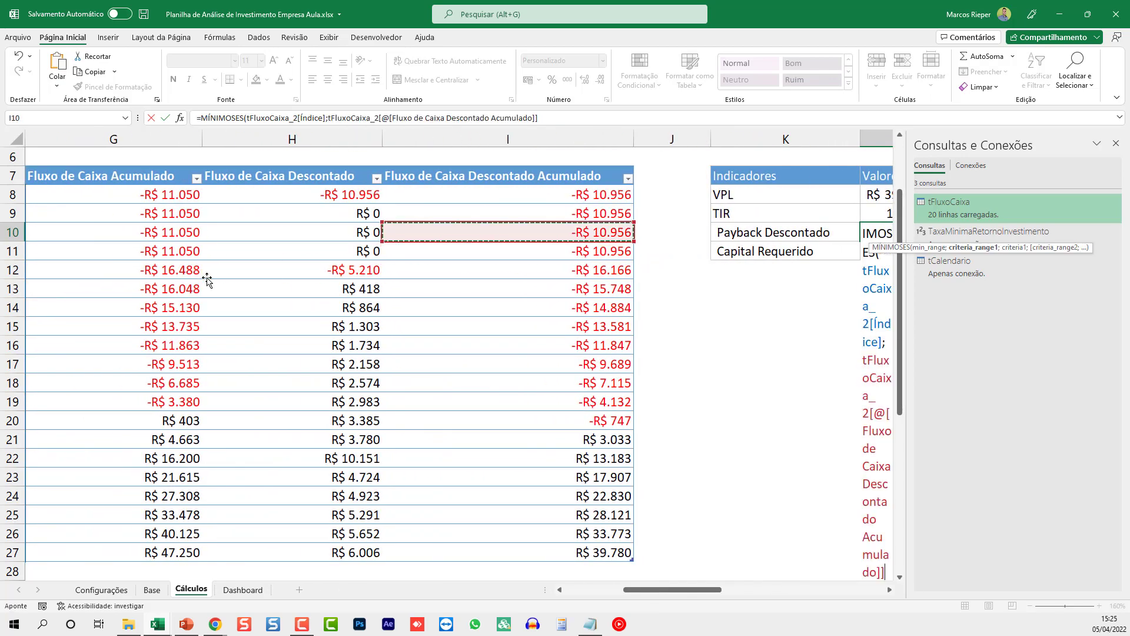
pyautogui.press('Down')
pyautogui.hotkey('shift', 'Down')
pyautogui.hotkey('shift', 'Down')
pyautogui.hotkey('shift', 'Down')
pyautogui.hotkey('shift', 'Down')
pyautogui.hotkey('shift', 'Down')
pyautogui.hotkey('shift', 'Down')
pyautogui.hotkey('shift', 'Down')
pyautogui.hotkey('shift', 'Down')
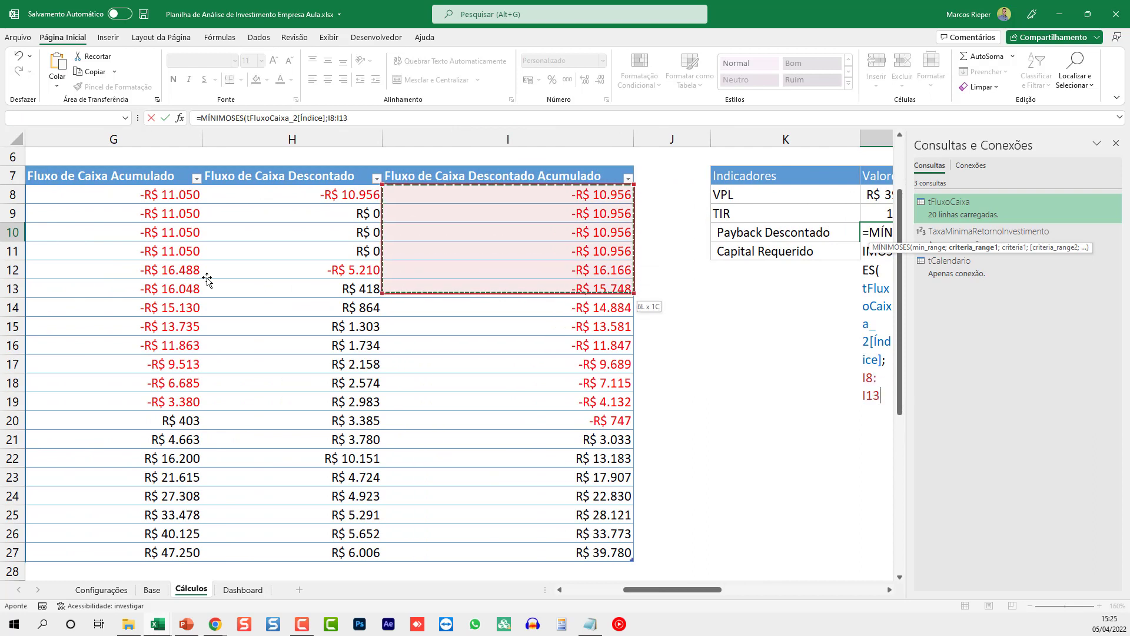
pyautogui.hotkey('shift', 'Down')
pyautogui.hotkey('shift', 'Down')
pyautogui.hotkey('shift', 'Down')
pyautogui.hotkey('shift', 'Down')
pyautogui.hotkey('shift', 'Down')
pyautogui.hotkey('shift', 'Down')
pyautogui.hotkey('shift', 'Down')
pyautogui.hotkey('shift', 'Down')
pyautogui.hotkey('shift', 'Down')
pyautogui.hotkey('shift', 'Down')
pyautogui.hotkey('shift', 'Down')
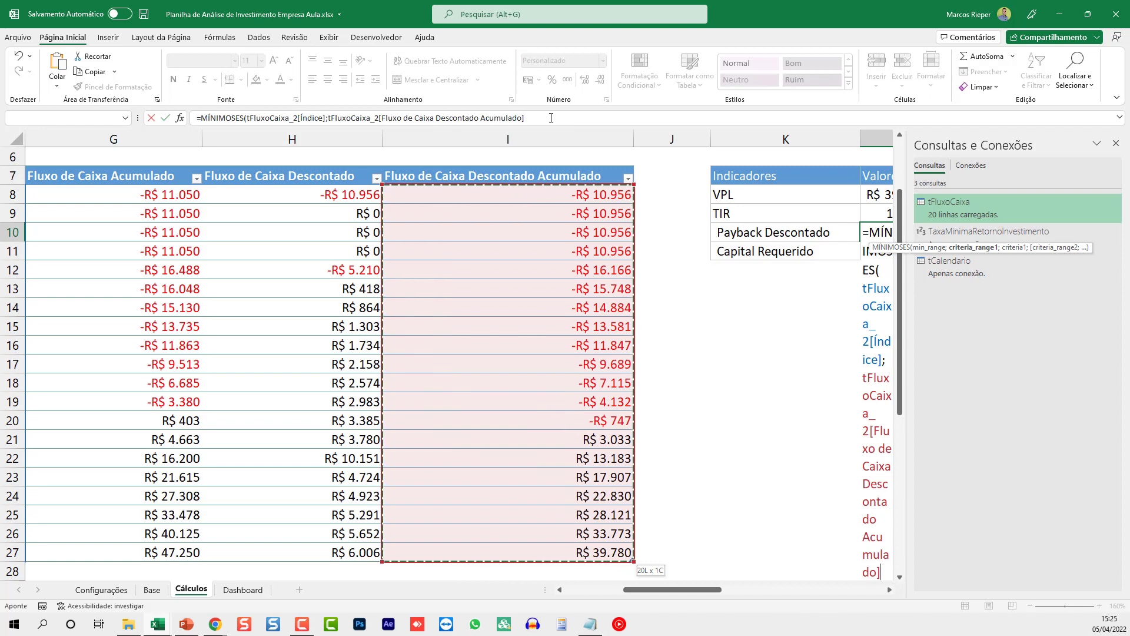
# - Add the criterion ">0" to the MÍNIMOSES formula and complete it in cell L10
pyautogui.press('F2')
pyautogui.write(';')
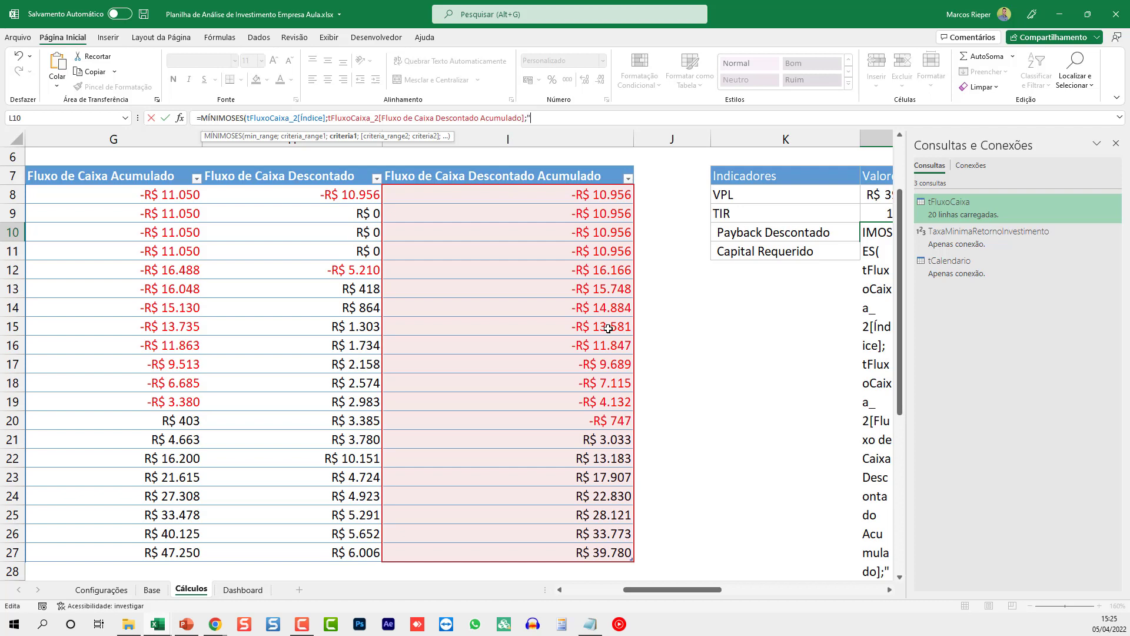
pyautogui.write('">0')
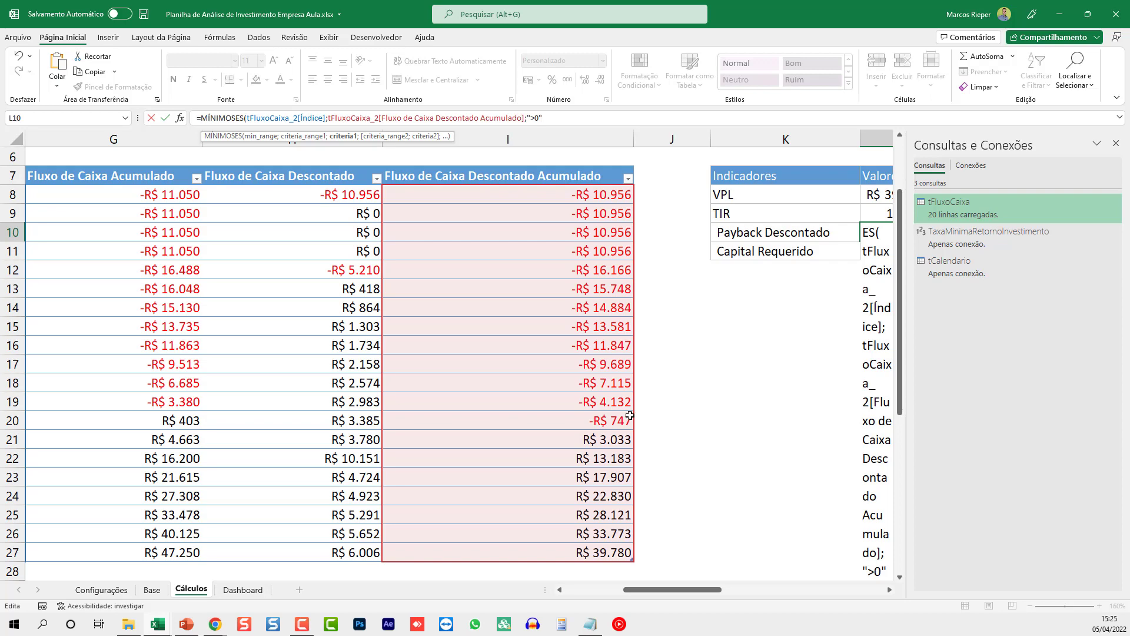
pyautogui.write(')')
pyautogui.press('Return')
pyautogui.press('Up')
pyautogui.press('Right')
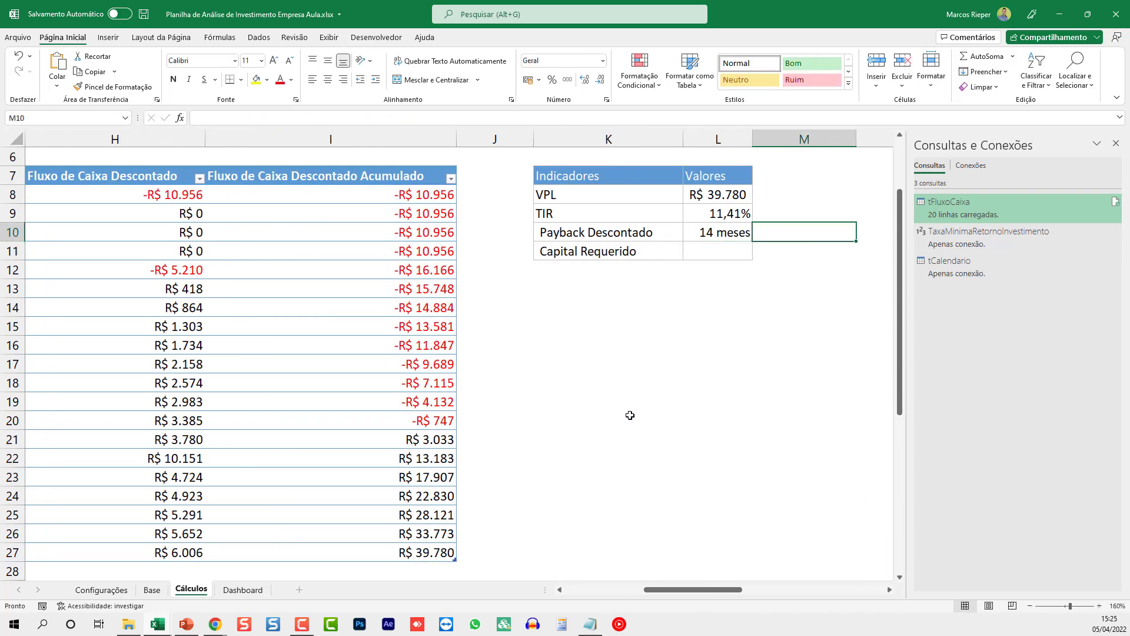
# - Remove the "meses" suffix from the custom number format of the Payback Descontado value
pyautogui.hscroll(3, 630, 415)
pyautogui.press('Left')
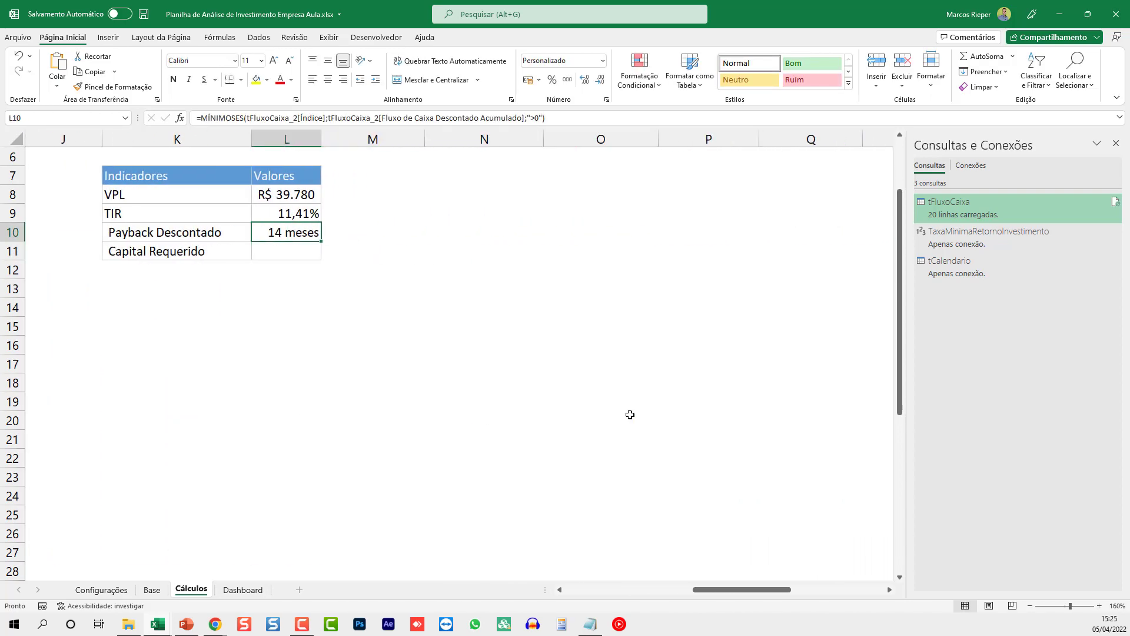
pyautogui.hotkey('ctrl', '1')
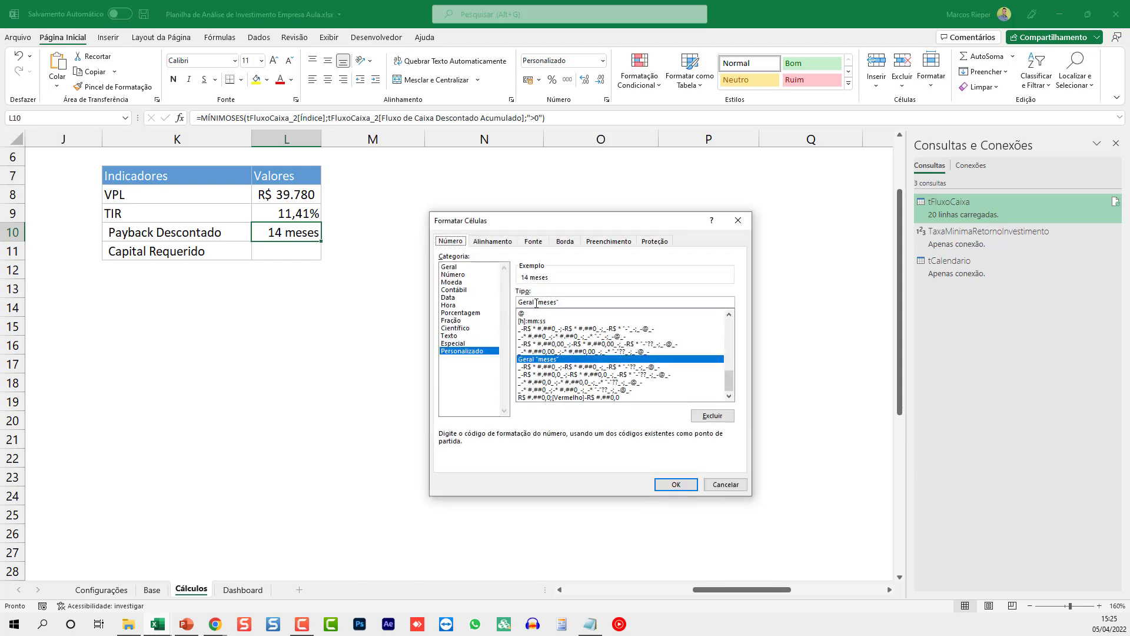
pyautogui.moveTo(536, 303); pyautogui.dragTo(654, 338)
pyautogui.press('BackSpace')
pyautogui.click(676, 484)
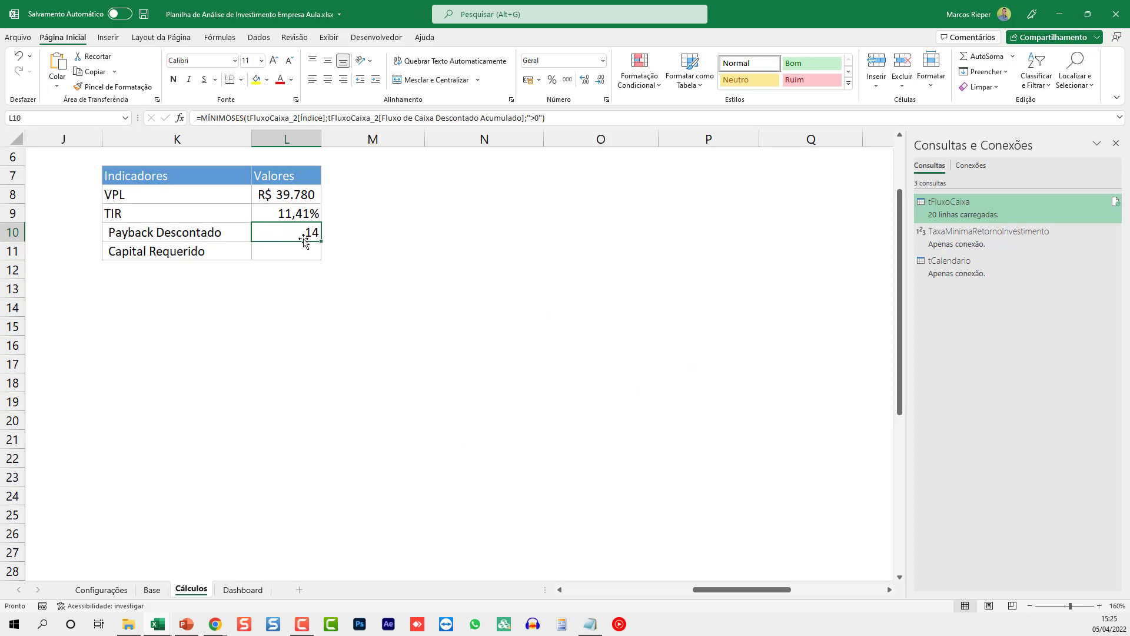
# - Apply the custom number format Geral "meses" to the Payback Descontado value in L10
pyautogui.moveTo(736, 590); pyautogui.dragTo(664, 589)
pyautogui.moveTo(612, 439); pyautogui.dragTo(589, 271)
pyautogui.click(833, 233)
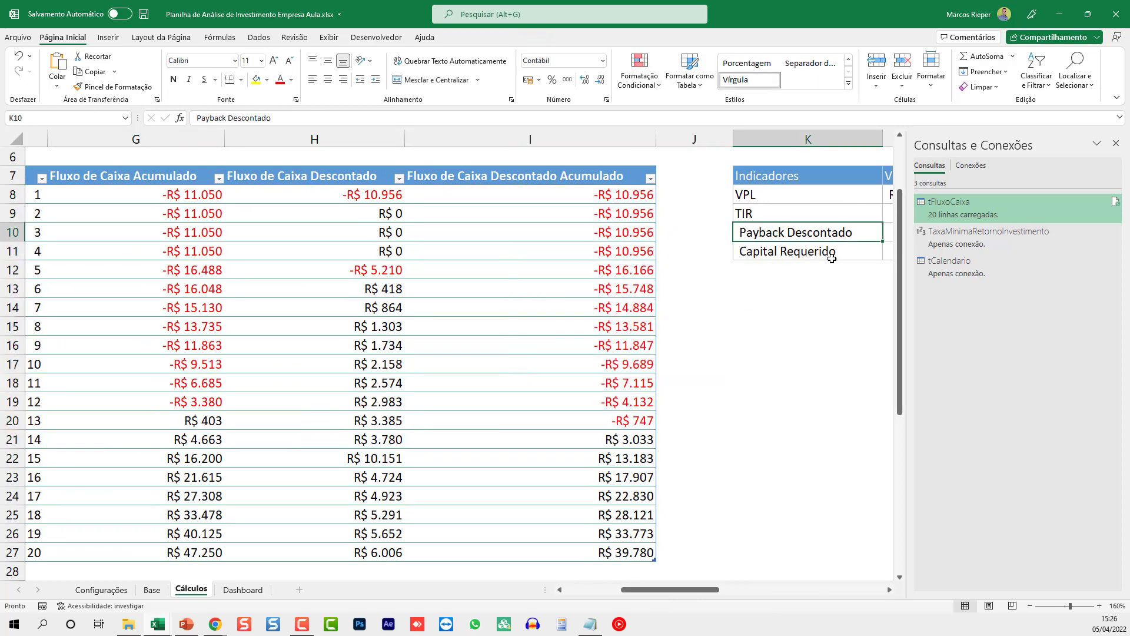
pyautogui.hscroll(2, 831, 258)
pyautogui.click(714, 230)
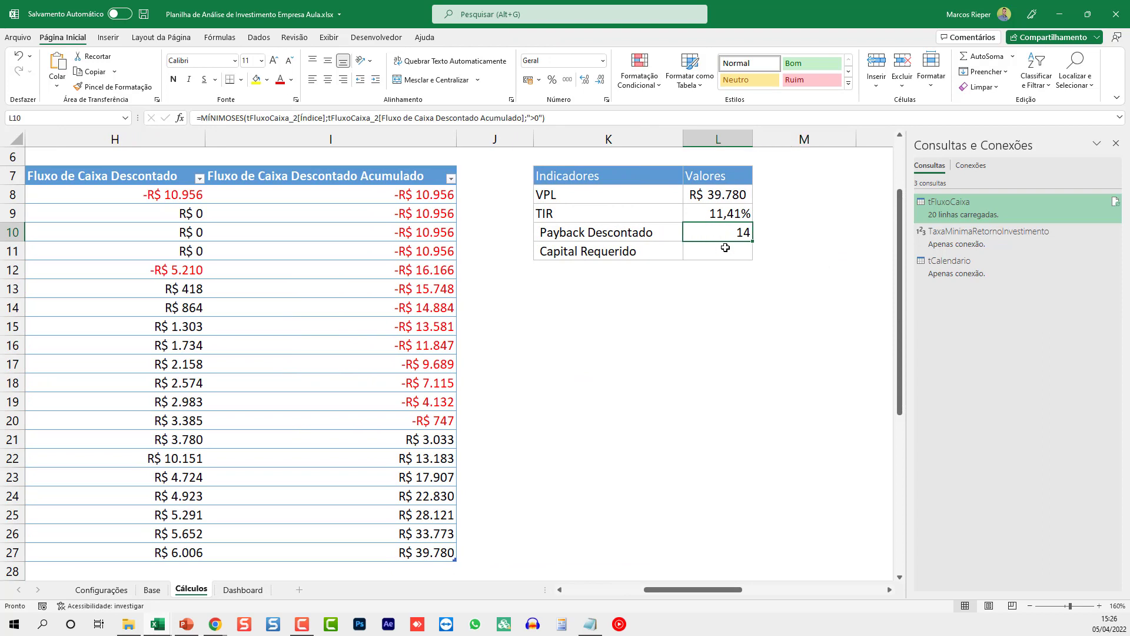
pyautogui.hotkey('ctrl', '1')
pyautogui.click(463, 351)
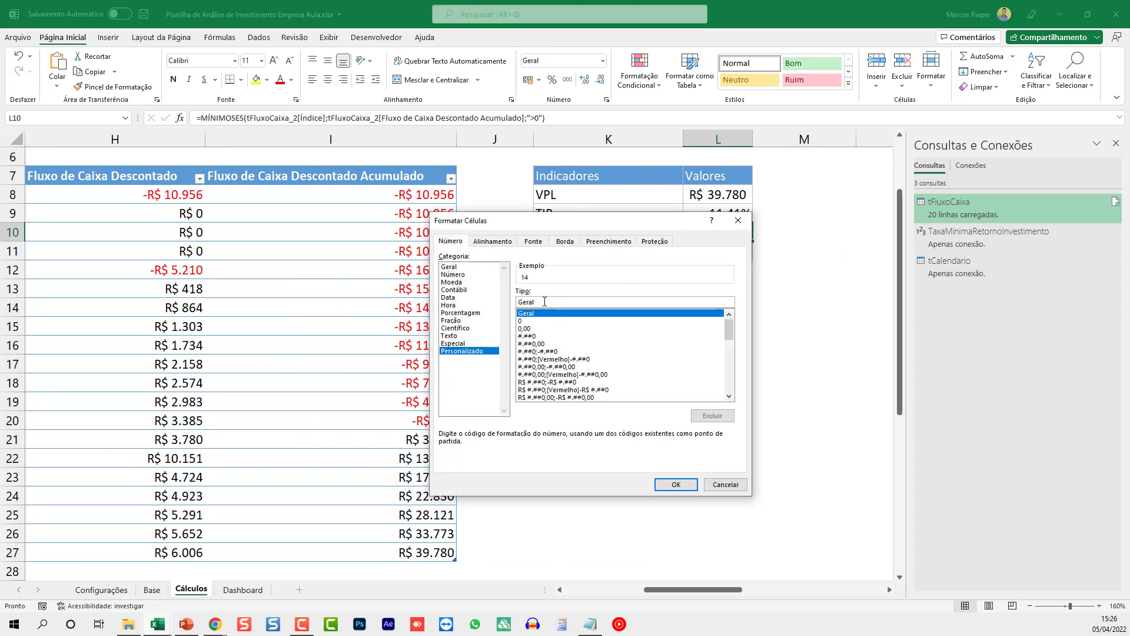
pyautogui.click(544, 302)
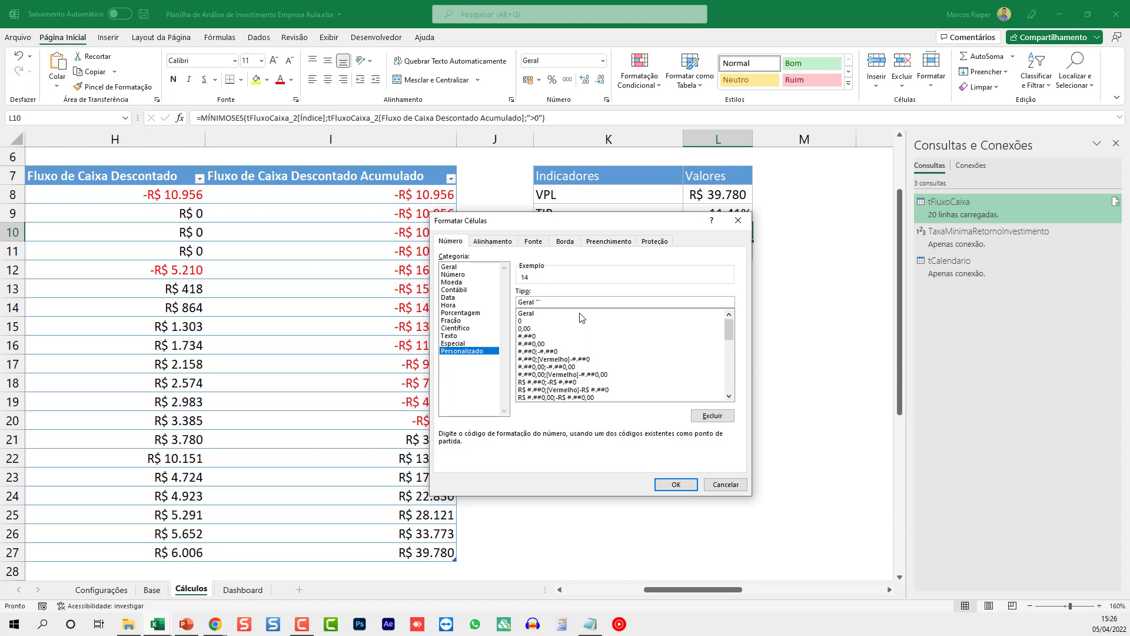
pyautogui.write('ME')
pyautogui.write('meses')
pyautogui.click(677, 484)
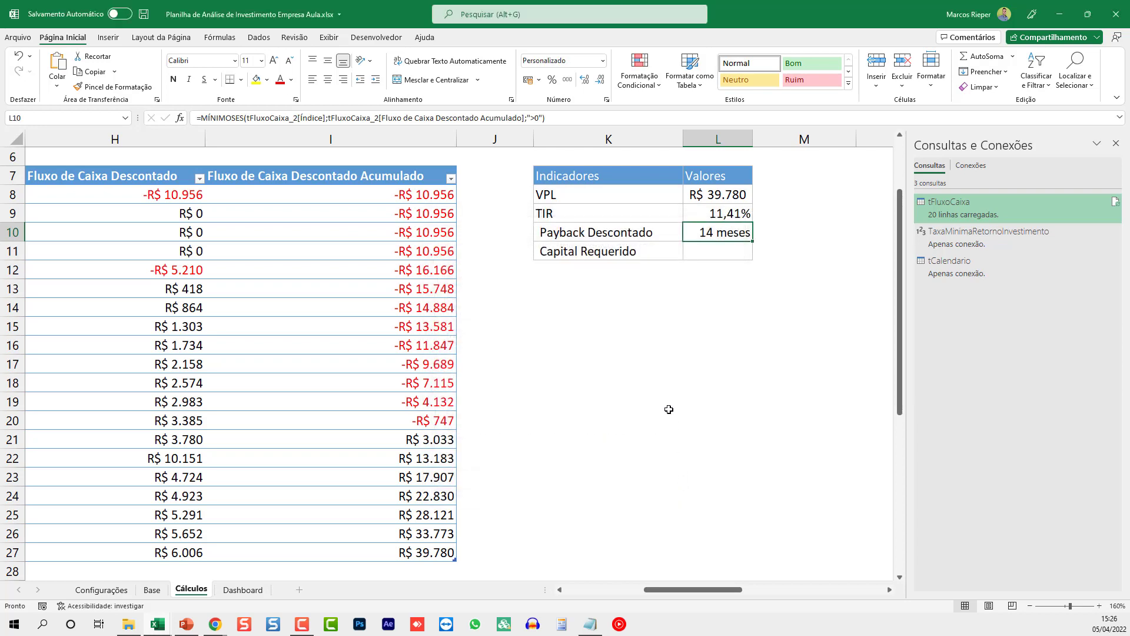
# - Examine the negative and positive monthly values in the table's Fluxo de Caixa Líquido column
pyautogui.click(715, 247)
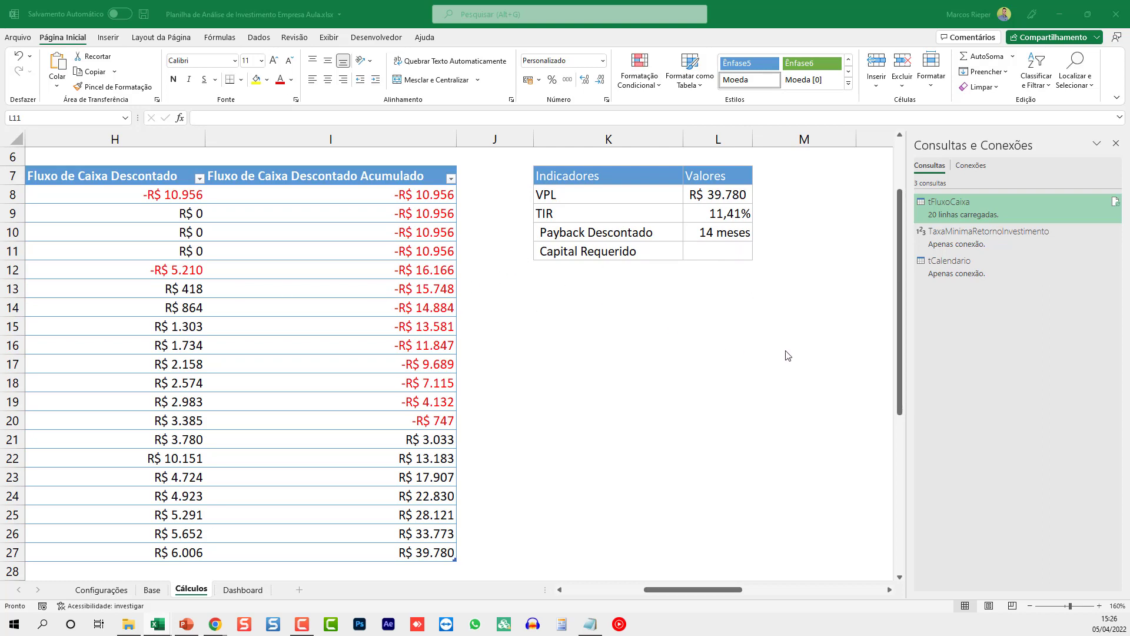
pyautogui.click(730, 258)
pyautogui.moveTo(700, 591)
pyautogui.mouseDown()
pyautogui.moveTo(614, 594)
pyautogui.moveTo(686, 596)
pyautogui.mouseUp()
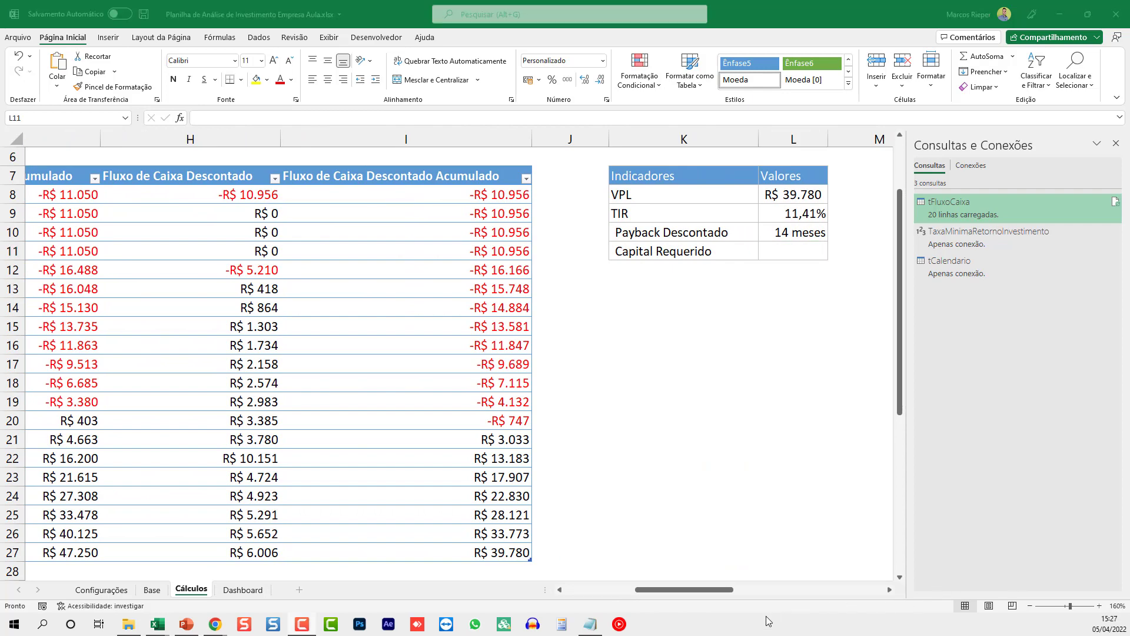
pyautogui.click(717, 596)
pyautogui.moveTo(676, 596); pyautogui.dragTo(622, 597)
pyautogui.moveTo(622, 592); pyautogui.dragTo(612, 592)
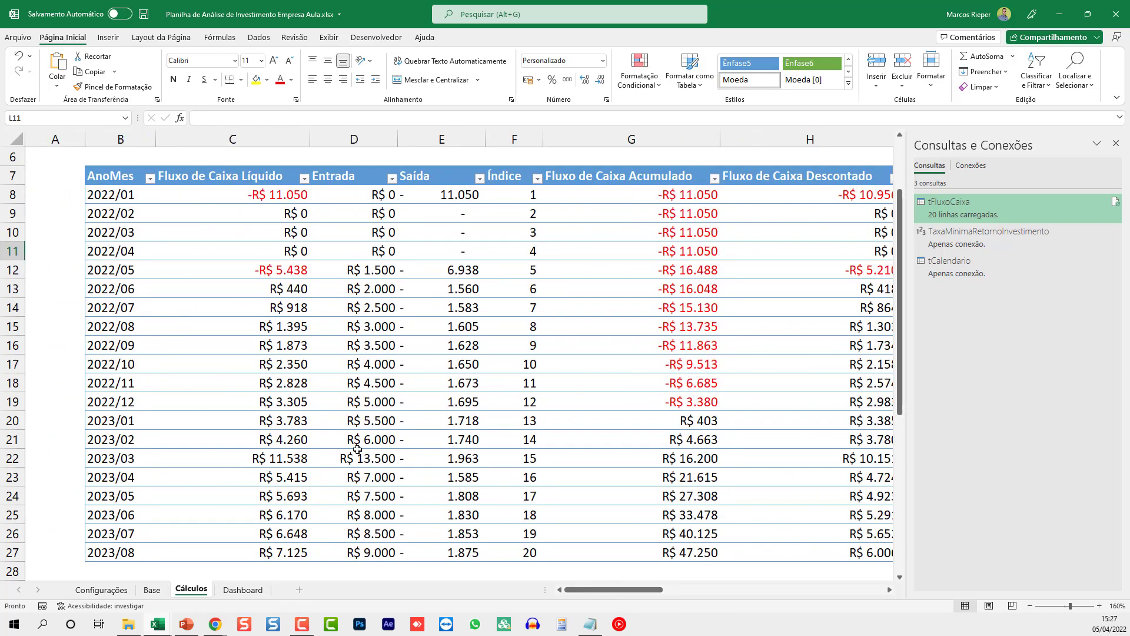
pyautogui.moveTo(282, 198); pyautogui.dragTo(252, 556)
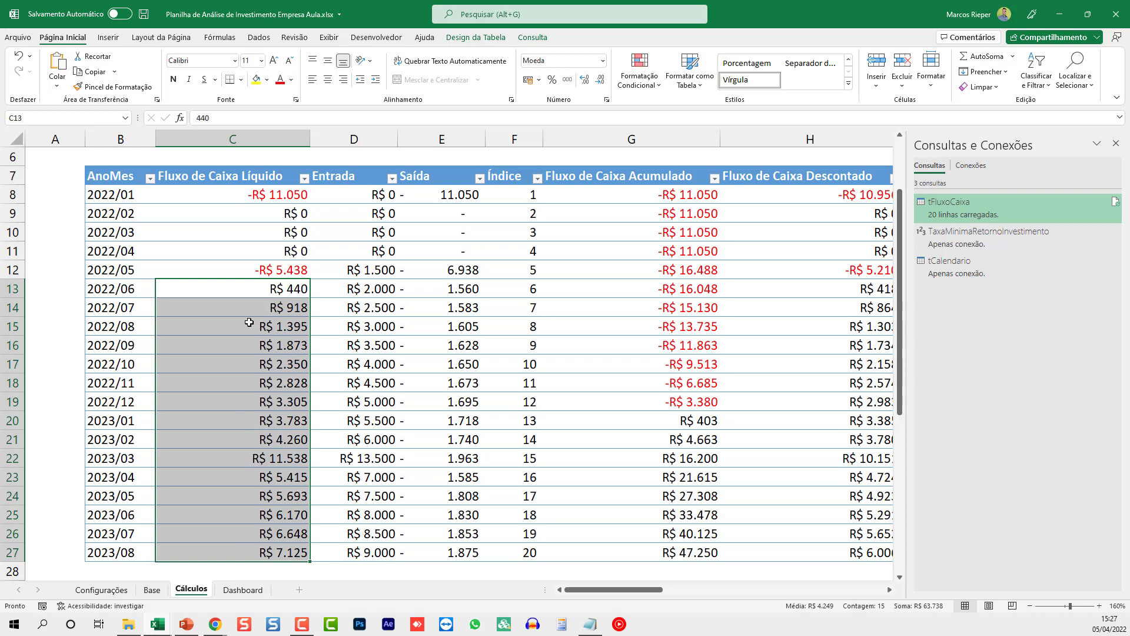
pyautogui.press('Right')
pyautogui.press('Right')
pyautogui.press('Right')
pyautogui.press('Right')
pyautogui.press('Right')
pyautogui.press('Right')
pyautogui.press('Right')
pyautogui.press('Right')
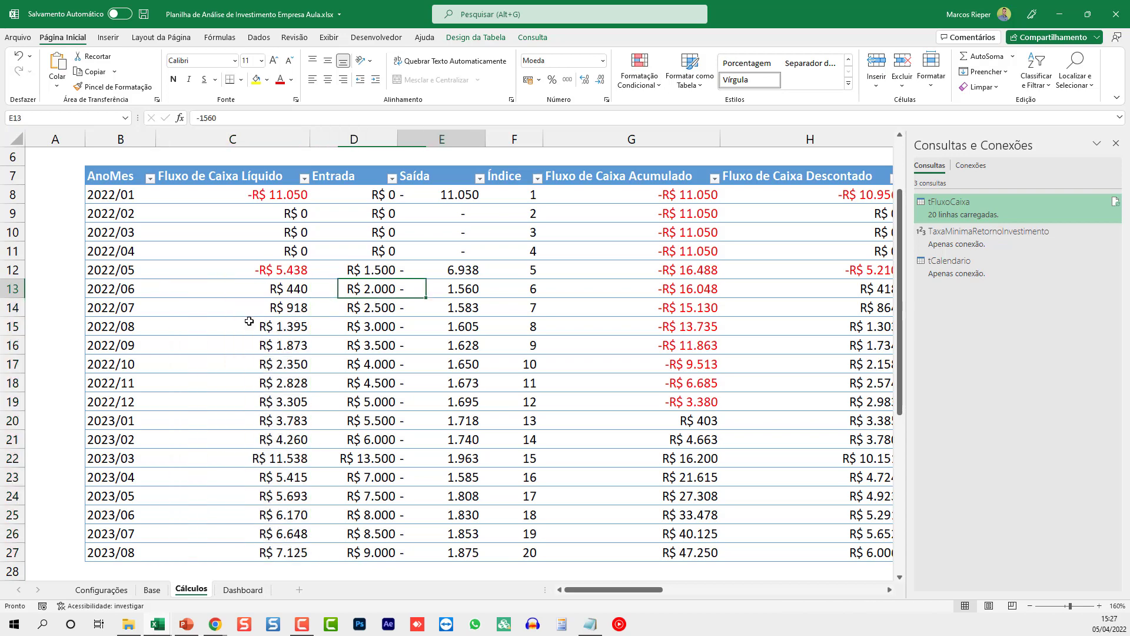
pyautogui.press('Right')
pyautogui.press('Right')
pyautogui.press('Right')
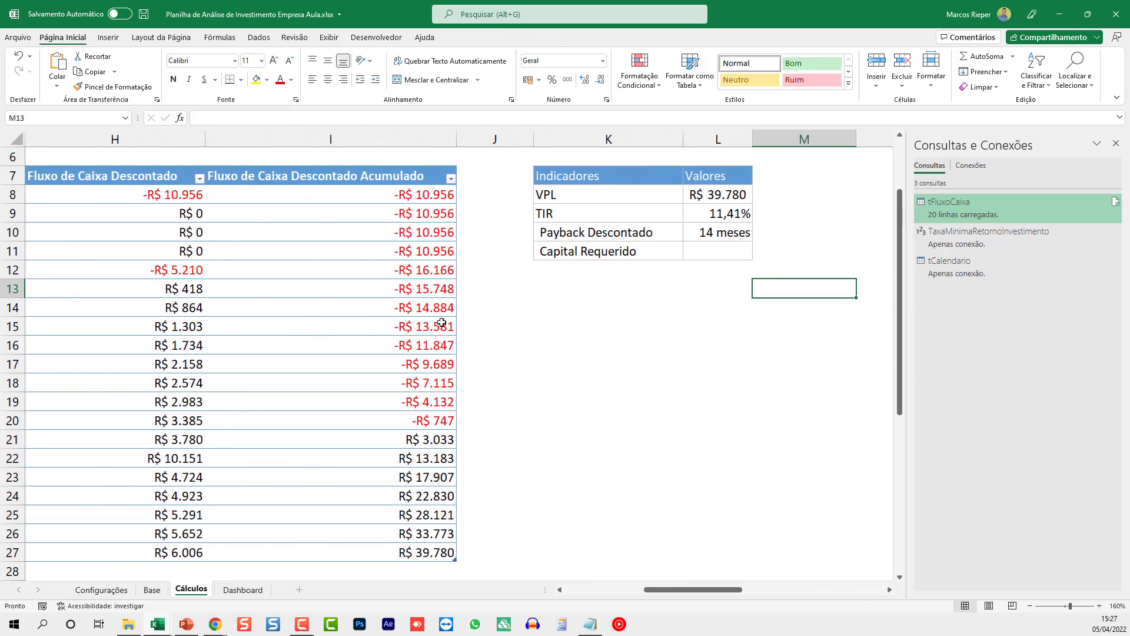
# - Start a SOMASE formula for Capital Requerido in L11 with the entire Fluxo de Caixa Líquido column as its range
pyautogui.click(535, 248)
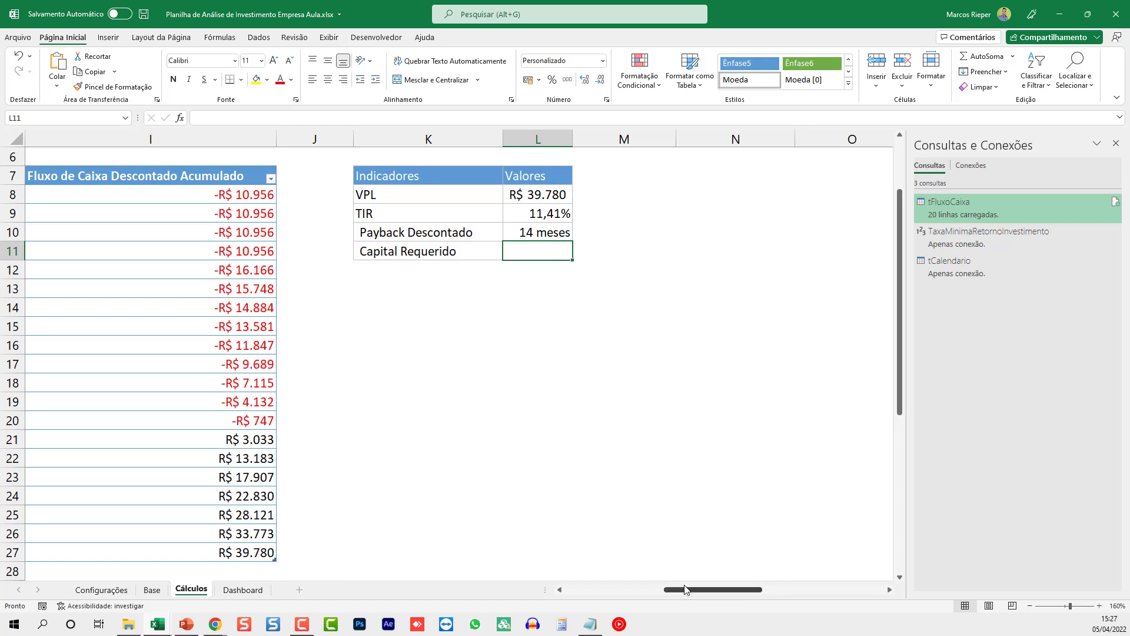
pyautogui.moveTo(687, 591); pyautogui.dragTo(734, 600)
pyautogui.write('=')
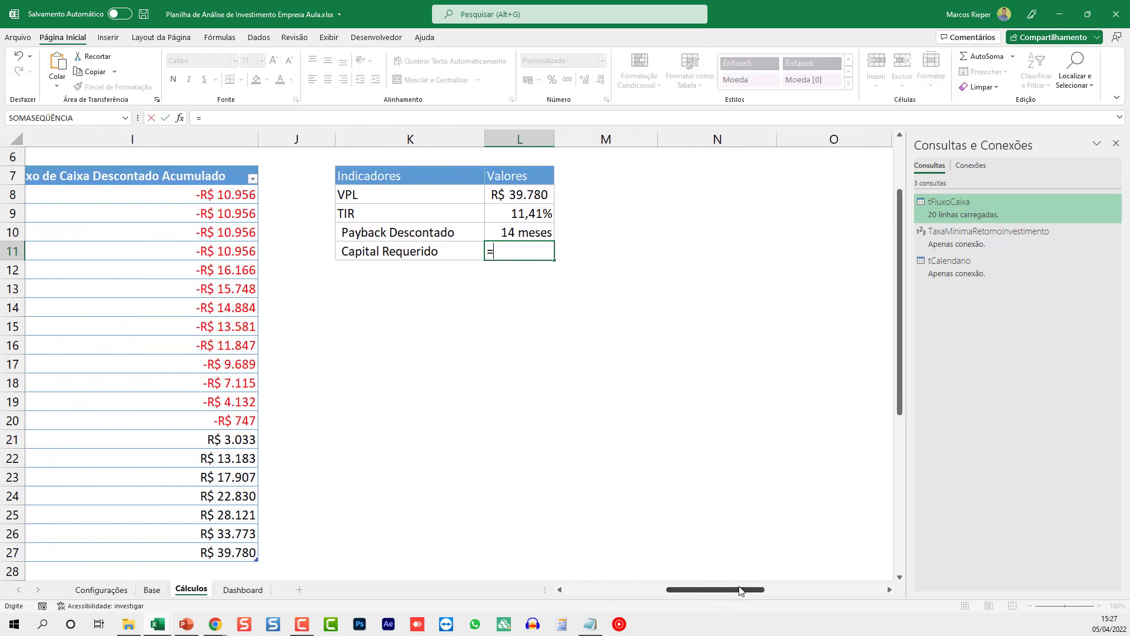
pyautogui.write('SOMASE')
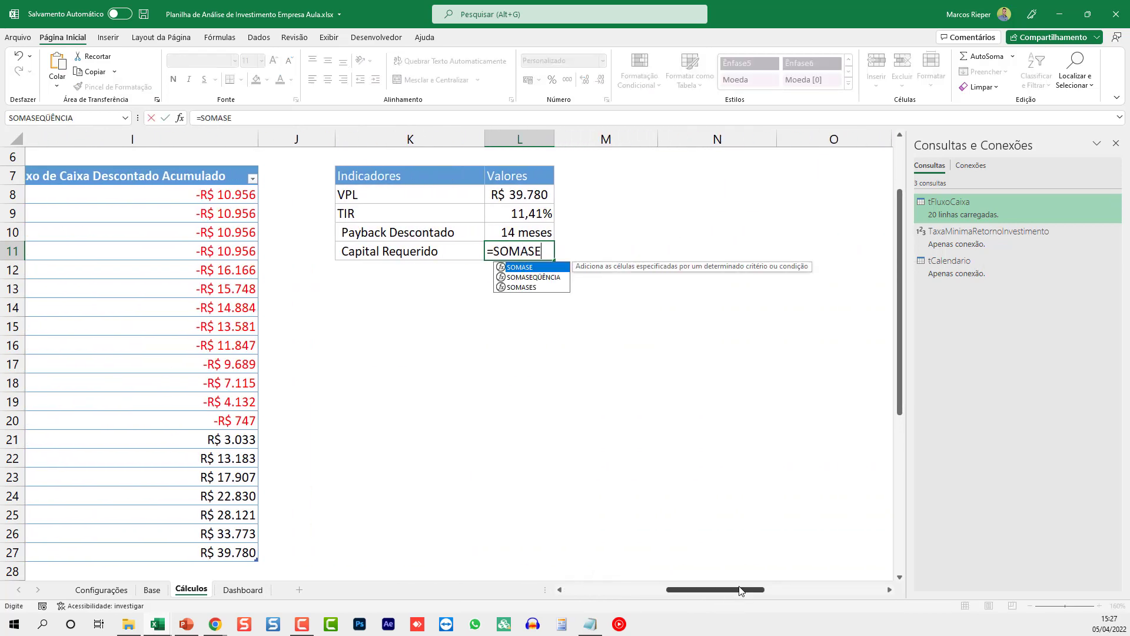
pyautogui.write('(')
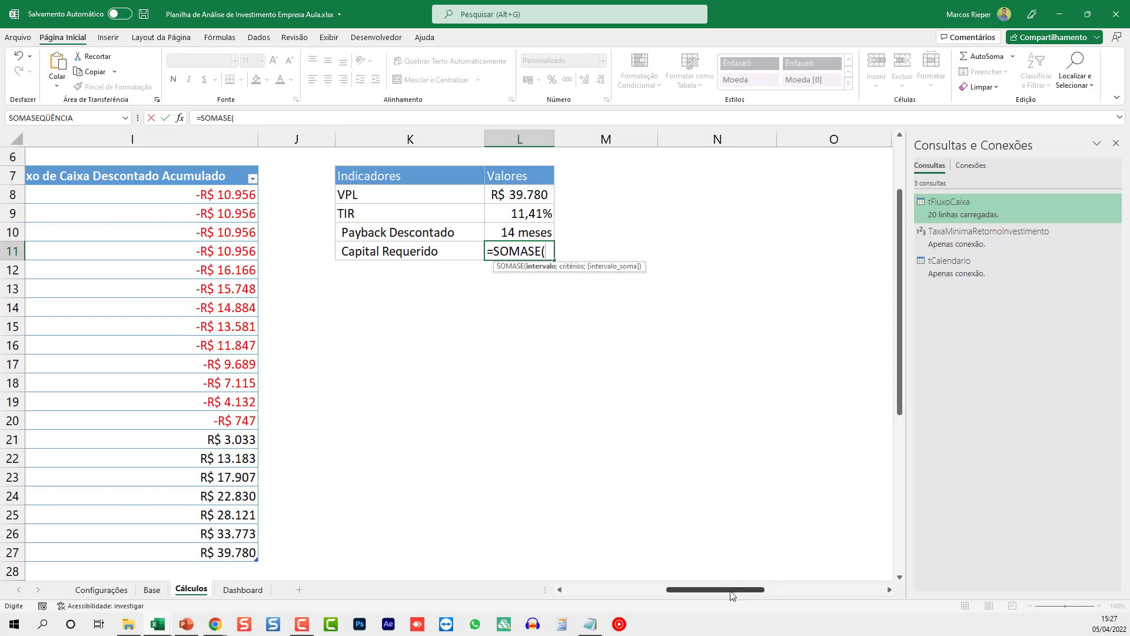
pyautogui.moveTo(731, 595); pyautogui.dragTo(628, 591)
pyautogui.click(282, 553)
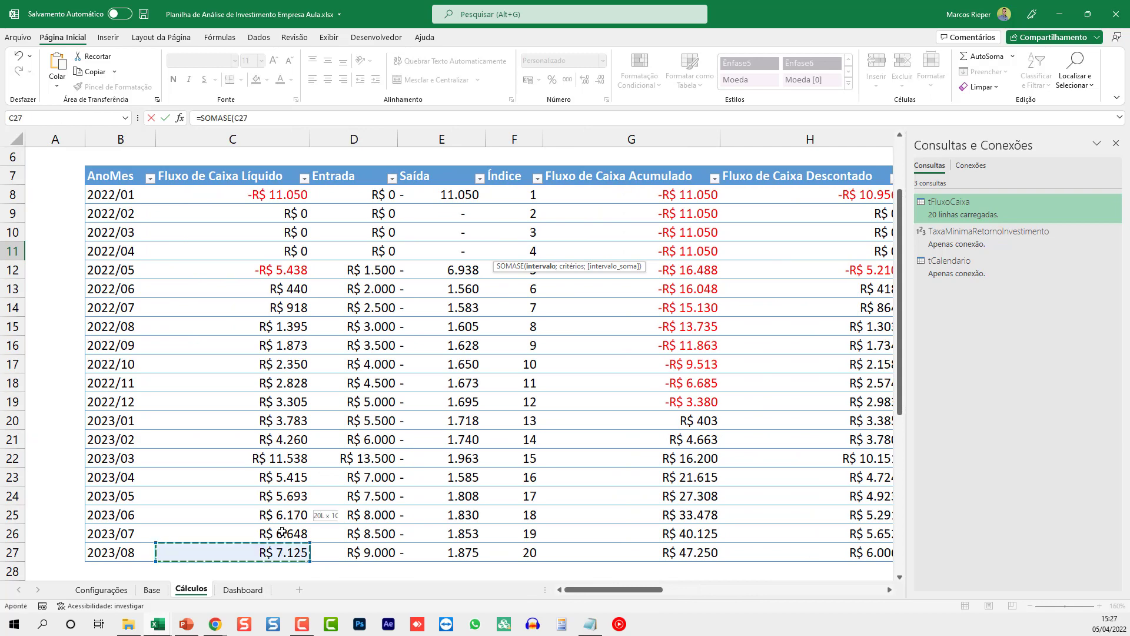
pyautogui.moveTo(283, 533); pyautogui.dragTo(283, 194)
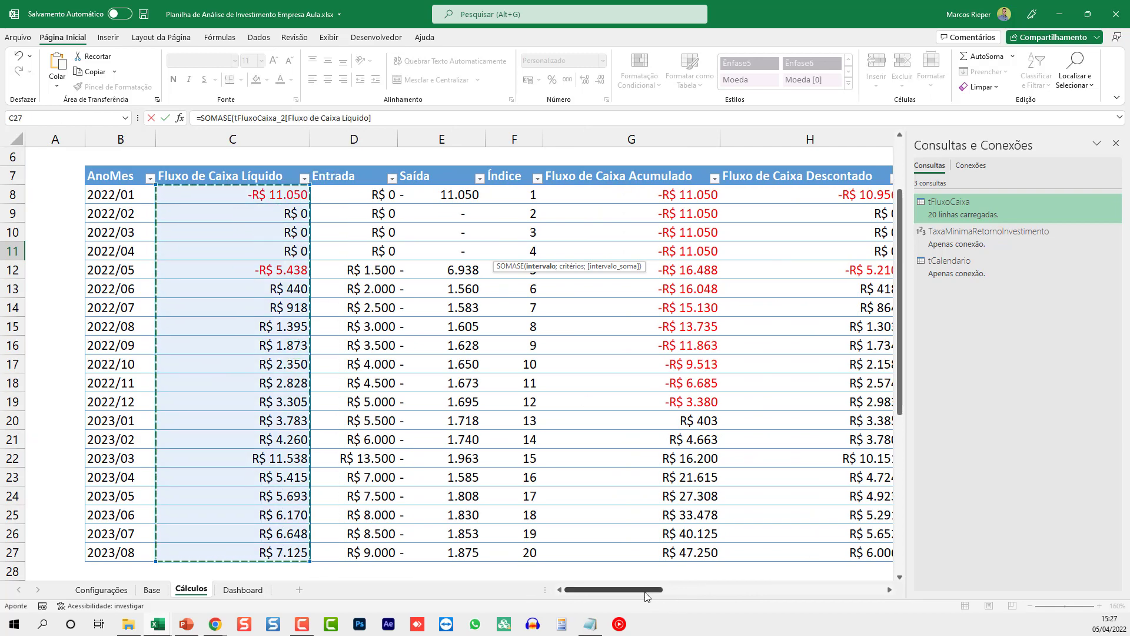
# - Set the criterion of the SOMASE formula to "<0"
pyautogui.moveTo(647, 597); pyautogui.dragTo(758, 610)
pyautogui.write(';"<')
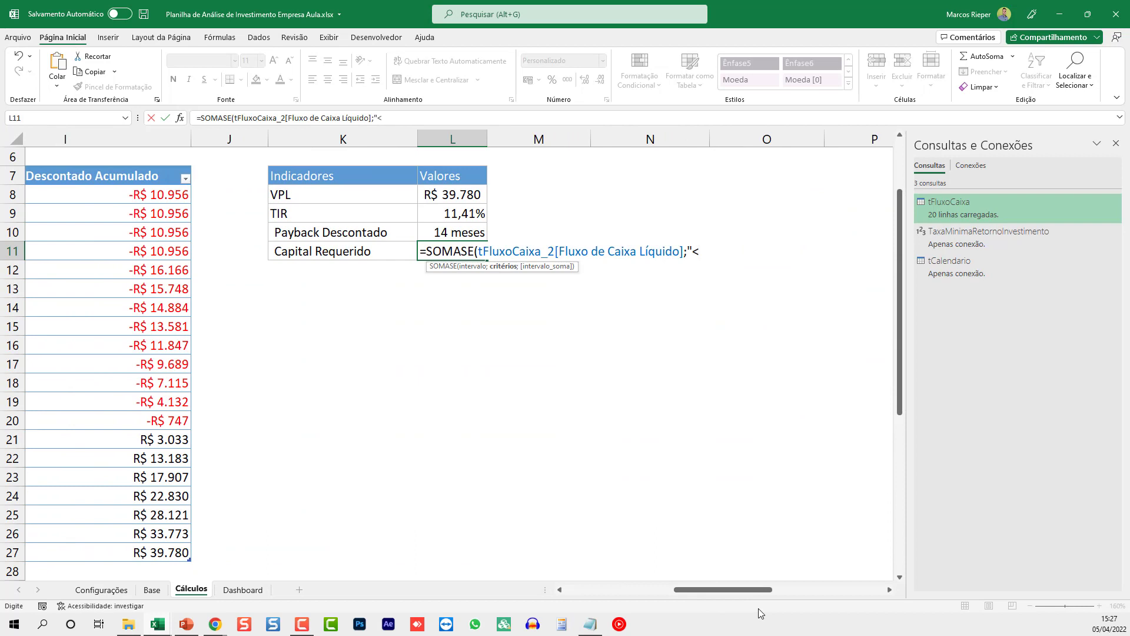
pyautogui.write('"&')
pyautogui.press('BackSpace')
pyautogui.write(';')
# - Use the entire Fluxo de Caixa Líquido column as the sum range and complete the SOMASE formula in L11
pyautogui.moveTo(719, 589); pyautogui.dragTo(611, 589)
pyautogui.click(258, 552)
pyautogui.moveTo(259, 552); pyautogui.dragTo(258, 197)
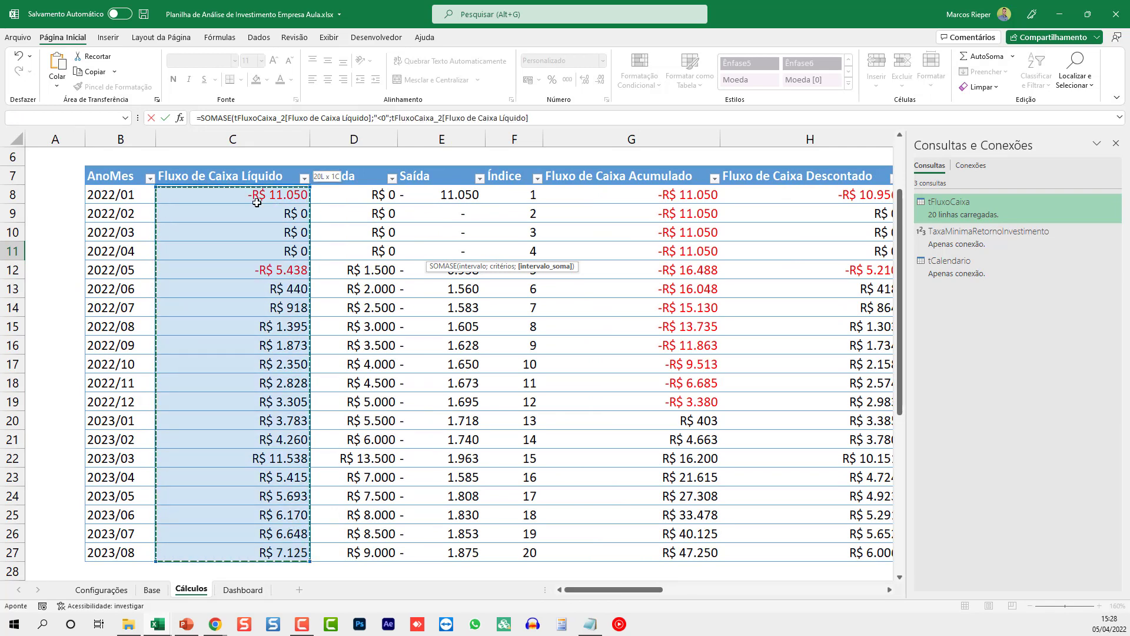
pyautogui.moveTo(628, 590); pyautogui.dragTo(729, 591)
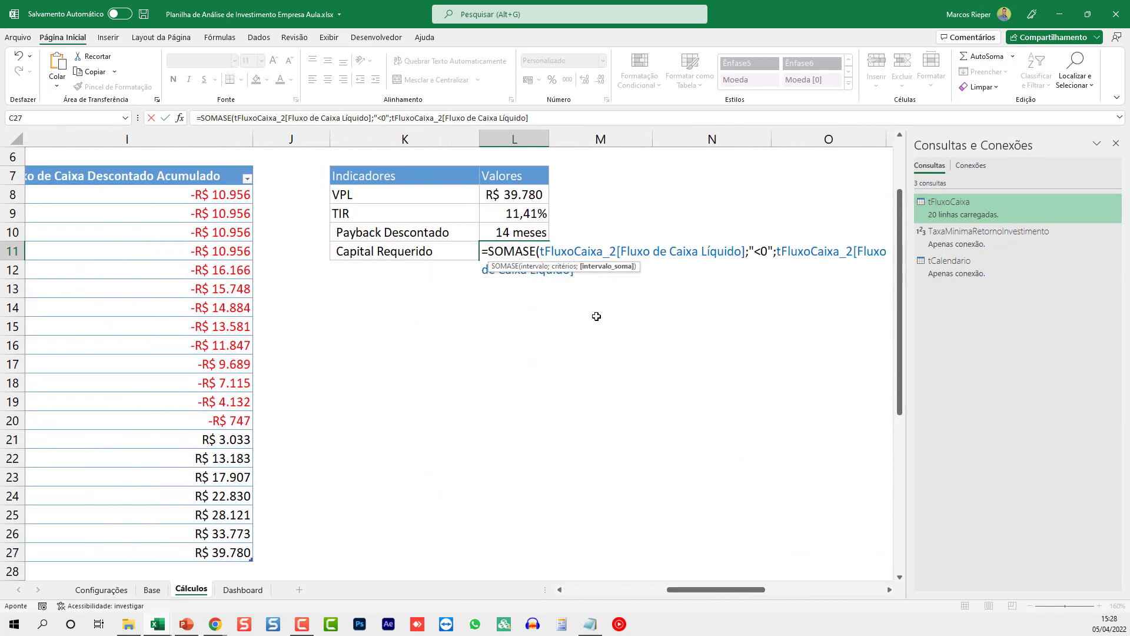
pyautogui.write(')')
pyautogui.hotkey('ctrl', 'Return')
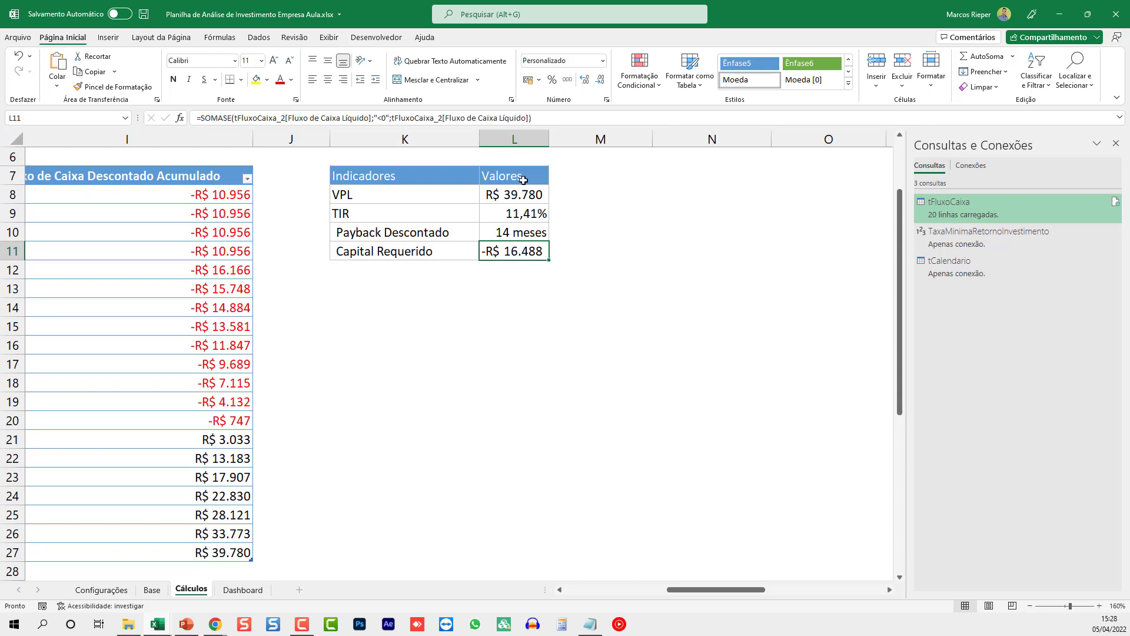
# - Widen column L slightly and negate the SOMASE formula in L11 so Capital Requerido is a positive amount
pyautogui.moveTo(547, 137); pyautogui.dragTo(568, 139)
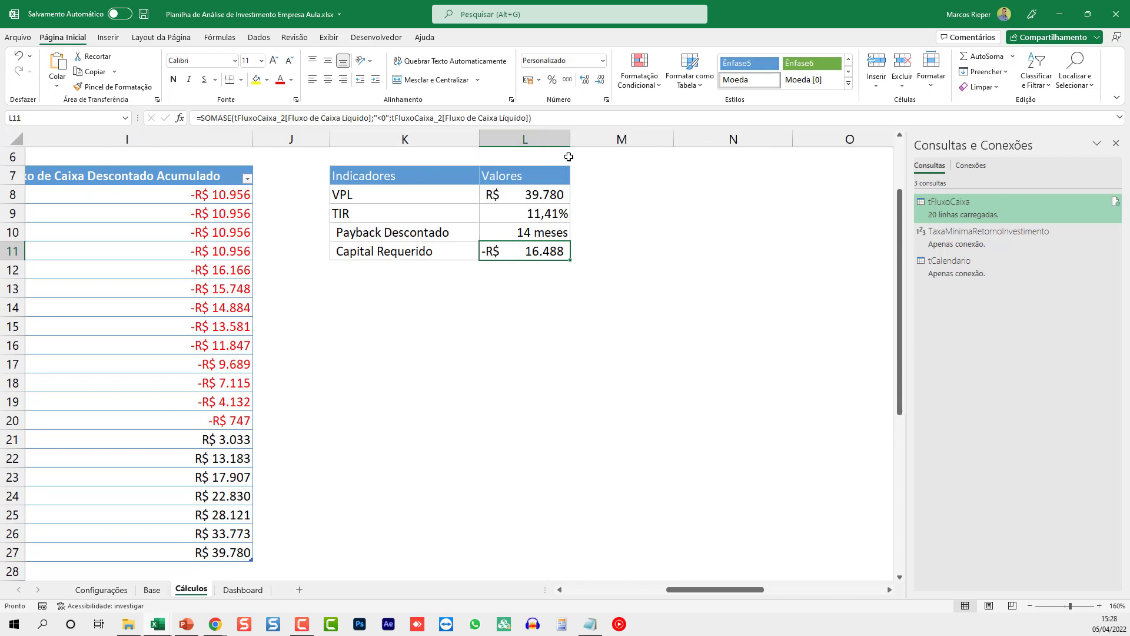
pyautogui.press('F2')
pyautogui.click(489, 251)
pyautogui.write('-')
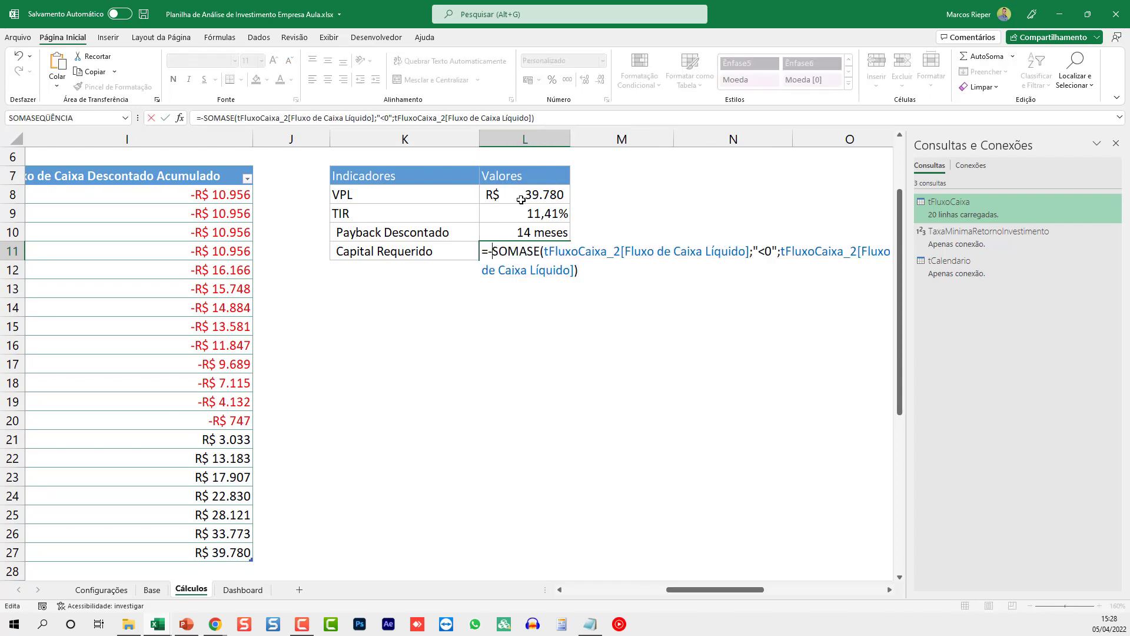
pyautogui.press('Return')
pyautogui.press('Up')
pyautogui.click(626, 275)
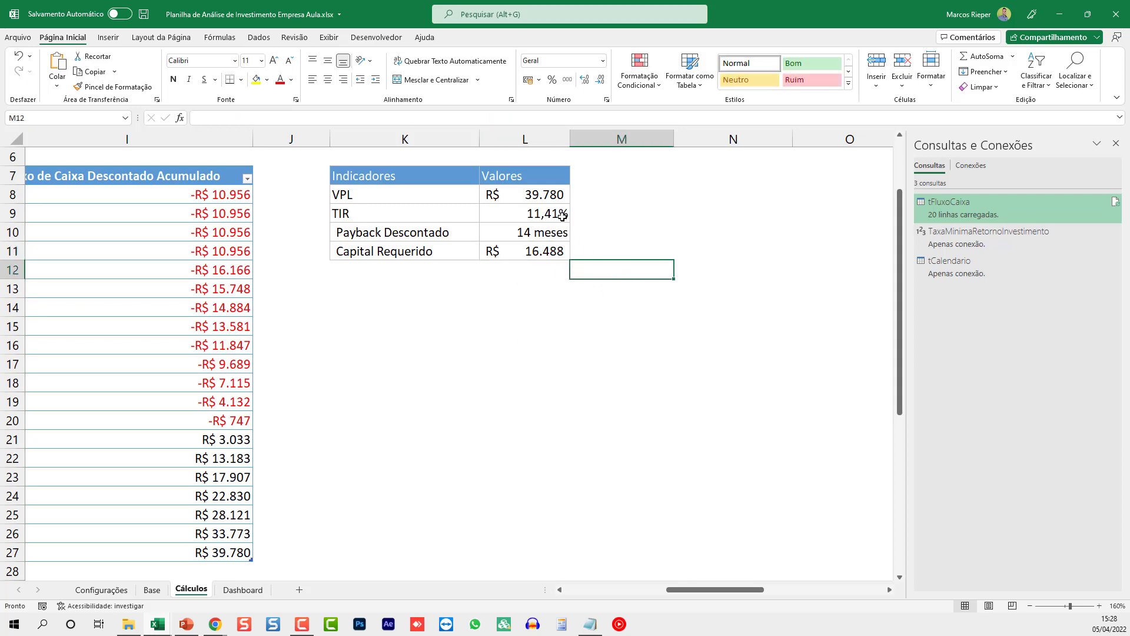
# - Review the formulas behind VPL, TIR, Payback Descontado and Capital Requerido in L8:L11
pyautogui.click(538, 194)
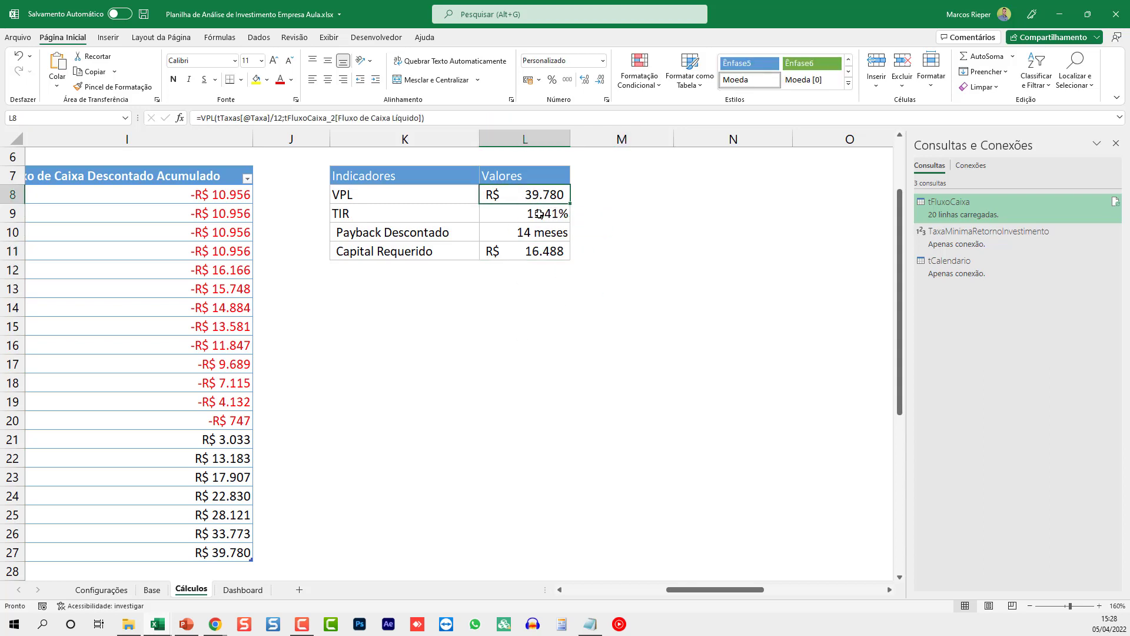
pyautogui.click(539, 214)
pyautogui.click(542, 232)
pyautogui.click(537, 252)
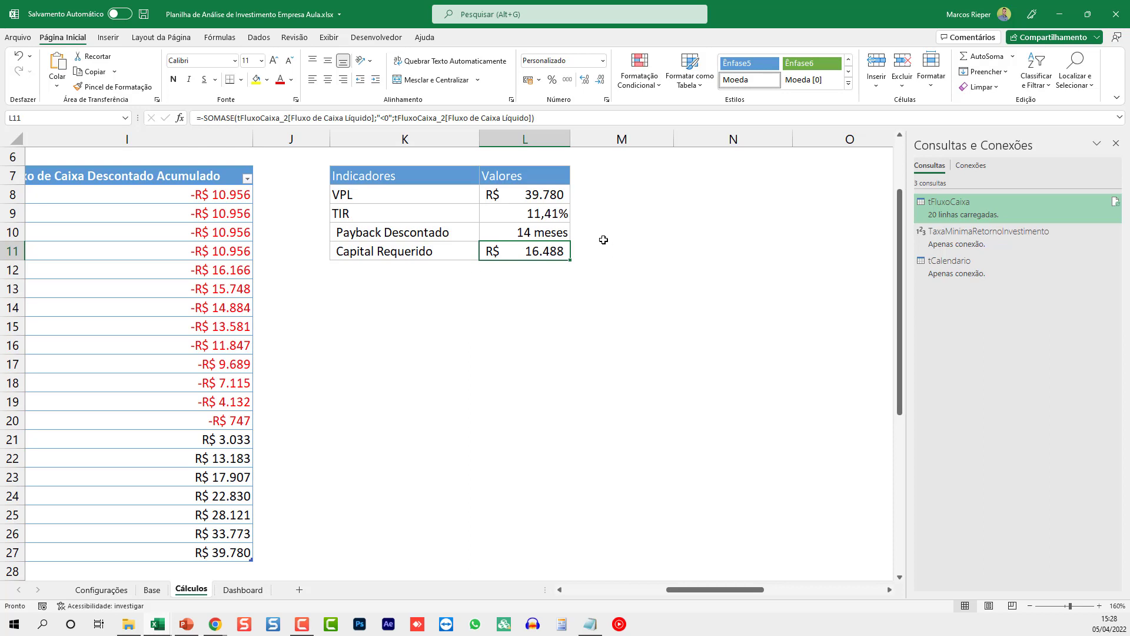
pyautogui.click(651, 194)
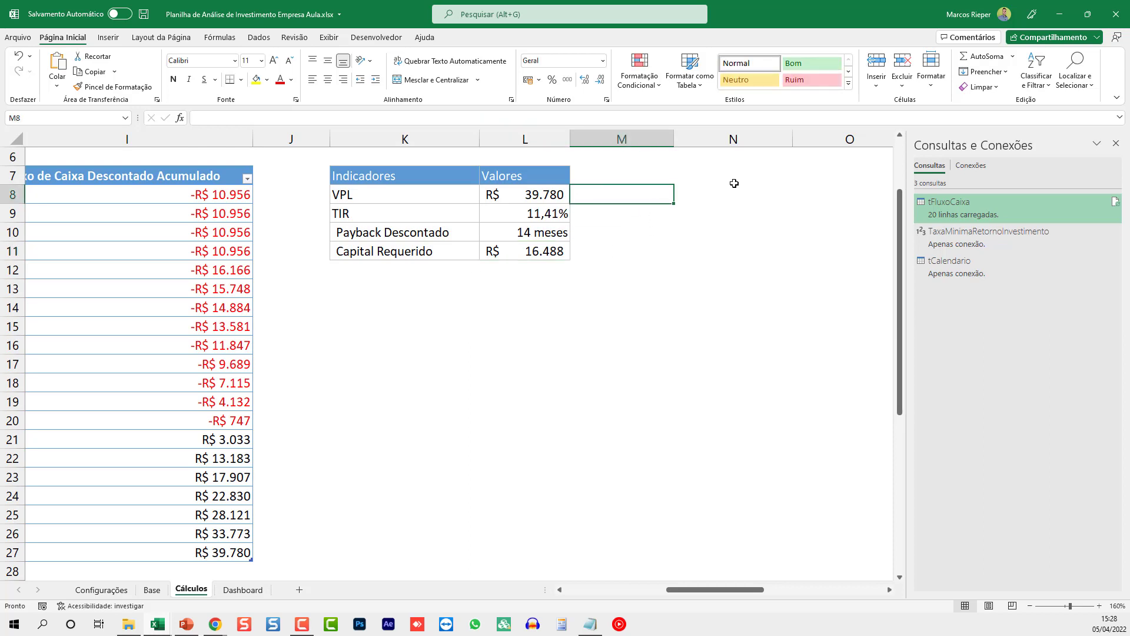
# - Insert a pivot table at N7 of the Cálculos sheet, using the whole cash flow table tFluxoCaixa_2 as its source
pyautogui.scroll(2, 734, 183)
pyautogui.click(721, 264)
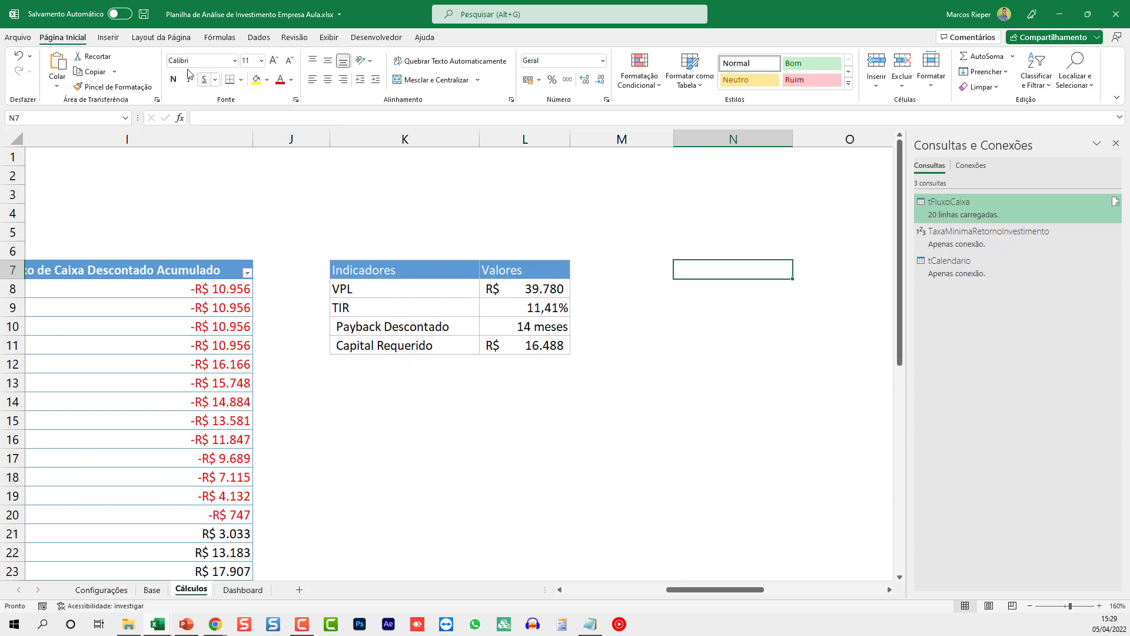
pyautogui.click(111, 38)
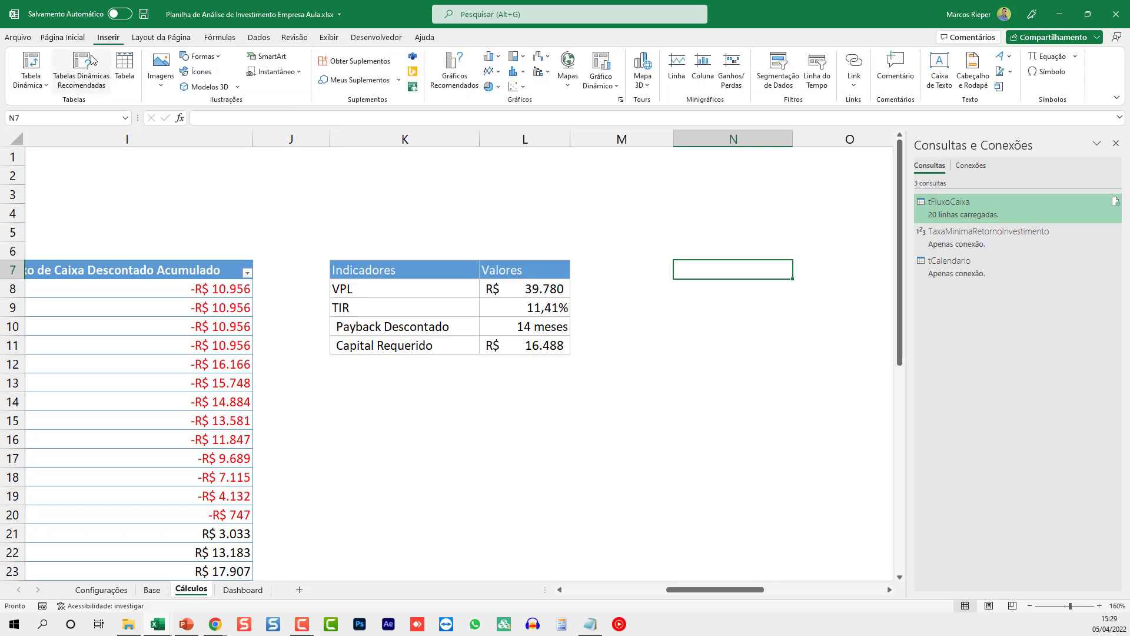
pyautogui.click(196, 261)
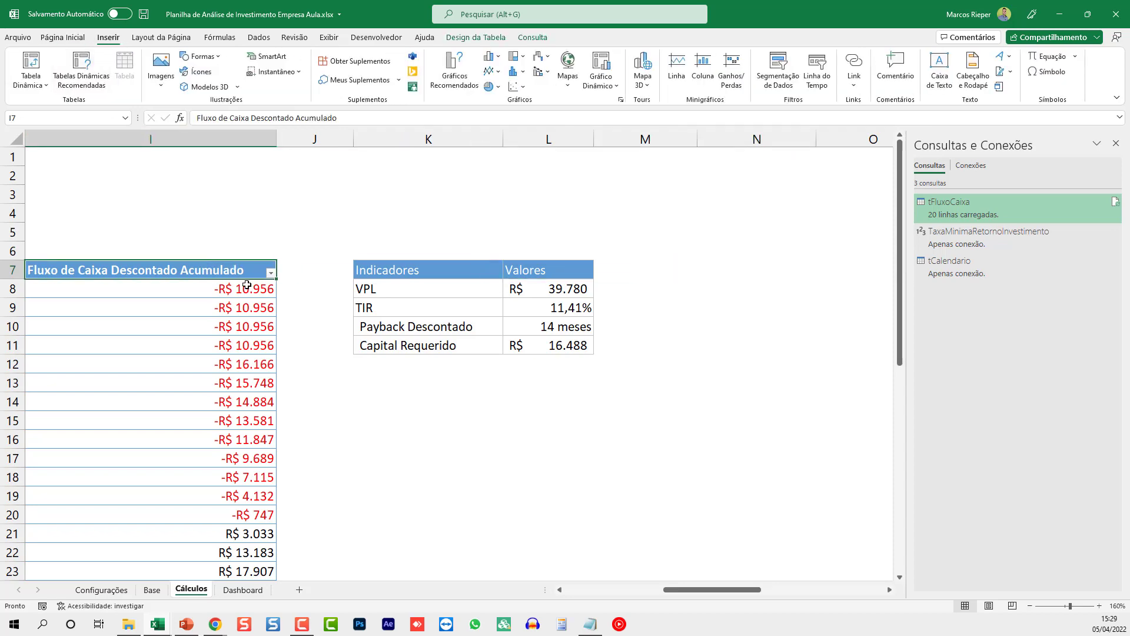
pyautogui.press('Left')
pyautogui.press('Left')
pyautogui.press('Left')
pyautogui.press('Left')
pyautogui.press('Right')
pyautogui.press('Right')
pyautogui.press('Right')
pyautogui.press('Right')
pyautogui.press('Right')
pyautogui.press('Right')
pyautogui.press('Right')
pyautogui.press('Right')
pyautogui.press('Right')
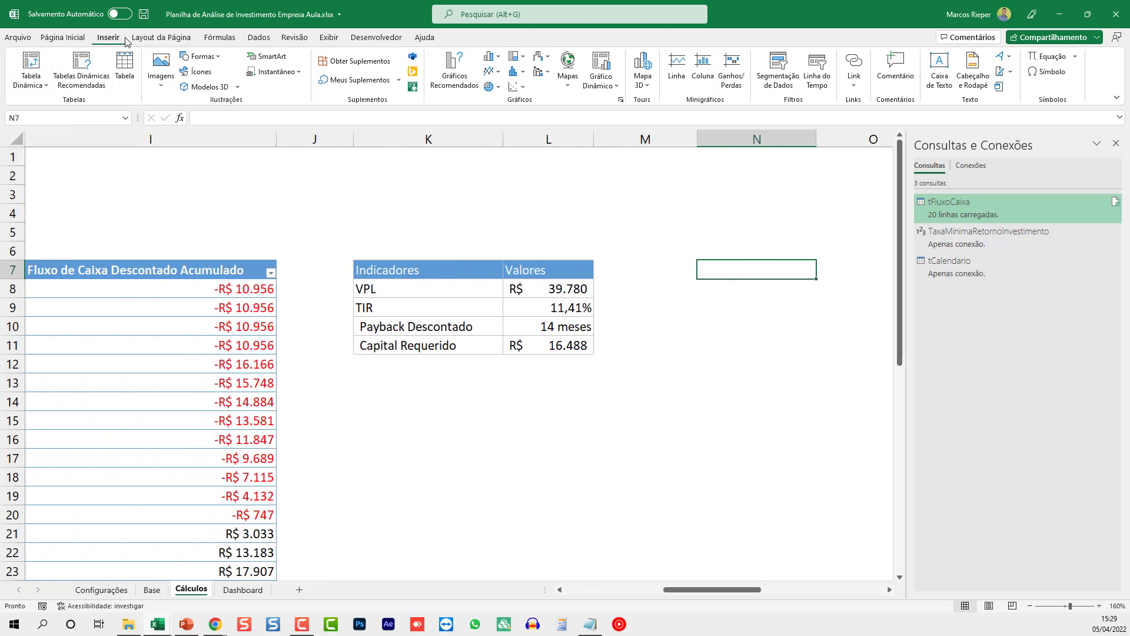
pyautogui.click(33, 63)
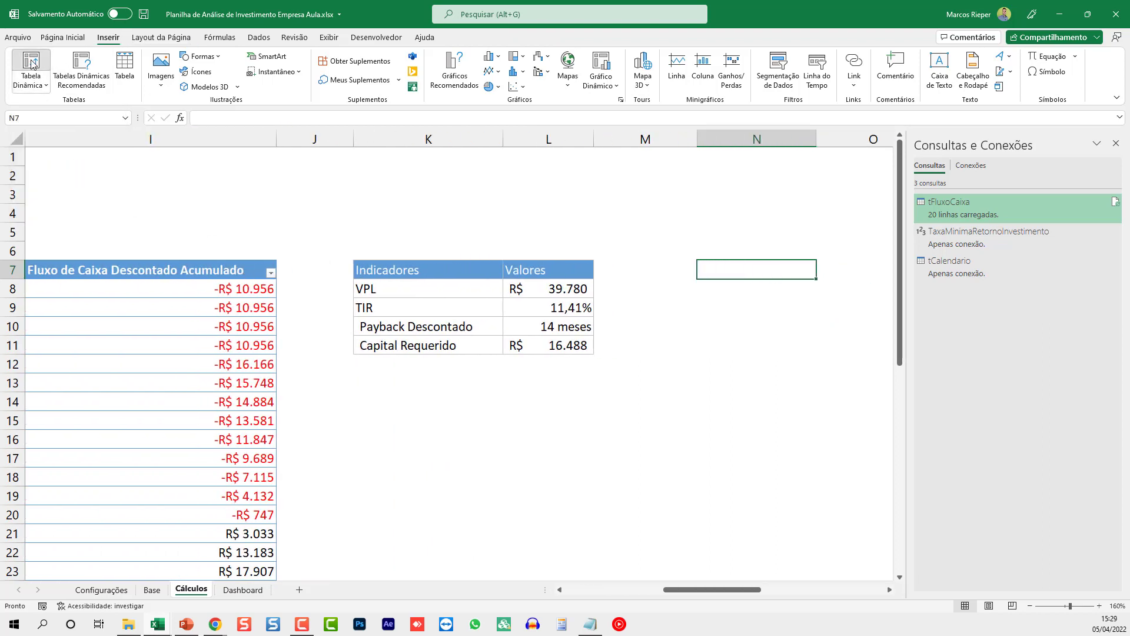
pyautogui.click(228, 272)
pyautogui.hotkey('ctrl', 'a')
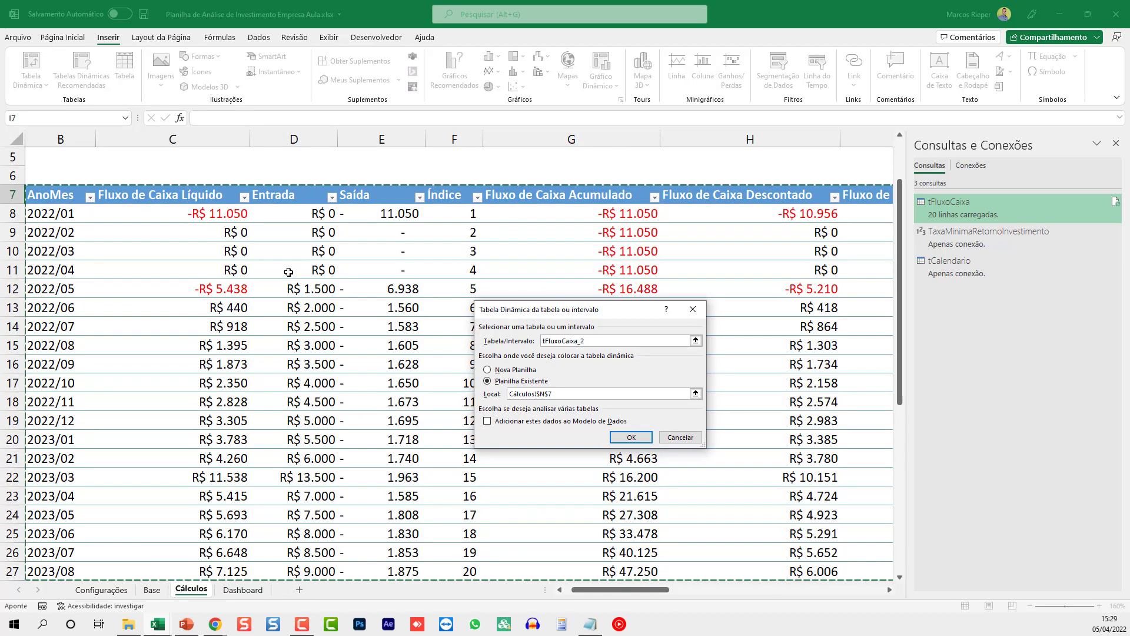
pyautogui.click(613, 436)
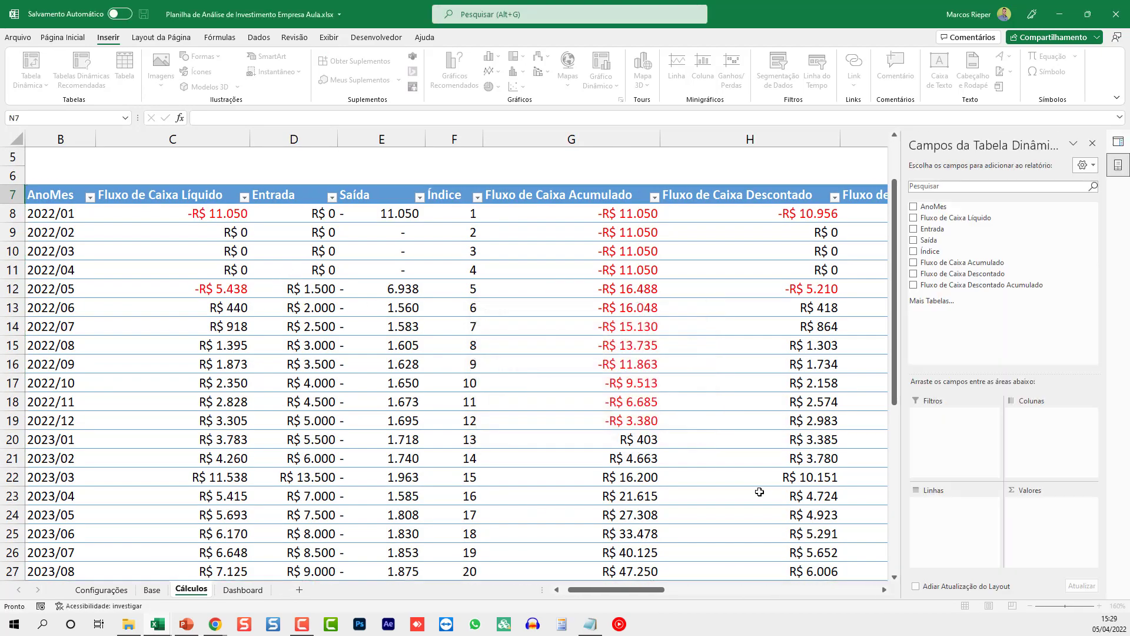
# - Set AnoMes as the pivot table's row field and add Entrada and Saída as summed values
pyautogui.moveTo(642, 596); pyautogui.dragTo(789, 592)
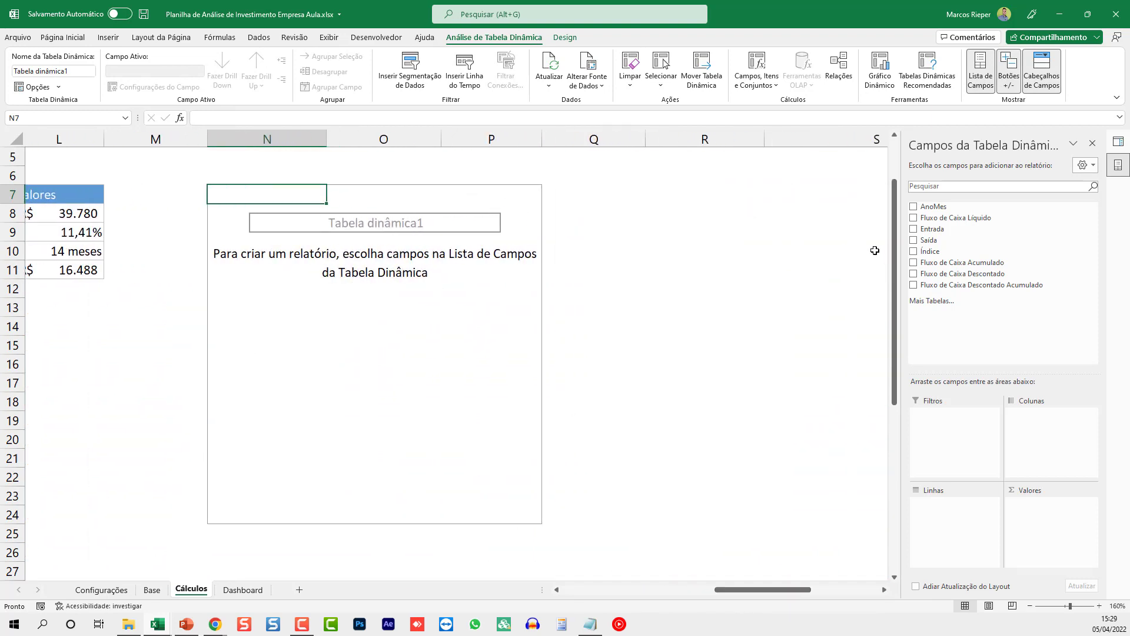
pyautogui.moveTo(942, 207); pyautogui.dragTo(950, 518)
pyautogui.moveTo(253, 307); pyautogui.dragTo(238, 349)
pyautogui.click(254, 252)
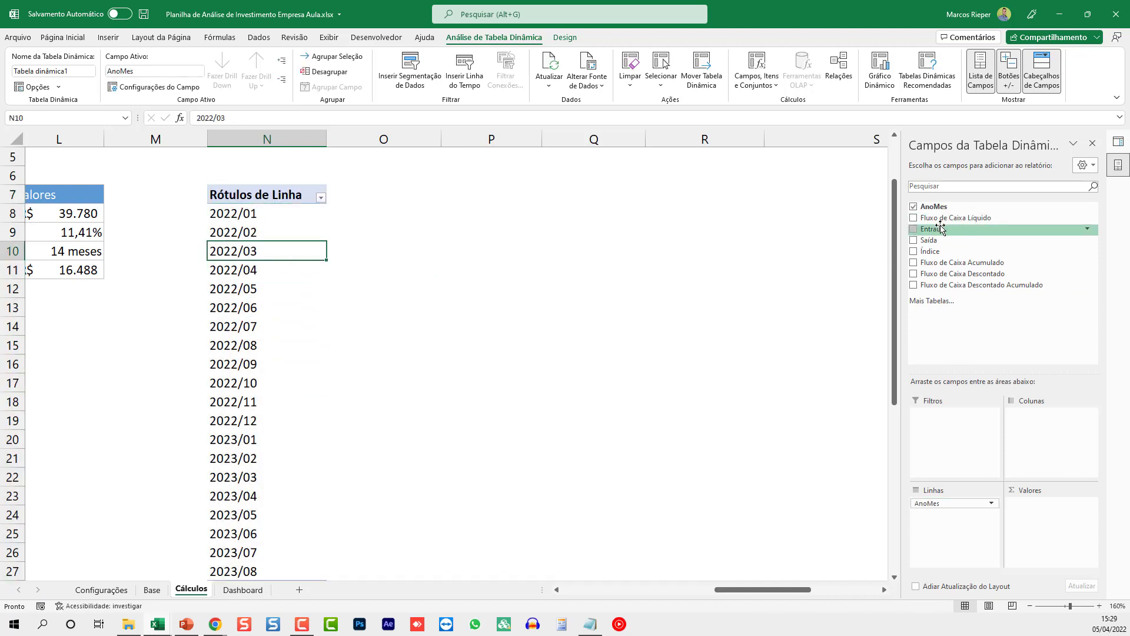
pyautogui.moveTo(940, 230); pyautogui.dragTo(1045, 505)
pyautogui.moveTo(944, 244); pyautogui.dragTo(1038, 516)
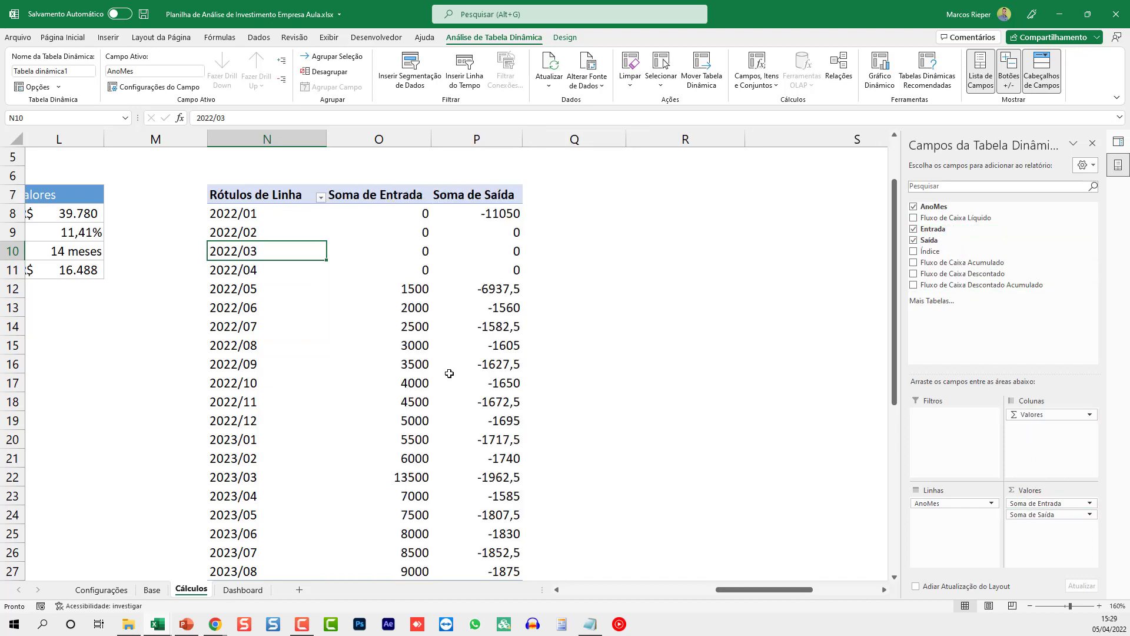
# - Apply the Contábil number format with thousands separators to the pivot table's Entrada and Saída values
pyautogui.moveTo(404, 213); pyautogui.dragTo(500, 366)
pyautogui.scroll(5, 524, 346)
pyautogui.scroll(1, 506, 264)
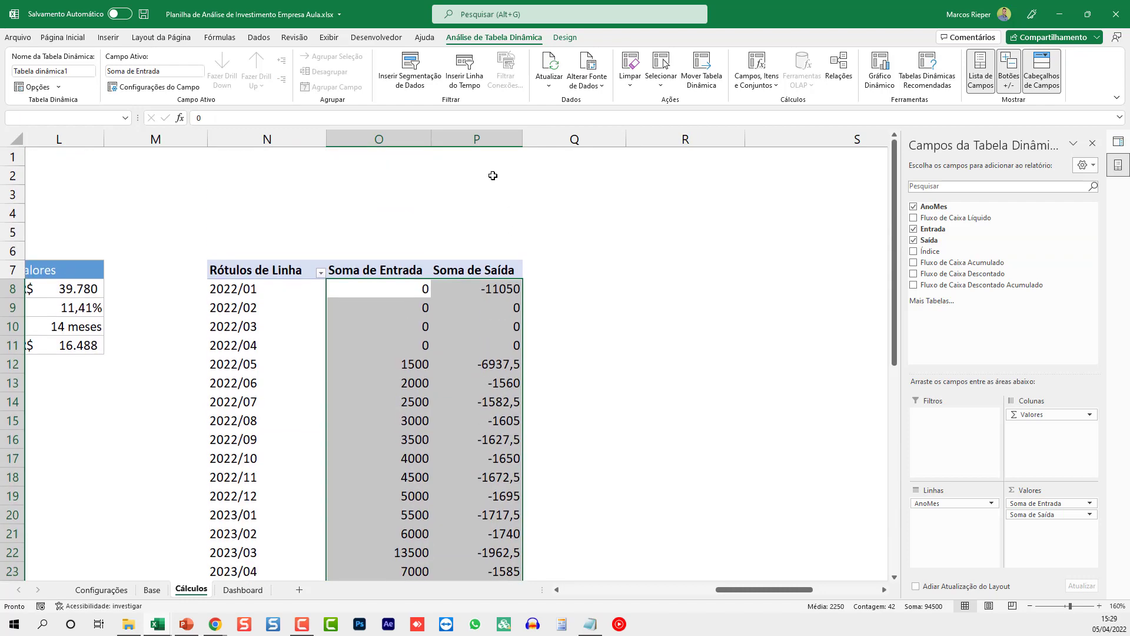
pyautogui.click(63, 37)
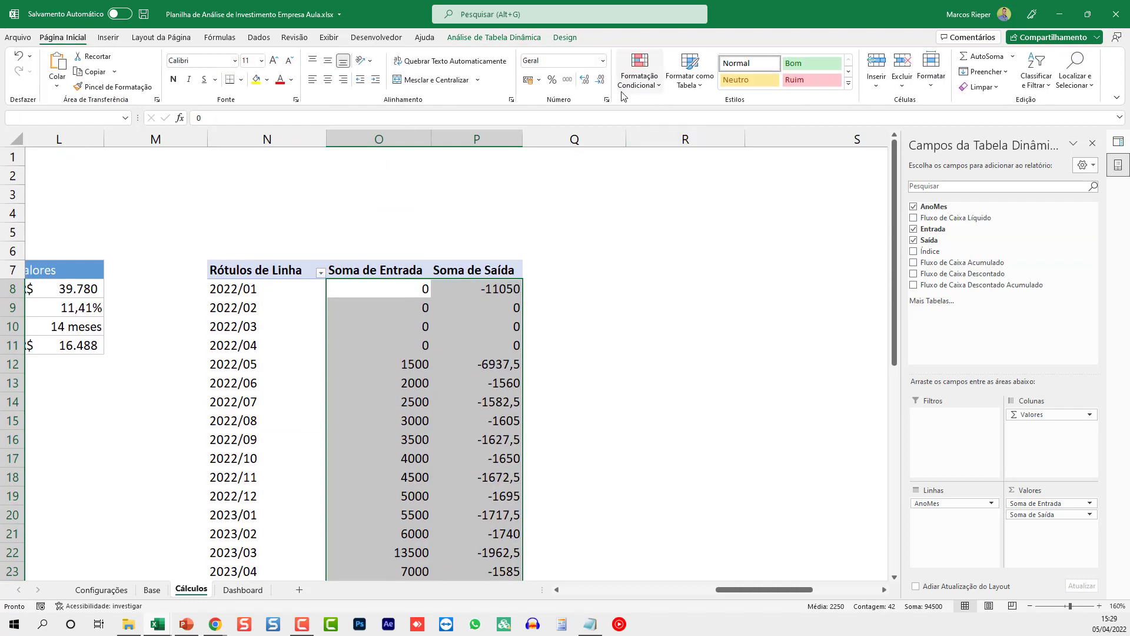
pyautogui.click(570, 84)
pyautogui.click(439, 344)
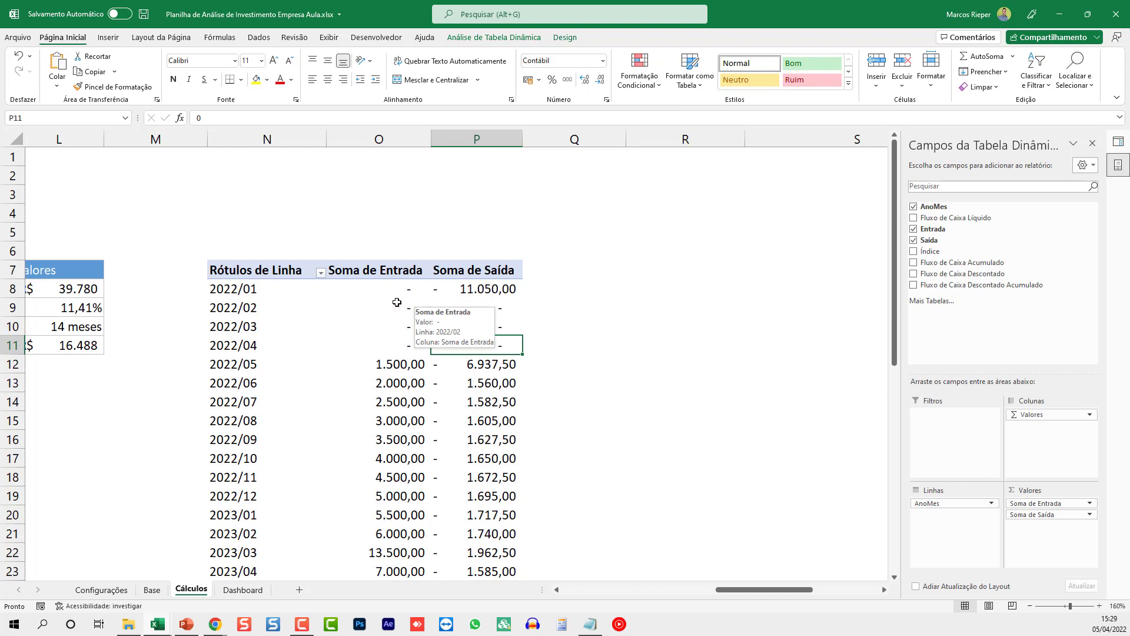
pyautogui.click(397, 302)
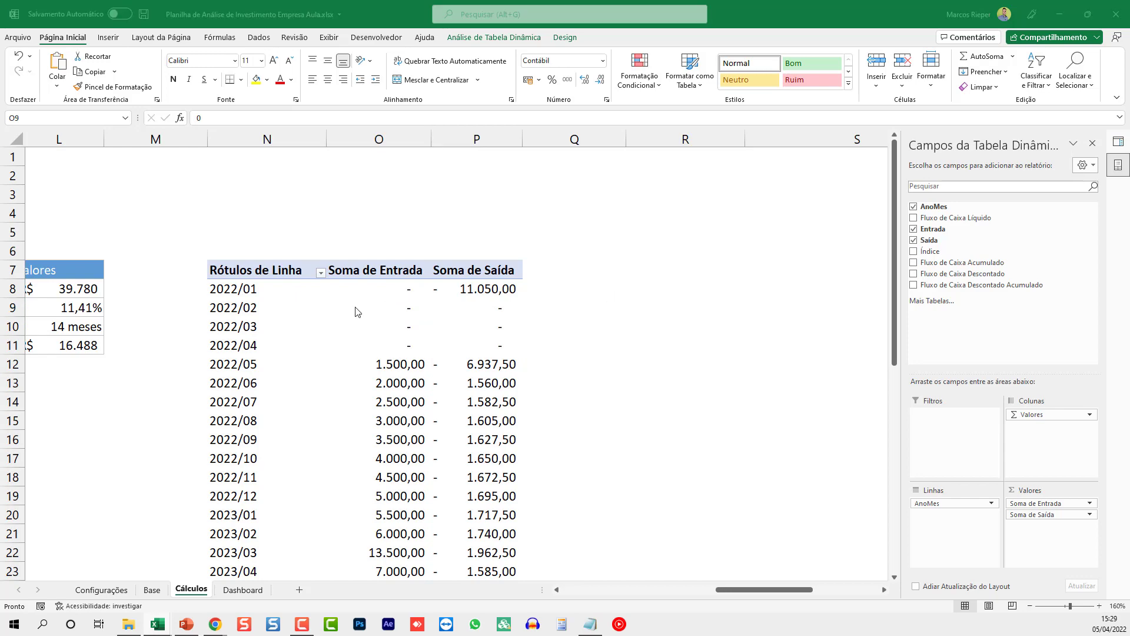
# - Apply the light pivot table style with an outlined, unfilled header and thin grey row lines
pyautogui.click(564, 38)
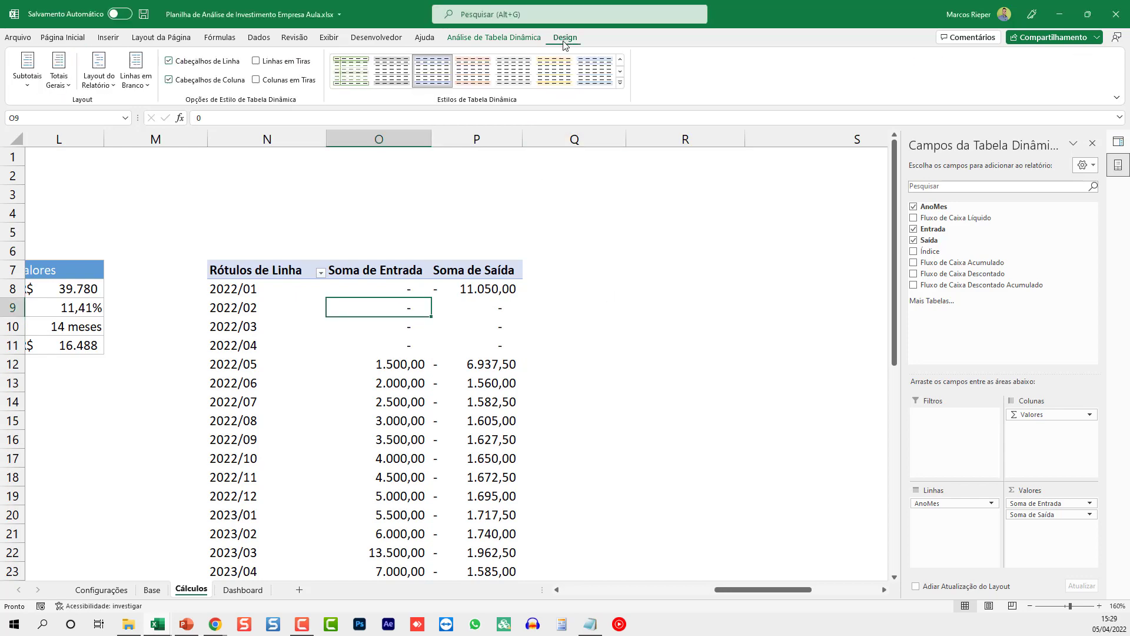
pyautogui.click(620, 87)
pyautogui.click(391, 122)
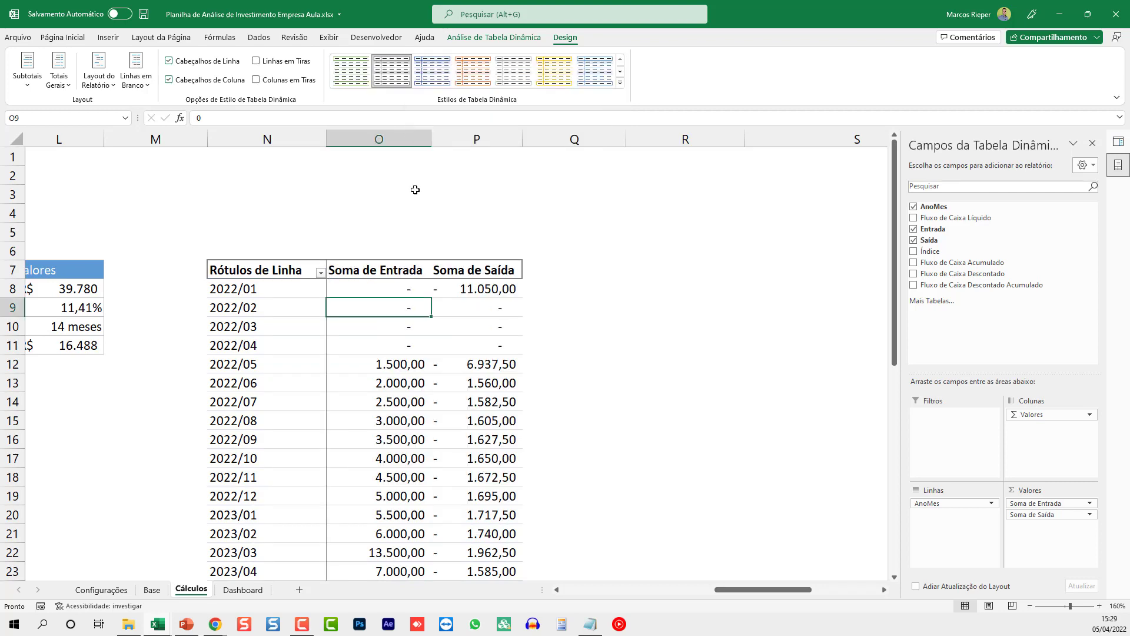
pyautogui.click(441, 327)
pyautogui.click(641, 259)
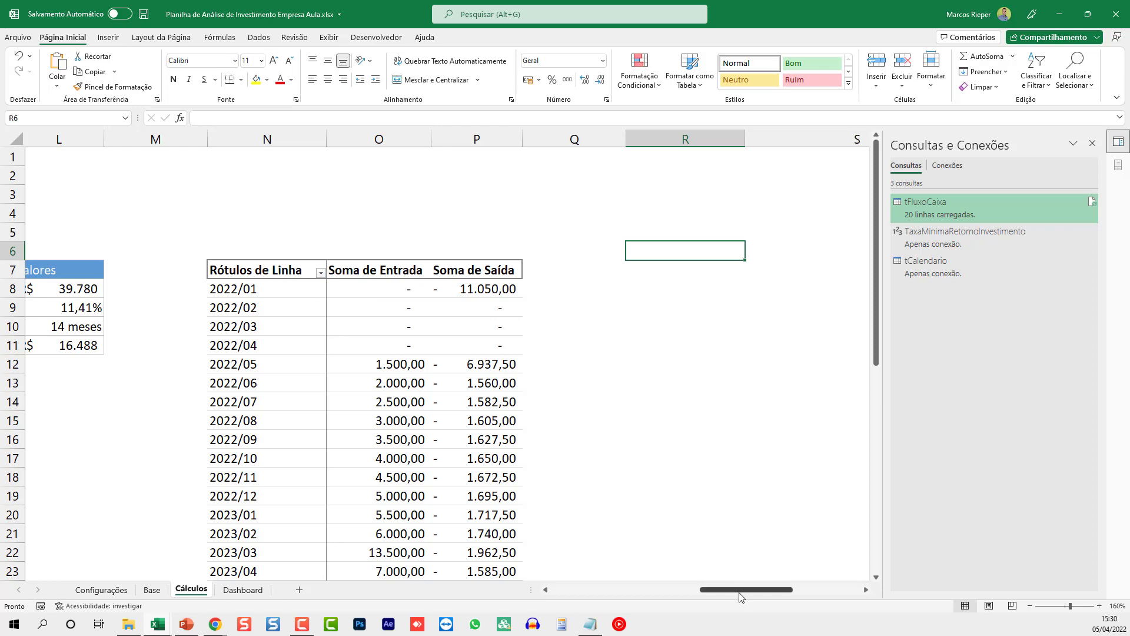
# - Copy the whole pivot table, from its N7 header through the Total Geral row, and paste it at R7
pyautogui.moveTo(766, 595); pyautogui.dragTo(651, 593)
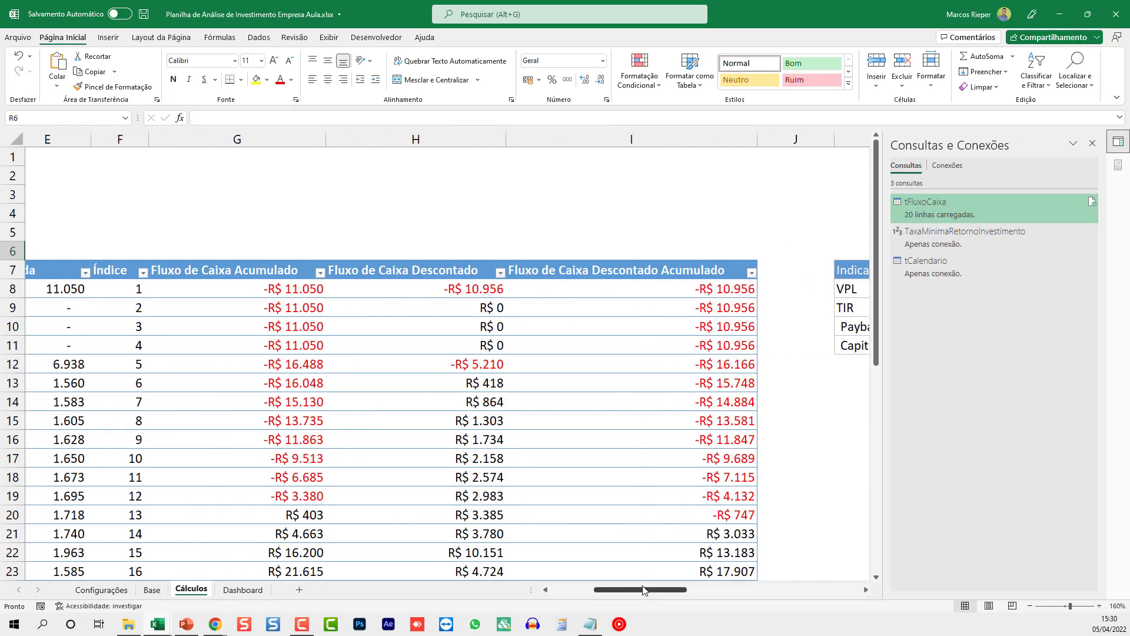
pyautogui.moveTo(636, 591); pyautogui.dragTo(781, 592)
pyautogui.click(271, 297)
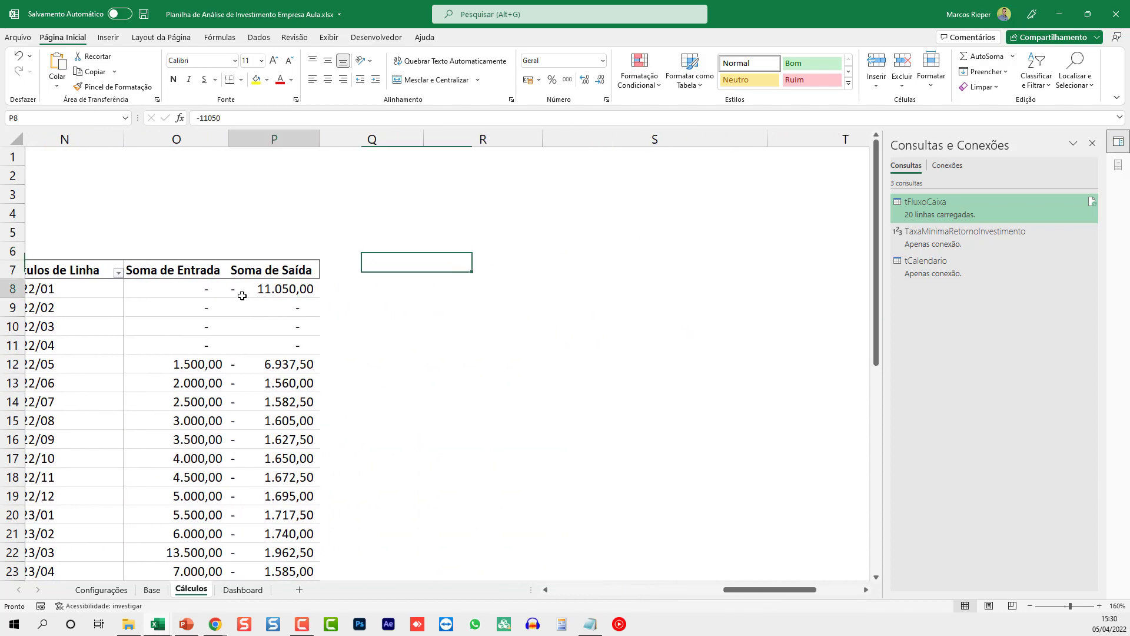
pyautogui.press('Left')
pyautogui.press('Left')
pyautogui.press('Left')
pyautogui.press('Right')
pyautogui.press('Up')
pyautogui.hotkey('ctrl', 'shift', 'Down')
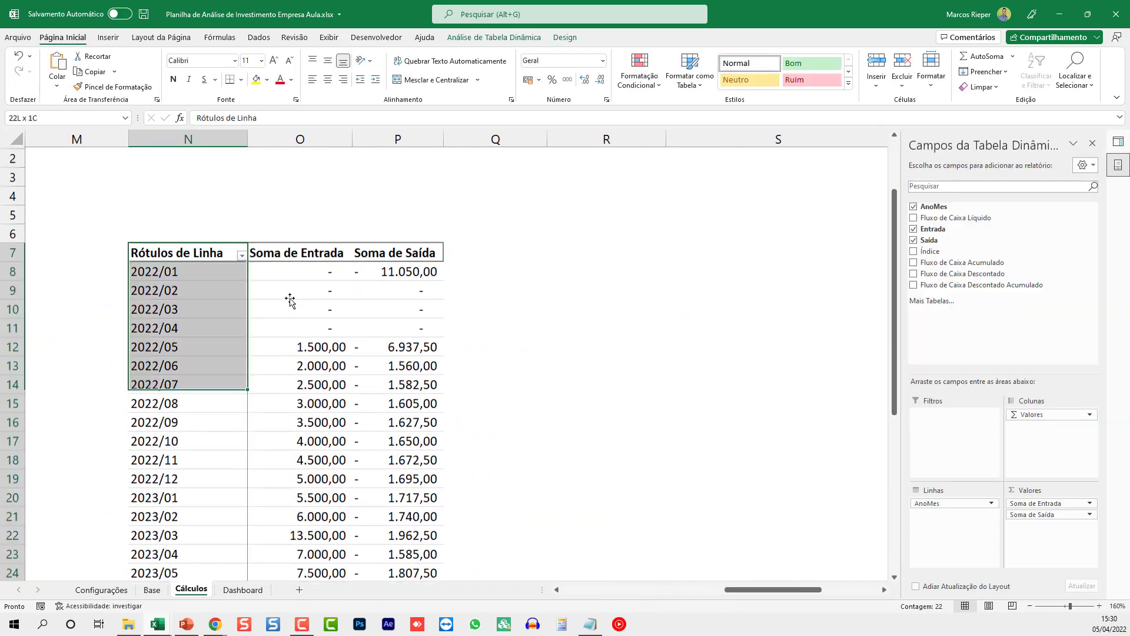
pyautogui.hotkey('ctrl', 'shift', 'Right')
pyautogui.hotkey('ctrl', 'c')
pyautogui.press('Right')
pyautogui.press('Right')
pyautogui.press('Right')
pyautogui.press('Right')
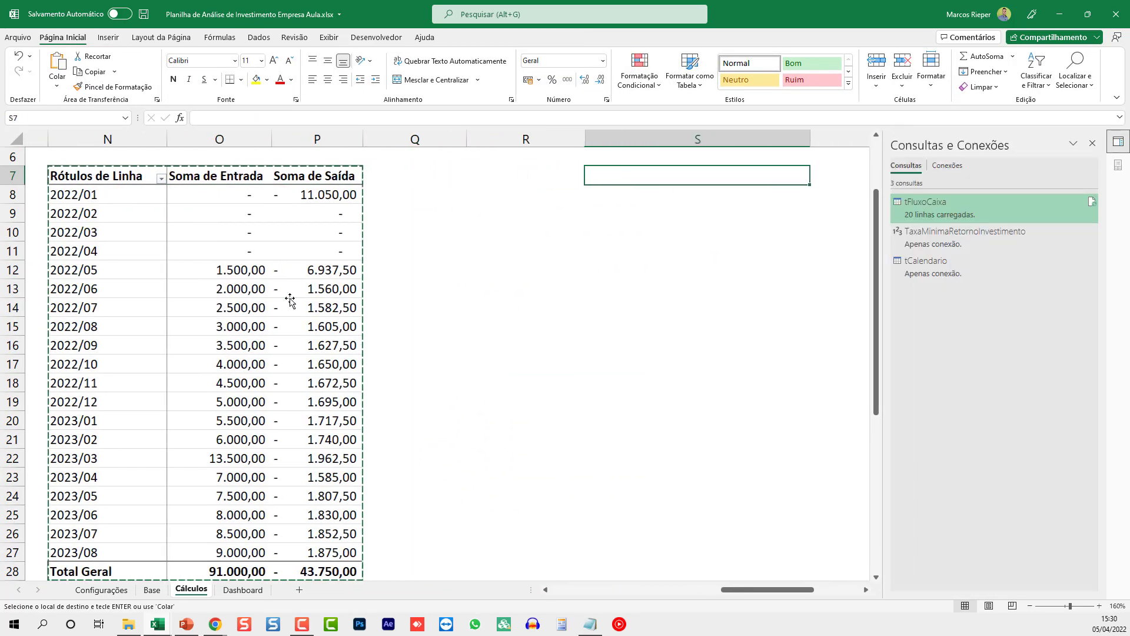
pyautogui.hotkey('ctrl', 'v')
pyautogui.click(717, 270)
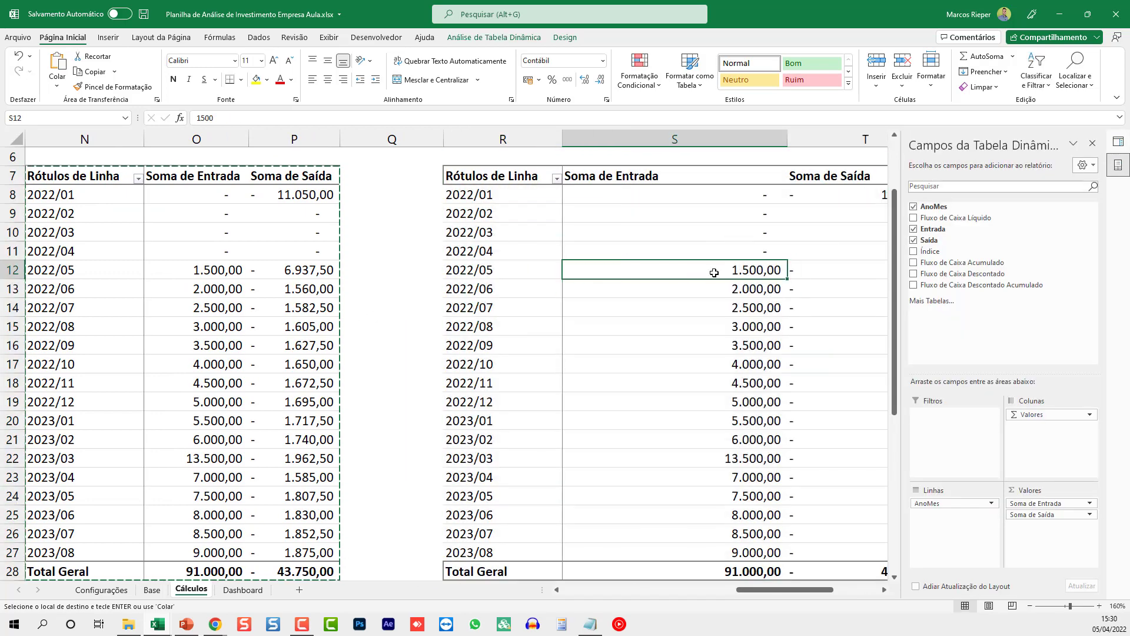
# - Replace the copied pivot table's Entrada and Saída values with Fluxo de Caixa Descontado Acumulado and format them as R$ accounting amounts
pyautogui.moveTo(1034, 504); pyautogui.dragTo(1004, 321)
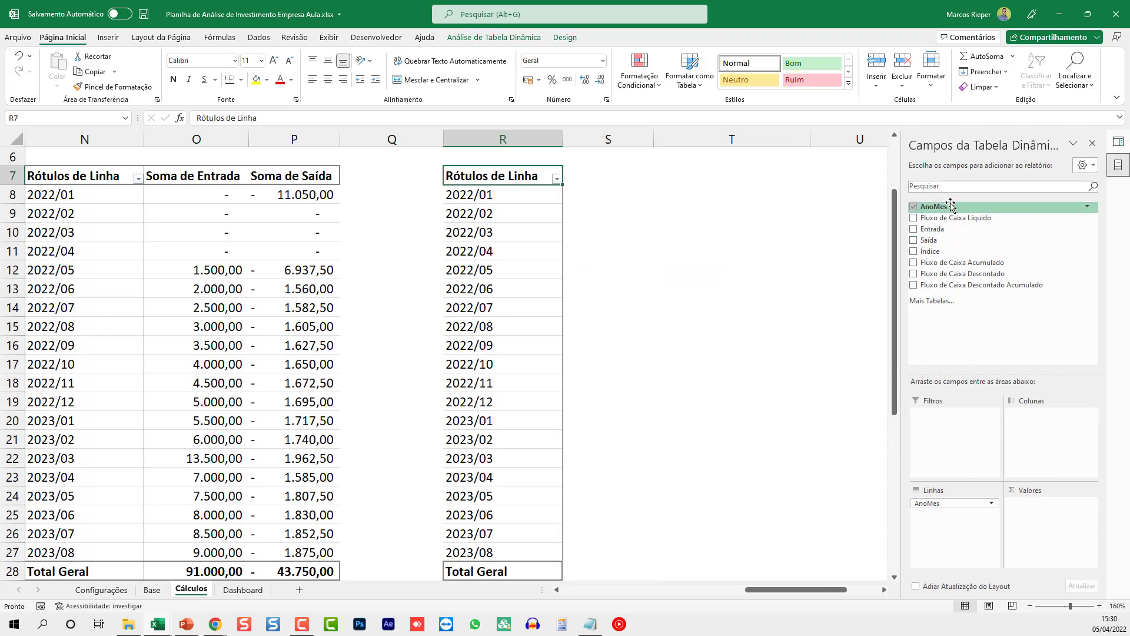
pyautogui.moveTo(963, 285); pyautogui.dragTo(1054, 513)
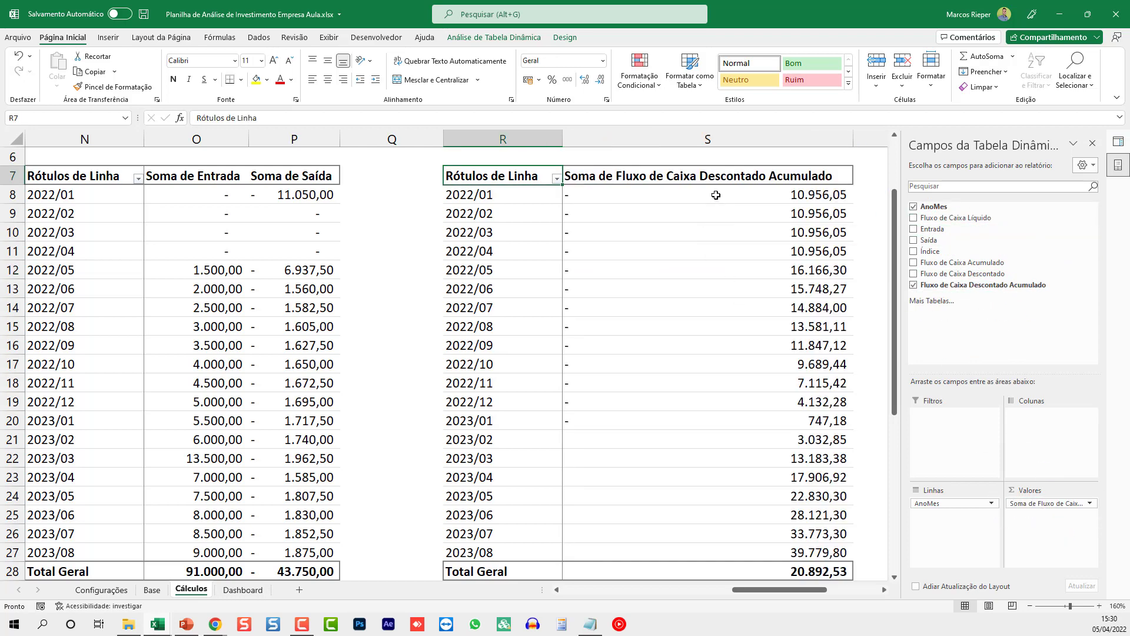
pyautogui.moveTo(713, 194); pyautogui.dragTo(715, 568)
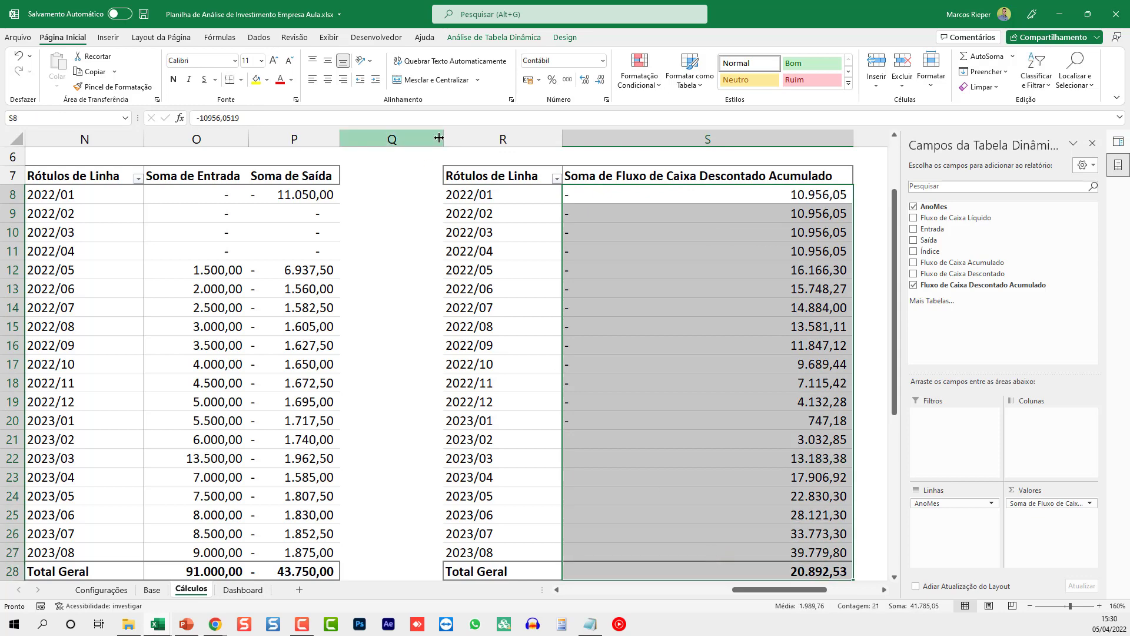
pyautogui.click(527, 80)
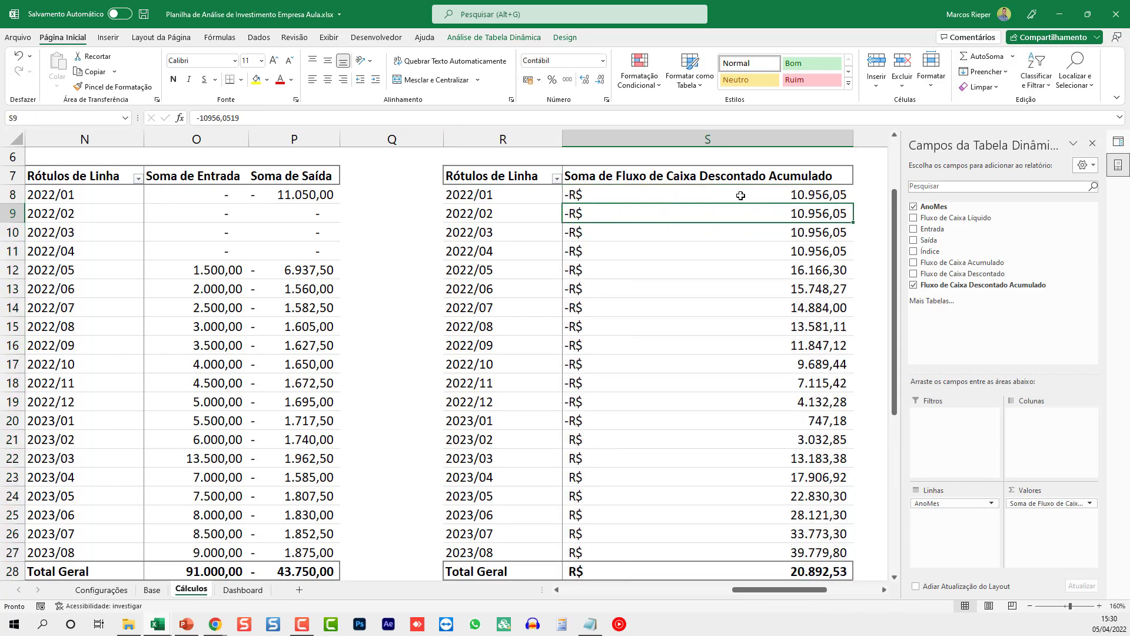
# - Remove the decimal places from the values in both pivot tables and close the pivot field list
pyautogui.moveTo(207, 201); pyautogui.dragTo(294, 572)
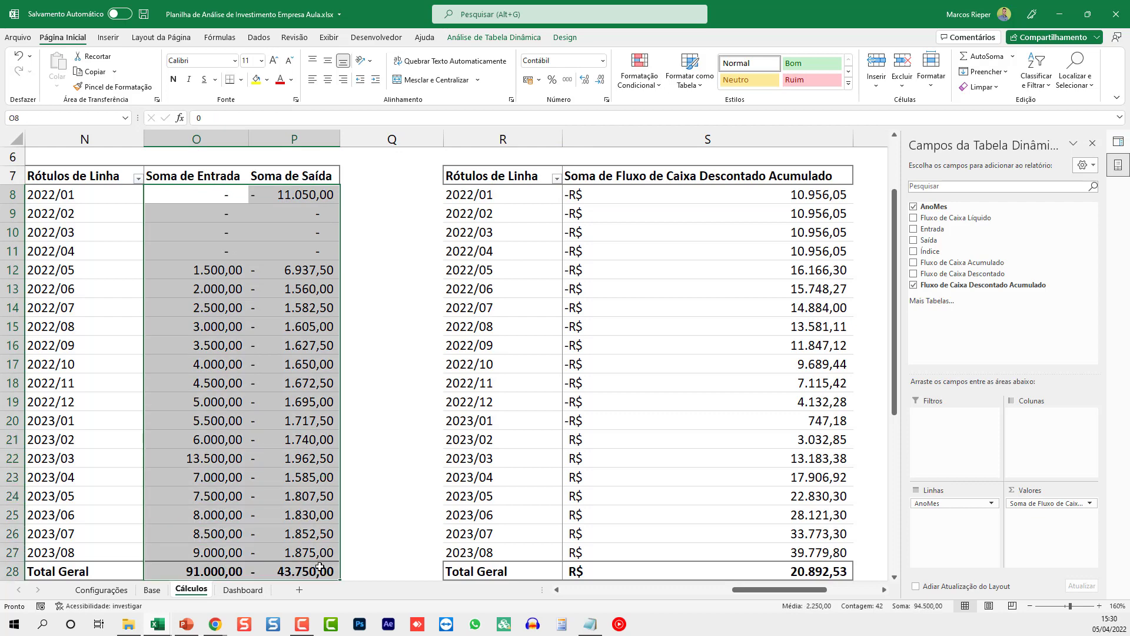
pyautogui.click(601, 85)
pyautogui.click(602, 85)
pyautogui.moveTo(675, 190); pyautogui.dragTo(667, 571)
pyautogui.click(600, 79)
pyautogui.click(600, 78)
pyautogui.click(677, 251)
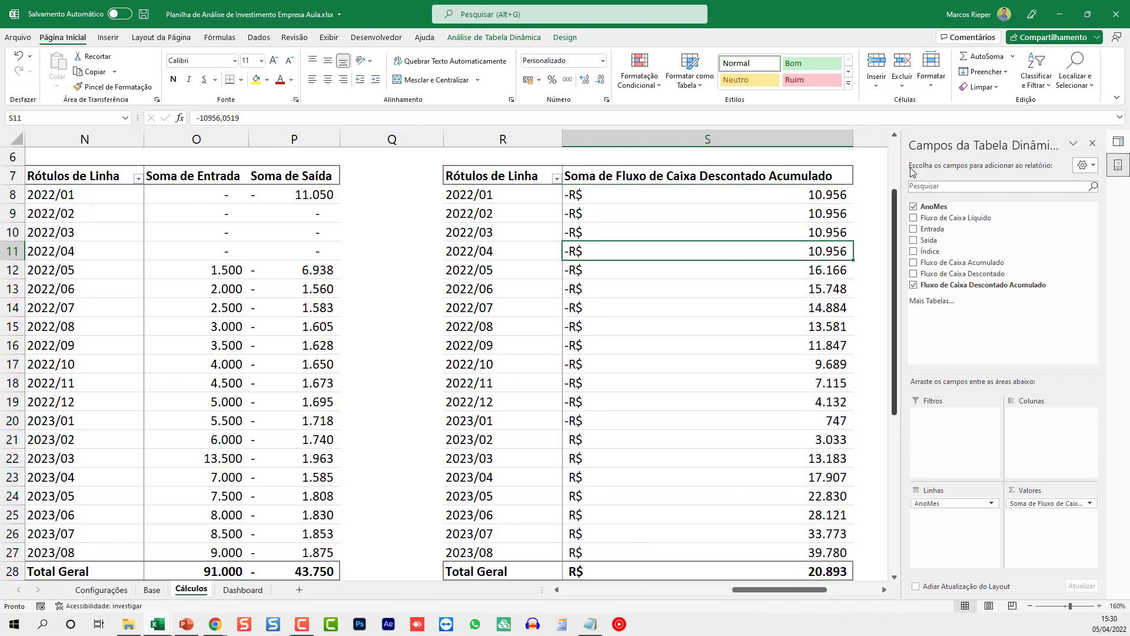
pyautogui.click(1091, 144)
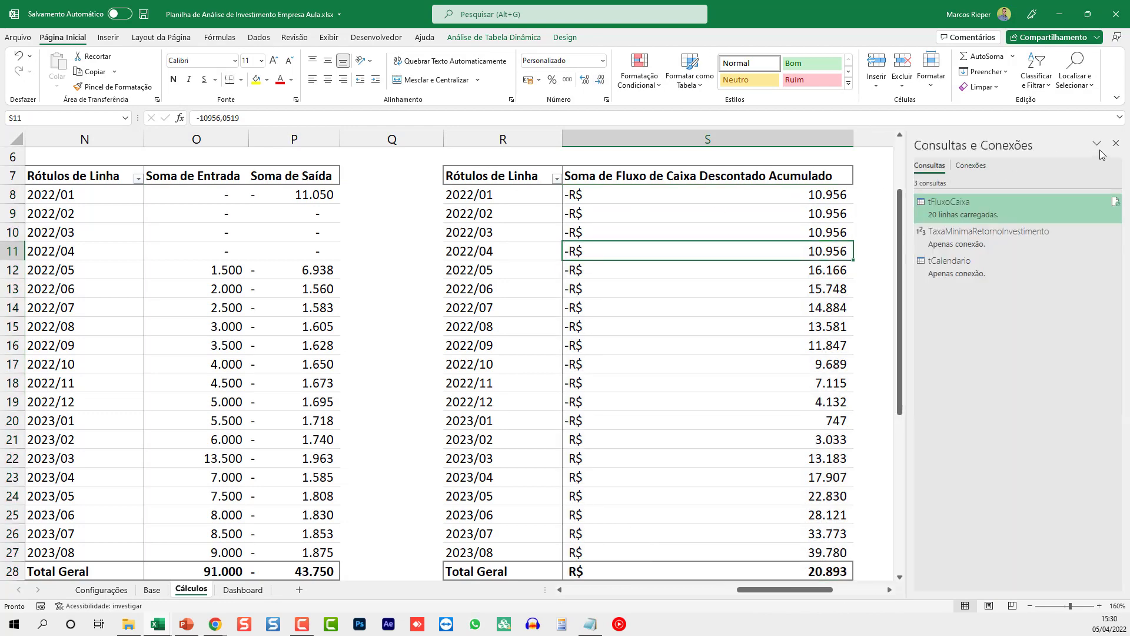
# - Close the Consultas e Conexões pane and insert a pivot chart from the Entrada and Saída pivot table
pyautogui.click(1117, 147)
pyautogui.scroll(-1, 757, 227)
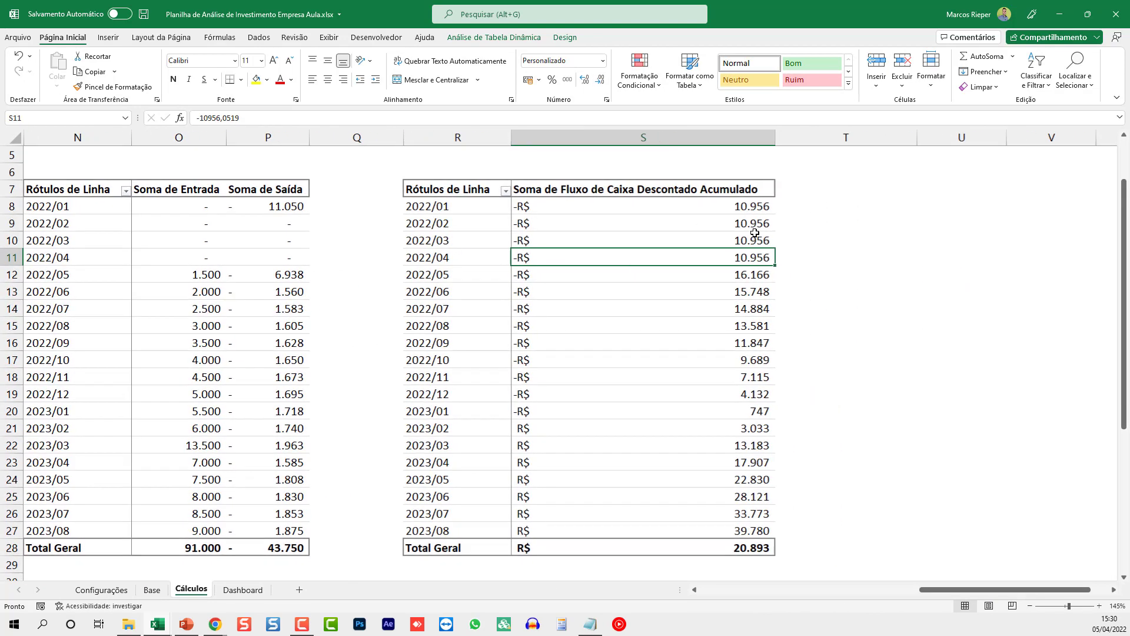
pyautogui.click(611, 218)
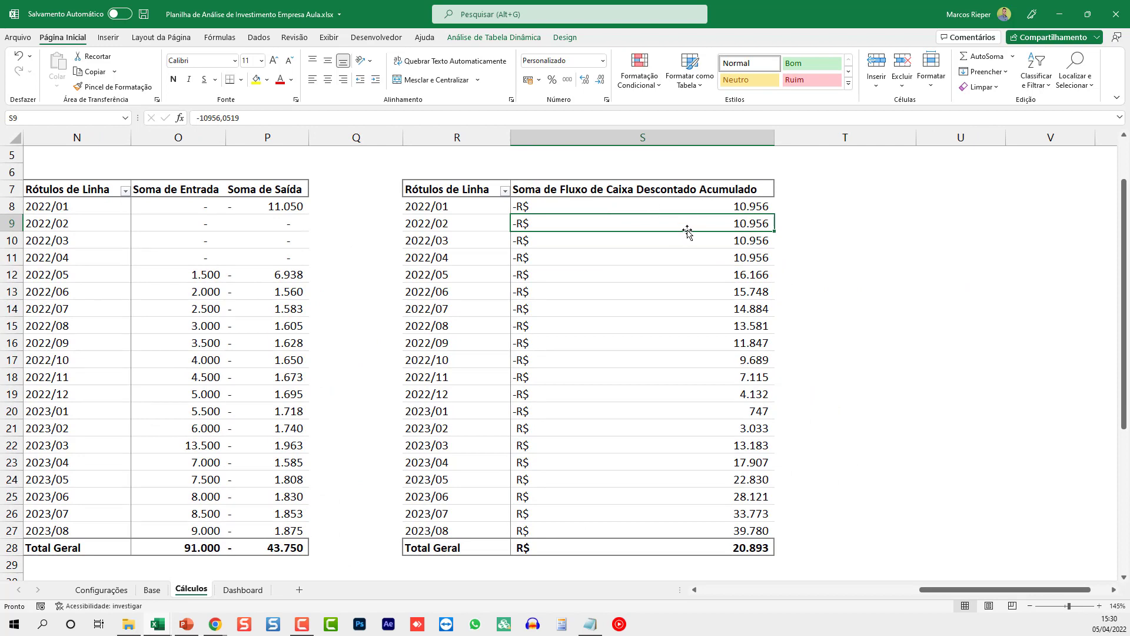
pyautogui.click(271, 241)
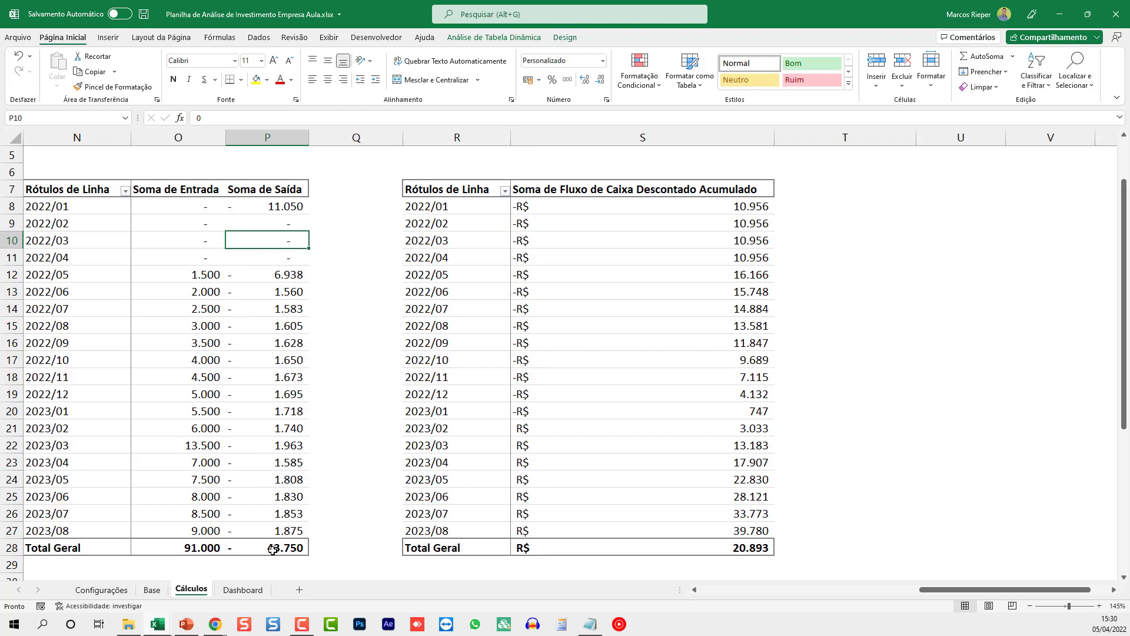
pyautogui.moveTo(273, 548); pyautogui.dragTo(179, 273)
pyautogui.click(167, 227)
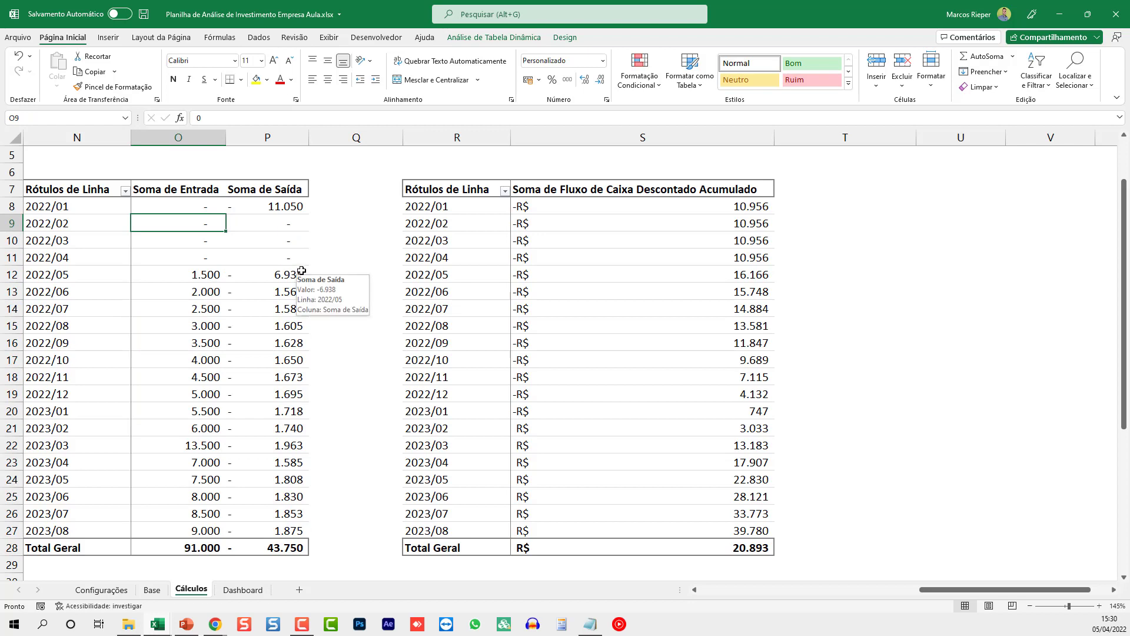
pyautogui.hotkey('alt', 'F1')
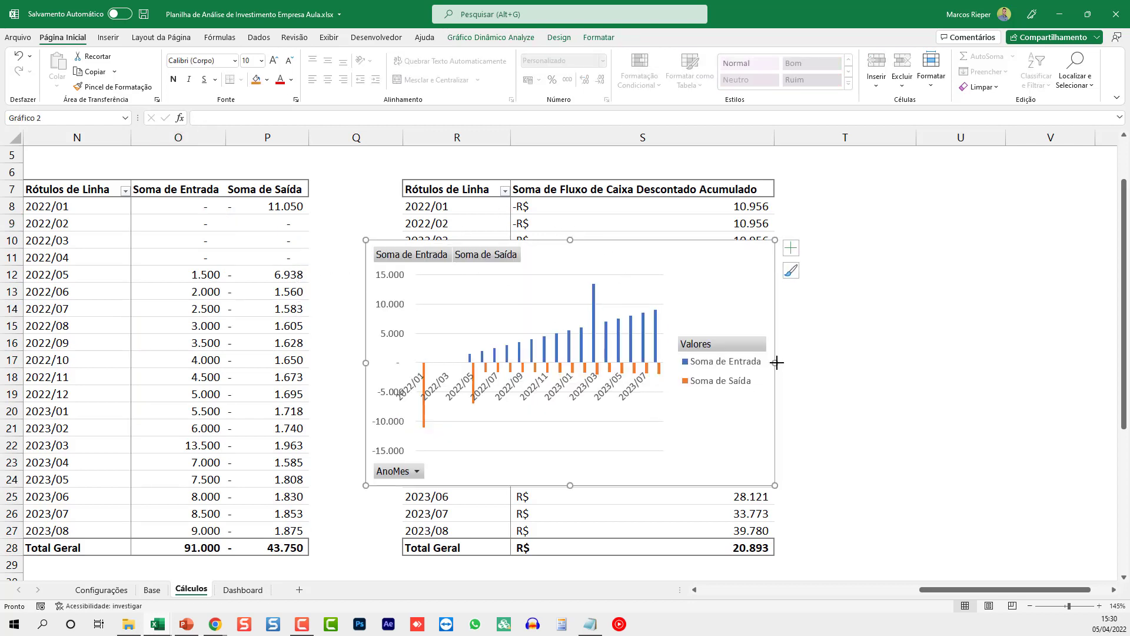
# - Enlarge the new pivot chart on all sides so it spans roughly columns P to U and rows 8 to 26
pyautogui.moveTo(777, 363); pyautogui.dragTo(956, 363)
pyautogui.moveTo(660, 487); pyautogui.dragTo(661, 526)
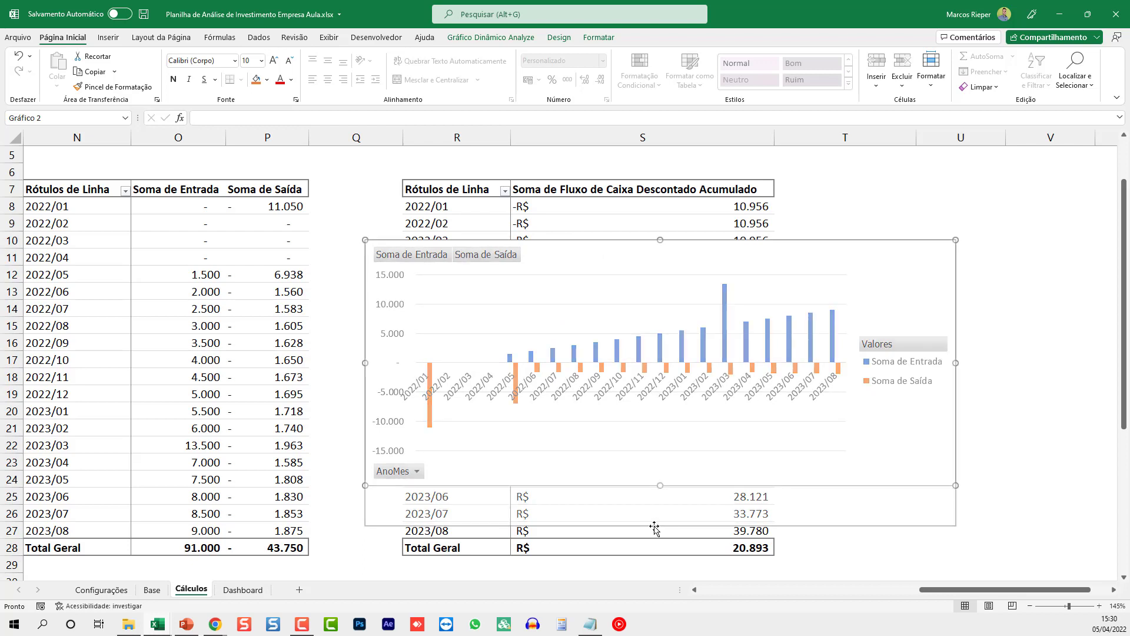
pyautogui.moveTo(366, 383); pyautogui.dragTo(255, 383)
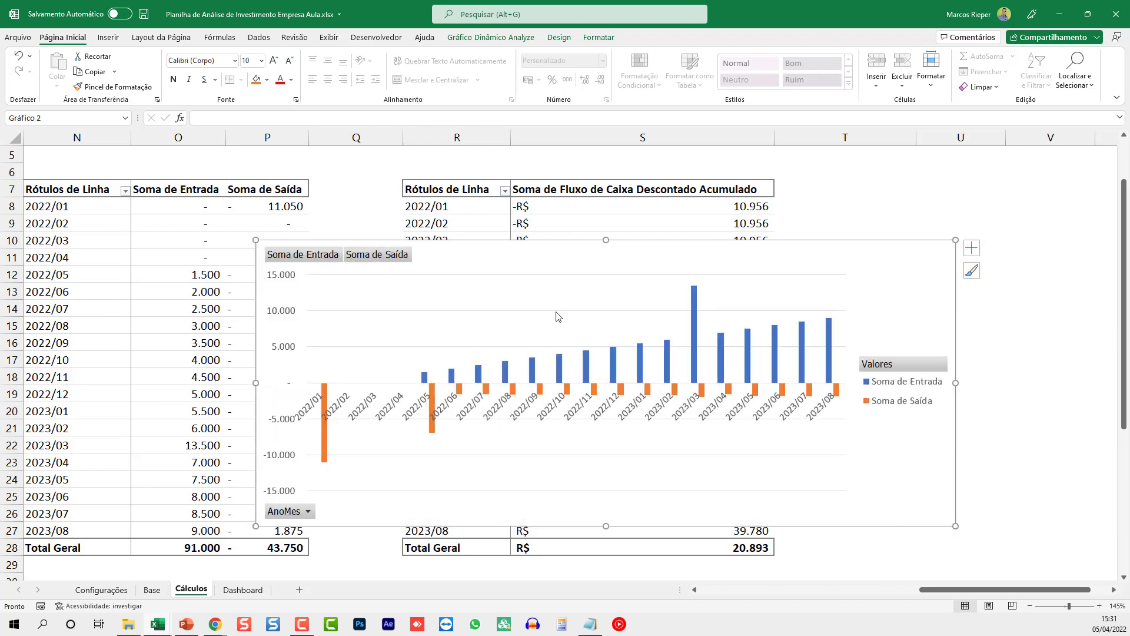
pyautogui.moveTo(604, 236); pyautogui.dragTo(605, 201)
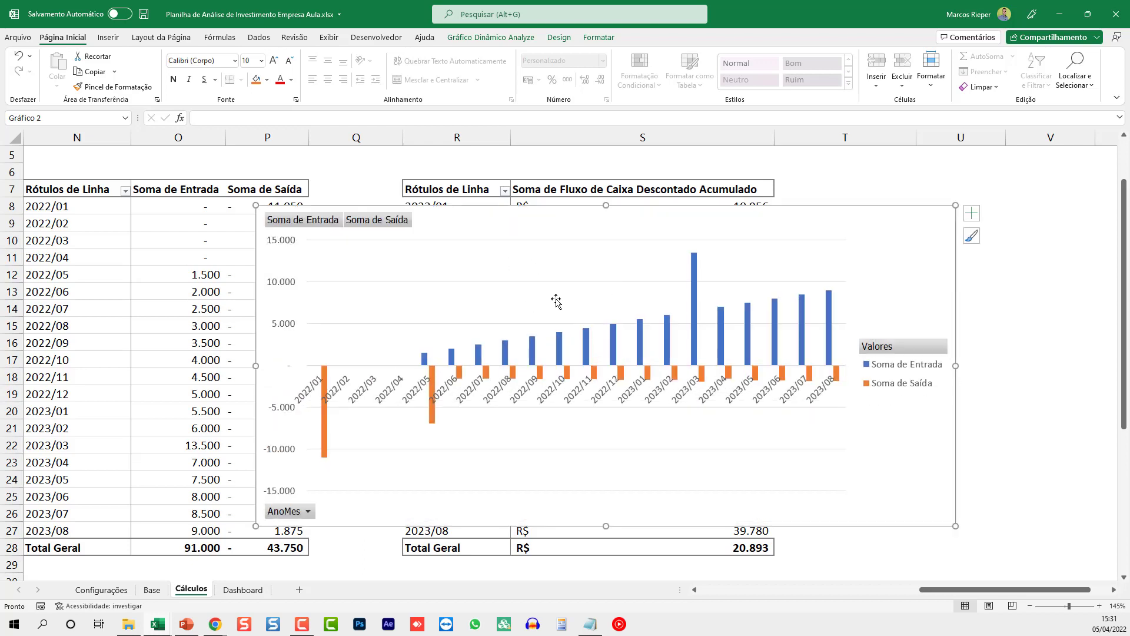
# - Change the pivot chart's type to Coluna Empilhada
pyautogui.rightClick(491, 215)
pyautogui.click(555, 369)
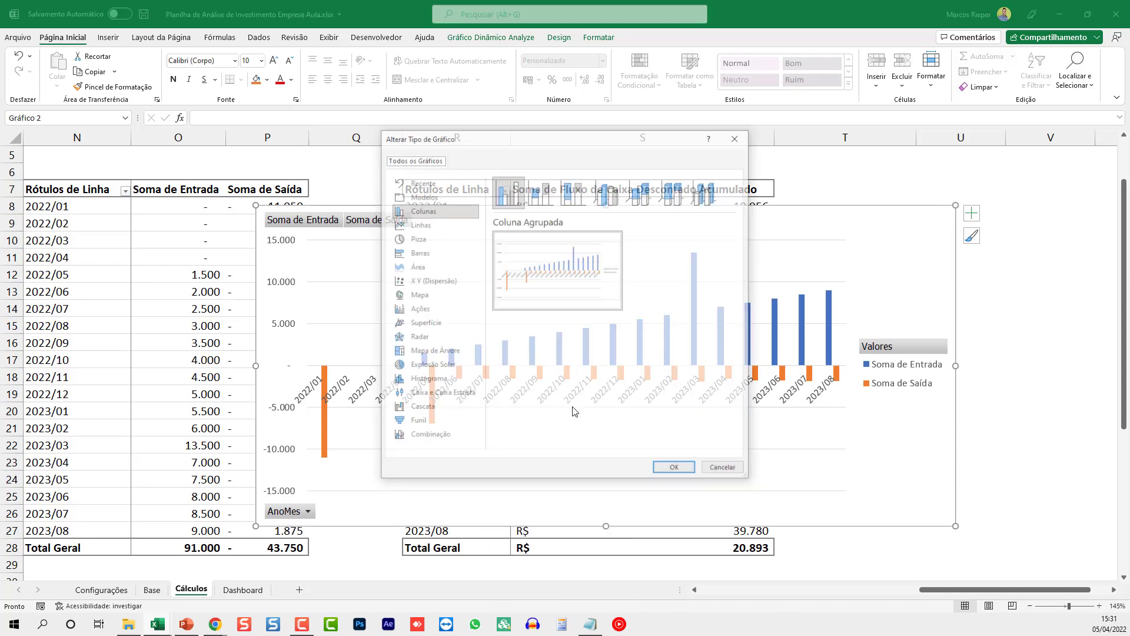
pyautogui.click(541, 190)
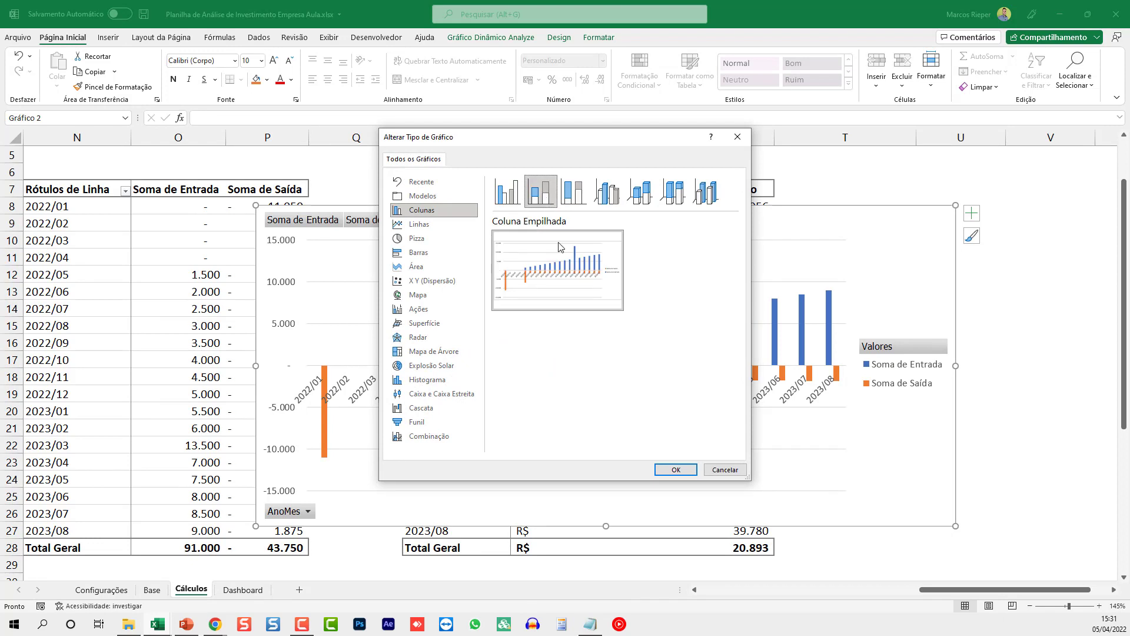
pyautogui.moveTo(542, 285)
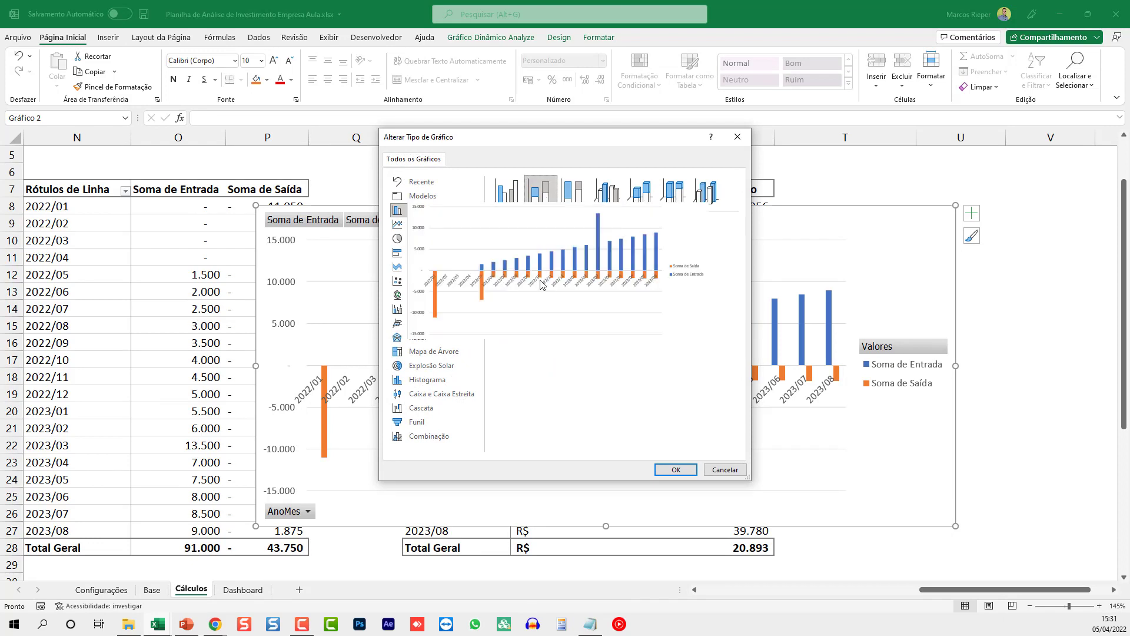
pyautogui.click(673, 469)
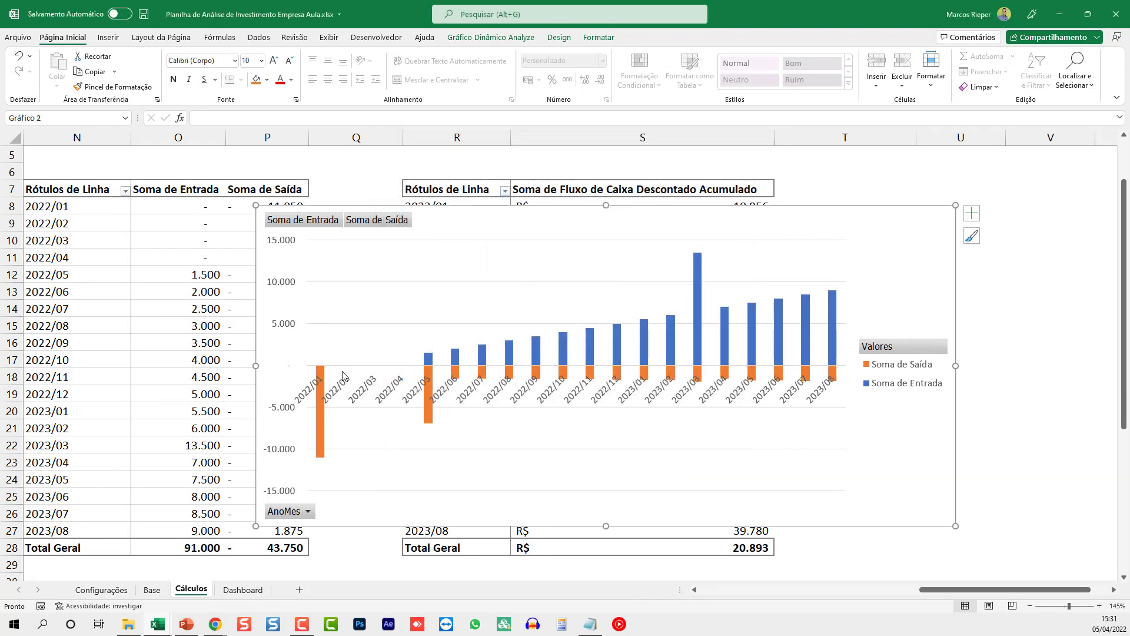
# - Hide the value and AnoMes field buttons on the chart and delete its legend
pyautogui.moveTo(320, 454)
pyautogui.moveTo(431, 419)
pyautogui.moveTo(430, 361)
pyautogui.rightClick(317, 221)
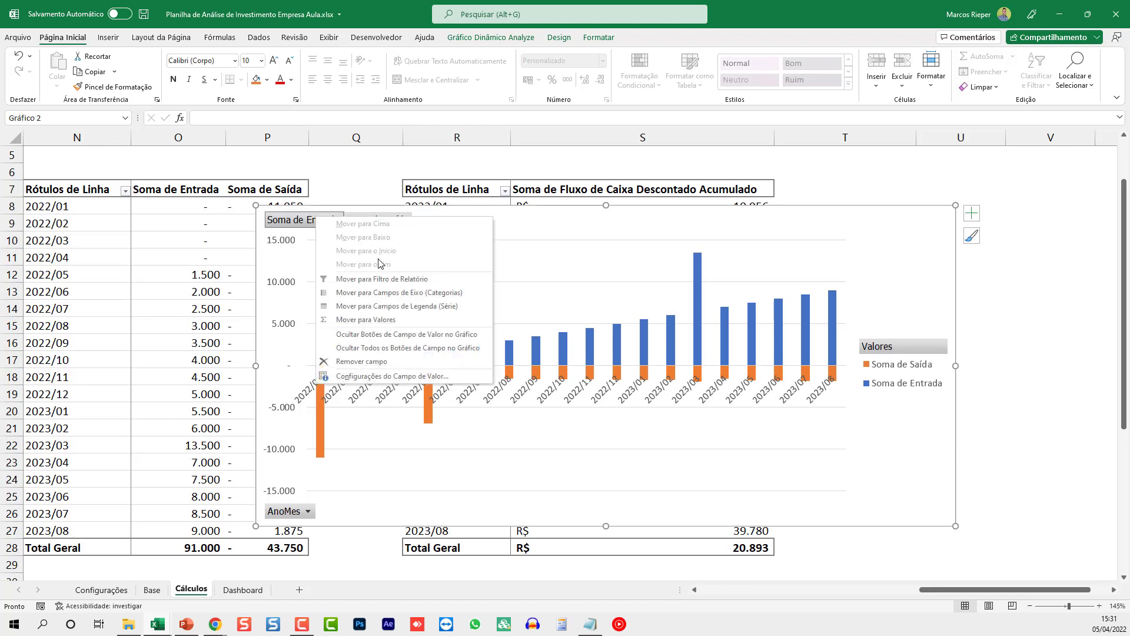
pyautogui.click(401, 333)
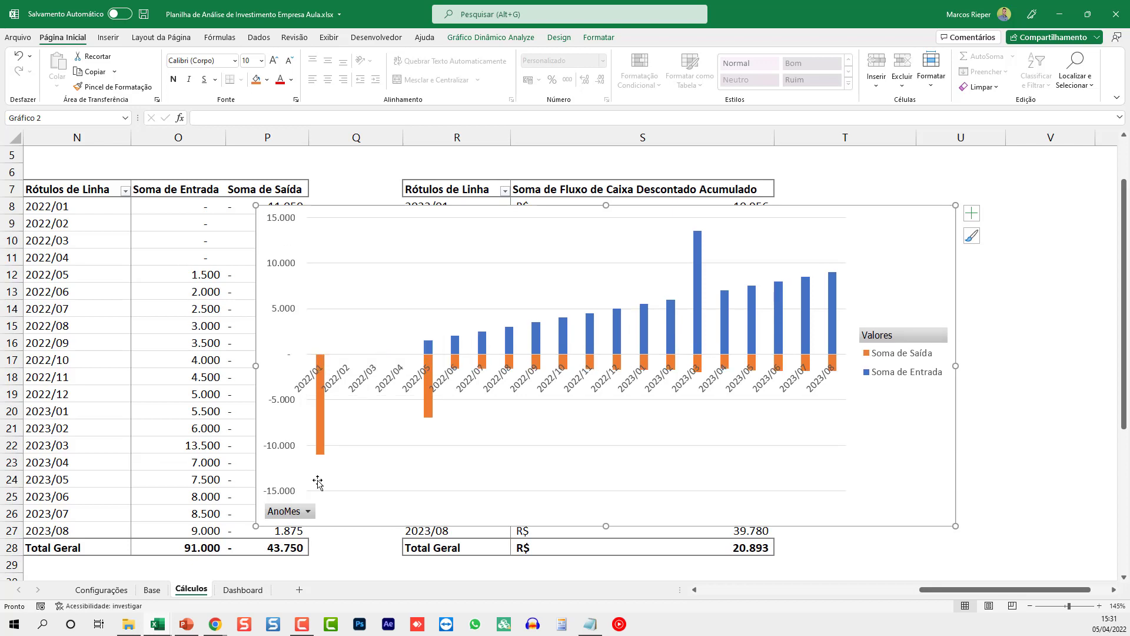
pyautogui.rightClick(289, 515)
pyautogui.click(359, 458)
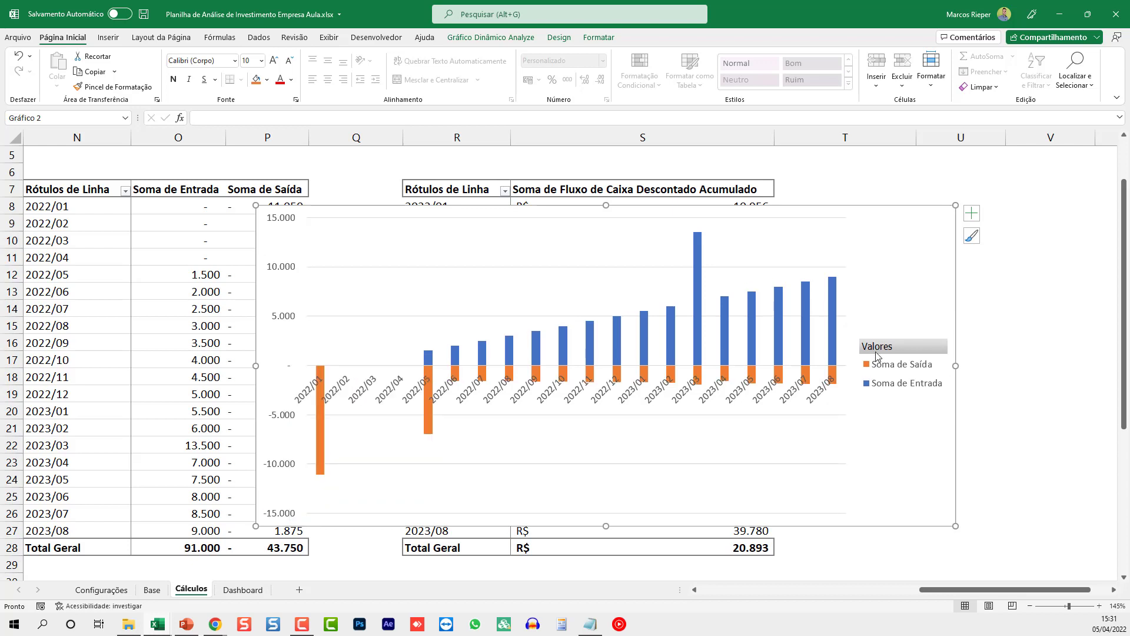
pyautogui.click(881, 350)
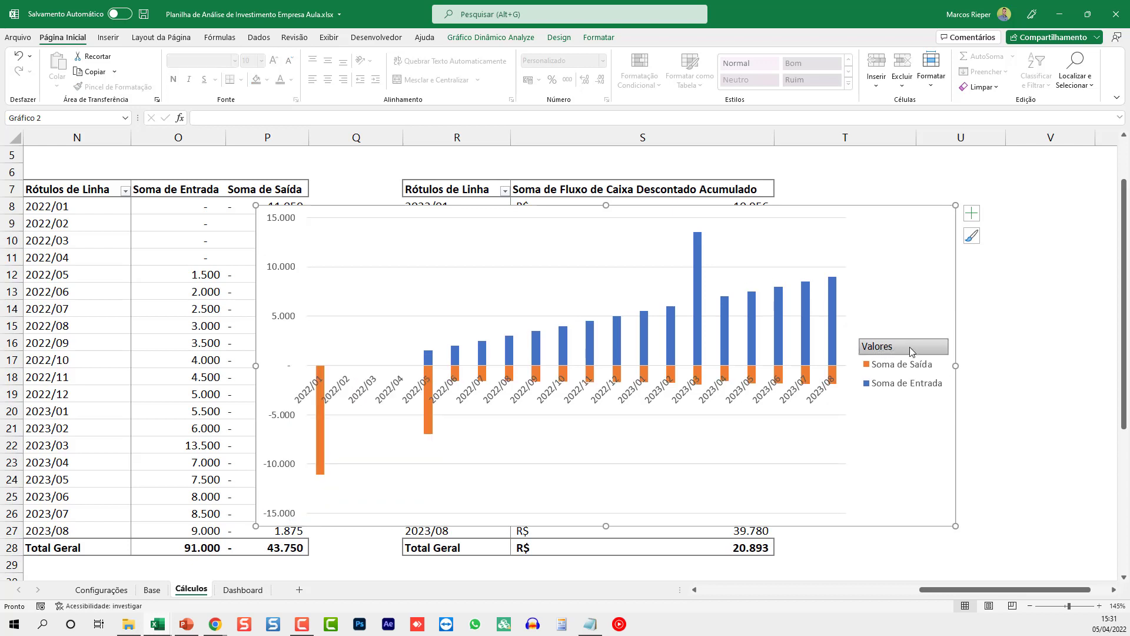
pyautogui.click(900, 366)
pyautogui.press('Delete')
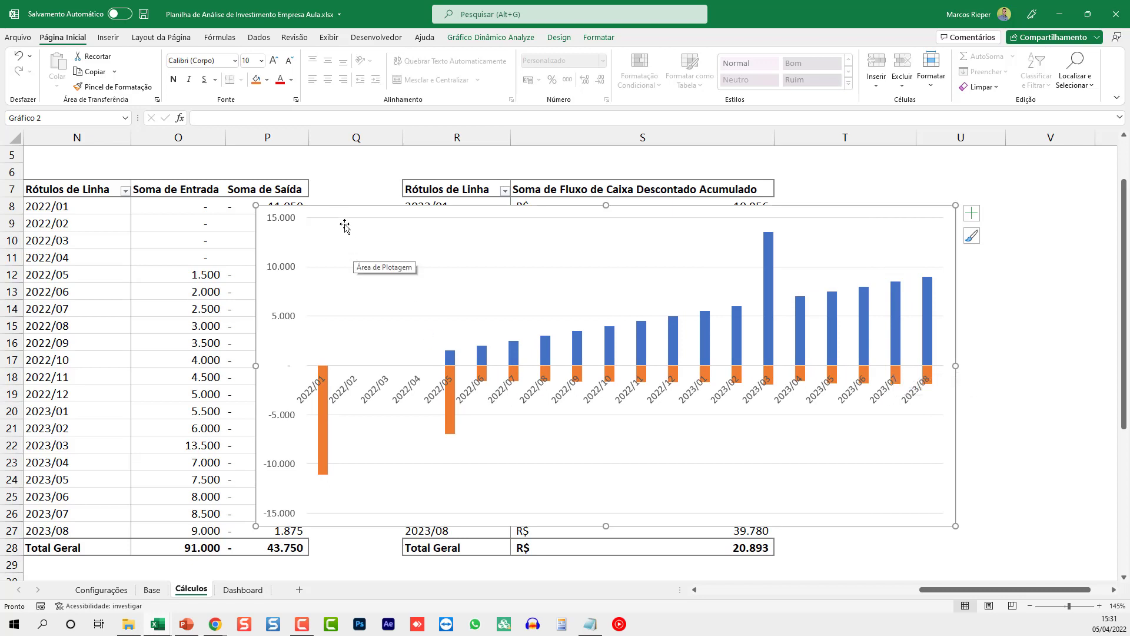
# - Copy the stacked column chart to the Dashboard sheet and align its upper corner with the first large panel beside the indicator cards
pyautogui.click(345, 175)
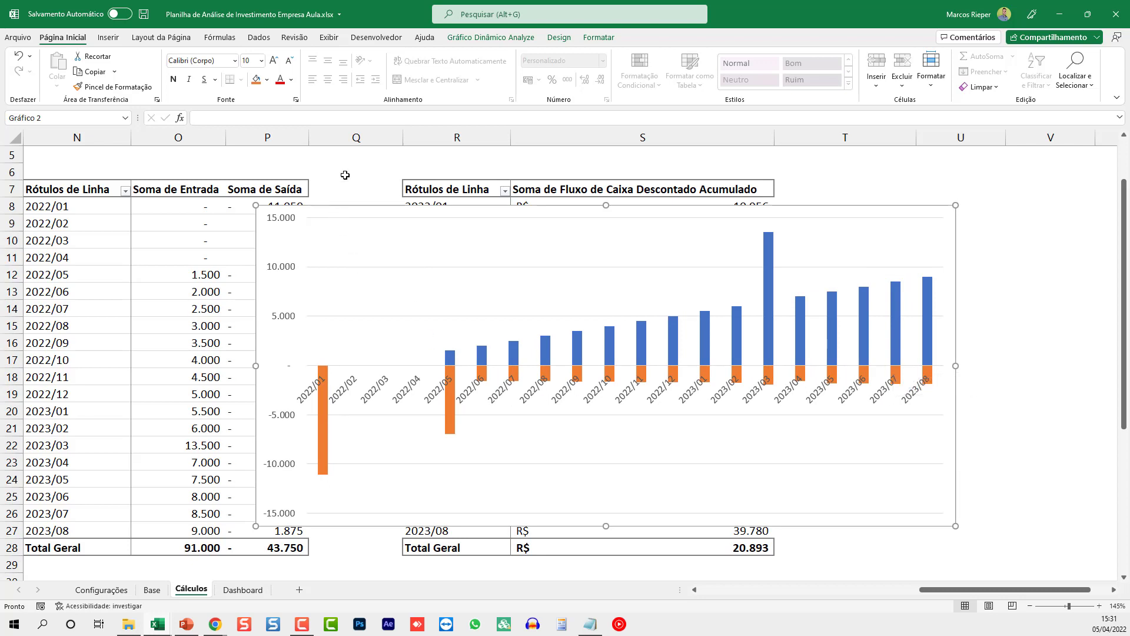
pyautogui.click(340, 213)
pyautogui.click(242, 589)
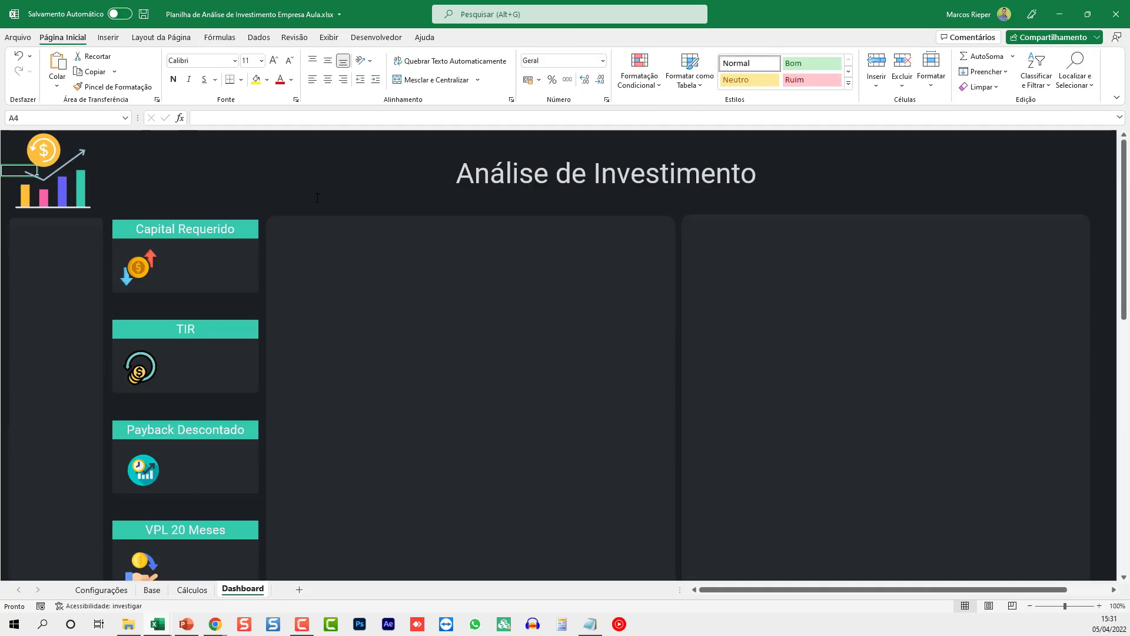
pyautogui.click(312, 184)
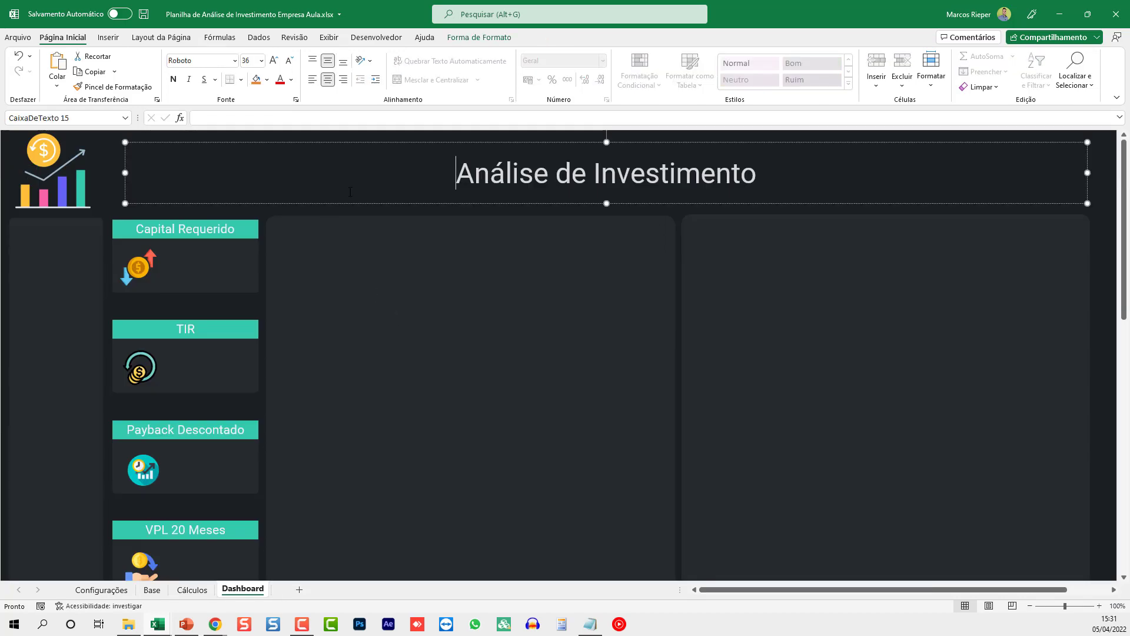
pyautogui.click(321, 207)
pyautogui.hotkey('ctrl', 'v')
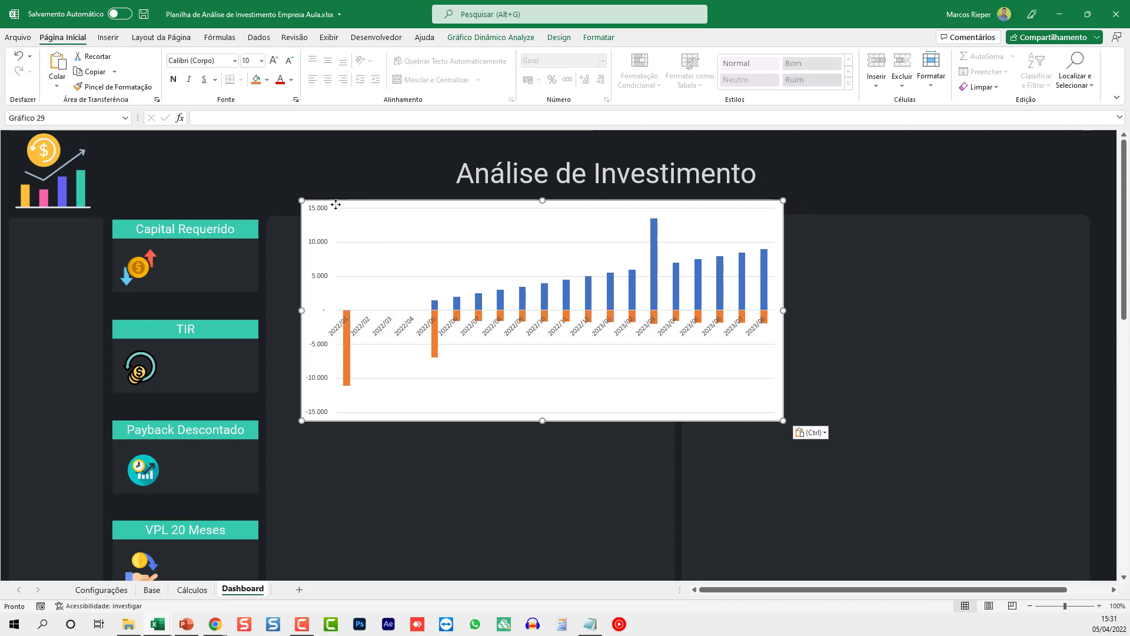
pyautogui.moveTo(331, 196); pyautogui.dragTo(309, 225)
pyautogui.click(420, 200)
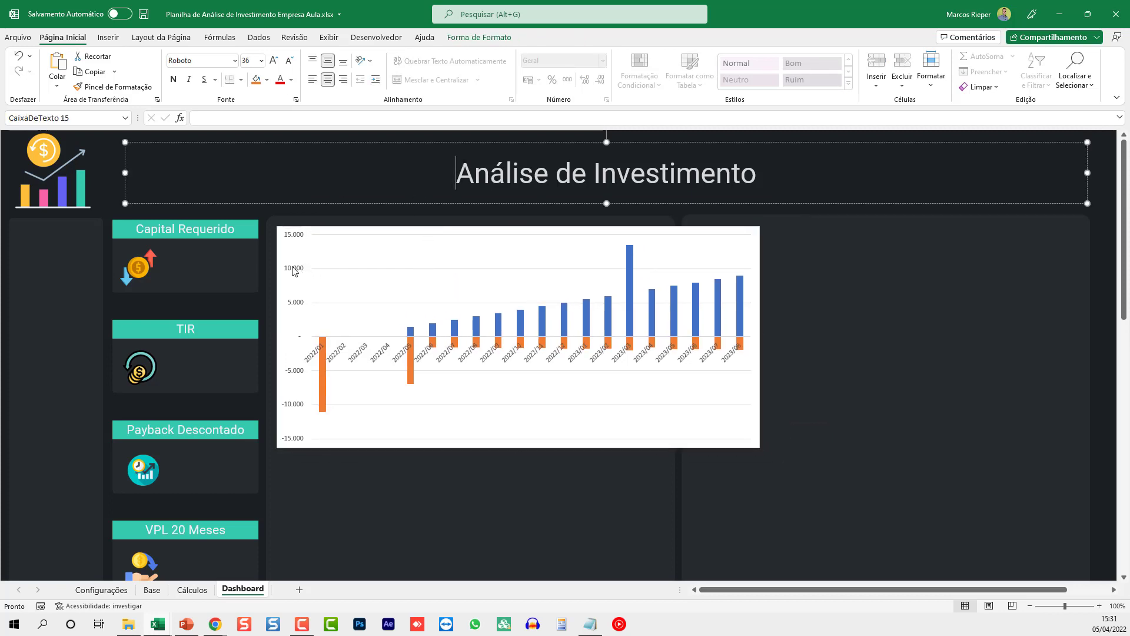
pyautogui.click(267, 219)
pyautogui.click(245, 230)
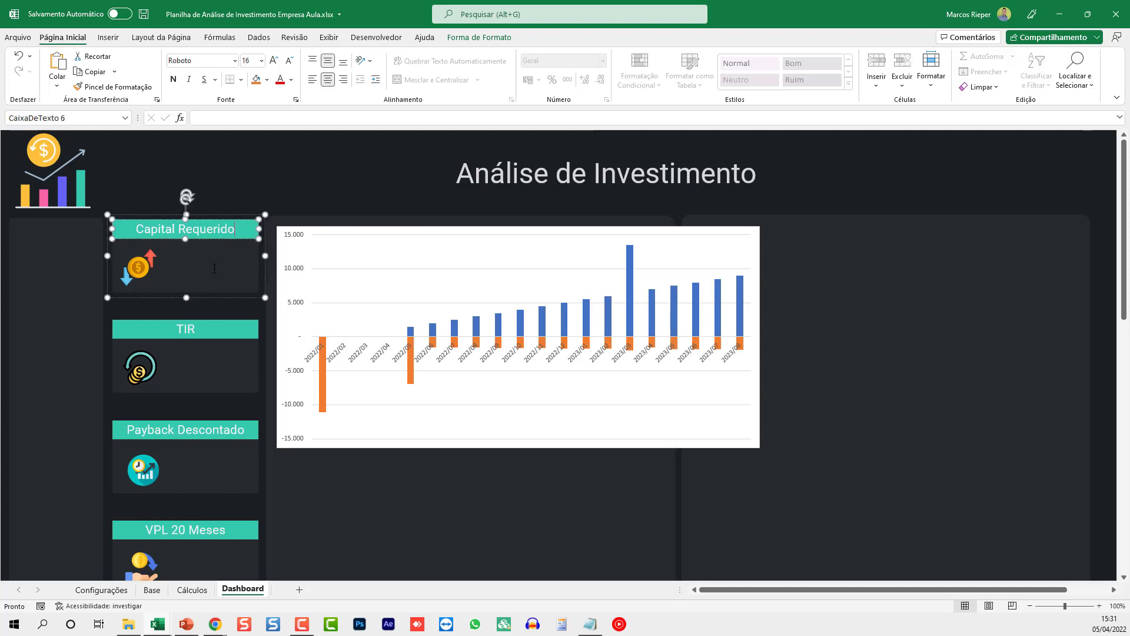
pyautogui.click(272, 200)
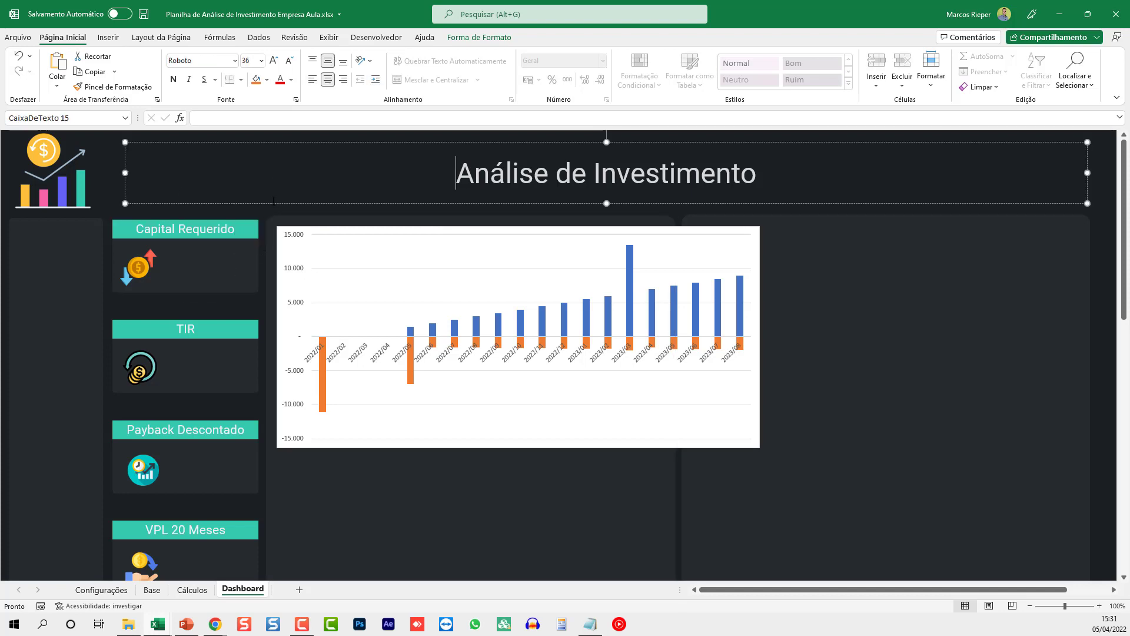
pyautogui.click(87, 226)
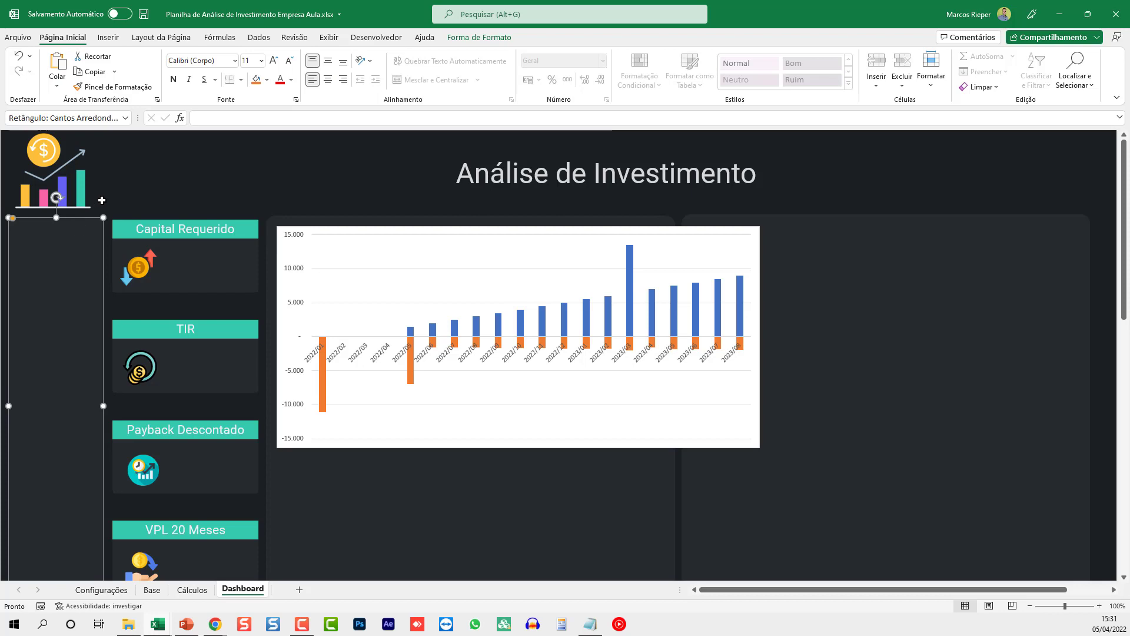
# - Draw a rounded rectangle about 12.46 cm high and 8.52 cm wide over the empty second panel and reduce its corner rounding
pyautogui.click(101, 200)
pyautogui.click(108, 37)
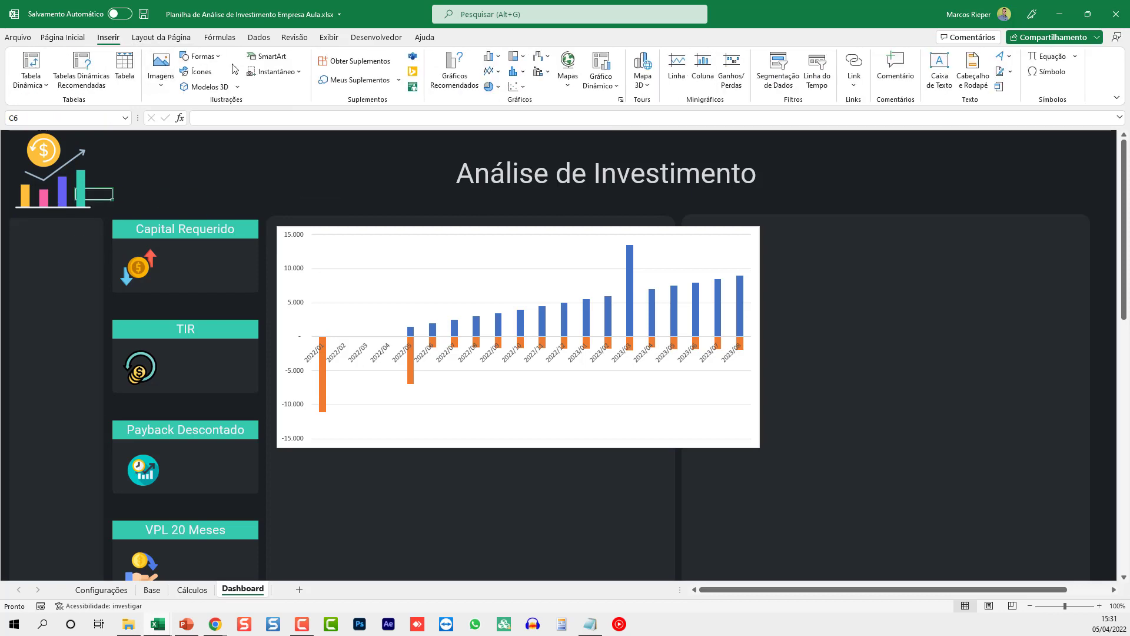
pyautogui.click(223, 59)
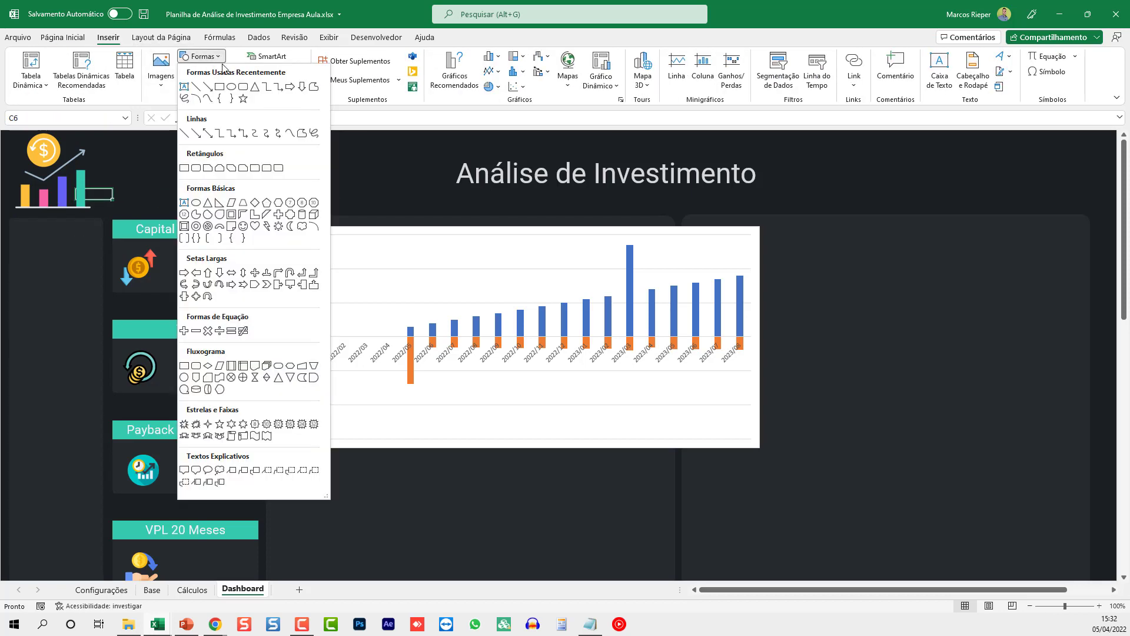
pyautogui.click(248, 89)
pyautogui.moveTo(815, 246); pyautogui.dragTo(1005, 524)
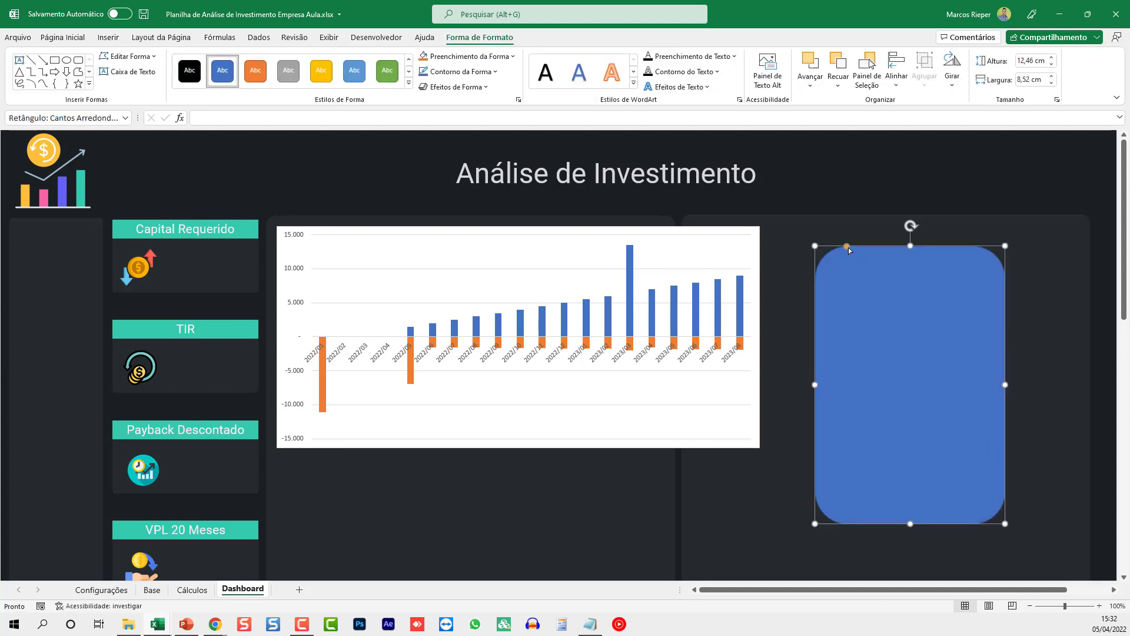
pyautogui.moveTo(847, 248); pyautogui.dragTo(822, 247)
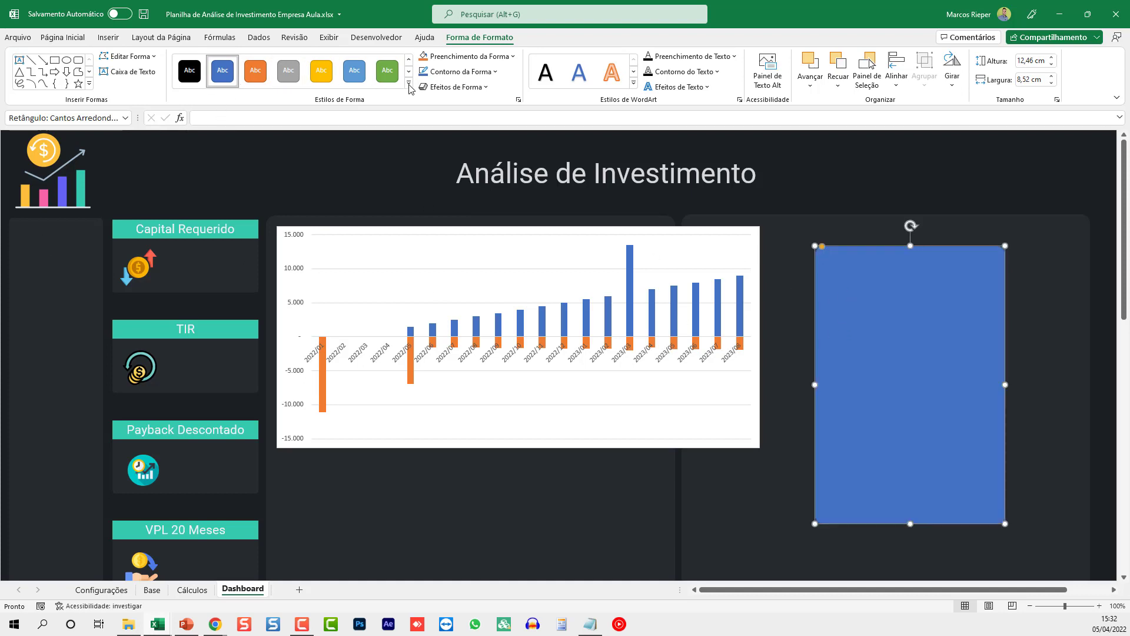
# - Fill the trial rectangle with the recent dark panel colour, move it up over the title area and delete it
pyautogui.click(465, 56)
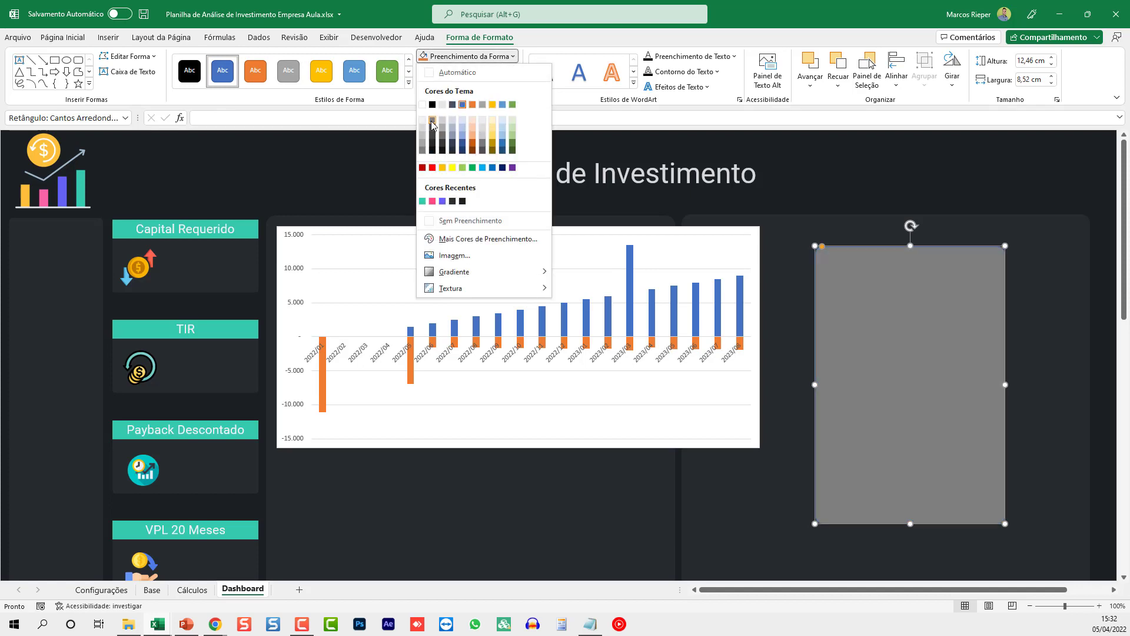
pyautogui.click(453, 204)
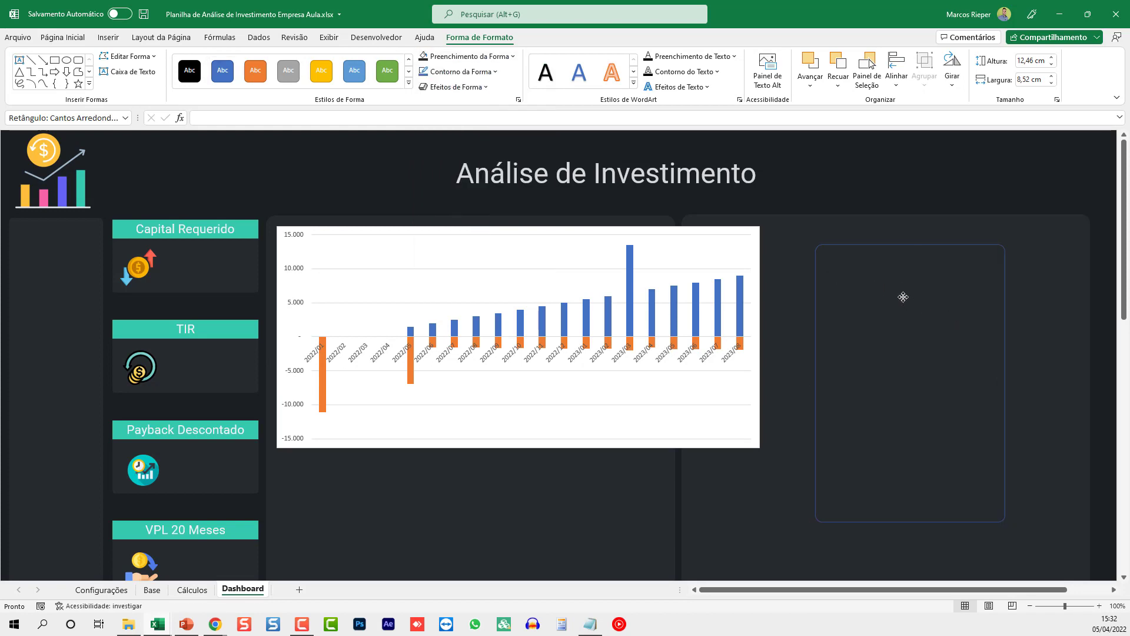
pyautogui.moveTo(903, 296); pyautogui.dragTo(900, 212)
pyautogui.click(987, 197)
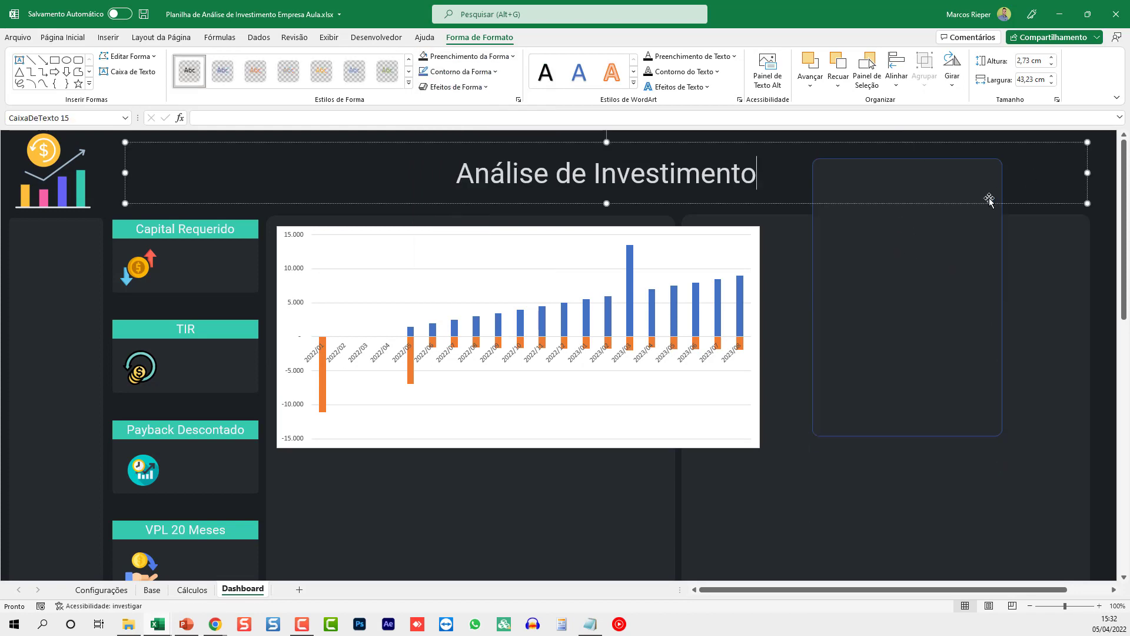
pyautogui.click(936, 252)
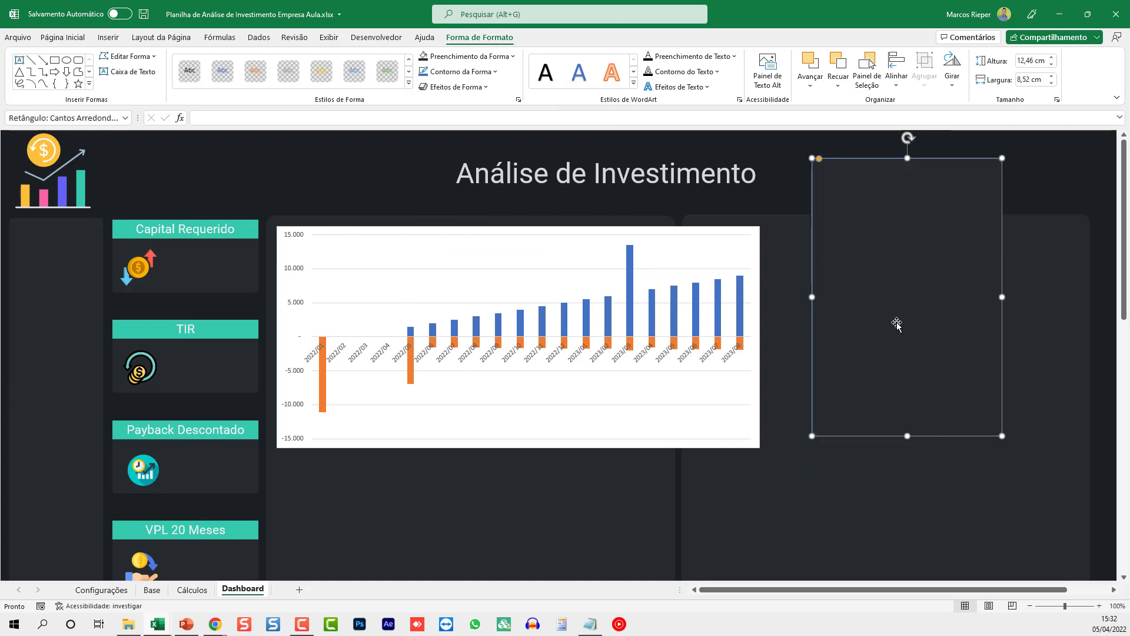
pyautogui.press('Delete')
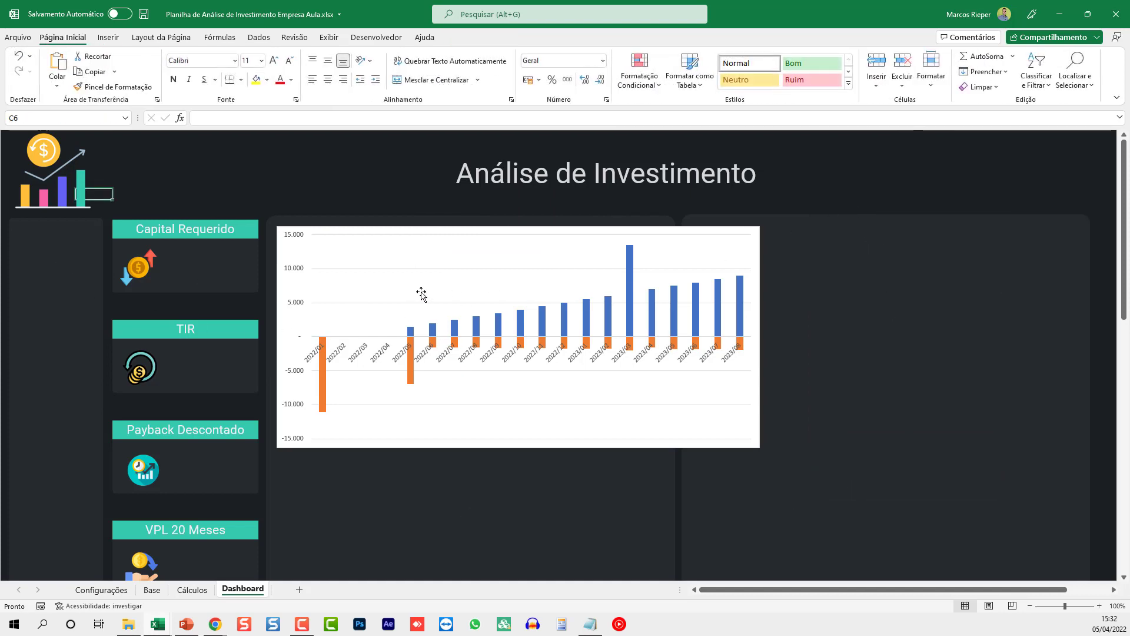
# - Resize the column chart on the Dashboard sheet so its width and height fit inside the first large panel
pyautogui.click(550, 444)
pyautogui.moveTo(519, 447); pyautogui.dragTo(519, 557)
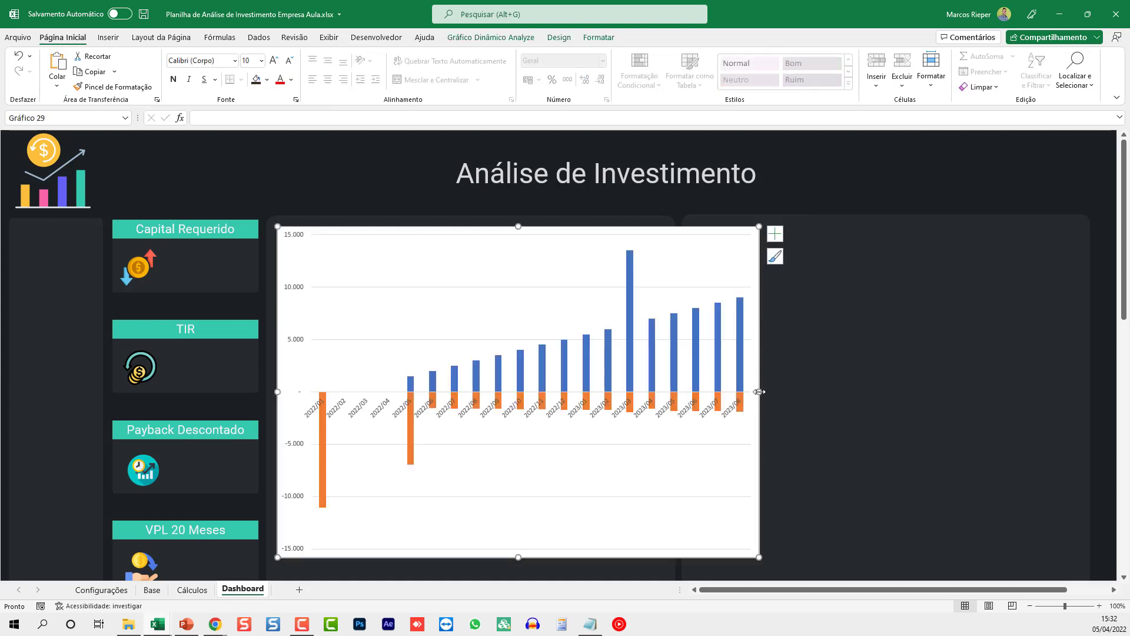
pyautogui.moveTo(759, 392); pyautogui.dragTo(664, 392)
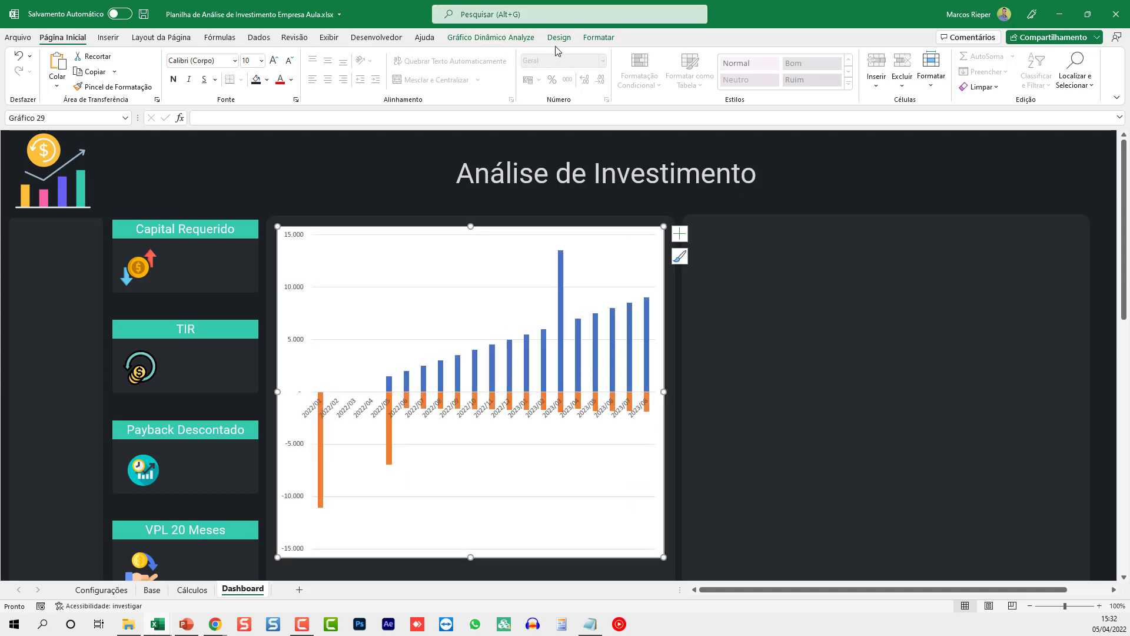
pyautogui.click(331, 38)
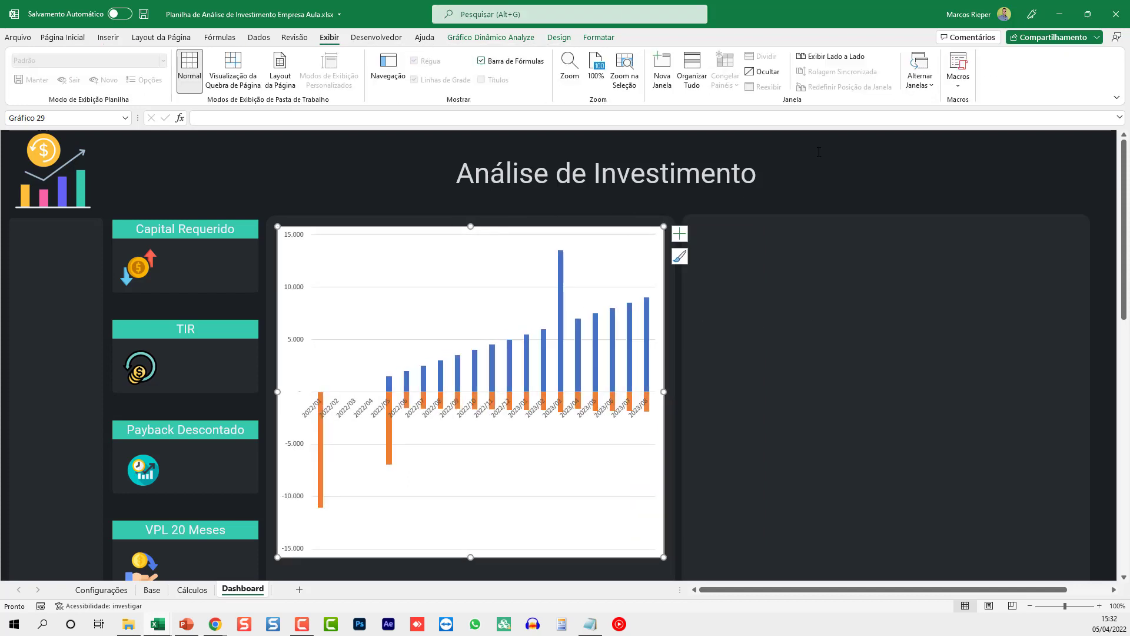
pyautogui.click(1005, 198)
pyautogui.scroll(-2, 707, 365)
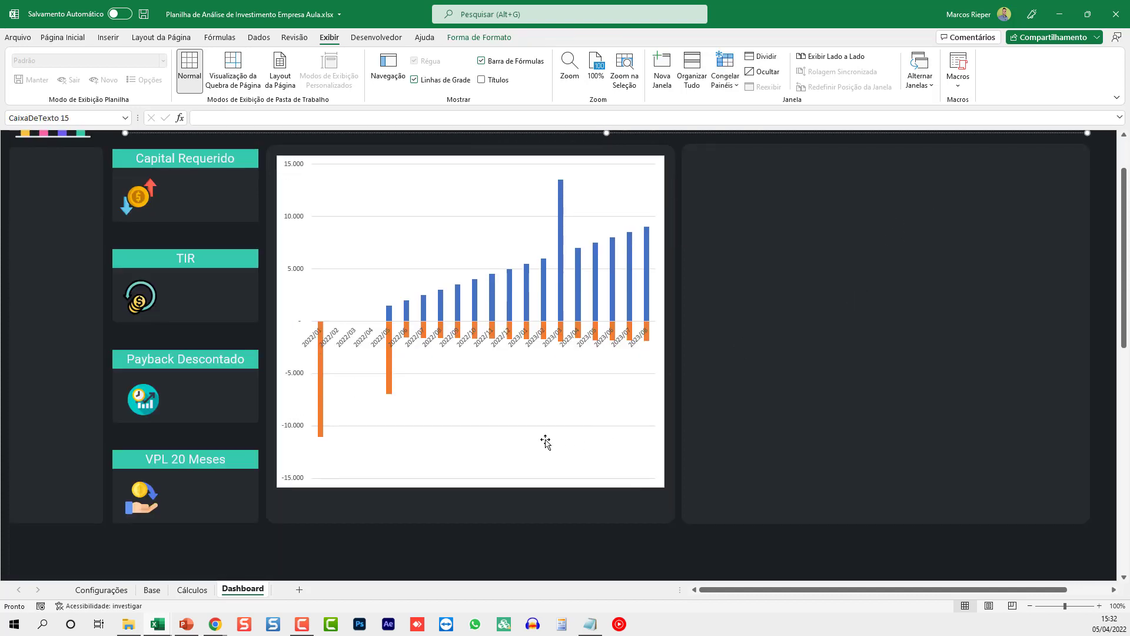
pyautogui.click(470, 492)
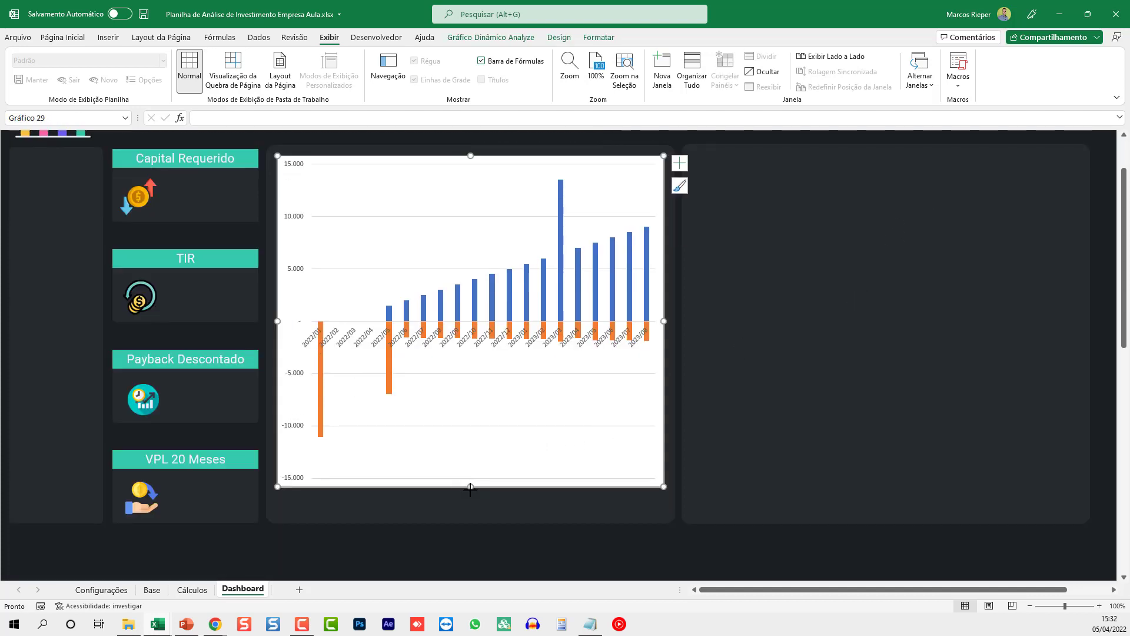
pyautogui.moveTo(471, 488); pyautogui.dragTo(470, 519)
# - Set the gap width of the chart's column series to 50%
pyautogui.scroll(2, 532, 500)
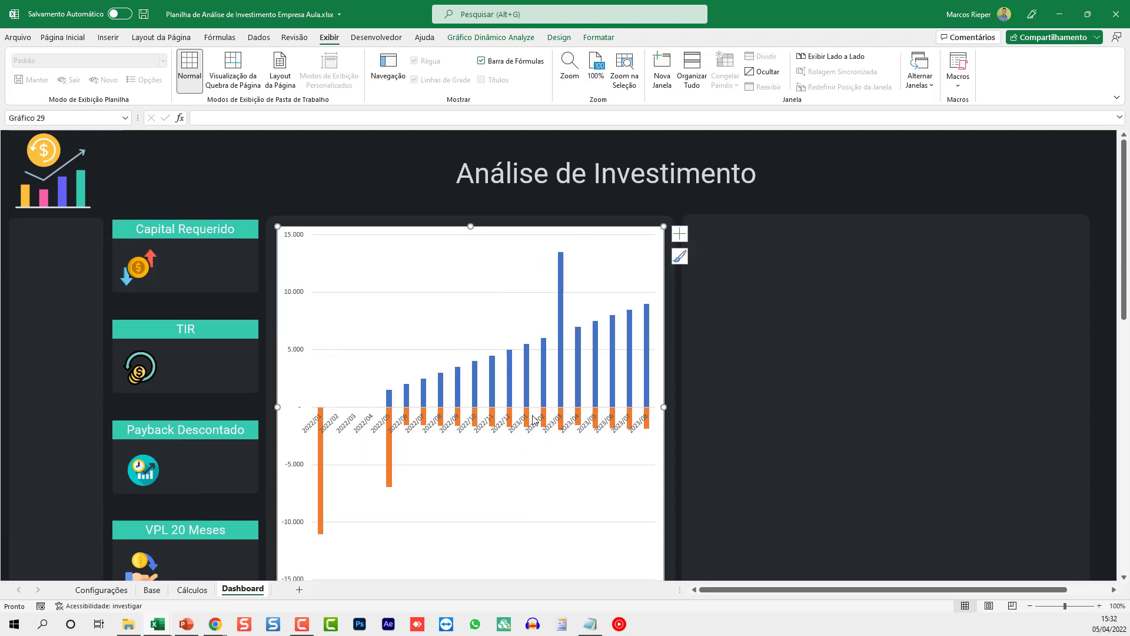
pyautogui.click(388, 458)
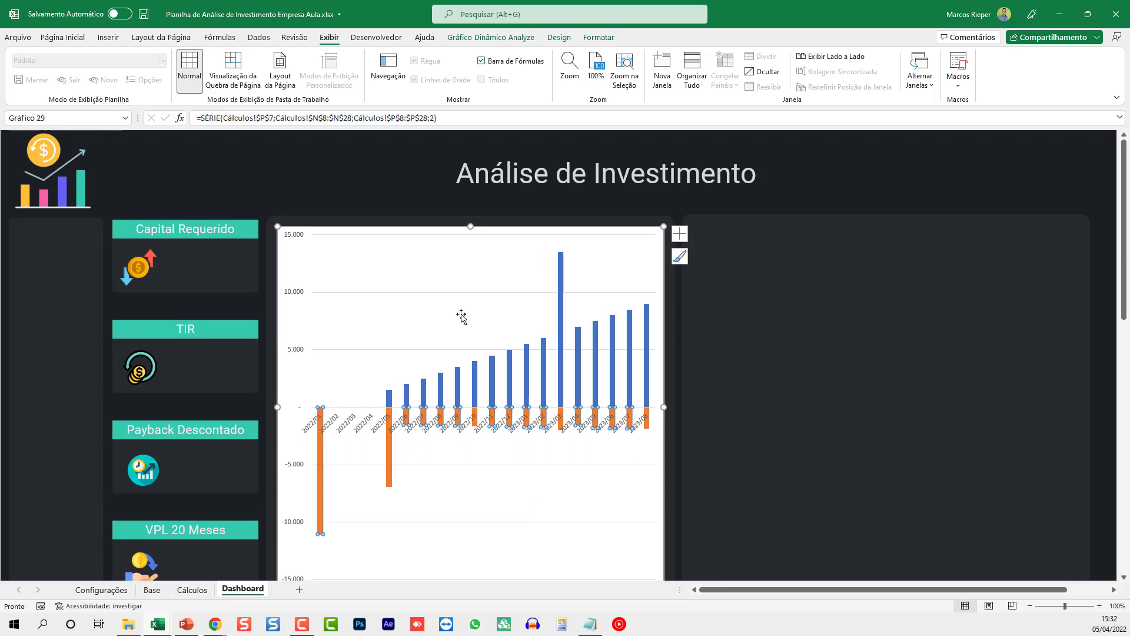
pyautogui.rightClick(389, 462)
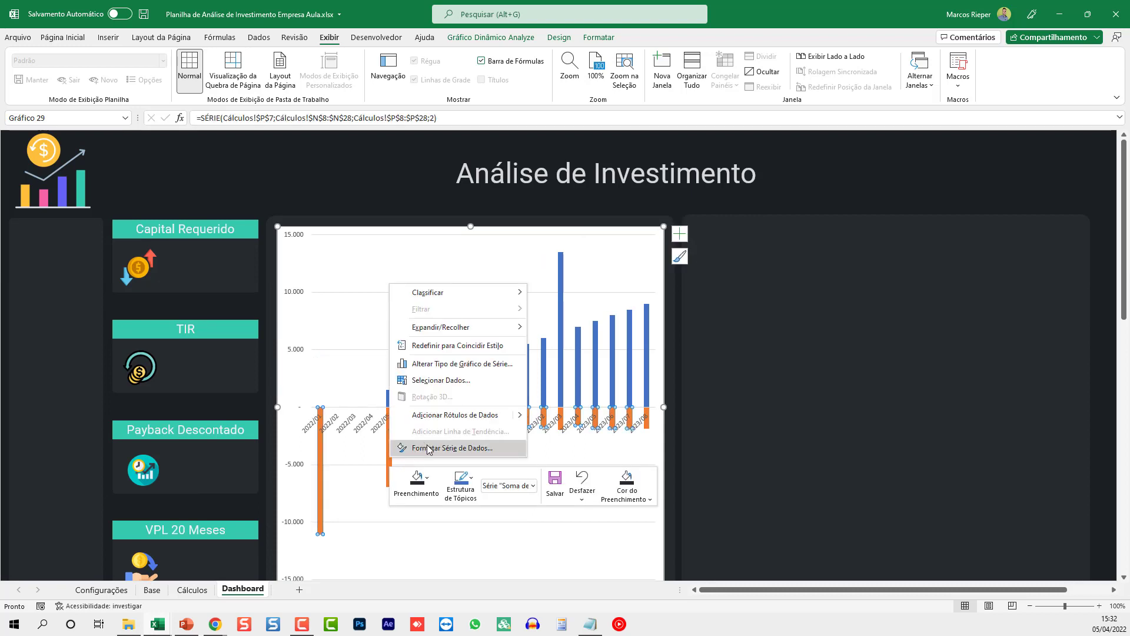
pyautogui.click(427, 449)
pyautogui.click(1089, 284)
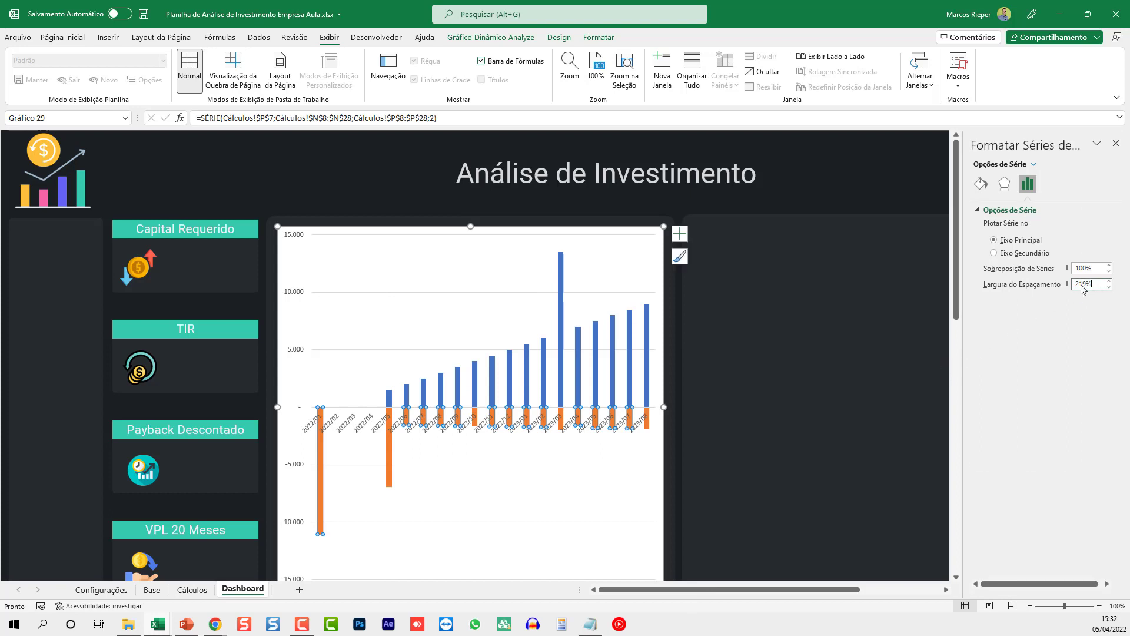
pyautogui.press('Return')
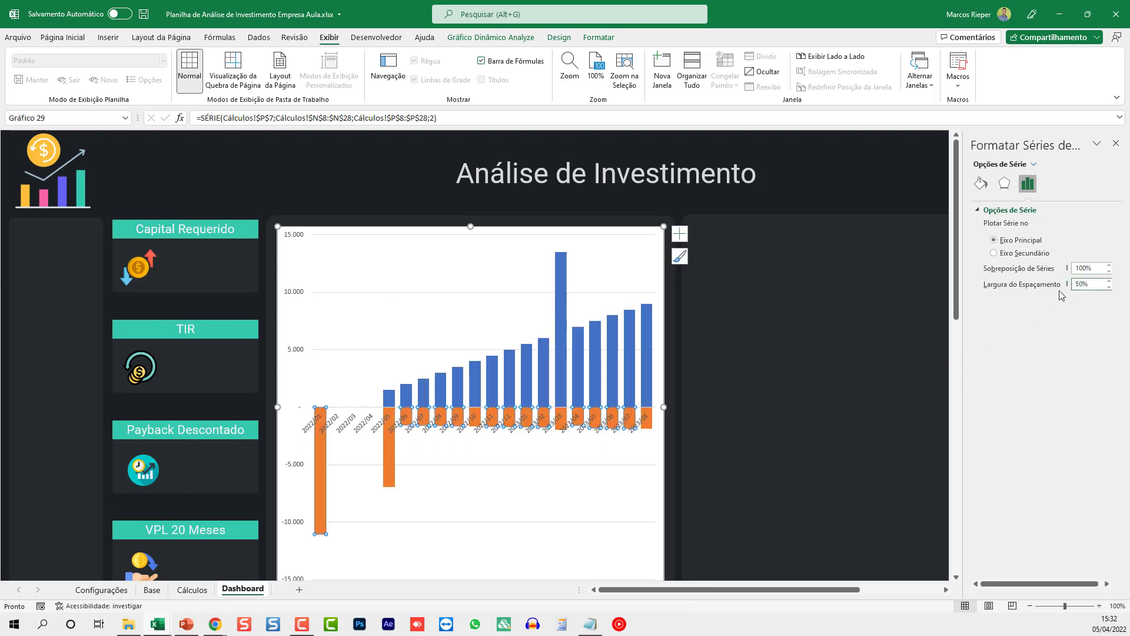
# - Fill the positive column series with the recent teal green and the negative column series with the recent pink
pyautogui.click(563, 332)
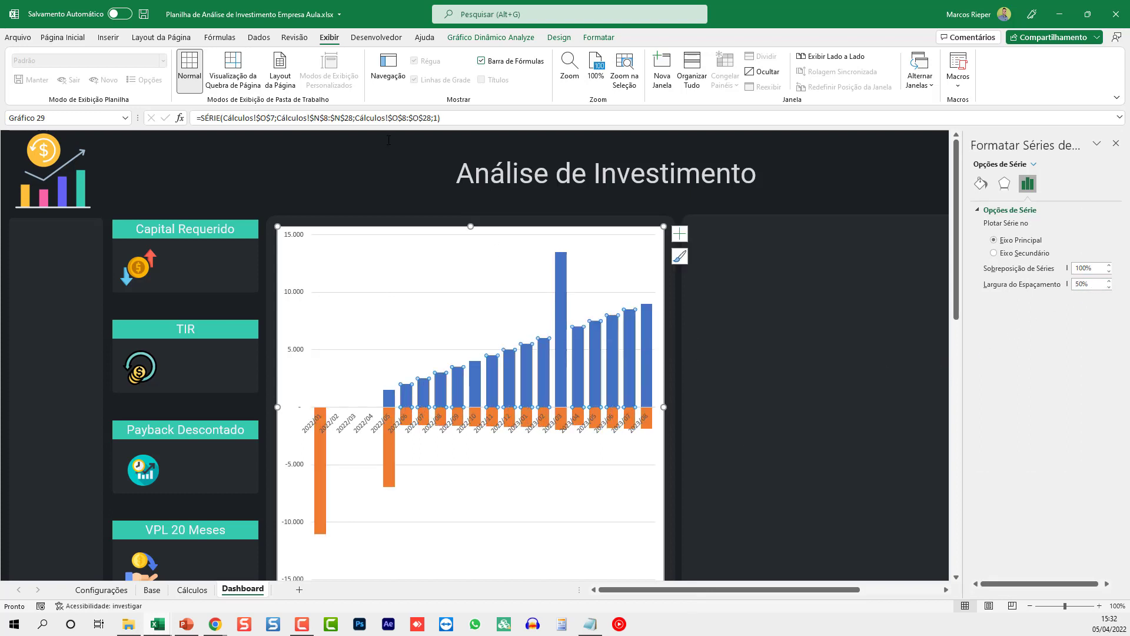
pyautogui.click(71, 37)
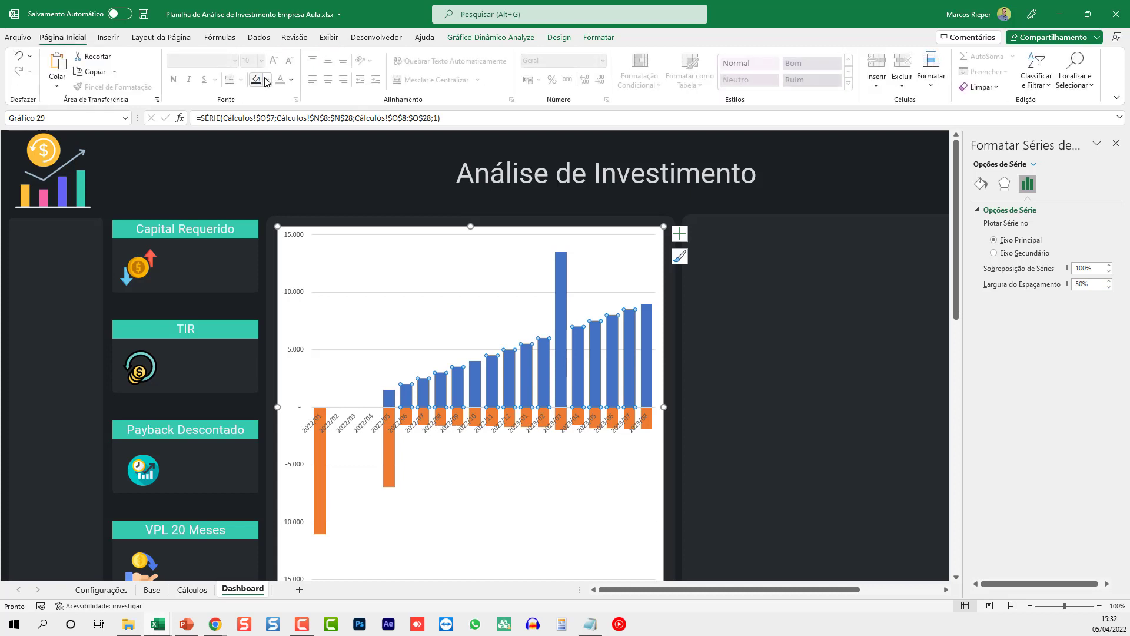
pyautogui.click(266, 80)
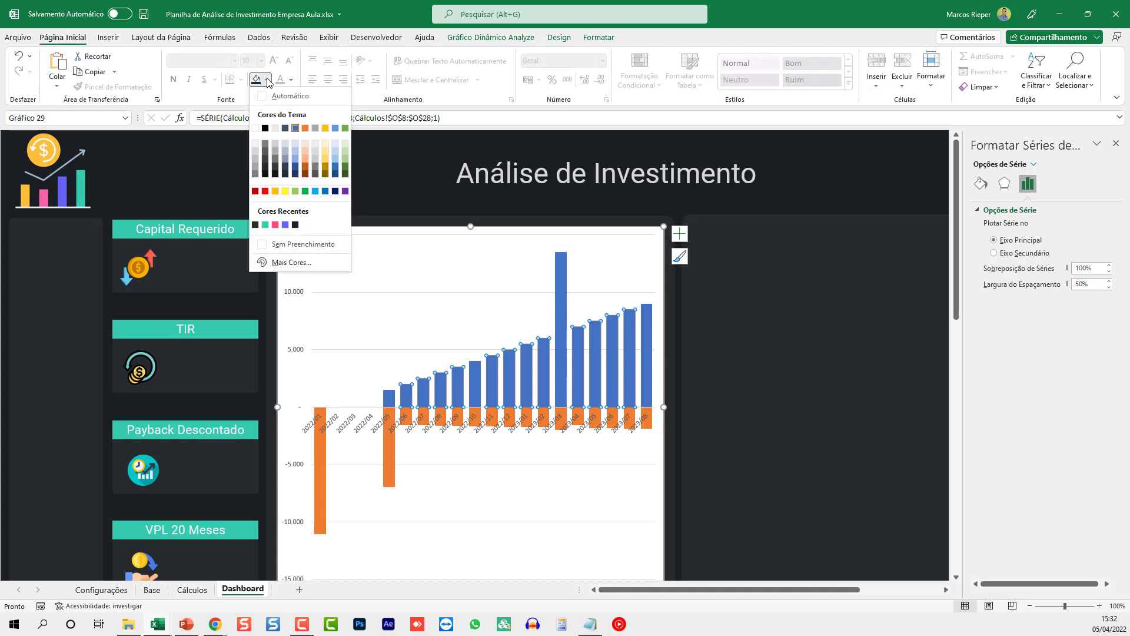
pyautogui.click(265, 225)
pyautogui.click(390, 453)
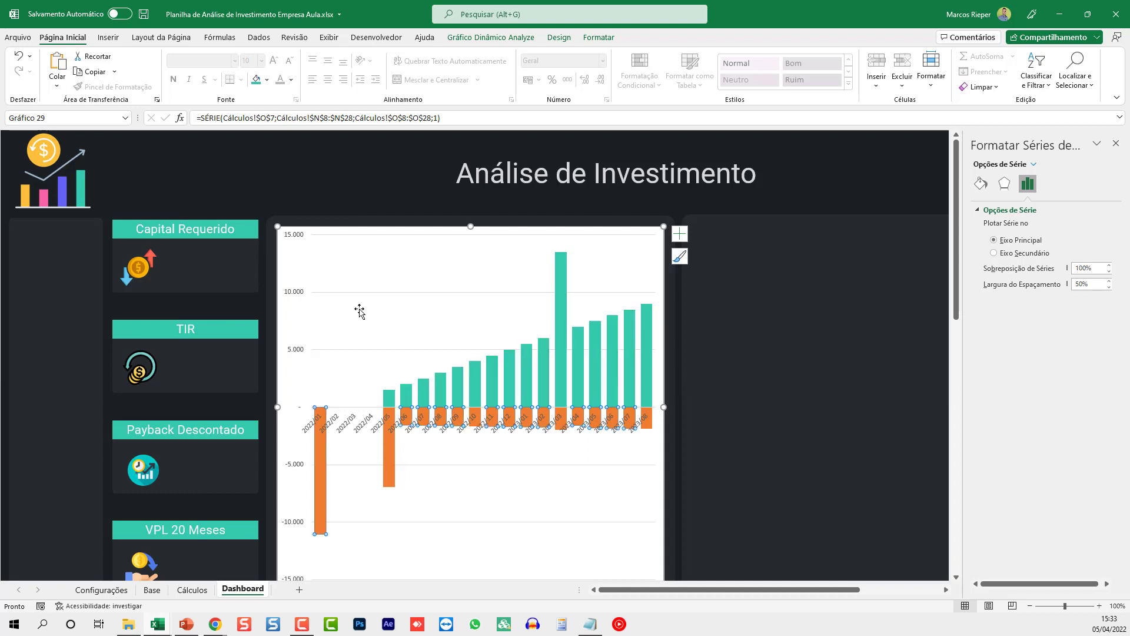
pyautogui.click(266, 80)
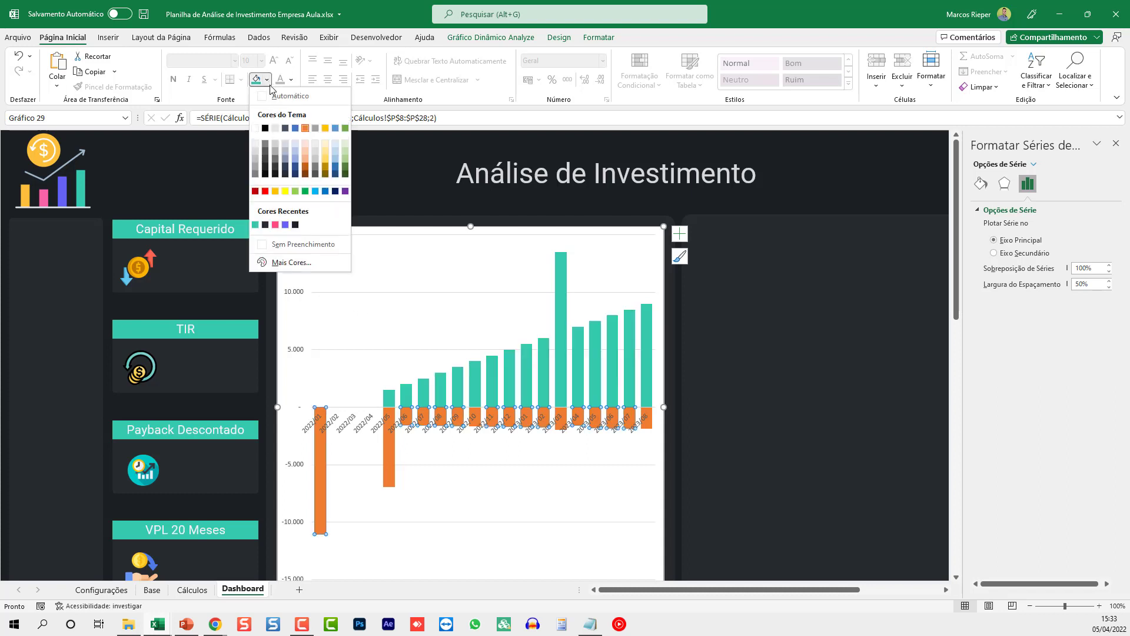
pyautogui.click(275, 224)
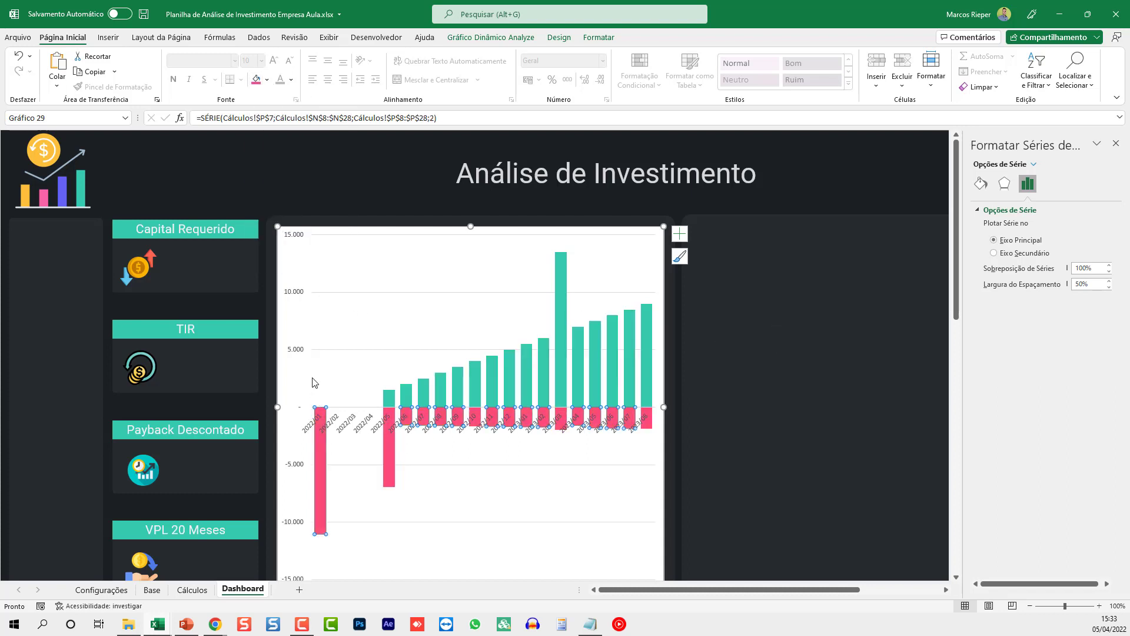
# - Format the chart area with no fill and no border line so the dark panel shows through
pyautogui.click(334, 234)
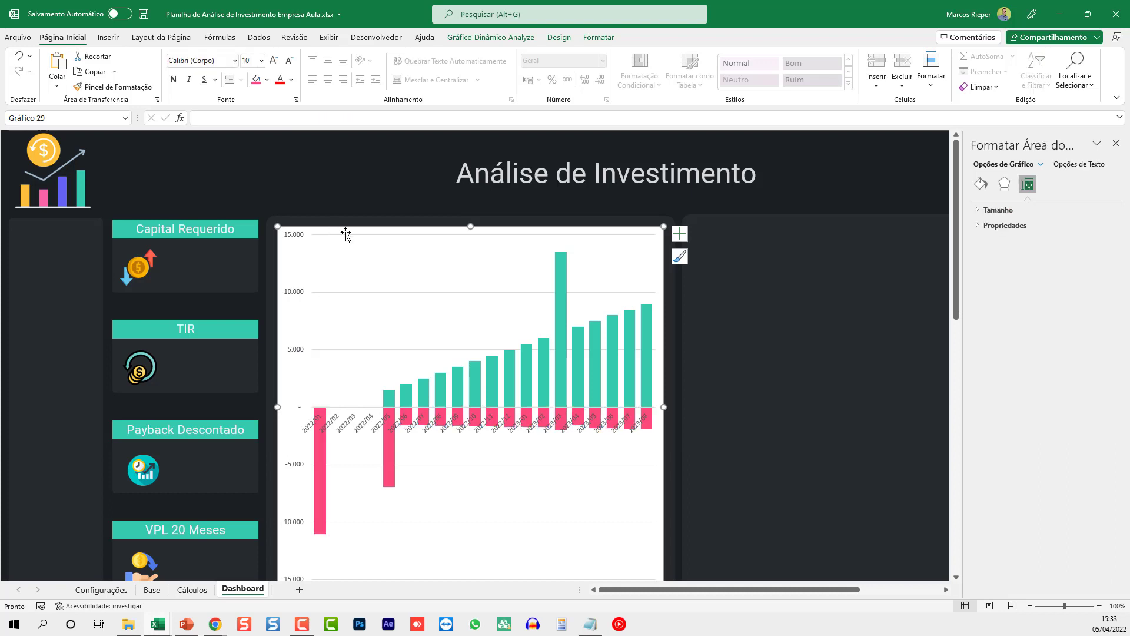
pyautogui.click(991, 227)
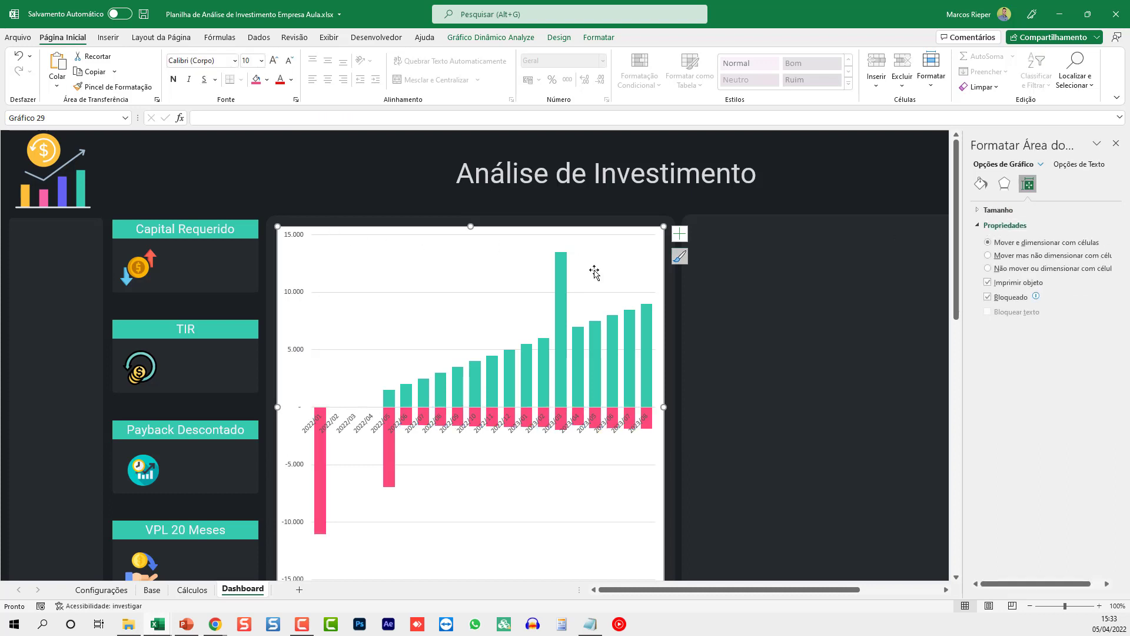
pyautogui.rightClick(492, 230)
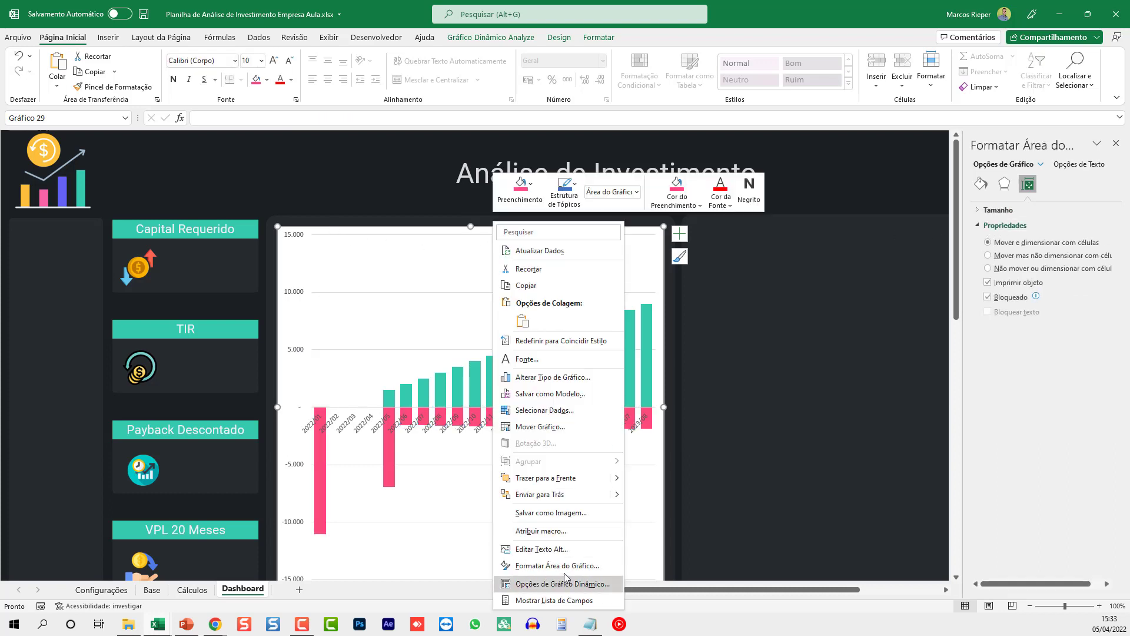
pyautogui.click(567, 580)
pyautogui.click(1004, 210)
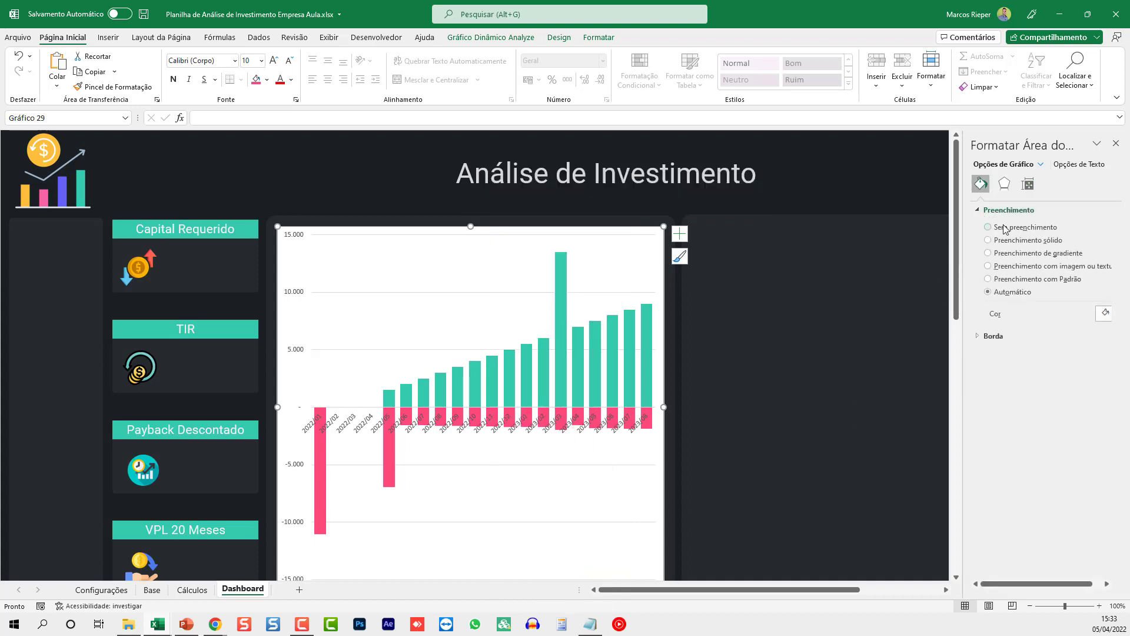
pyautogui.click(999, 228)
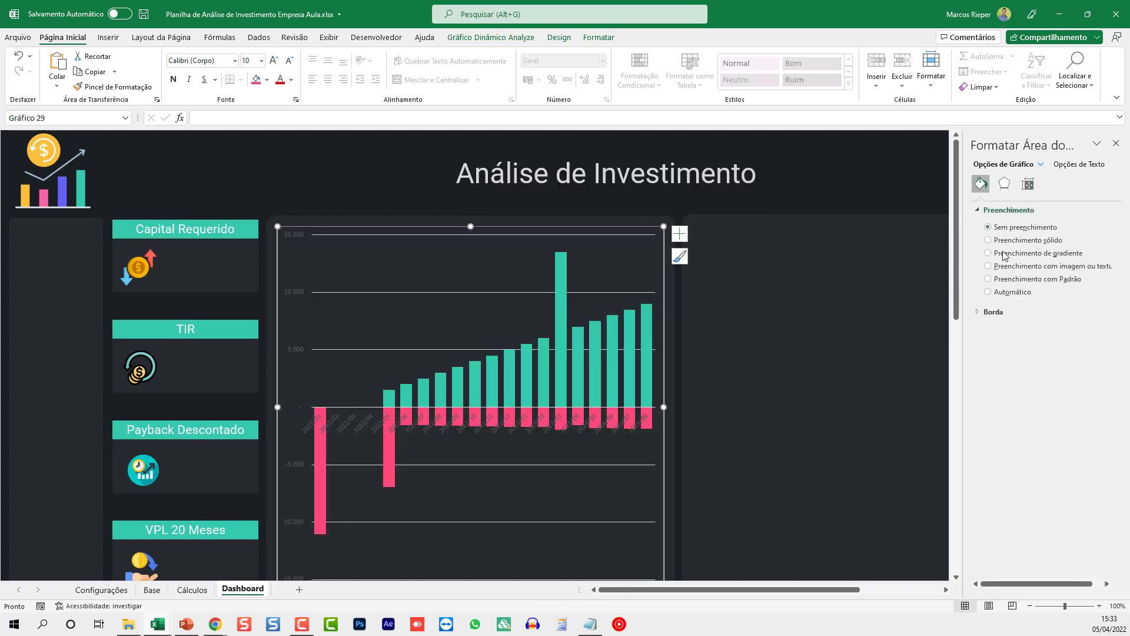
pyautogui.click(982, 311)
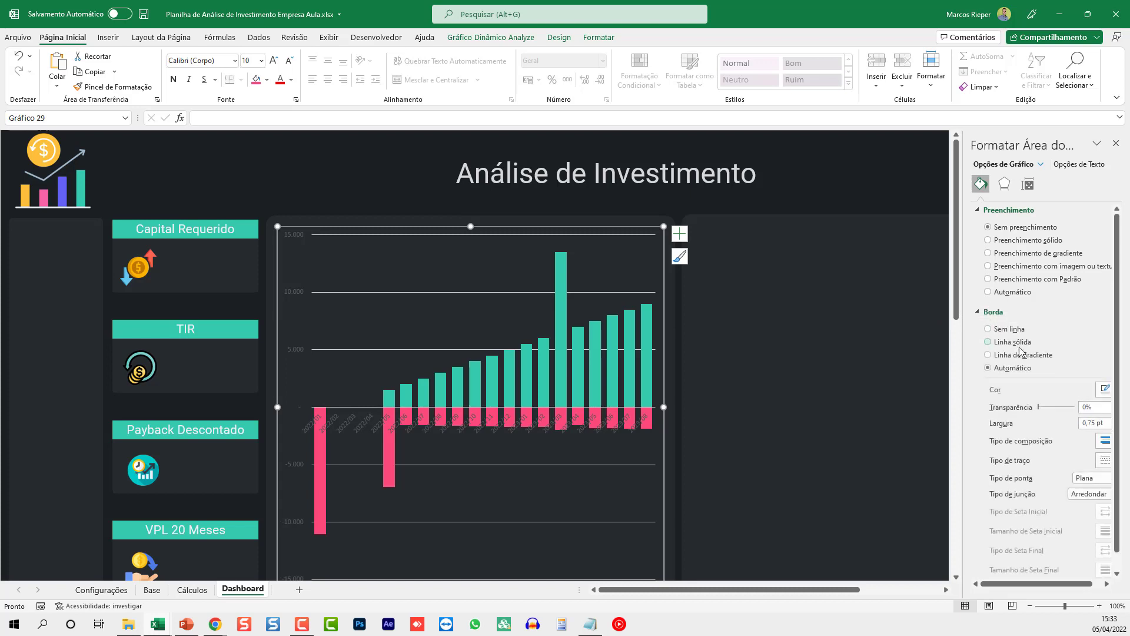
pyautogui.click(1007, 329)
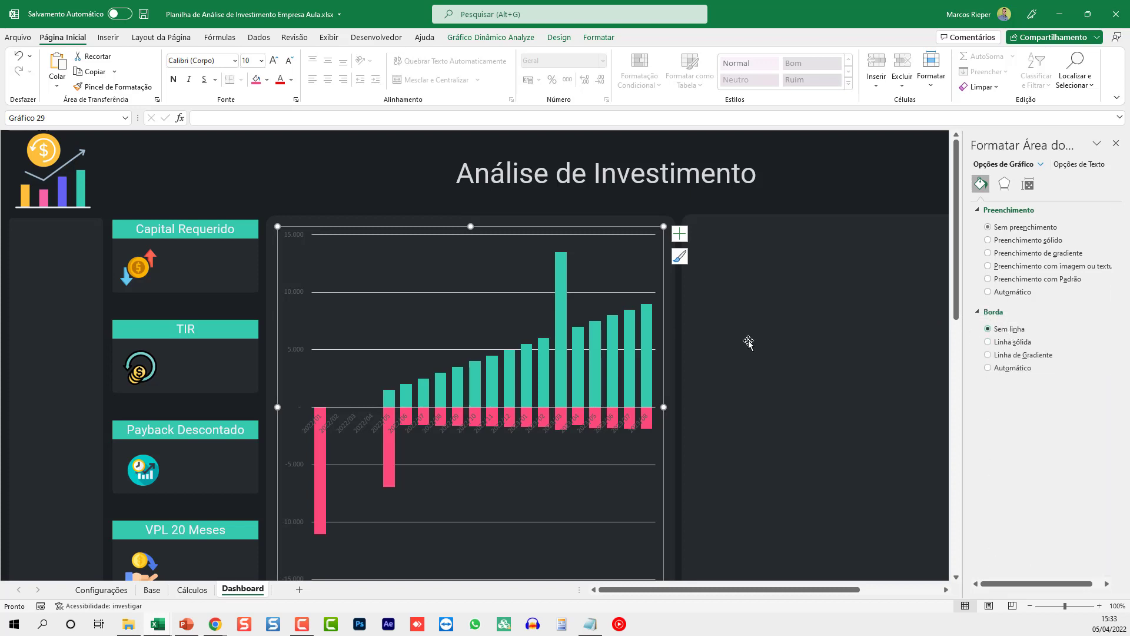
# - Change the label text of the chart's value axis and date axis to white
pyautogui.click(291, 291)
pyautogui.click(247, 61)
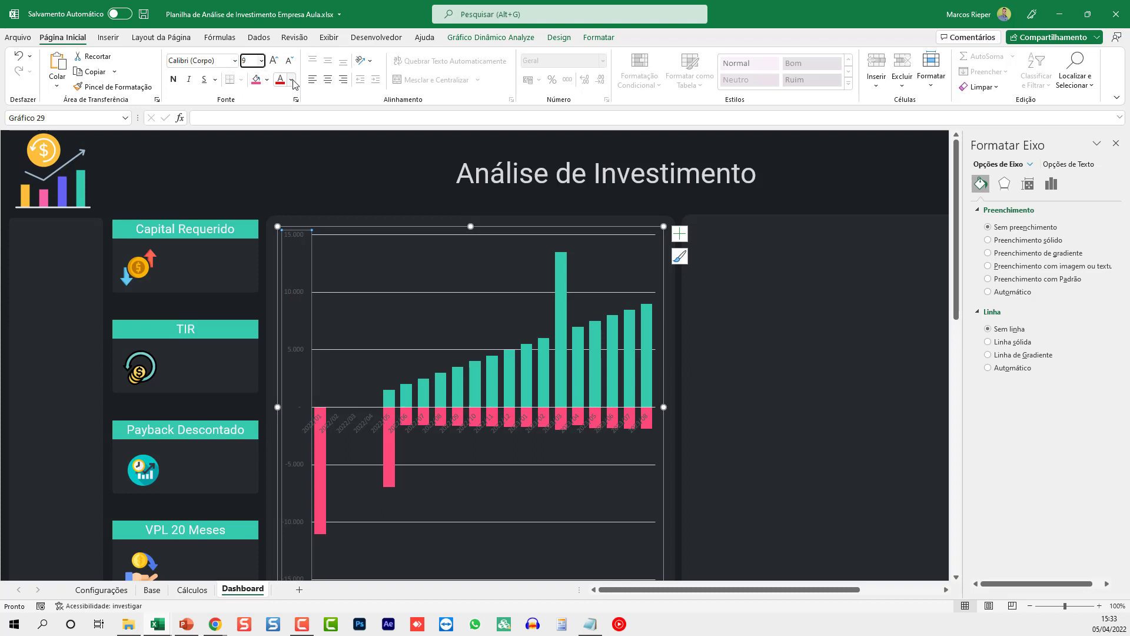
pyautogui.click(293, 85)
pyautogui.click(279, 148)
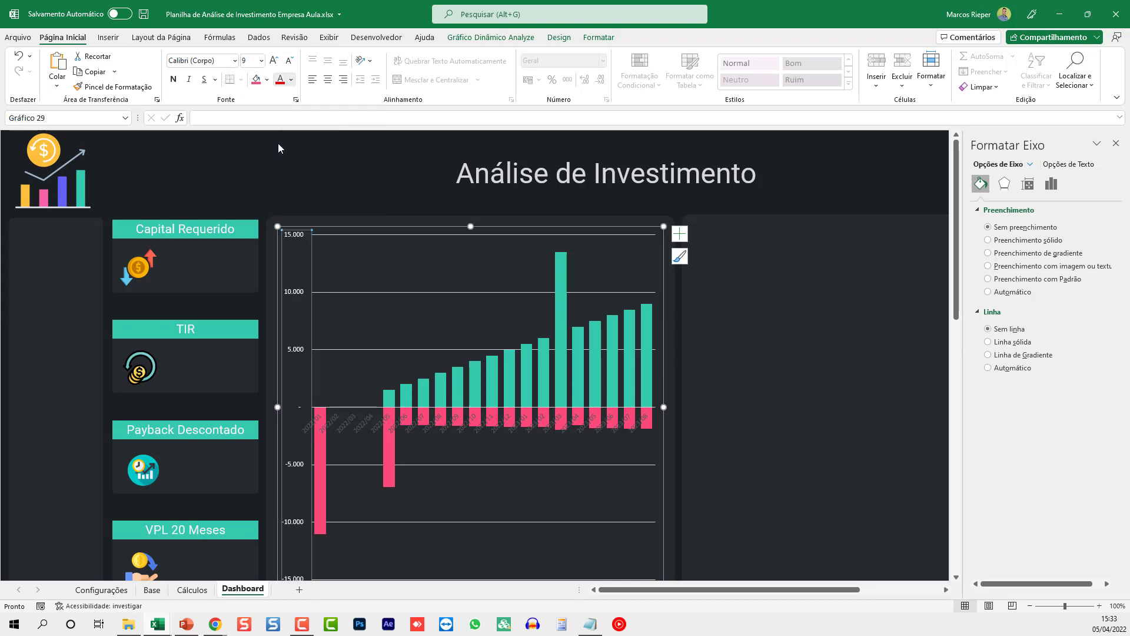
pyautogui.click(421, 428)
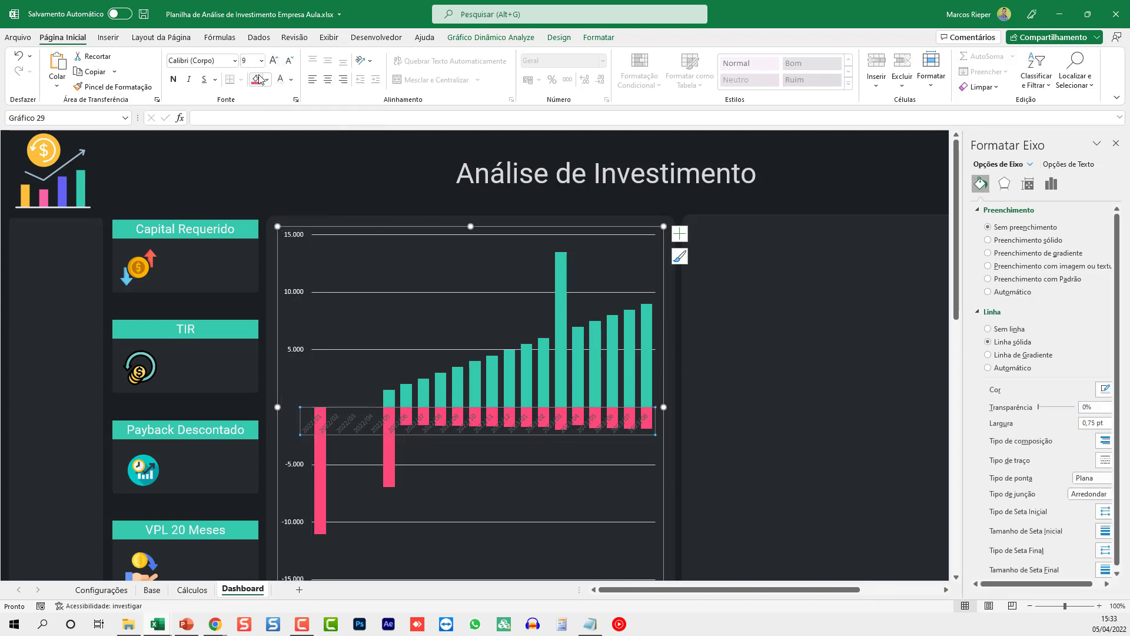
pyautogui.click(280, 79)
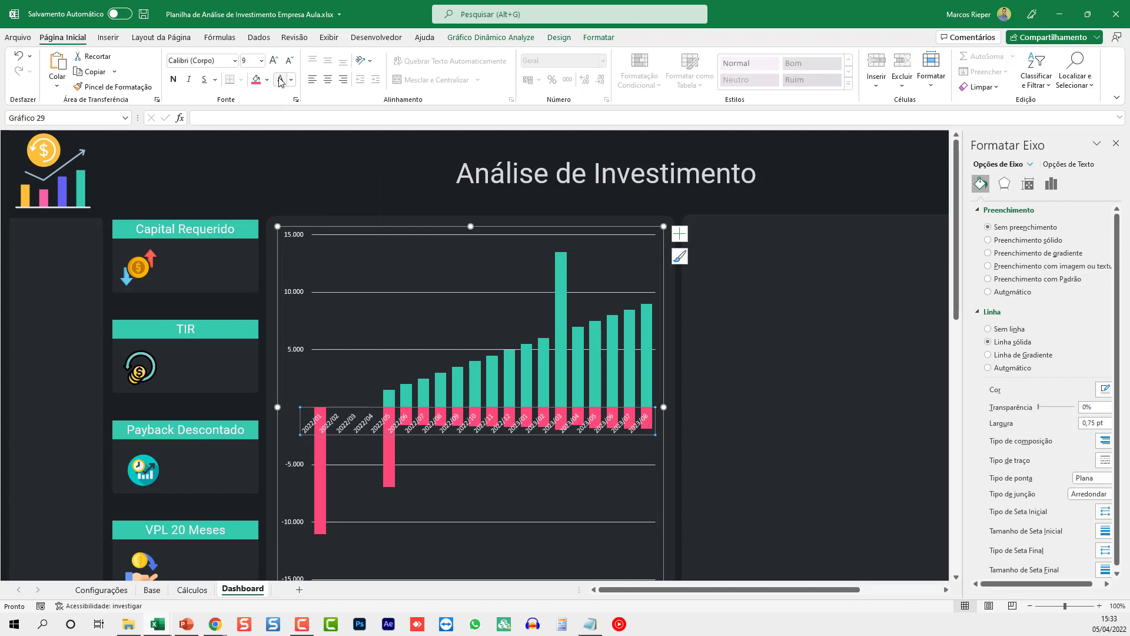
# - Set the font of the date axis and value axis labels to Roboto
pyautogui.click(226, 58)
pyautogui.write('Roboto')
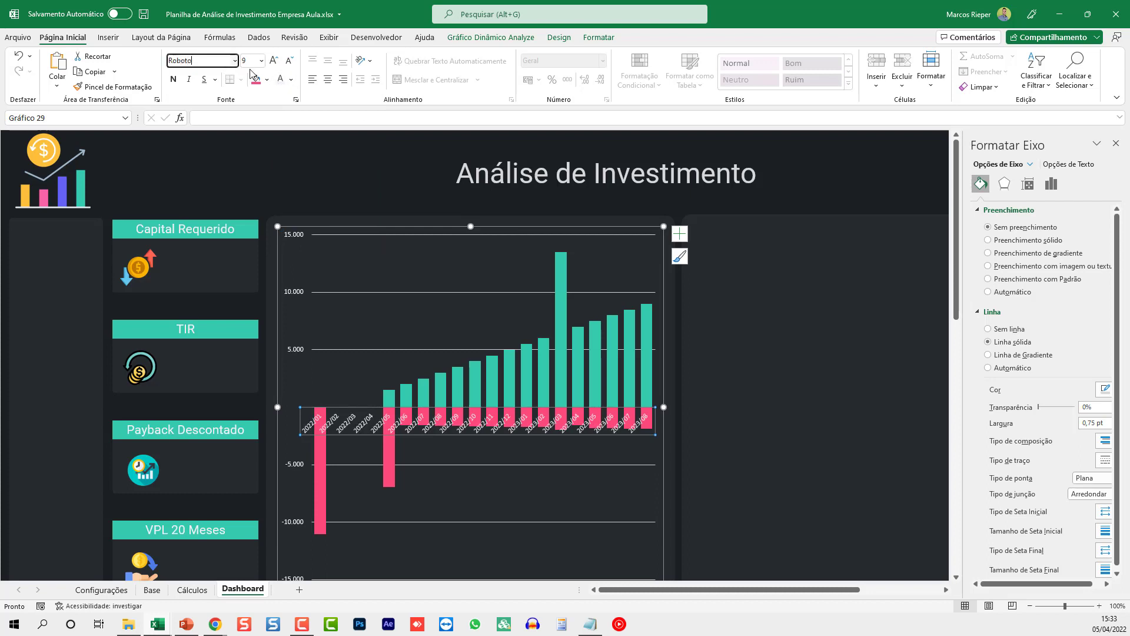
pyautogui.press('Return')
pyautogui.click(291, 280)
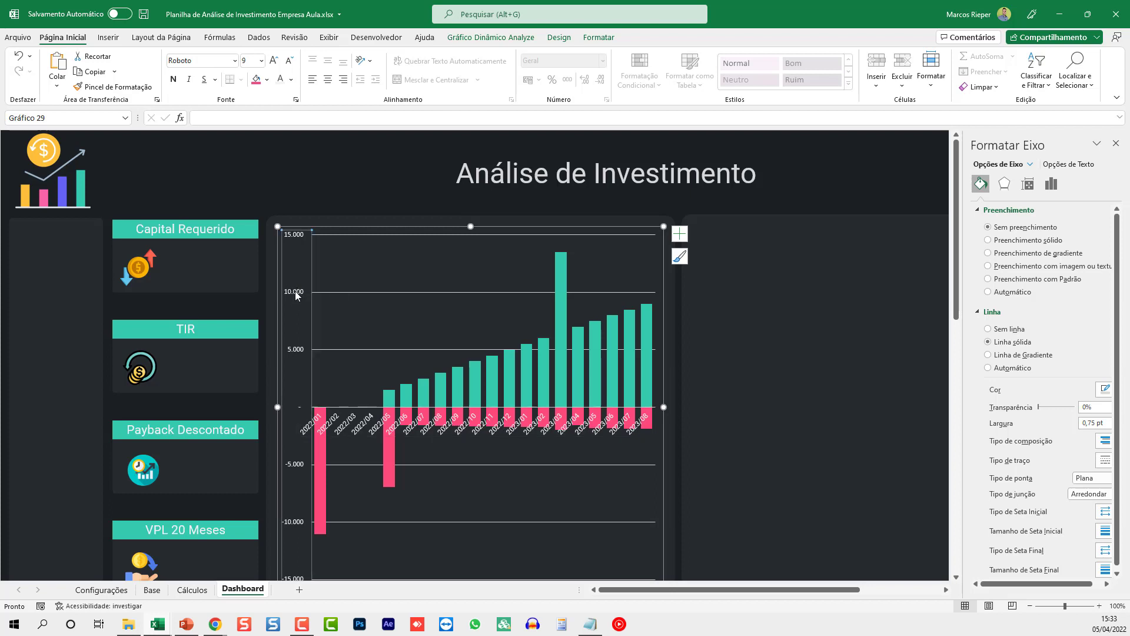
pyautogui.click(218, 60)
pyautogui.write('Robo')
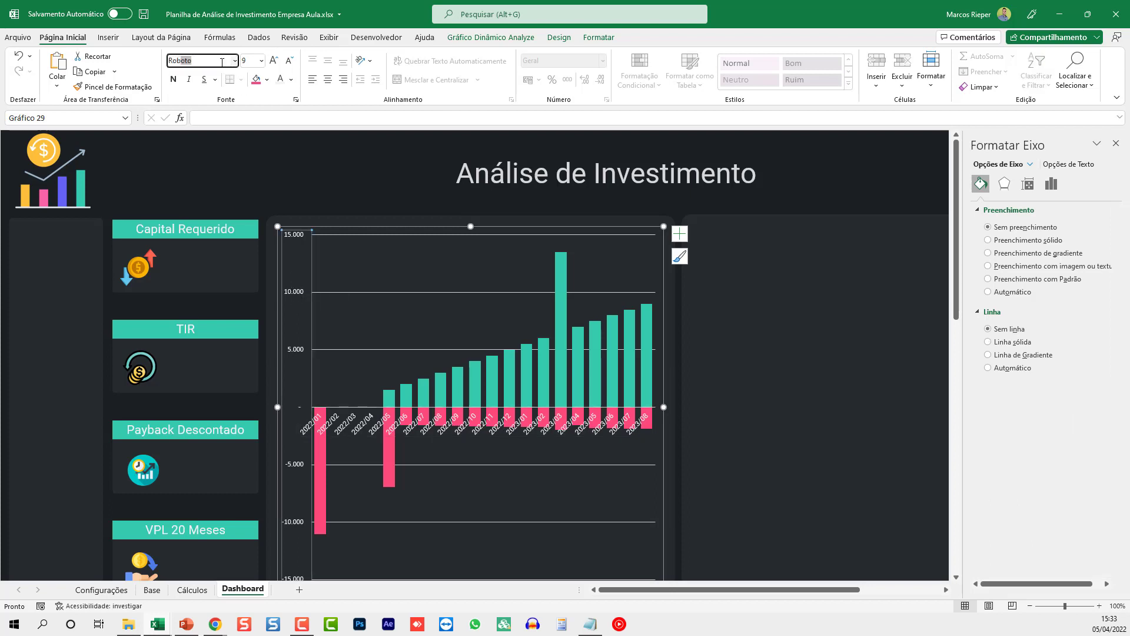
pyautogui.press('Return')
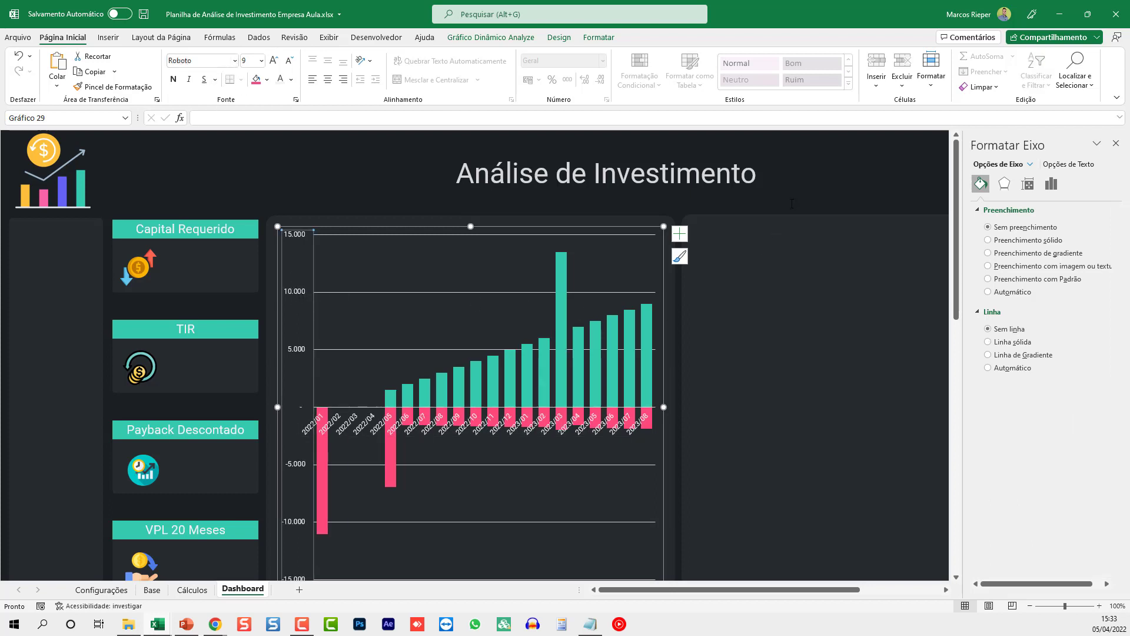
pyautogui.click(834, 211)
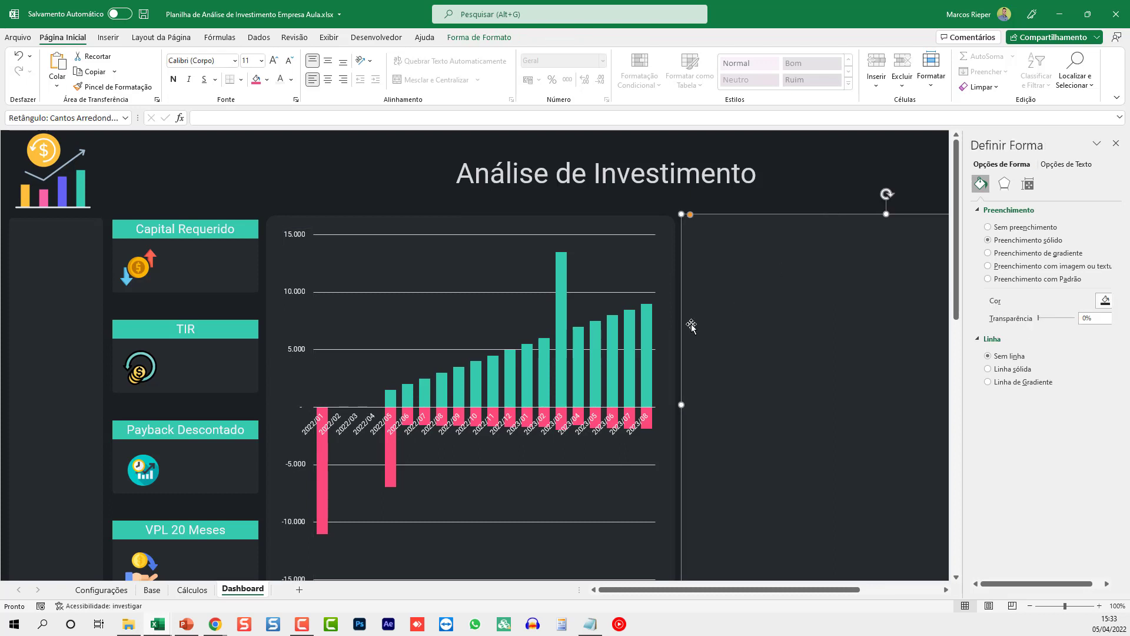
pyautogui.scroll(-2, 536, 419)
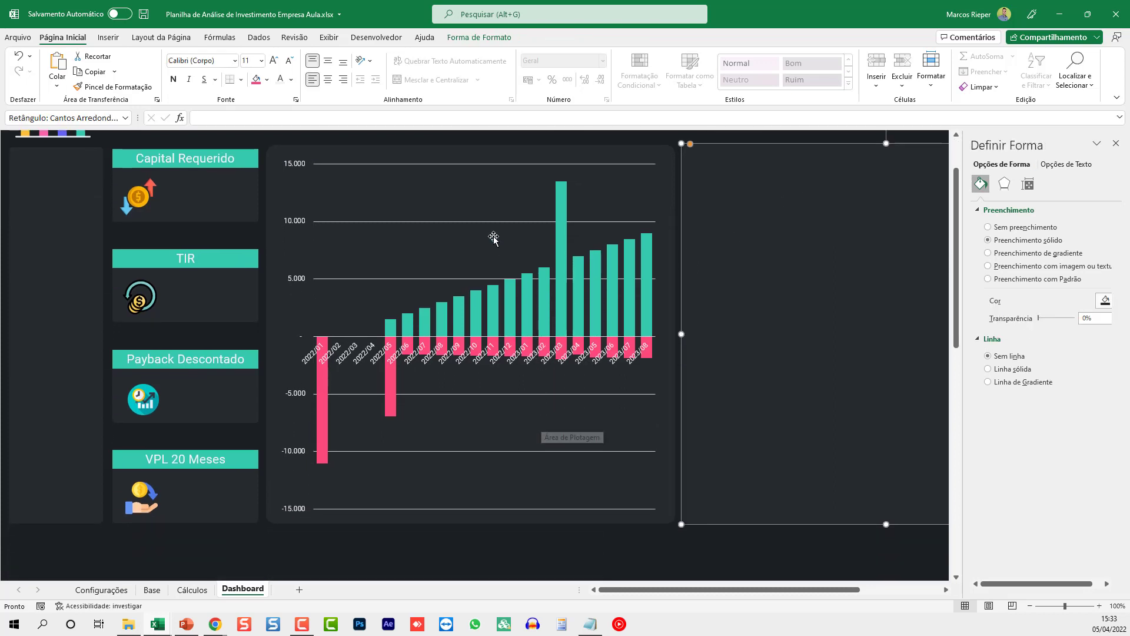
pyautogui.moveTo(563, 195)
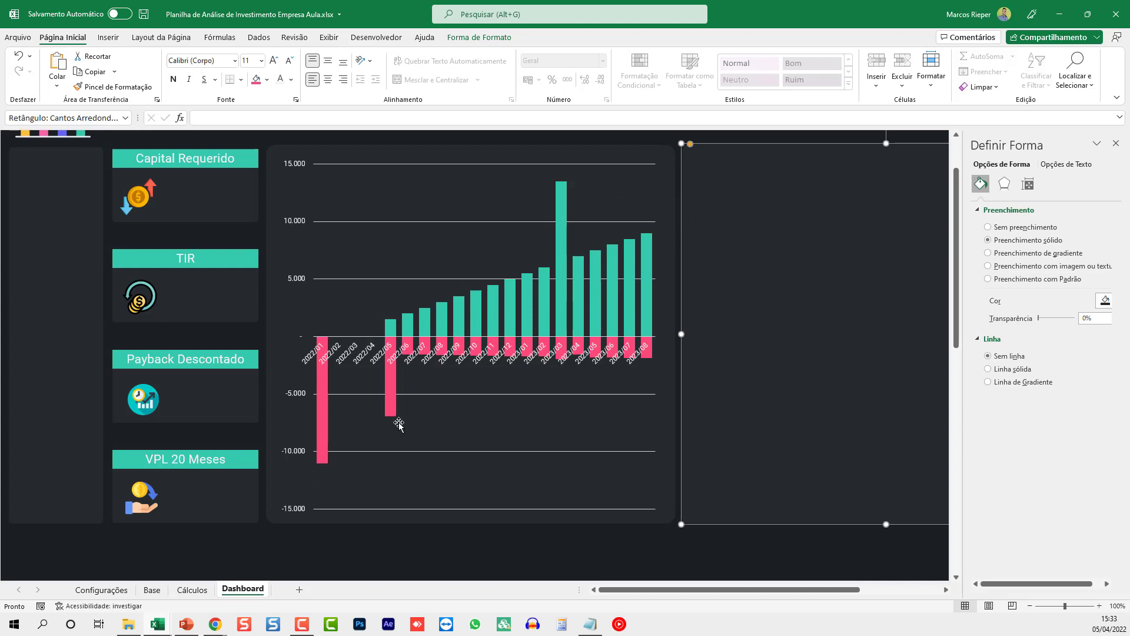
pyautogui.scroll(2, 424, 411)
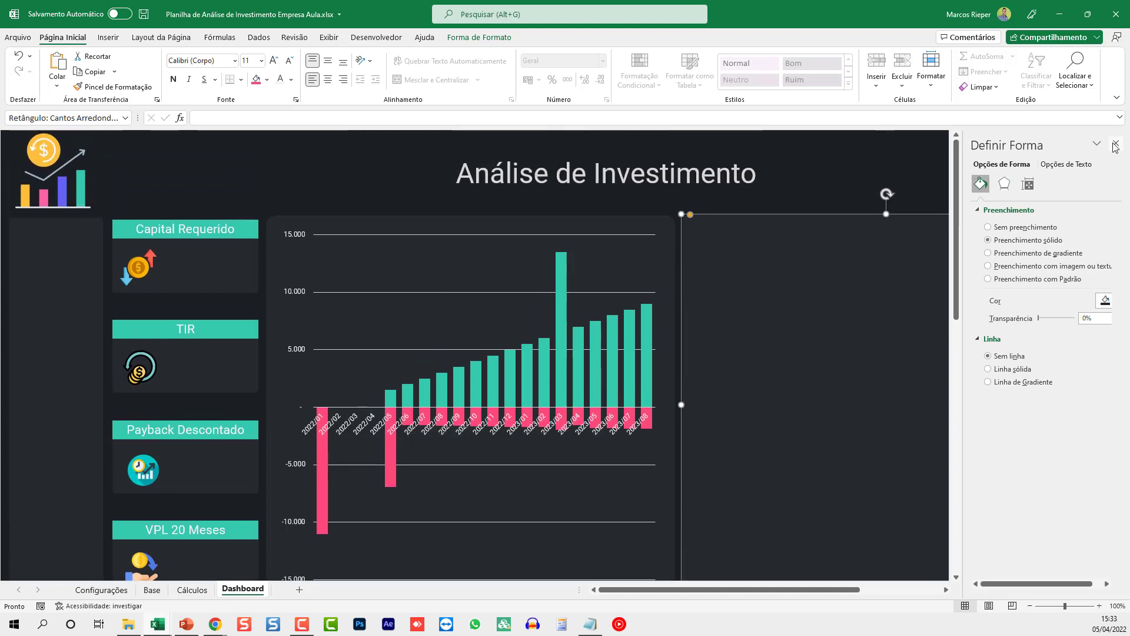
# - Create a pivot chart from the accumulated discounted cash flow pivot table on the Cálculos sheet and hide all its field buttons
pyautogui.click(1115, 145)
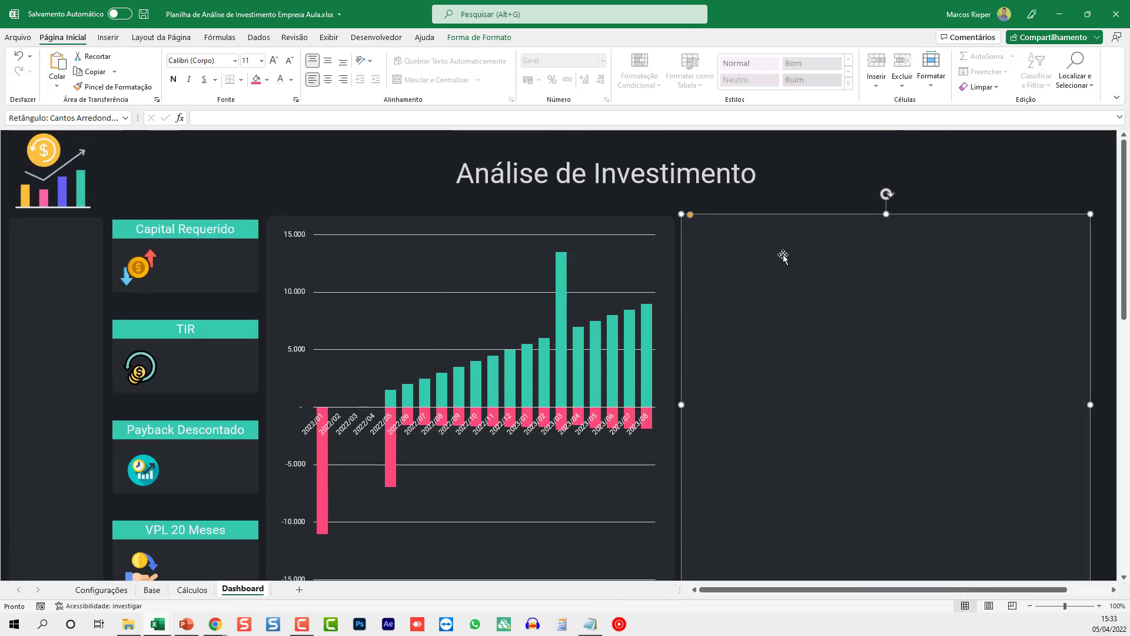
pyautogui.click(204, 590)
pyautogui.click(622, 262)
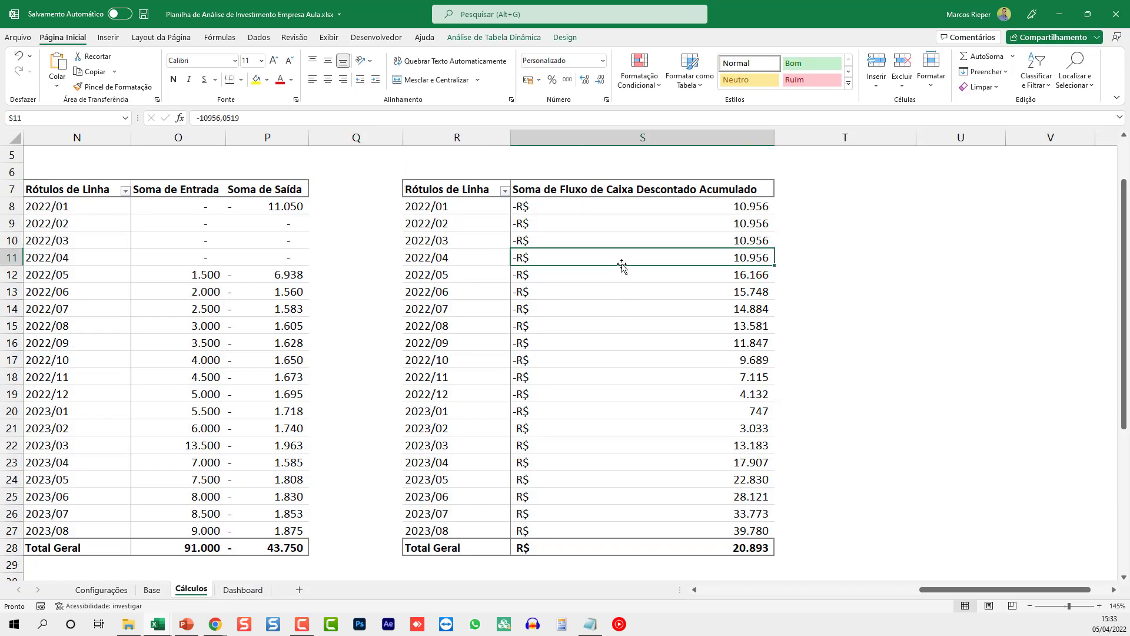
pyautogui.hotkey('alt', 'F1')
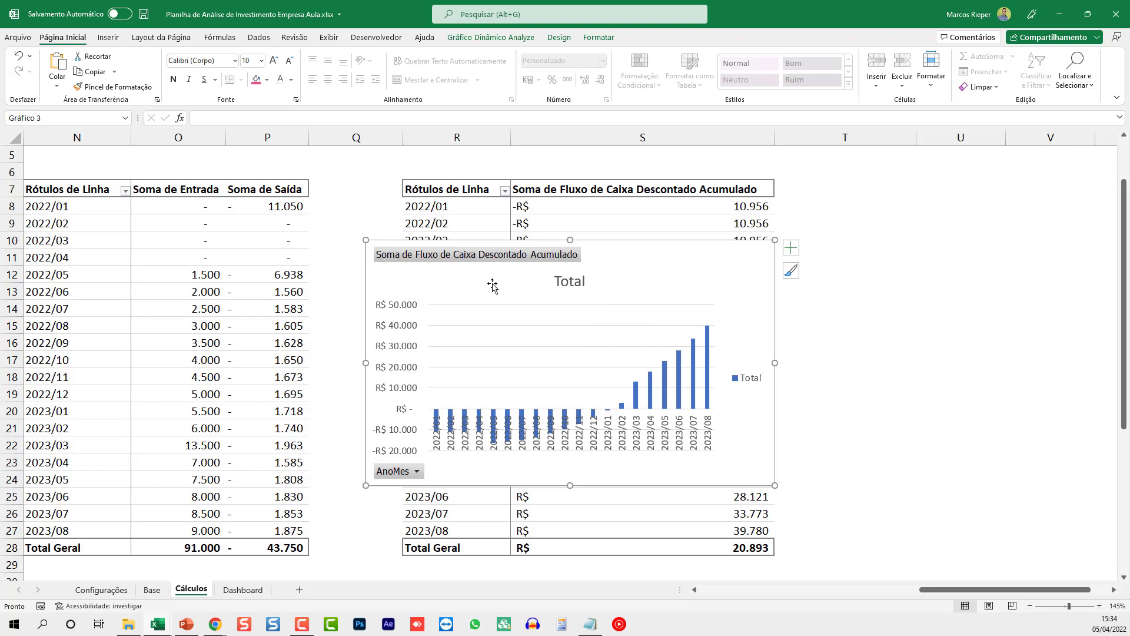
pyautogui.rightClick(441, 257)
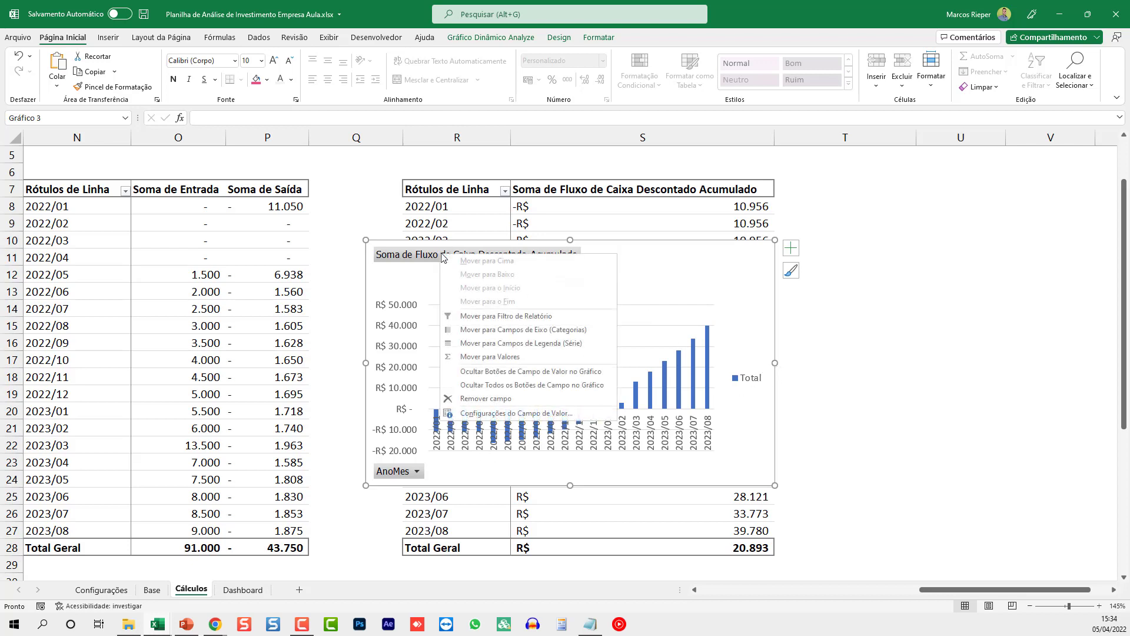
pyautogui.click(497, 388)
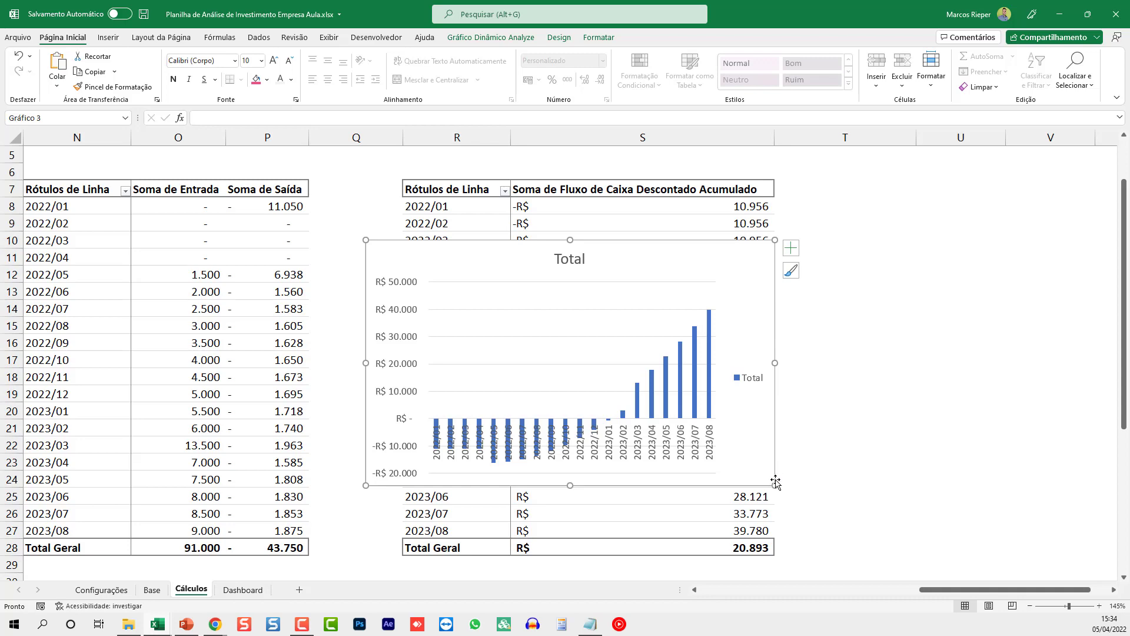
# - Enlarge the accumulated discounted cash flow chart and delete its legend
pyautogui.moveTo(776, 481); pyautogui.dragTo(871, 536)
pyautogui.click(849, 407)
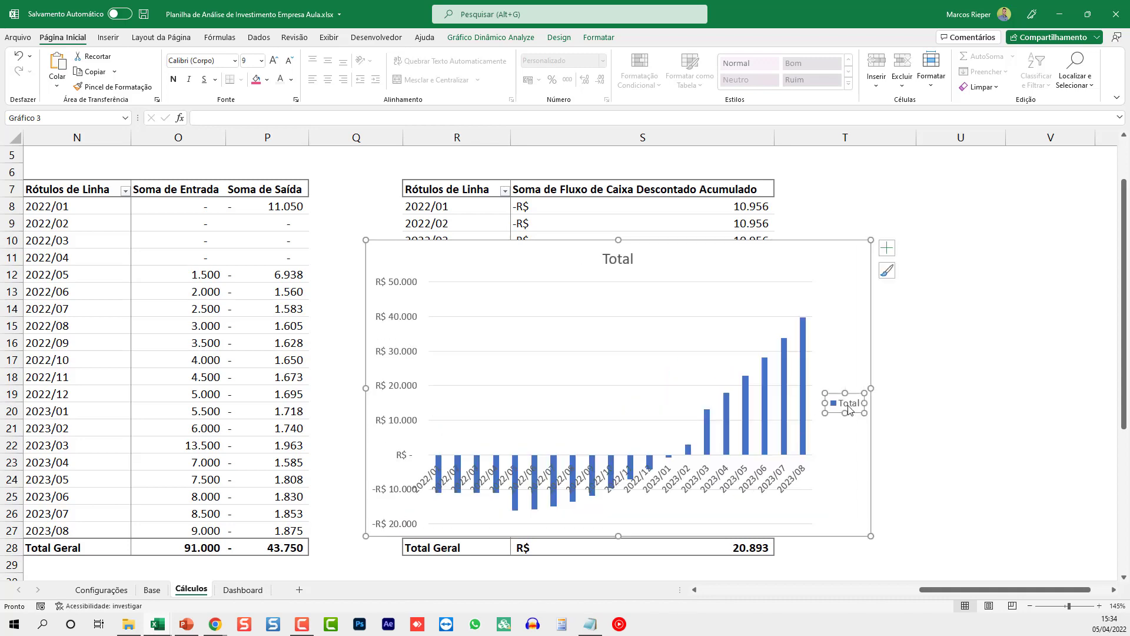
pyautogui.press('Delete')
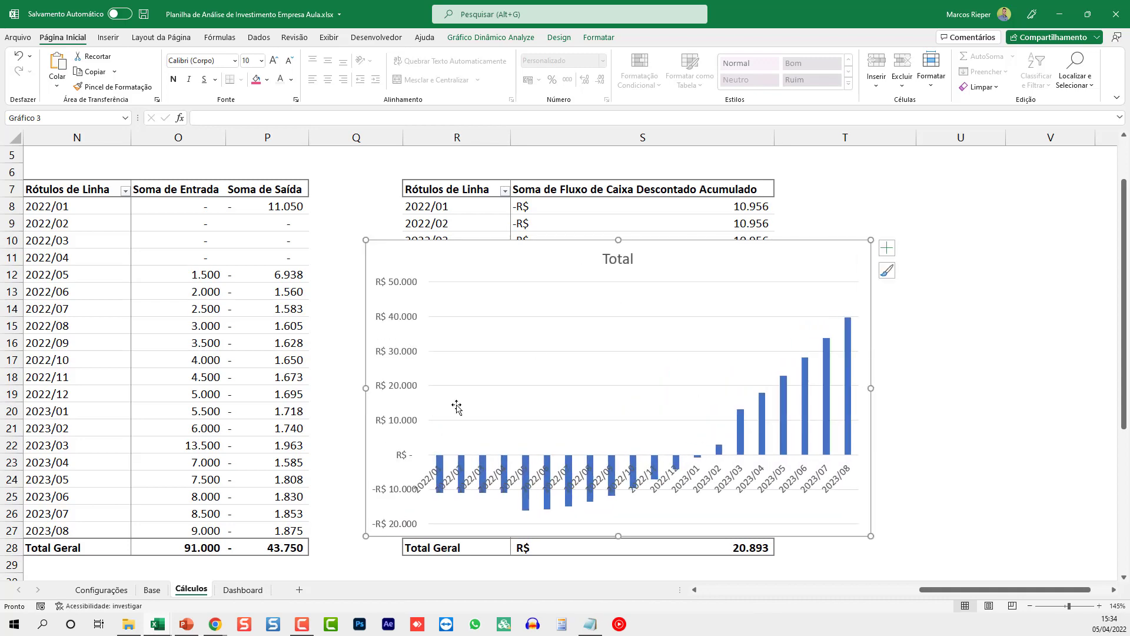
# - Paste the chart into the empty panel on the Dashboard sheet and stretch it to fill the panel
pyautogui.click(242, 589)
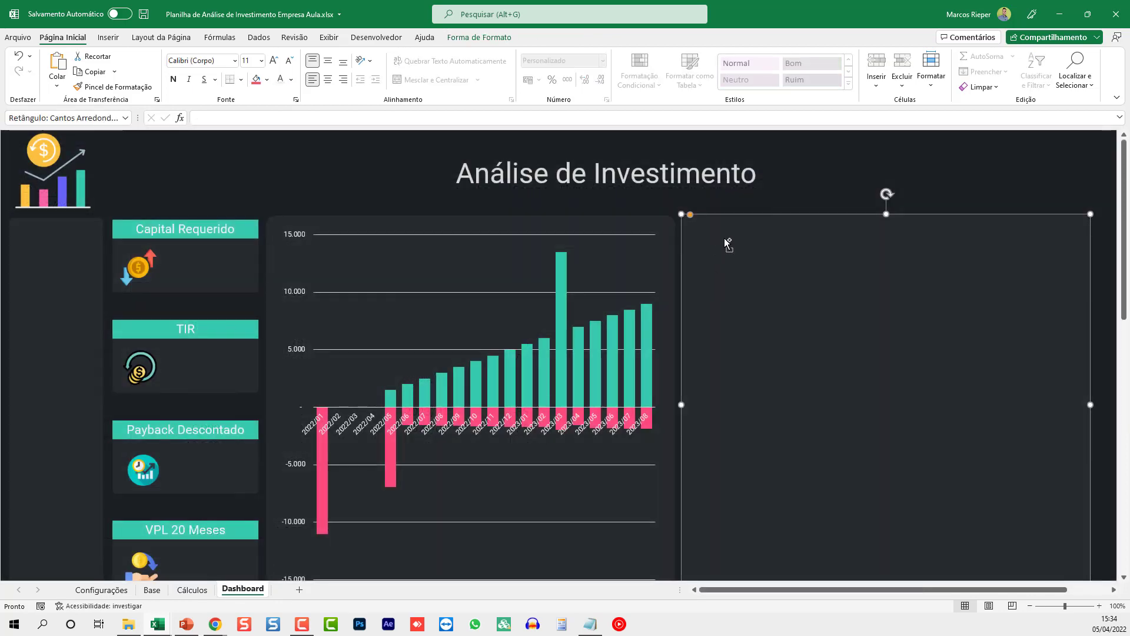
pyautogui.hotkey('ctrl', 'v')
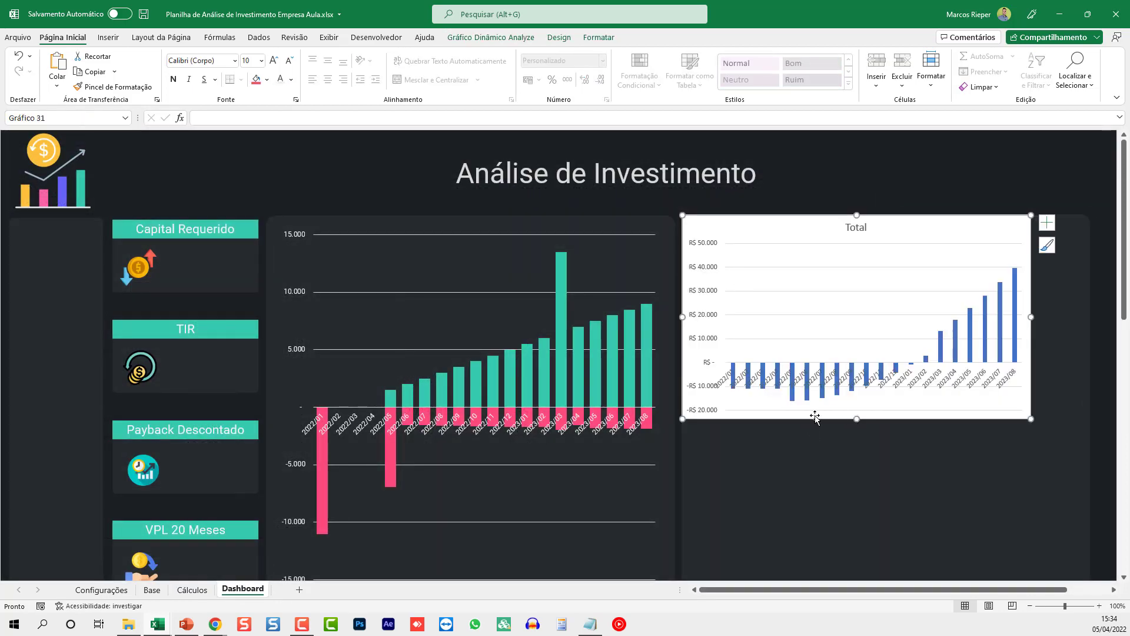
pyautogui.moveTo(815, 417); pyautogui.dragTo(869, 512)
pyautogui.moveTo(1044, 333); pyautogui.dragTo(1081, 332)
# - Set the gap width of the pasted chart's column series to 50% and give the chart area no fill
pyautogui.rightClick(998, 377)
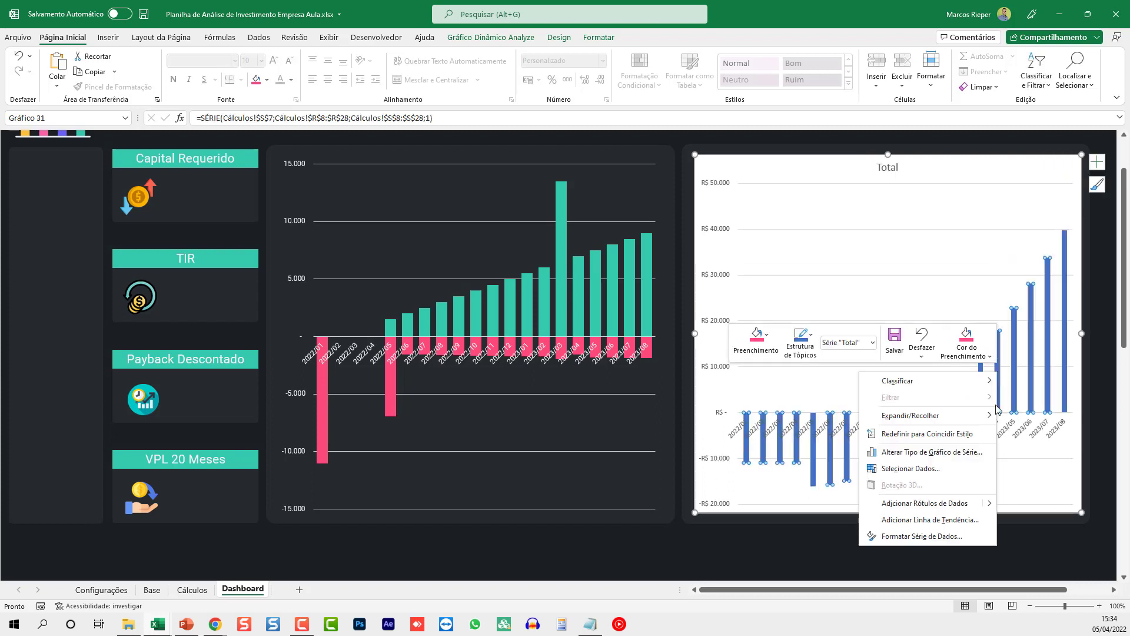
pyautogui.click(917, 537)
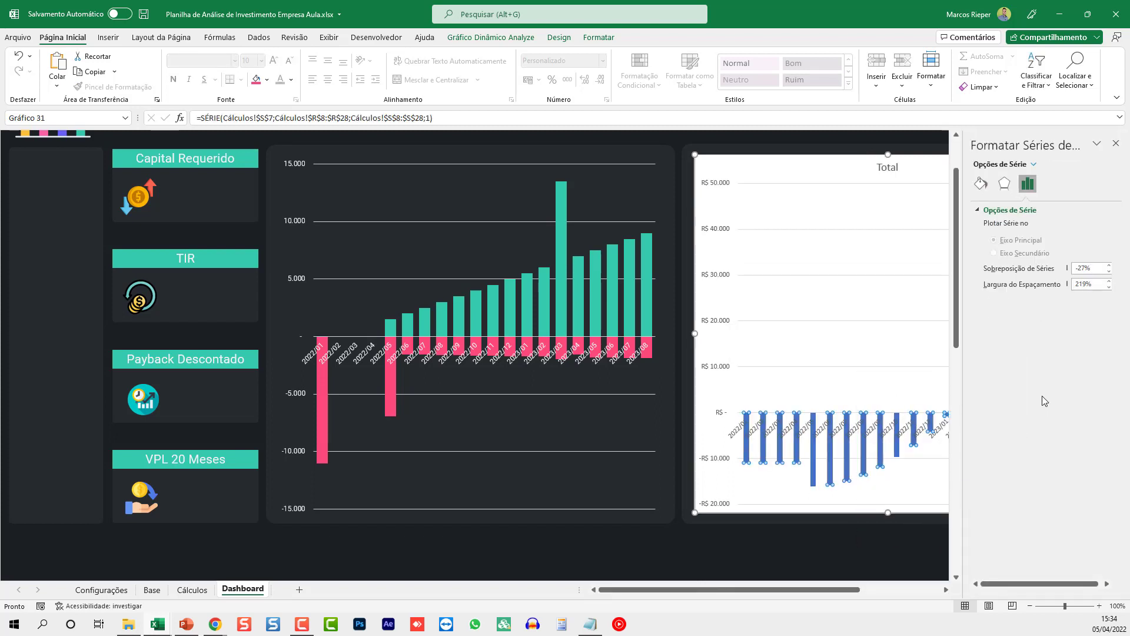
pyautogui.doubleClick(1086, 283)
pyautogui.press('Return')
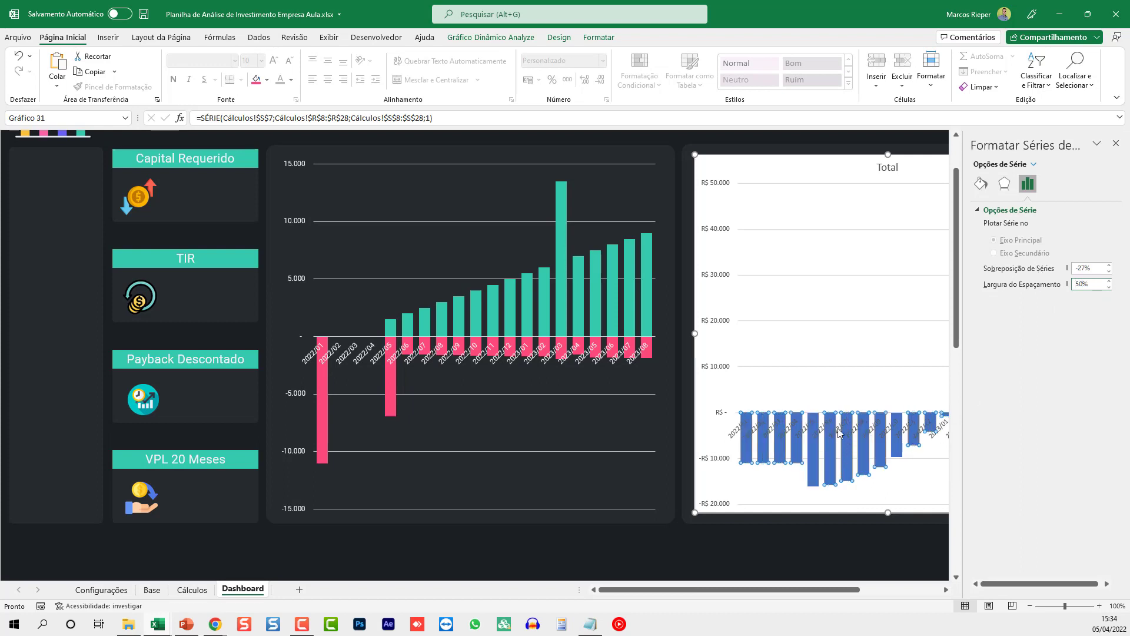
pyautogui.click(753, 159)
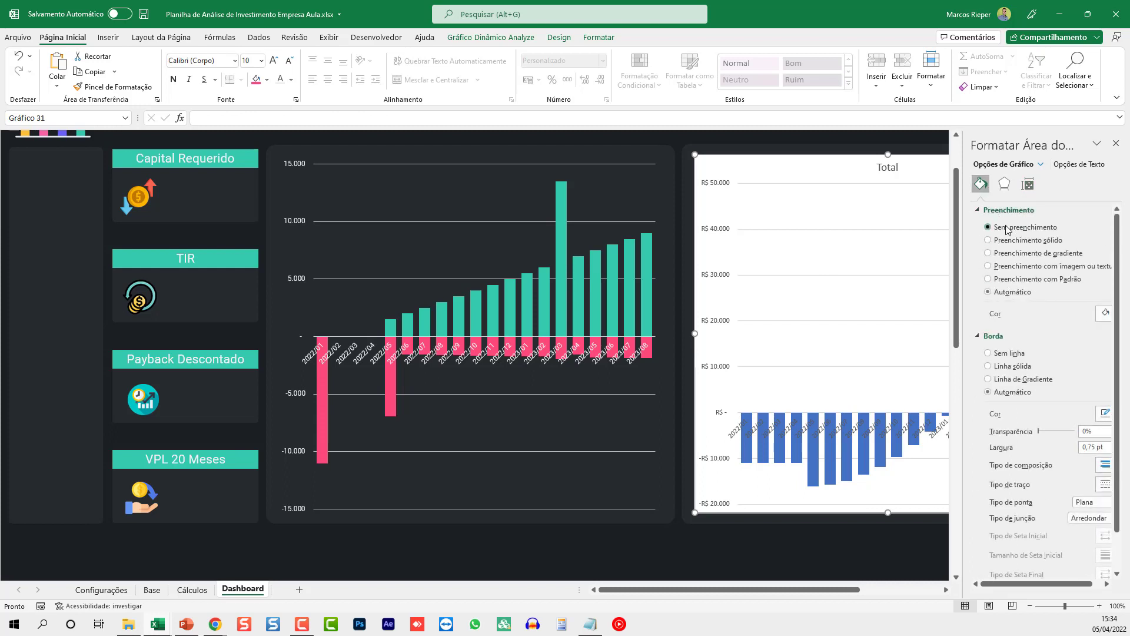
pyautogui.click(1008, 228)
# - Format the value axis and date axis labels of the new chart in white Roboto
pyautogui.click(714, 271)
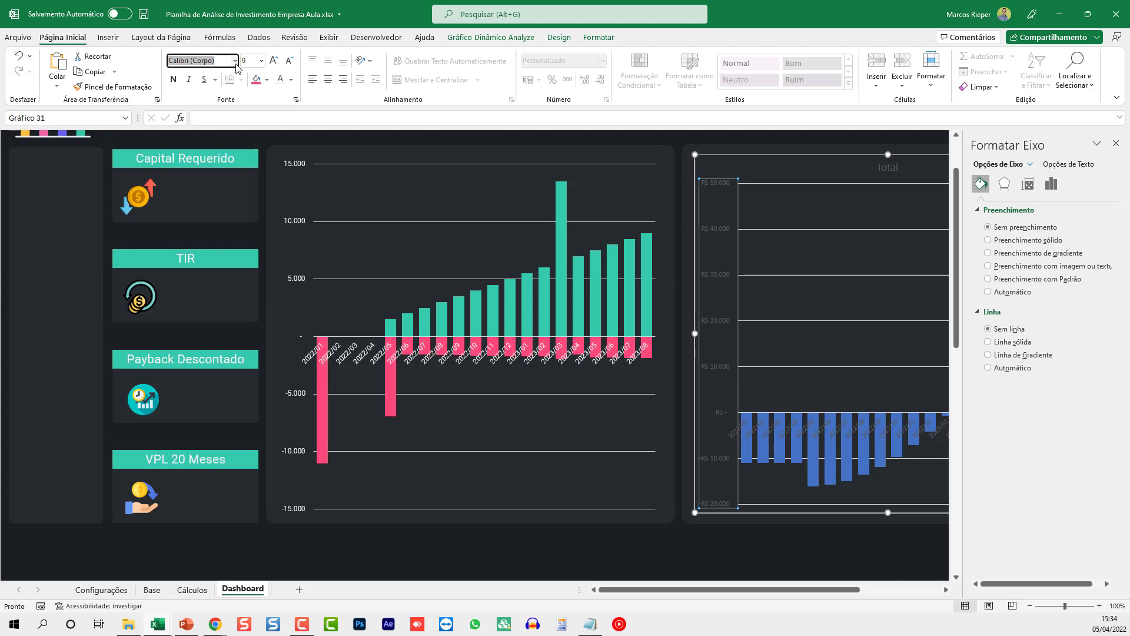
pyautogui.write('RoGO')
pyautogui.press('Return')
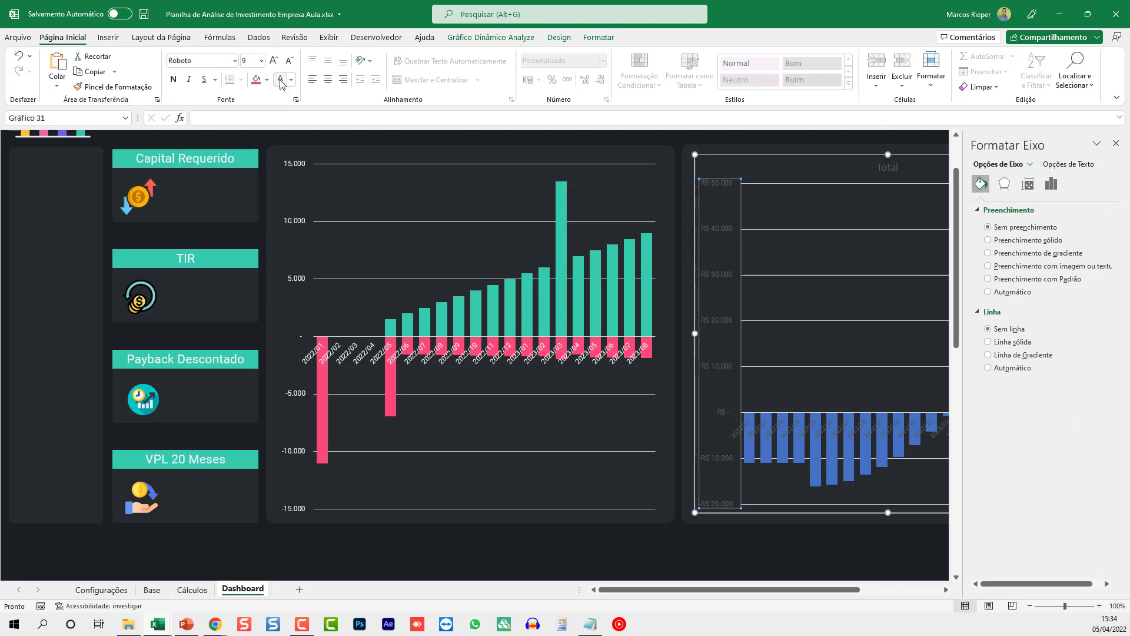
pyautogui.click(782, 428)
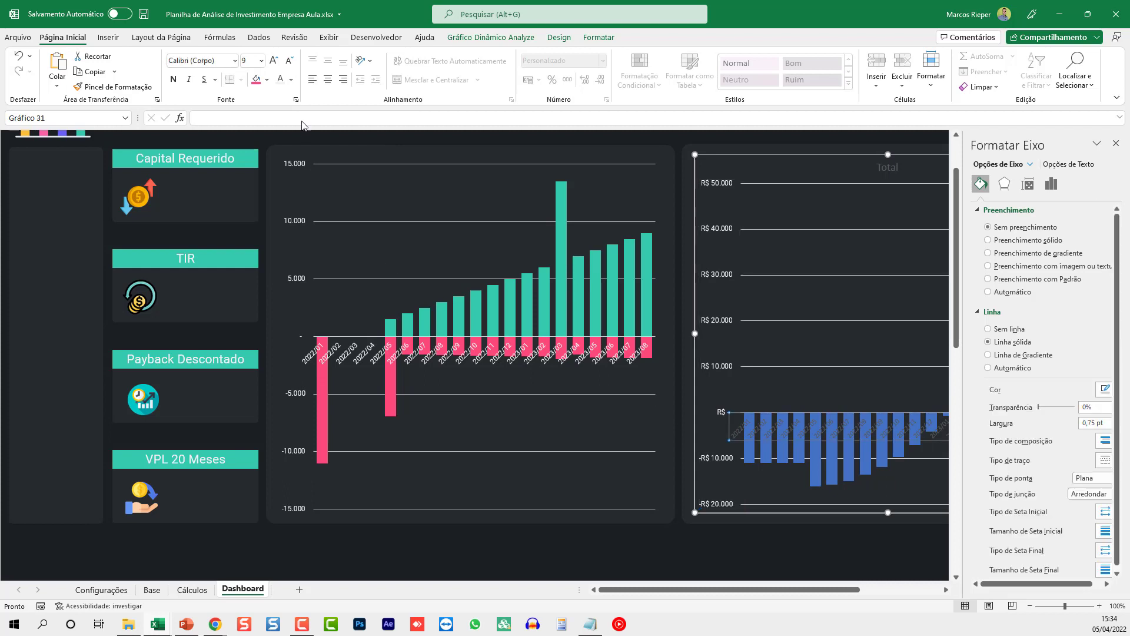
pyautogui.click(219, 61)
pyautogui.write('Roboto')
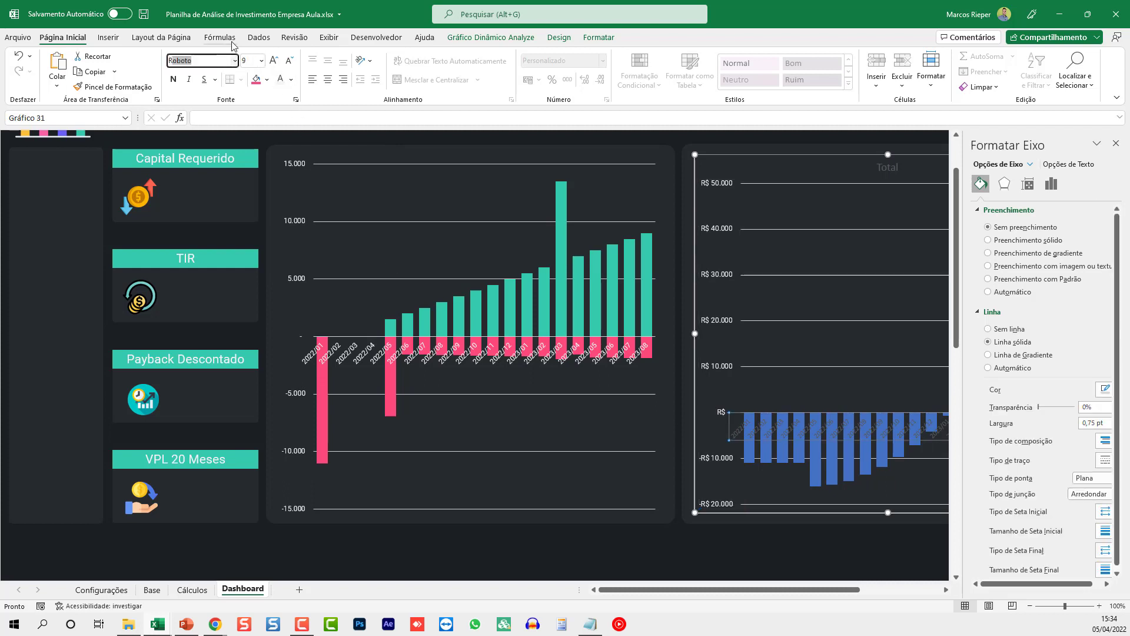
pyautogui.press('Return')
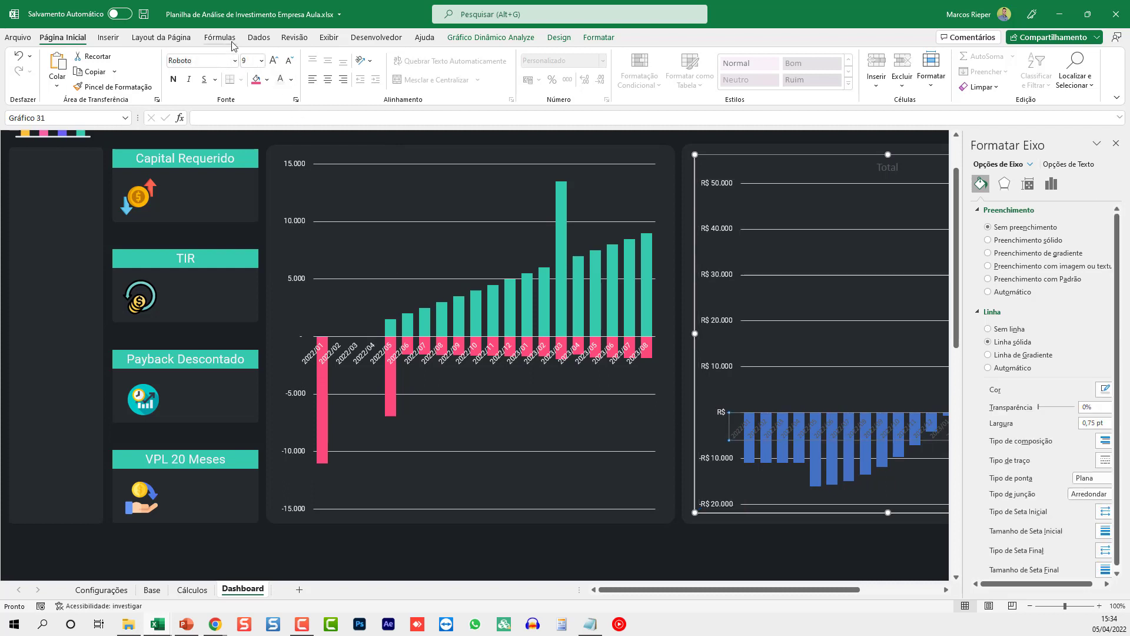
pyautogui.click(280, 80)
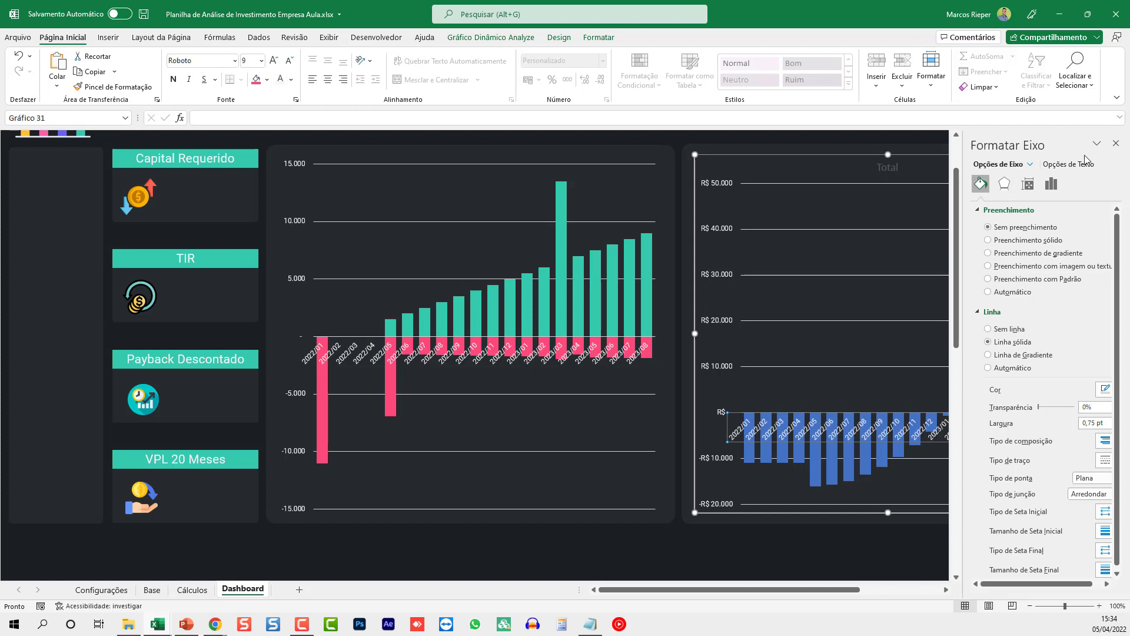
pyautogui.click(1115, 143)
# - Change the new chart's title to "Fluxo de Caixa Descontado Acumulado"
pyautogui.scroll(2, 936, 291)
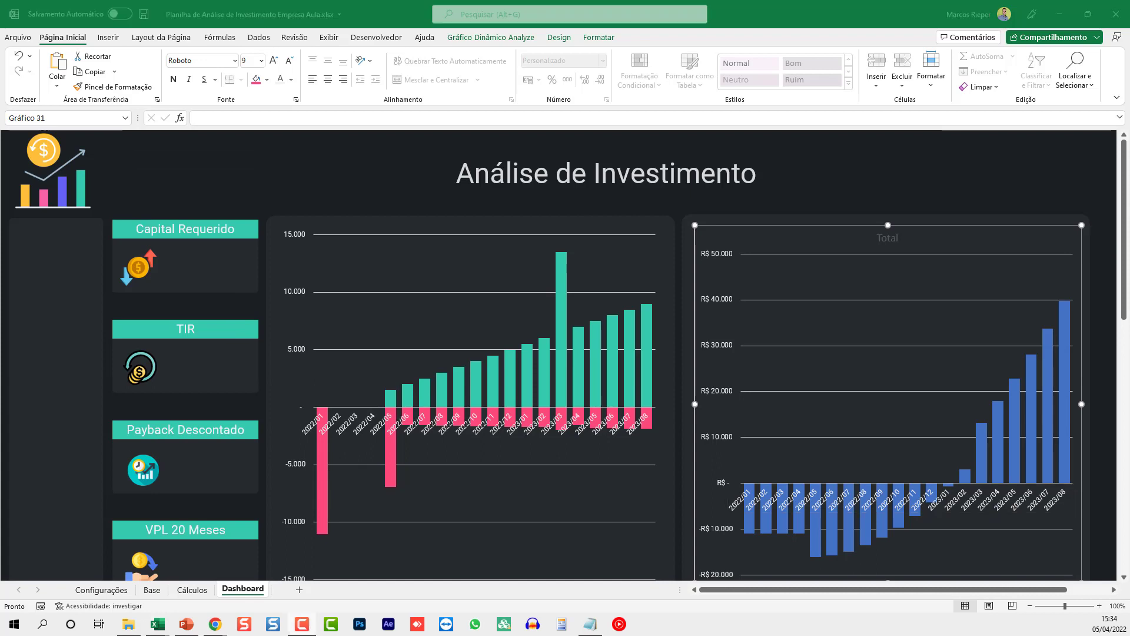
pyautogui.click(885, 240)
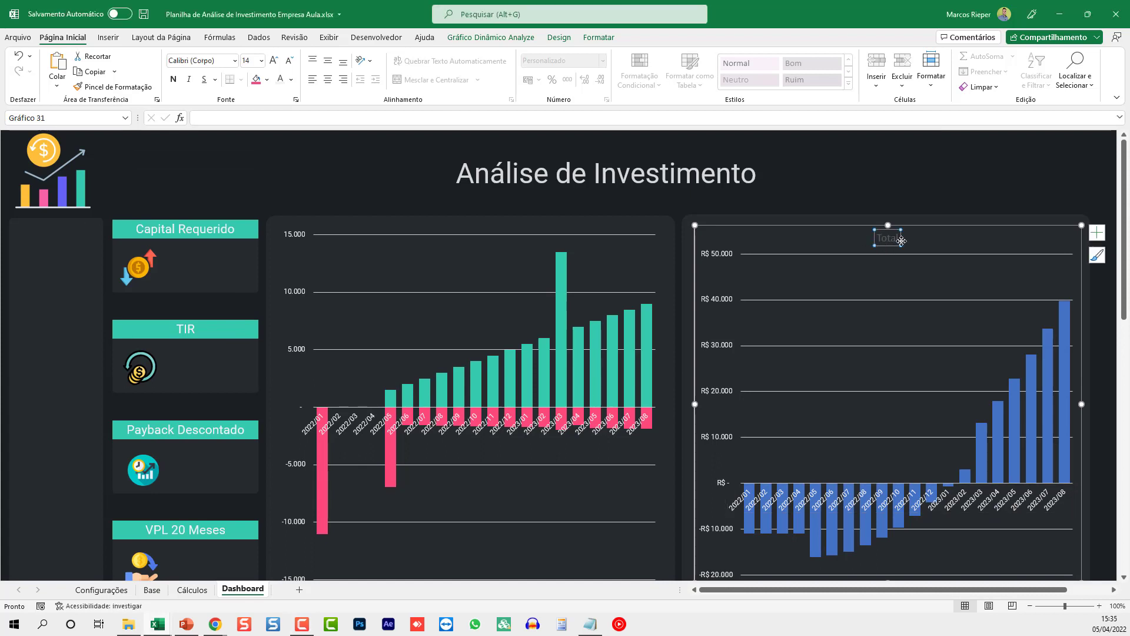
pyautogui.doubleClick(901, 240)
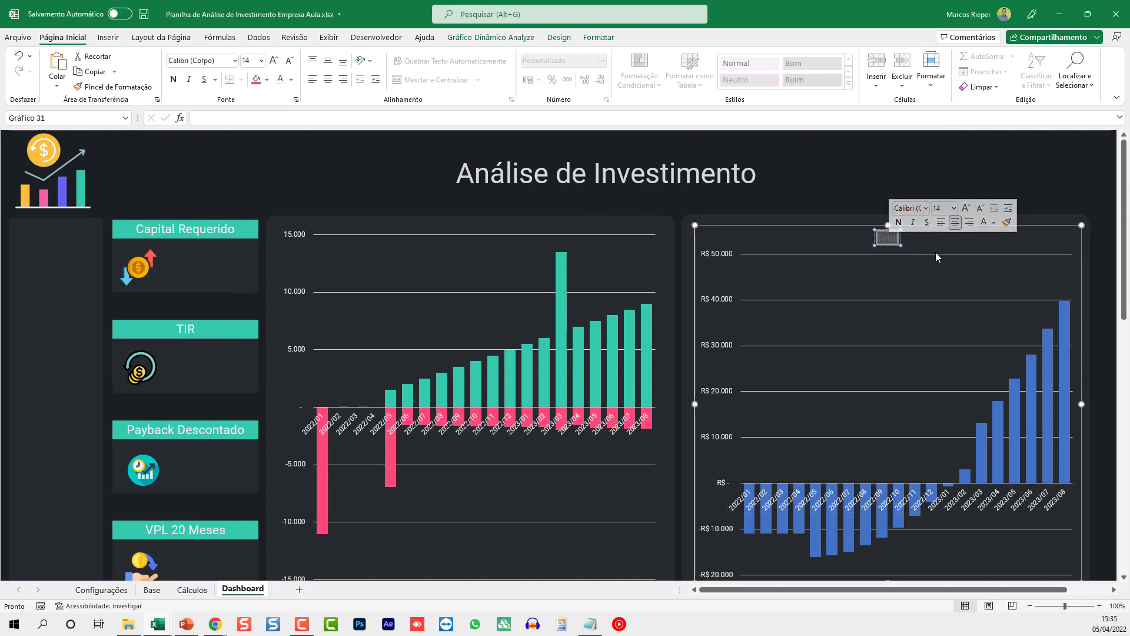
pyautogui.press('Delete')
pyautogui.write('fLUXO D')
pyautogui.press('BackSpace')
pyautogui.press('BackSpace')
pyautogui.press('BackSpace')
pyautogui.press('BackSpace')
pyautogui.press('BackSpace')
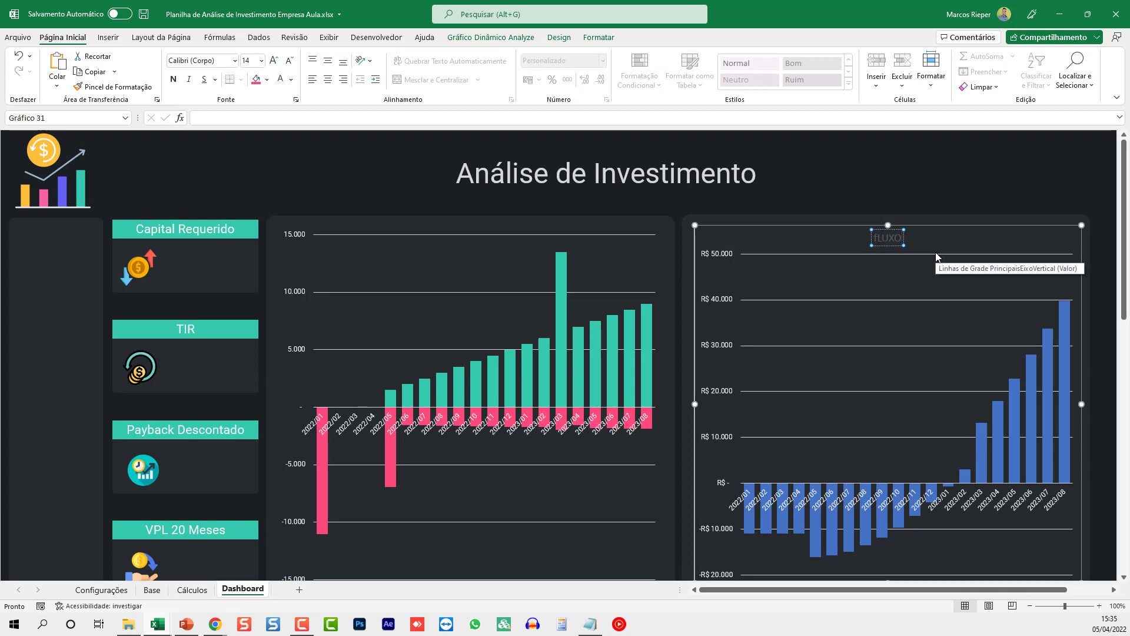
pyautogui.press('BackSpace')
pyautogui.press('BackSpace')
pyautogui.write('Fluxo de Caixa Descont')
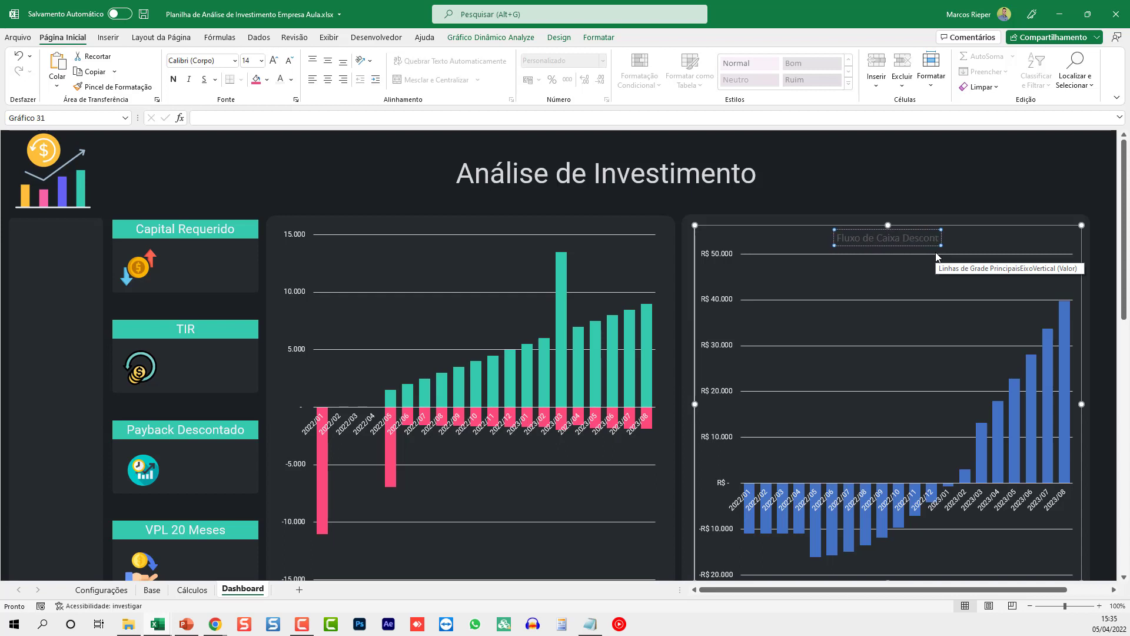
pyautogui.write('ado Acumulado')
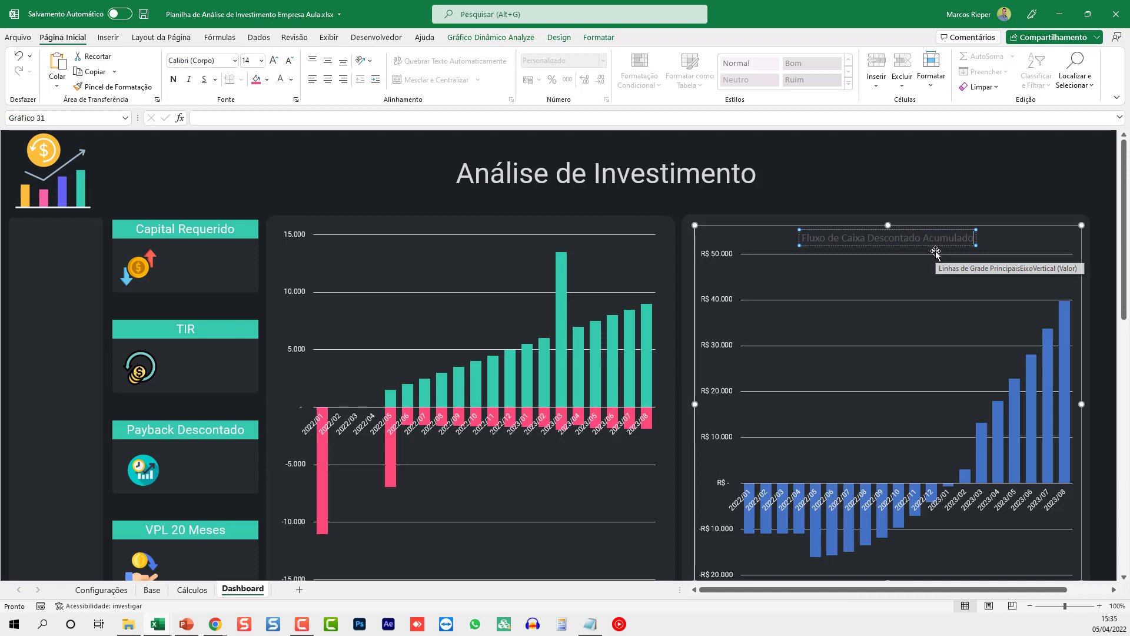
pyautogui.press('Escape')
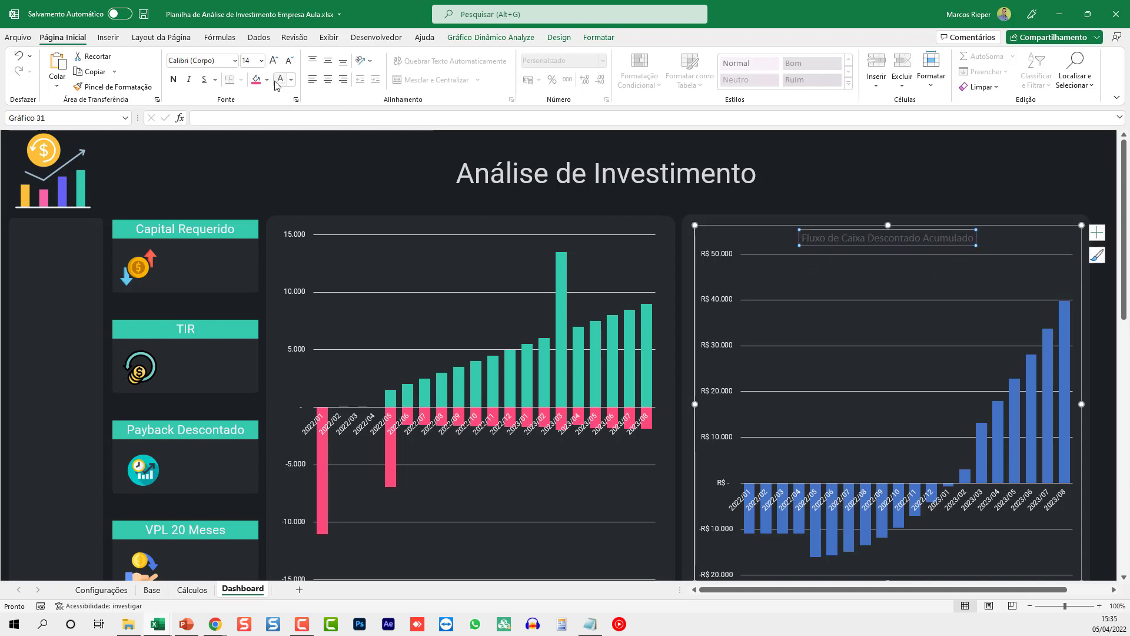
# - Format the accumulated cash flow chart's title in white Roboto at size 16
pyautogui.click(226, 63)
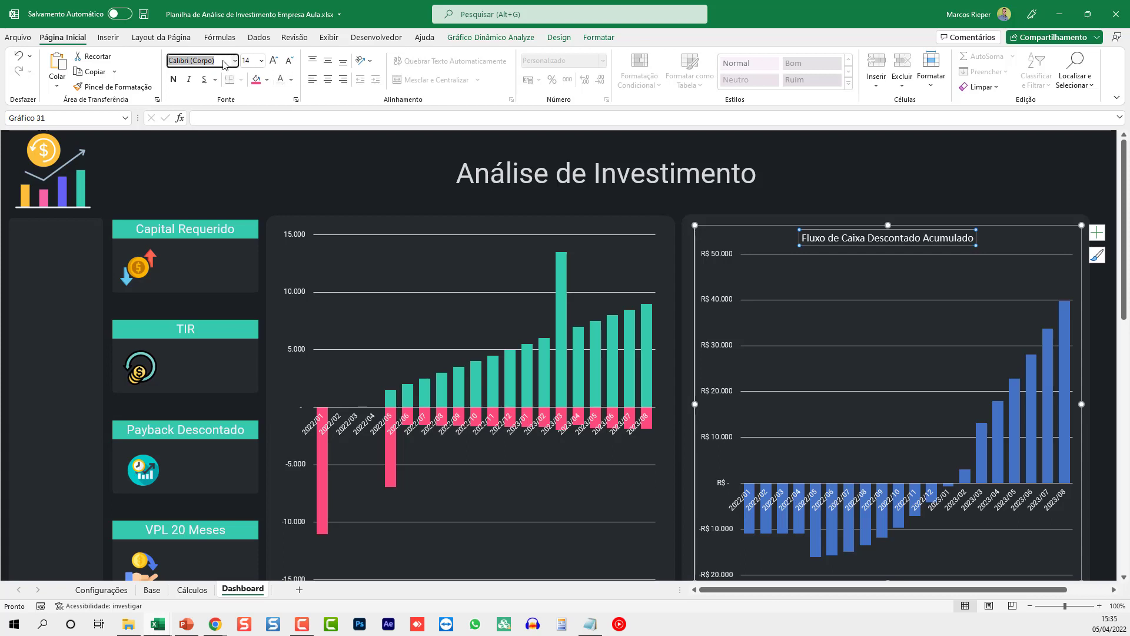
pyautogui.write('Roboto')
pyautogui.press('Return')
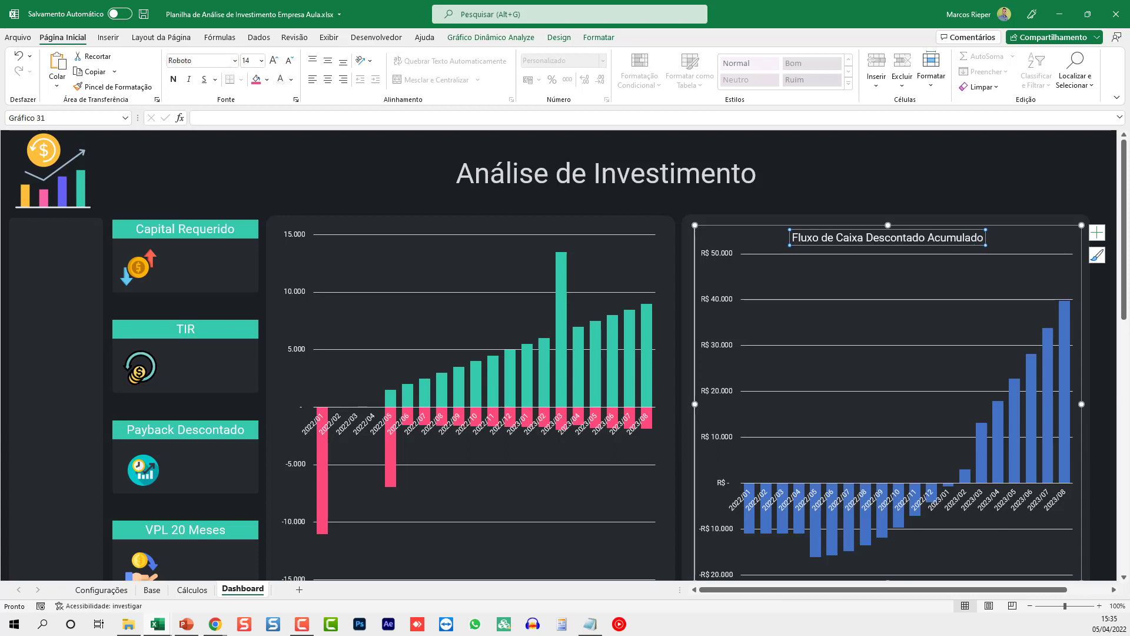
pyautogui.click(275, 63)
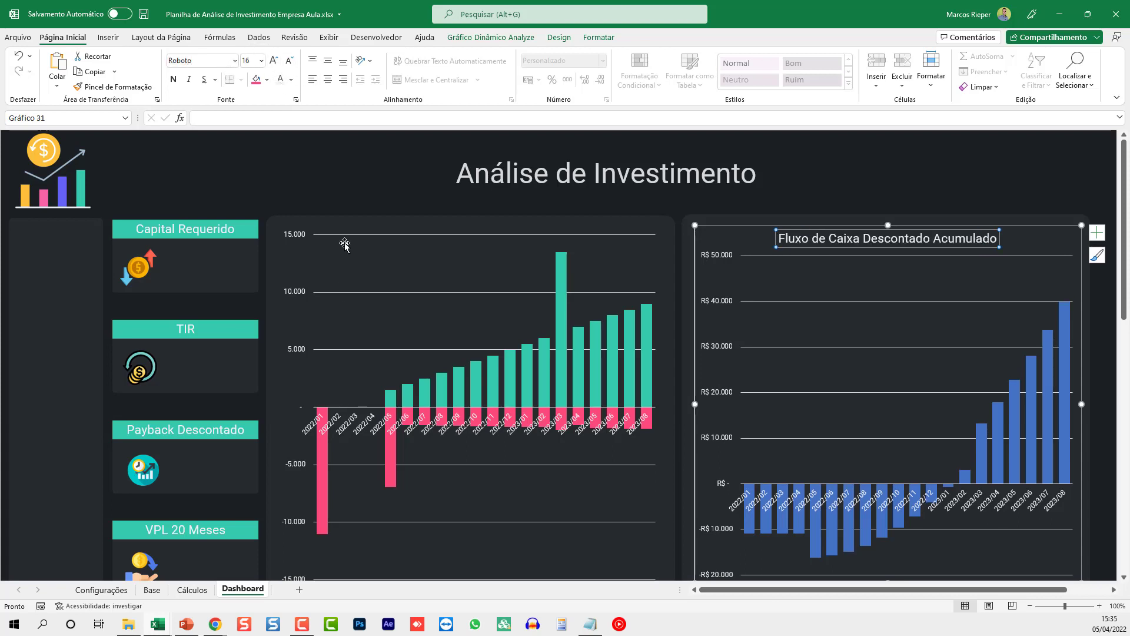
# - Add a chart title to the entries and exits column chart, leaving axis titles off
pyautogui.rightClick(490, 224)
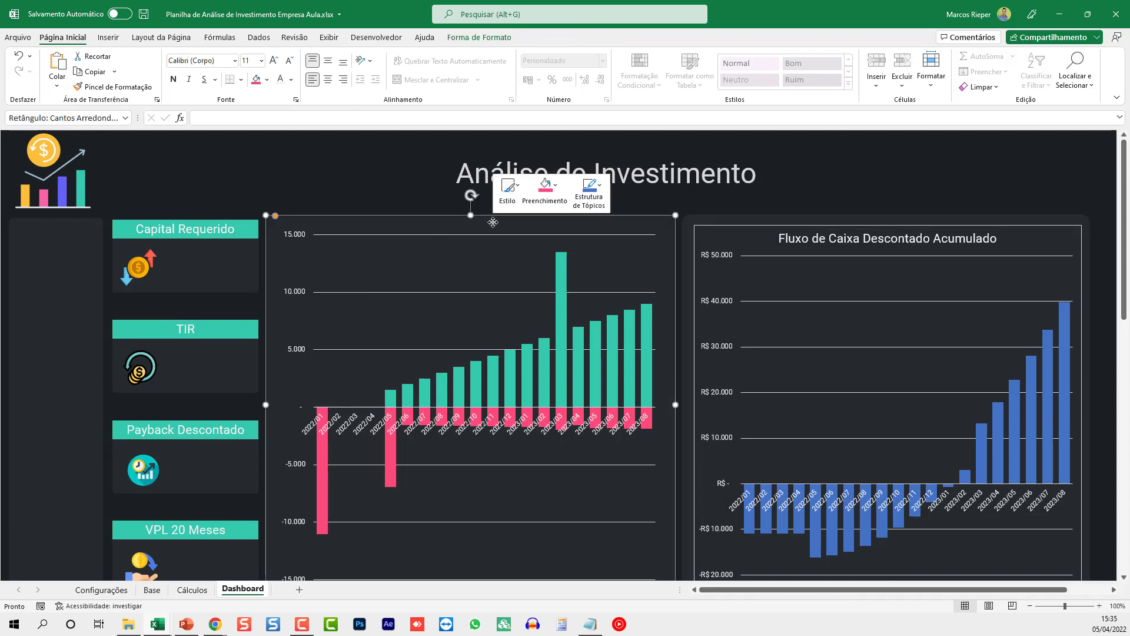
pyautogui.rightClick(431, 267)
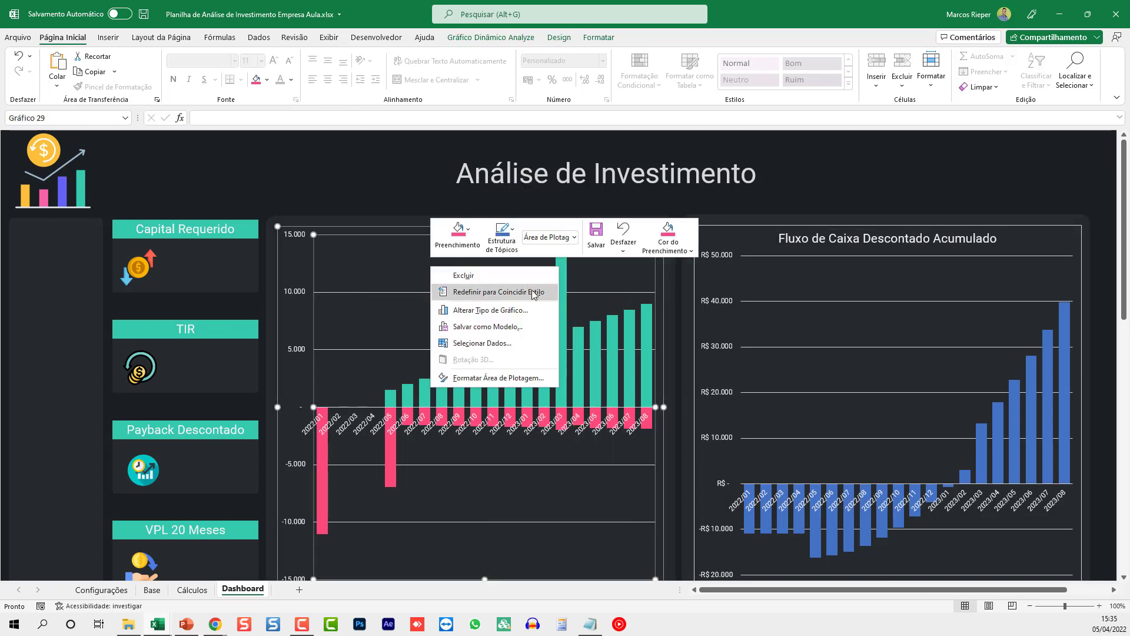
pyautogui.click(666, 280)
pyautogui.click(679, 236)
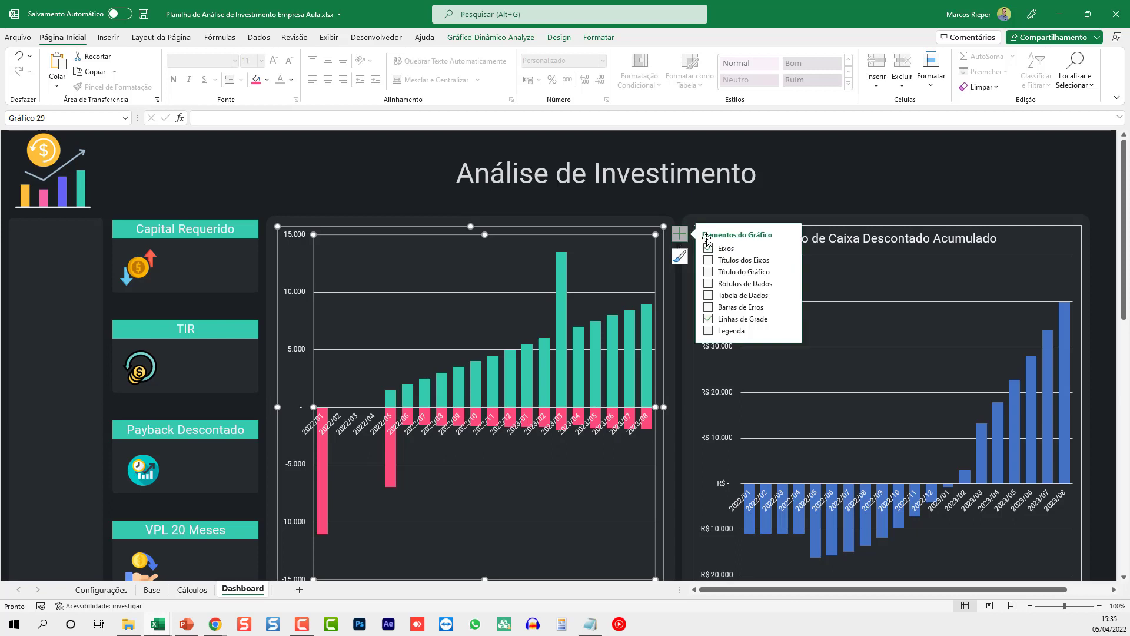
pyautogui.click(709, 262)
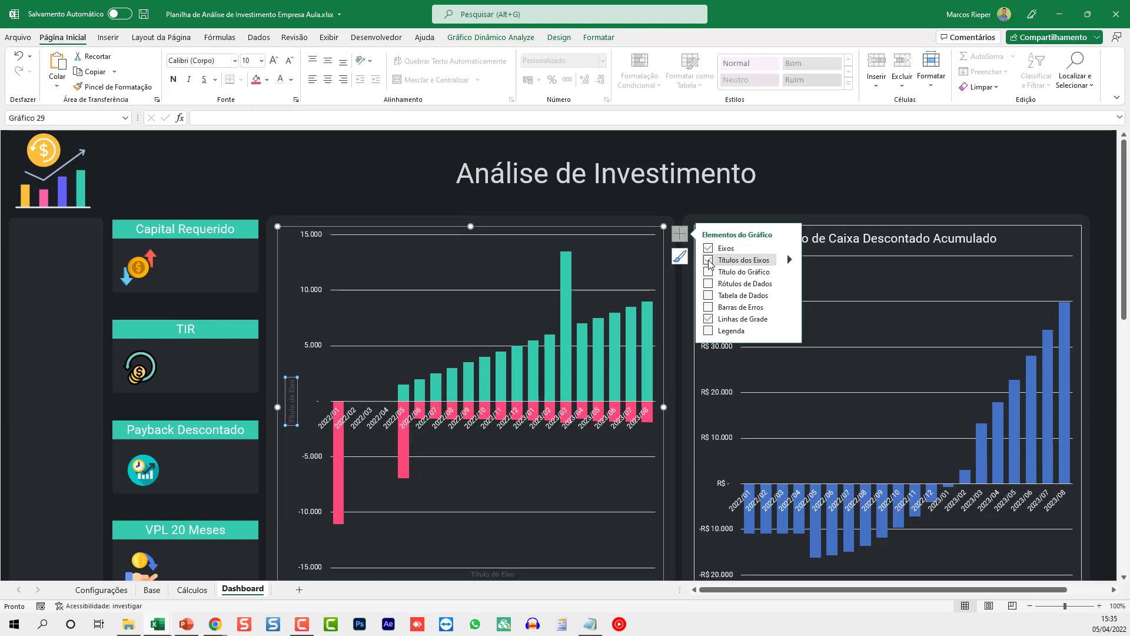
pyautogui.click(709, 259)
pyautogui.click(709, 271)
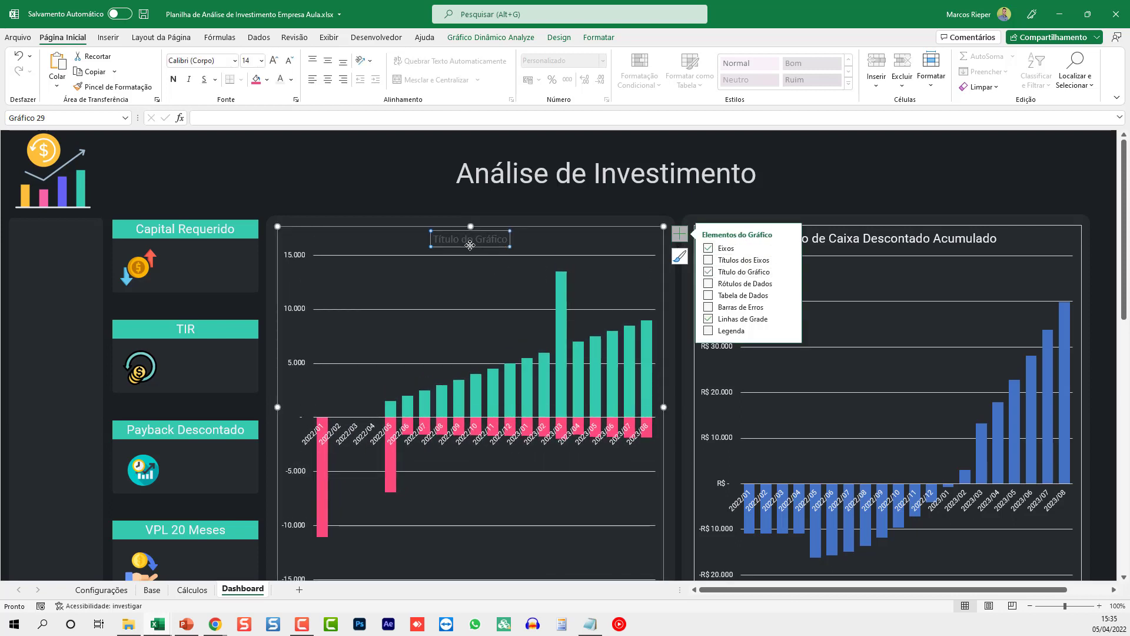
# - Change the new chart title's text to "Entradas e Saídas"
pyautogui.doubleClick(470, 245)
pyautogui.tripleClick(469, 245)
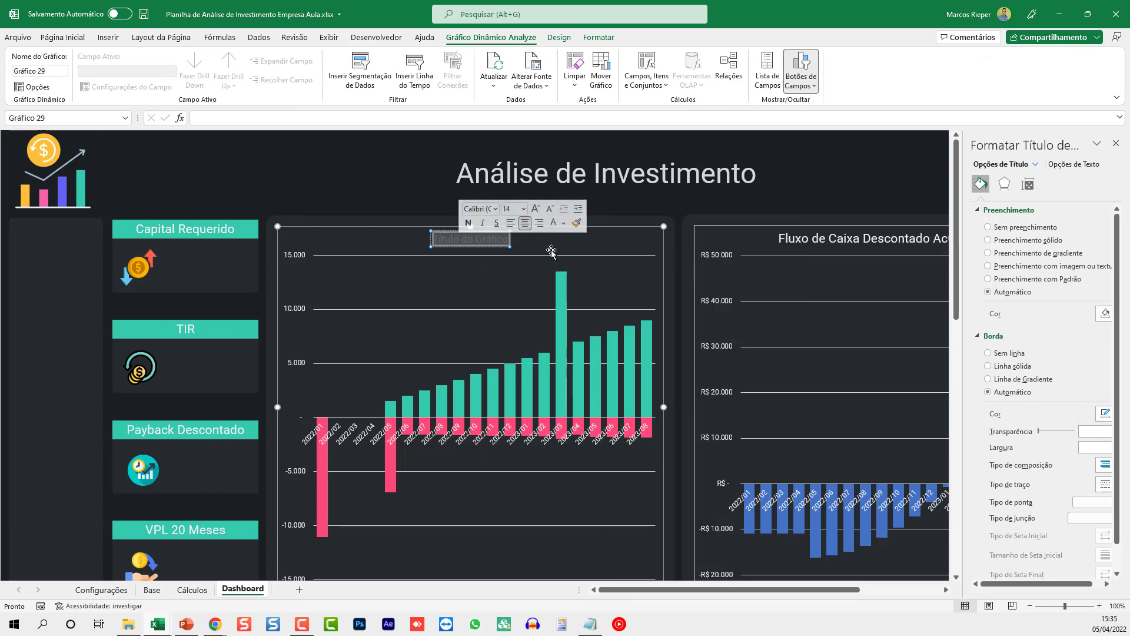
pyautogui.write('Entradas')
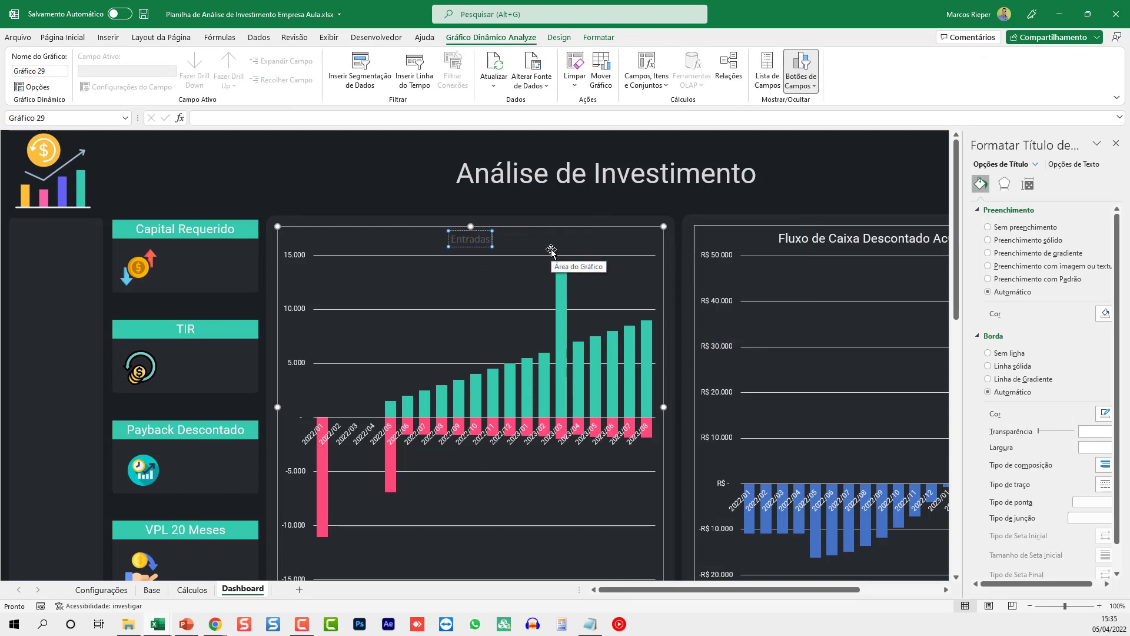
pyautogui.write(' e Saídas')
pyautogui.click(551, 250)
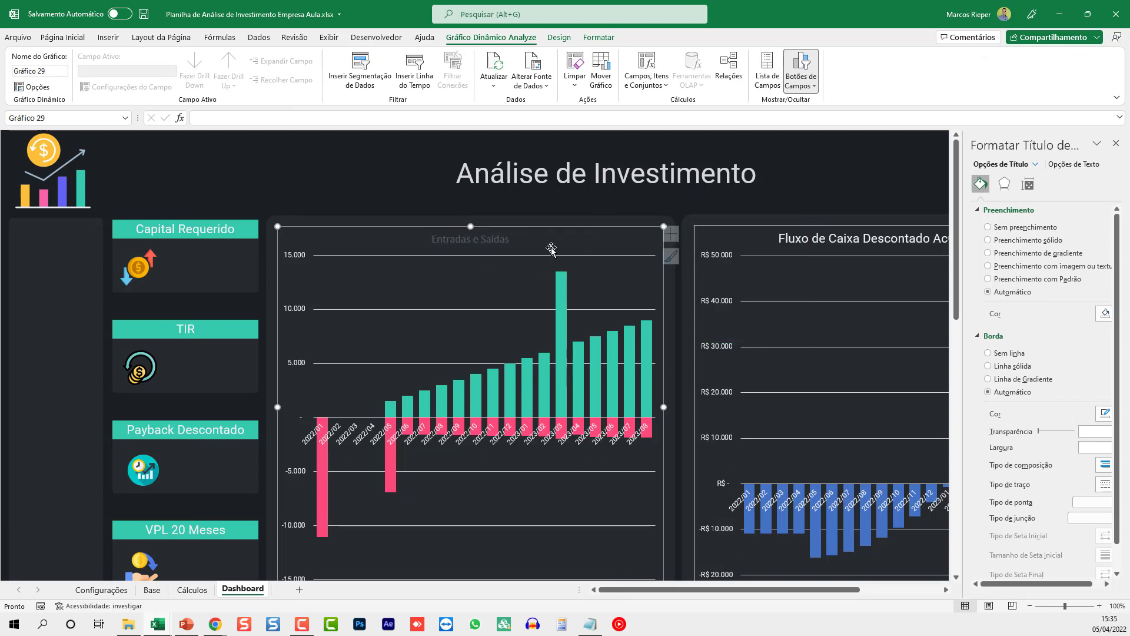
# - Format the "Entradas e Saídas" chart title in white Roboto
pyautogui.click(493, 243)
pyautogui.click(63, 37)
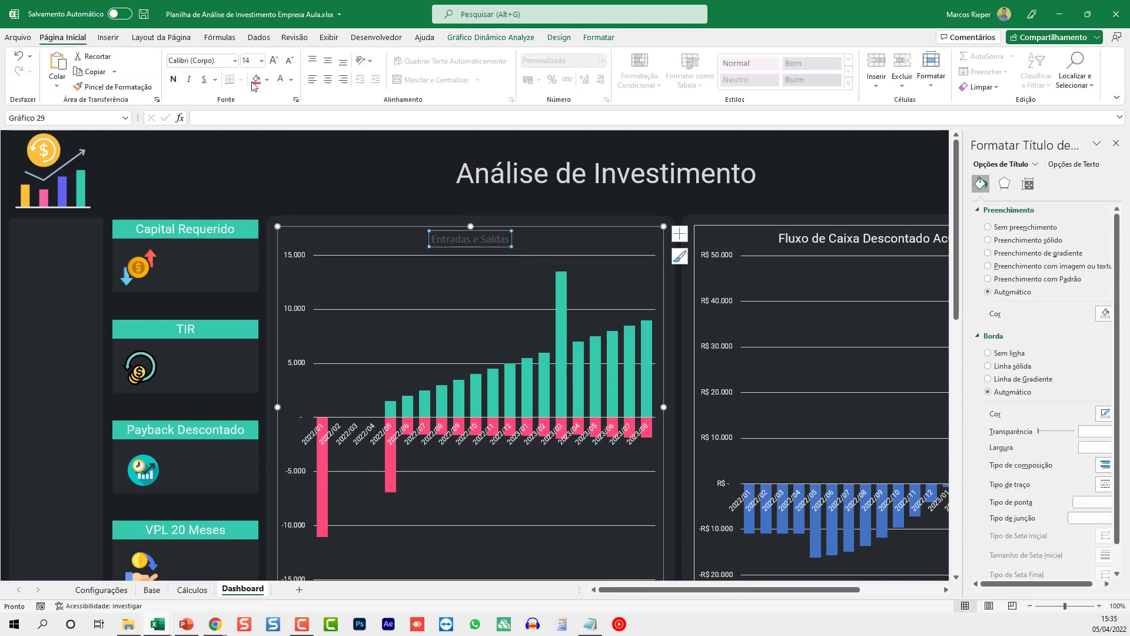
pyautogui.click(224, 59)
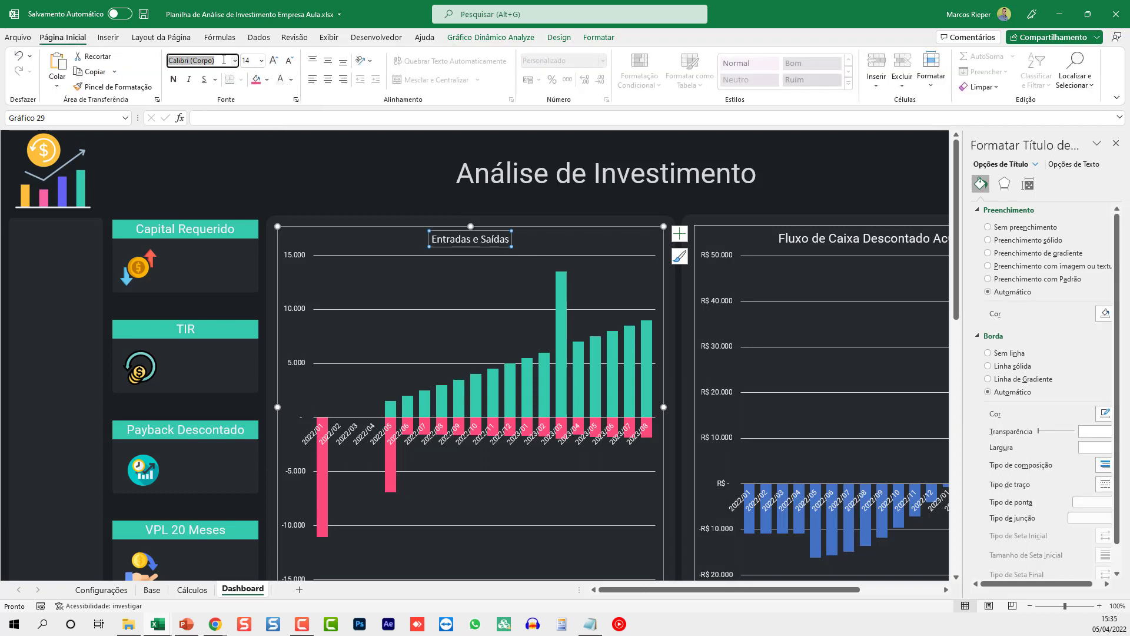
pyautogui.write('Roboto')
pyautogui.press('Return')
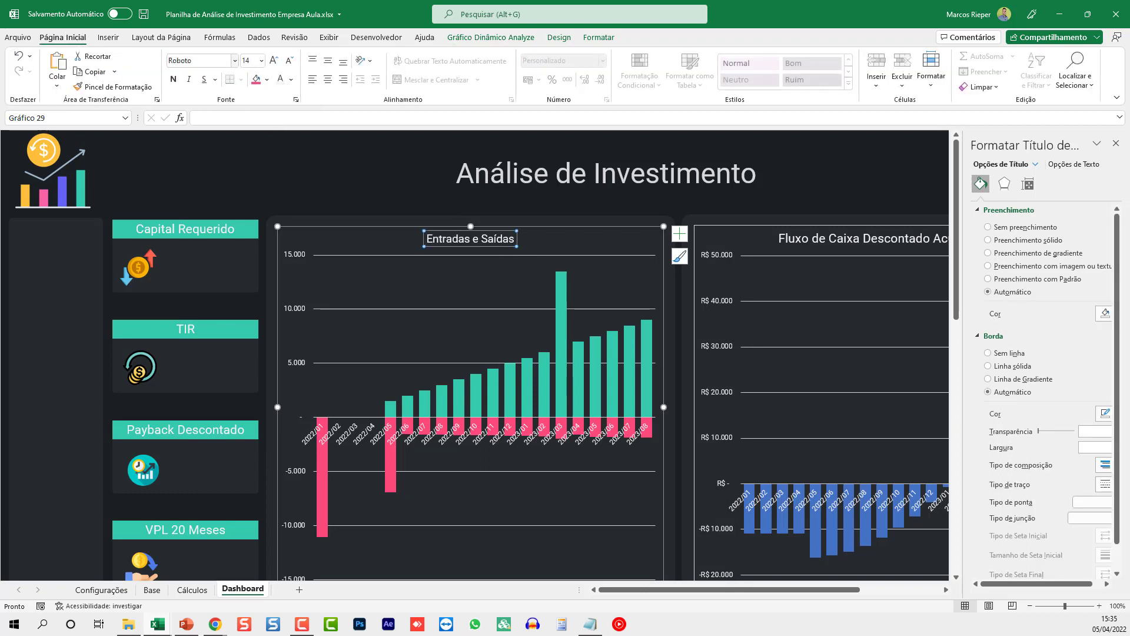
# - Set the "Entradas e Saídas" title to size 16, matching the accumulated cash flow chart's title, and close the formatting pane
pyautogui.click(273, 60)
pyautogui.click(274, 60)
pyautogui.click(844, 239)
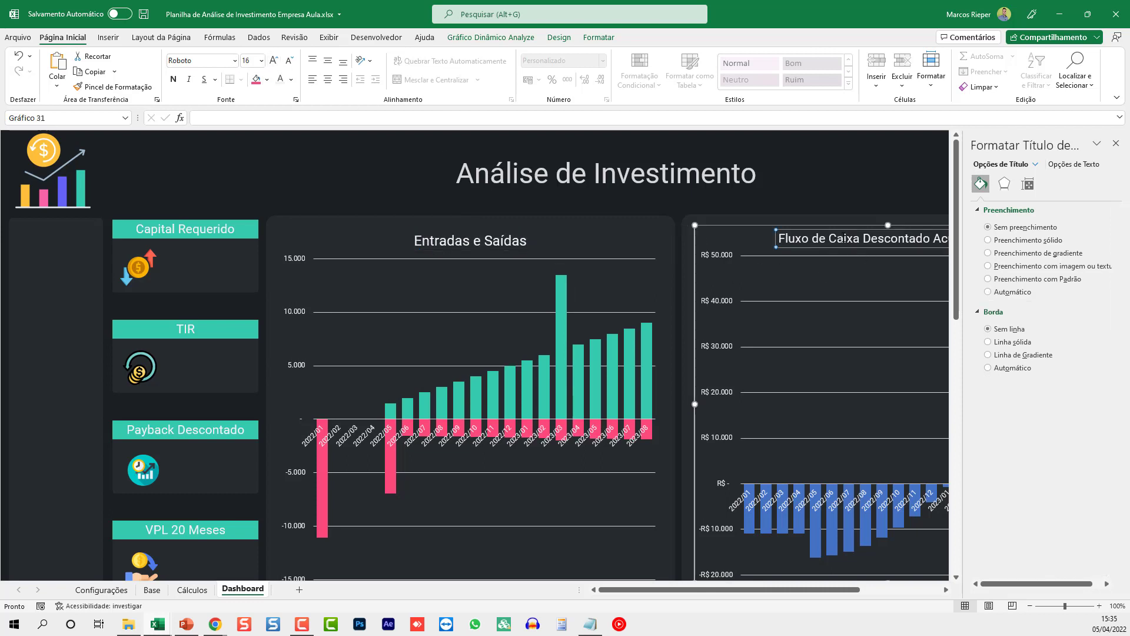
pyautogui.click(481, 241)
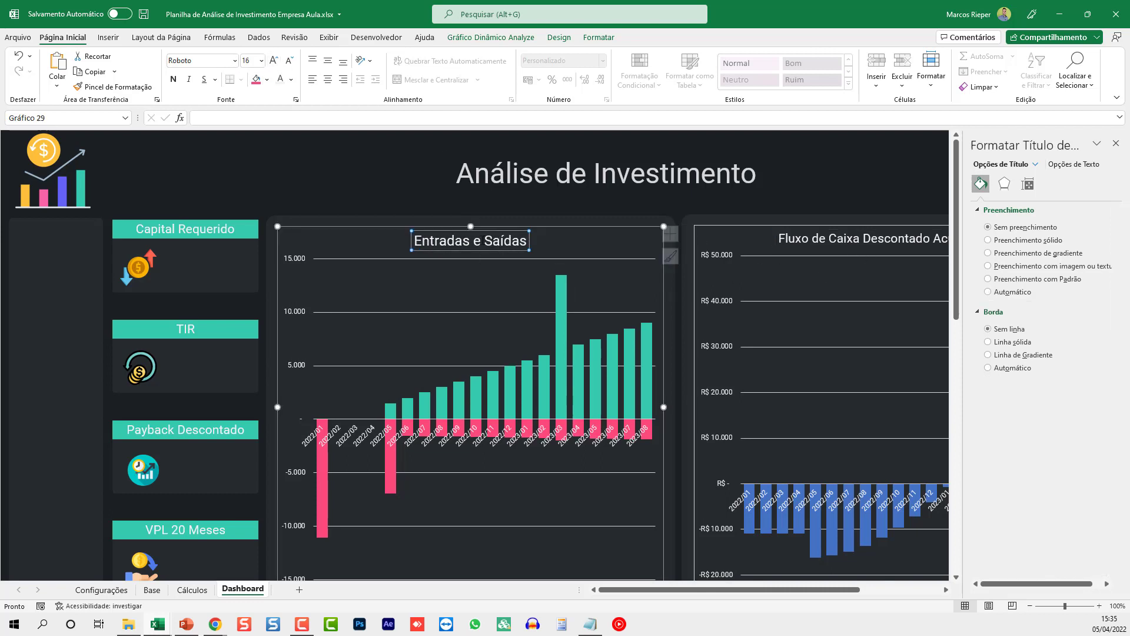
pyautogui.click(260, 61)
pyautogui.click(250, 171)
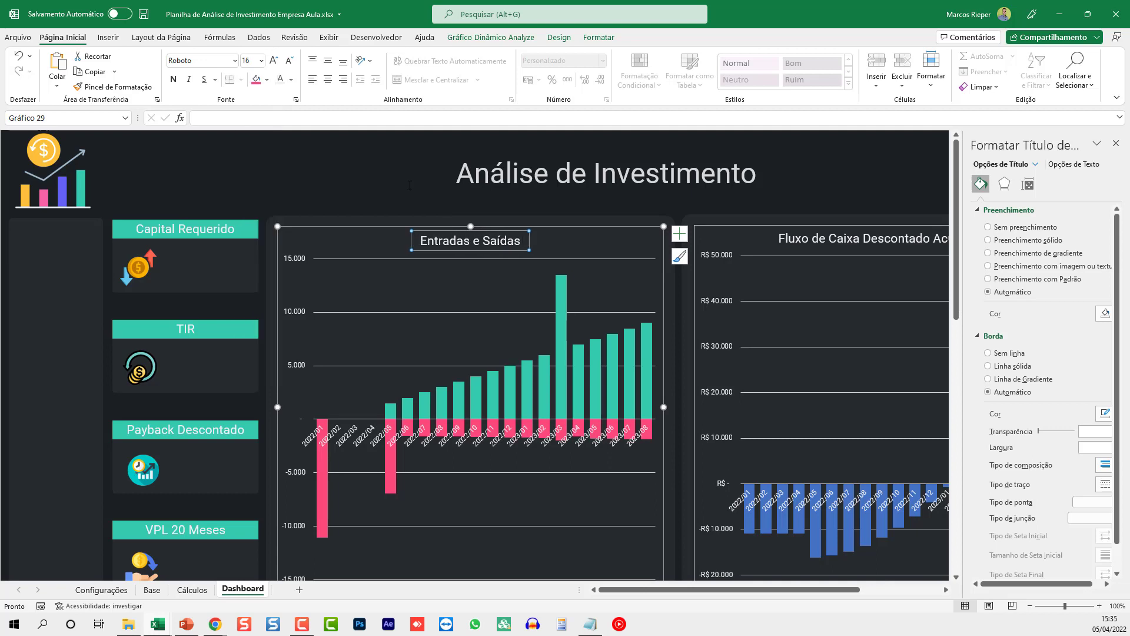
pyautogui.click(1116, 145)
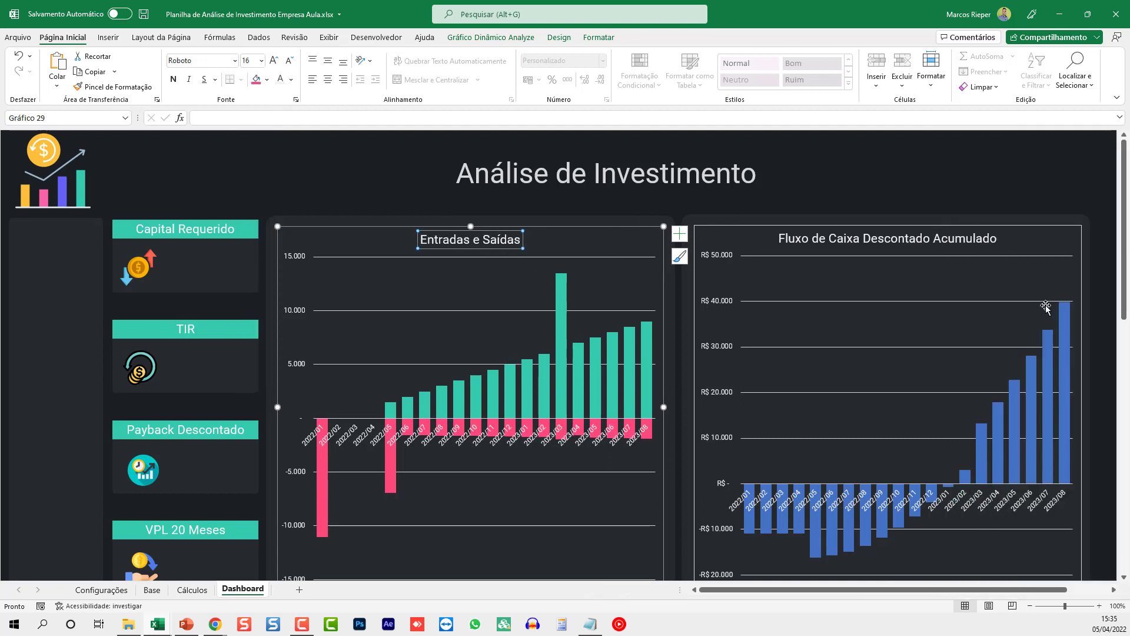
pyautogui.click(1100, 289)
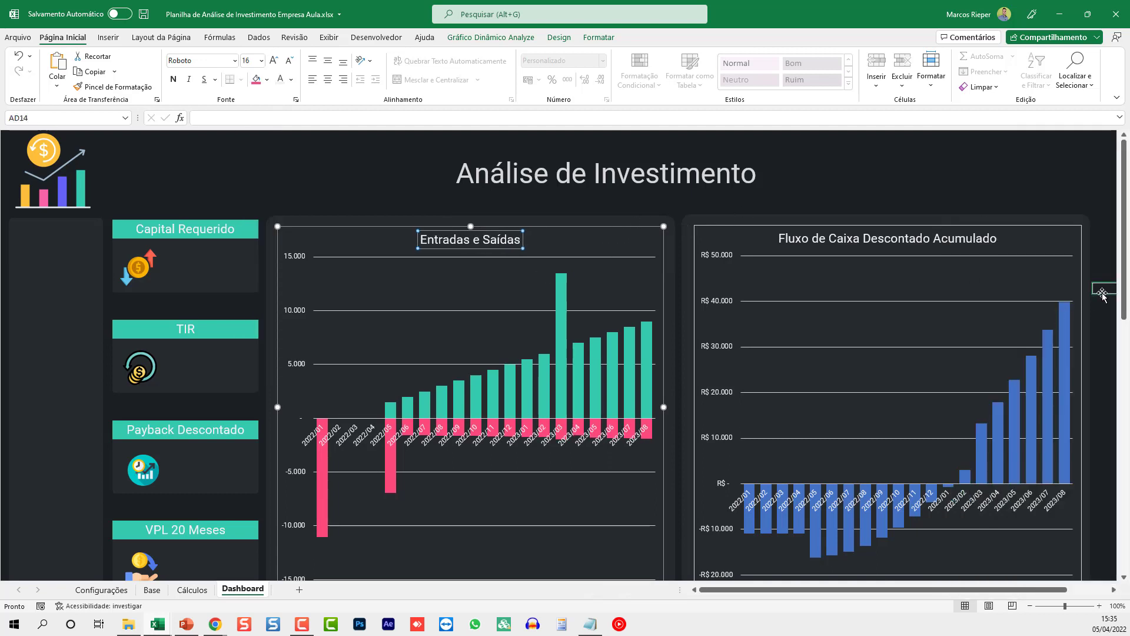
# - Remove the border line from the "Fluxo de Caixa Descontado Acumulado" chart area and save the workbook
pyautogui.rightClick(729, 226)
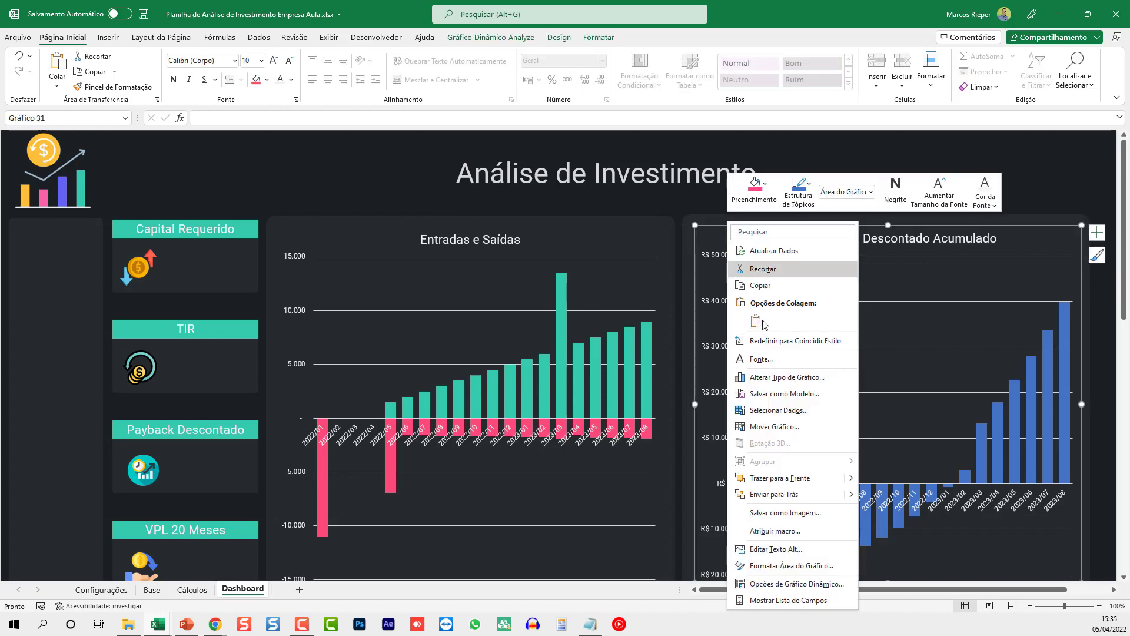
pyautogui.click(787, 584)
pyautogui.press('Escape')
pyautogui.rightClick(761, 223)
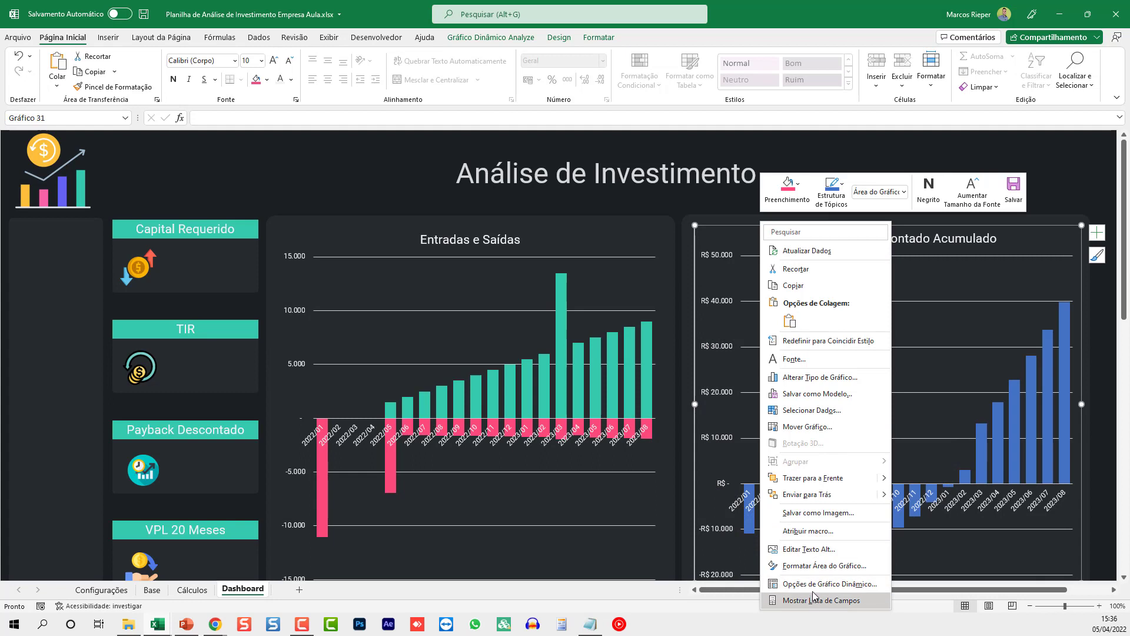
pyautogui.click(817, 566)
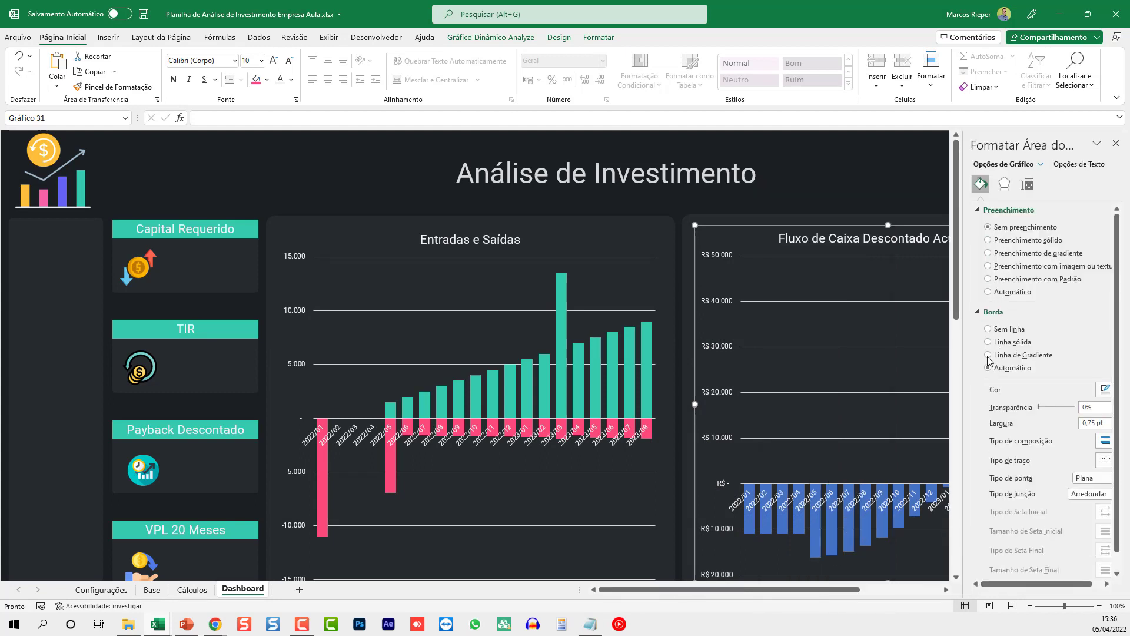
pyautogui.click(988, 329)
pyautogui.click(1115, 143)
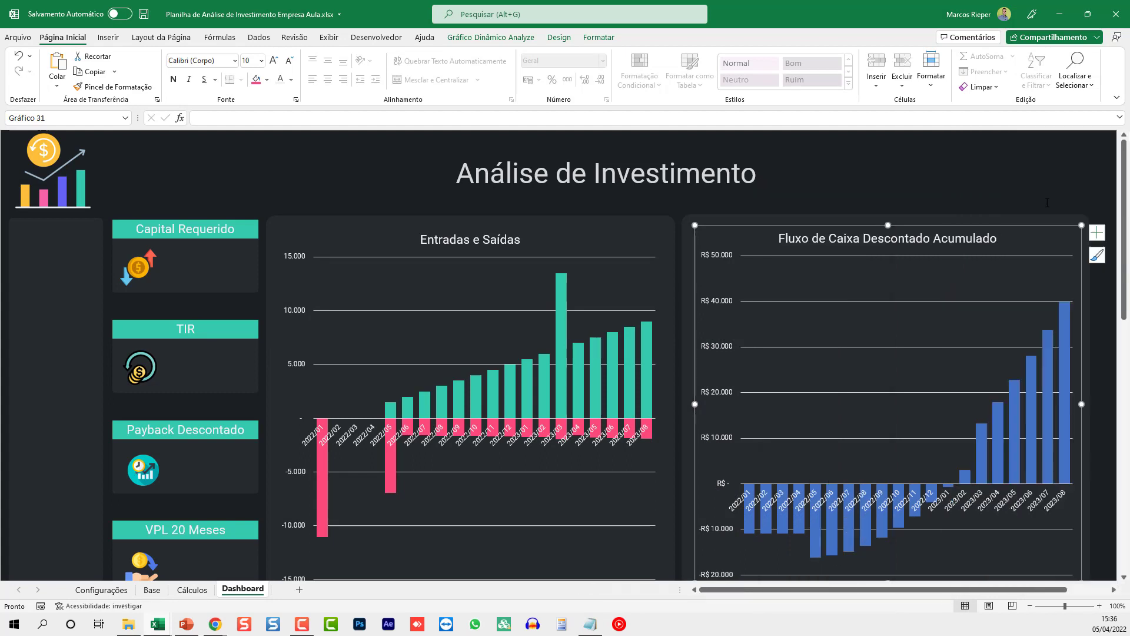
pyautogui.click(1100, 290)
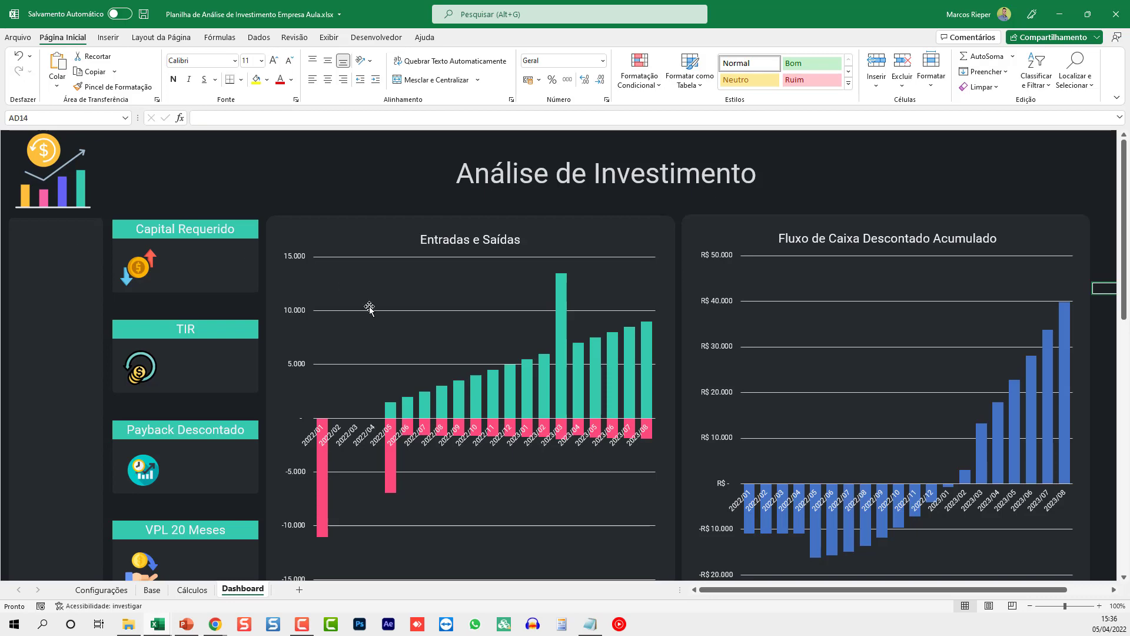
pyautogui.hotkey('ctrl', 's')
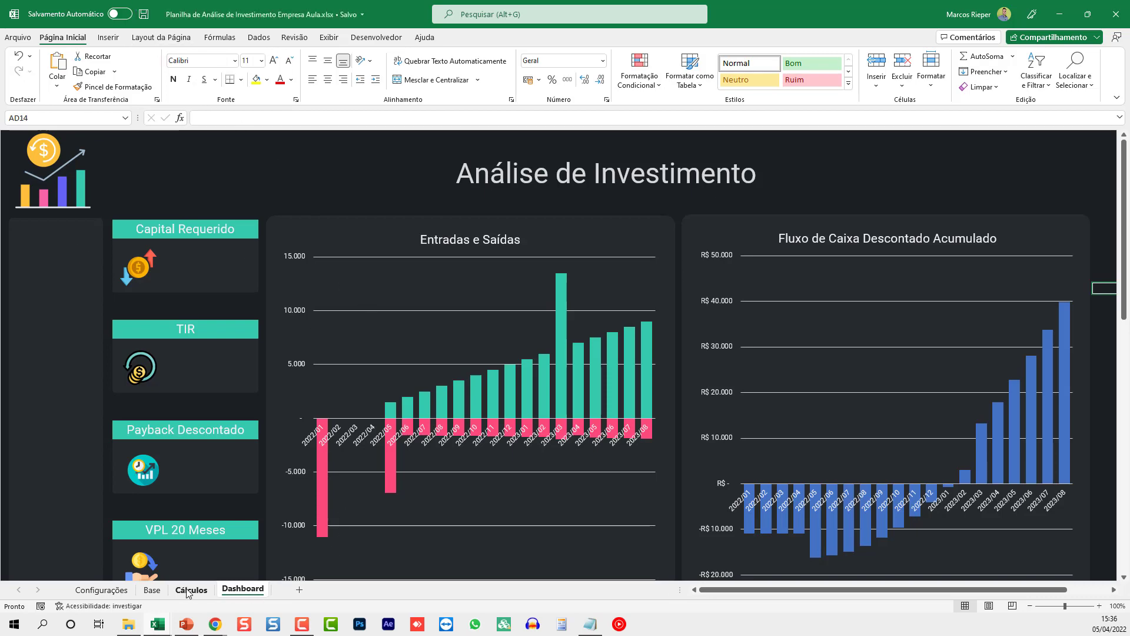
# - Examine the Indicadores and Valores table on the Cálculos sheet
pyautogui.click(192, 589)
pyautogui.click(495, 417)
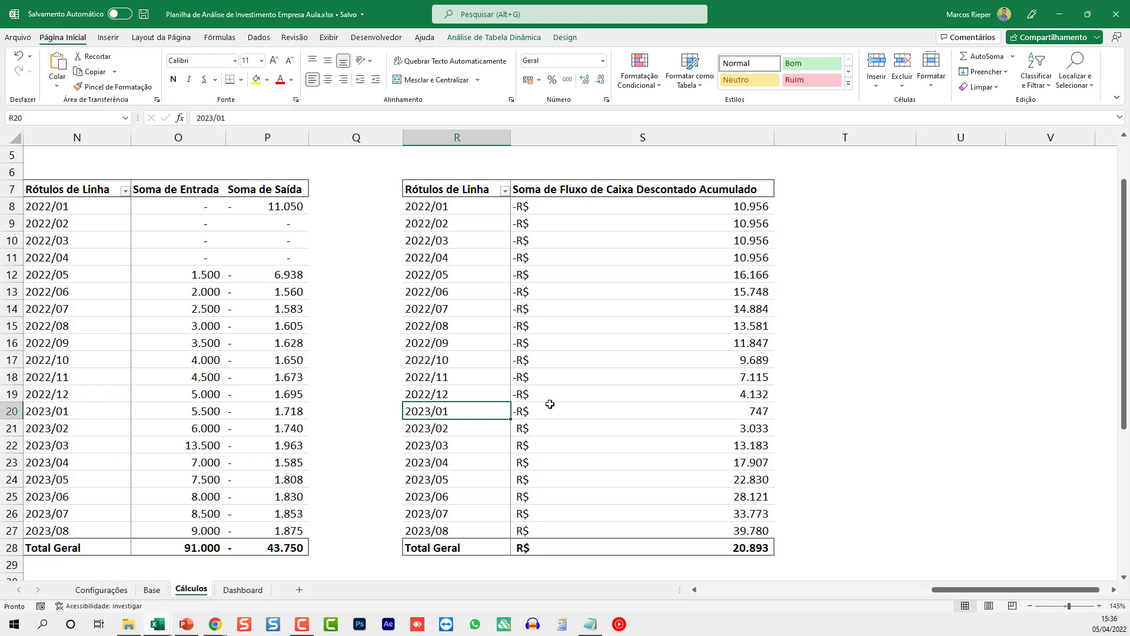
pyautogui.hscroll(-5, 550, 402)
pyautogui.click(1078, 369)
pyautogui.press('Right')
pyautogui.press('Right')
pyautogui.press('Right')
pyautogui.press('Right')
pyautogui.press('Right')
pyautogui.press('Right')
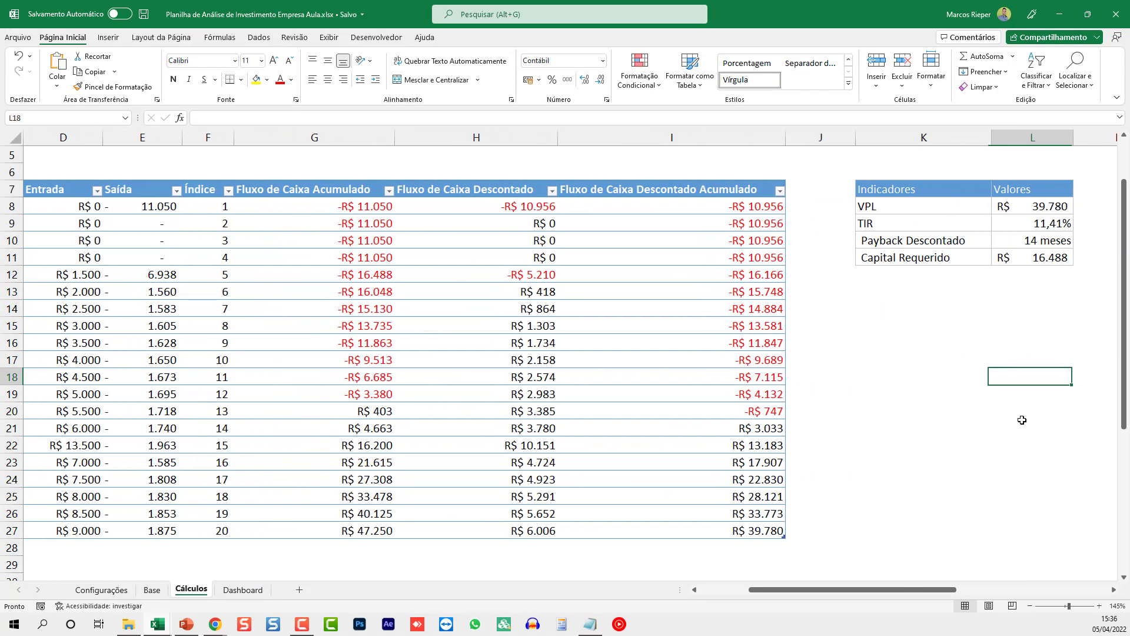
# - Insert a text box on the Dashboard sheet beside the icon in the Capital Requerido card
pyautogui.click(242, 589)
pyautogui.click(109, 37)
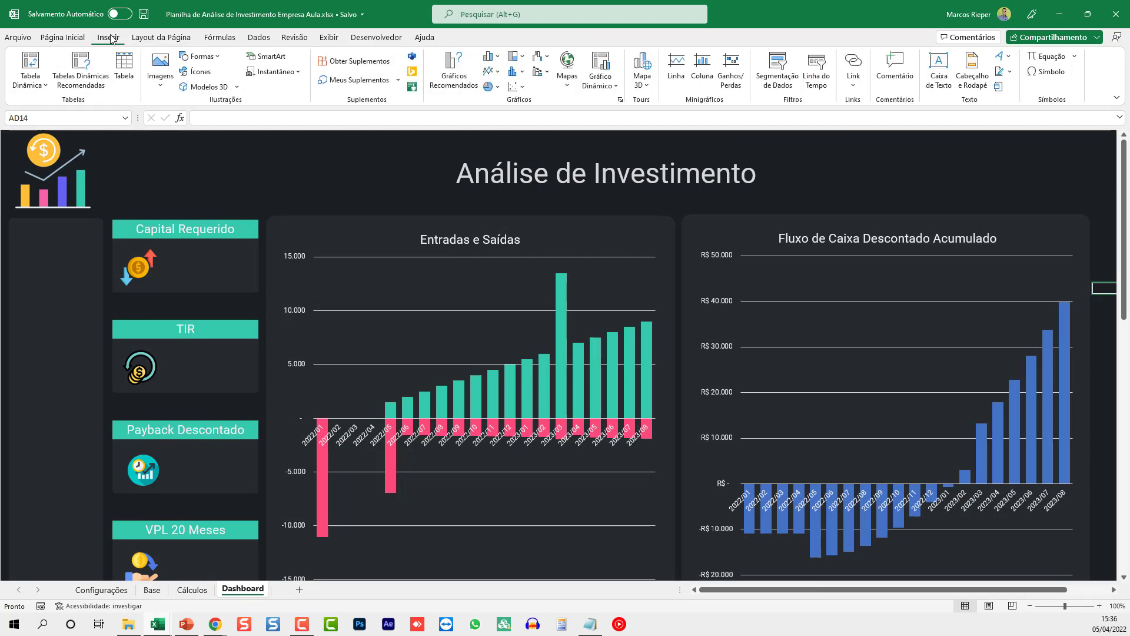
pyautogui.click(939, 70)
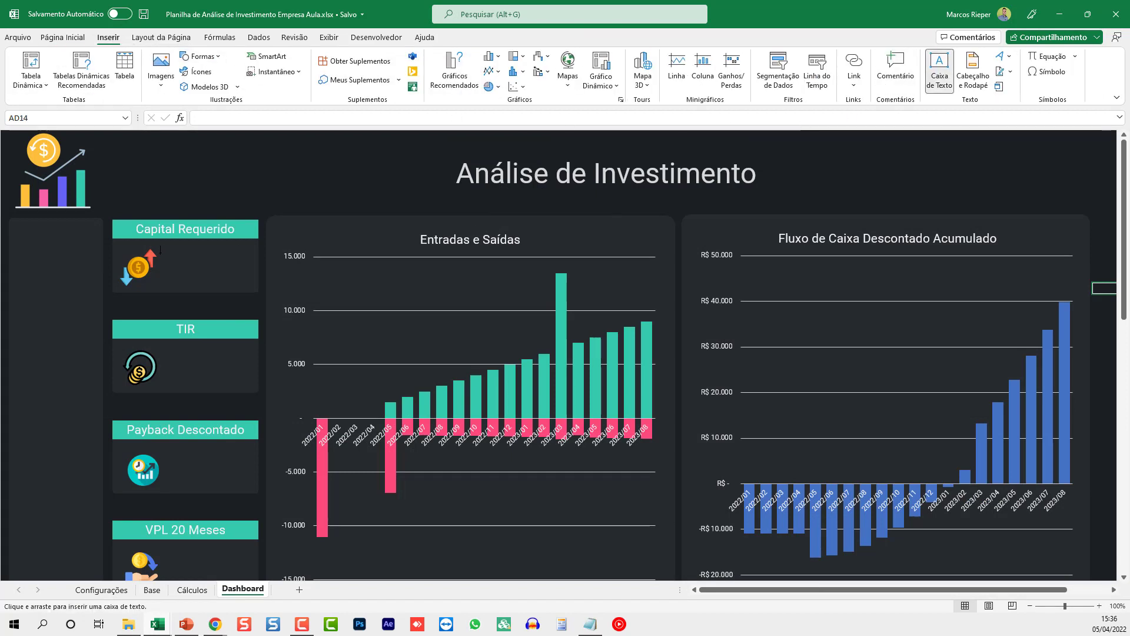
pyautogui.moveTo(163, 246); pyautogui.dragTo(253, 288)
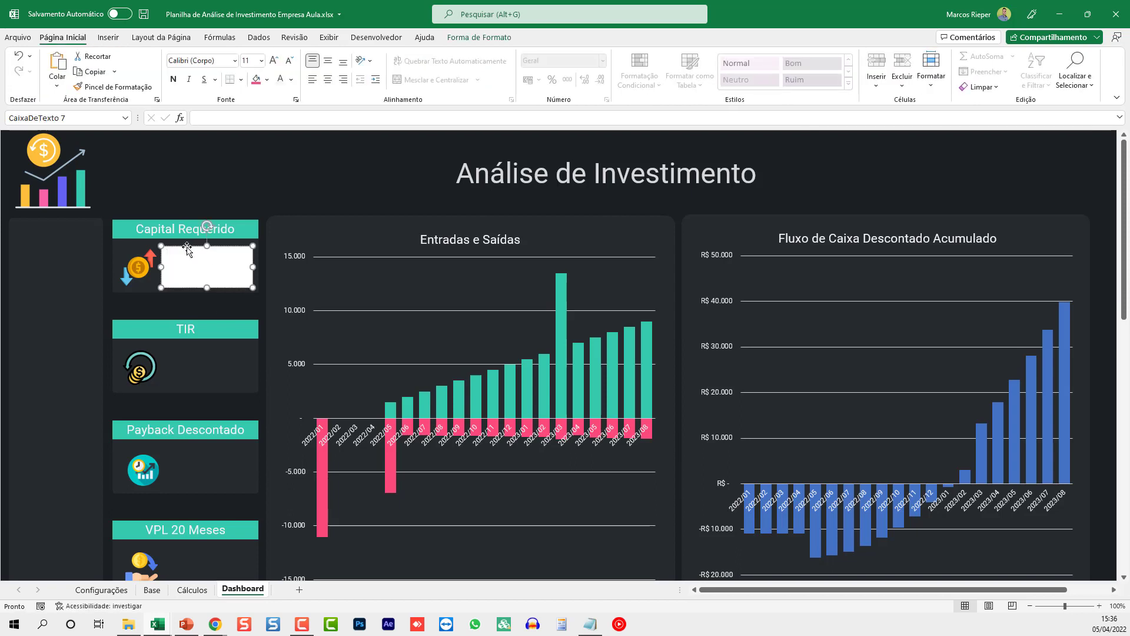
# - Link the Capital Requerido text box to the Capital Requerido value with the formula =Cálculos!L11
pyautogui.click(214, 119)
pyautogui.write('=')
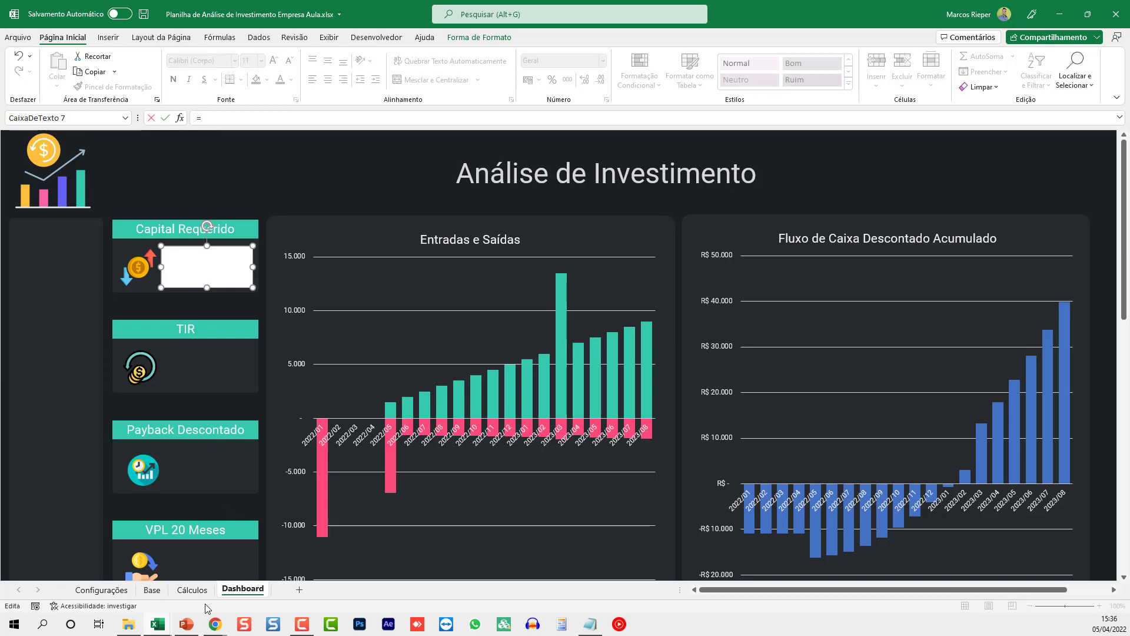
pyautogui.click(193, 589)
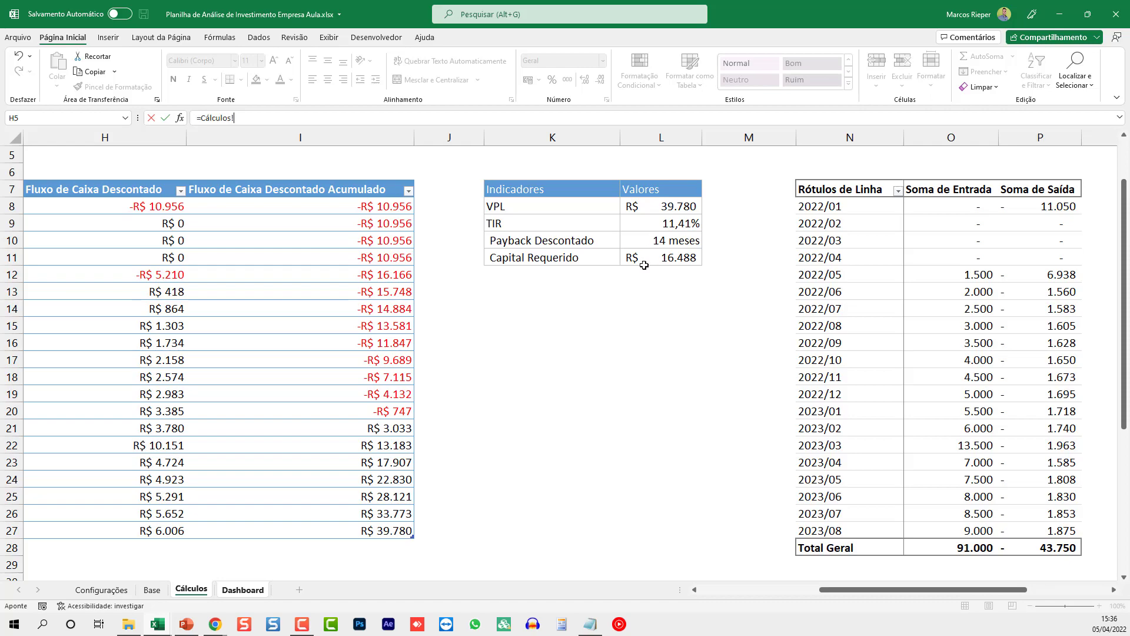
pyautogui.click(241, 591)
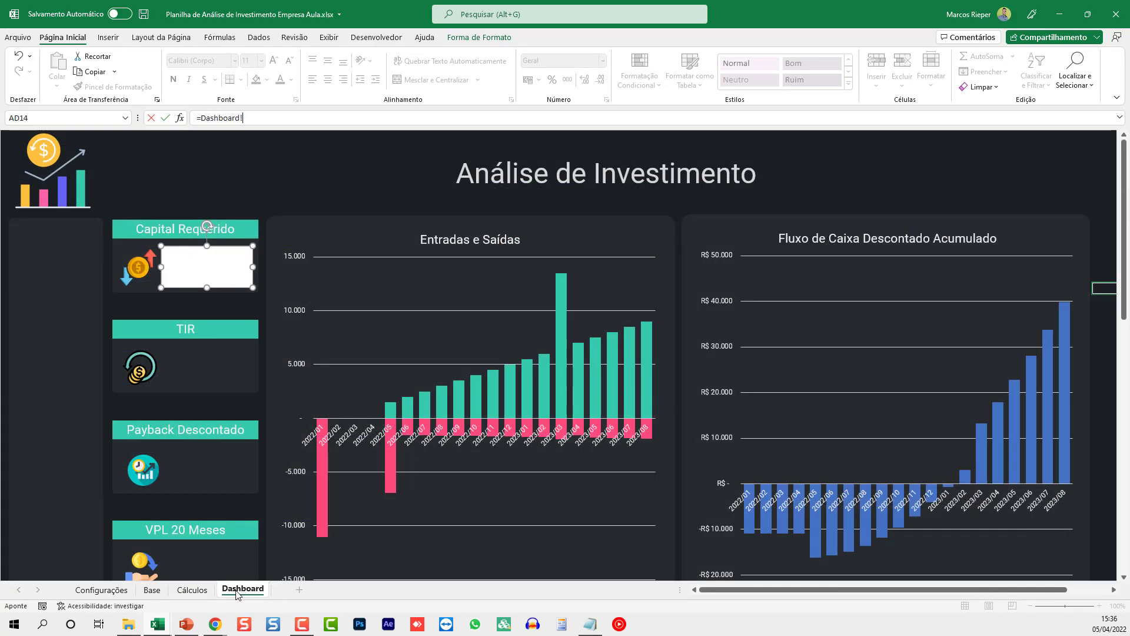
pyautogui.click(192, 590)
pyautogui.click(679, 259)
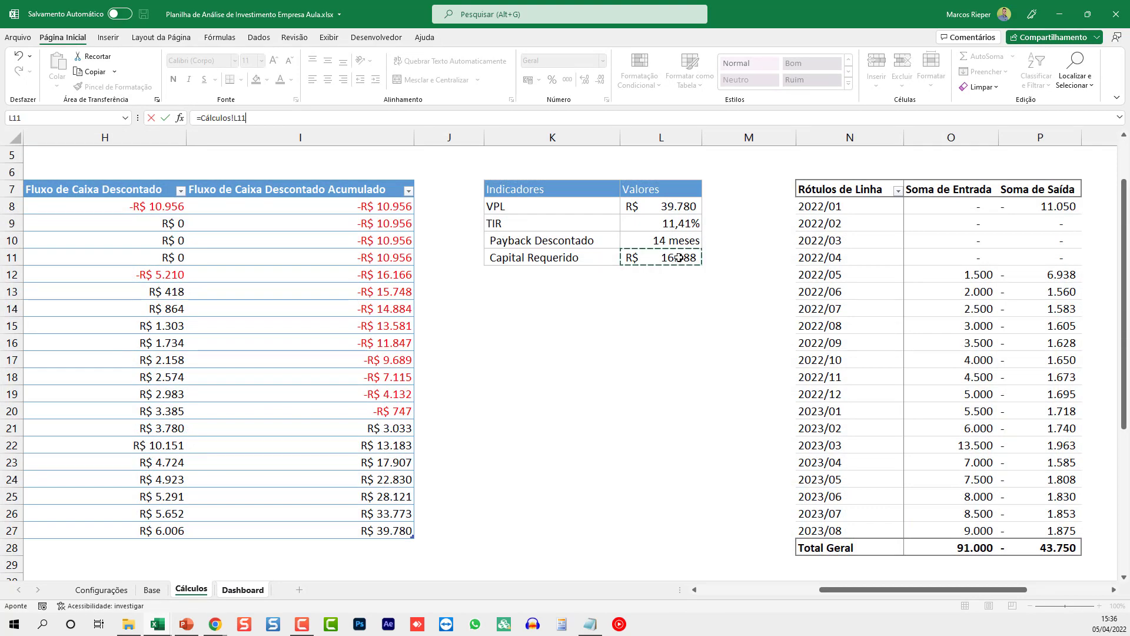
pyautogui.press('Return')
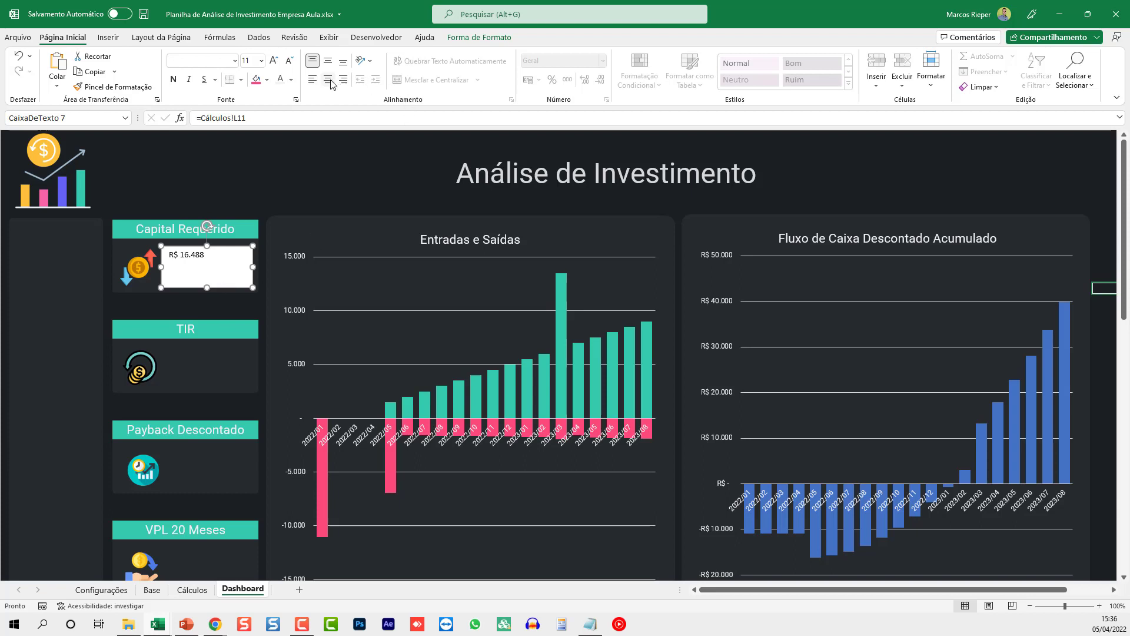
# - Centre the Capital Requerido text box's value vertically and horizontally and format it in Roboto at size 18
pyautogui.click(328, 61)
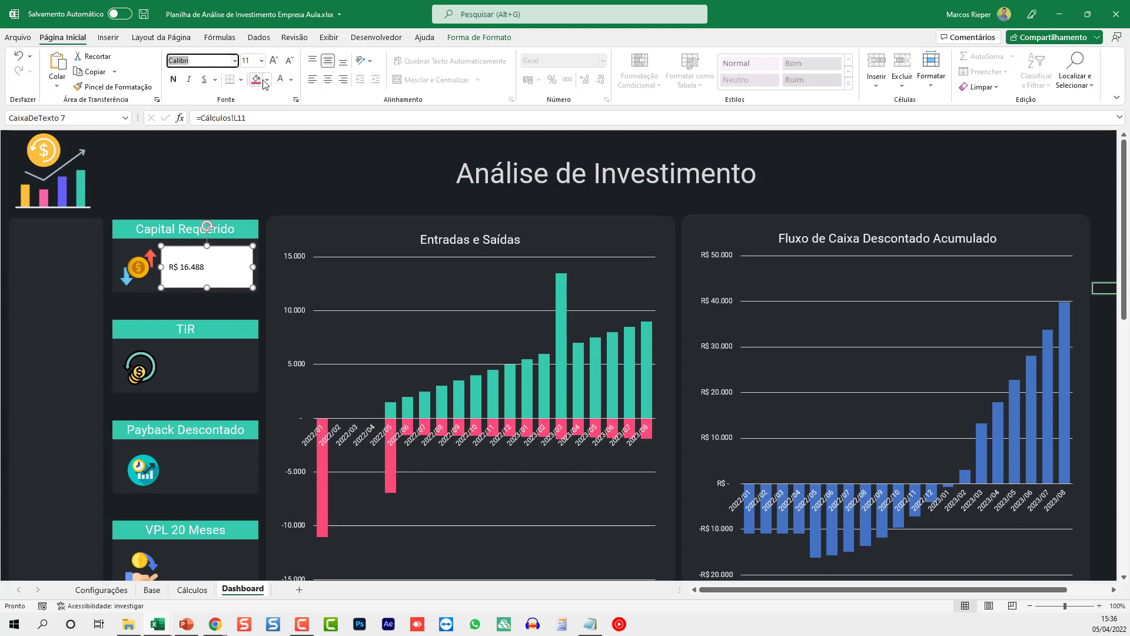
pyautogui.press('Return')
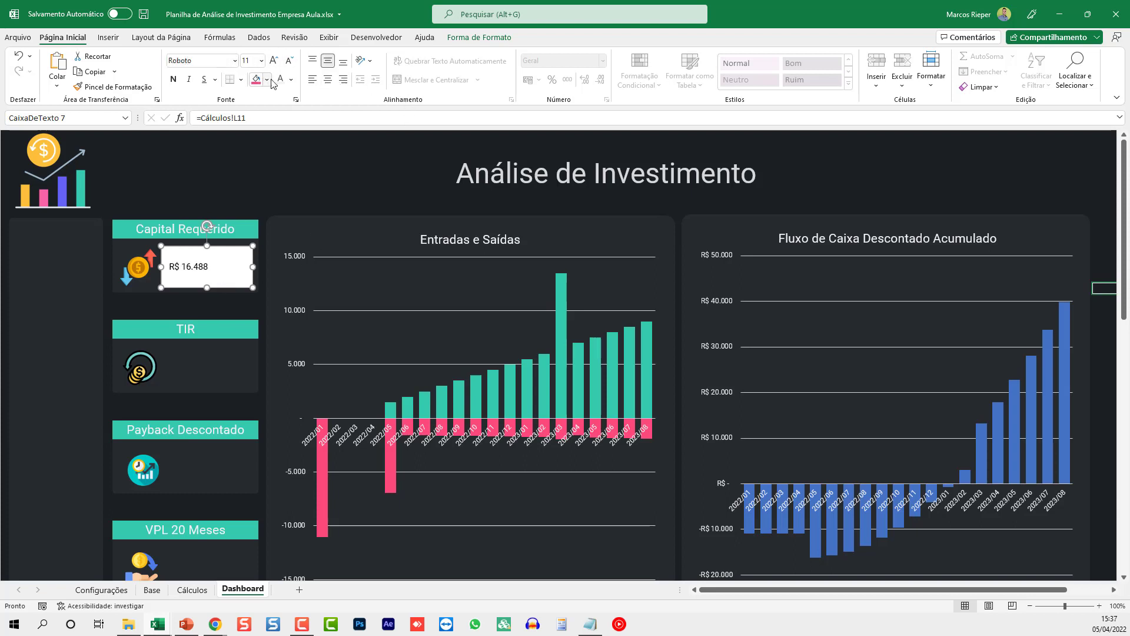
pyautogui.click(327, 80)
pyautogui.click(274, 60)
pyautogui.click(274, 60)
pyautogui.click(274, 60)
pyautogui.click(274, 60)
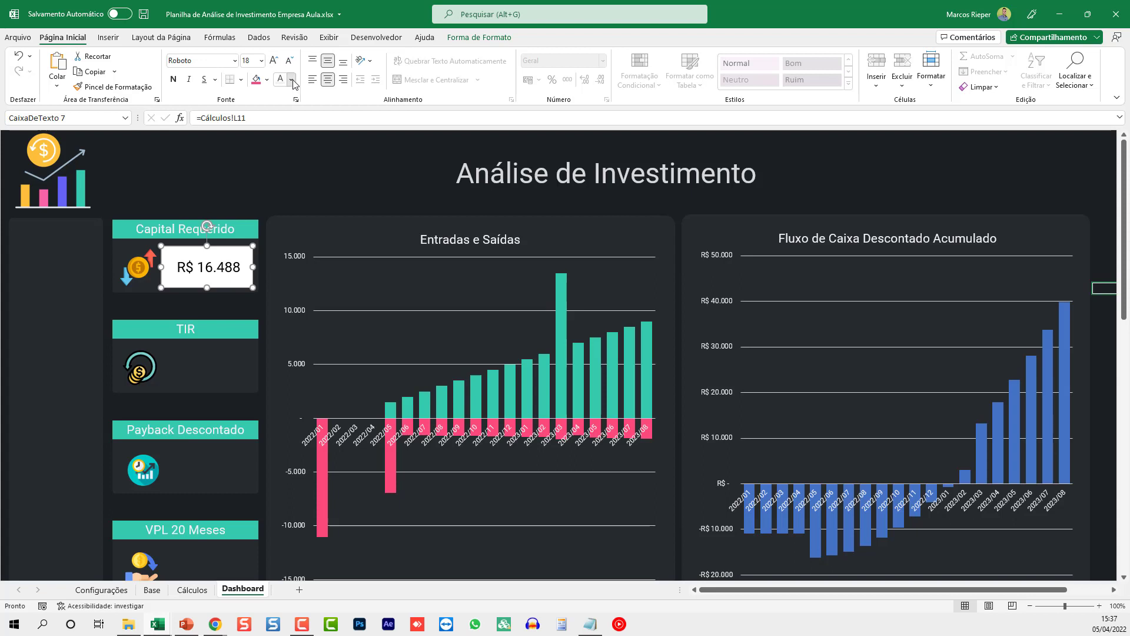
# - Give the Capital Requerido text box a near-white font colour and remove its fill
pyautogui.click(291, 79)
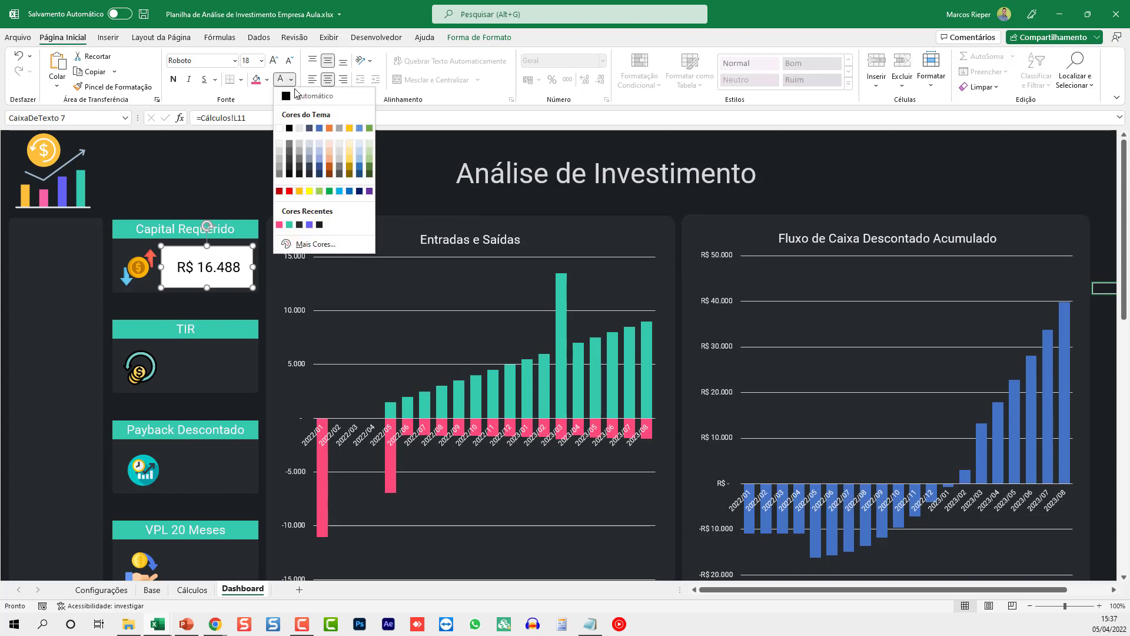
pyautogui.click(281, 144)
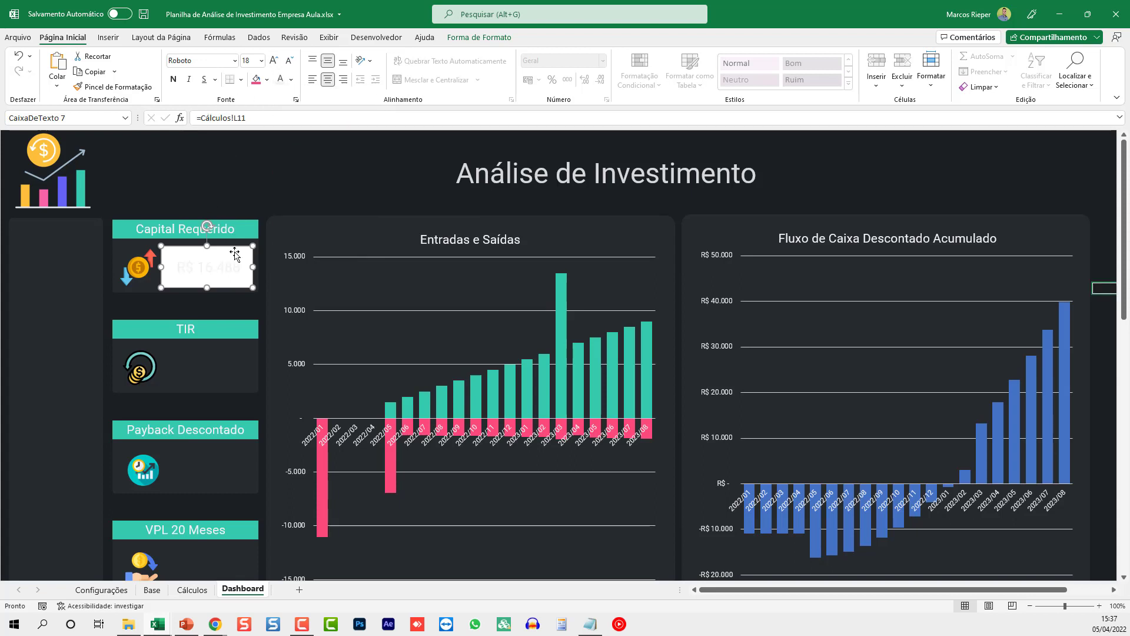
pyautogui.rightClick(232, 249)
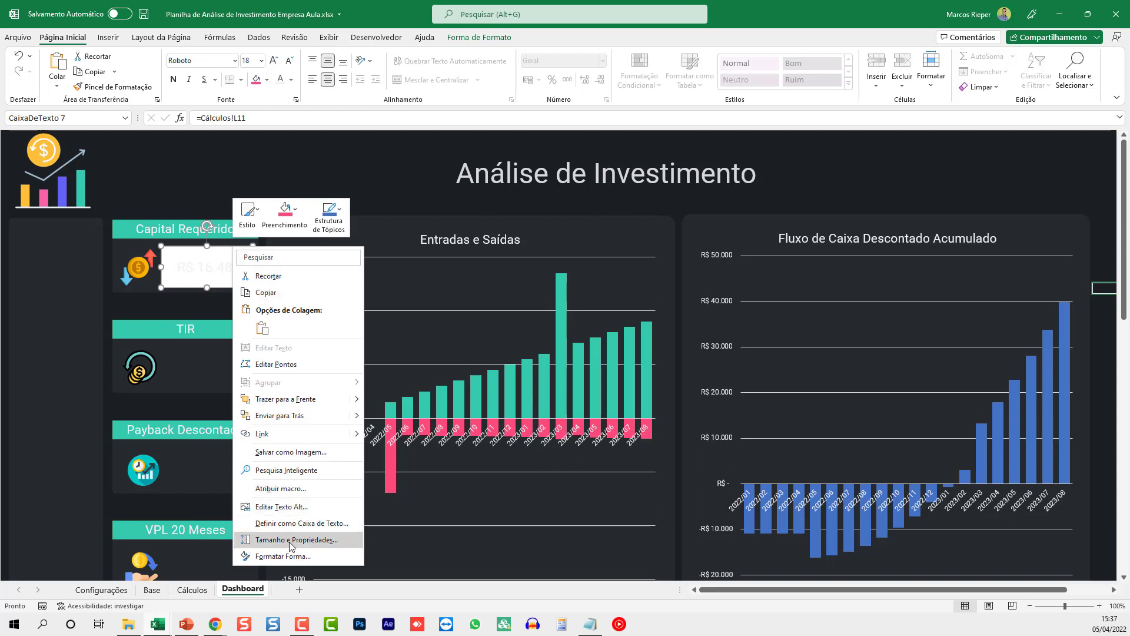
pyautogui.click(283, 556)
pyautogui.click(1000, 229)
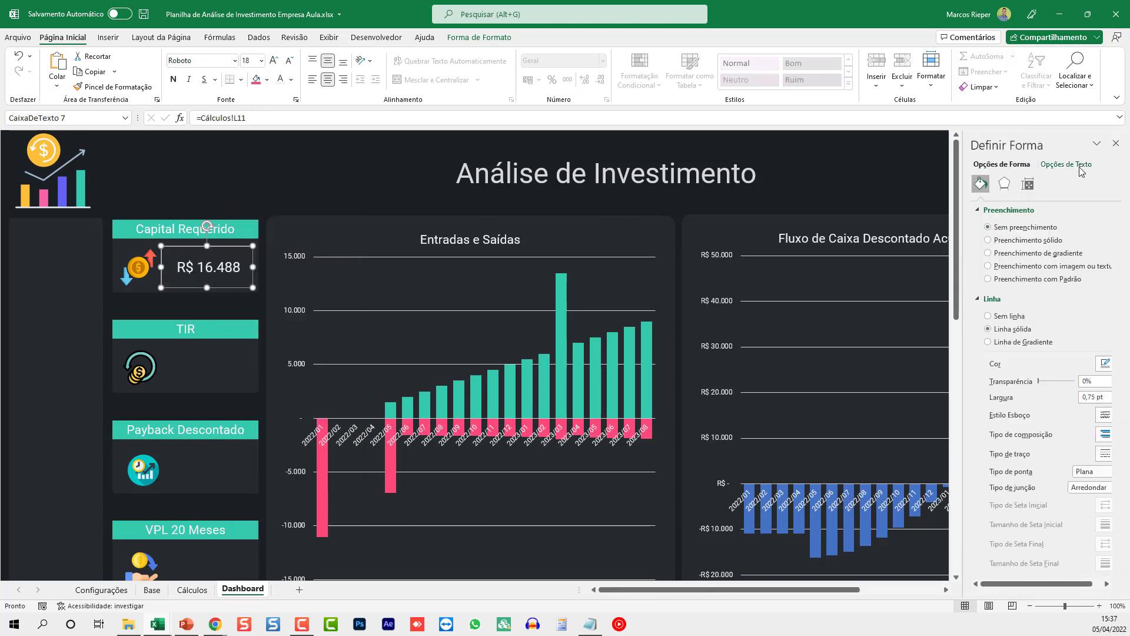
pyautogui.click(1117, 144)
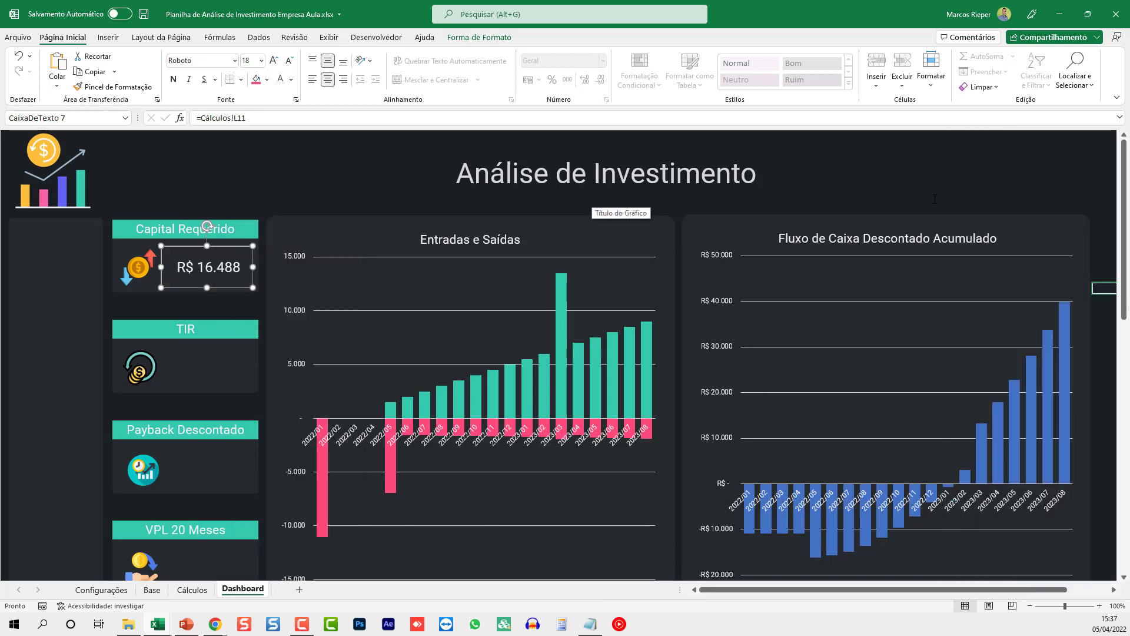
# - Remove the outline from the Capital Requerido text box and deselect it
pyautogui.rightClick(226, 250)
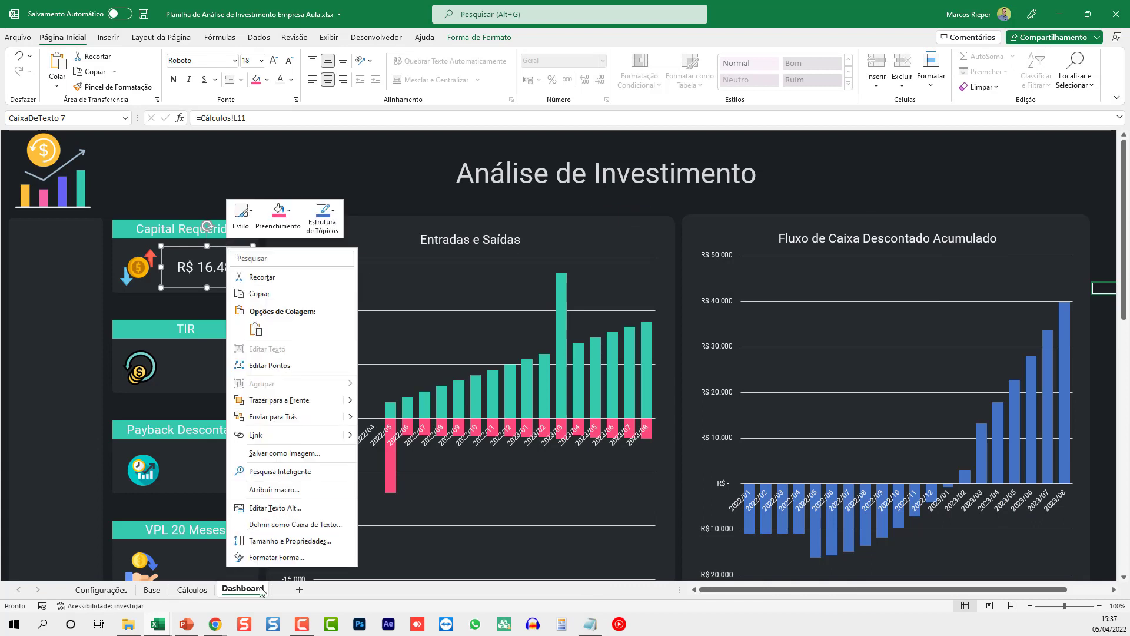
pyautogui.click(270, 558)
pyautogui.click(1007, 317)
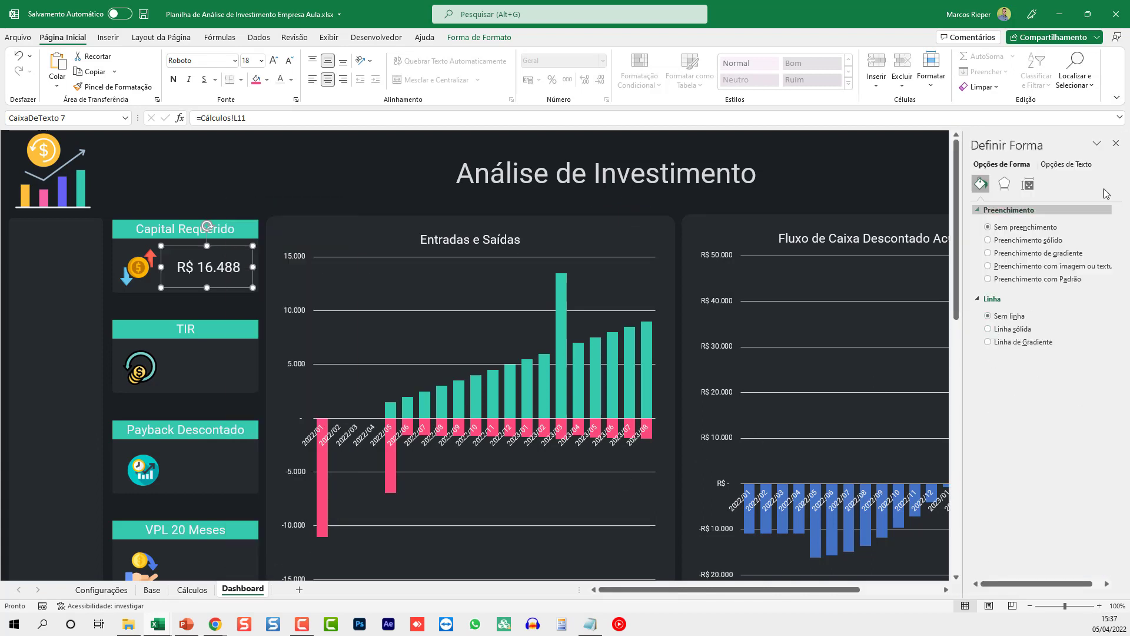
pyautogui.click(1115, 145)
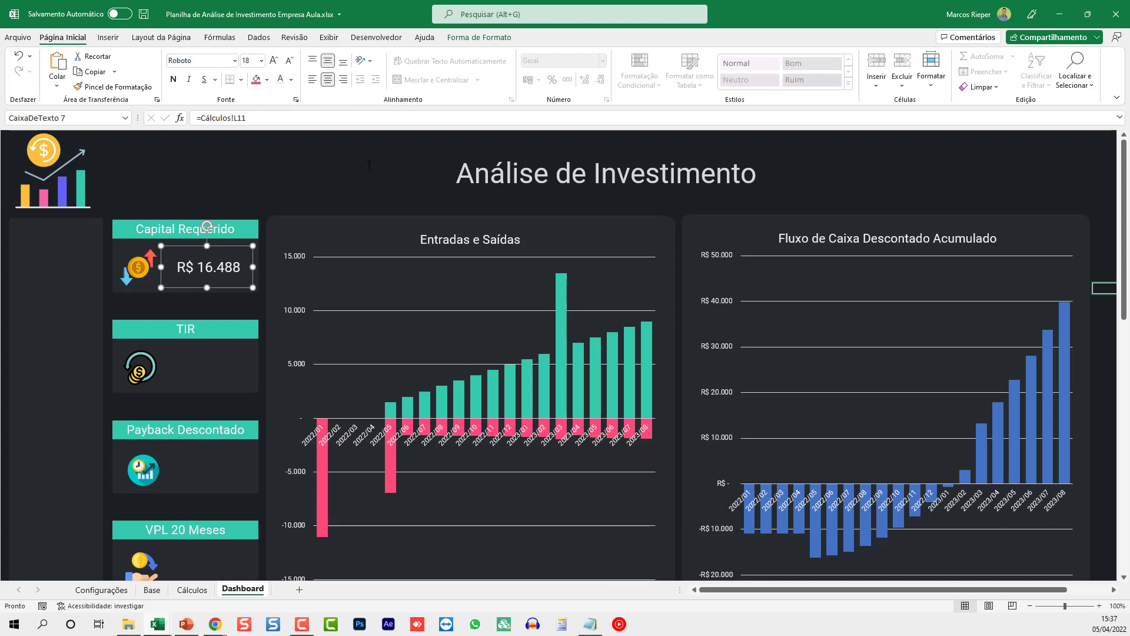
pyautogui.click(133, 170)
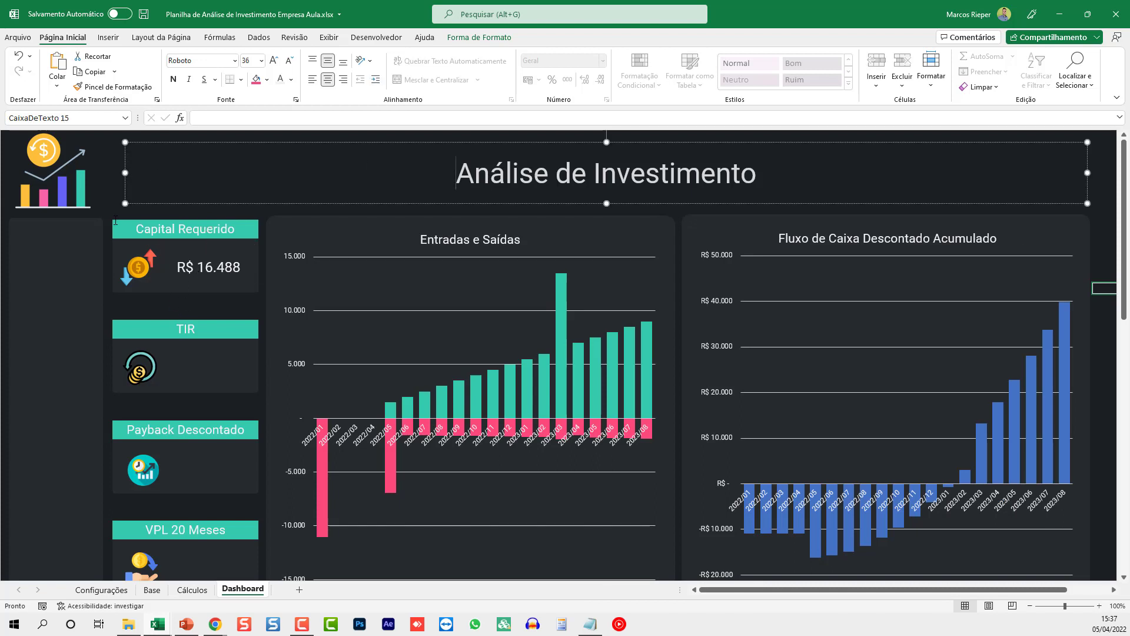
pyautogui.click(109, 174)
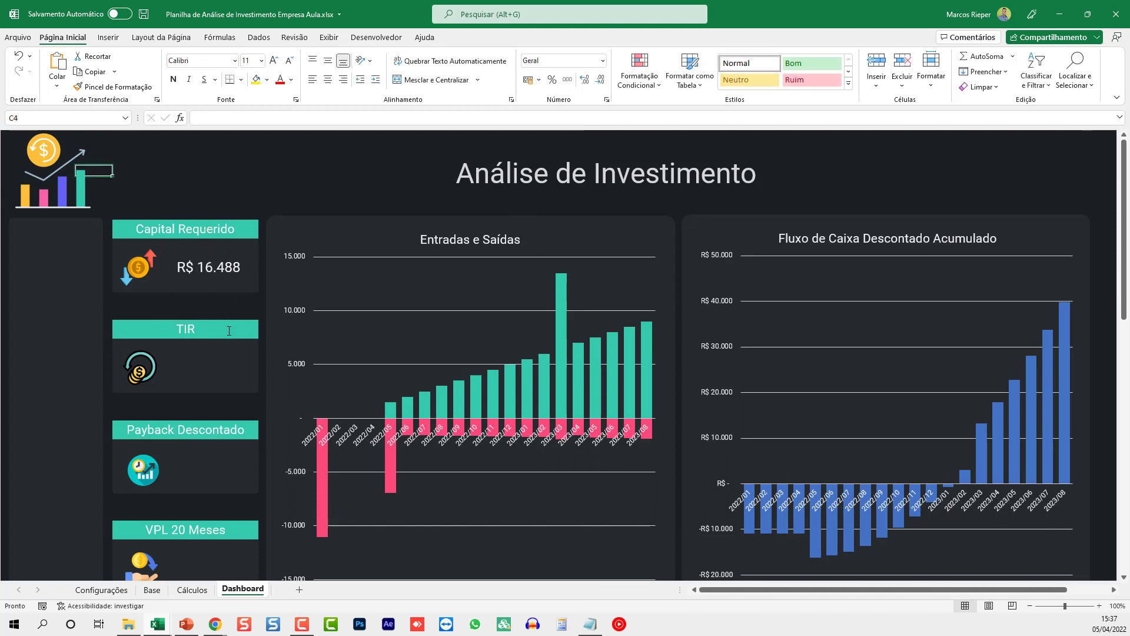
# - Duplicate the Capital Requerido value text box into the TIR, Payback Descontado and VPL 20 Meses cards
pyautogui.click(197, 268)
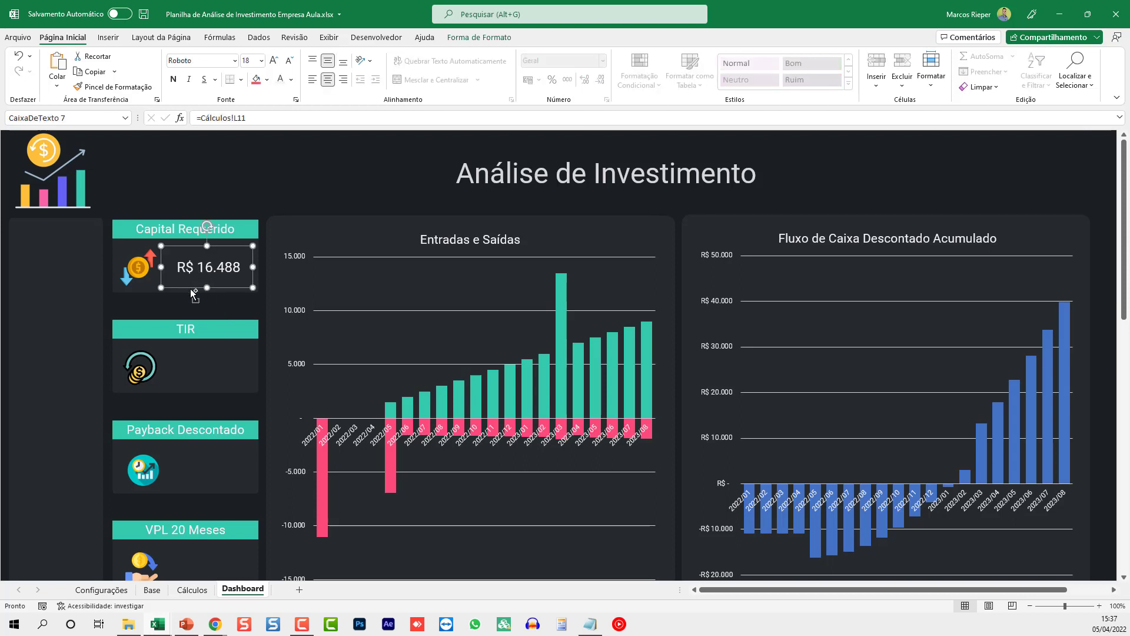
pyautogui.moveTo(189, 287); pyautogui.dragTo(196, 553)
pyautogui.press('Escape')
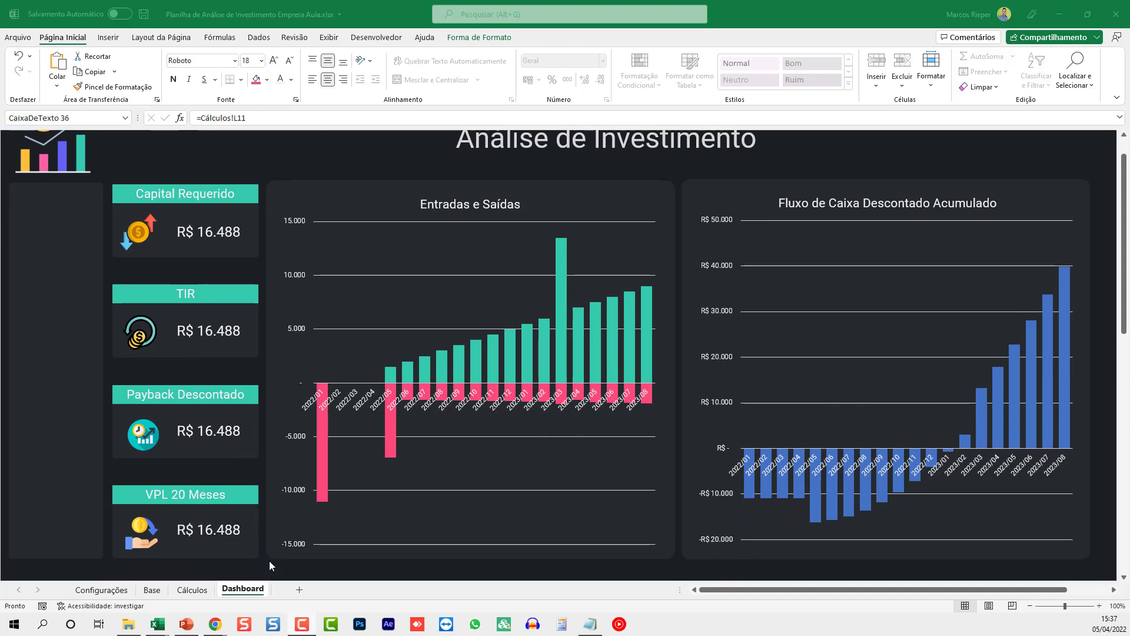
# - Link the TIR card's text box to the TIR value with the formula =Cálculos!L9
pyautogui.click(199, 334)
pyautogui.click(200, 336)
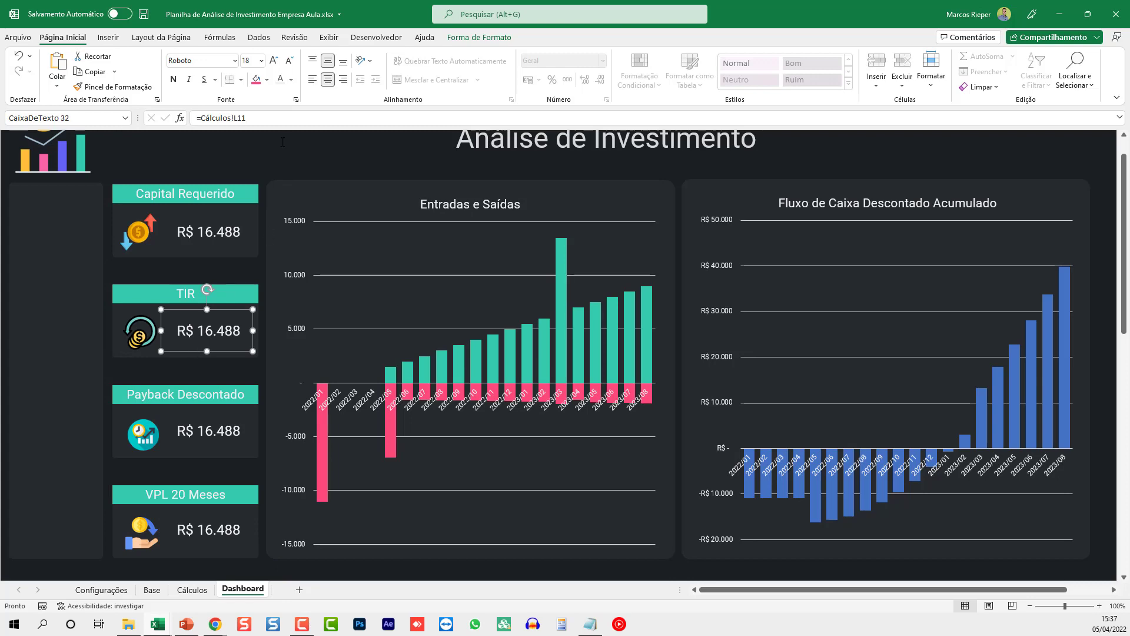
pyautogui.moveTo(268, 121); pyautogui.dragTo(192, 112)
pyautogui.write('=')
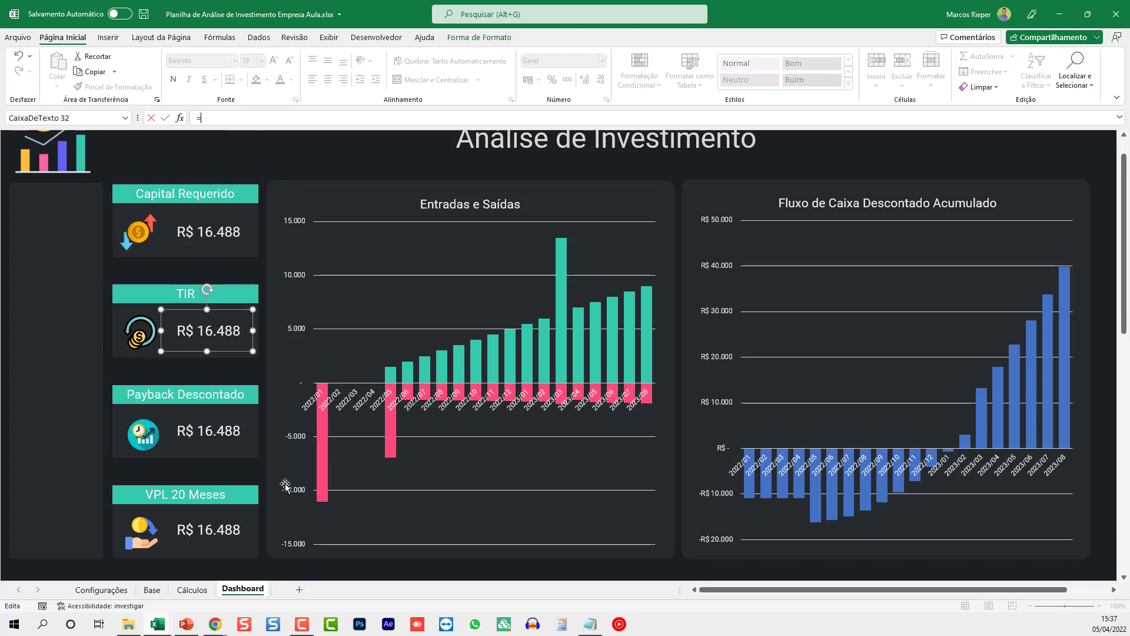
pyautogui.click(192, 590)
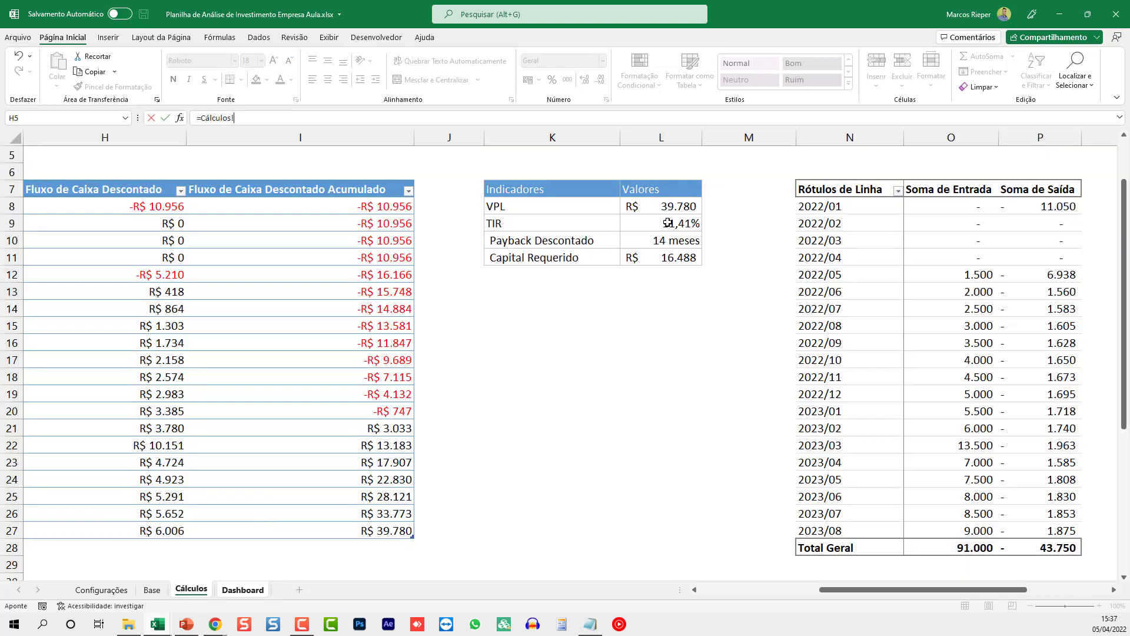
pyautogui.click(668, 222)
pyautogui.press('Return')
# - Link the Payback Descontado card's text box to its indicator value with the formula =Cálculos!L10
pyautogui.click(208, 432)
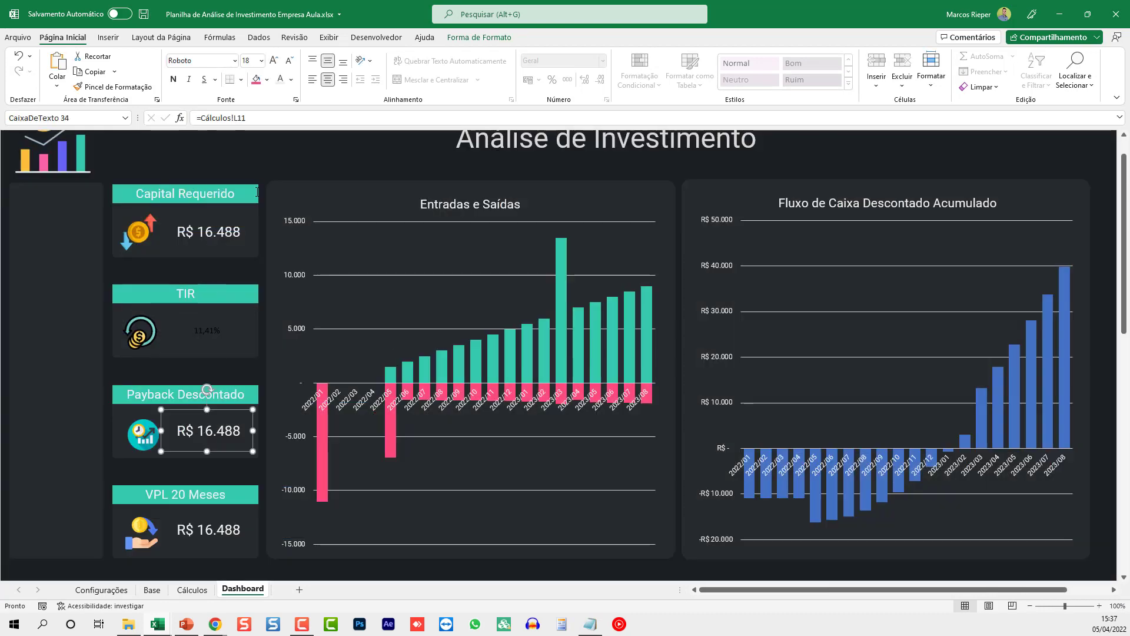
pyautogui.tripleClick(271, 115)
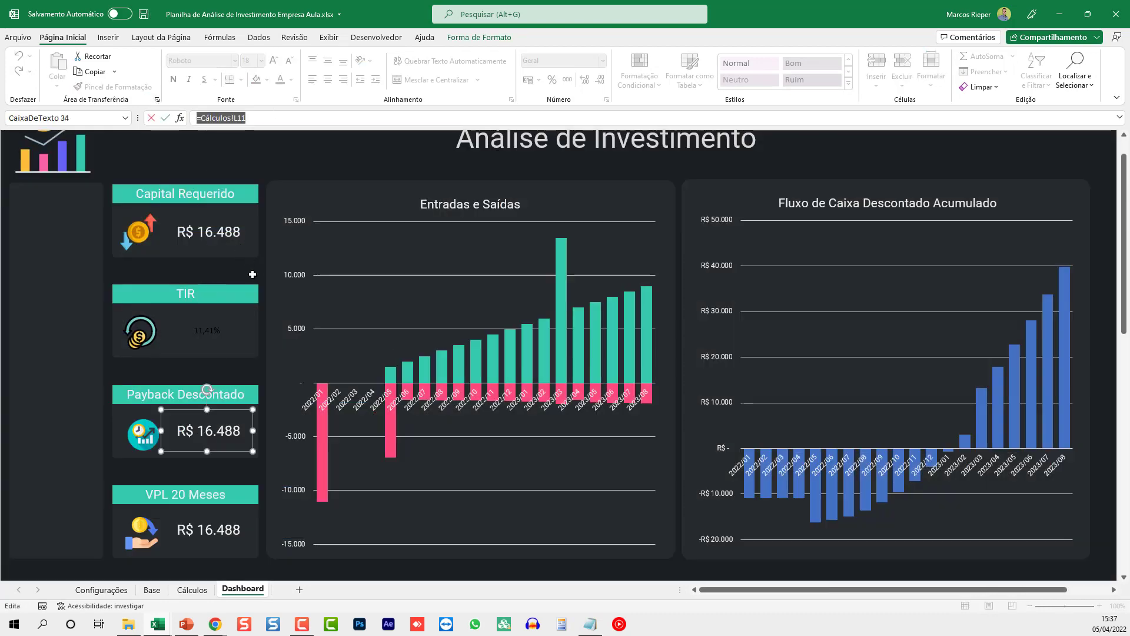
pyautogui.write('=')
pyautogui.click(192, 589)
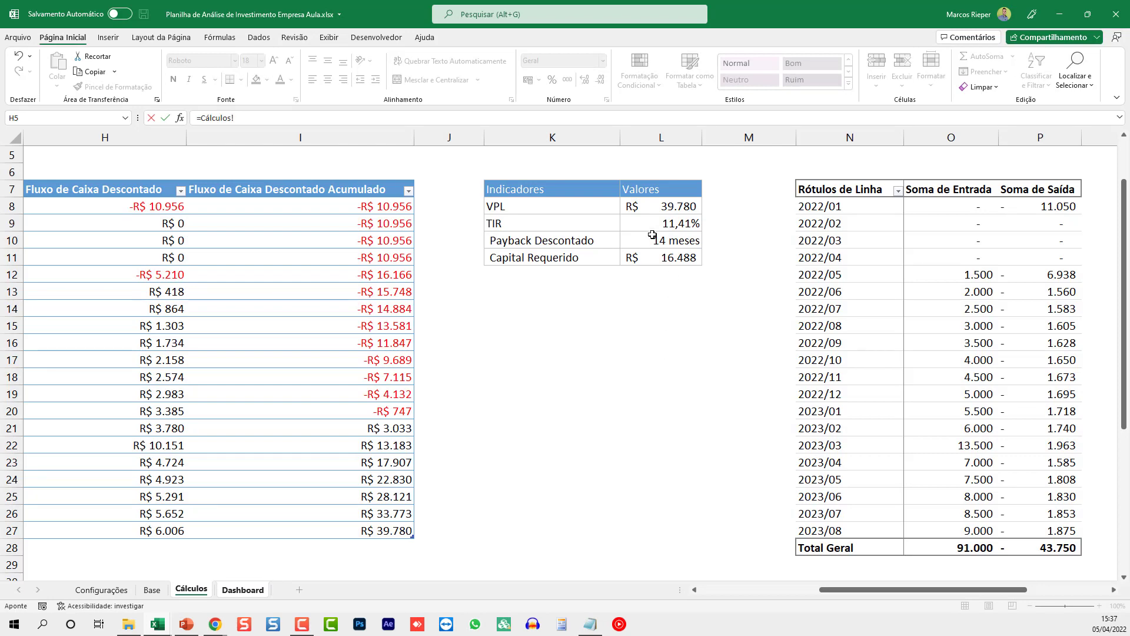
pyautogui.click(667, 240)
pyautogui.press('Return')
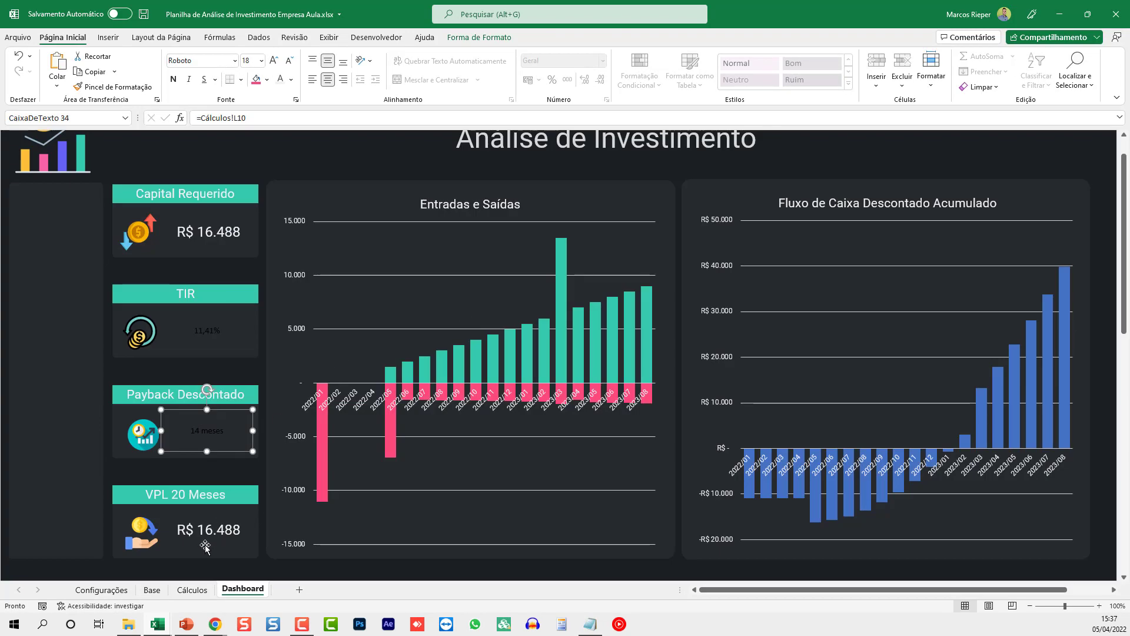
# - Link the VPL 20 Meses card's text box to the VPL value with the formula =Cálculos!L8
pyautogui.click(209, 534)
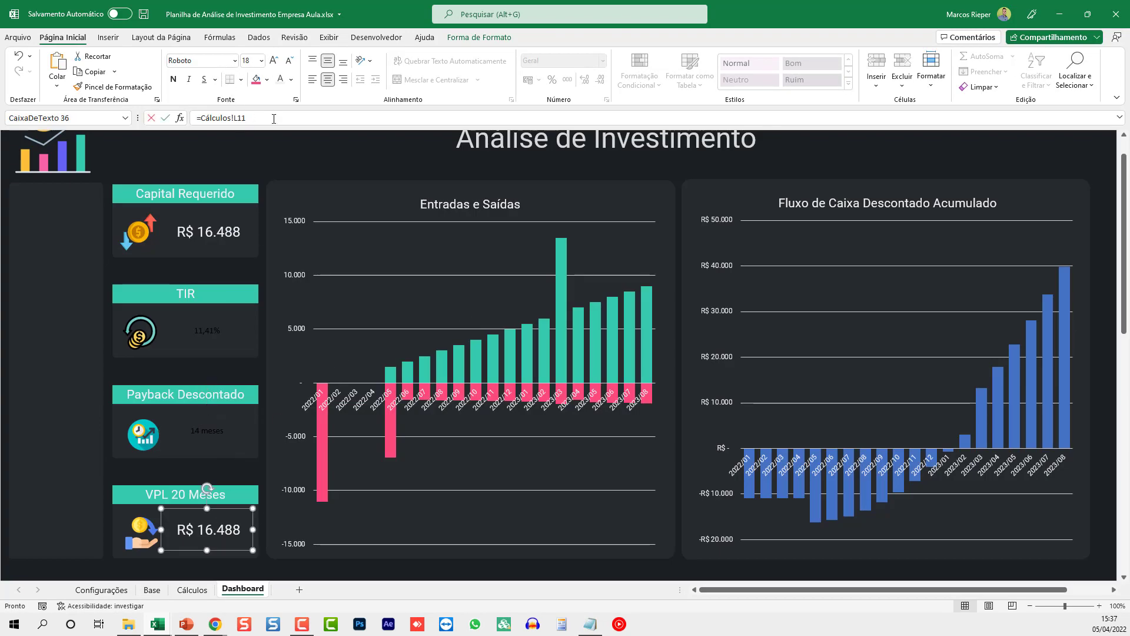
pyautogui.tripleClick(273, 118)
pyautogui.write('=')
pyautogui.click(192, 589)
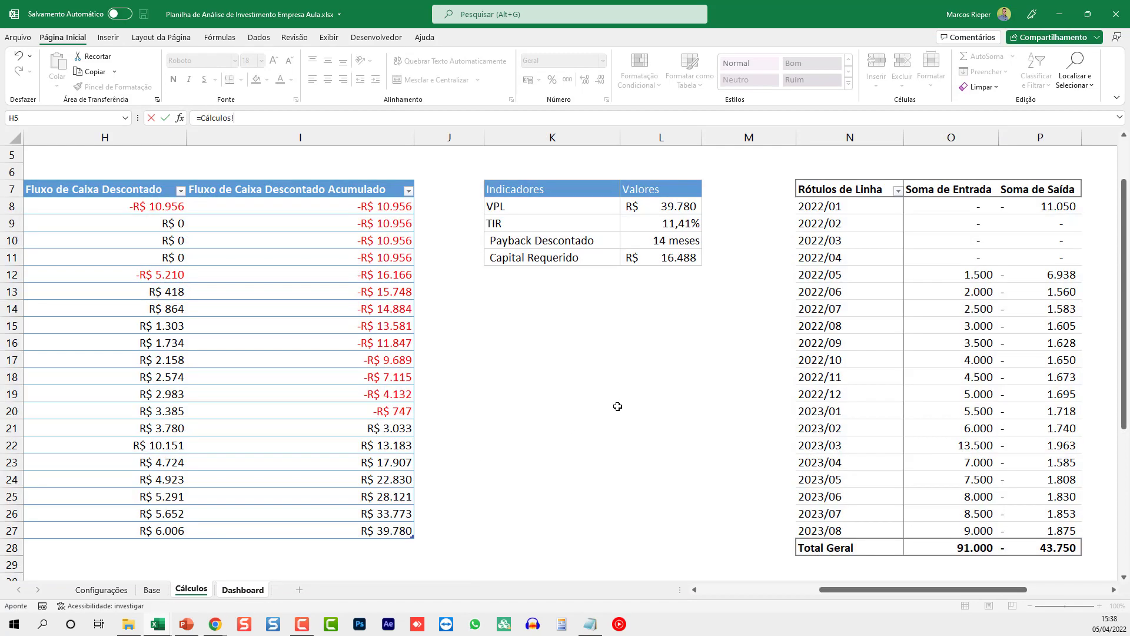
pyautogui.click(673, 207)
pyautogui.press('Return')
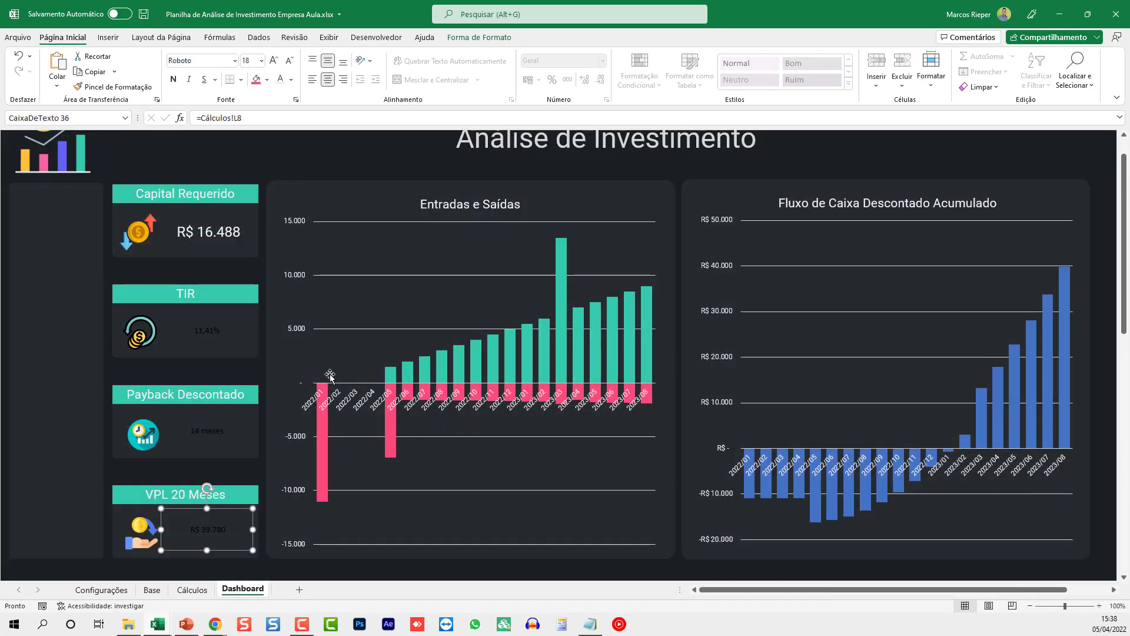
# - Copy the Capital Requerido value's formatting onto the TIR, Payback Descontado and VPL 20 Meses text boxes, and save the workbook
pyautogui.click(211, 231)
pyautogui.click(100, 88)
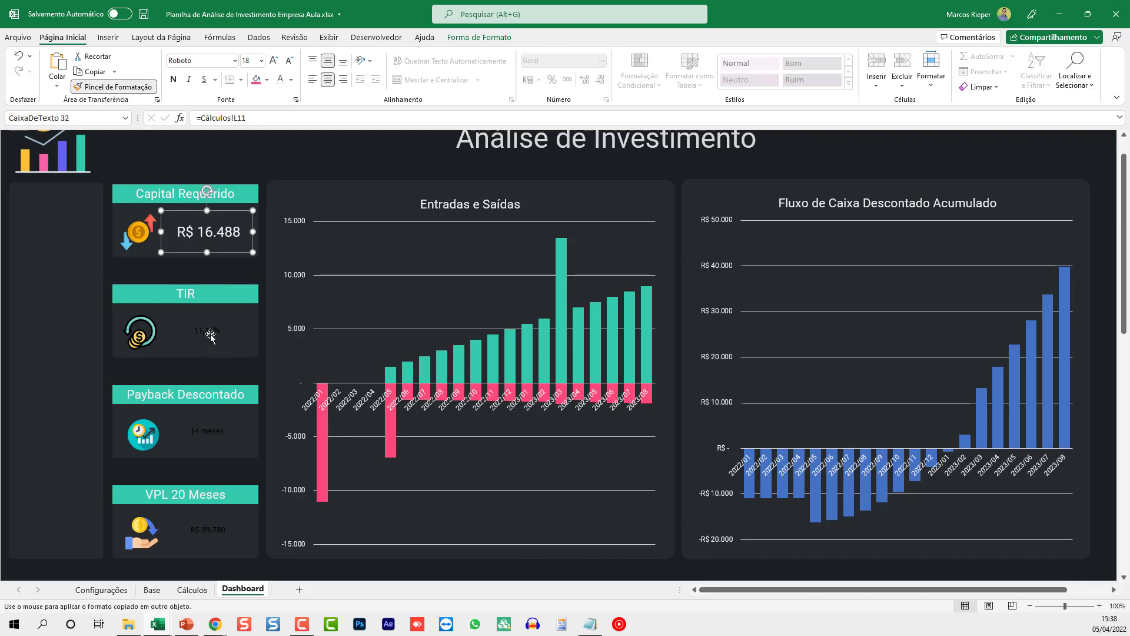
pyautogui.click(211, 335)
pyautogui.click(100, 87)
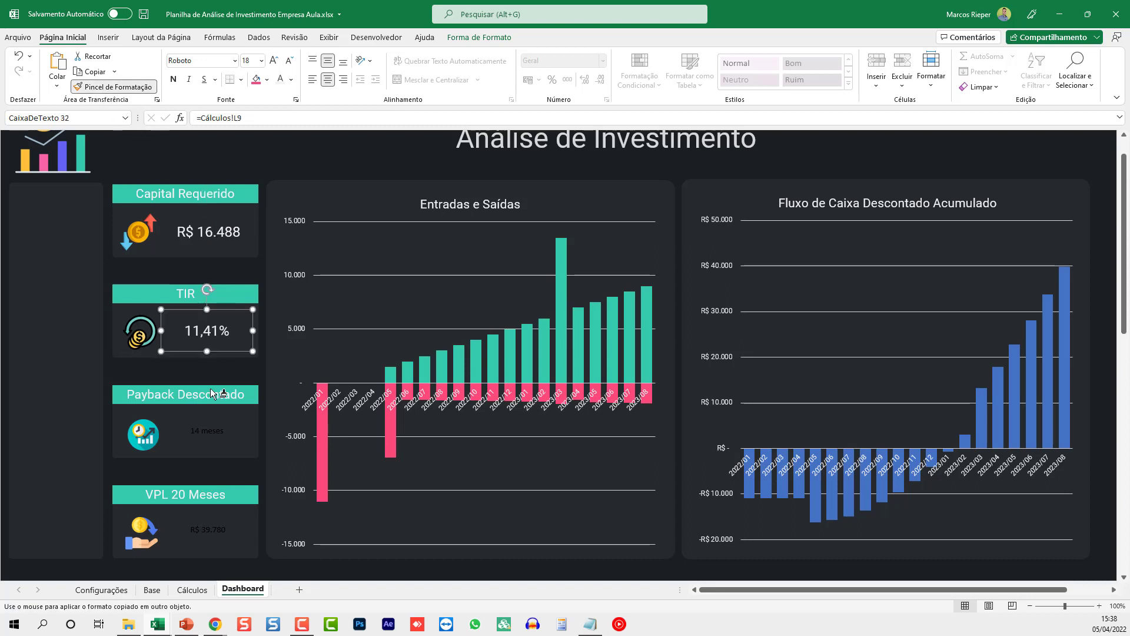
pyautogui.click(213, 433)
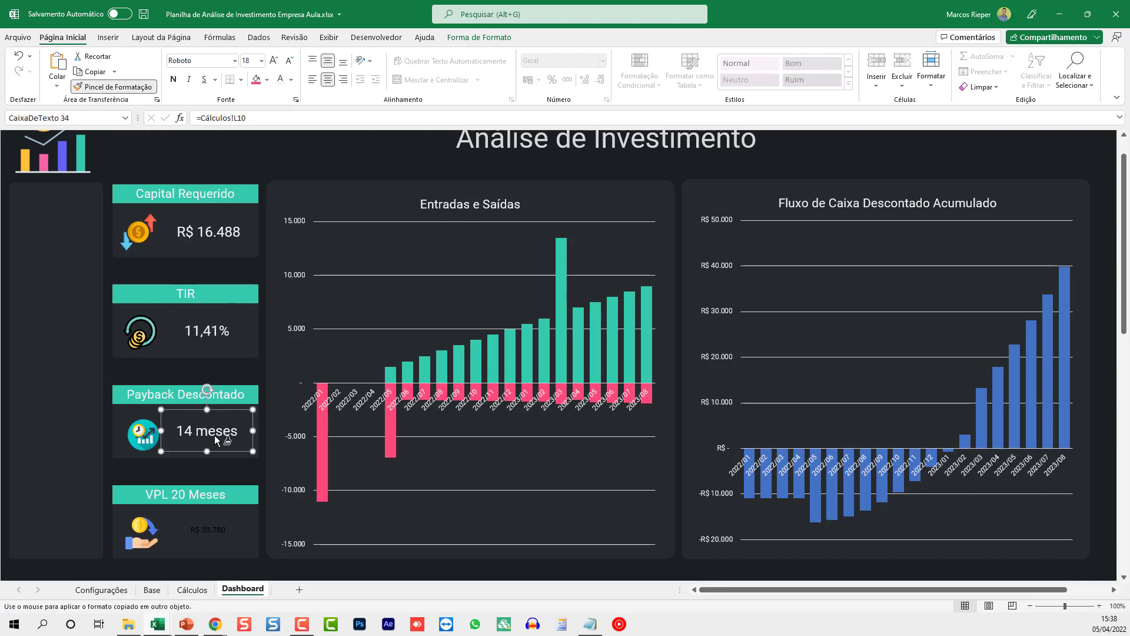
pyautogui.click(206, 530)
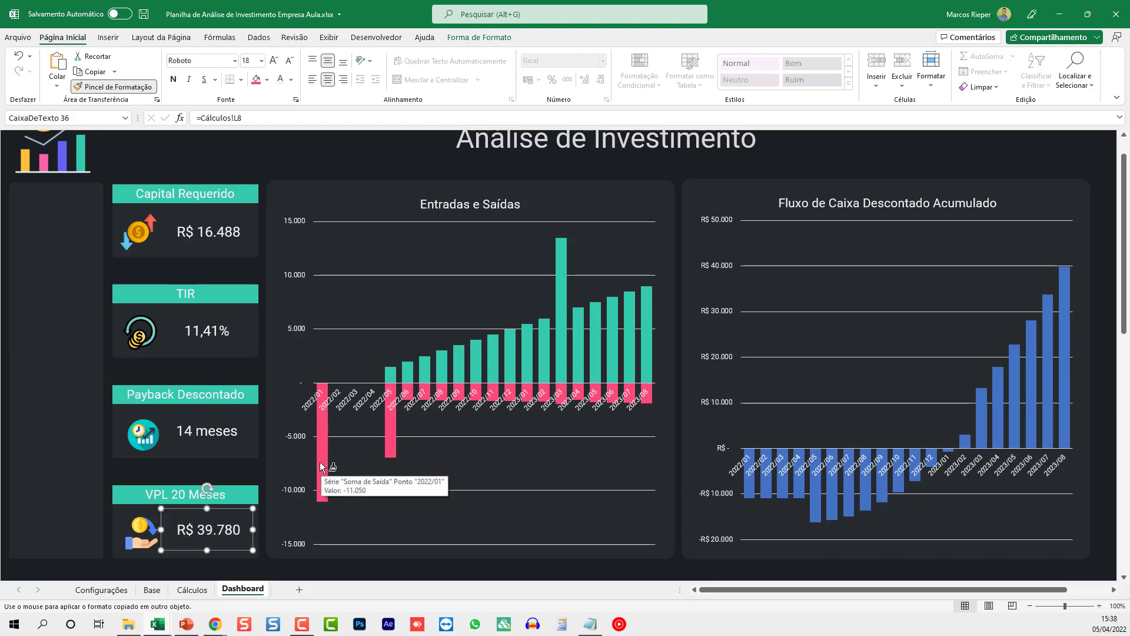
pyautogui.press('Escape')
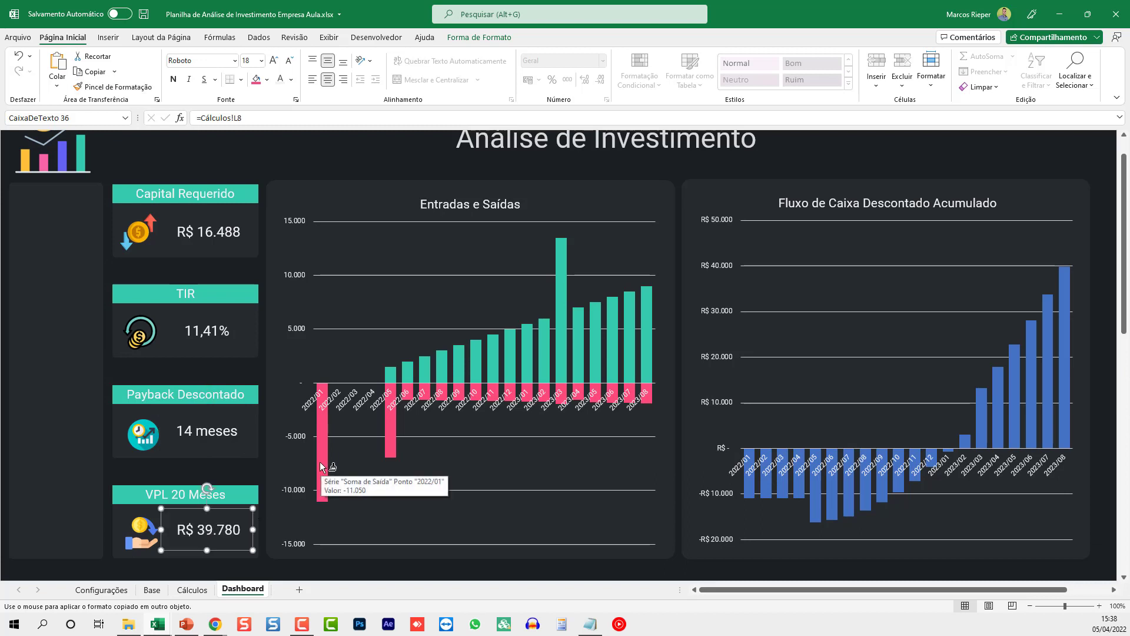
pyautogui.click(118, 161)
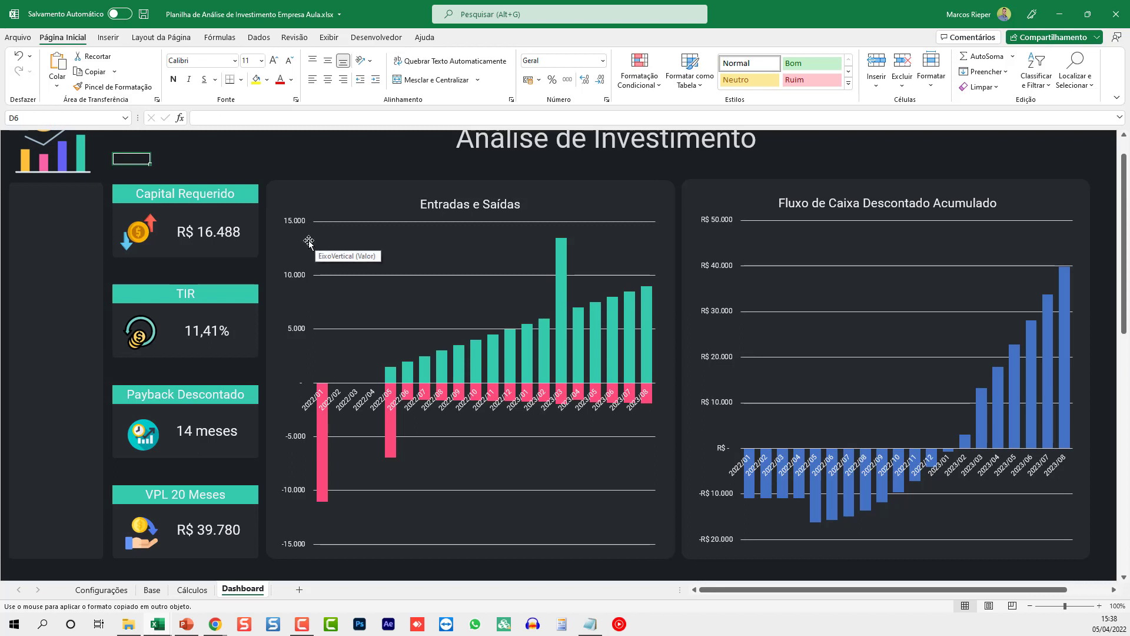
pyautogui.scroll(1, 309, 242)
pyautogui.click(143, 13)
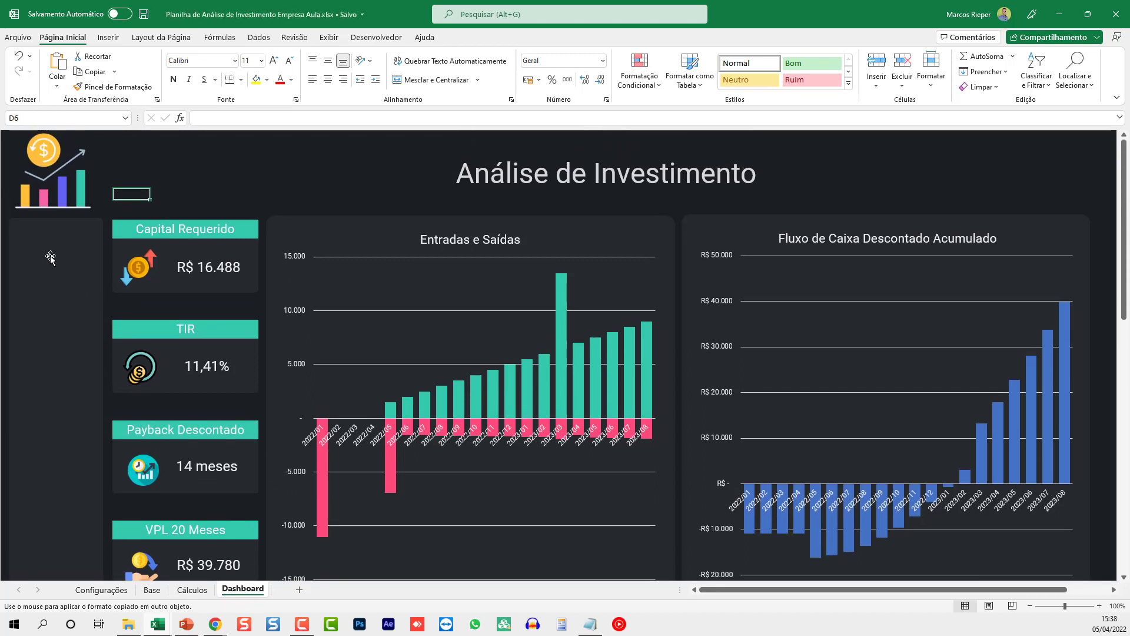
# - Insert an AnoMes slicer for the Soma de Entrada and Soma de Saída pivot table on the Cálculos sheet
pyautogui.click(192, 589)
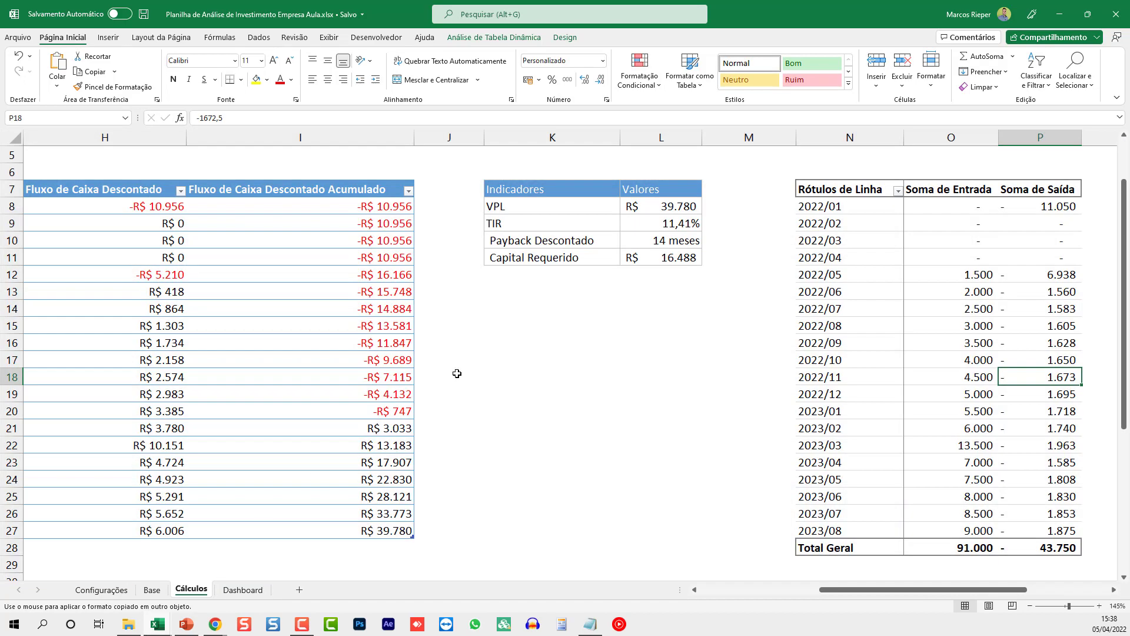
pyautogui.click(984, 308)
pyautogui.press('Right')
pyautogui.press('Right')
pyautogui.press('Right')
pyautogui.press('Right')
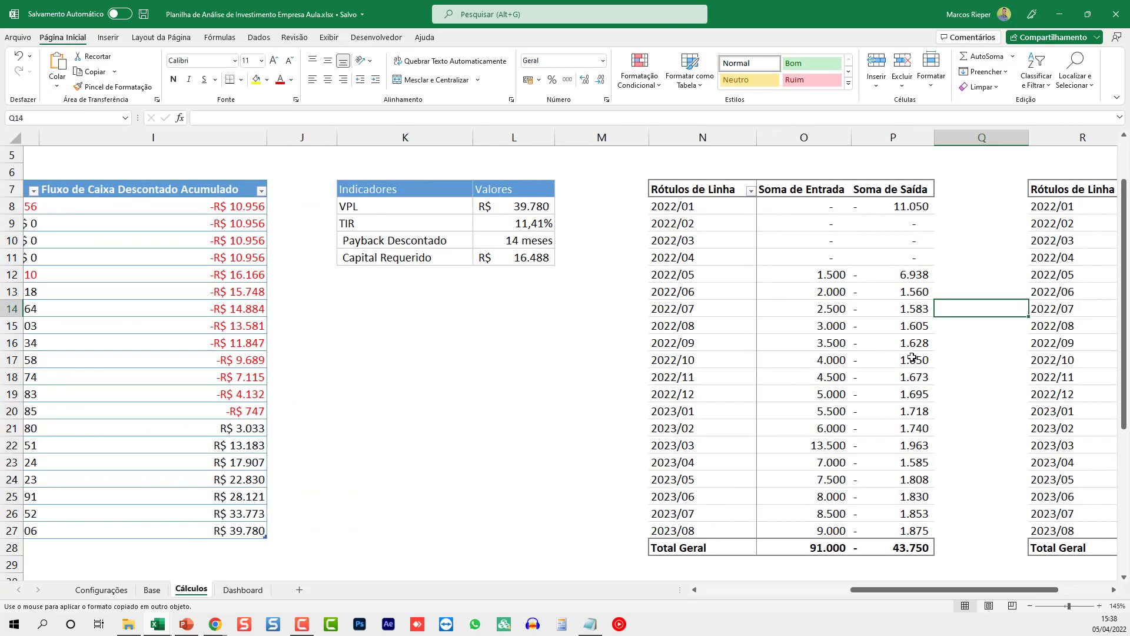
pyautogui.press('Right')
pyautogui.press('Right')
pyautogui.click(267, 254)
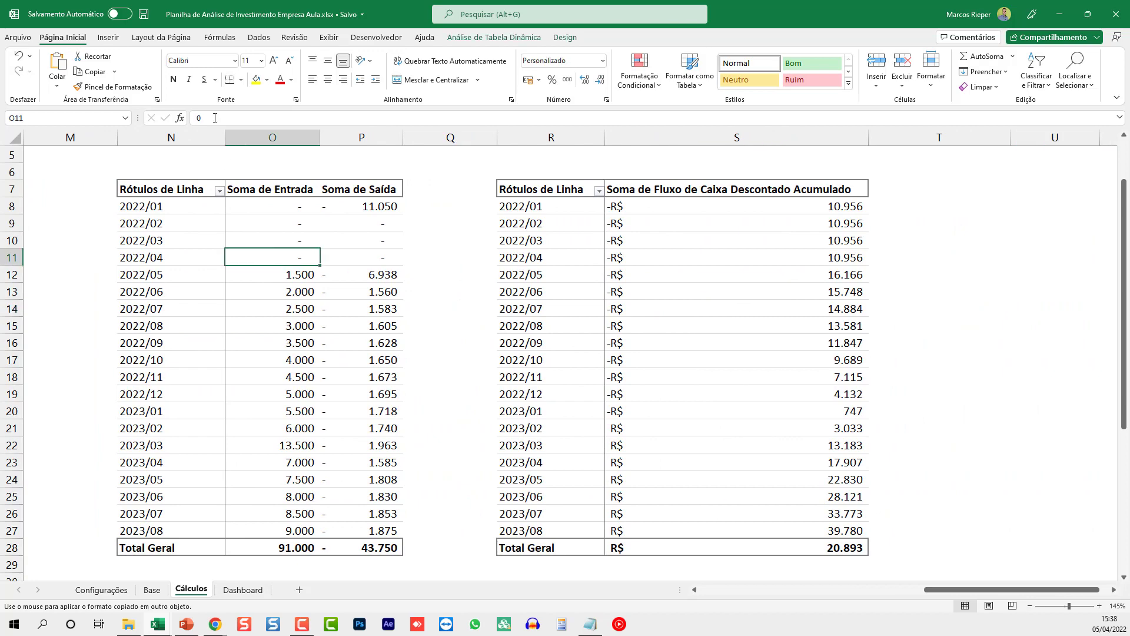
pyautogui.click(108, 37)
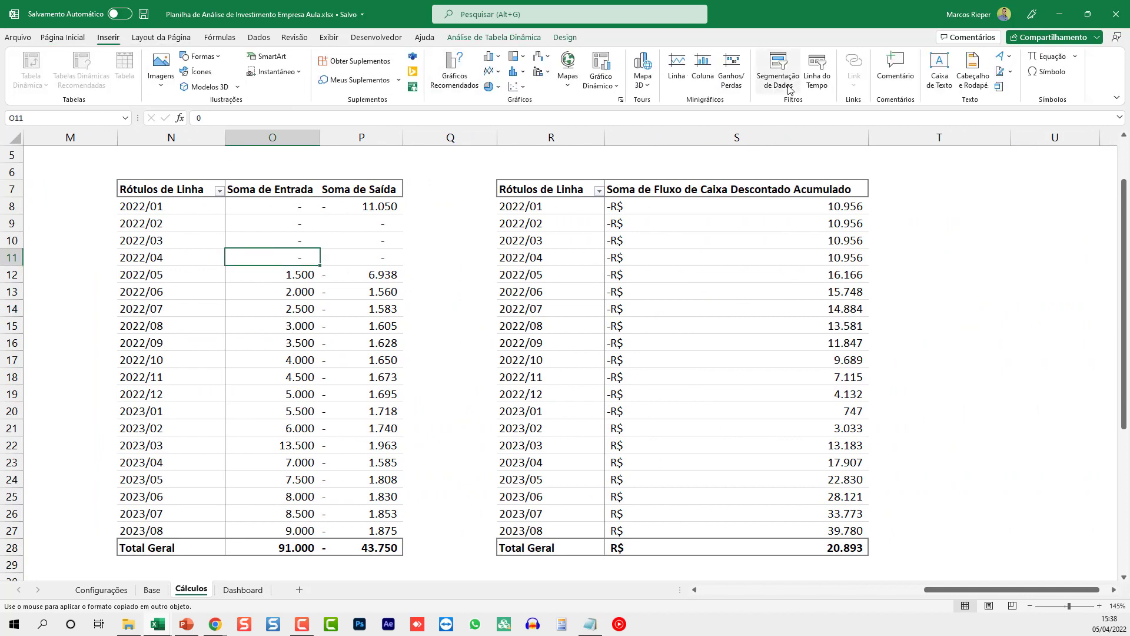
pyautogui.click(775, 69)
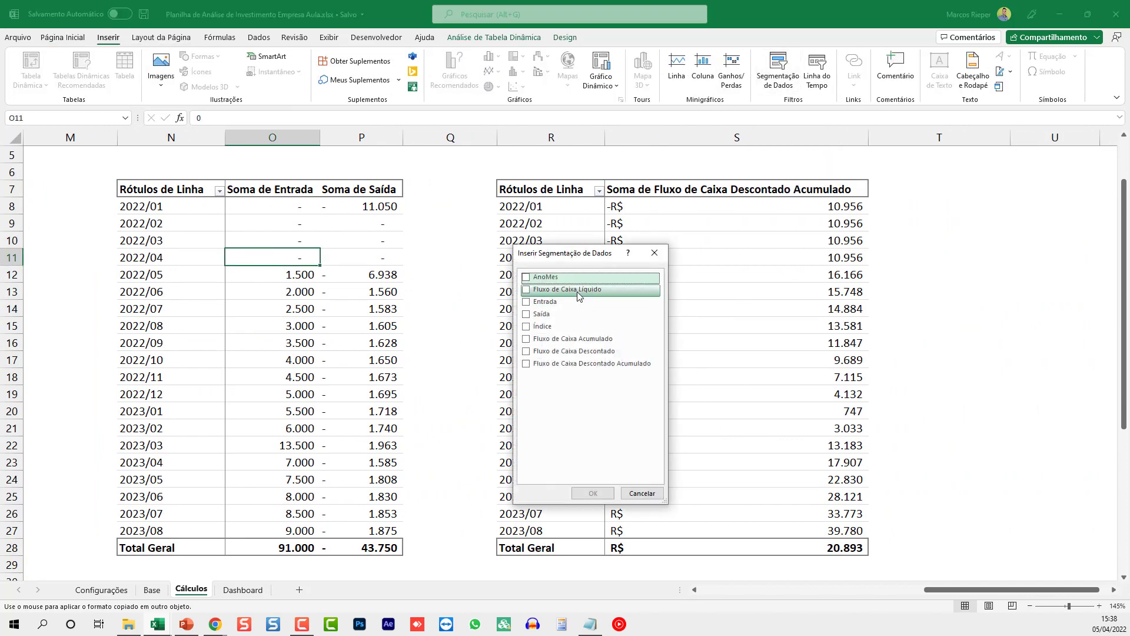
pyautogui.click(526, 277)
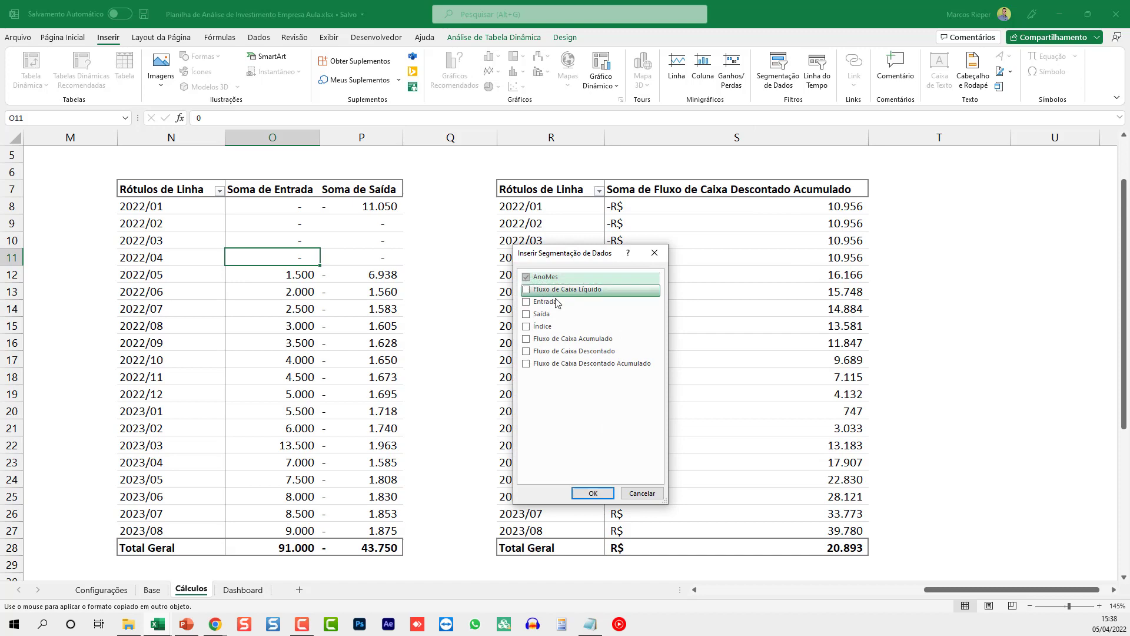
pyautogui.click(592, 493)
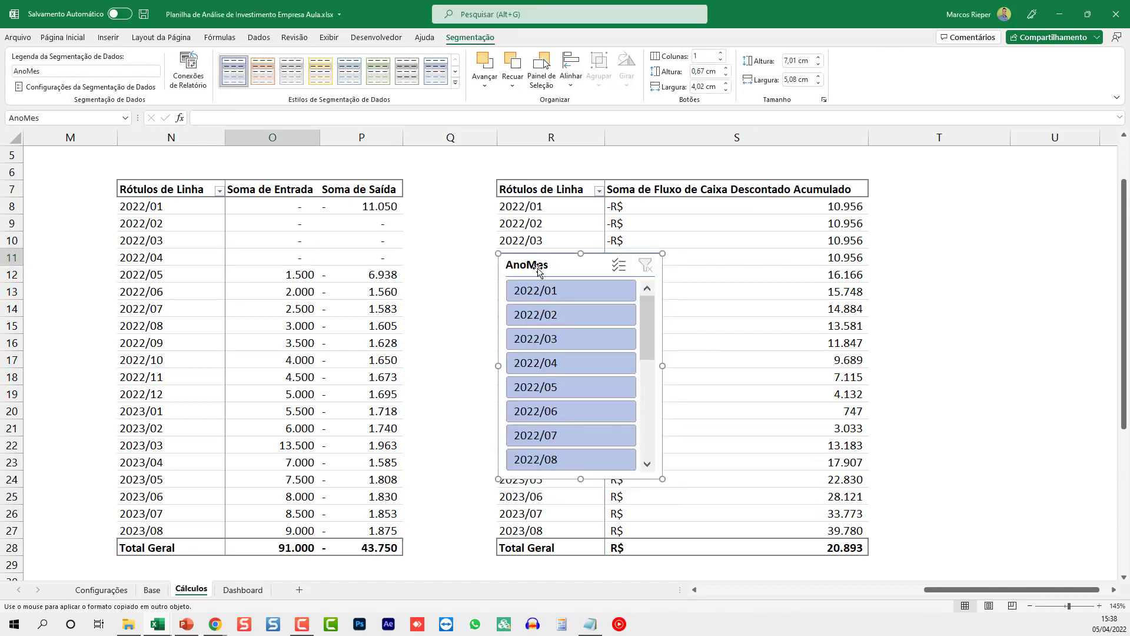
pyautogui.moveTo(548, 257); pyautogui.dragTo(435, 264)
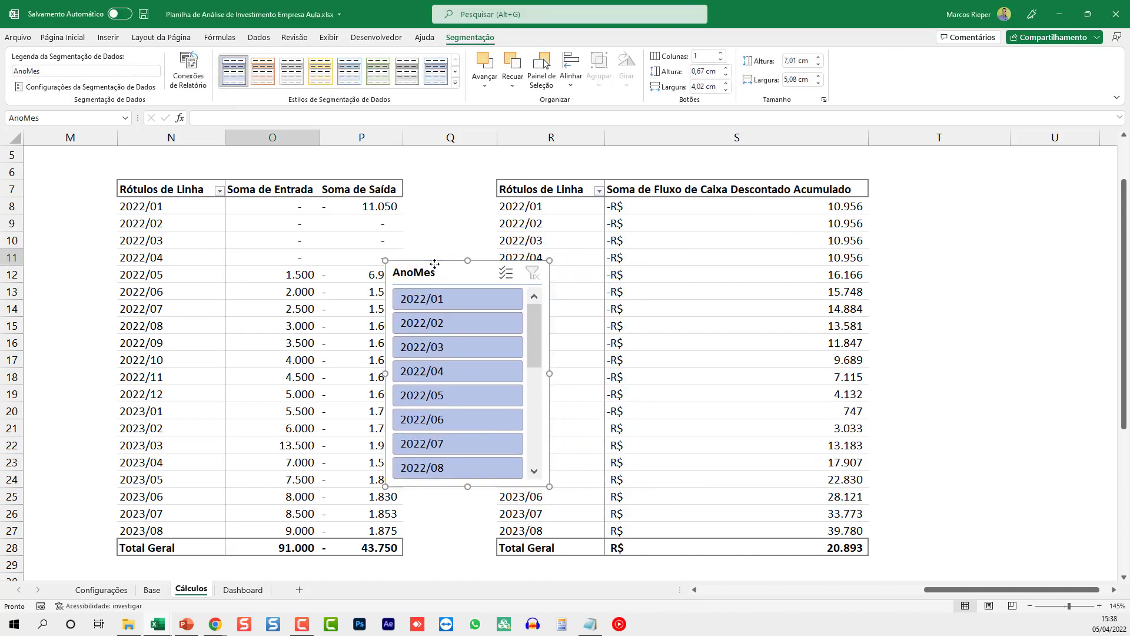
# - Try filtering the entries and exits pivot table by 2022/05 and other months with the AnoMes slicer, and clear the filter
pyautogui.click(426, 329)
pyautogui.click(439, 395)
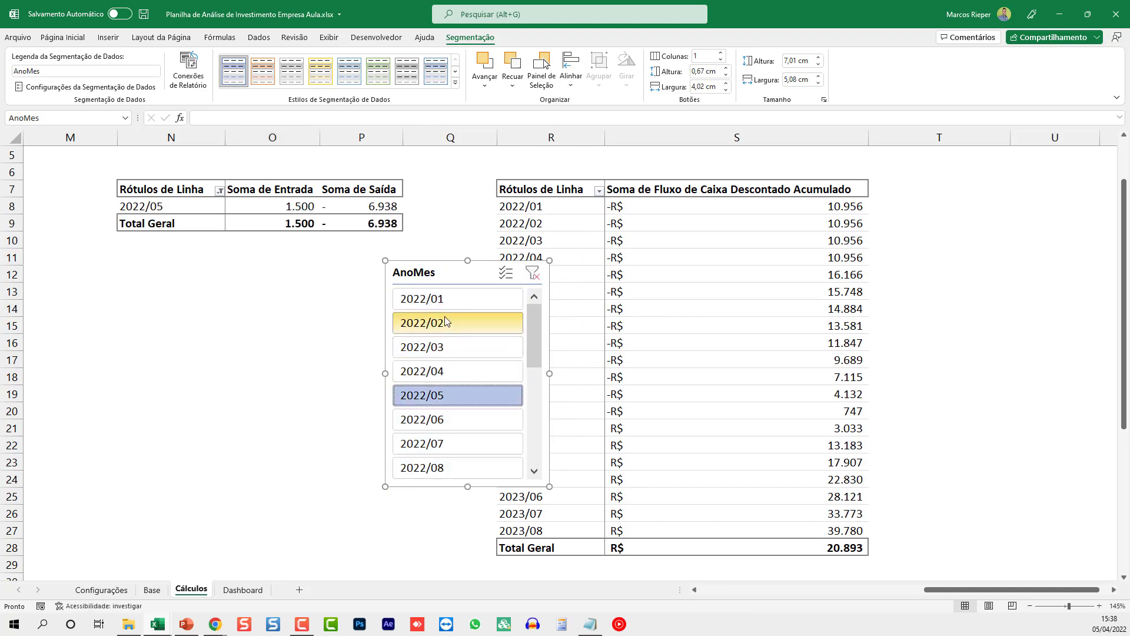
pyautogui.moveTo(452, 348); pyautogui.dragTo(444, 429)
pyautogui.click(540, 277)
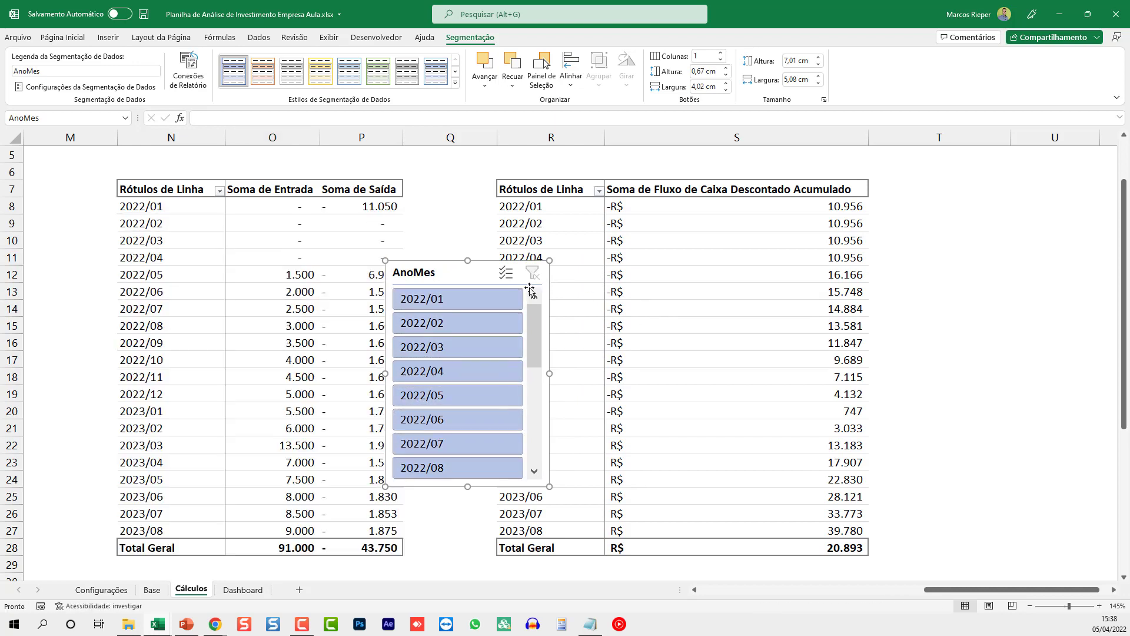
# - Add Tabela dinâmica2 to the AnoMes slicer's report connections
pyautogui.rightClick(426, 266)
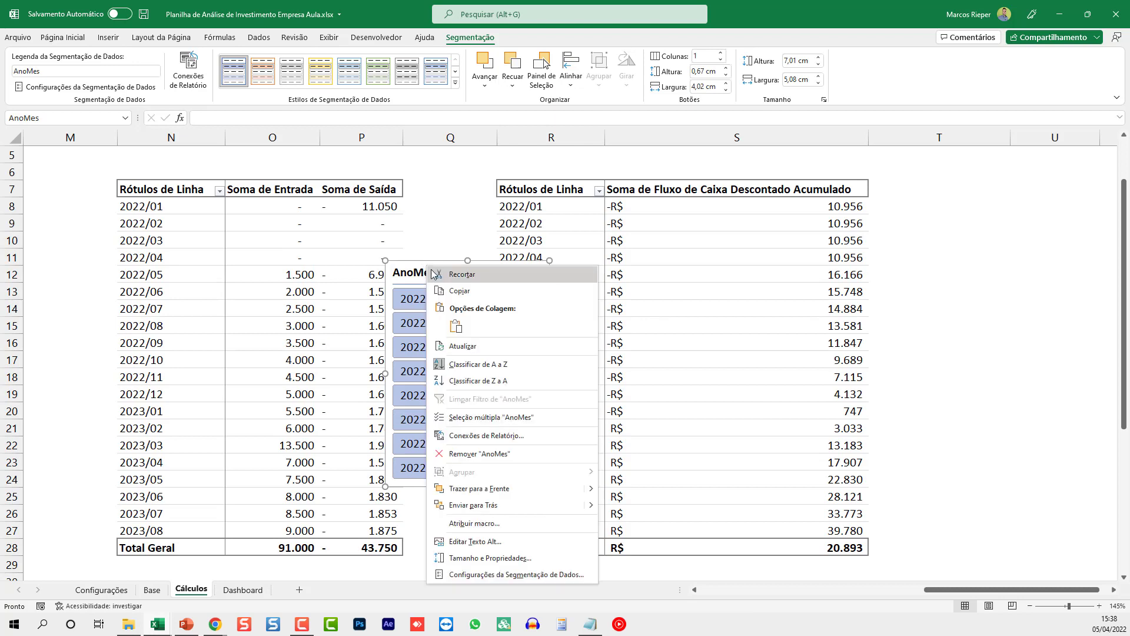
pyautogui.click(492, 443)
pyautogui.click(354, 457)
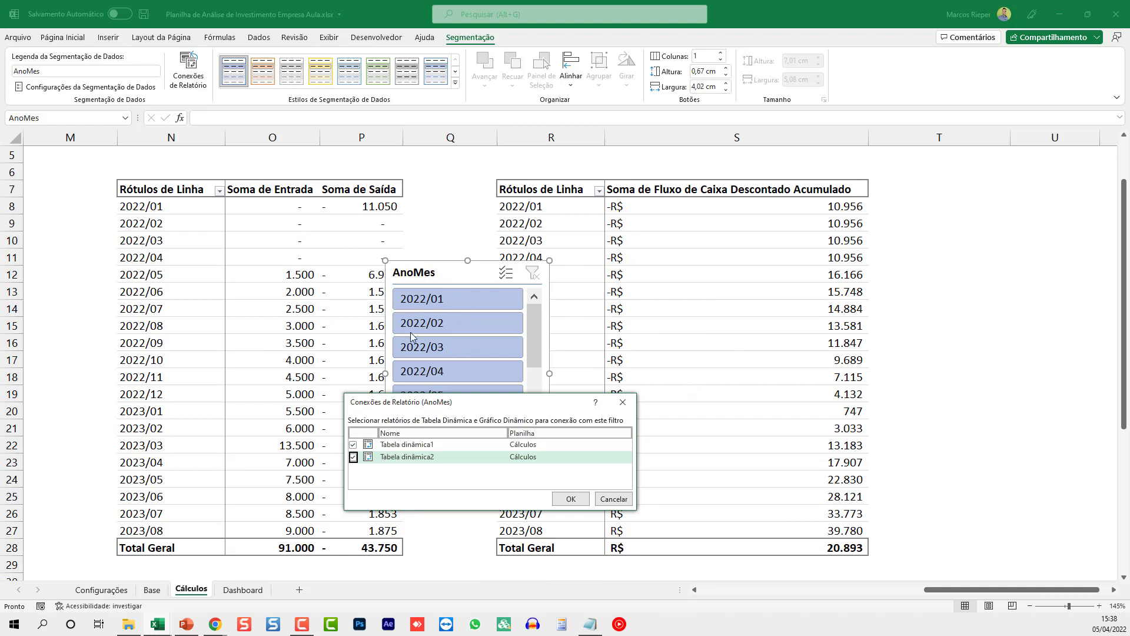
pyautogui.click(573, 500)
# - Test the slicer on both pivot tables with month ranges such as 2022/02 to 2022/05, and clear the filter
pyautogui.moveTo(448, 323); pyautogui.dragTo(445, 372)
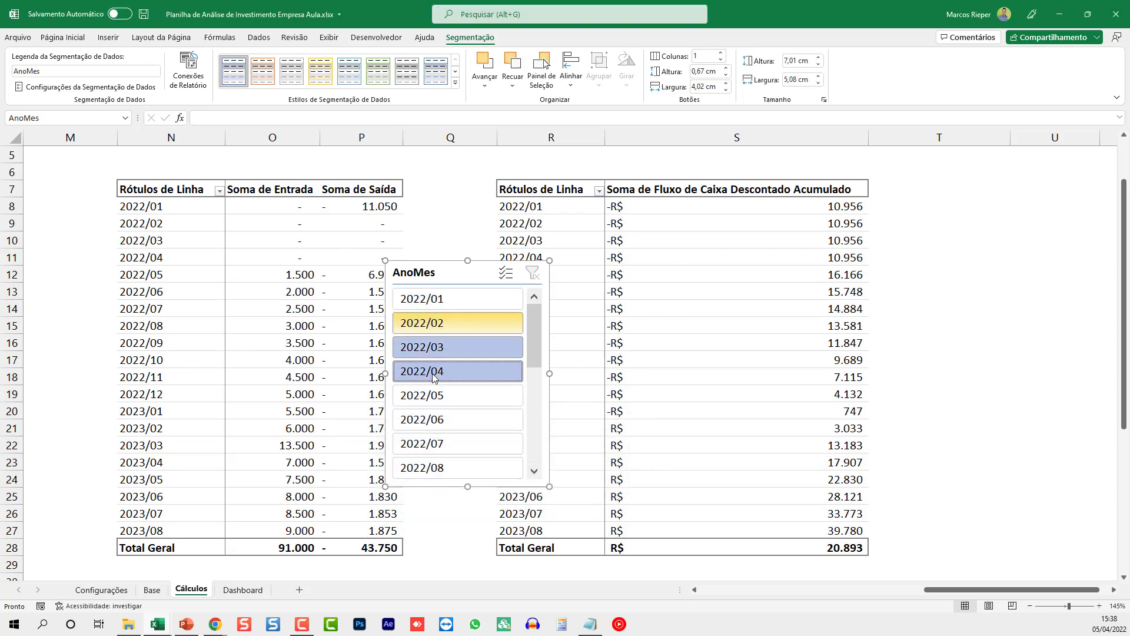
pyautogui.click(444, 422)
pyautogui.moveTo(454, 324); pyautogui.dragTo(454, 395)
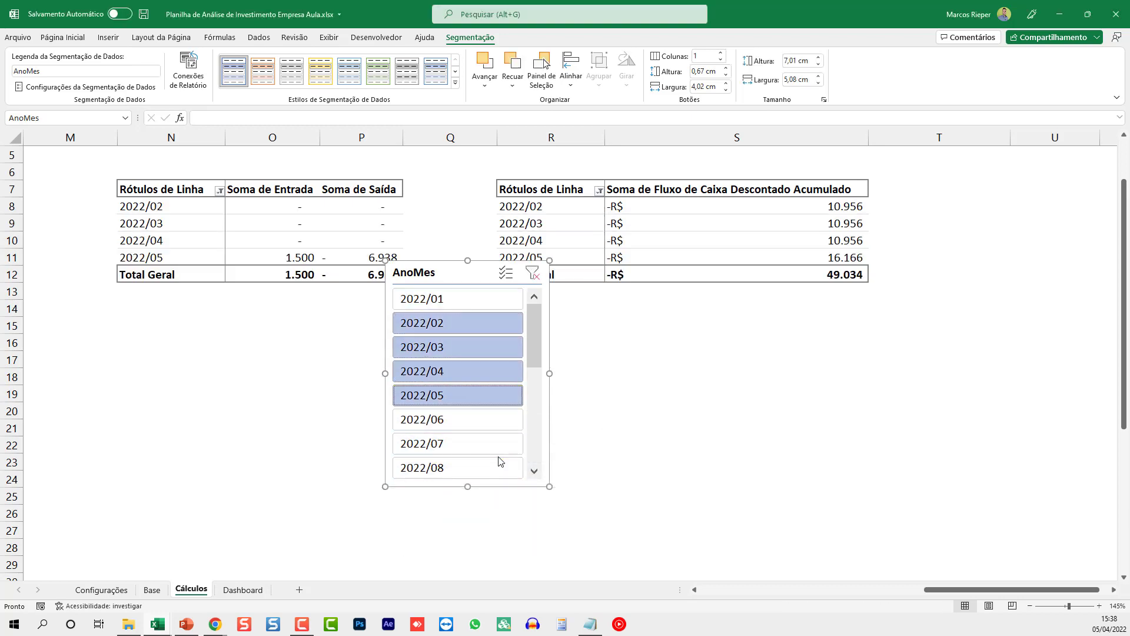
pyautogui.click(533, 272)
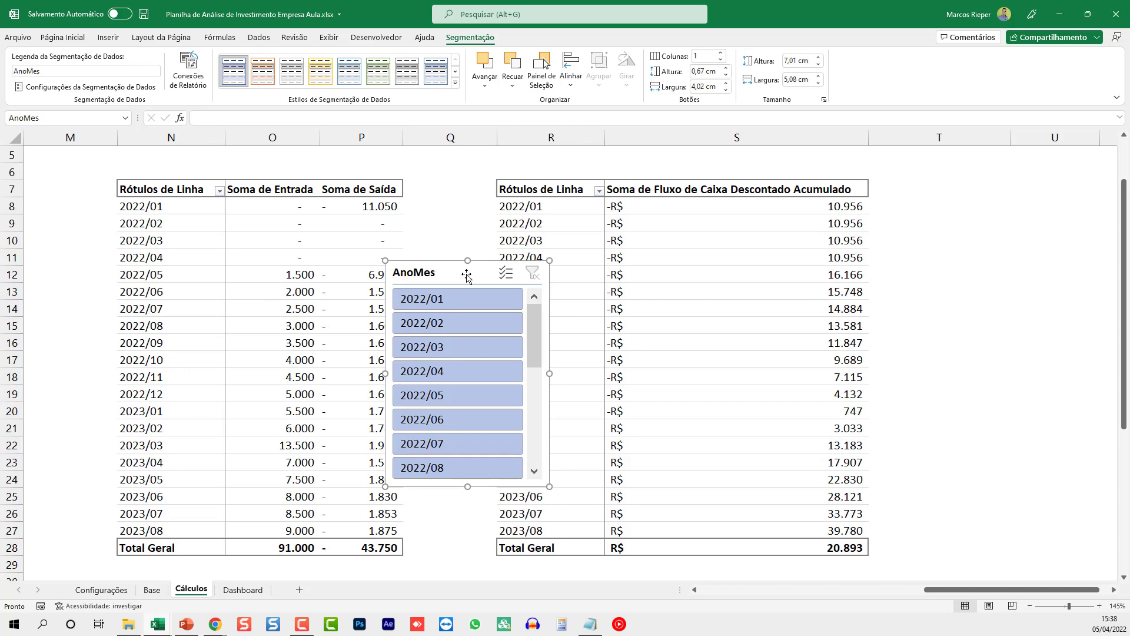
# - Move the AnoMes slicer from Cálculos to the Dashboard's empty side panel beside the indicator cards and narrow it to the panel's width
pyautogui.hotkey('ctrl', 'x')
pyautogui.click(245, 590)
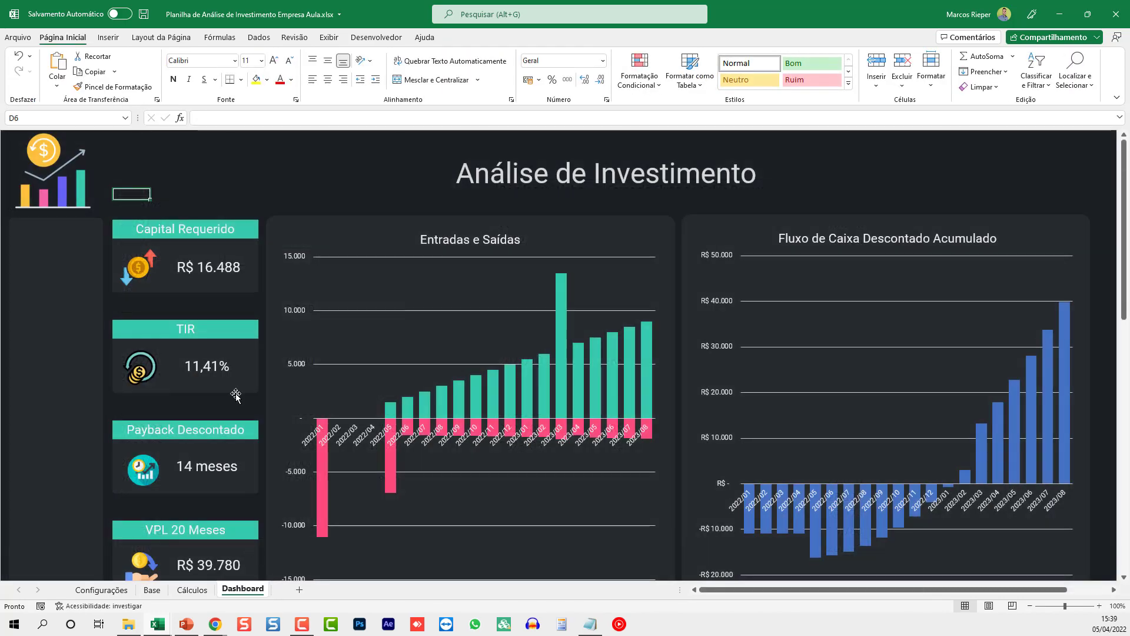
pyautogui.hotkey('ctrl', 'v')
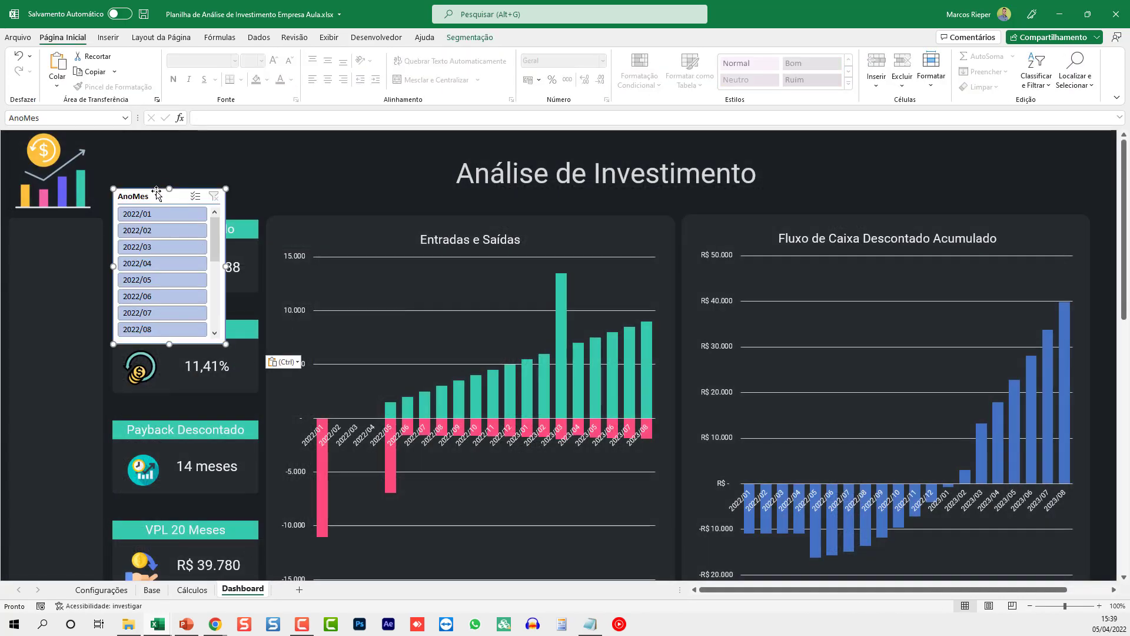
pyautogui.moveTo(156, 191); pyautogui.dragTo(58, 229)
pyautogui.moveTo(128, 303); pyautogui.dragTo(100, 302)
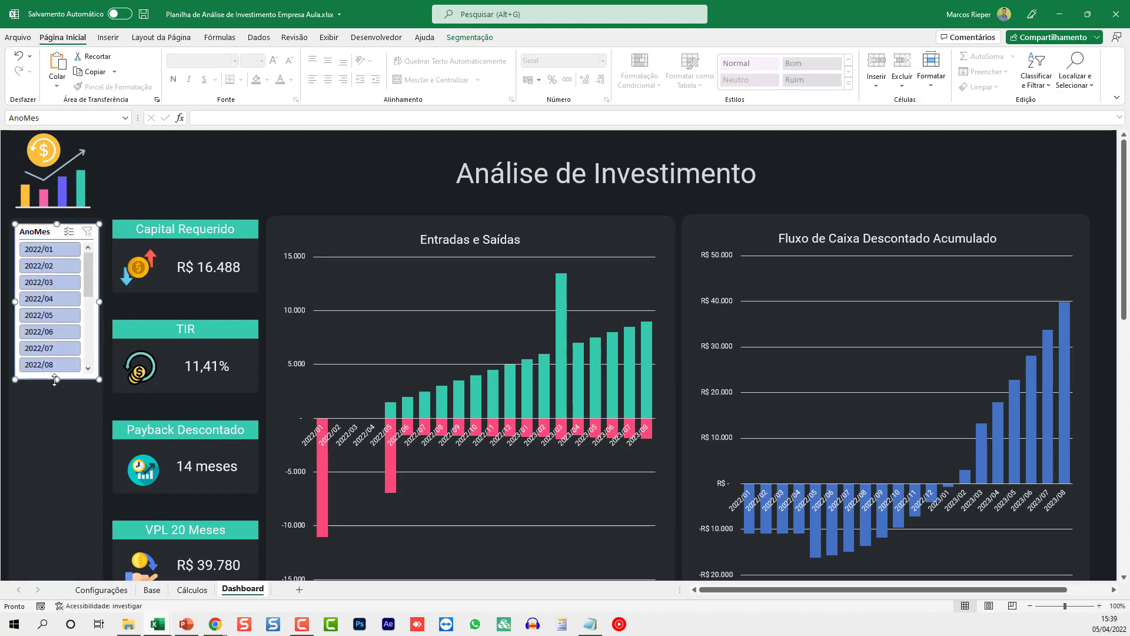
# - Lengthen the AnoMes slicer to nearly the panel's full height so it lists every month through 2023/08
pyautogui.moveTo(56, 380); pyautogui.dragTo(53, 562)
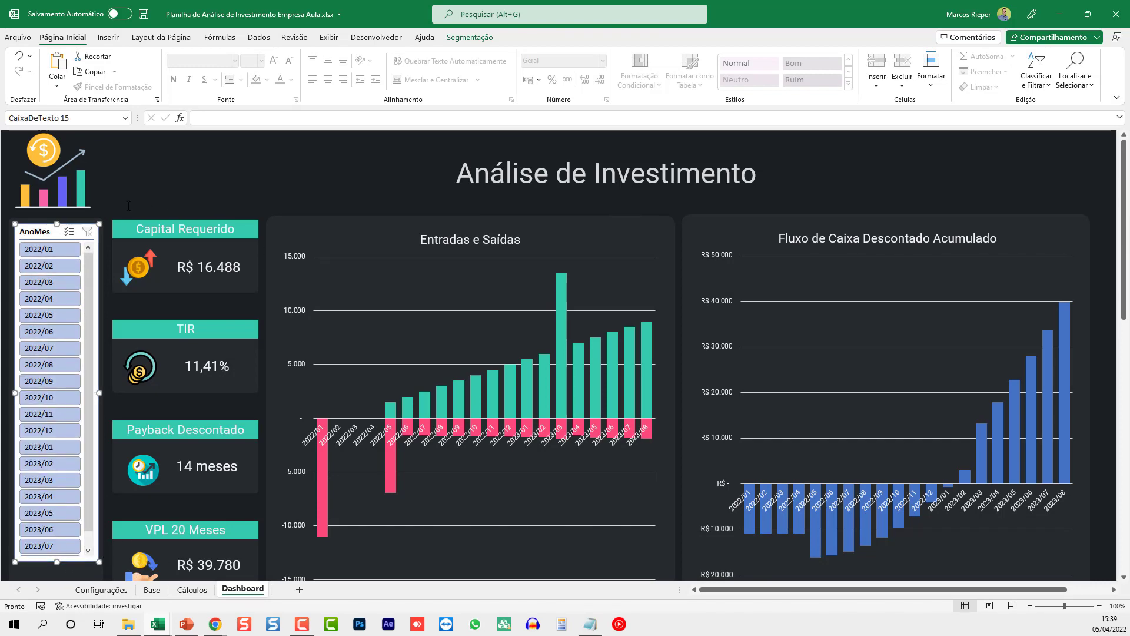
pyautogui.click(171, 203)
pyautogui.scroll(-2, 171, 203)
pyautogui.click(53, 488)
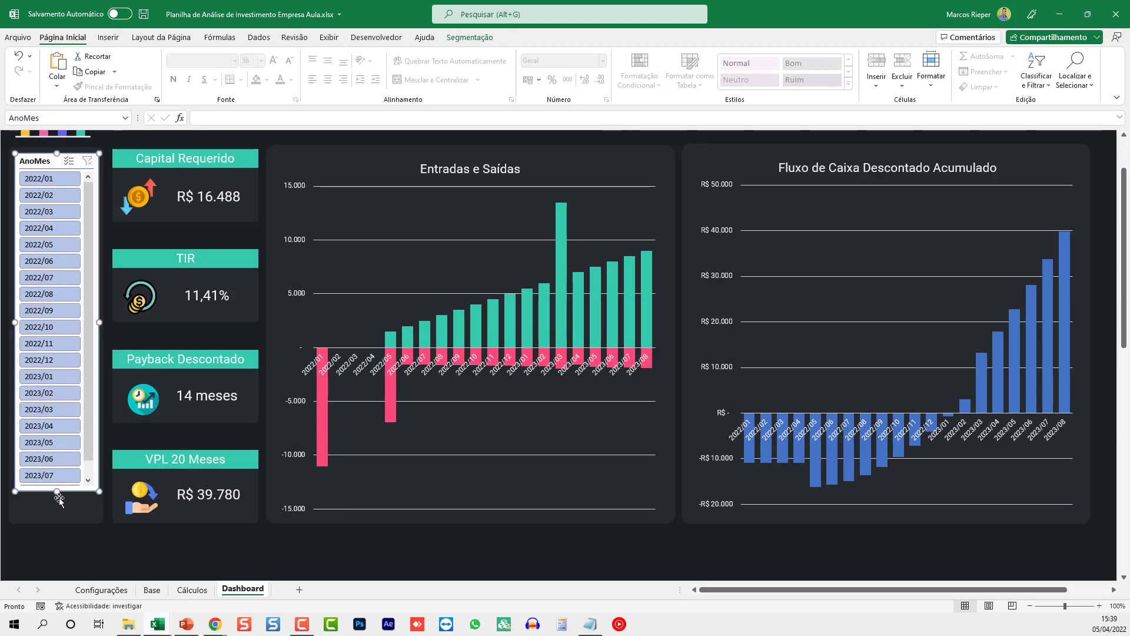
pyautogui.moveTo(56, 491); pyautogui.dragTo(52, 517)
pyautogui.click(118, 548)
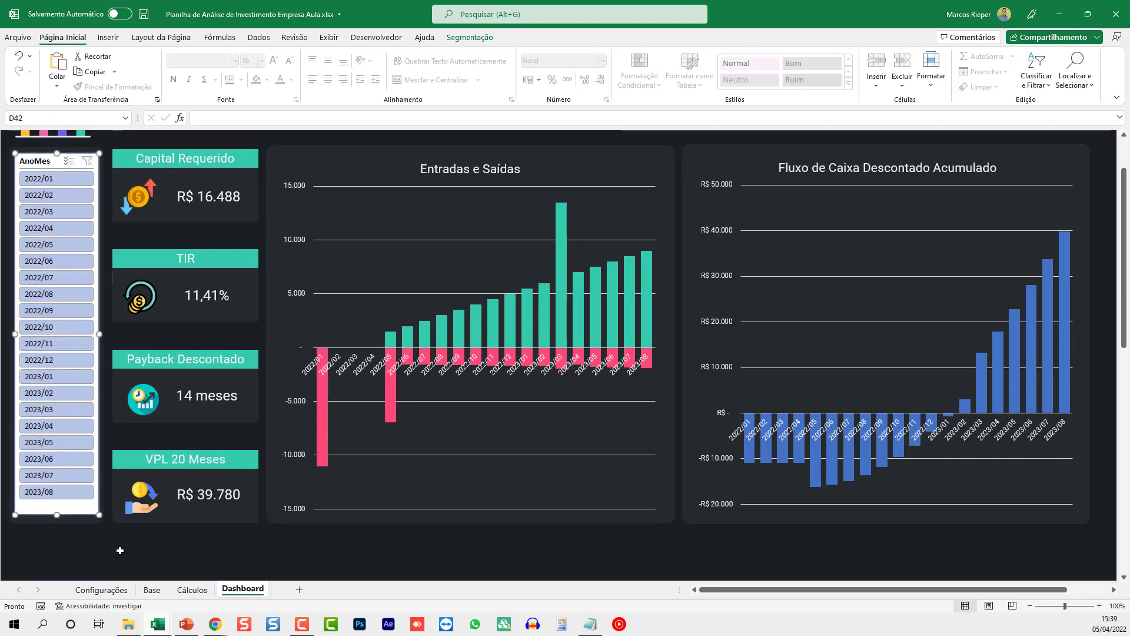
# - Hide the gridlines and the formula bar on the Dashboard sheet
pyautogui.scroll(2, 343, 512)
pyautogui.click(339, 38)
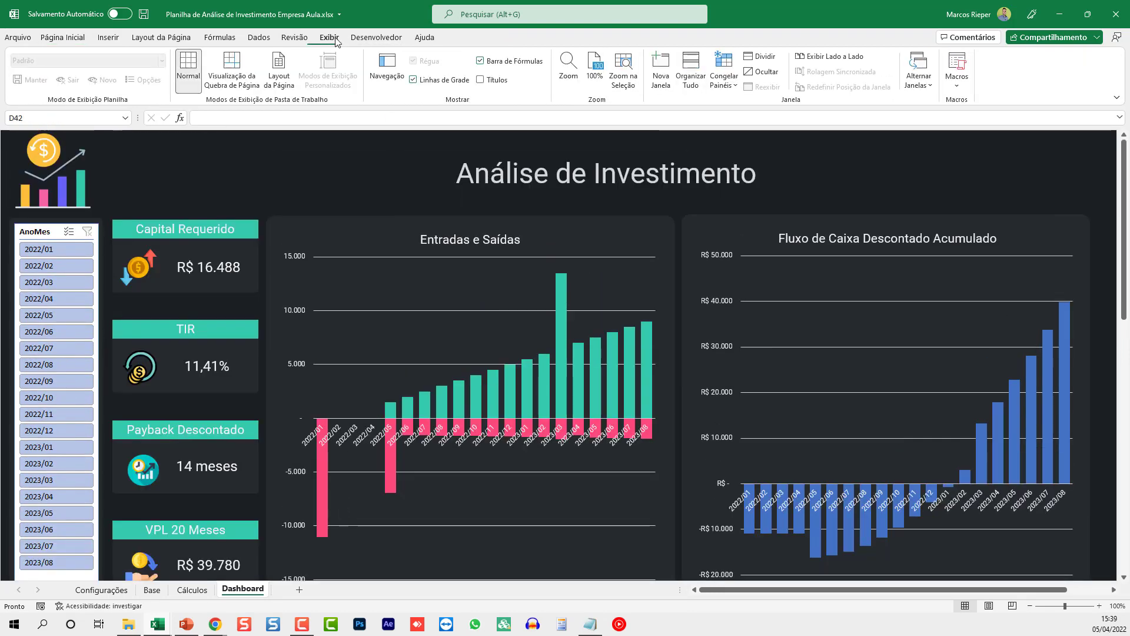
pyautogui.click(512, 63)
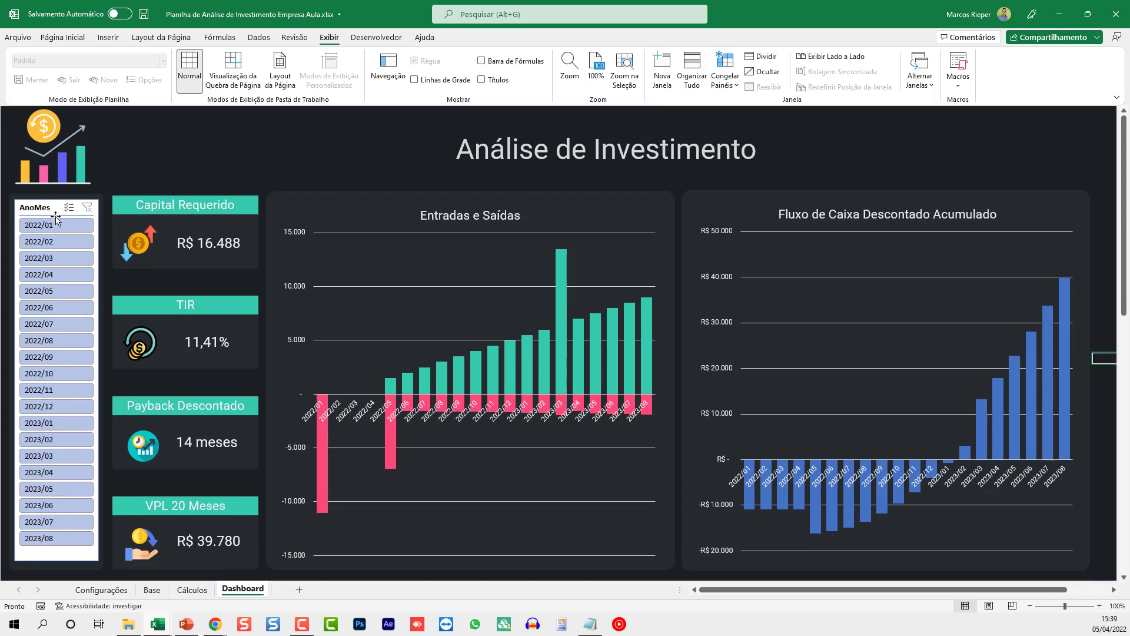
# - Filter both dashboard charts through several AnoMes ranges, including 2022/01 to 2022/09 and 2022/04 to 2022/12, ending with 2022/10 to 2023/06
pyautogui.moveTo(56, 222); pyautogui.dragTo(61, 357)
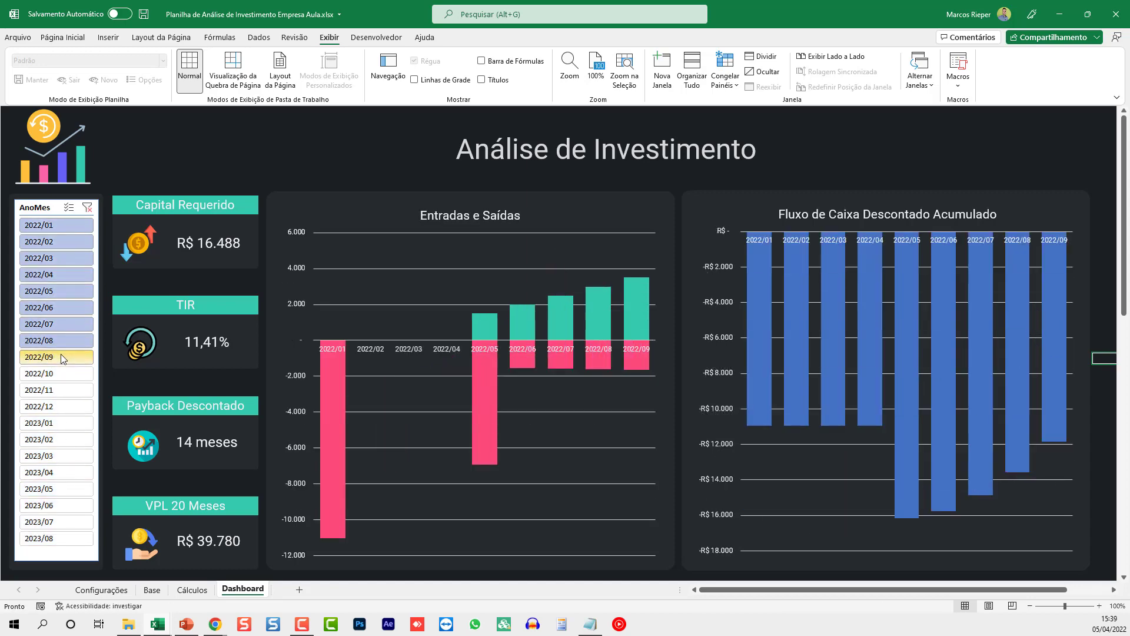
pyautogui.click(45, 308)
pyautogui.moveTo(46, 275); pyautogui.dragTo(45, 407)
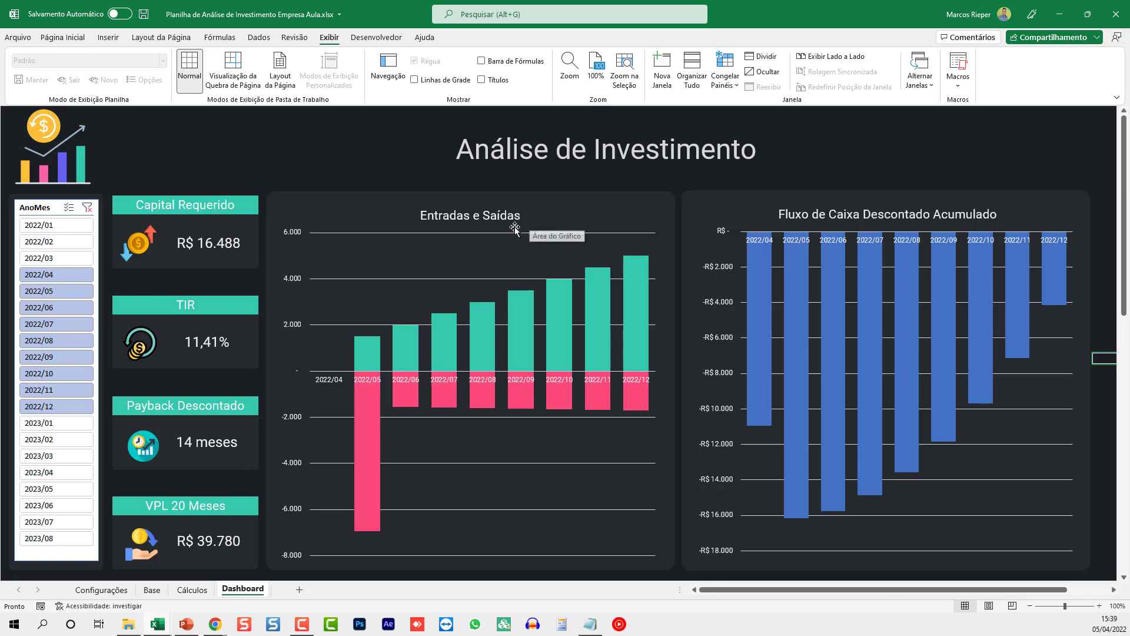
pyautogui.moveTo(60, 244); pyautogui.dragTo(64, 407)
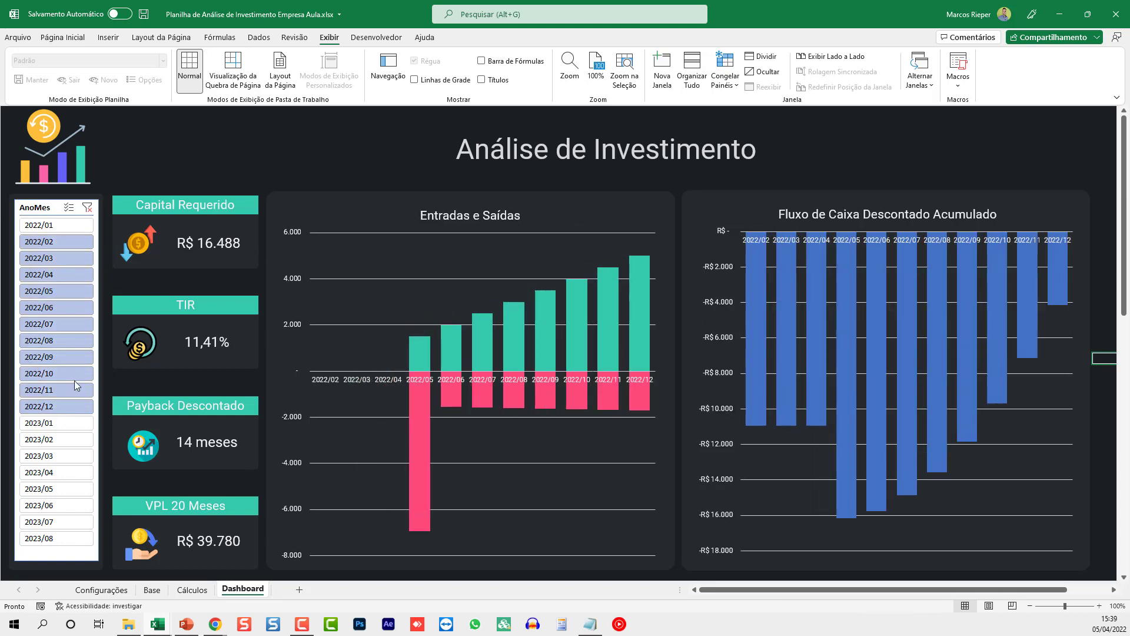
pyautogui.moveTo(64, 490); pyautogui.dragTo(63, 389)
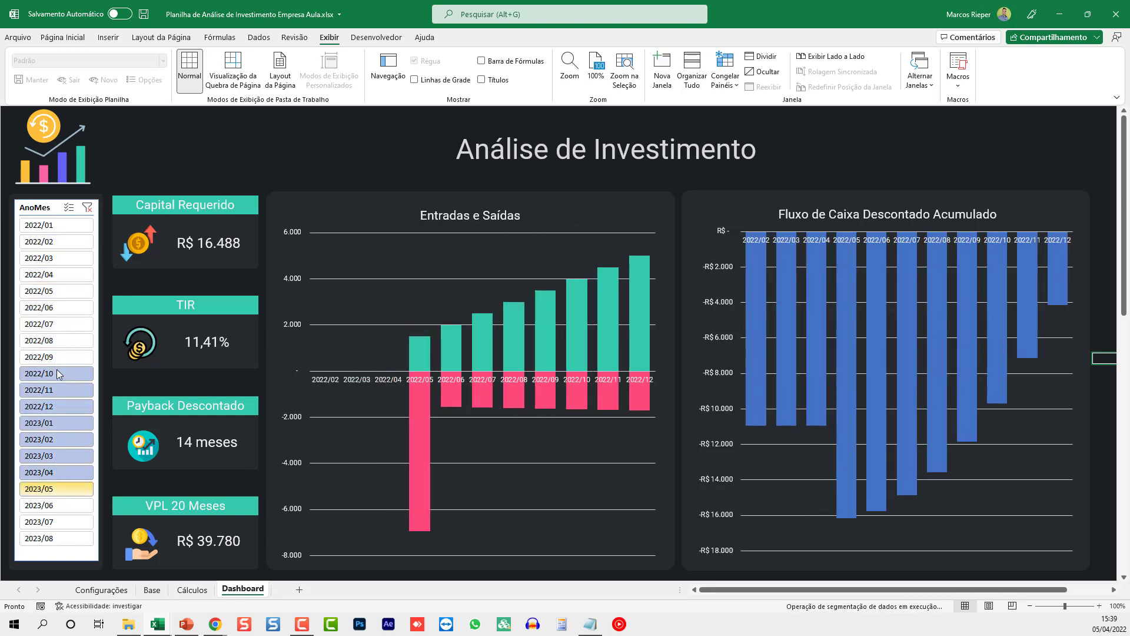
pyautogui.moveTo(59, 538); pyautogui.dragTo(63, 439)
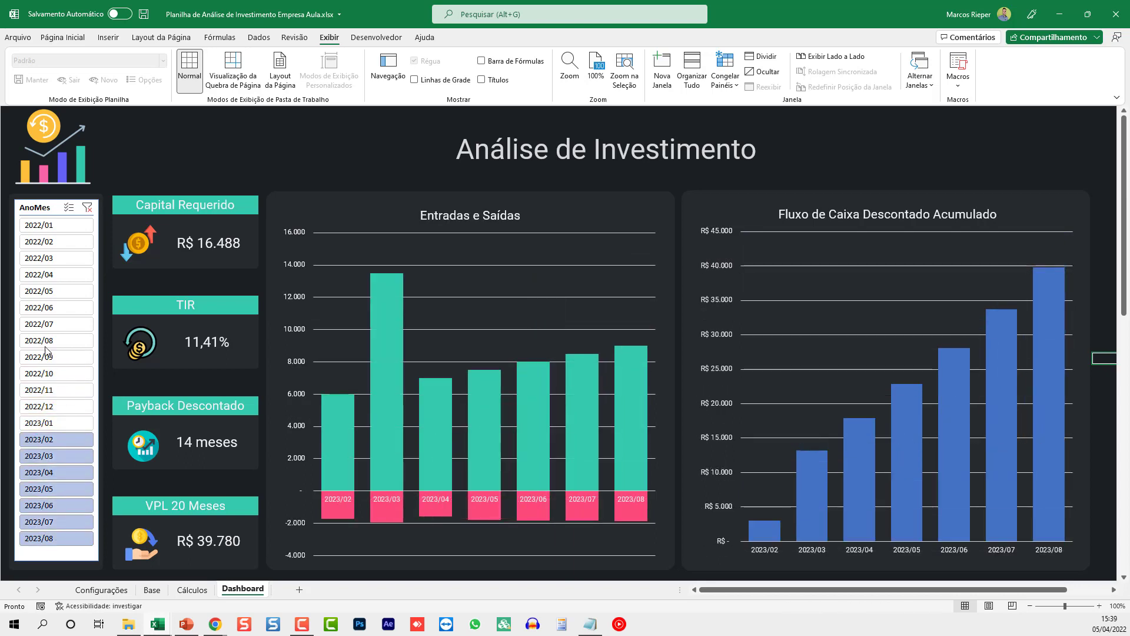
pyautogui.moveTo(47, 345); pyautogui.dragTo(51, 454)
pyautogui.moveTo(52, 373); pyautogui.dragTo(53, 505)
# - Fill the Fluxo de Caixa Descontado Acumulado chart's columns with the recently used green
pyautogui.click(768, 493)
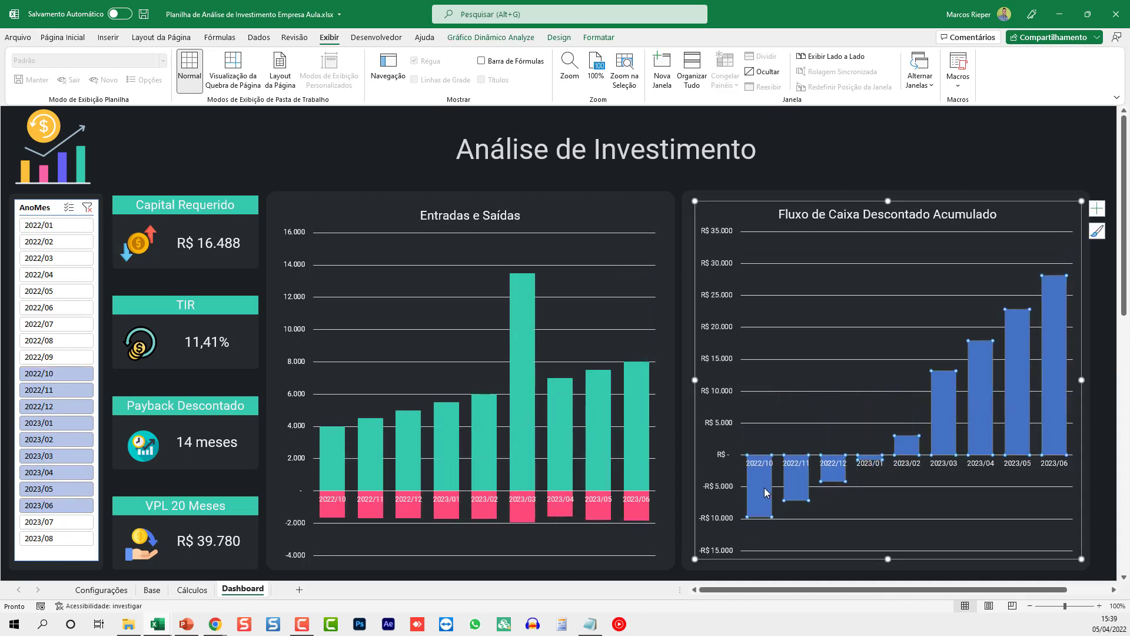
pyautogui.click(80, 39)
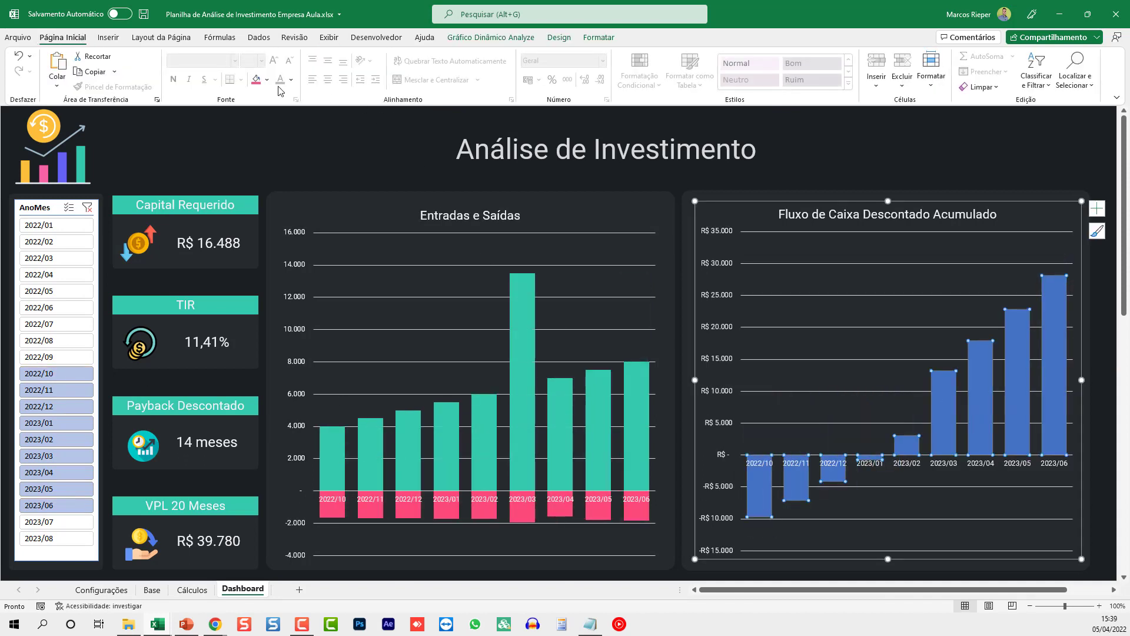
pyautogui.click(693, 183)
pyautogui.click(761, 498)
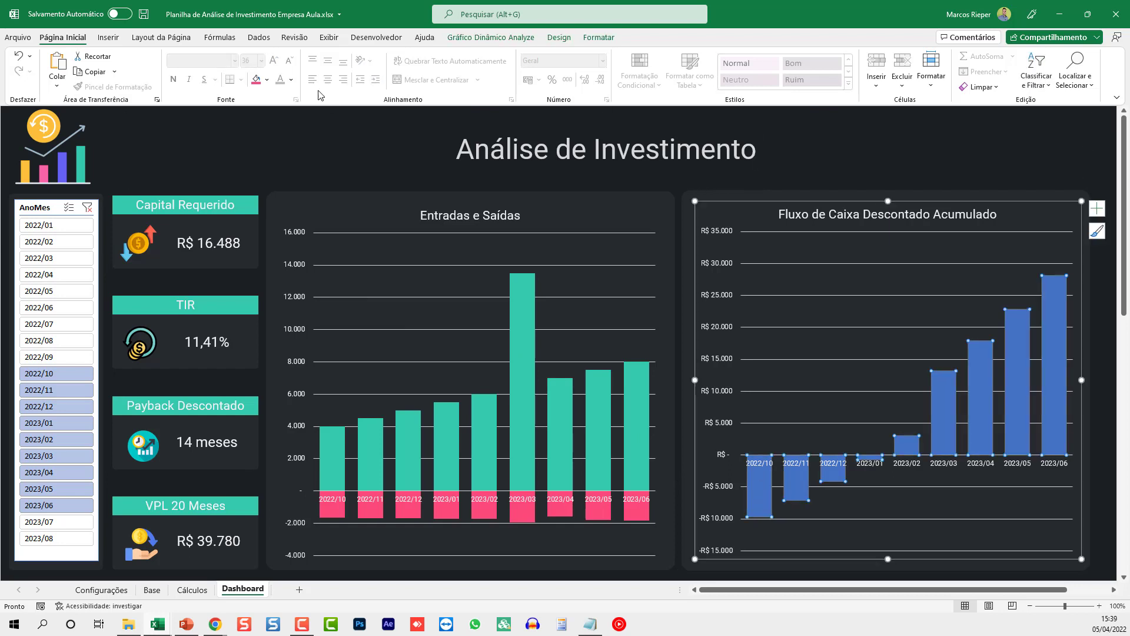
pyautogui.click(266, 79)
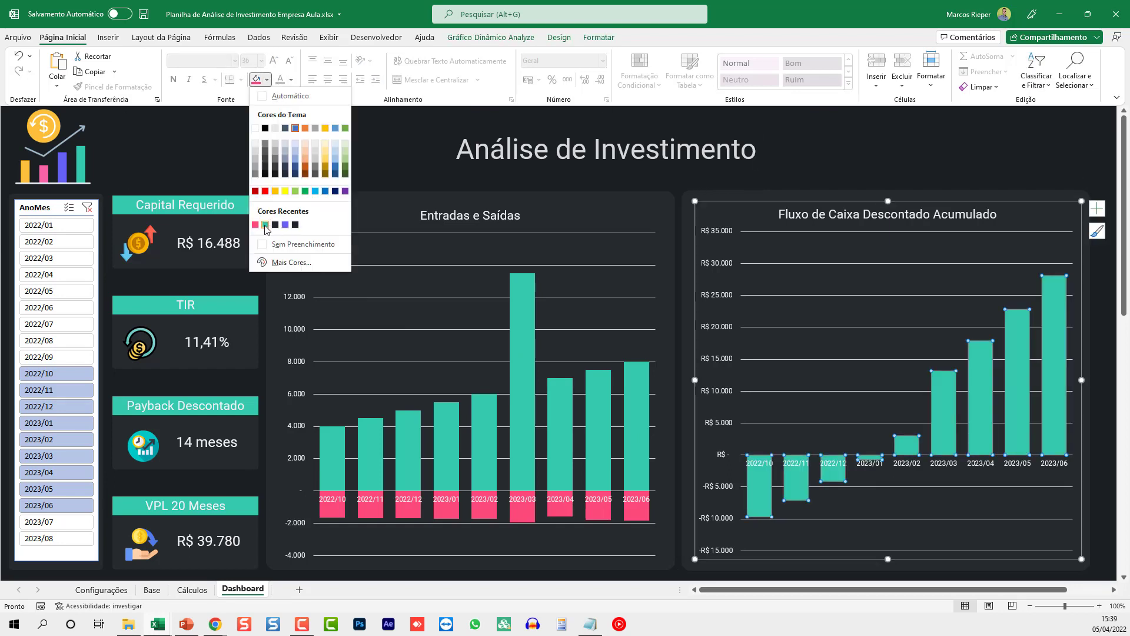
pyautogui.click(266, 225)
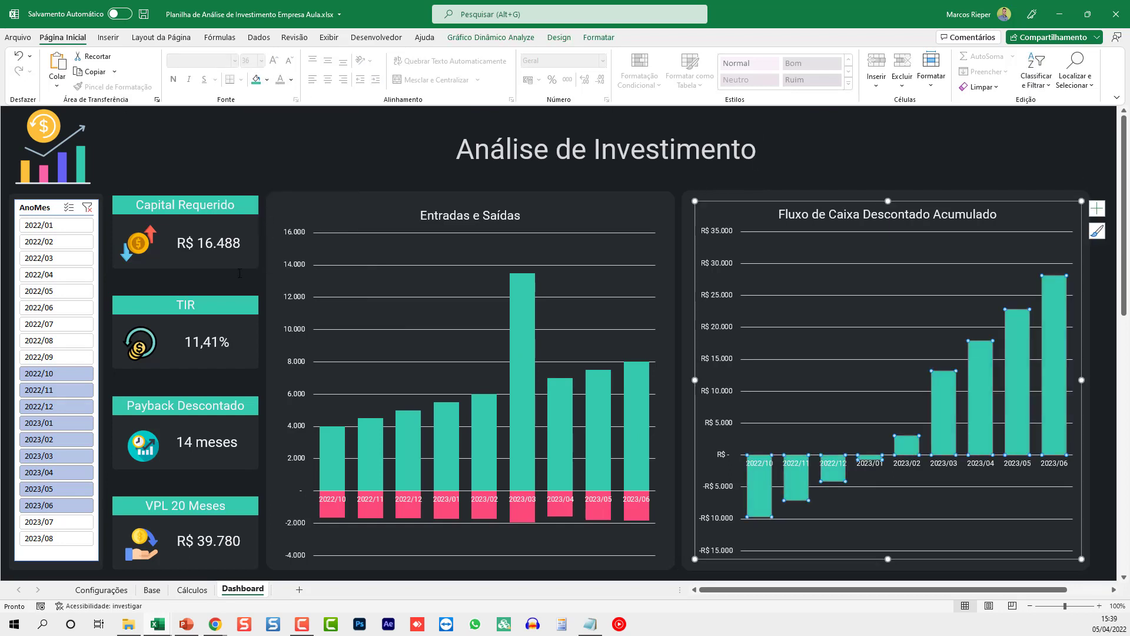
# - Apply the light grey slicer style to the AnoMes slicer
pyautogui.click(49, 207)
pyautogui.click(469, 37)
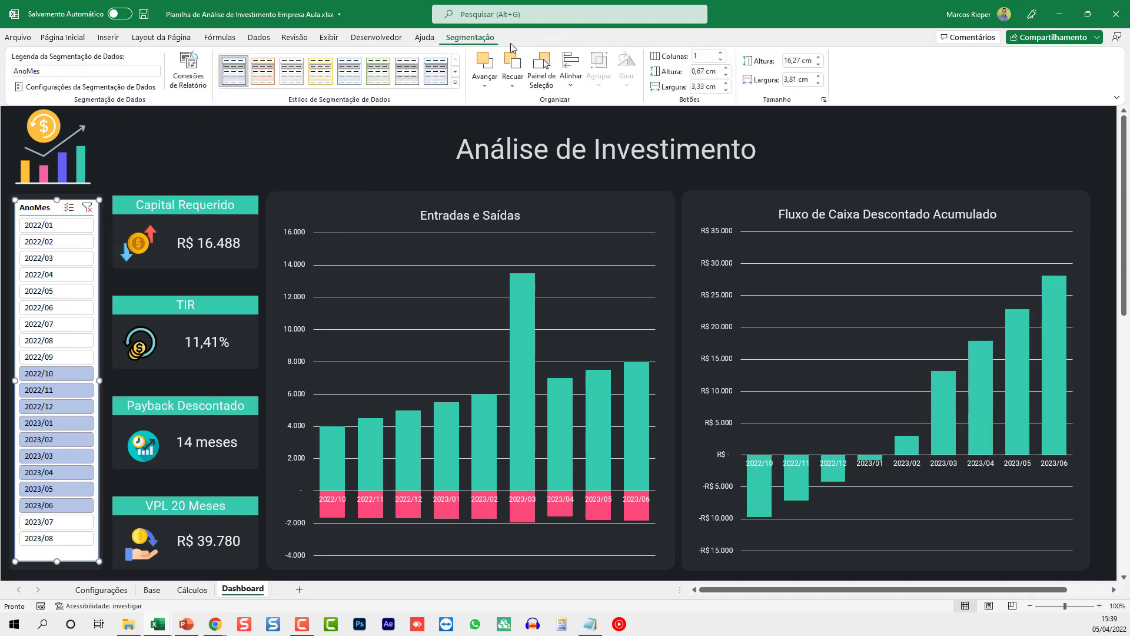
pyautogui.click(291, 71)
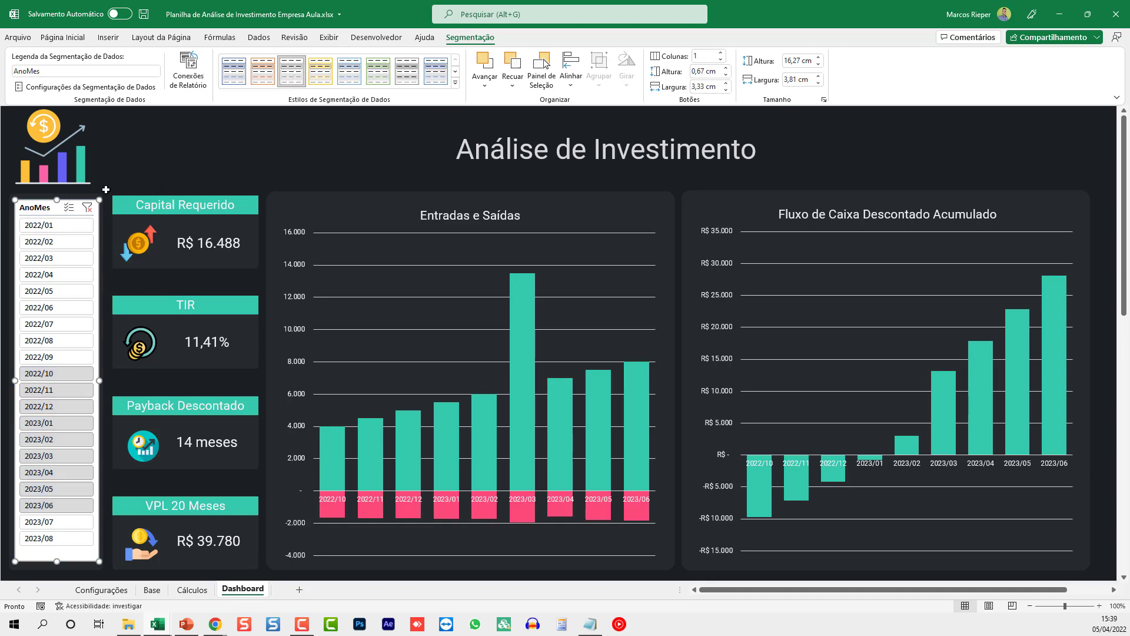
pyautogui.click(106, 189)
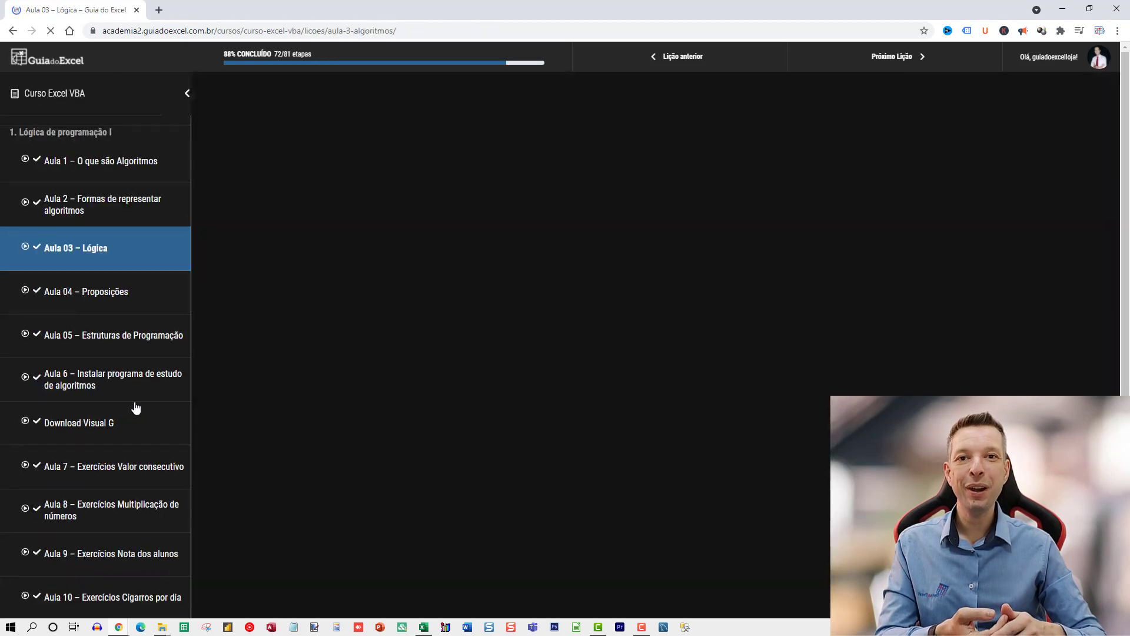
pyautogui.scroll(-5, 118, 412)
pyautogui.scroll(-15, 94, 465)
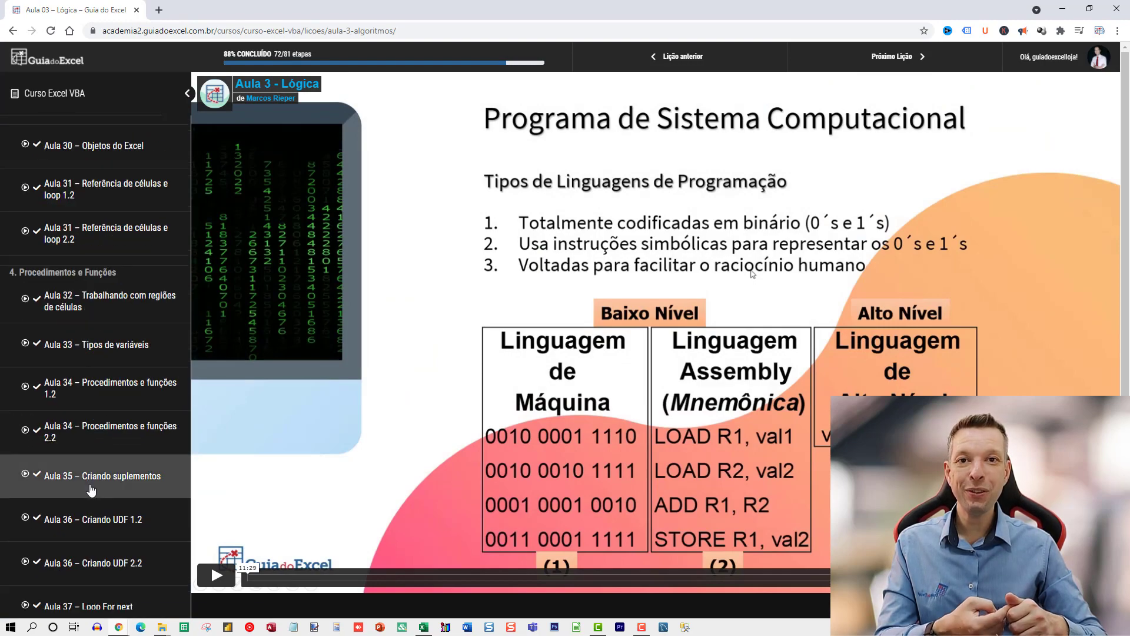
pyautogui.scroll(-9, 90, 488)
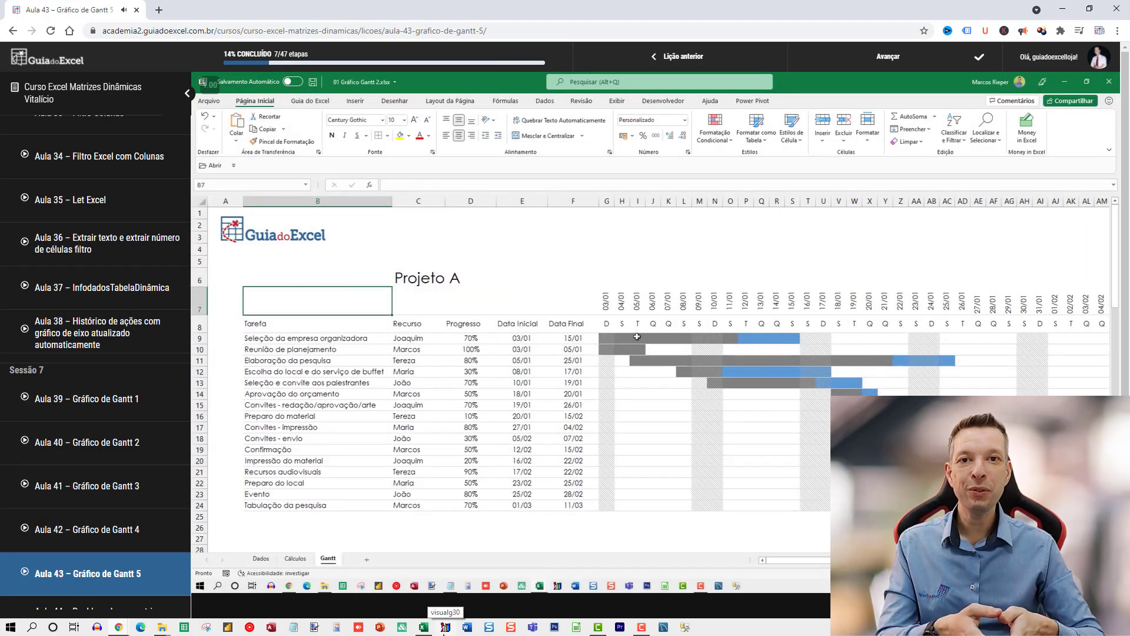
pyautogui.moveTo(598, 627)
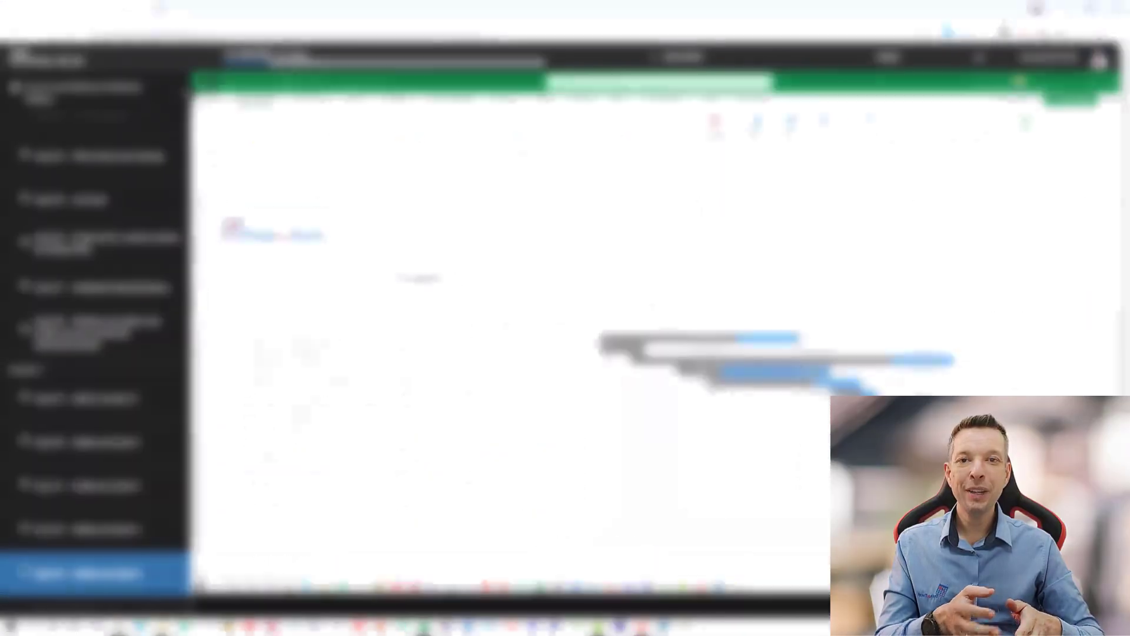